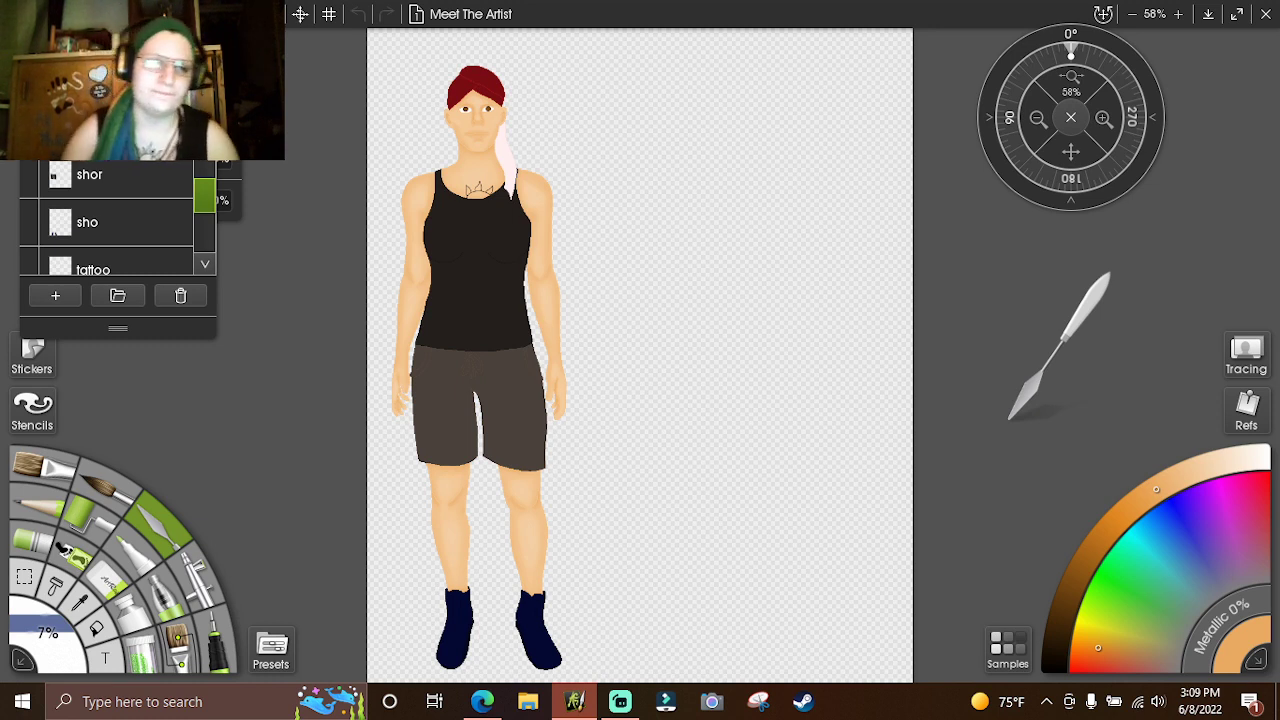
# - Add a new layer directly above the "sho" layer and name it "shoes sh"
pyautogui.click(121, 211)
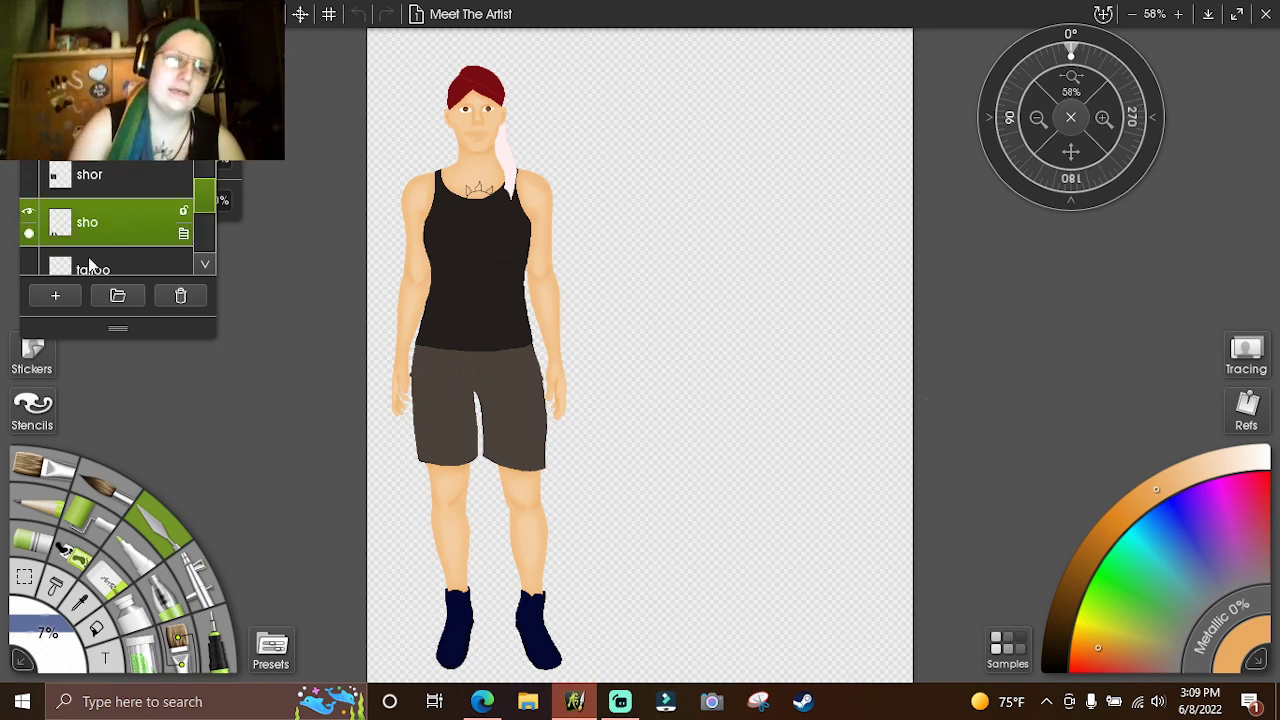
pyautogui.click(55, 295)
pyautogui.rightClick(112, 225)
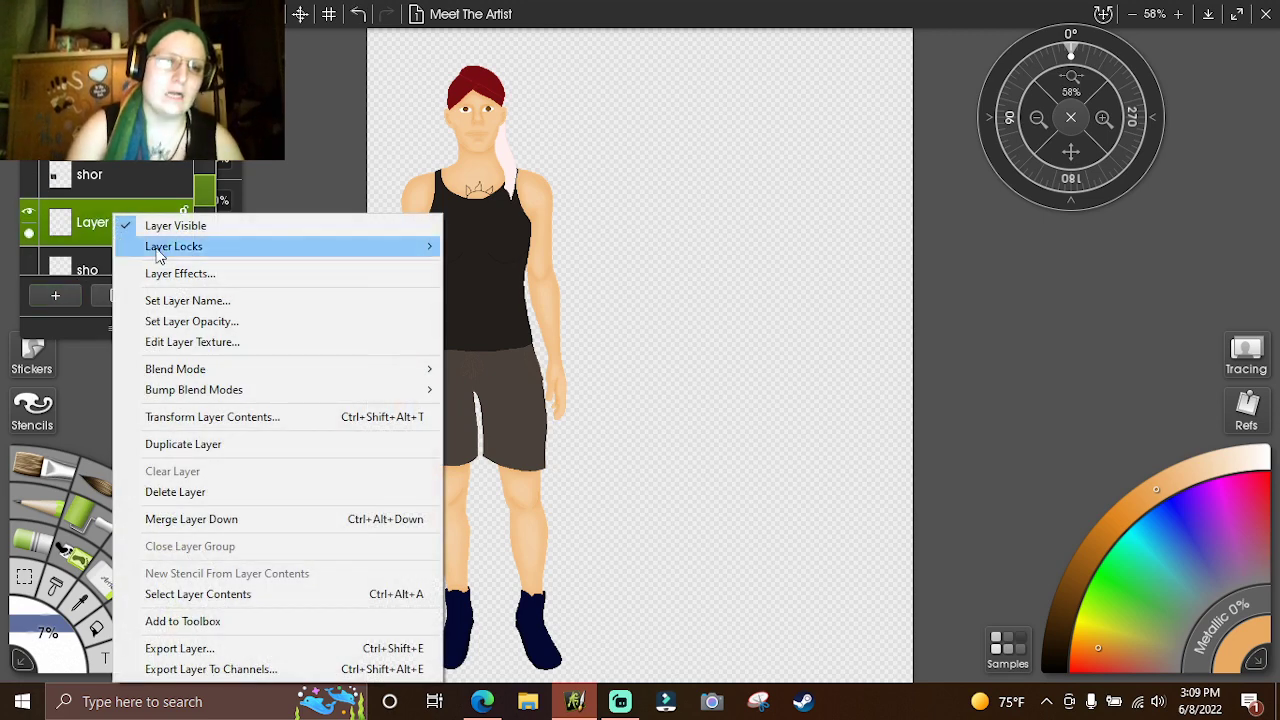
pyautogui.click(207, 299)
pyautogui.write('shoe')
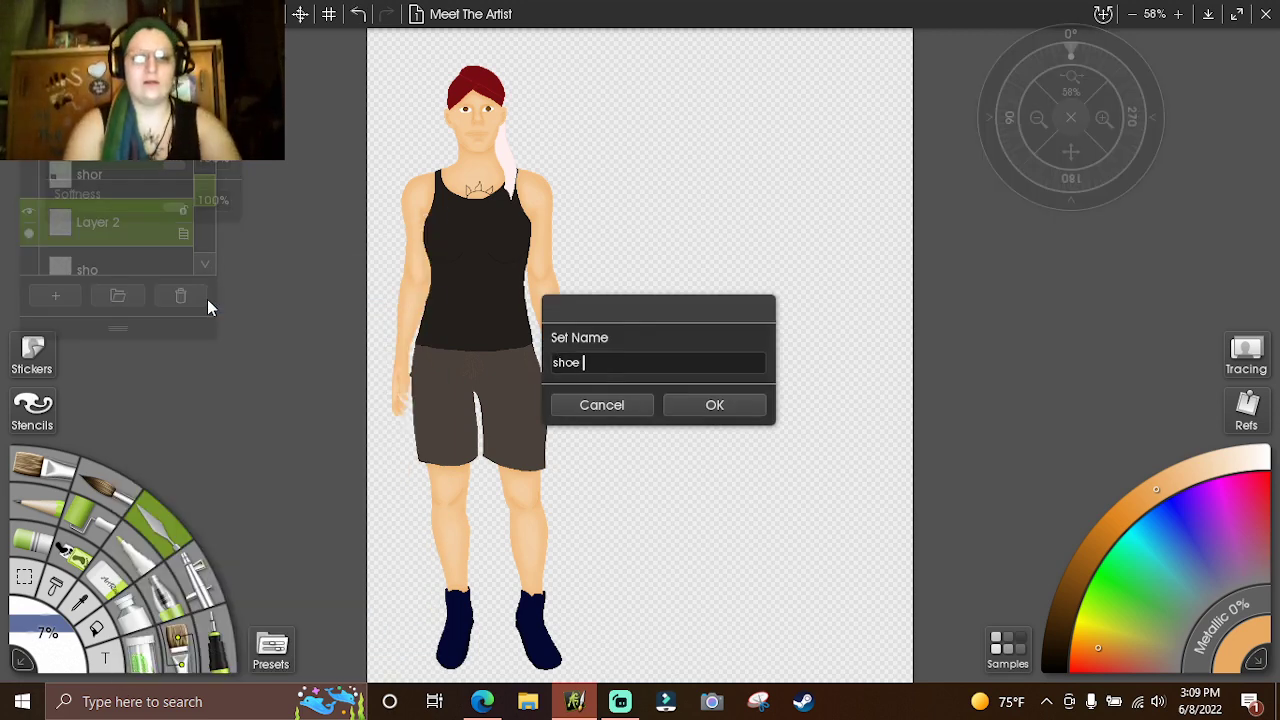
pyautogui.write('s sh')
pyautogui.press('Return')
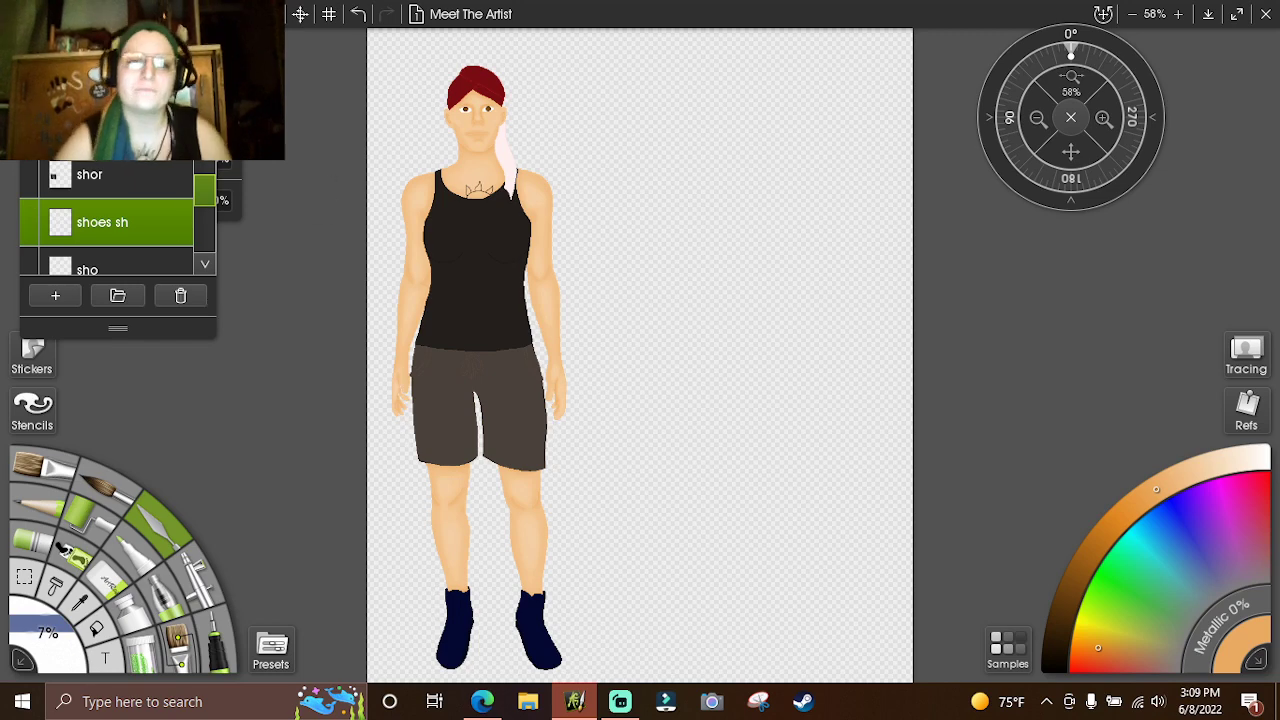
# - Sample the navy blue from the left boot as the paint colour
pyautogui.moveTo(1053, 155); pyautogui.dragTo(1111, 209)
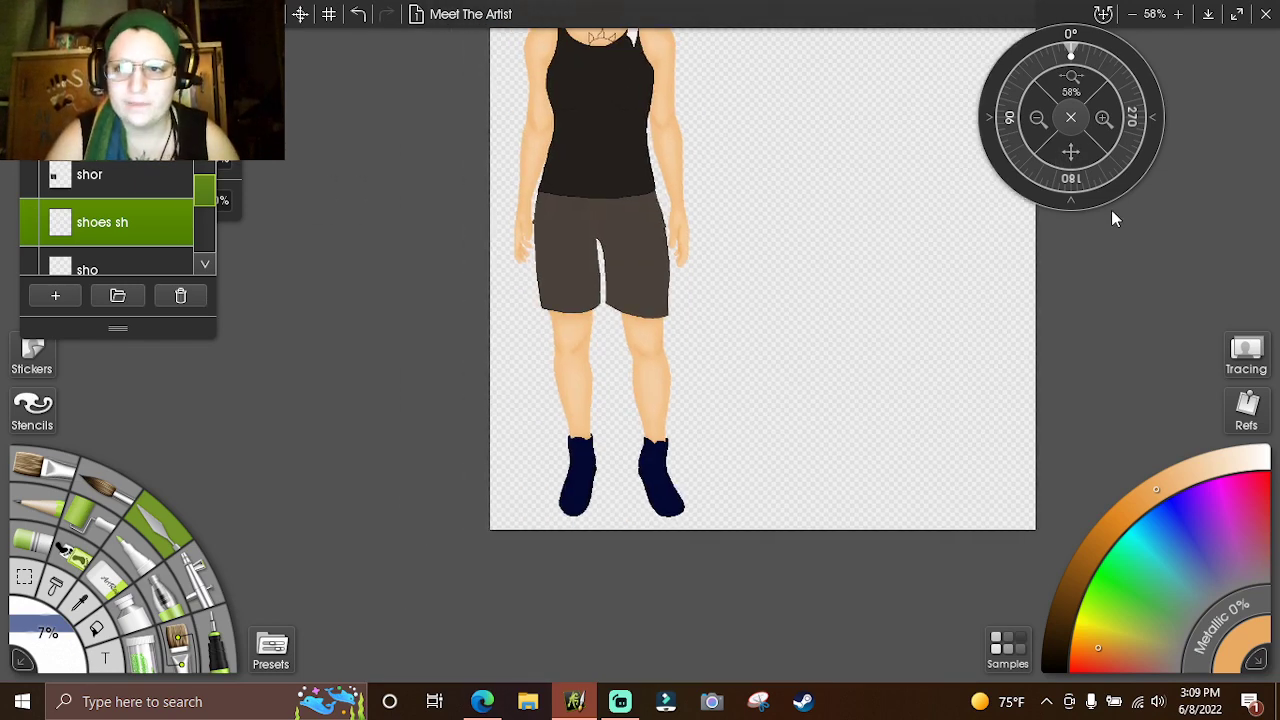
pyautogui.moveTo(1068, 163); pyautogui.dragTo(1098, 90)
pyautogui.click(1104, 118)
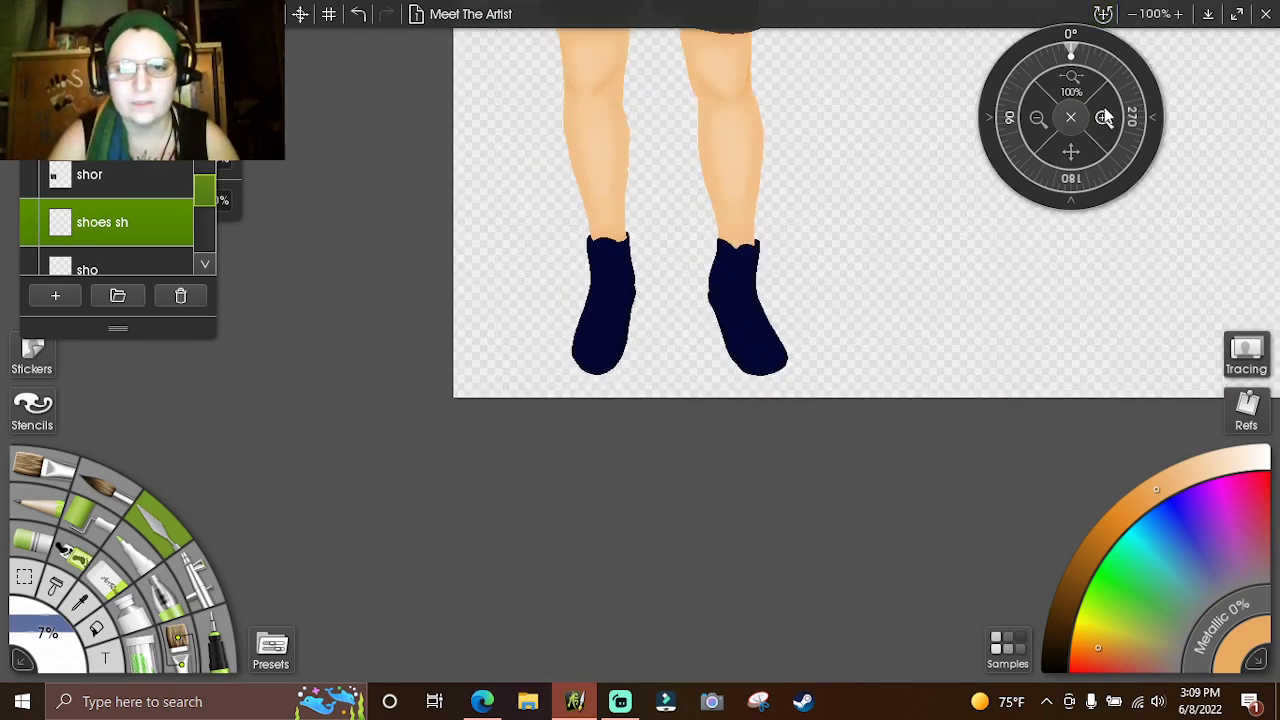
pyautogui.moveTo(1080, 140); pyautogui.dragTo(1015, 212)
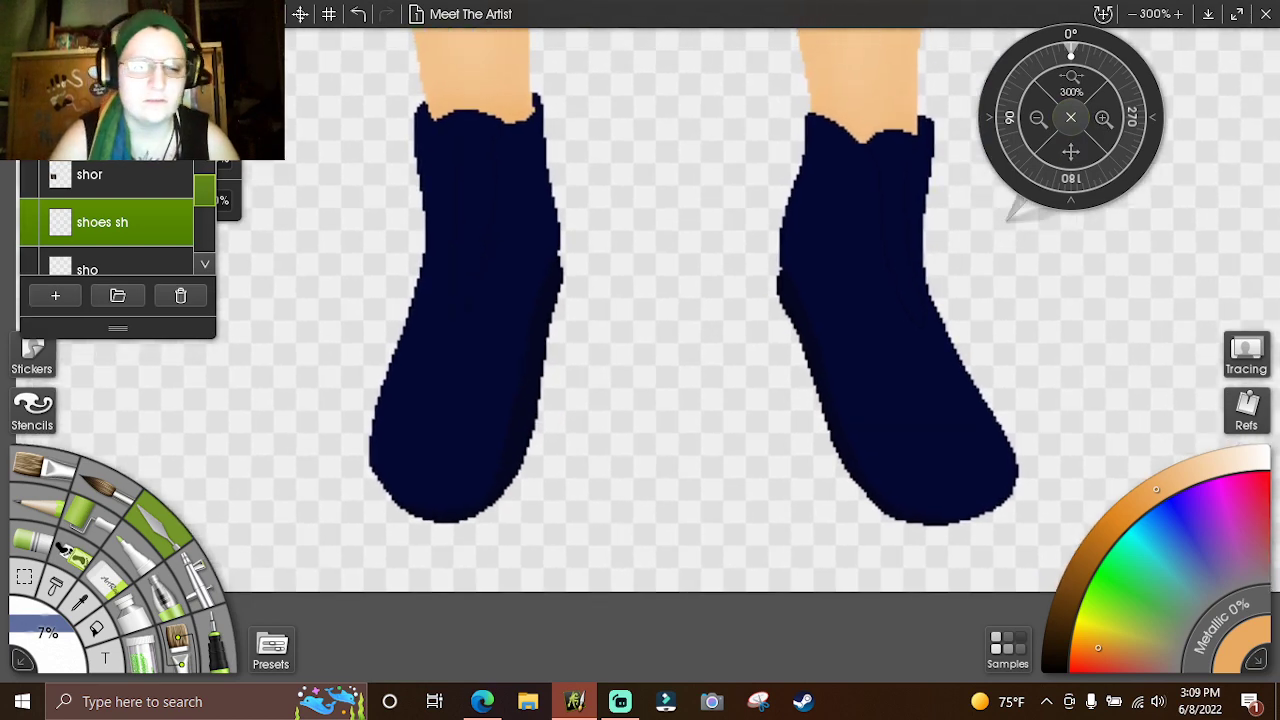
pyautogui.click(78, 600)
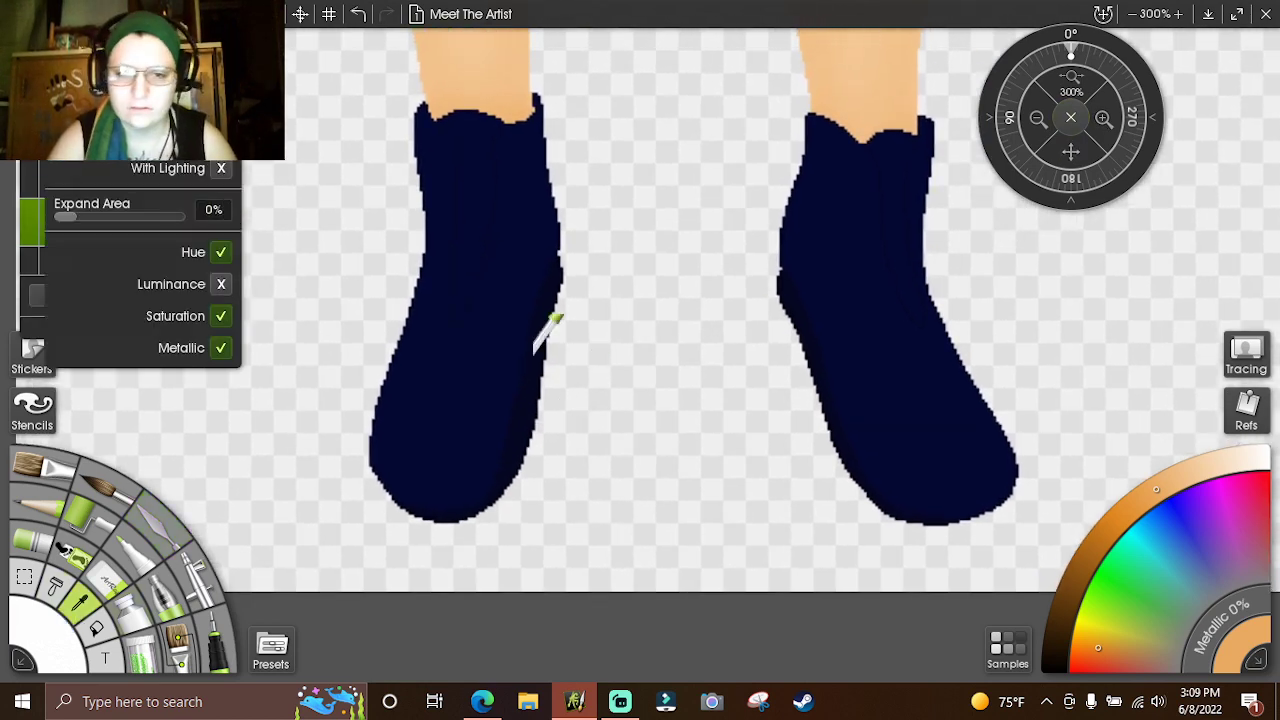
pyautogui.click(487, 377)
pyautogui.click(1020, 658)
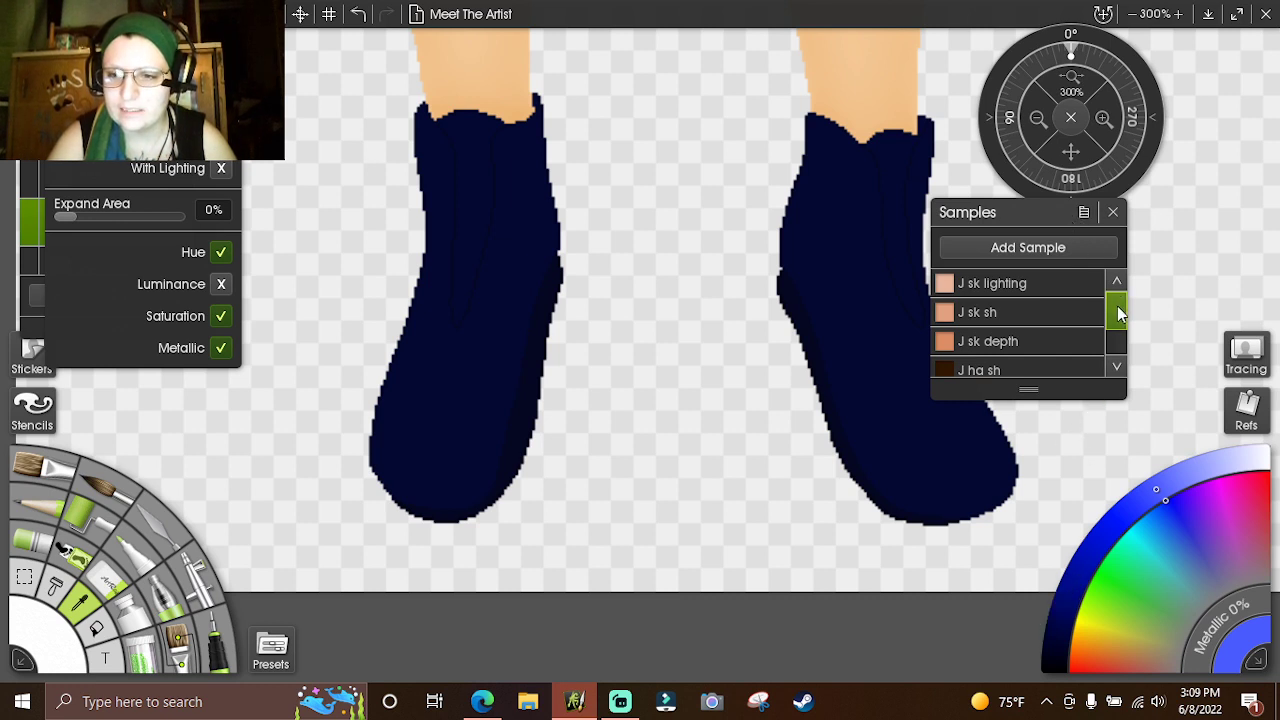
pyautogui.moveTo(1117, 306)
pyautogui.mouseDown()
pyautogui.moveTo(1119, 343)
pyautogui.moveTo(1117, 293)
pyautogui.mouseUp()
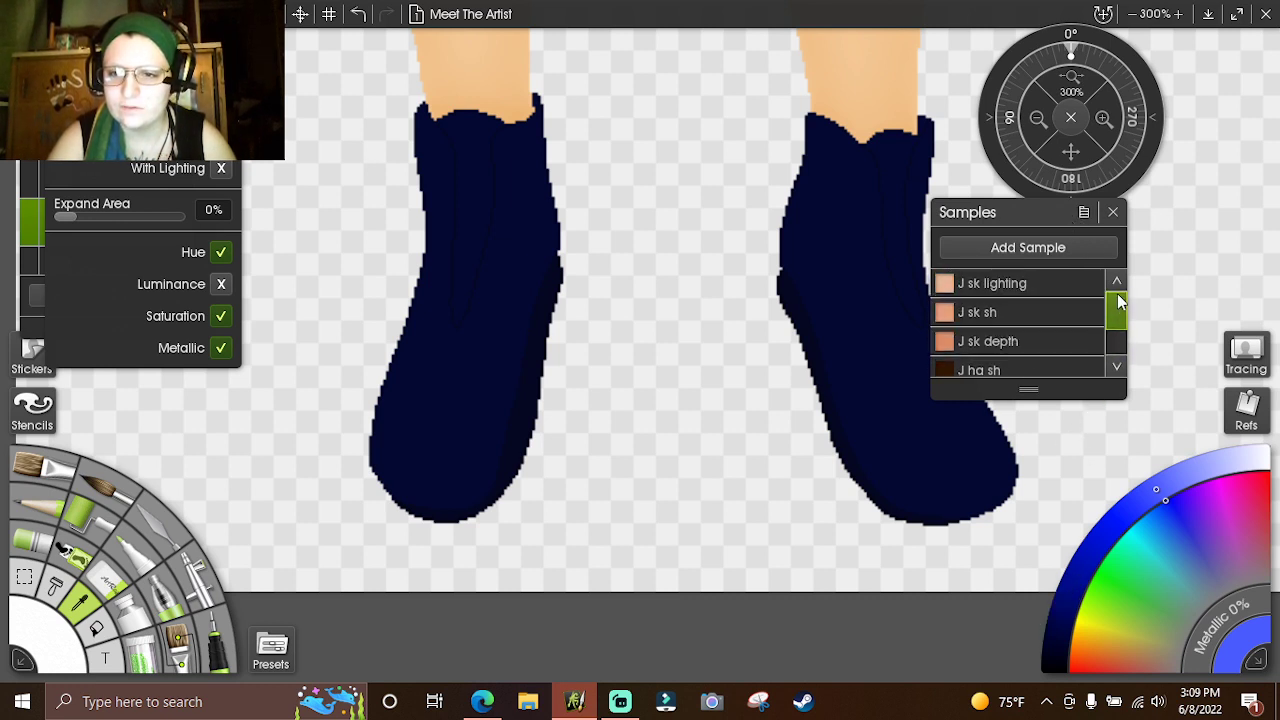
pyautogui.click(1112, 213)
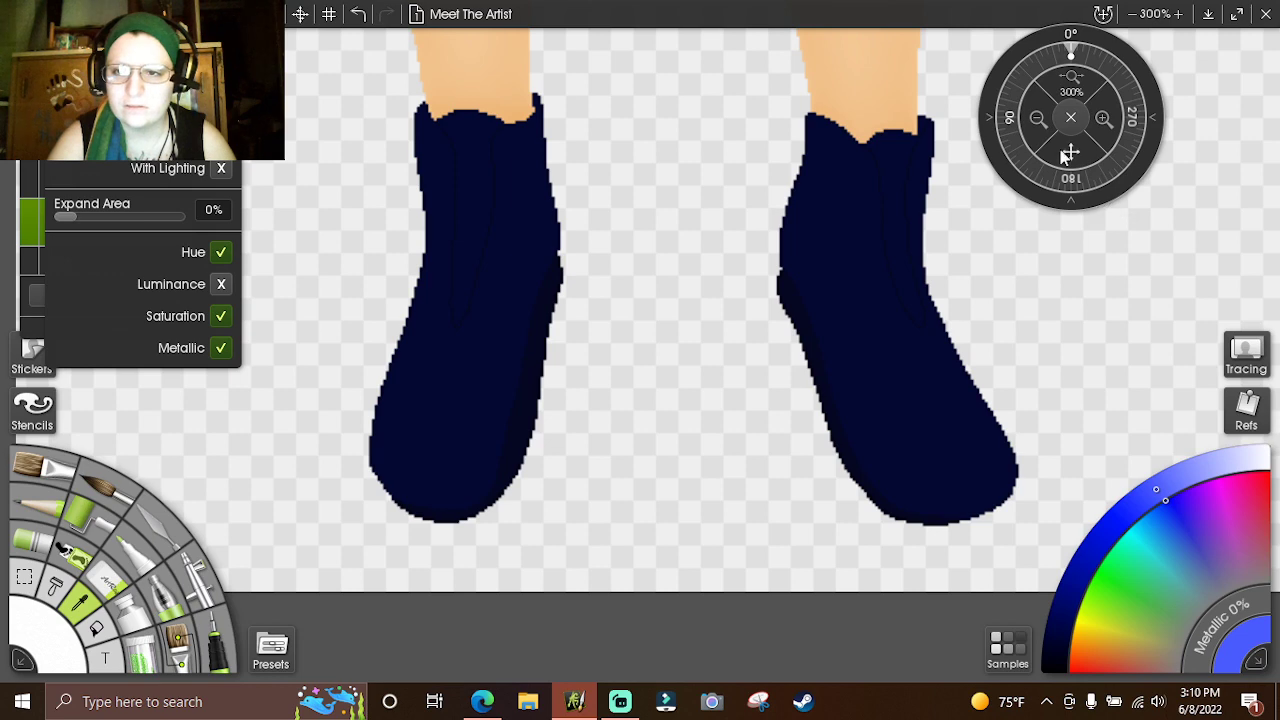
# - Darken the paint colour to a near-black navy and set the ink pen's opacity to 90%, undoing the trial stroke
pyautogui.moveTo(1066, 152)
pyautogui.mouseDown()
pyautogui.moveTo(1014, 251)
pyautogui.moveTo(1021, 215)
pyautogui.mouseUp()
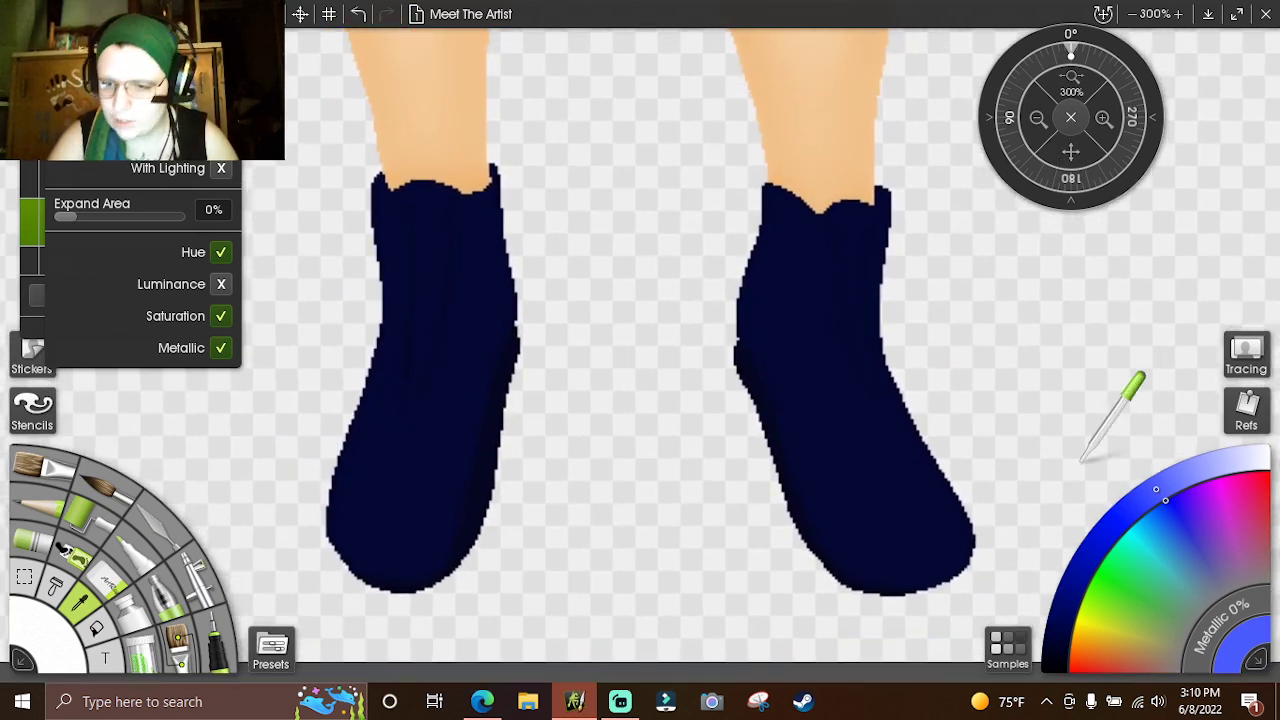
pyautogui.click(1071, 590)
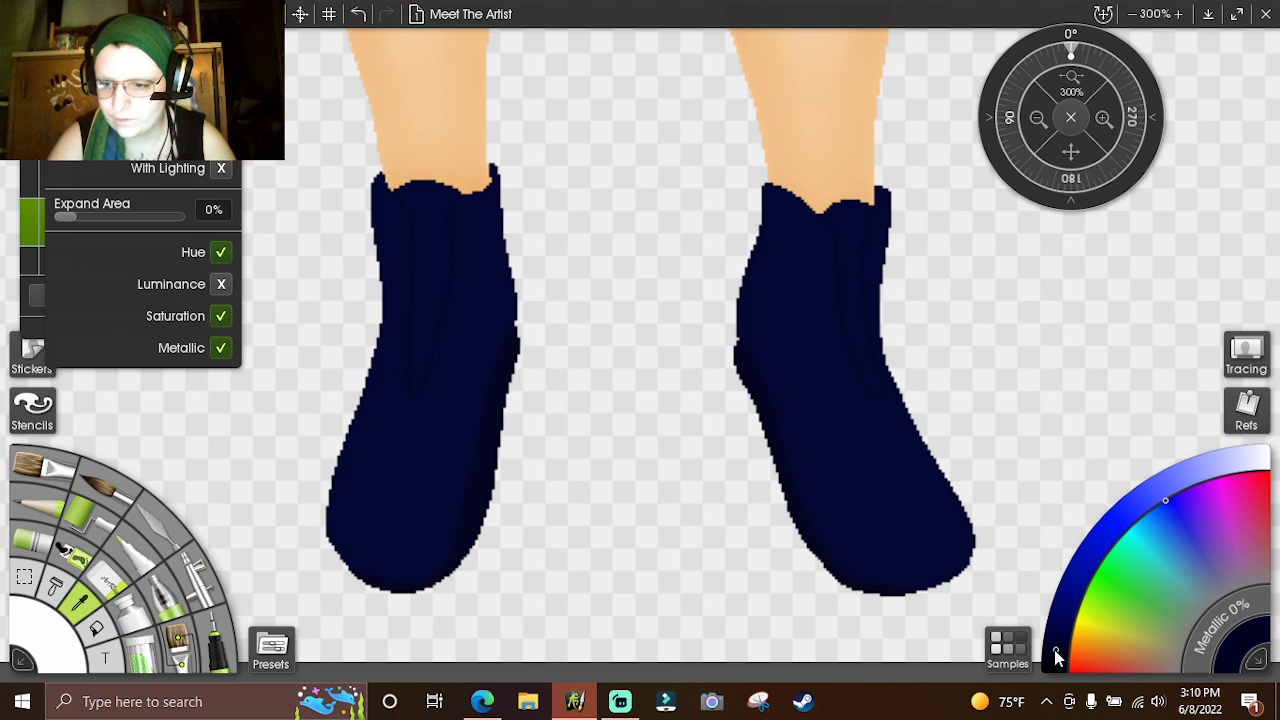
pyautogui.click(213, 648)
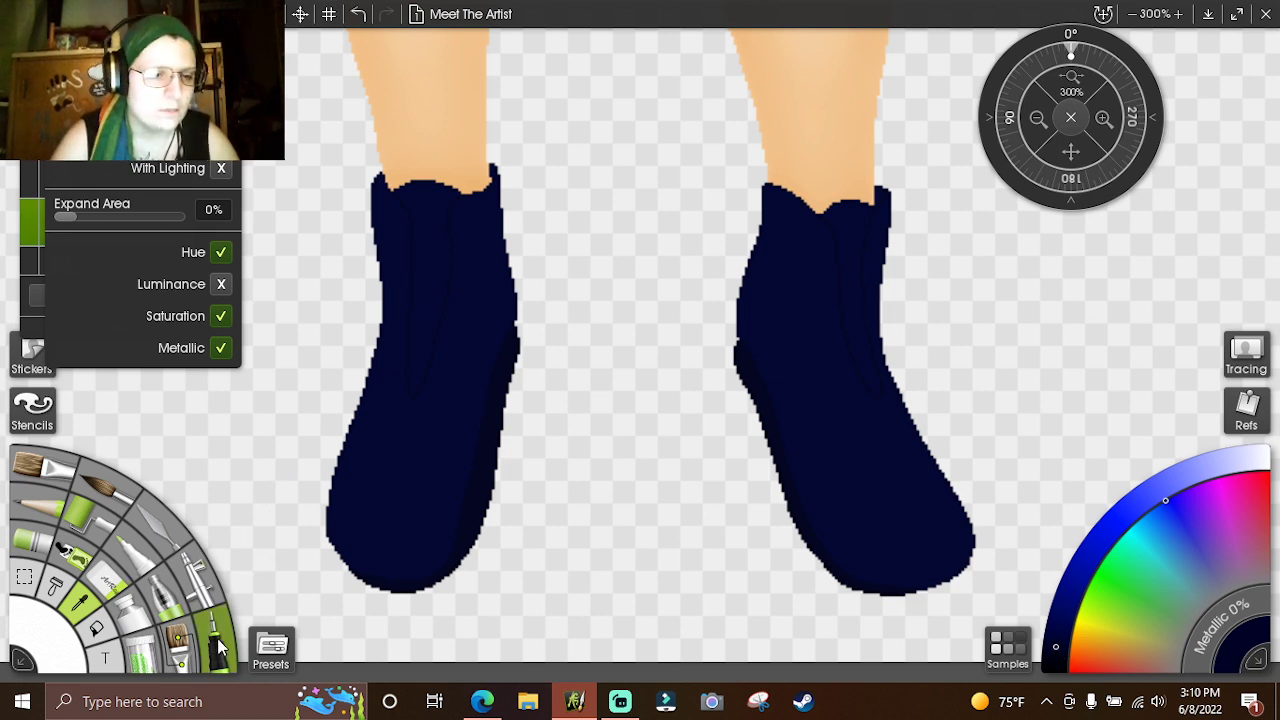
pyautogui.click(213, 167)
pyautogui.write('90')
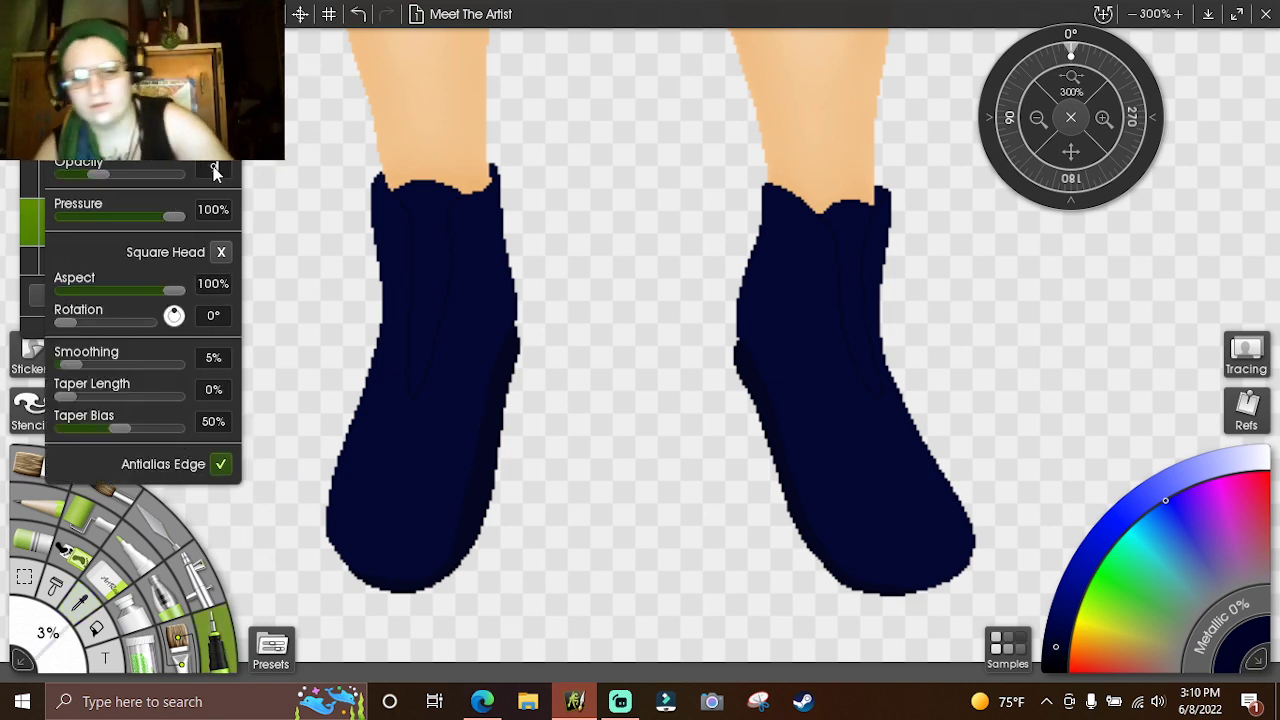
pyautogui.press('Return')
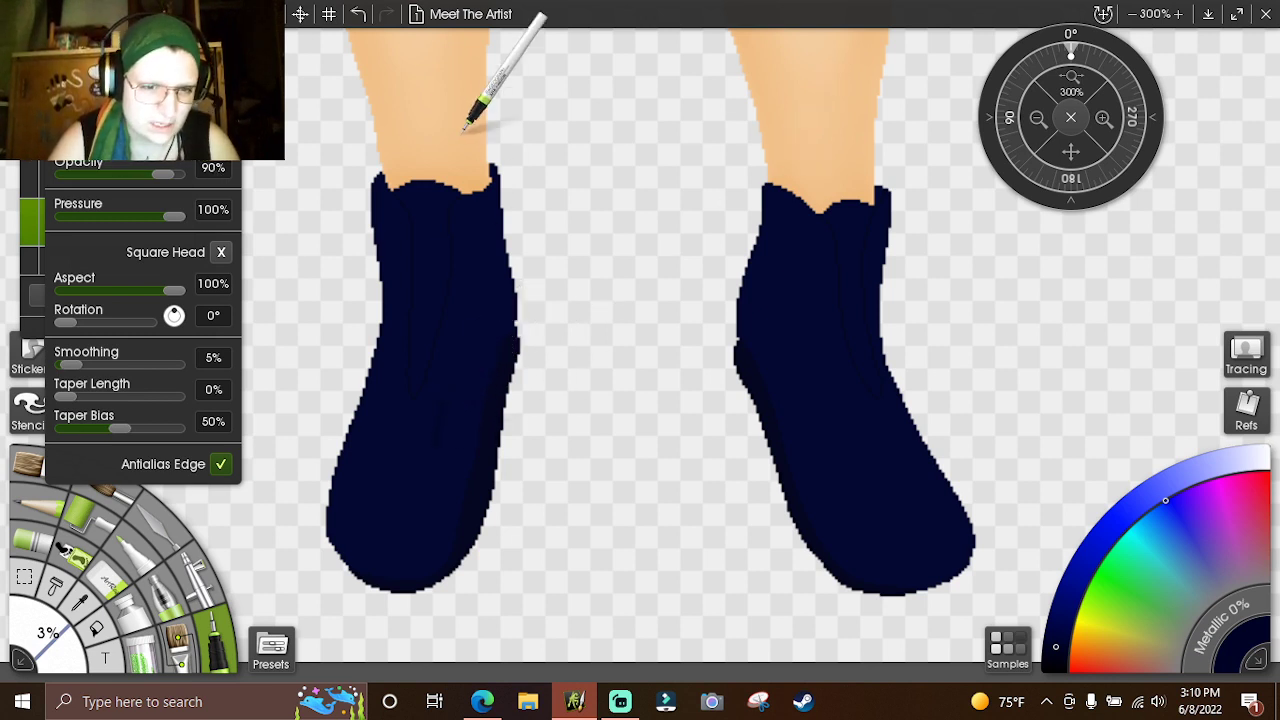
pyautogui.click(356, 13)
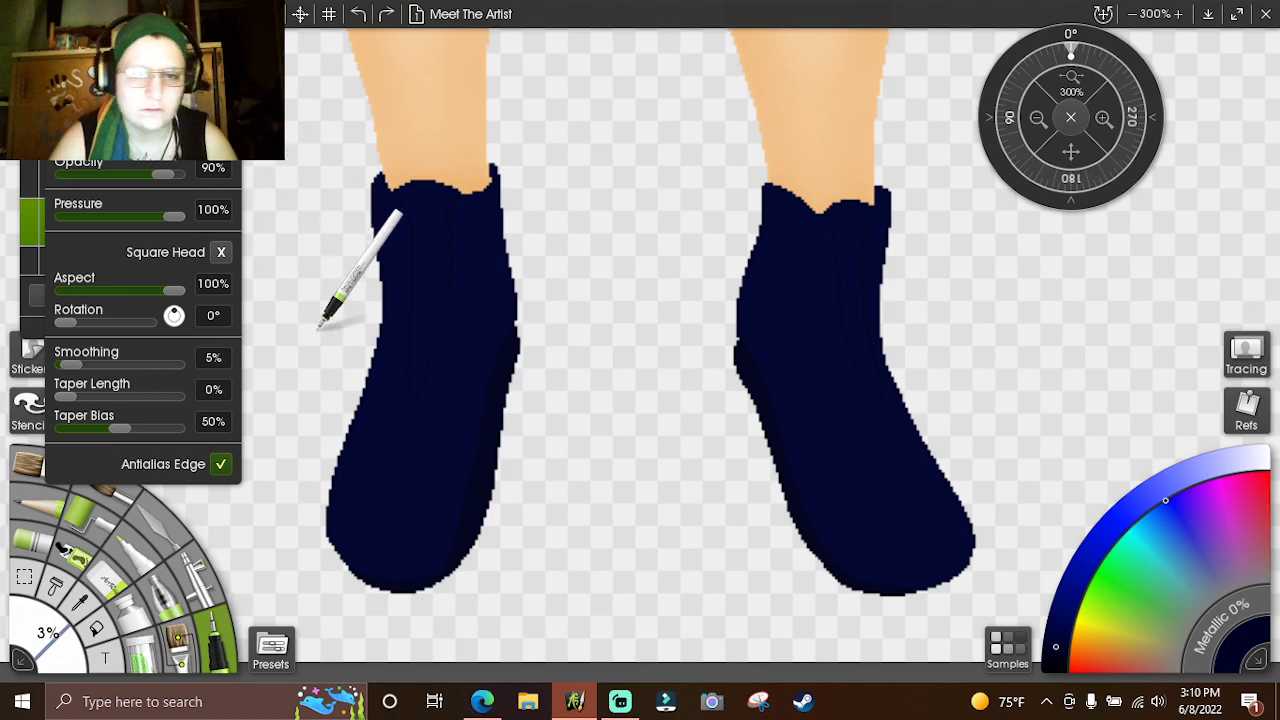
# - Try tracing the crease lines on the right boot with the ink pen at 2% size
pyautogui.click(58, 652)
pyautogui.write('2')
pyautogui.press('Return')
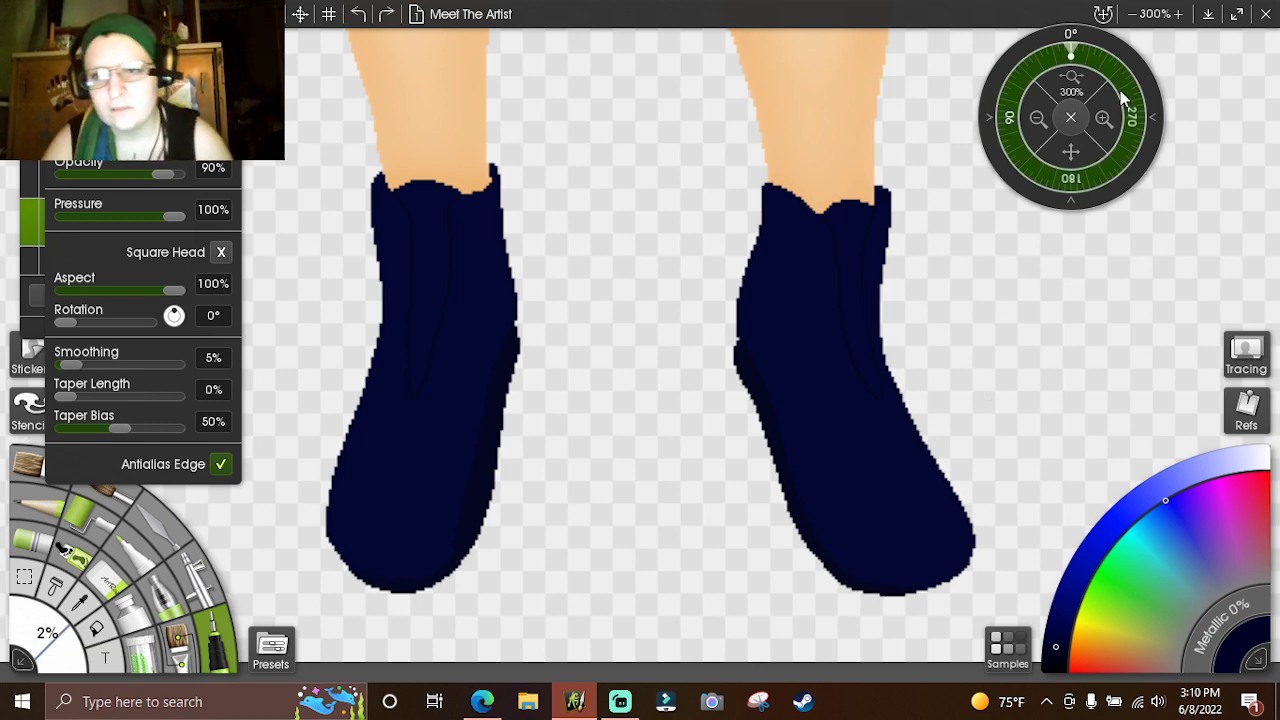
pyautogui.click(1103, 118)
pyautogui.click(1103, 118)
pyautogui.moveTo(1103, 118); pyautogui.dragTo(886, 100)
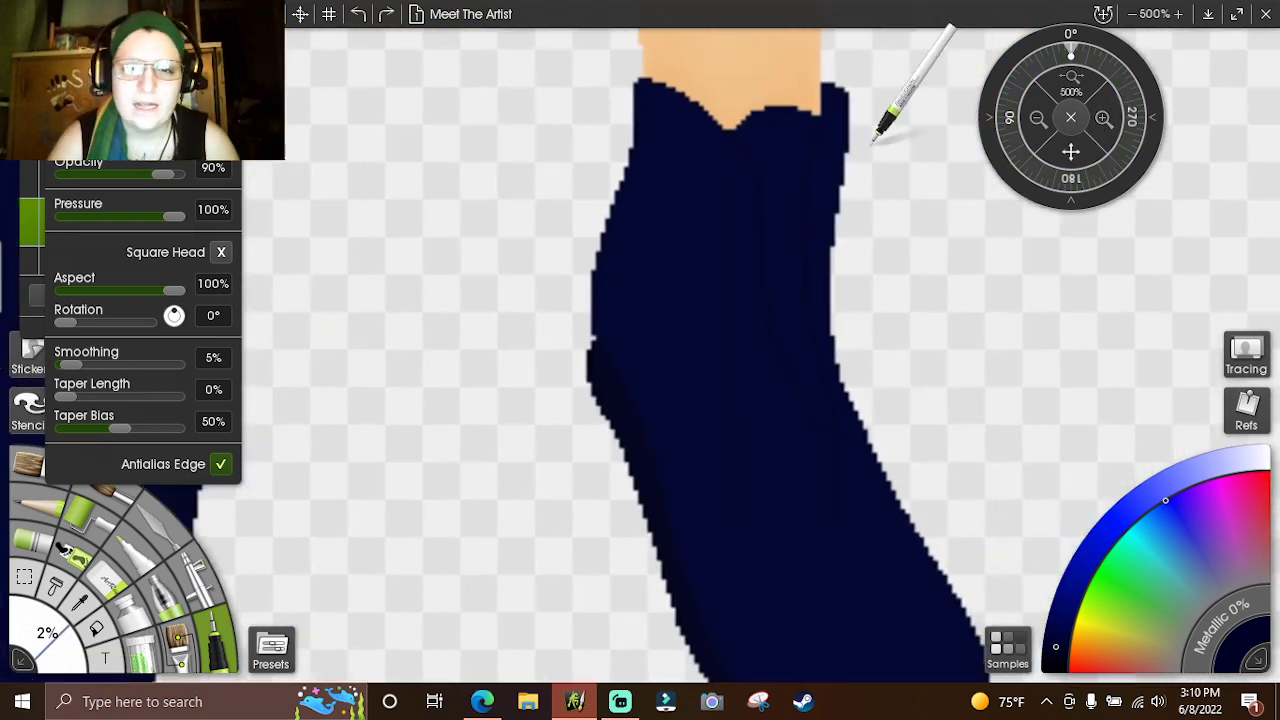
pyautogui.moveTo(848, 368)
pyautogui.mouseDown()
pyautogui.moveTo(814, 206)
pyautogui.moveTo(771, 120)
pyautogui.moveTo(756, 135)
pyautogui.mouseUp()
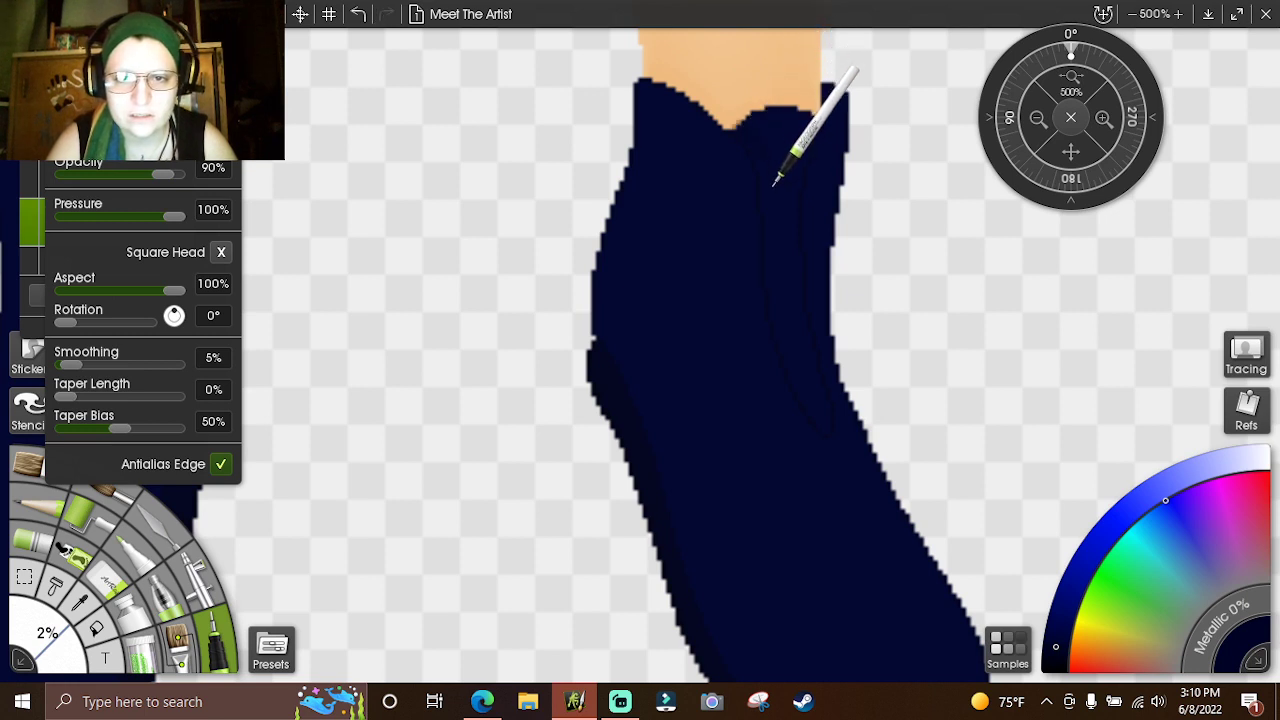
pyautogui.click(358, 13)
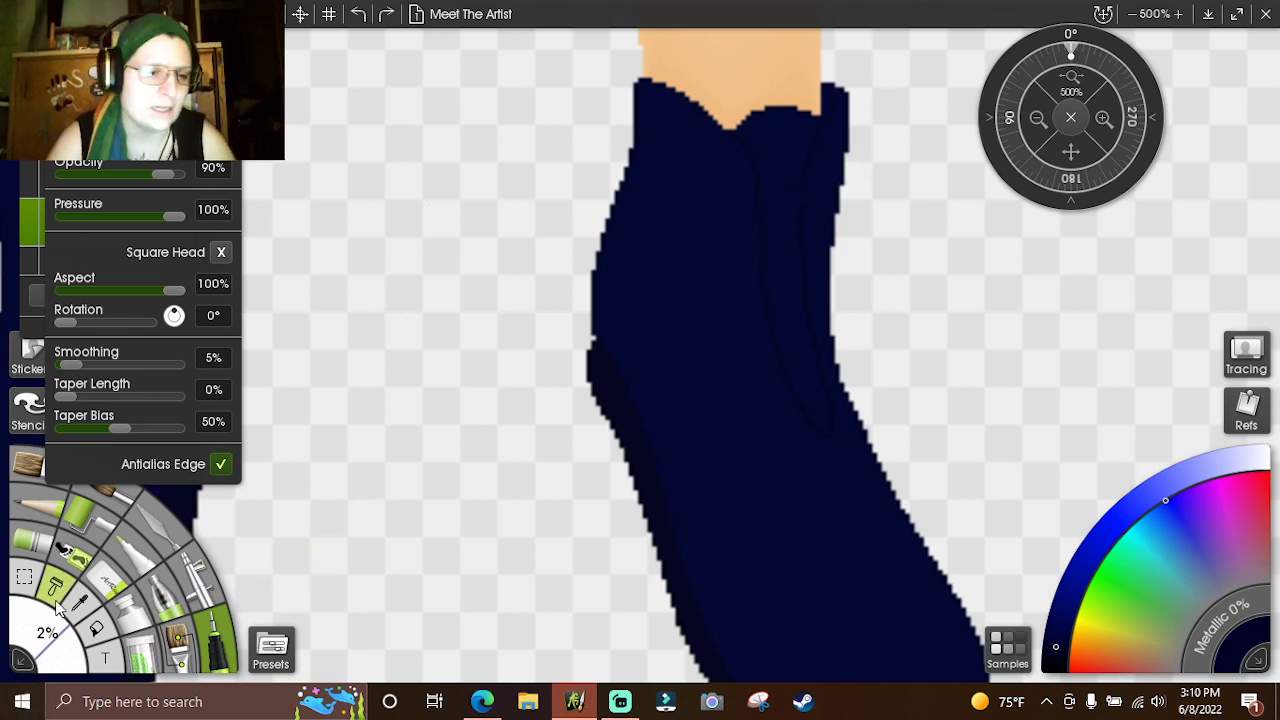
# - Set the ink pen size to 1% and darken the crease lines at the front of both boots
pyautogui.moveTo(97, 645); pyautogui.dragTo(70, 657)
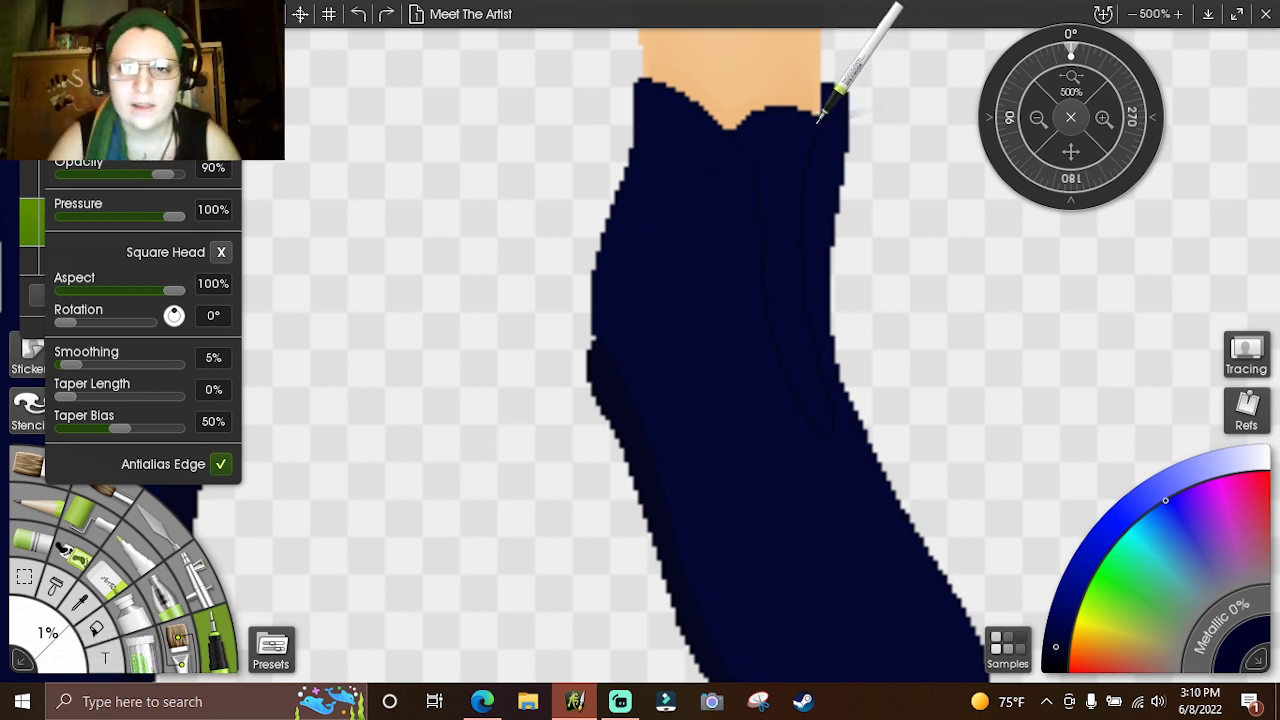
pyautogui.moveTo(822, 104); pyautogui.dragTo(811, 143)
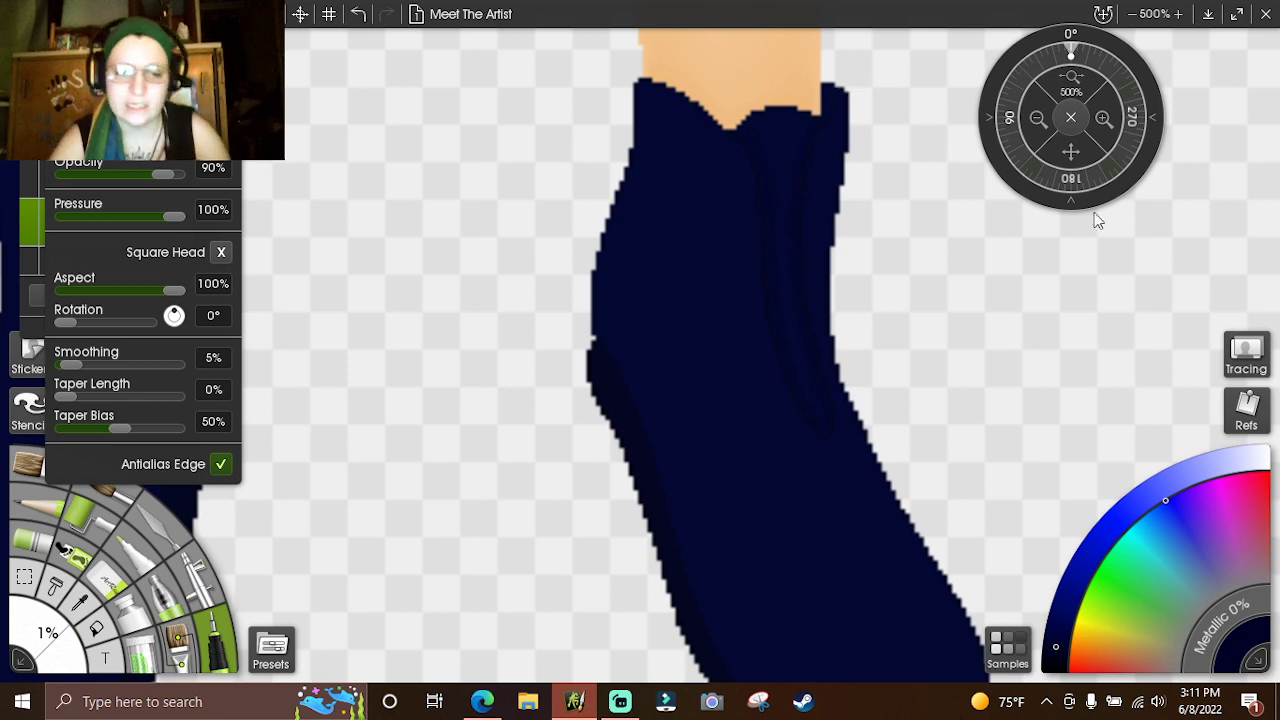
pyautogui.moveTo(1070, 152); pyautogui.dragTo(1250, 140)
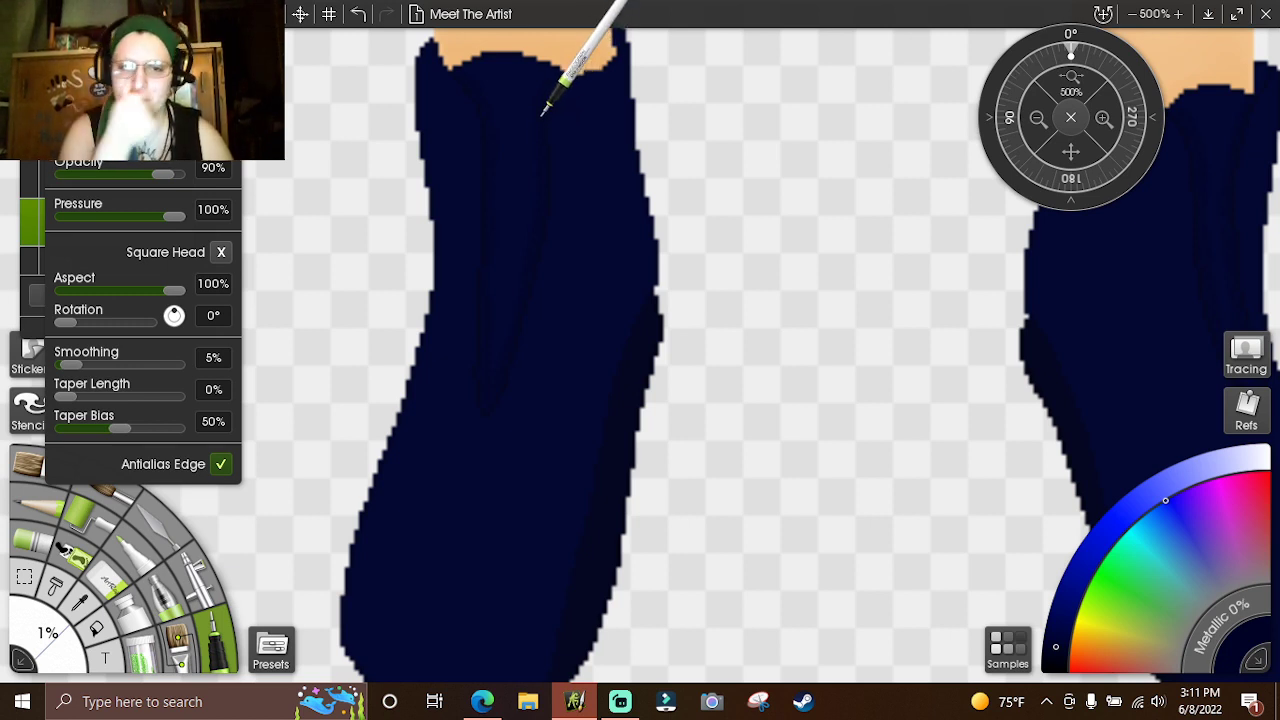
# - Set the ink pen size to 3% and shade the inner edges and toes of both boots
pyautogui.click(64, 636)
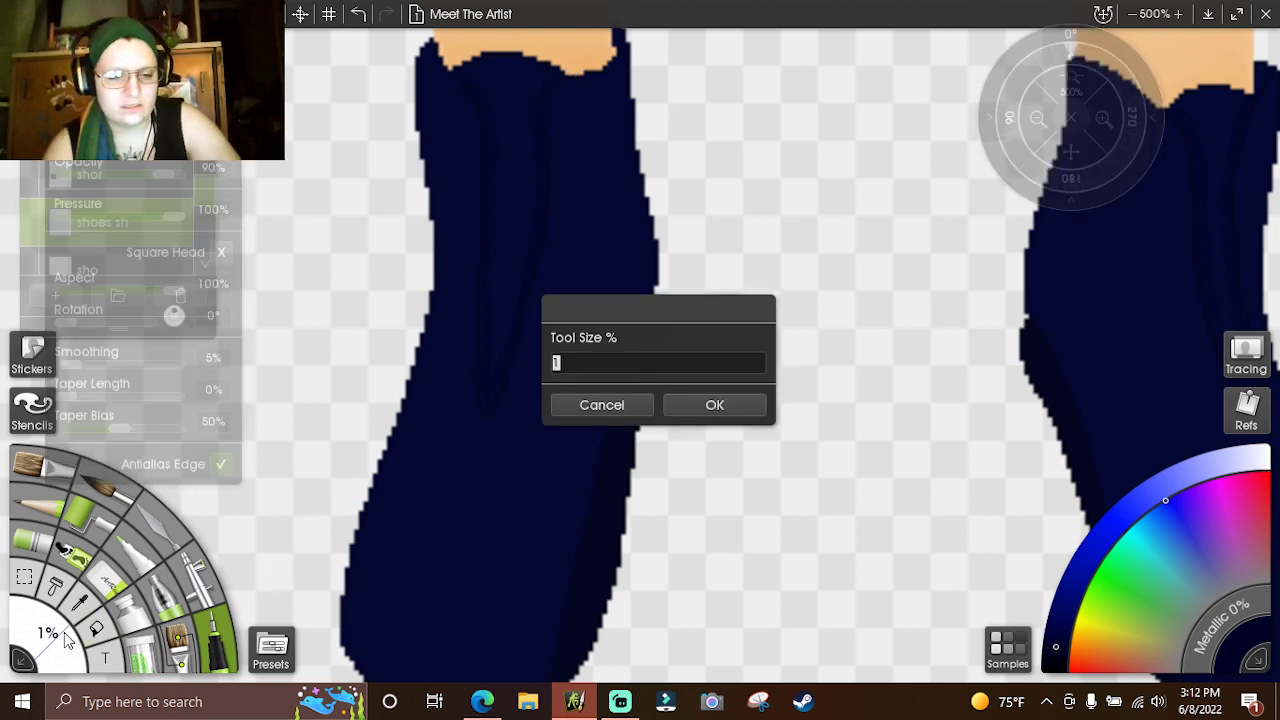
pyautogui.press('Return')
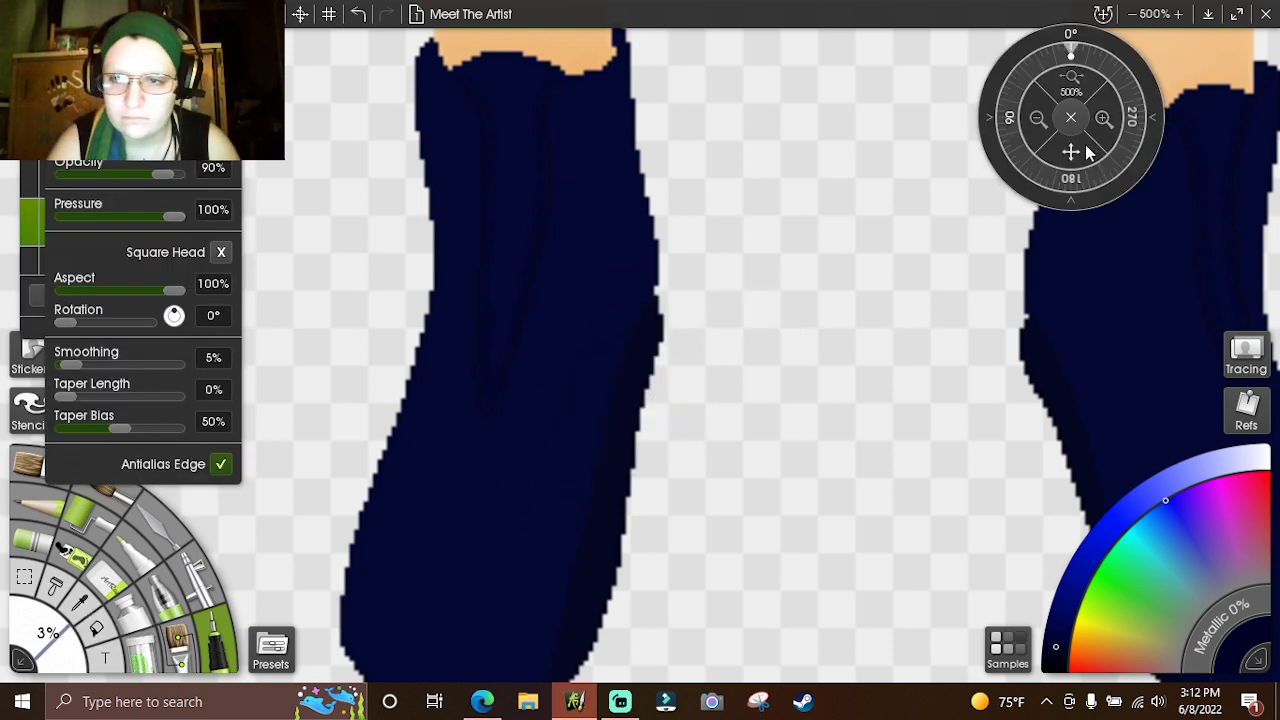
pyautogui.moveTo(1087, 148); pyautogui.dragTo(1046, 6)
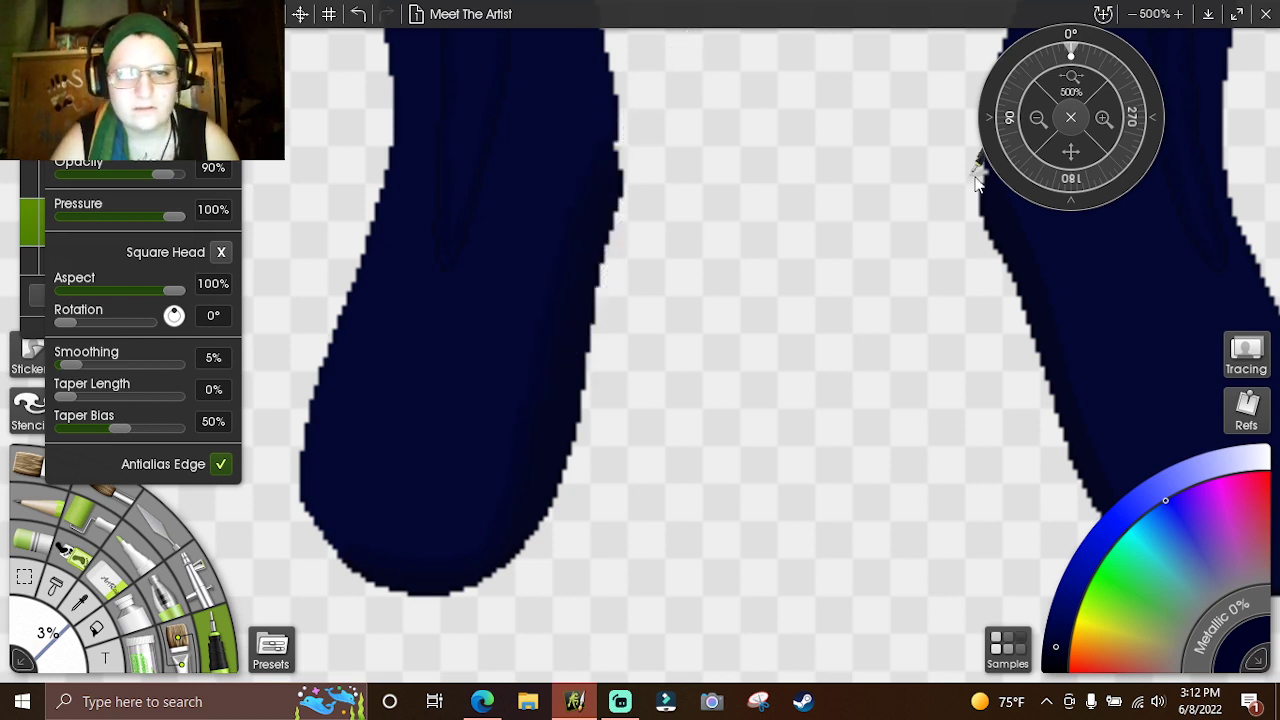
pyautogui.moveTo(1117, 116); pyautogui.dragTo(600, 51)
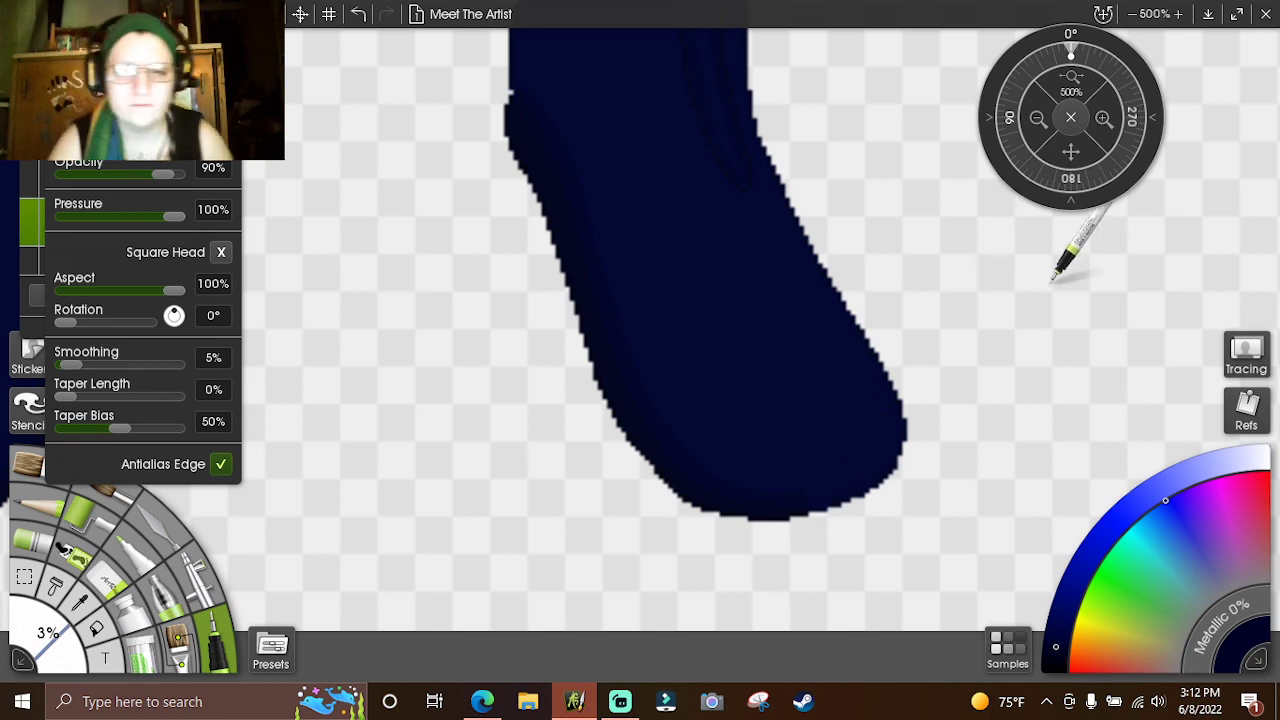
# - Set the ink pen to 45% opacity and 5% size and widen the shading along the right boot's inner side up to its cuff
pyautogui.moveTo(1069, 153)
pyautogui.mouseDown()
pyautogui.moveTo(1123, 339)
pyautogui.moveTo(1106, 413)
pyautogui.moveTo(1091, 223)
pyautogui.mouseUp()
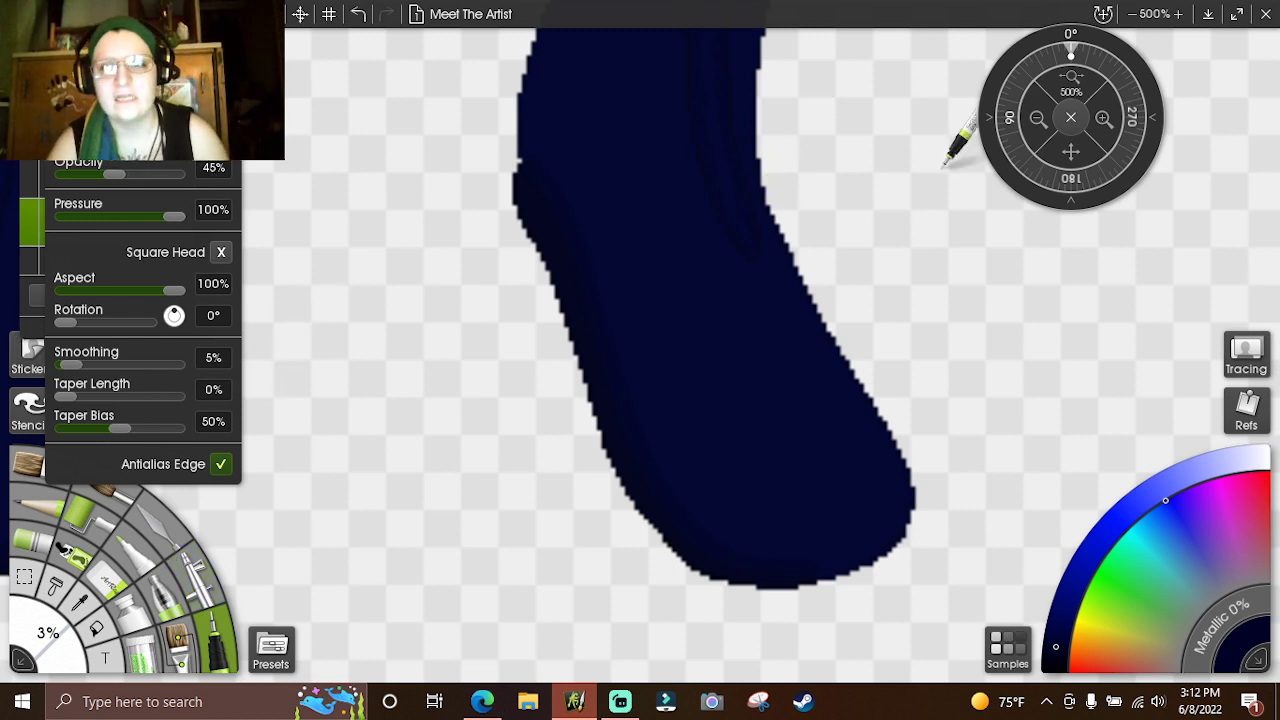
pyautogui.moveTo(1066, 160); pyautogui.dragTo(1085, 230)
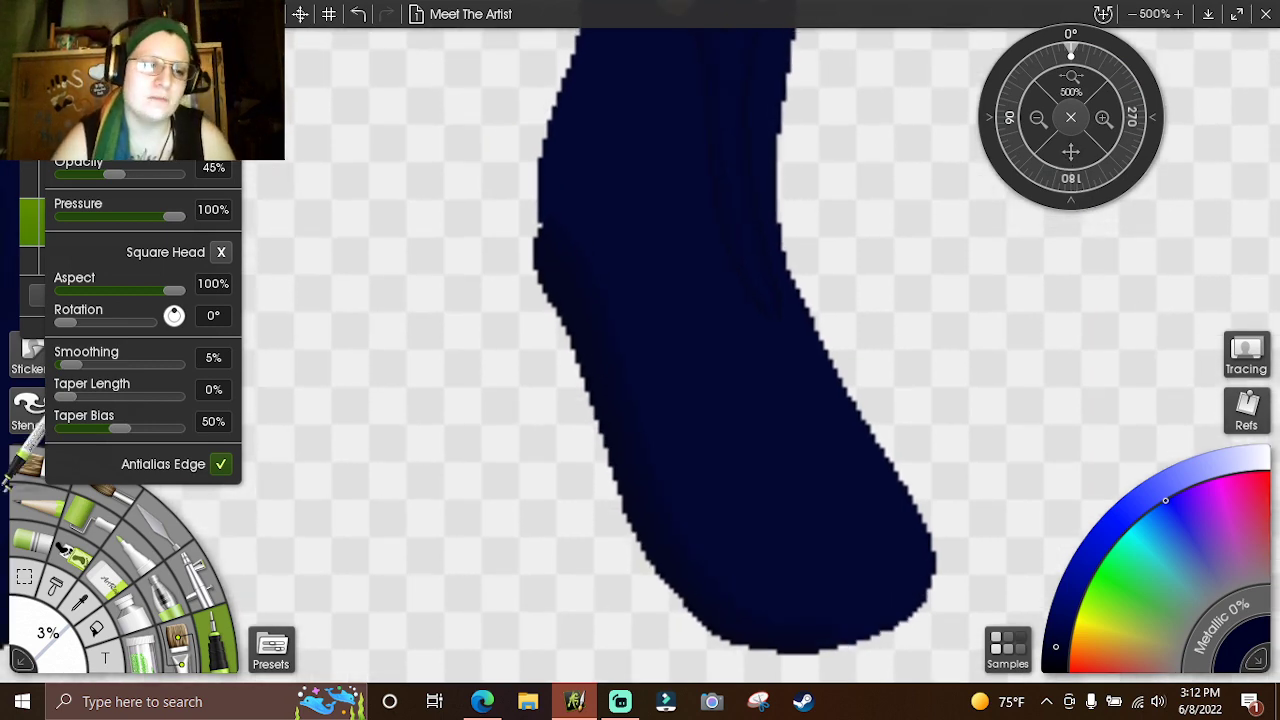
pyautogui.click(45, 632)
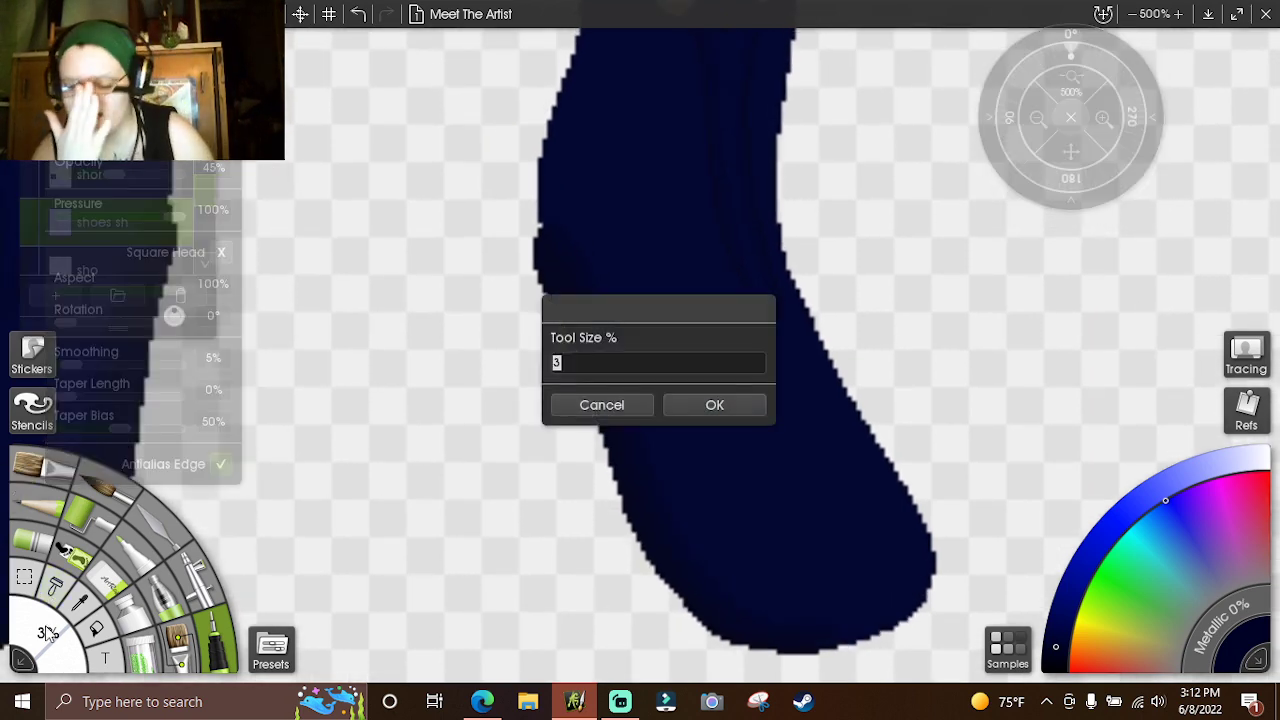
pyautogui.press('Return')
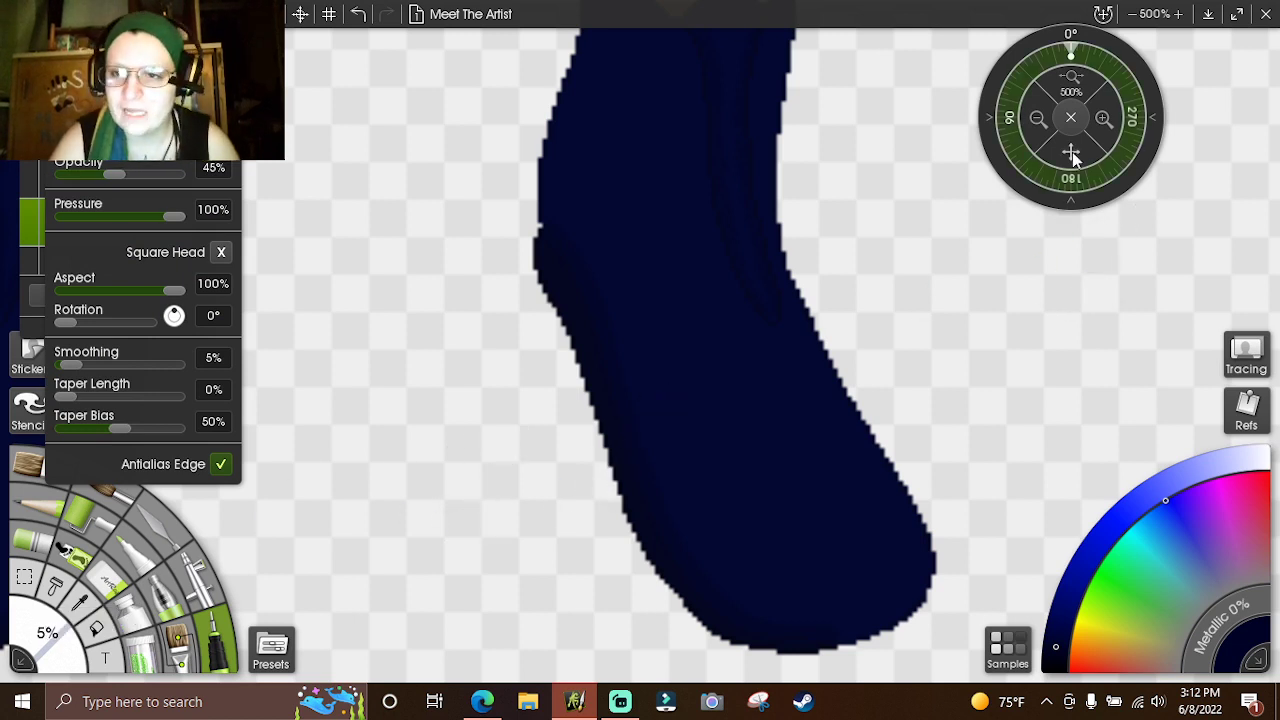
pyautogui.moveTo(1073, 158); pyautogui.dragTo(1071, 190)
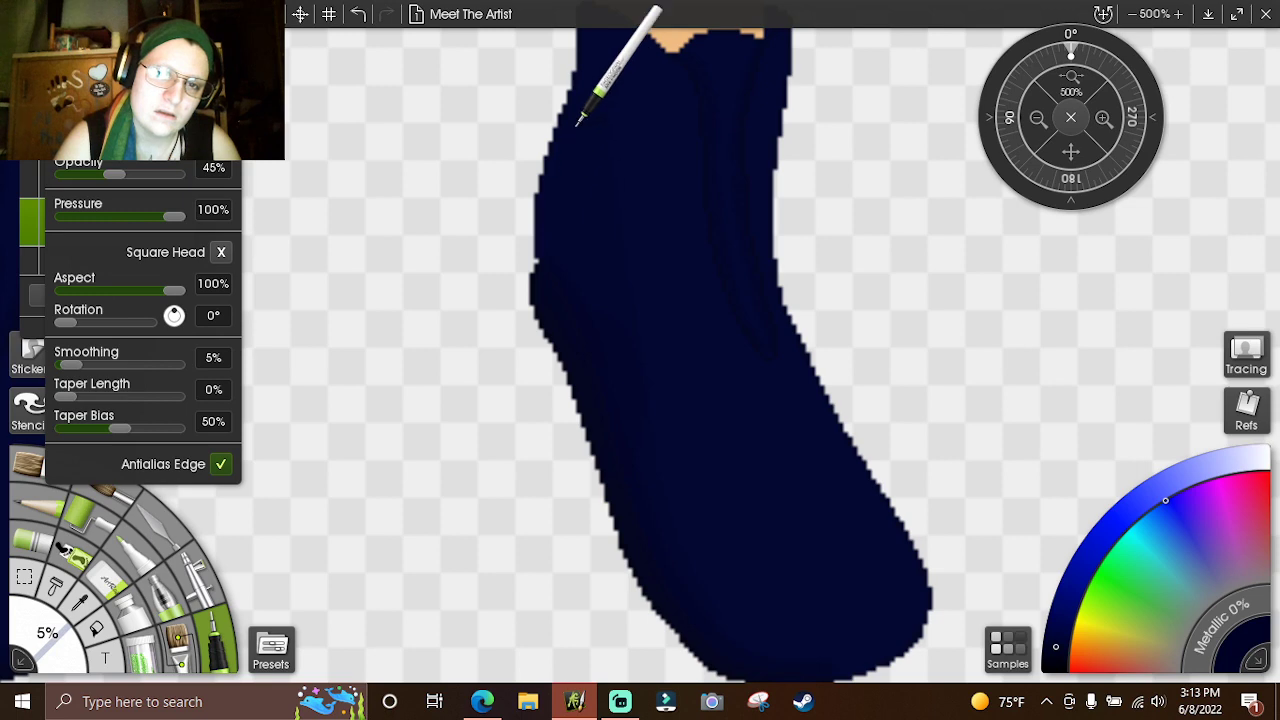
pyautogui.moveTo(599, 43); pyautogui.dragTo(601, 15)
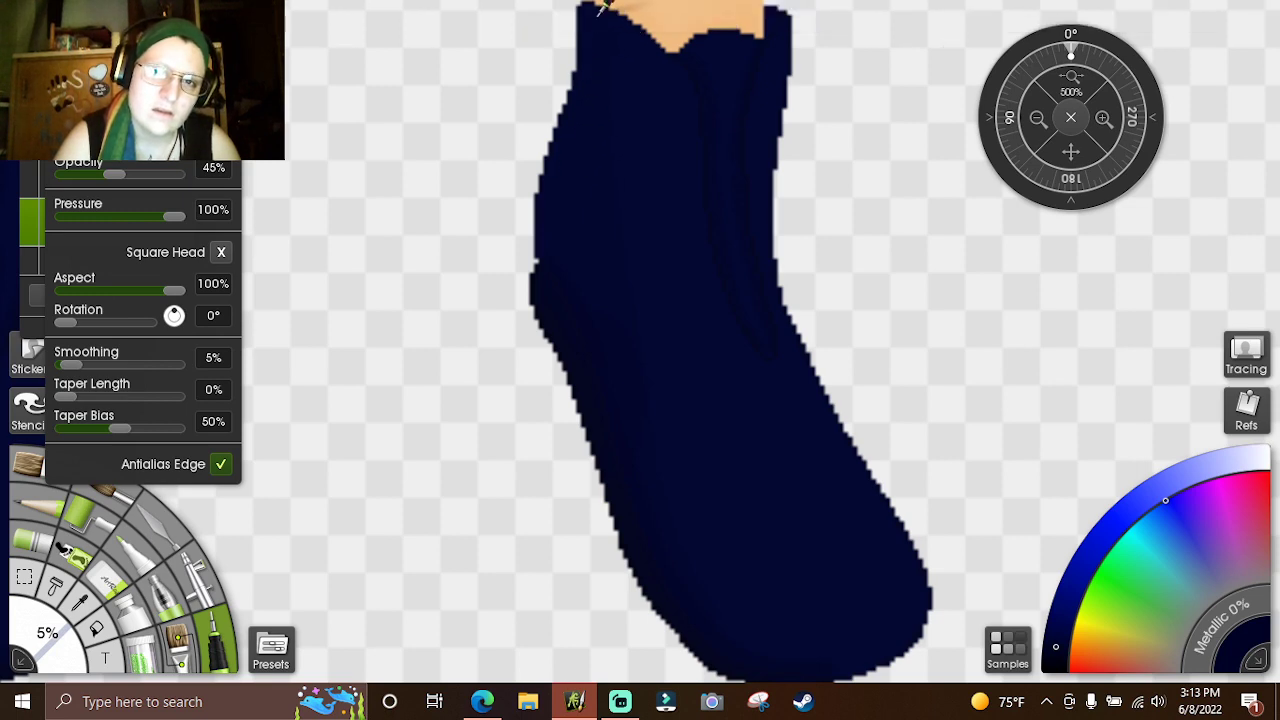
# - Widen the shading down the inner side of the left boot with the same ink pen
pyautogui.moveTo(1054, 155); pyautogui.dragTo(1276, 192)
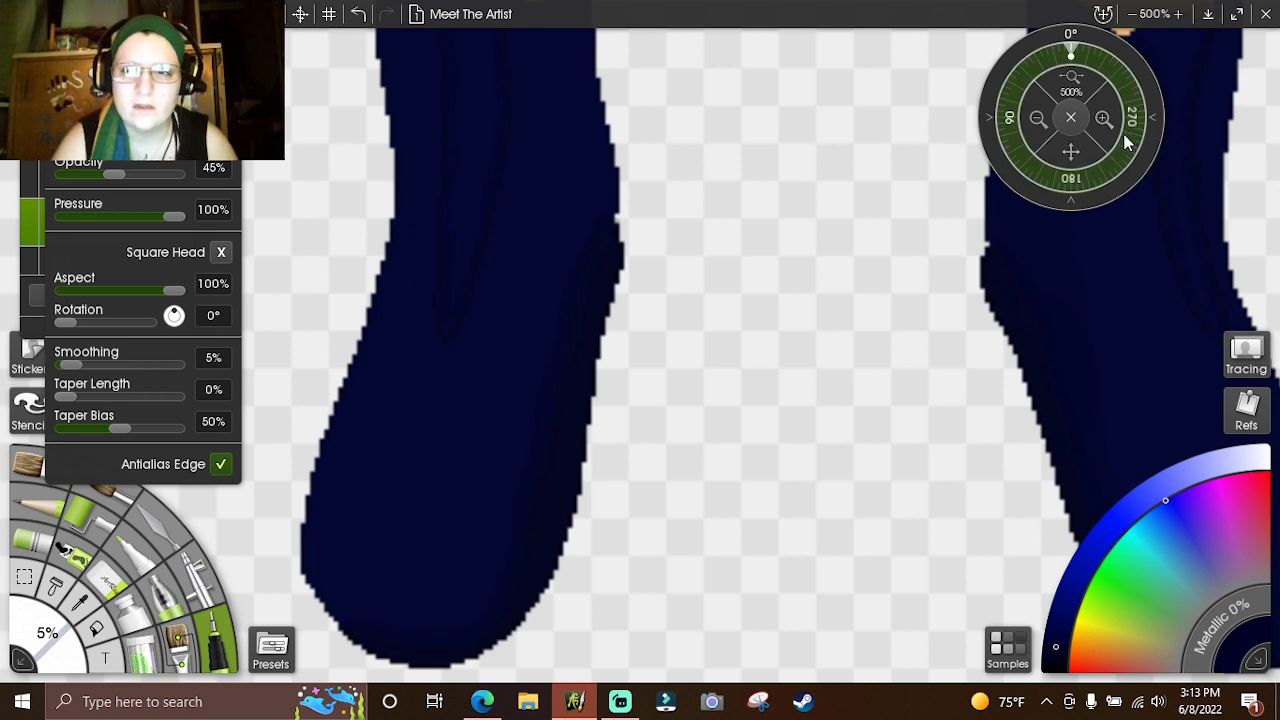
pyautogui.moveTo(1125, 143); pyautogui.dragTo(1100, 195)
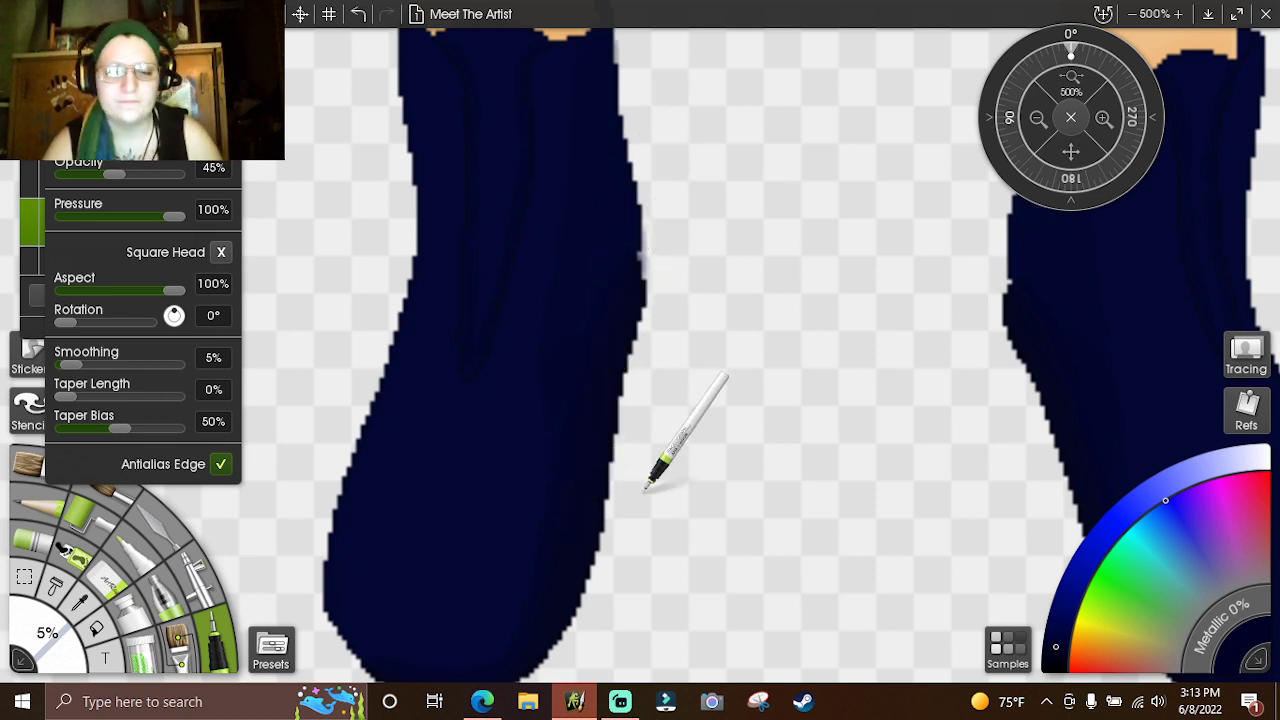
pyautogui.moveTo(482, 701)
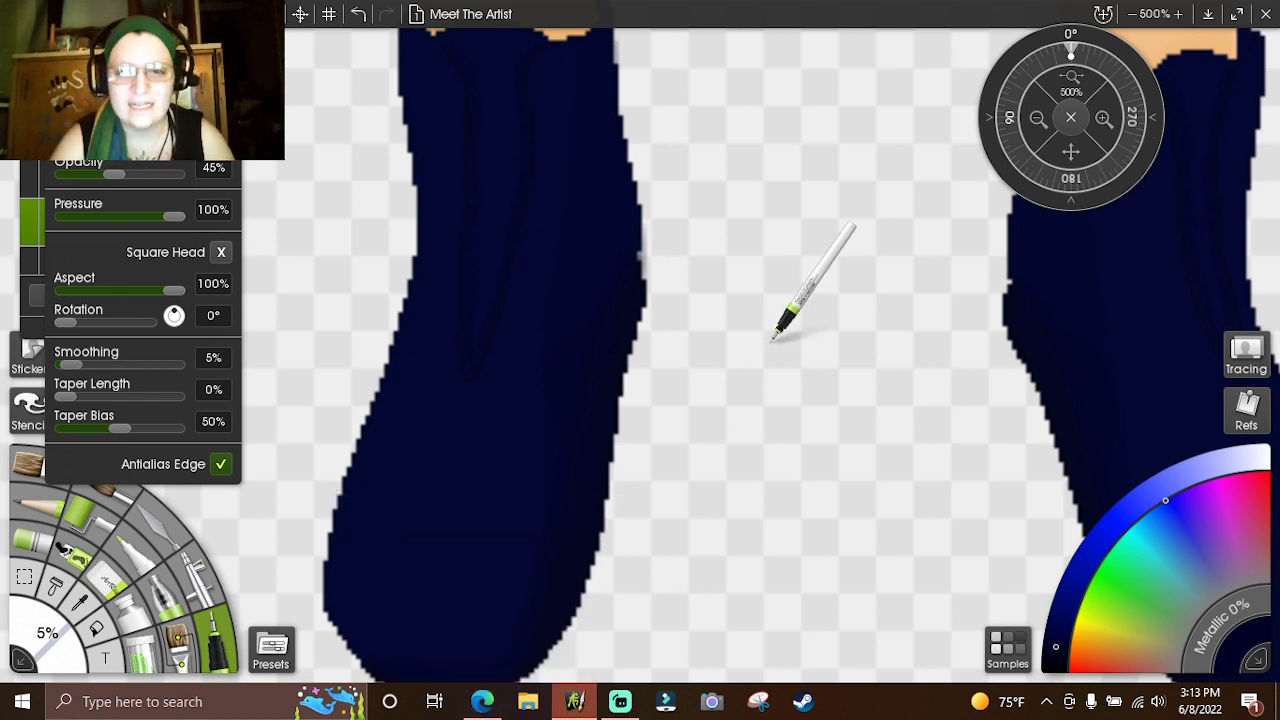
pyautogui.moveTo(1071, 152); pyautogui.dragTo(841, 320)
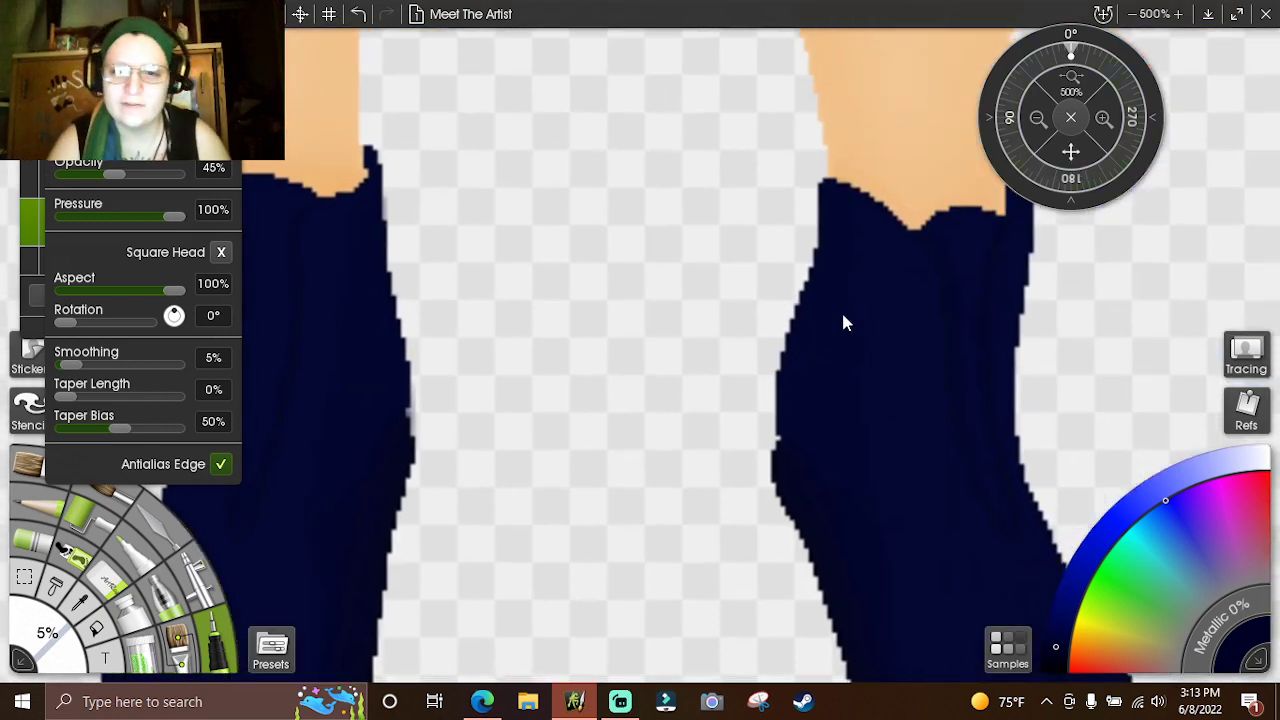
pyautogui.moveTo(1090, 155); pyautogui.dragTo(1215, 12)
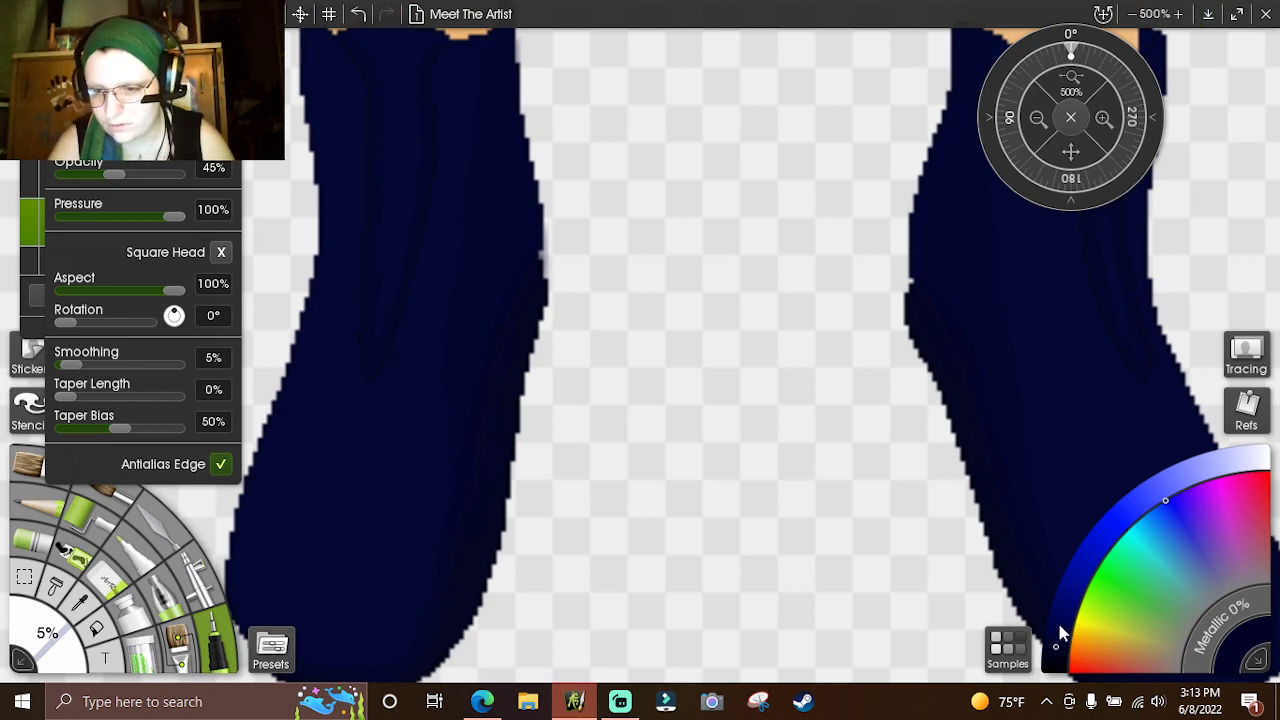
# - Lighten the paint colour to a brighter navy and lower the ink pen's opacity to 30%, undoing the trial highlight ring on the left toe
pyautogui.moveTo(1056, 646); pyautogui.dragTo(1065, 608)
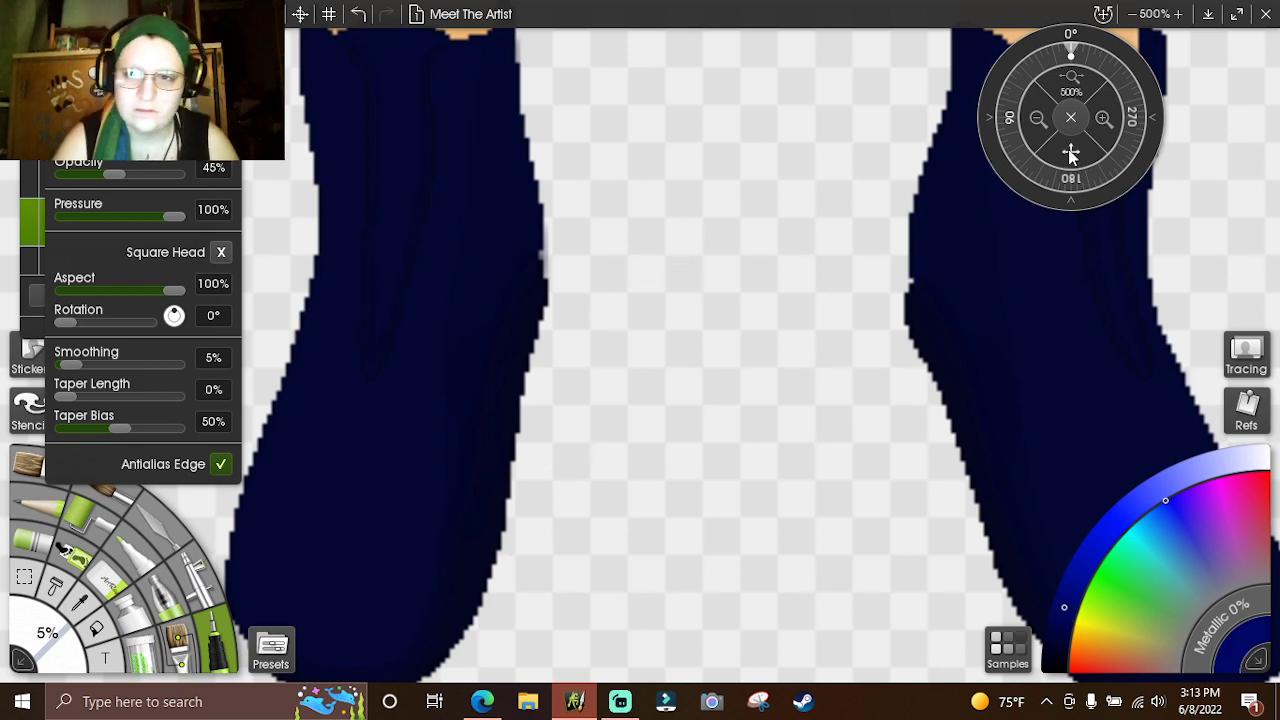
pyautogui.scroll(-2, 1177, 55)
pyautogui.moveTo(443, 352)
pyautogui.mouseDown()
pyautogui.moveTo(404, 397)
pyautogui.moveTo(397, 445)
pyautogui.moveTo(417, 512)
pyautogui.moveTo(461, 522)
pyautogui.moveTo(493, 480)
pyautogui.moveTo(486, 378)
pyautogui.mouseUp()
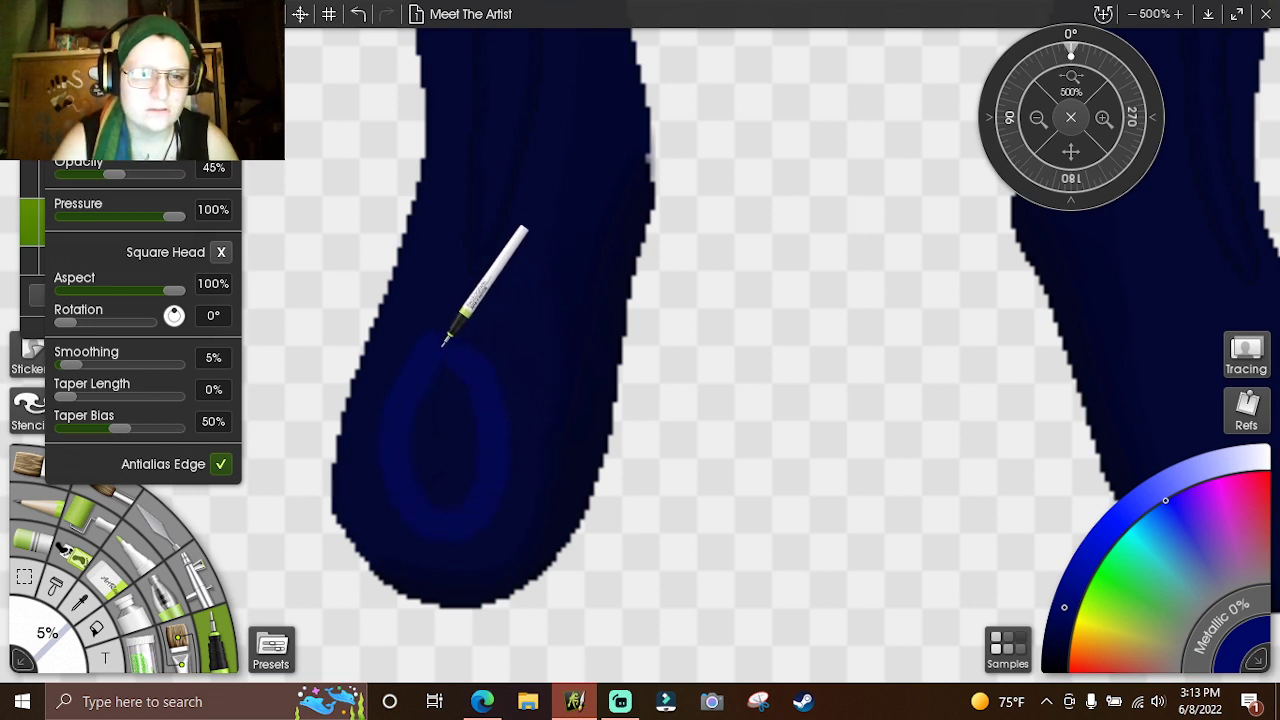
pyautogui.hotkey('ctrl', 'z')
pyautogui.moveTo(238, 168); pyautogui.dragTo(213, 168)
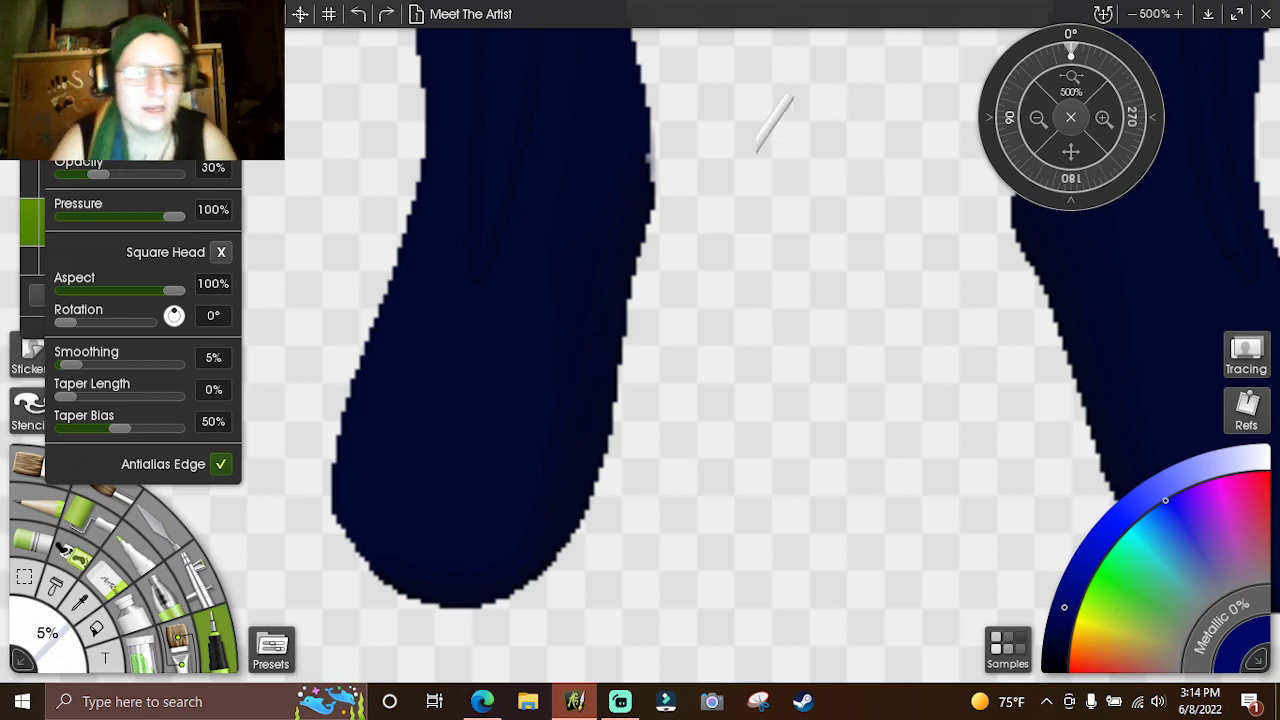
# - Paint a filled oval highlight on the toe of each boot in the brighter navy
pyautogui.moveTo(466, 337)
pyautogui.mouseDown()
pyautogui.moveTo(432, 346)
pyautogui.moveTo(401, 405)
pyautogui.moveTo(408, 465)
pyautogui.moveTo(441, 482)
pyautogui.moveTo(479, 456)
pyautogui.moveTo(489, 410)
pyautogui.moveTo(458, 348)
pyautogui.moveTo(447, 339)
pyautogui.moveTo(413, 440)
pyautogui.moveTo(432, 481)
pyautogui.moveTo(451, 408)
pyautogui.moveTo(448, 464)
pyautogui.moveTo(452, 381)
pyautogui.moveTo(447, 457)
pyautogui.moveTo(469, 450)
pyautogui.moveTo(468, 357)
pyautogui.mouseUp()
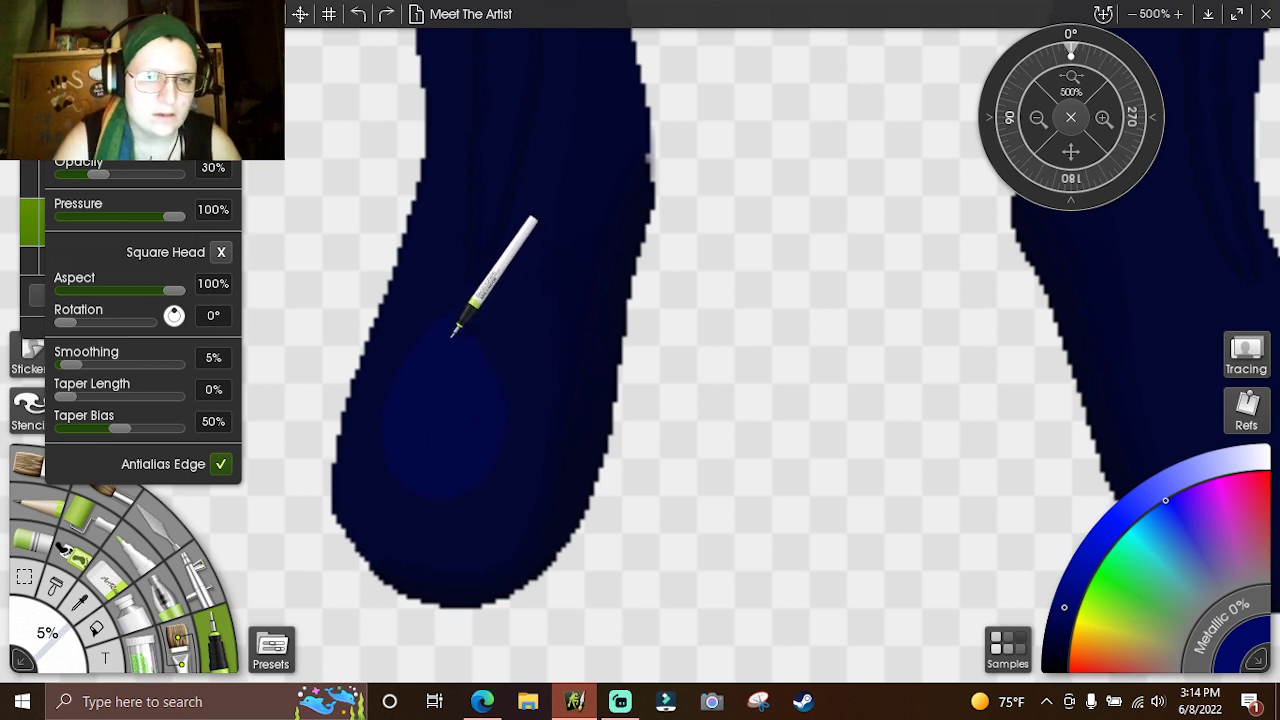
pyautogui.moveTo(500, 445)
pyautogui.mouseDown()
pyautogui.moveTo(443, 483)
pyautogui.moveTo(420, 434)
pyautogui.mouseUp()
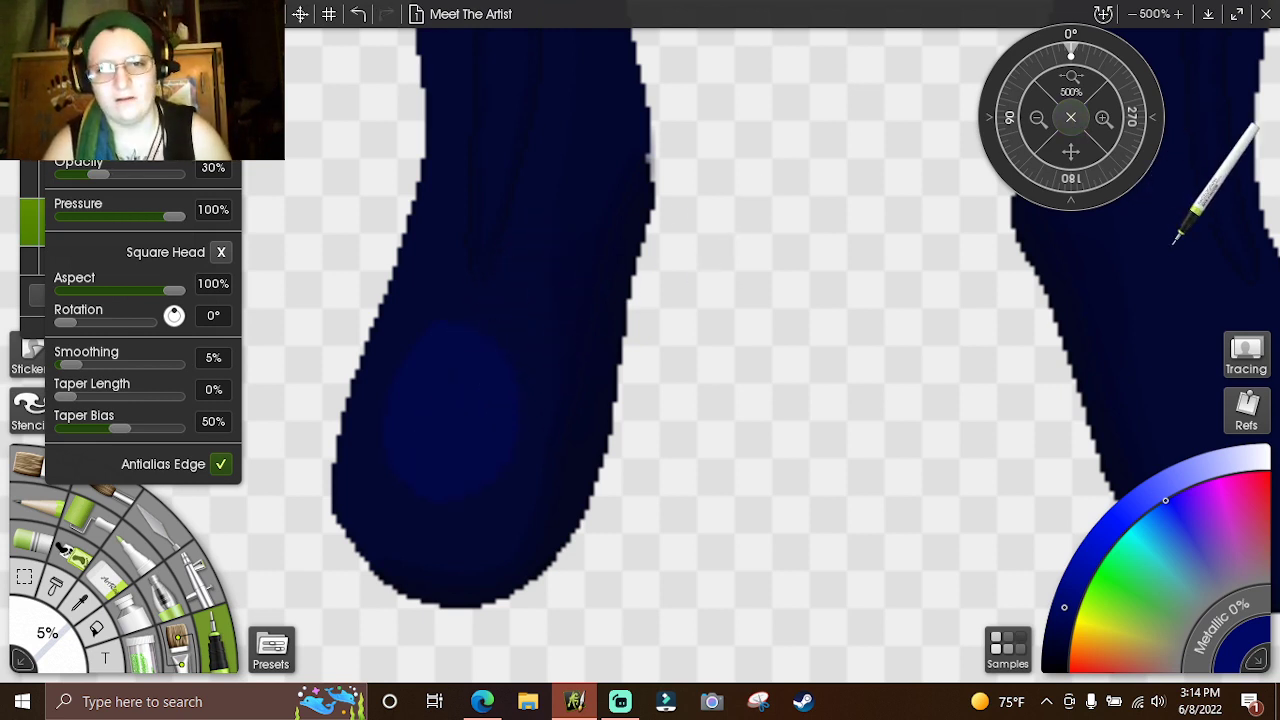
pyautogui.moveTo(1070, 152); pyautogui.dragTo(720, 150)
pyautogui.moveTo(905, 334)
pyautogui.mouseDown()
pyautogui.moveTo(931, 435)
pyautogui.moveTo(987, 470)
pyautogui.moveTo(1011, 455)
pyautogui.moveTo(988, 381)
pyautogui.mouseUp()
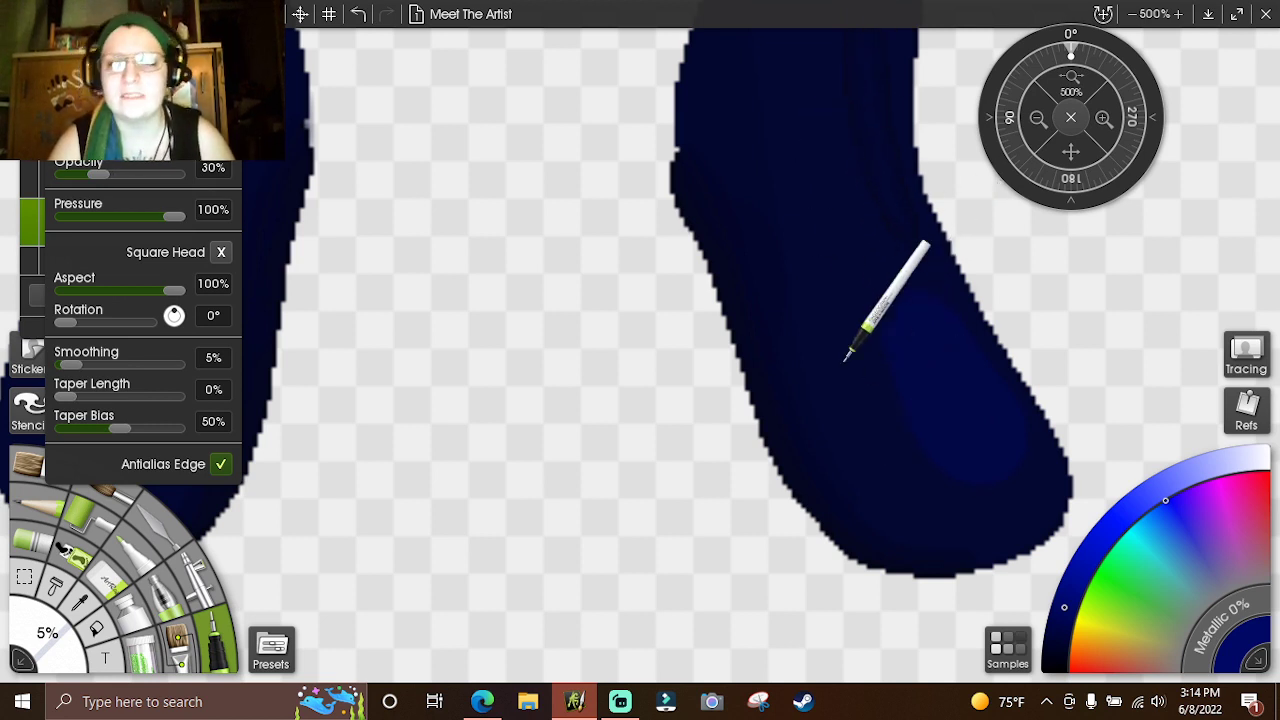
# - Blend the inner-side shading and the toe highlight of the left boot with the palette knife at 7% size
pyautogui.moveTo(1066, 150); pyautogui.dragTo(1278, 245)
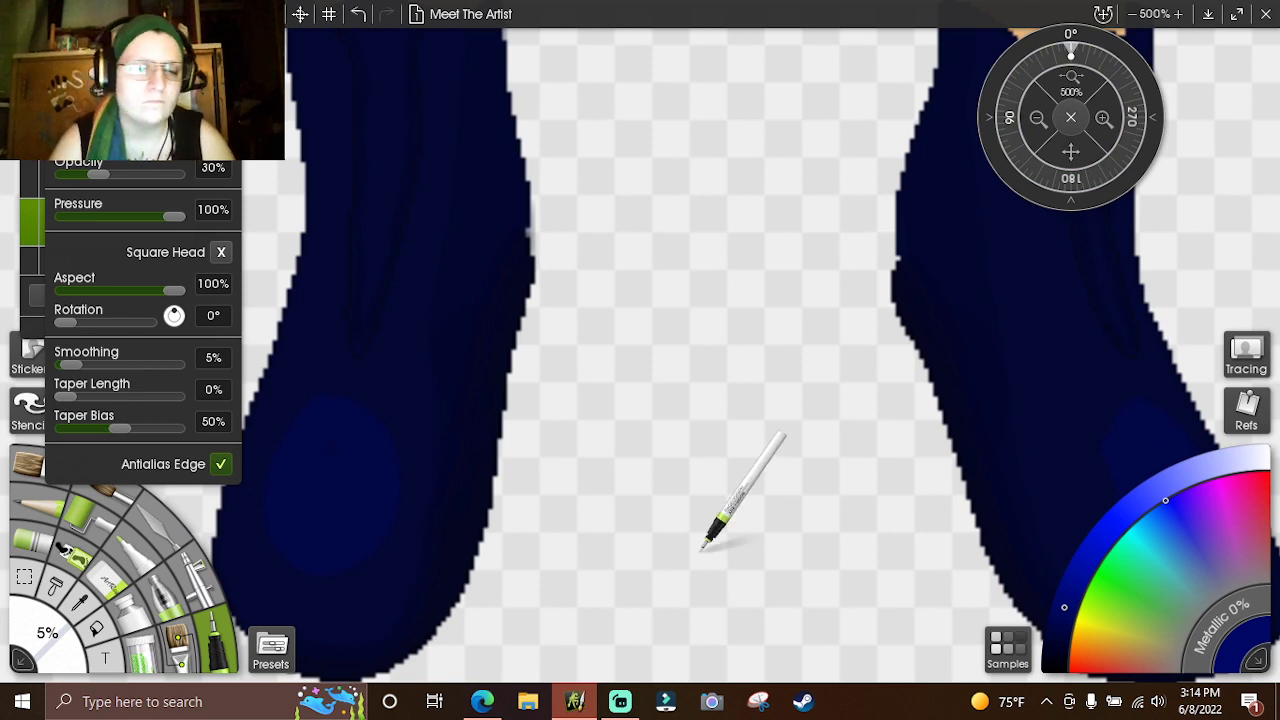
pyautogui.press(']')
pyautogui.press(']')
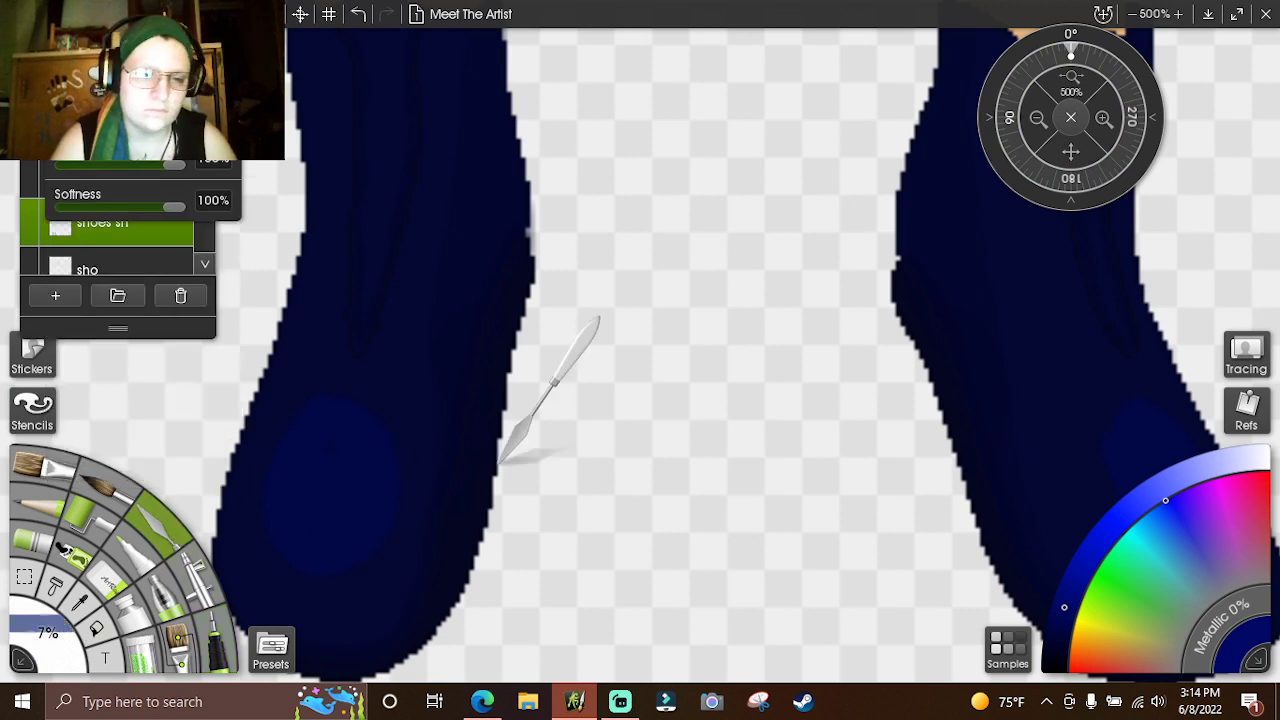
pyautogui.moveTo(1070, 155); pyautogui.dragTo(800, 200)
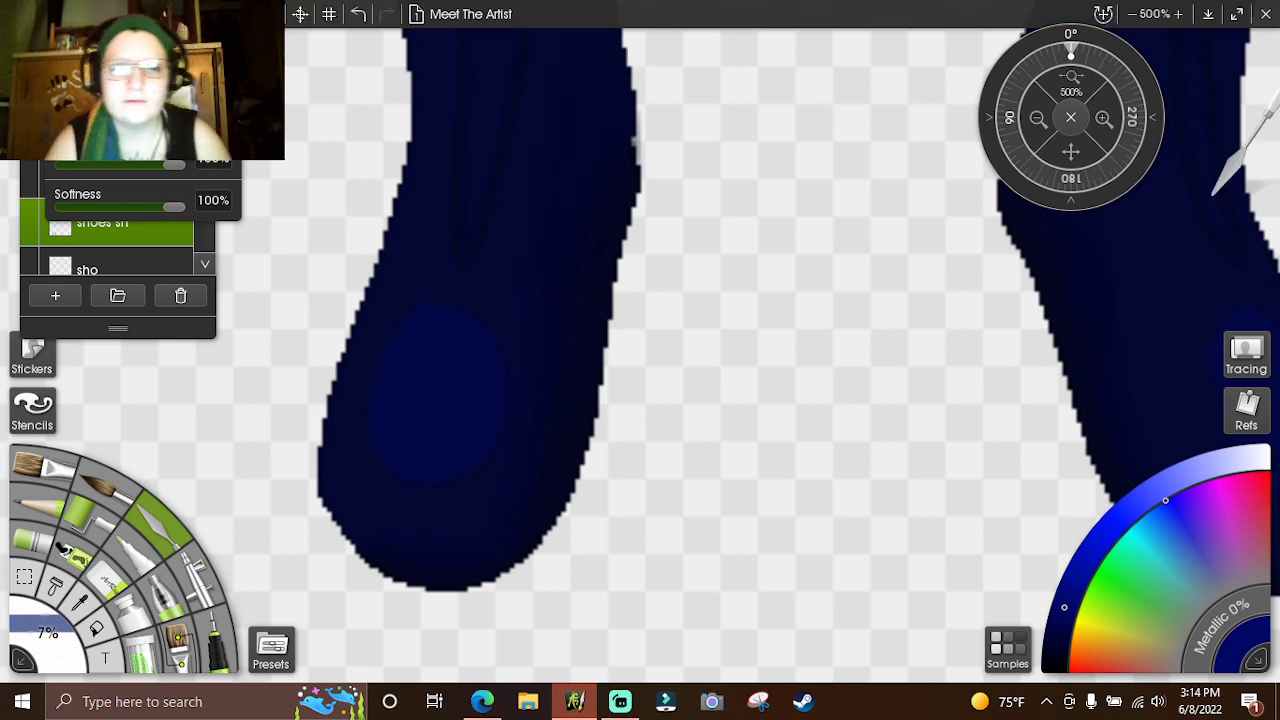
pyautogui.moveTo(1071, 153); pyautogui.dragTo(1171, 371)
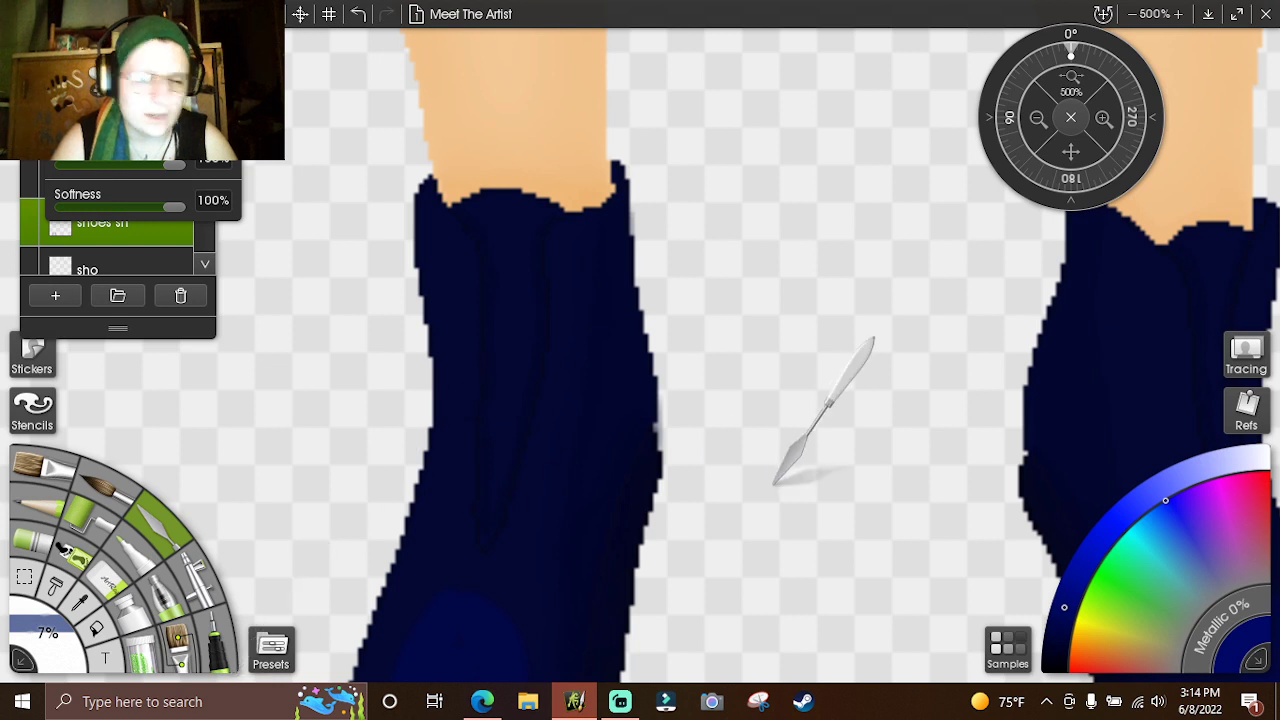
pyautogui.moveTo(1071, 149); pyautogui.dragTo(1096, 10)
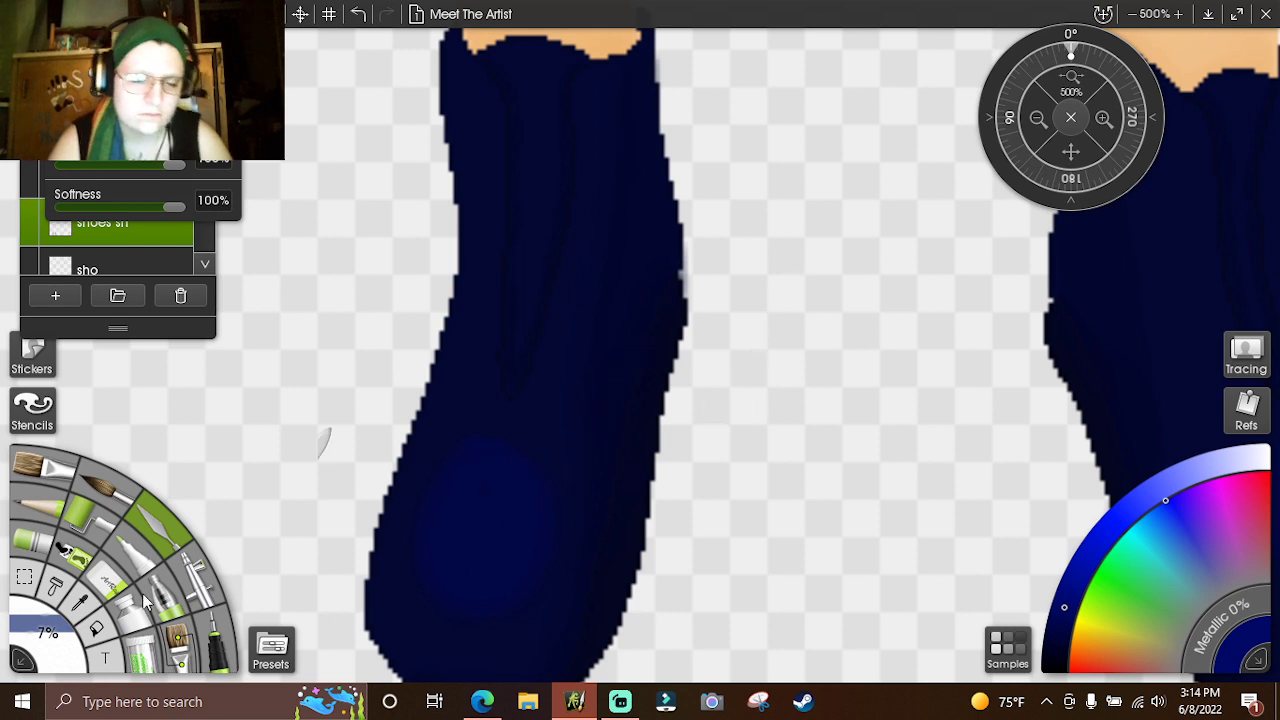
# - Set the palette knife size to 10% and soften the edges of the left boot's toe highlight
pyautogui.click(55, 630)
pyautogui.write('10')
pyautogui.press('Return')
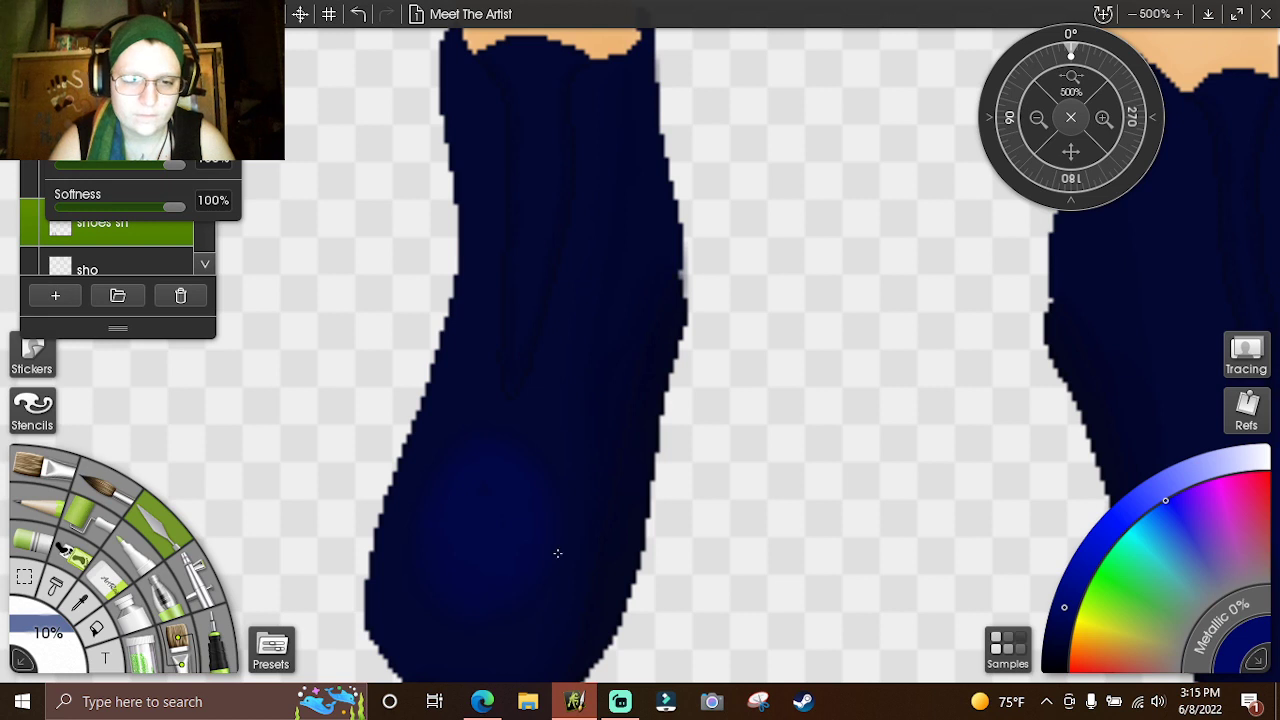
pyautogui.moveTo(557, 553); pyautogui.dragTo(537, 592)
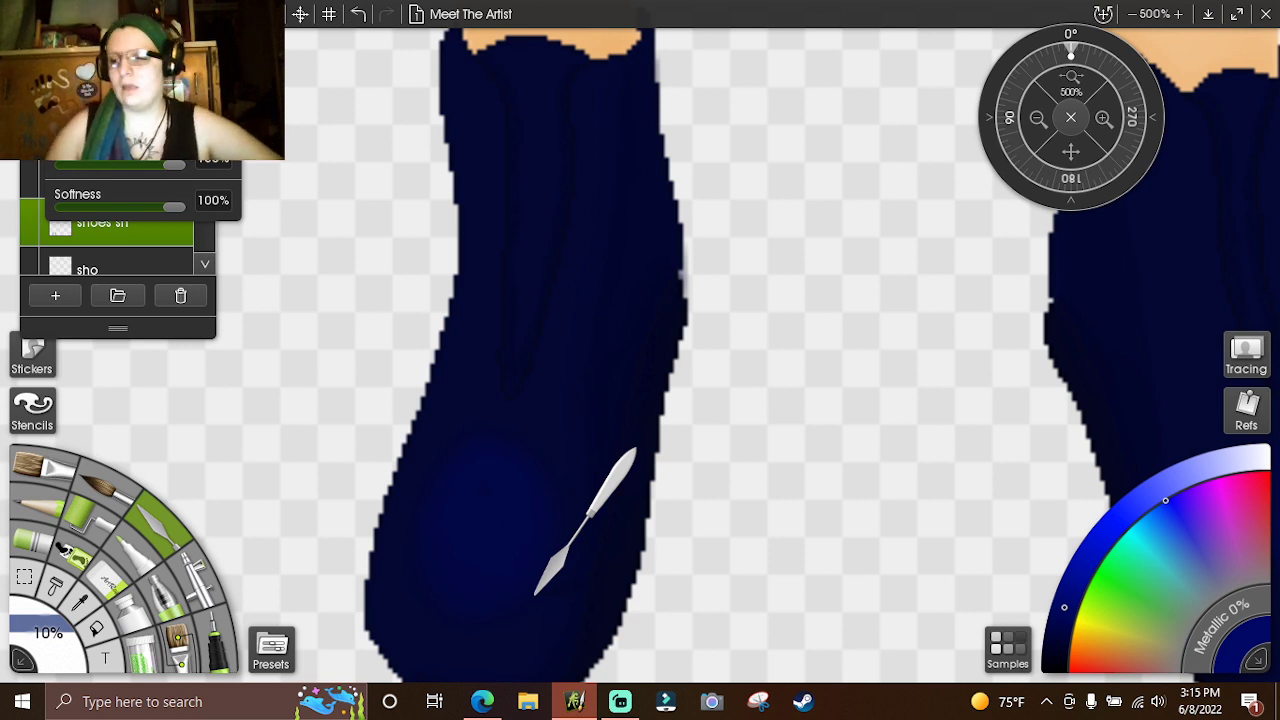
pyautogui.moveTo(537, 592); pyautogui.dragTo(538, 584)
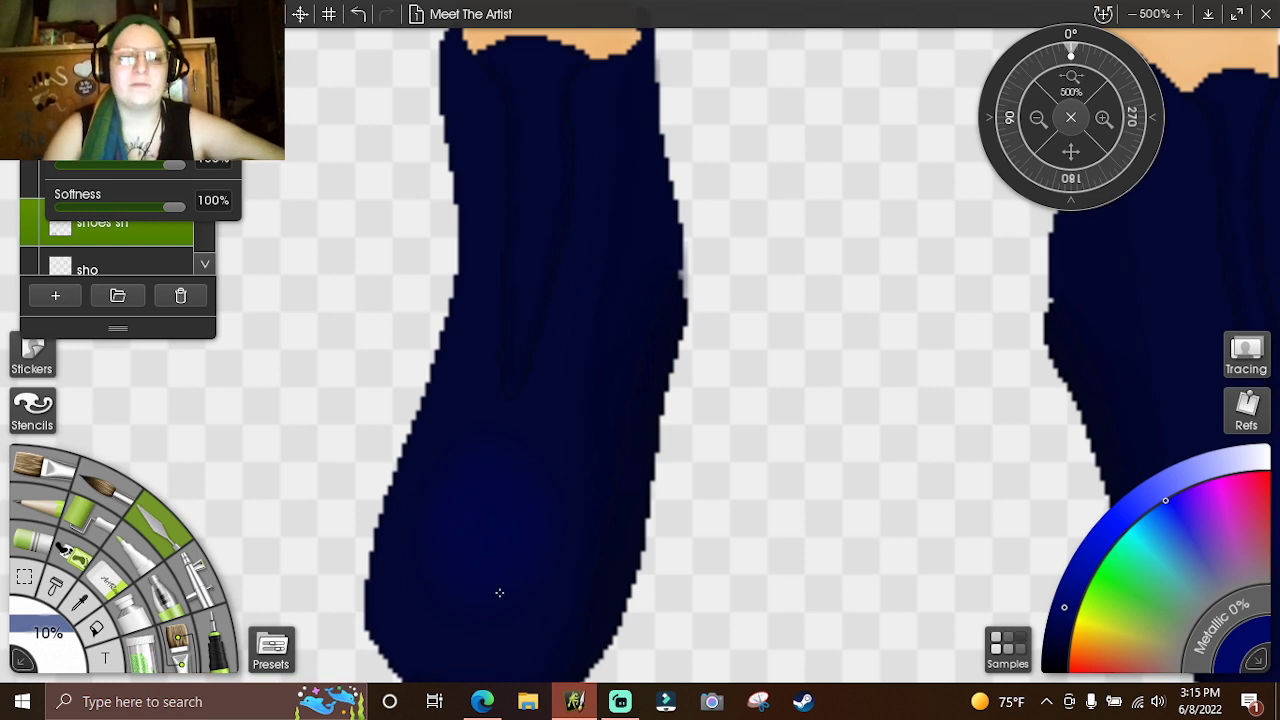
# - Set the palette knife size to 15% and smooth the toe highlights of both boots into the surrounding navy
pyautogui.click(48, 634)
pyautogui.write('1')
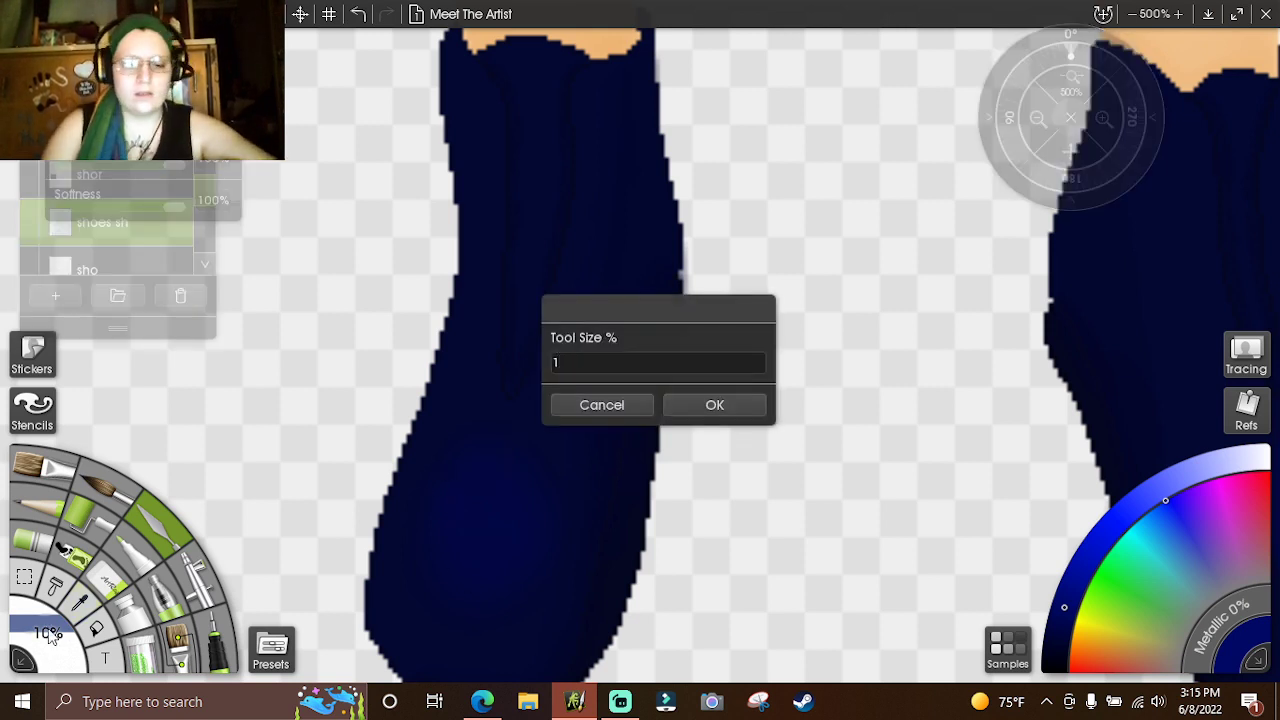
pyautogui.write('5')
pyautogui.press('Return')
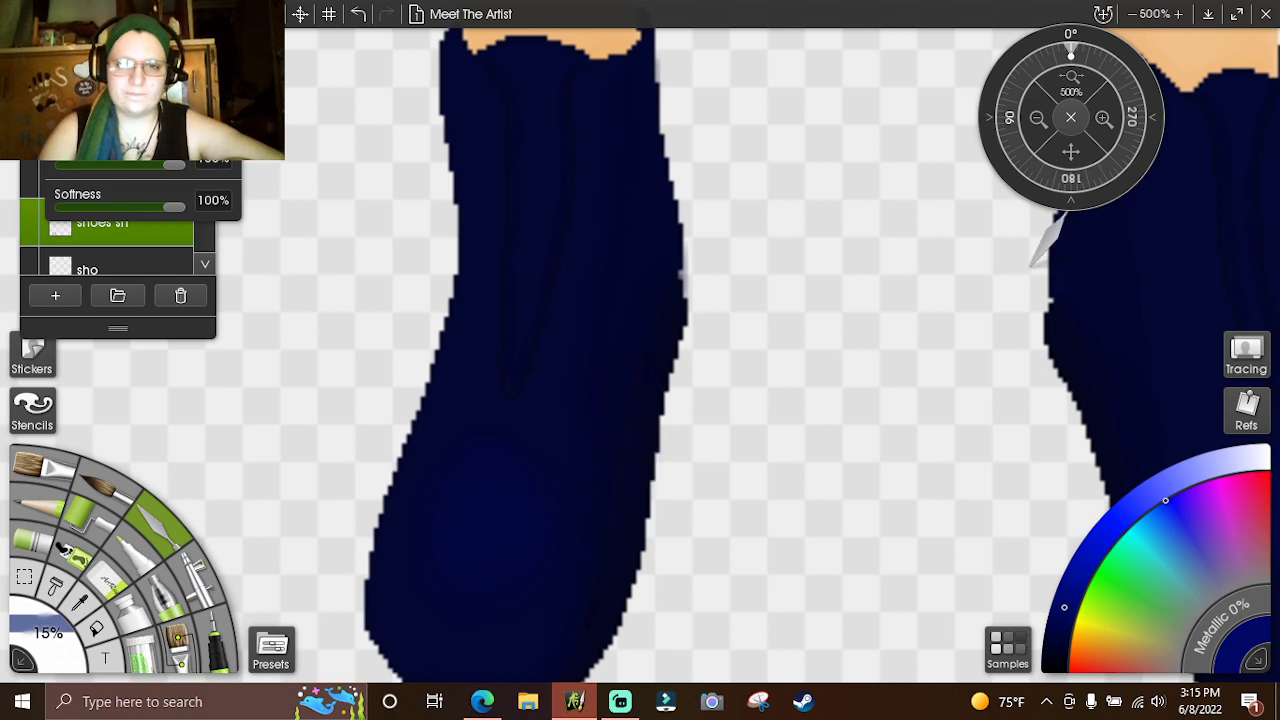
pyautogui.moveTo(1098, 140); pyautogui.dragTo(451, 88)
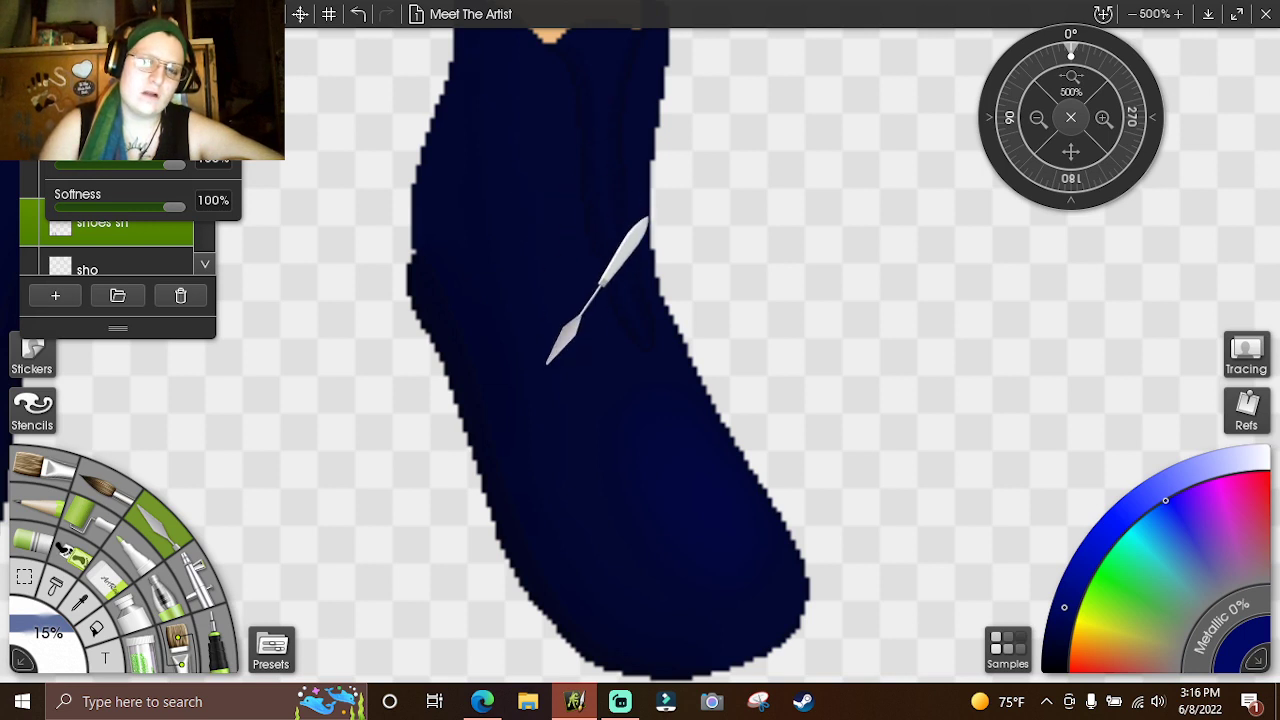
# - Set the palette knife size to 5% and soften the crease lines at the front of the right boot
pyautogui.click(45, 645)
pyautogui.write('5')
pyautogui.press('Return')
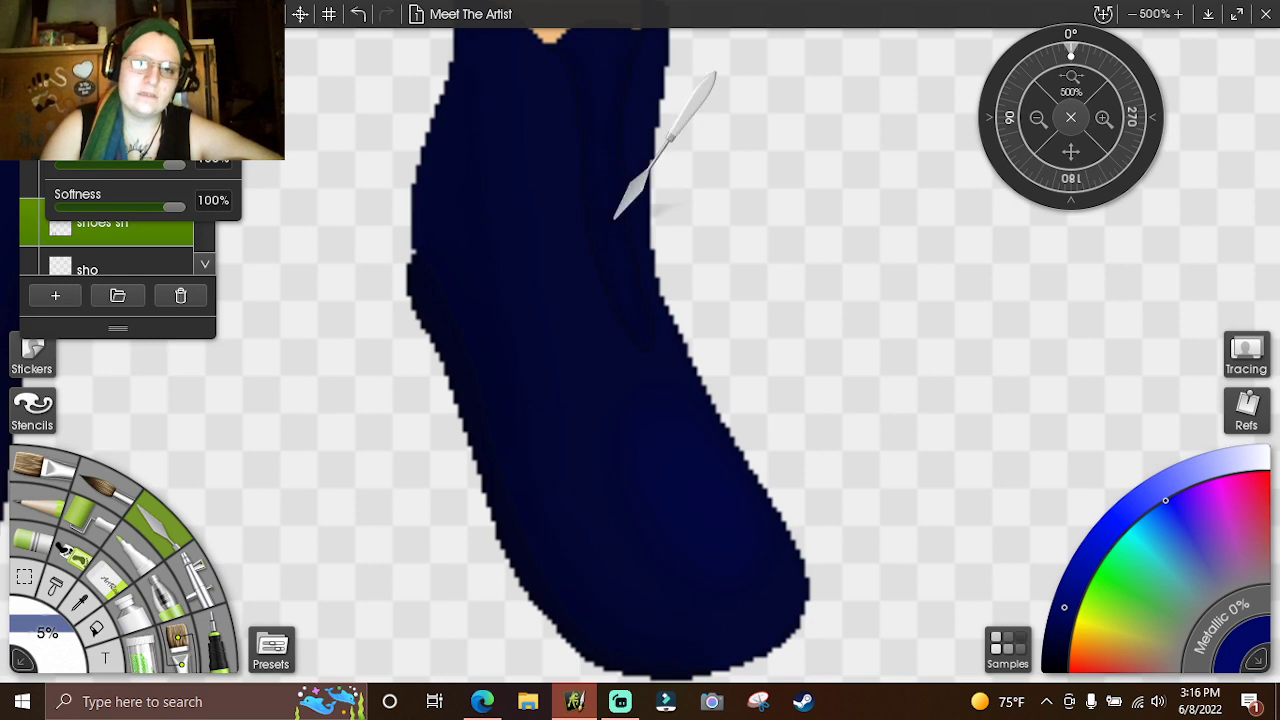
pyautogui.click(1039, 126)
pyautogui.click(1039, 126)
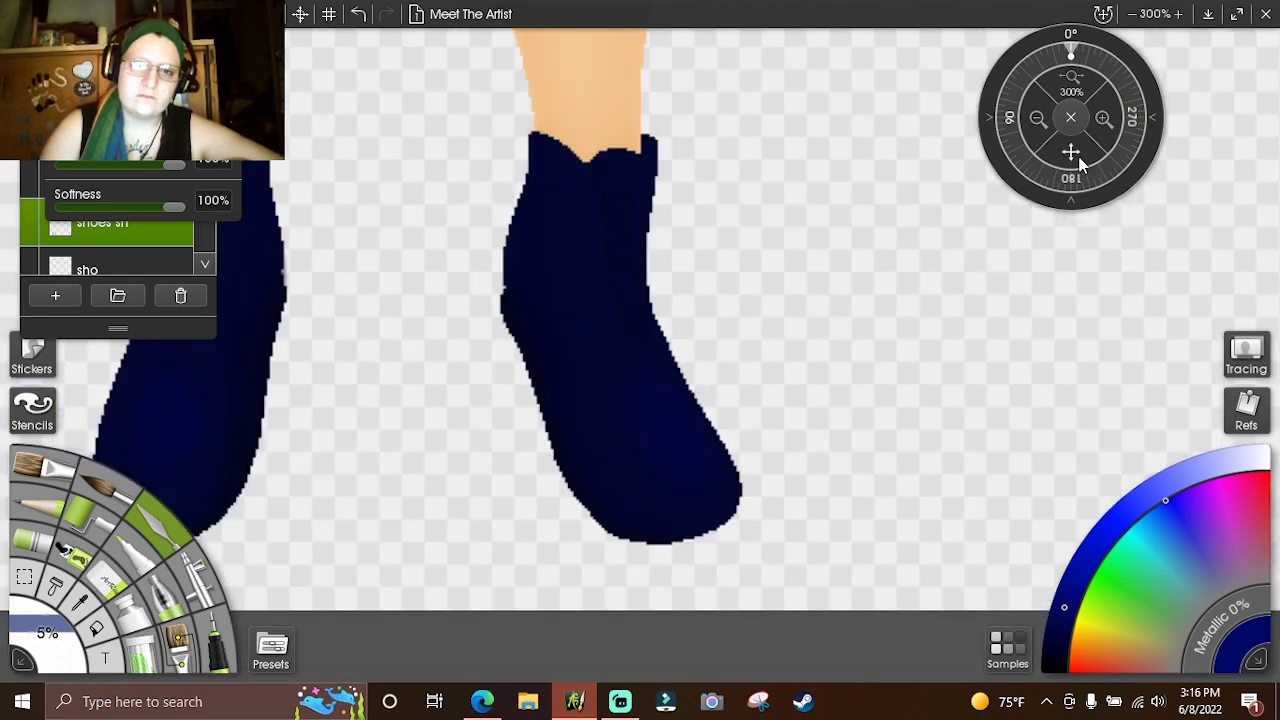
pyautogui.moveTo(1068, 155); pyautogui.dragTo(1070, 150)
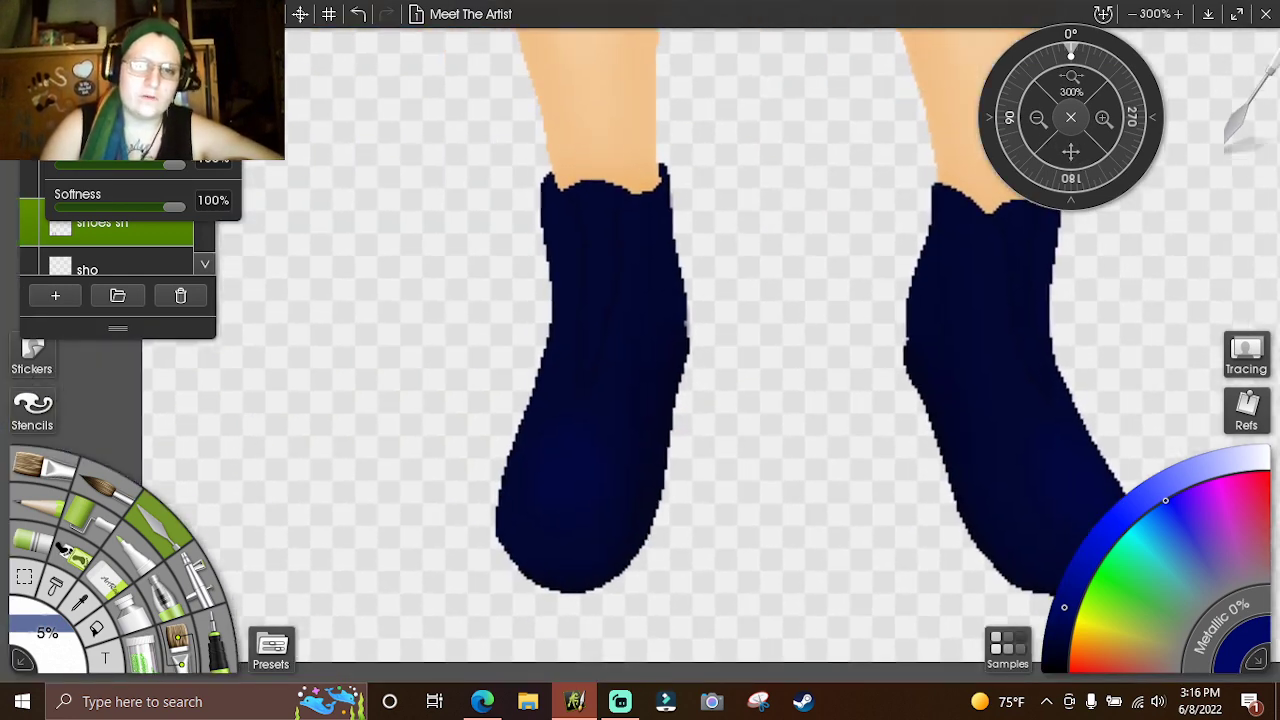
# - Pick a near-black navy and set the ink pen size to 1% for darkening the left boot's crease lines
pyautogui.click(1103, 118)
pyautogui.click(1103, 118)
pyautogui.click(1103, 118)
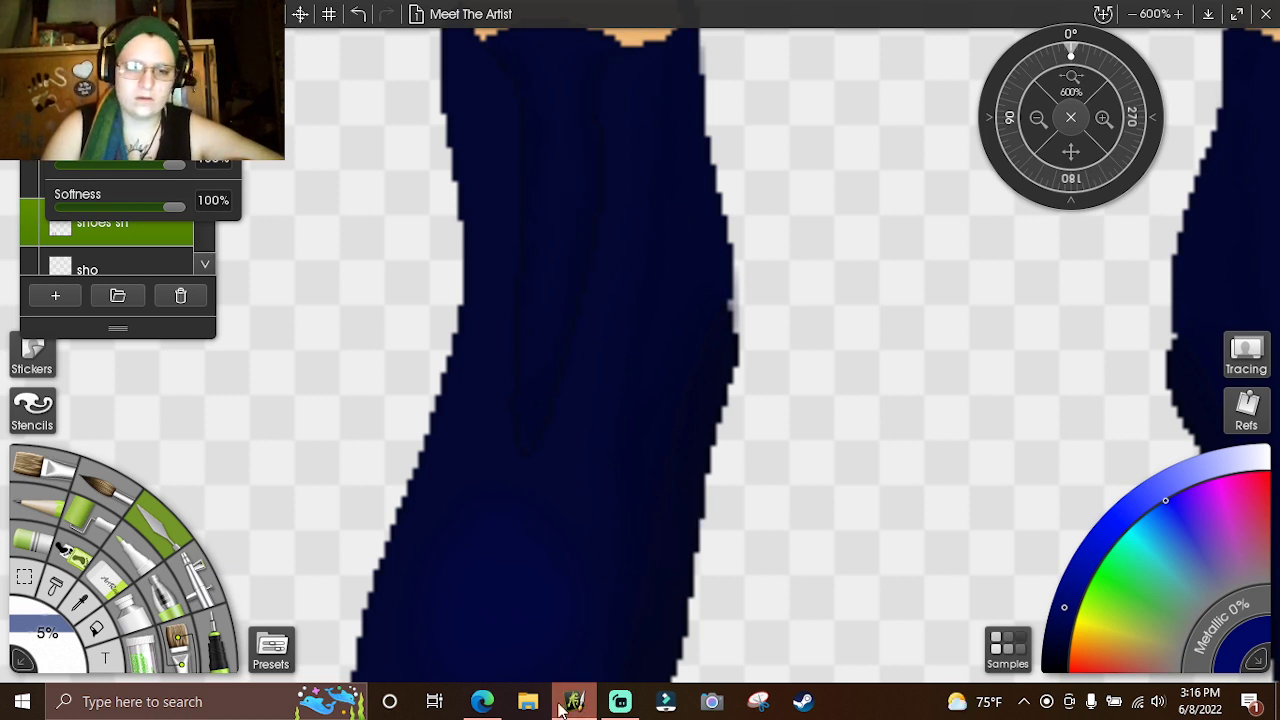
pyautogui.moveTo(474, 708)
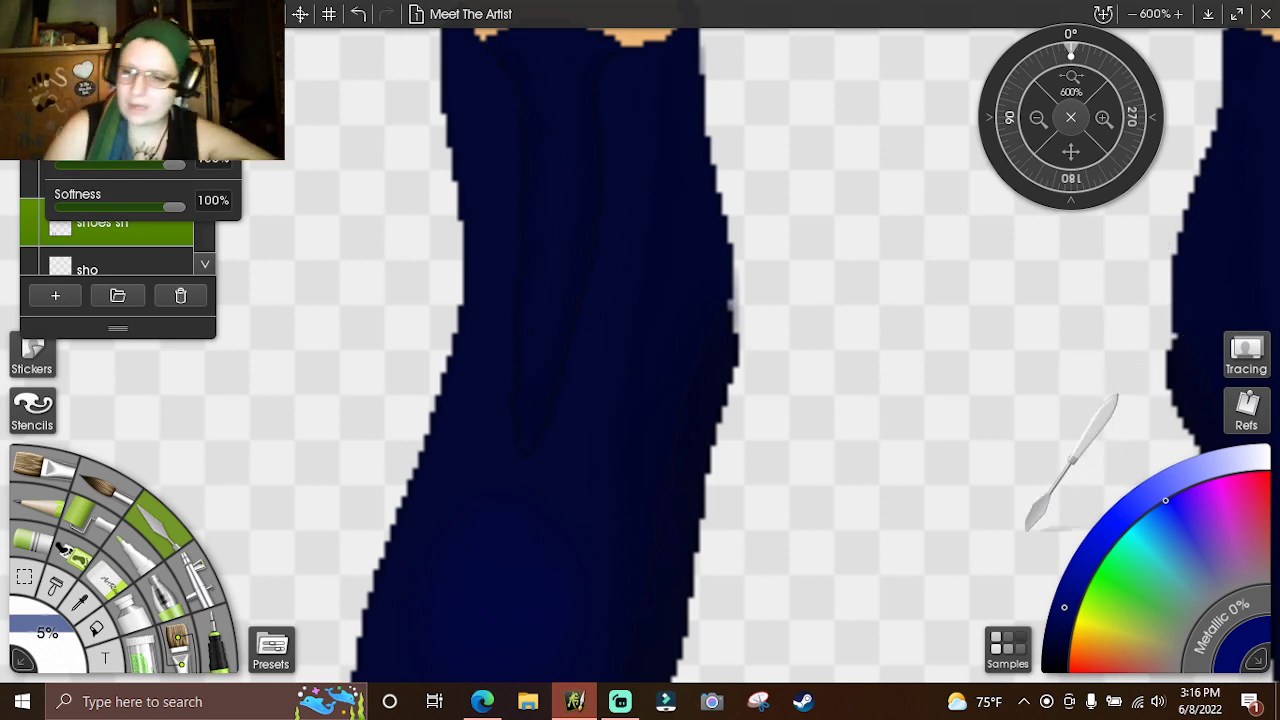
pyautogui.click(1055, 652)
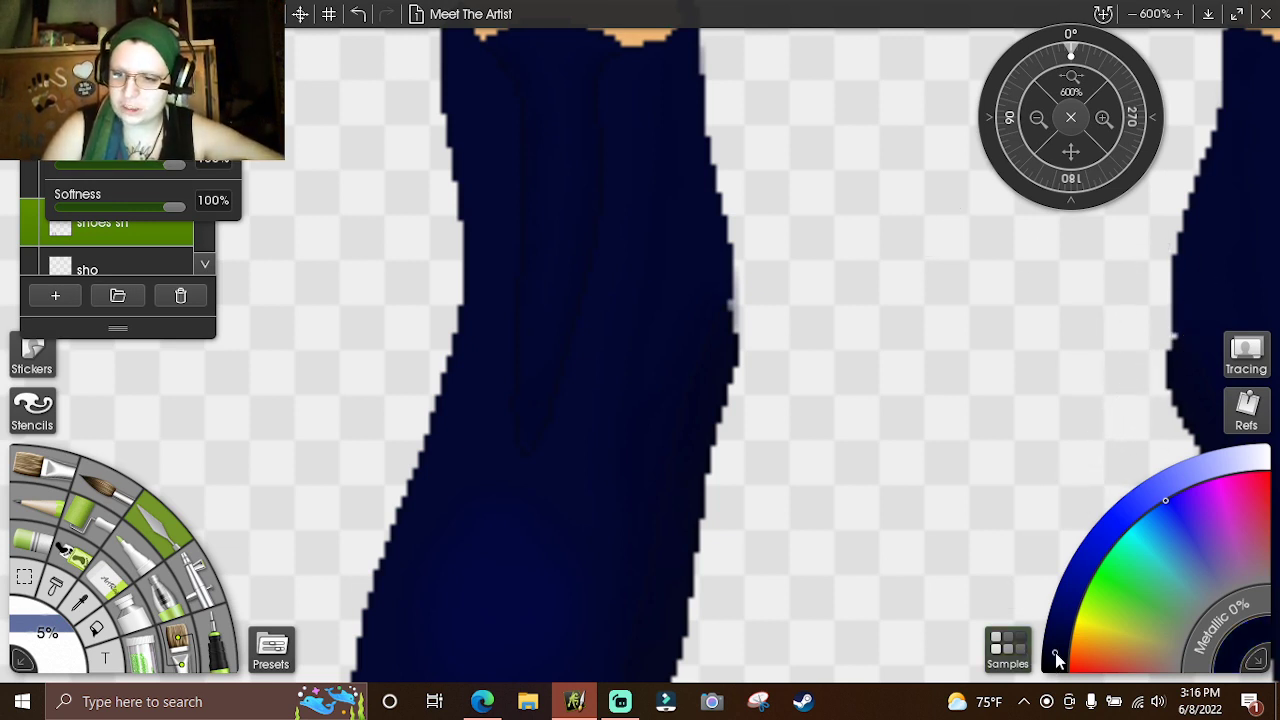
pyautogui.click(47, 634)
pyautogui.moveTo(47, 634); pyautogui.dragTo(42, 645)
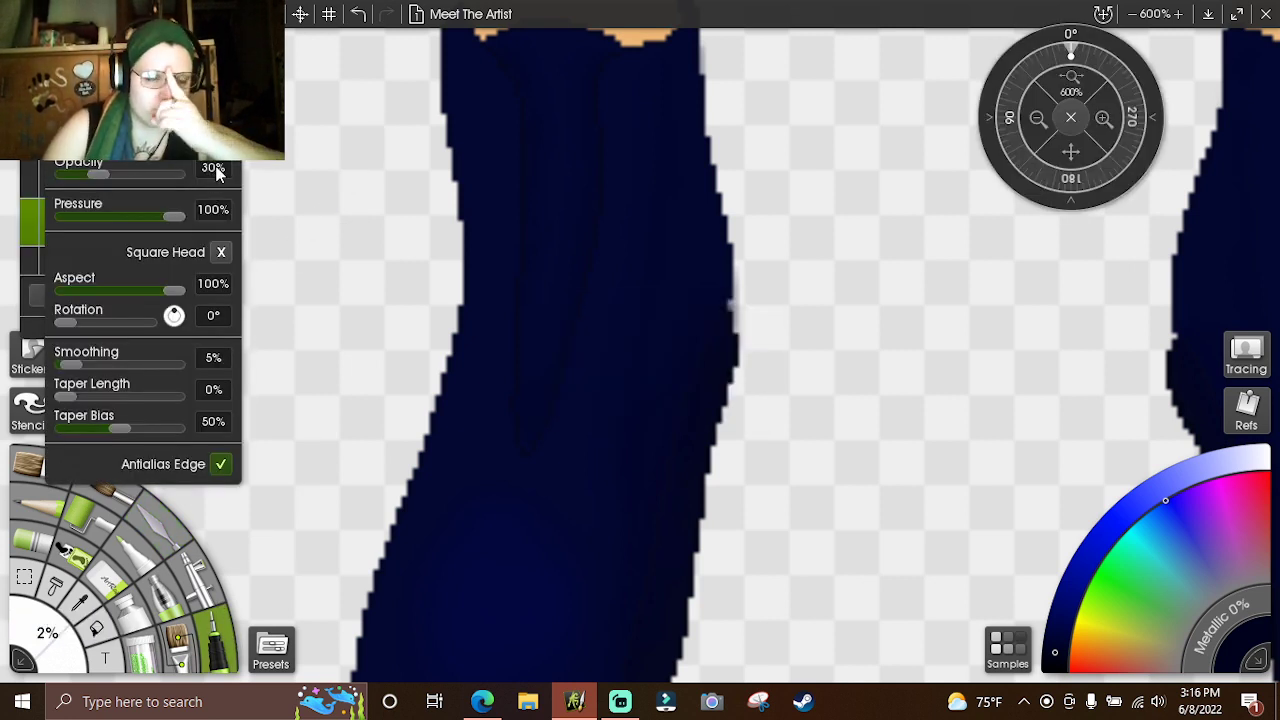
pyautogui.click(63, 660)
pyautogui.write('1')
pyautogui.press('Return')
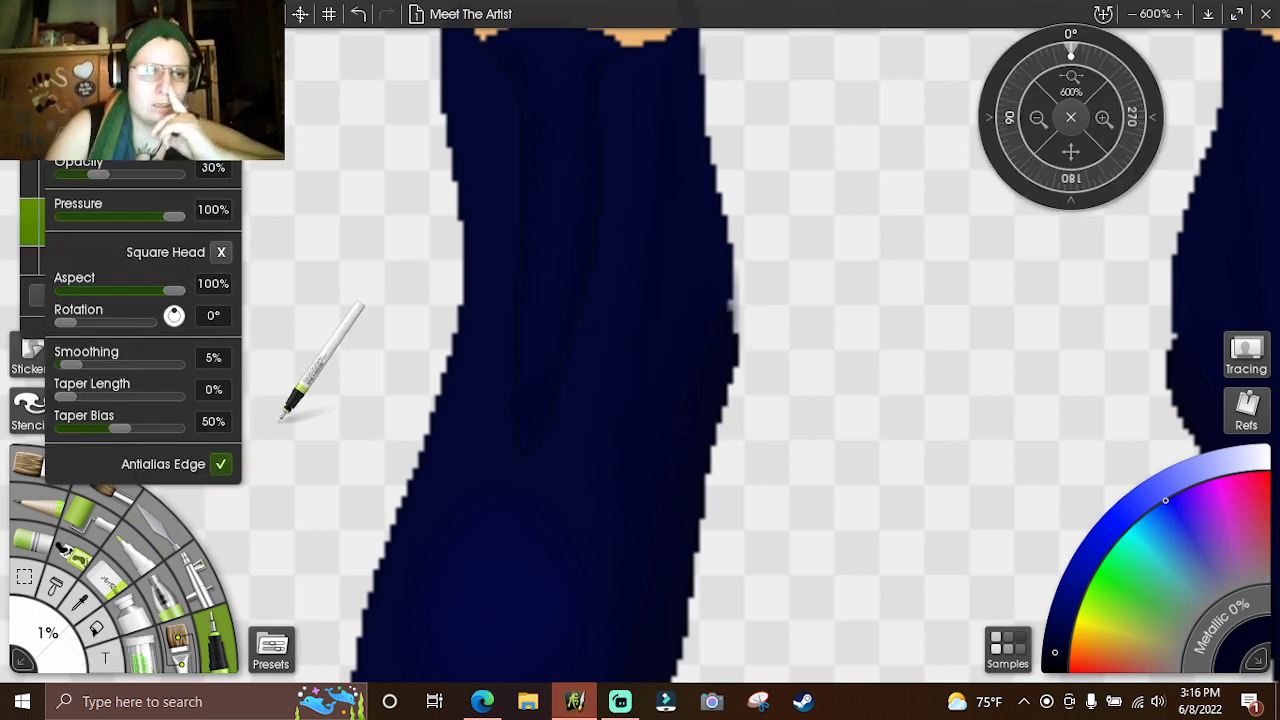
# - Set the ink pen opacity to 90% and darken the crease lines at the front of the left boot
pyautogui.click(218, 168)
pyautogui.write('4')
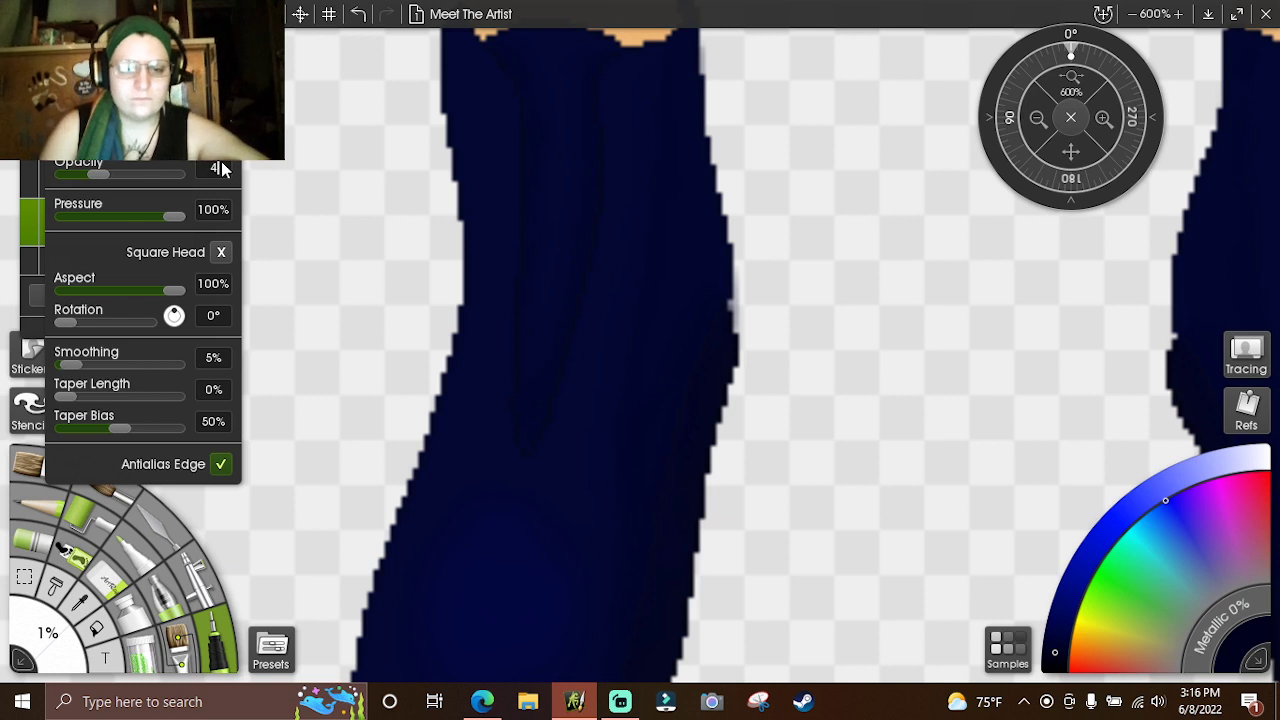
pyautogui.press('BackSpace')
pyautogui.write('90')
pyautogui.press('Return')
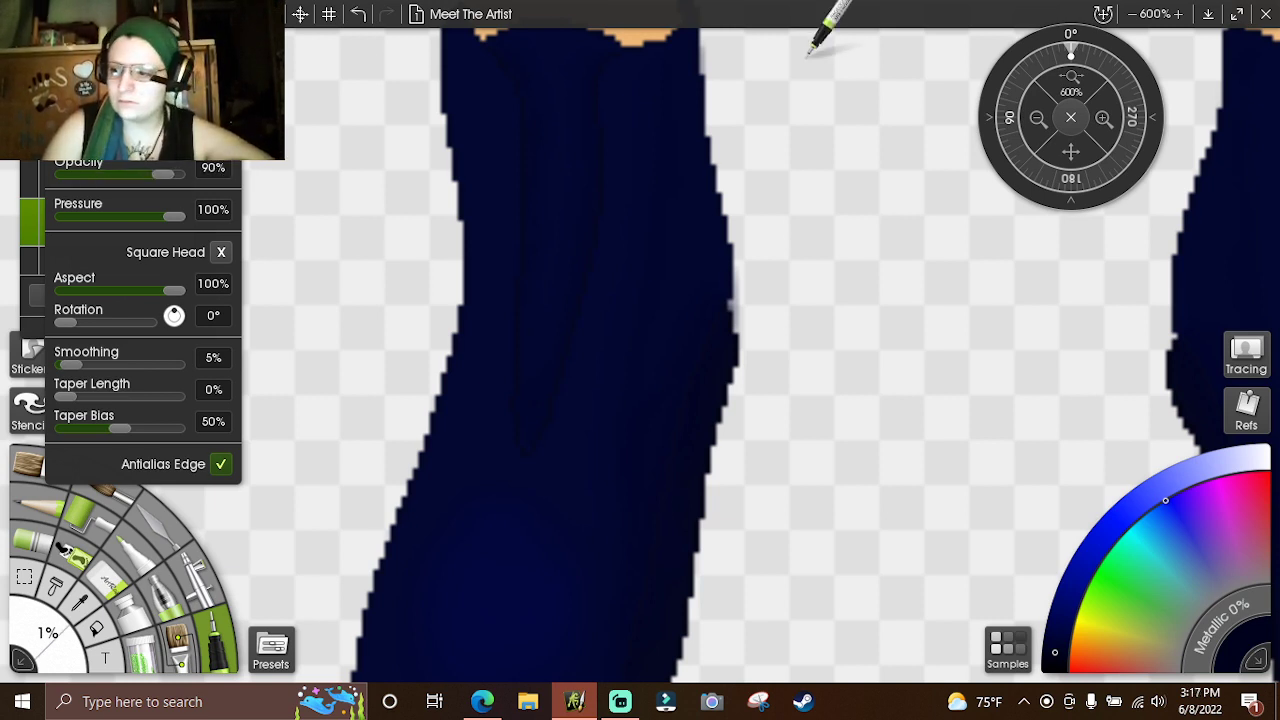
pyautogui.click(1103, 118)
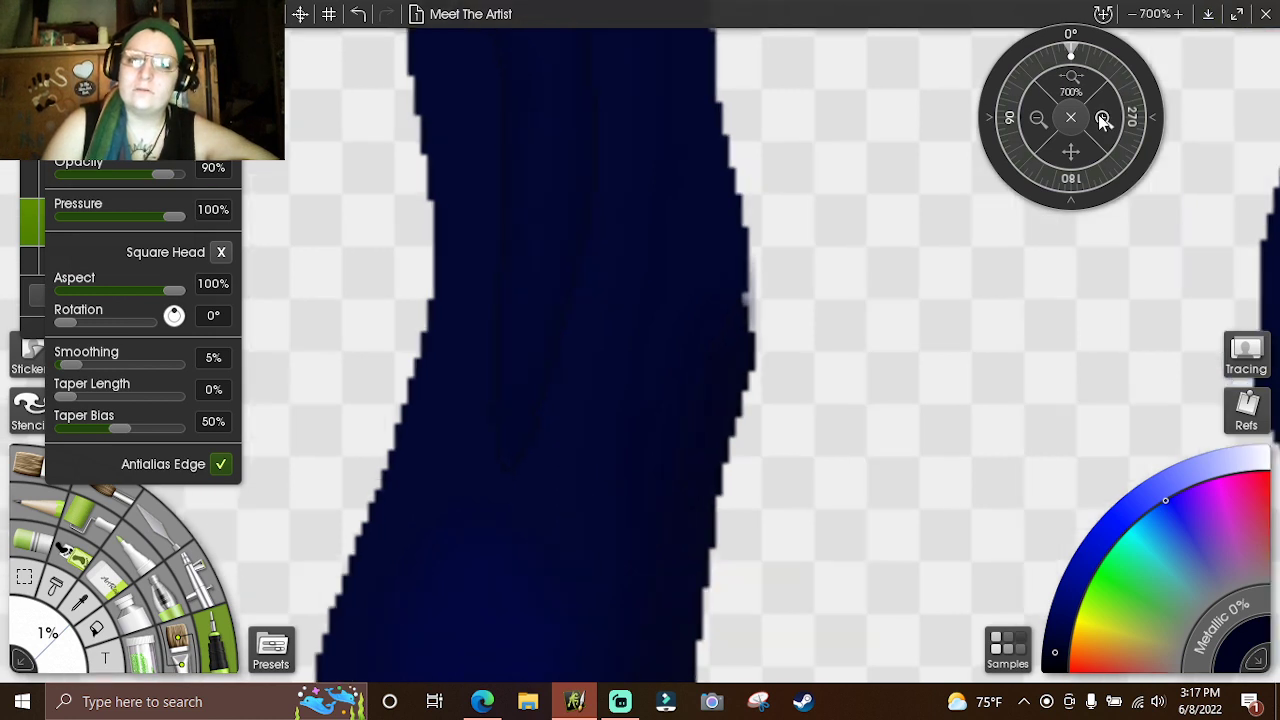
pyautogui.click(1102, 117)
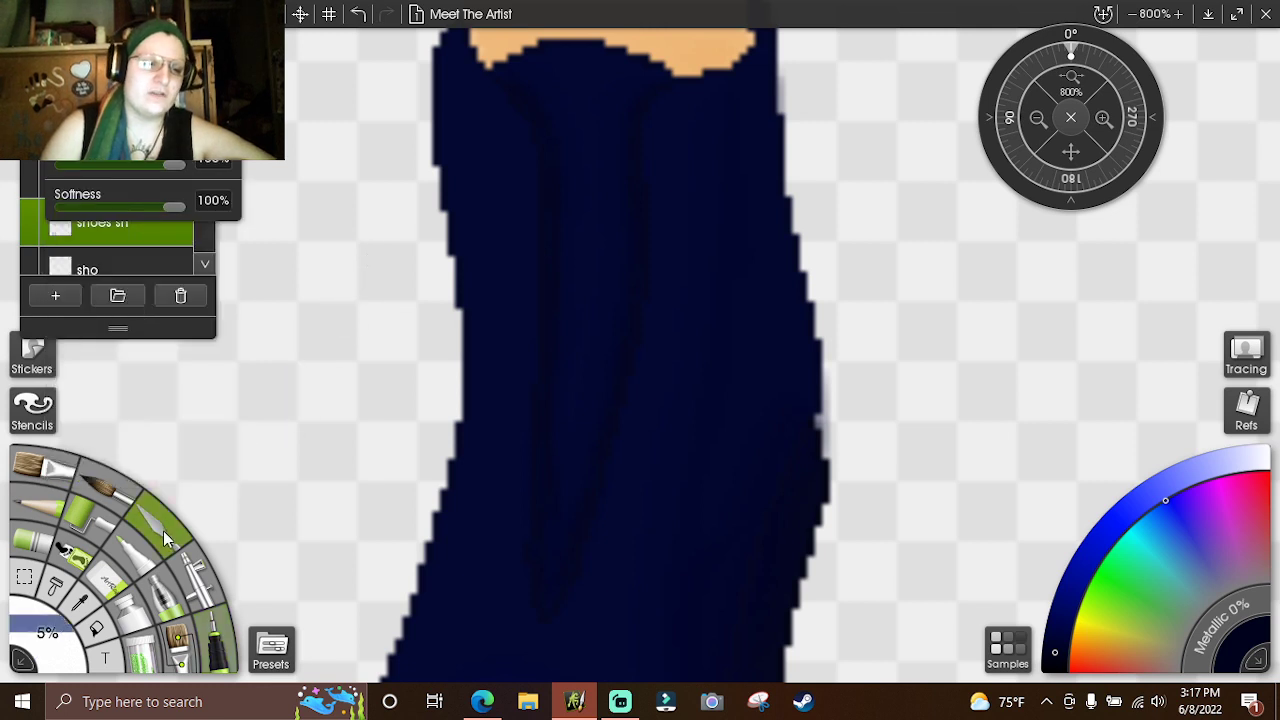
# - Try to soften the left boot's darkened crease lines with the palette knife at 4% size, and undo the stroke
pyautogui.moveTo(46, 632); pyautogui.dragTo(50, 637)
pyautogui.click(50, 637)
pyautogui.write('4')
pyautogui.press('Return')
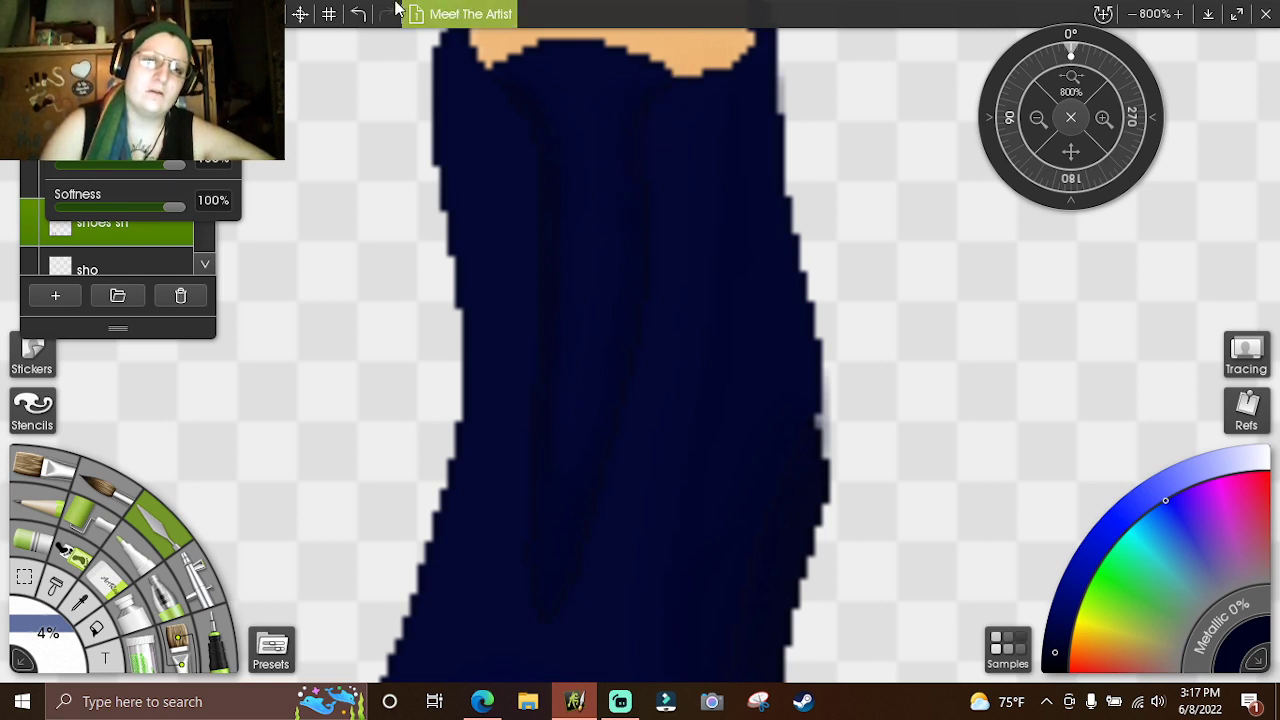
pyautogui.click(358, 14)
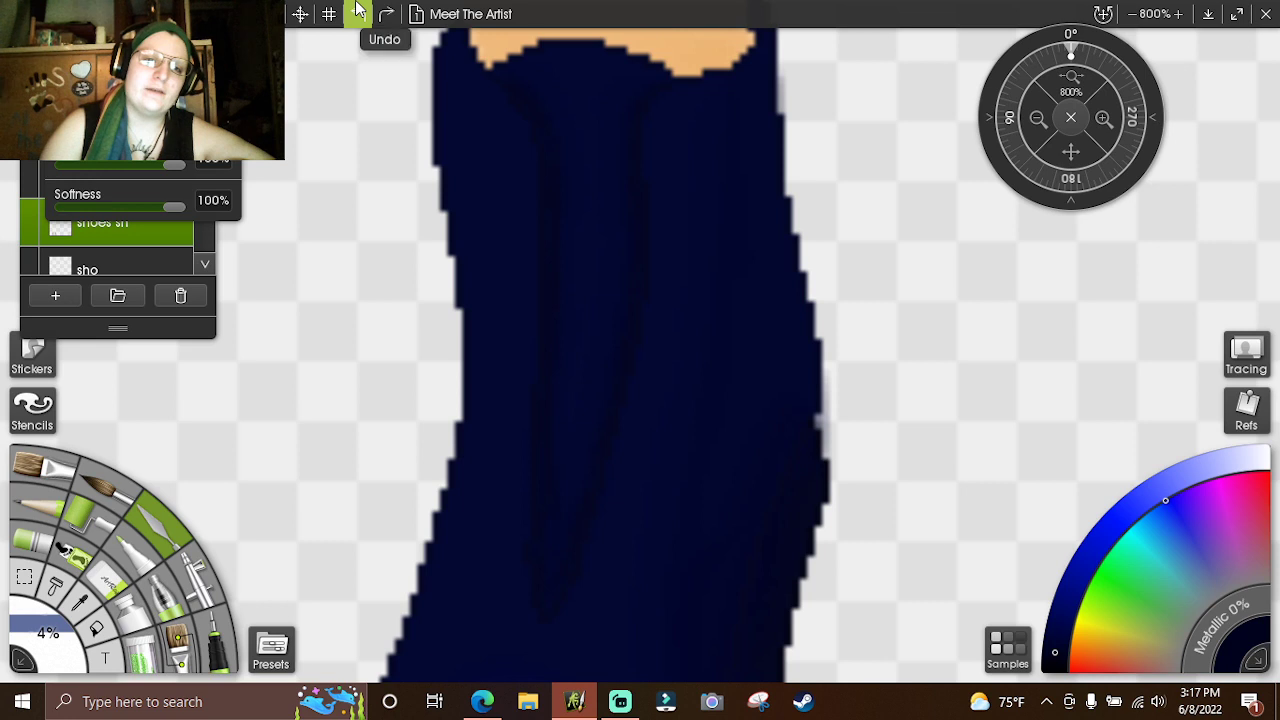
# - Set the palette knife size to 3% and soften the darkened crease lines of the left boot
pyautogui.click(52, 634)
pyautogui.write('3')
pyautogui.press('Return')
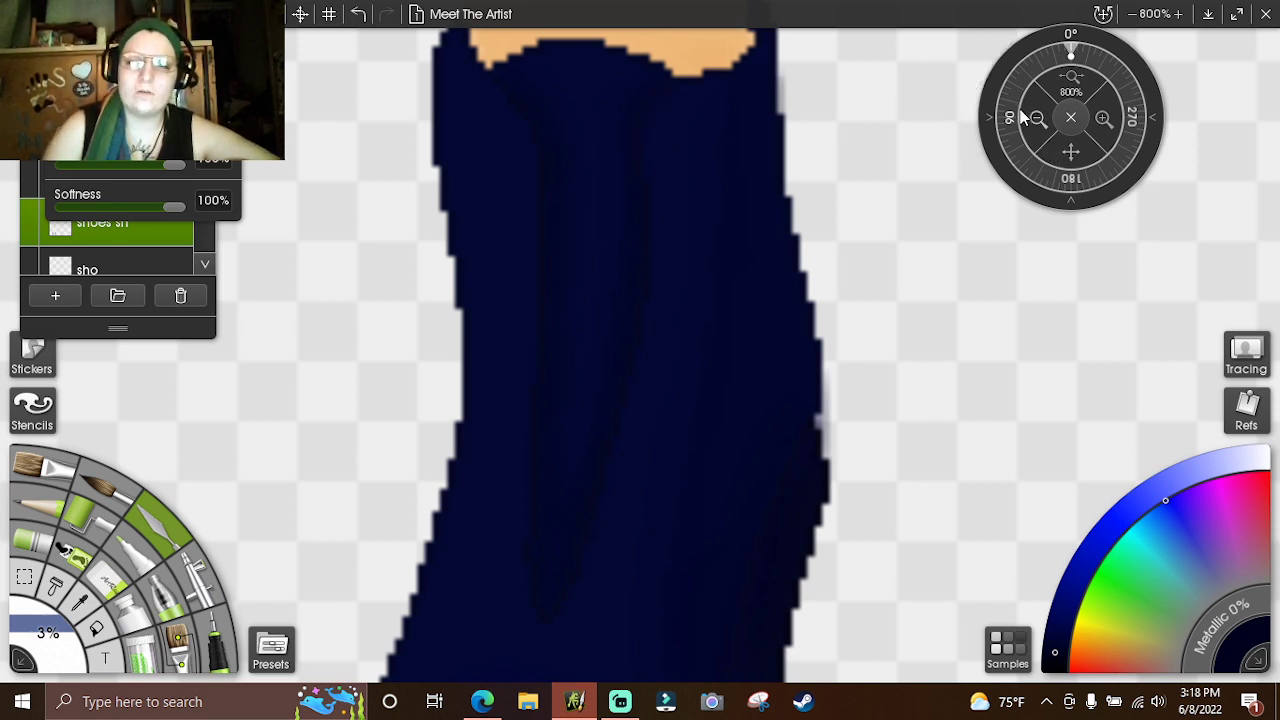
# - Set the eraser size to 5% and erase the stray shading outside the left boot's outline, from the shaft to the toe
pyautogui.click(97, 597)
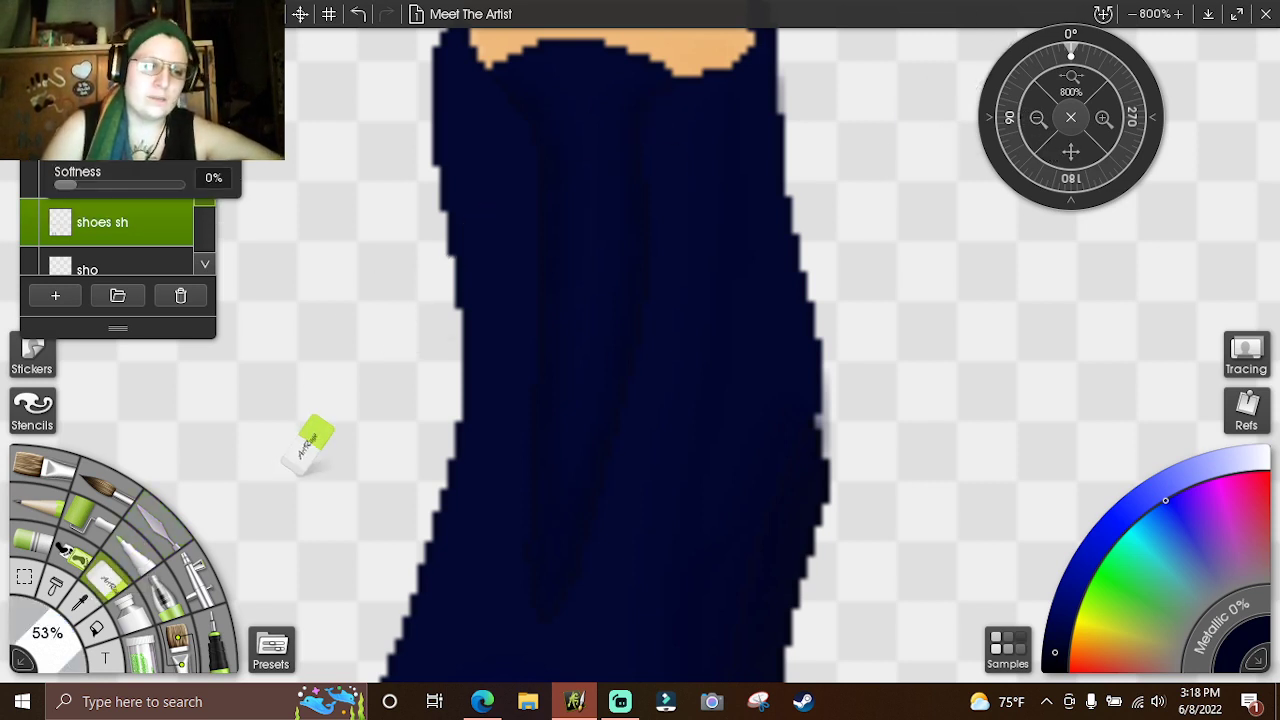
pyautogui.click(45, 634)
pyautogui.write('5')
pyautogui.press('Return')
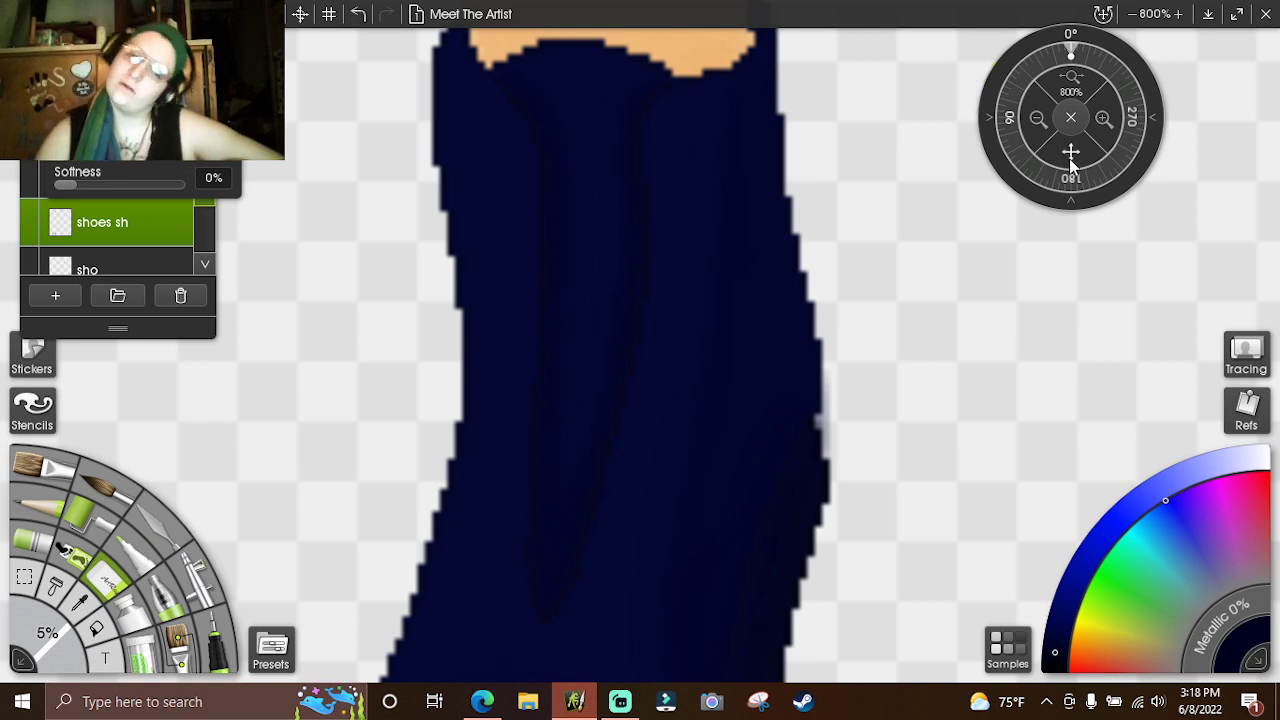
pyautogui.scroll(2, 1056, 288)
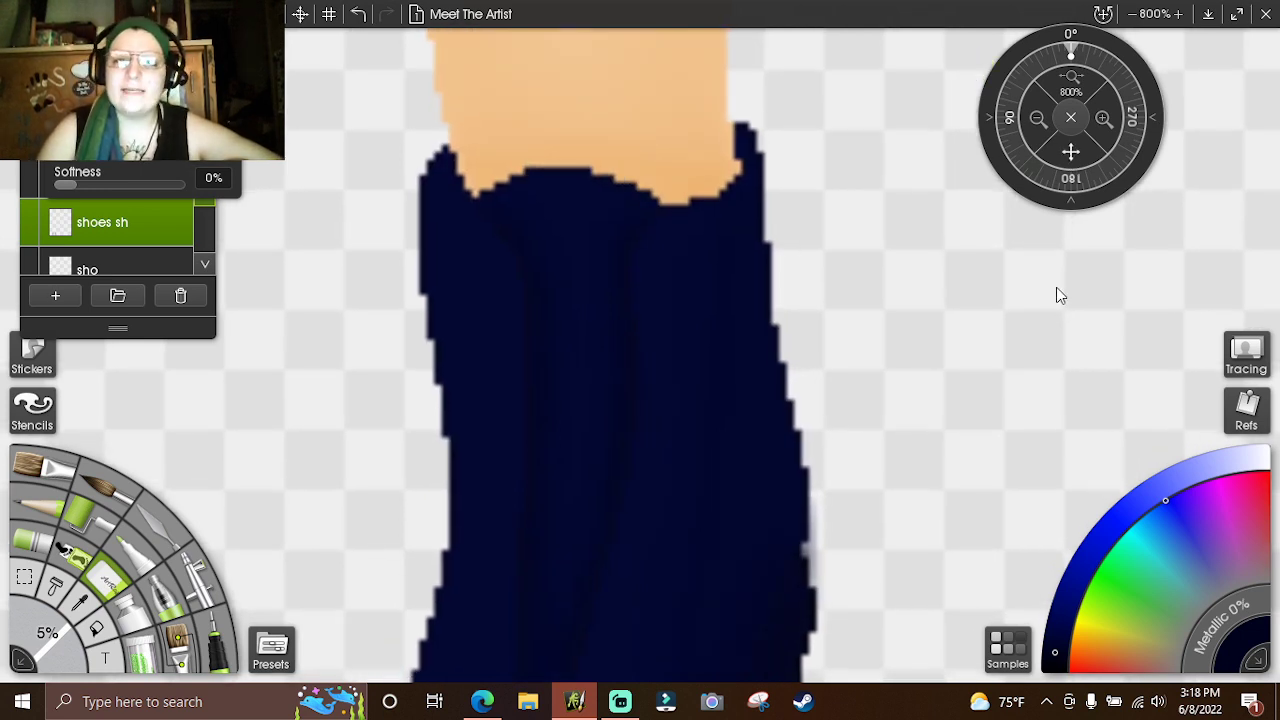
pyautogui.scroll(-4, 1056, 288)
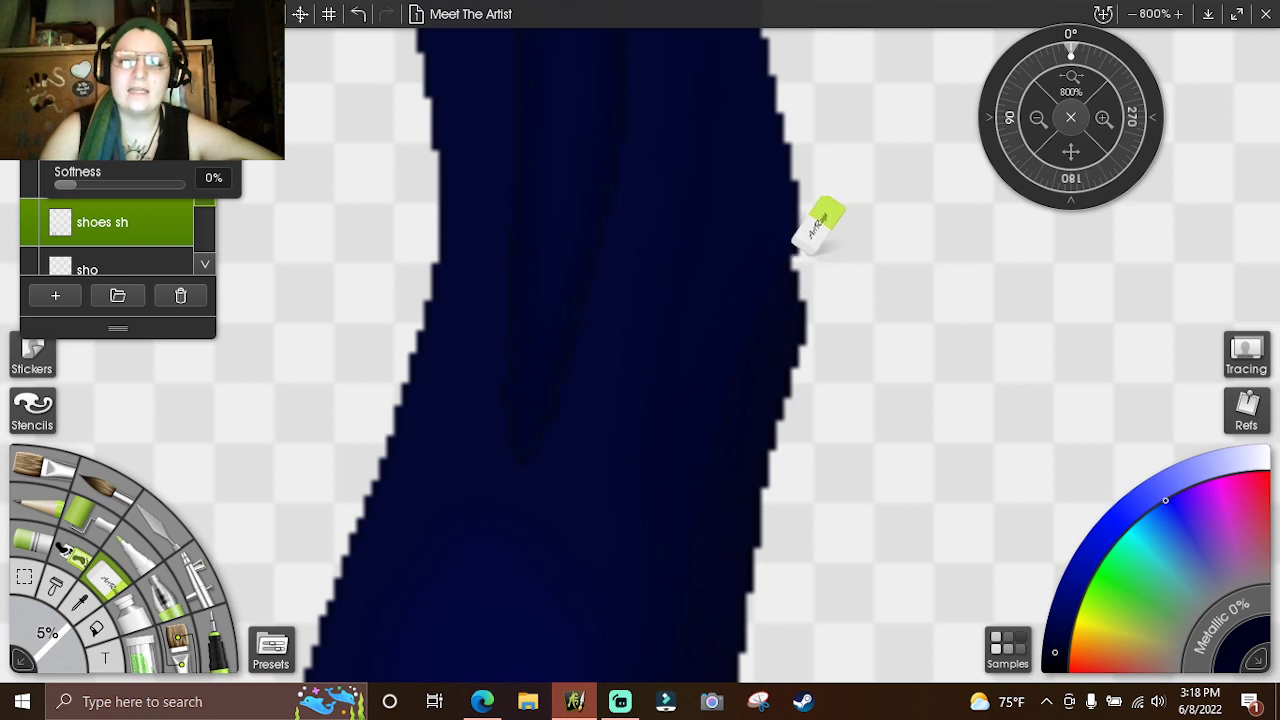
pyautogui.moveTo(1077, 155); pyautogui.dragTo(1030, 10)
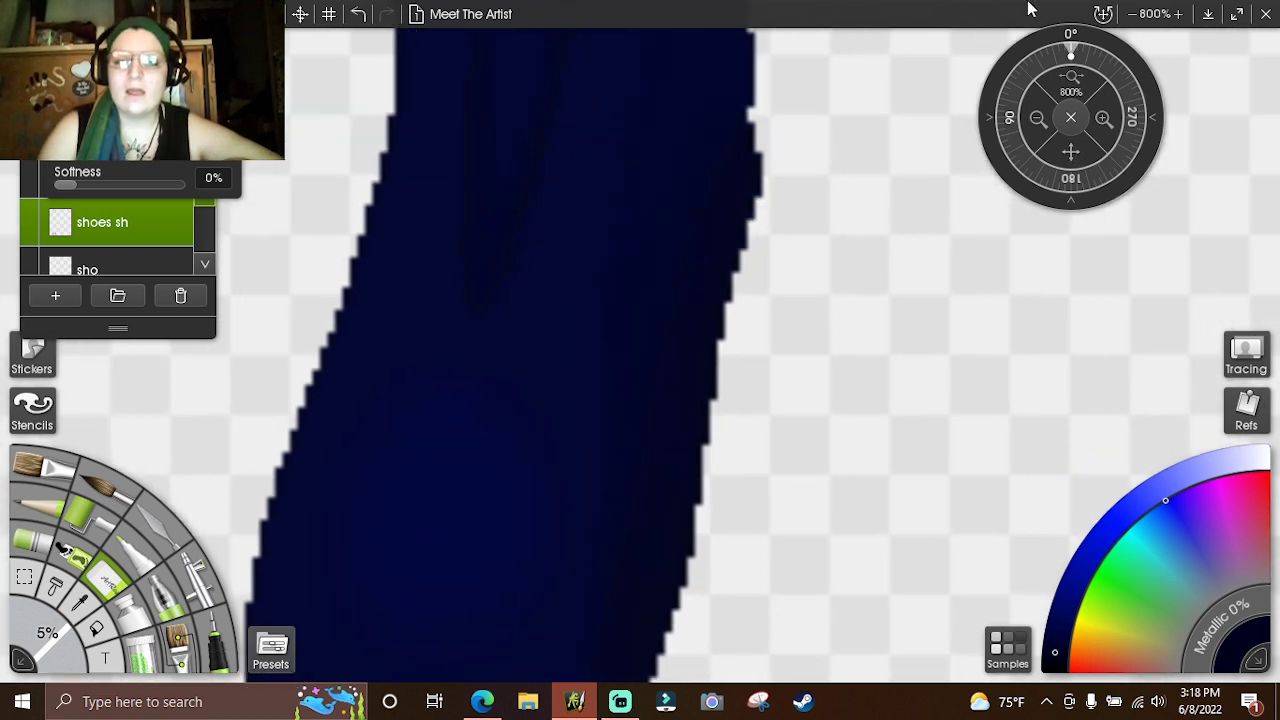
pyautogui.moveTo(1060, 150); pyautogui.dragTo(1166, 9)
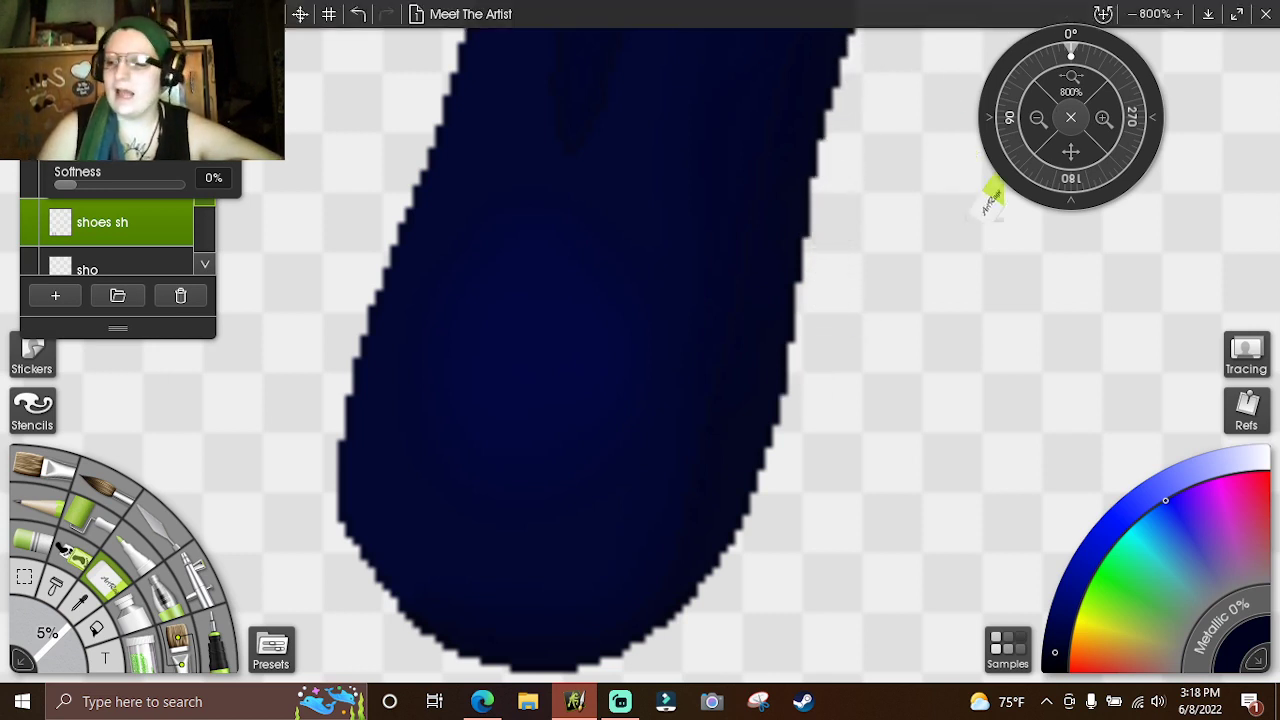
pyautogui.click(1071, 178)
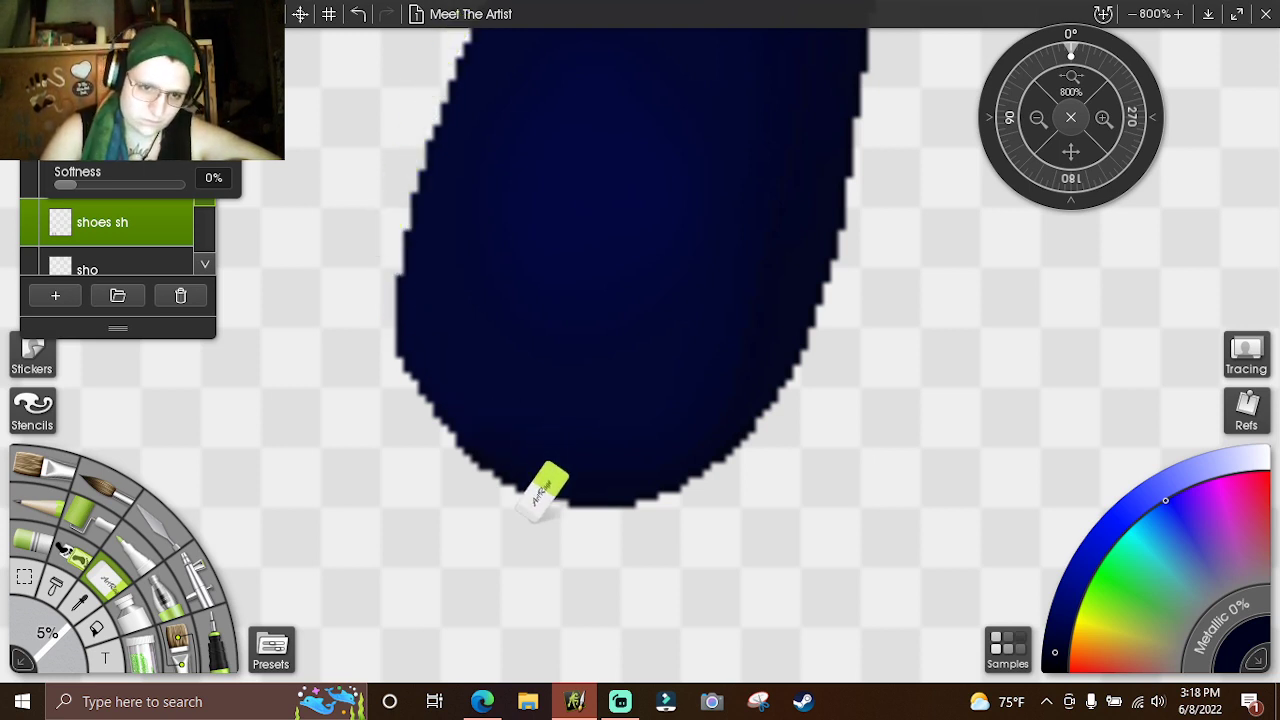
# - Darken the crease lines at the front of the right boot with the ink pen at 1% size and 90% opacity
pyautogui.click(1037, 117)
pyautogui.moveTo(1078, 150); pyautogui.dragTo(792, 258)
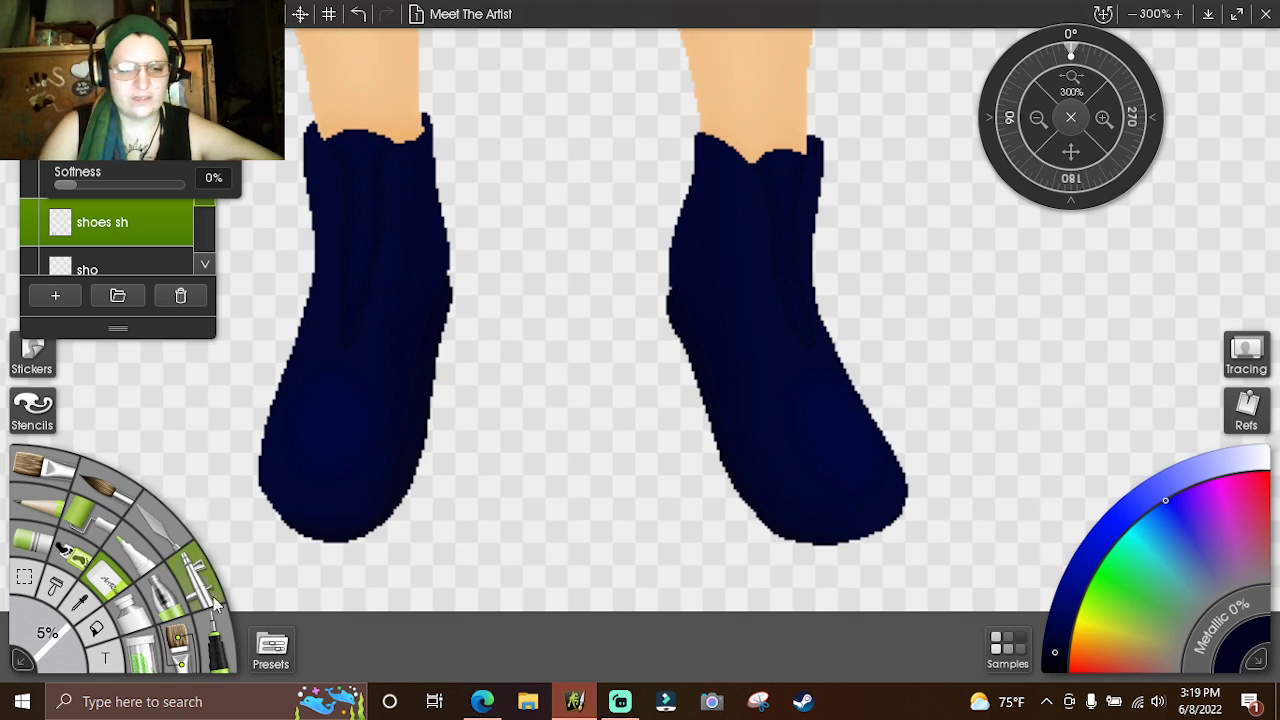
pyautogui.click(214, 636)
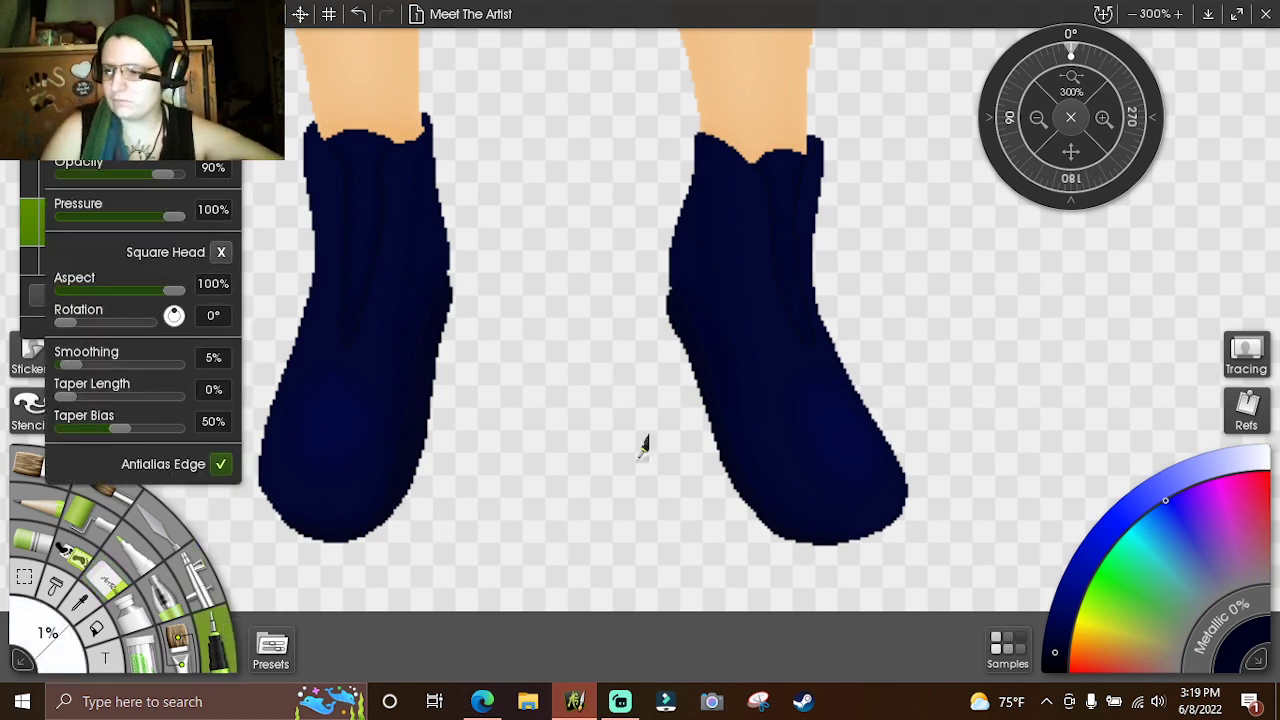
pyautogui.click(1102, 120)
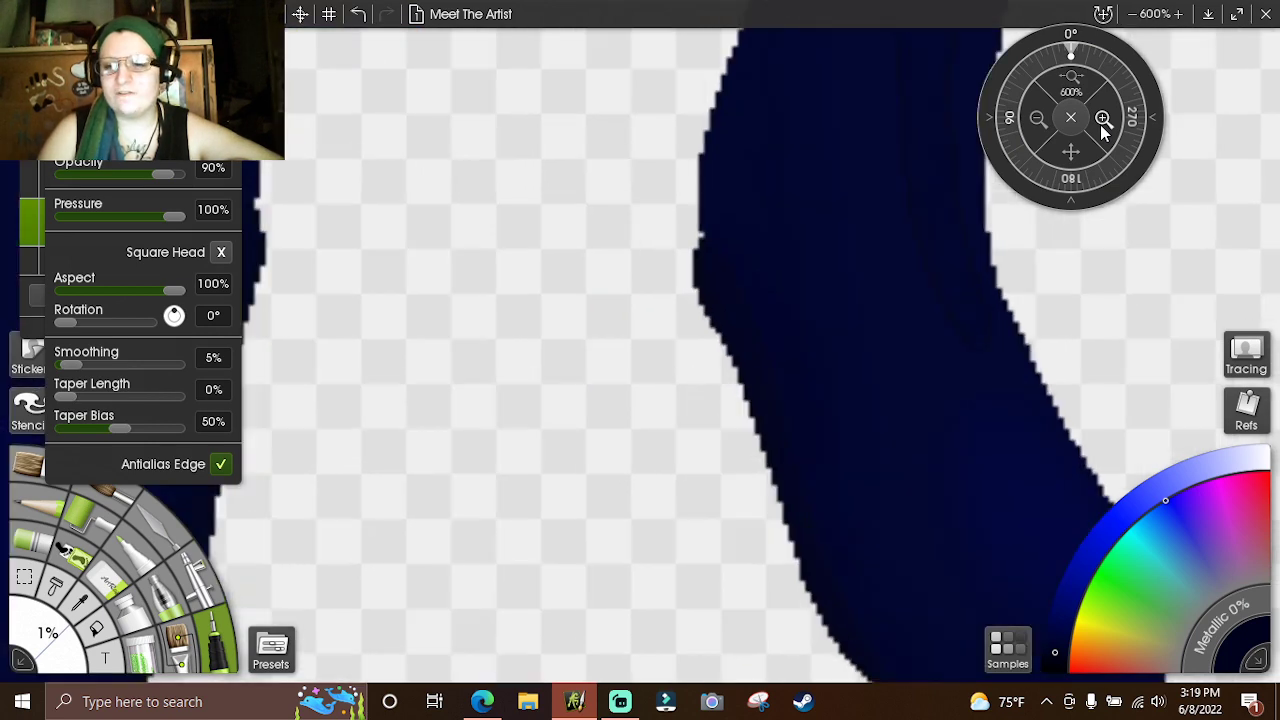
pyautogui.moveTo(1082, 156); pyautogui.dragTo(954, 187)
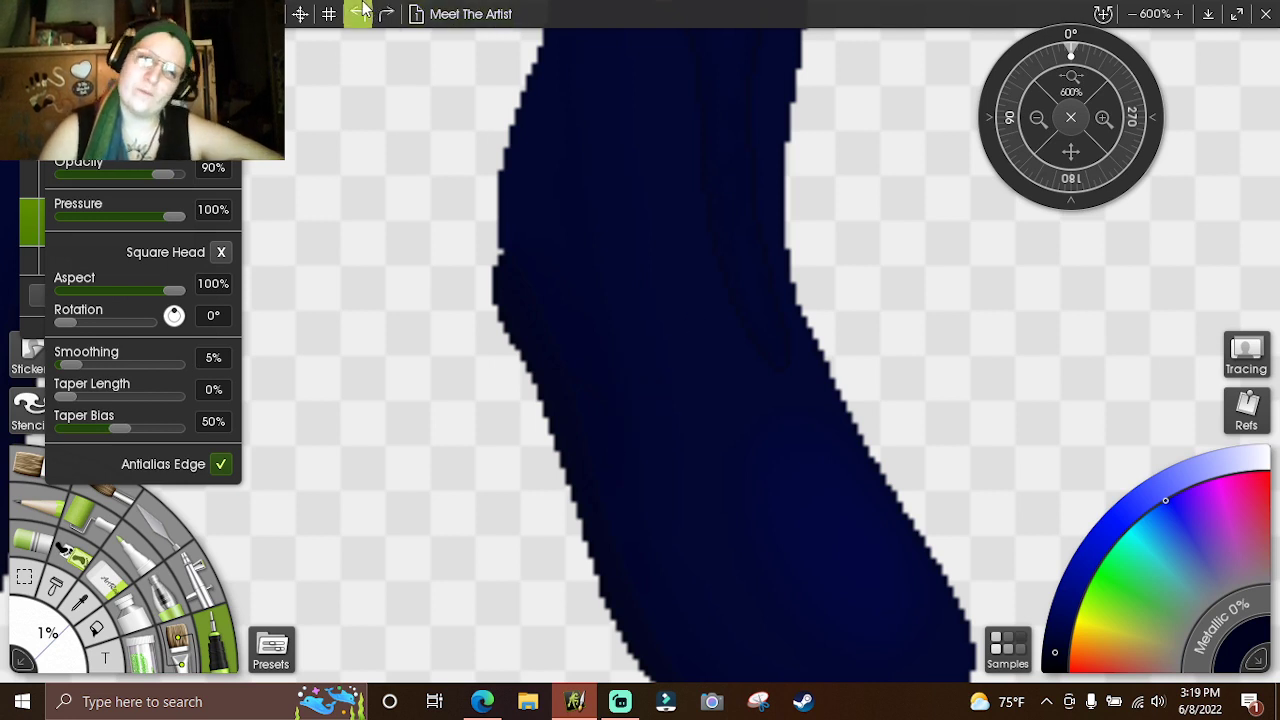
pyautogui.moveTo(1078, 148); pyautogui.dragTo(1037, 306)
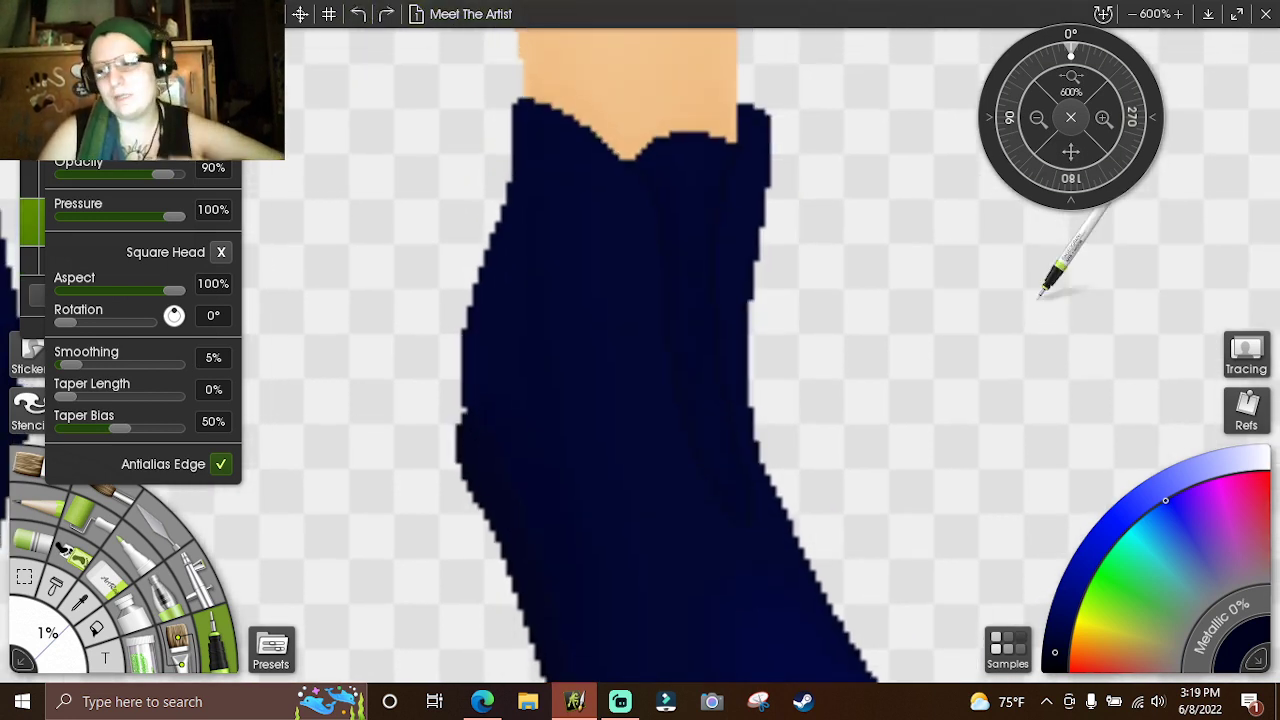
pyautogui.click(1103, 118)
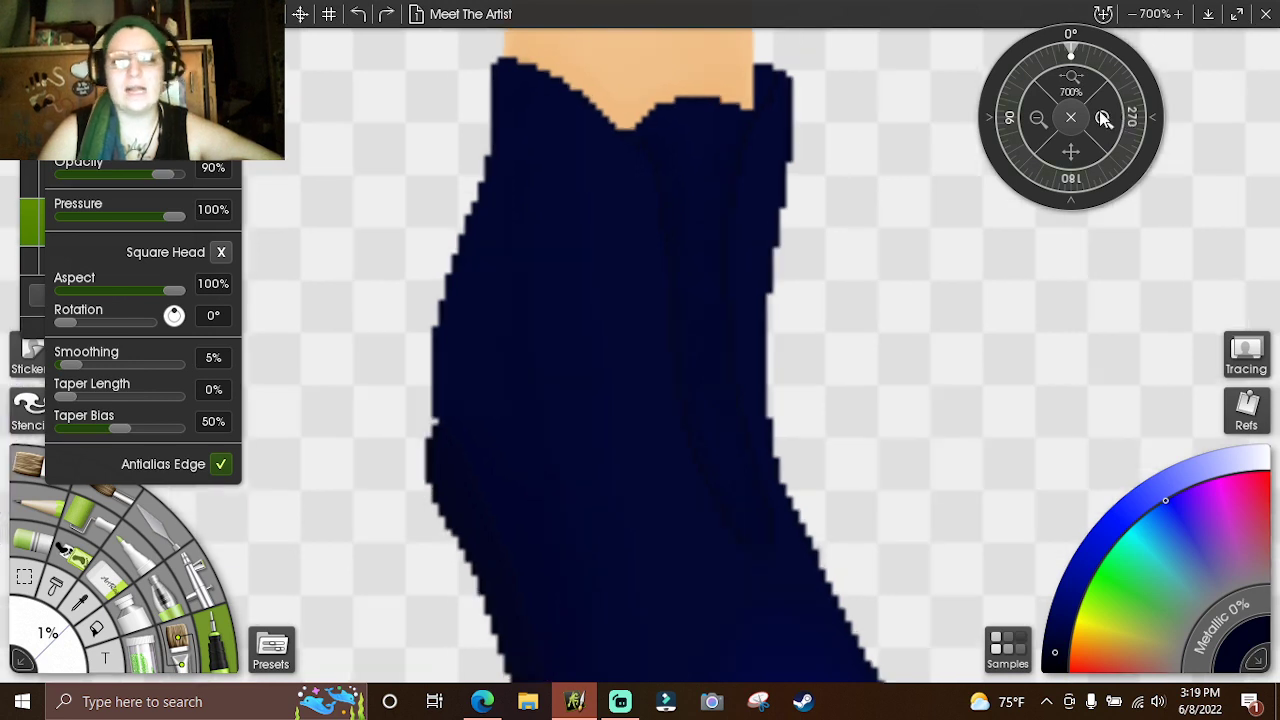
pyautogui.moveTo(1073, 150); pyautogui.dragTo(865, 108)
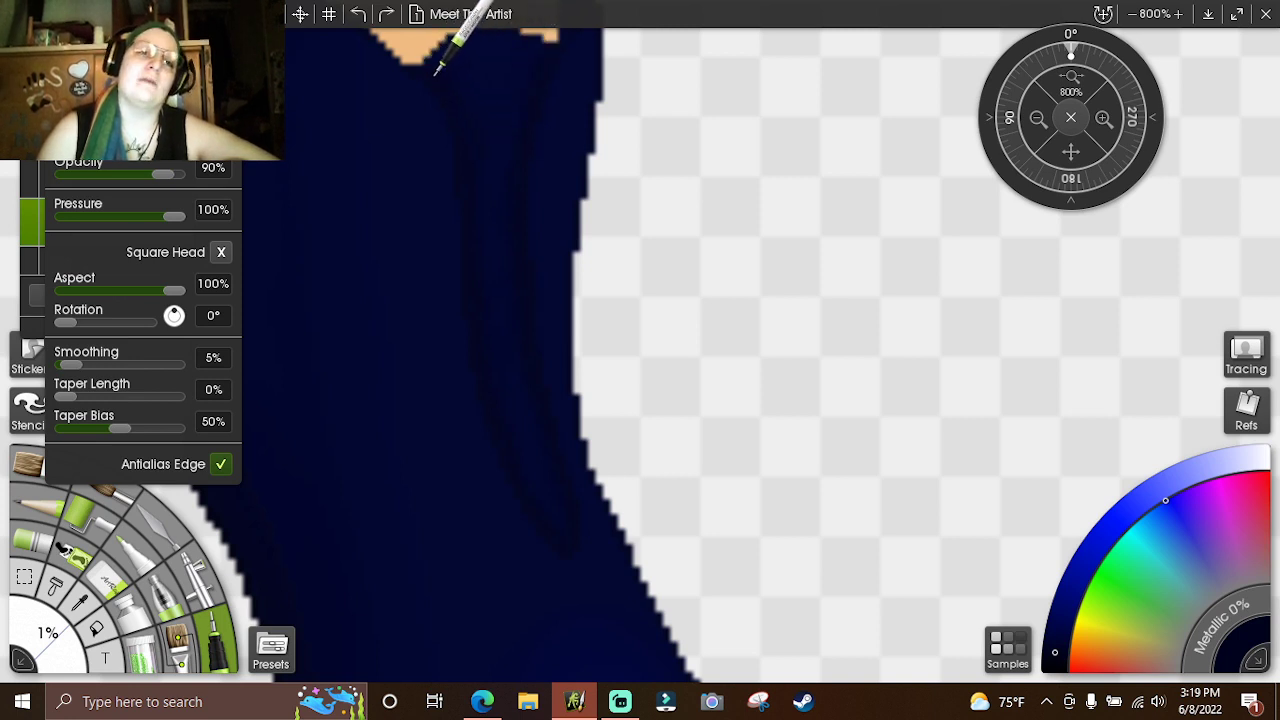
pyautogui.moveTo(474, 143); pyautogui.dragTo(451, 88)
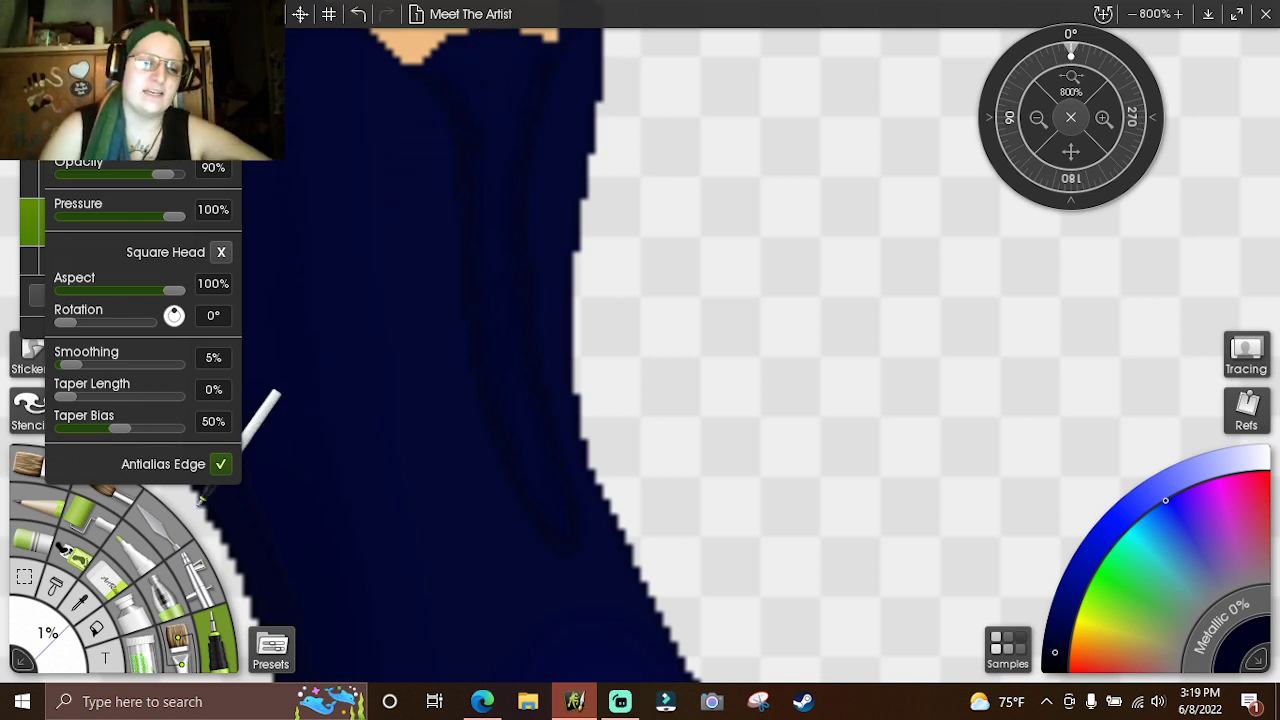
# - Soften the darkened crease lines of the right boot with the palette knife at 3% size
pyautogui.click(148, 530)
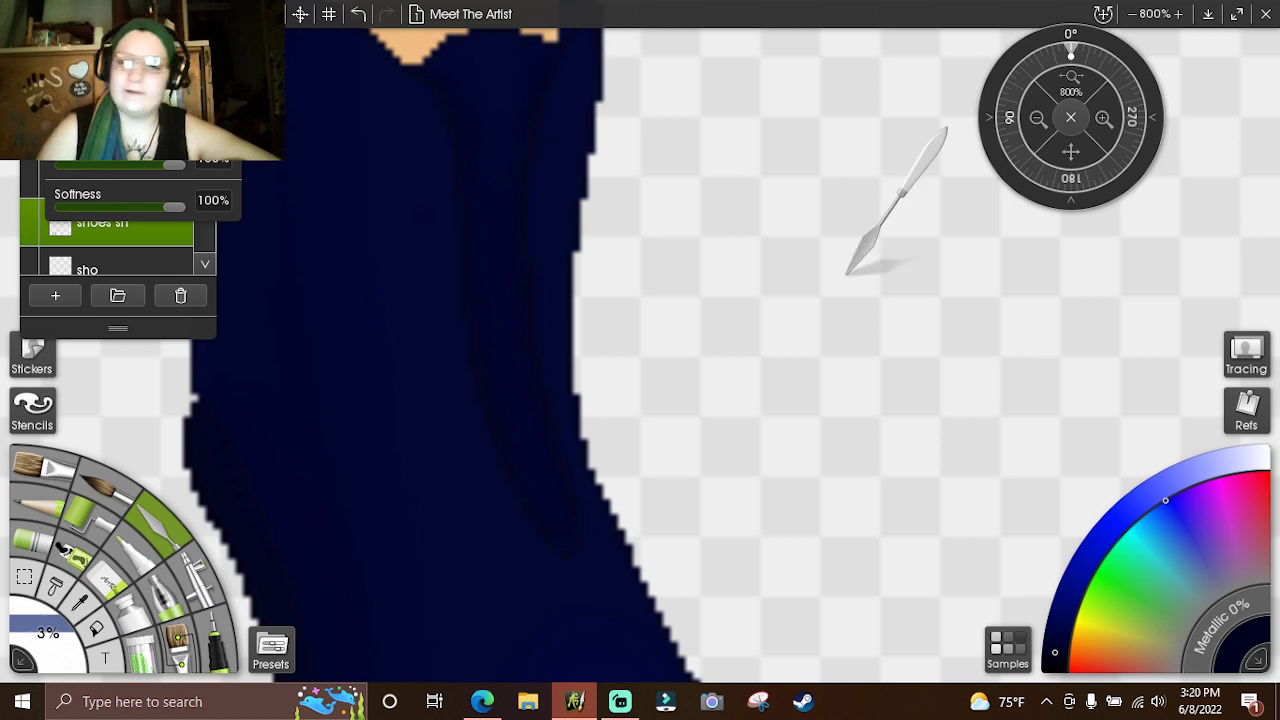
pyautogui.scroll(-2, 1068, 28)
pyautogui.hscroll(-3, 1150, 20)
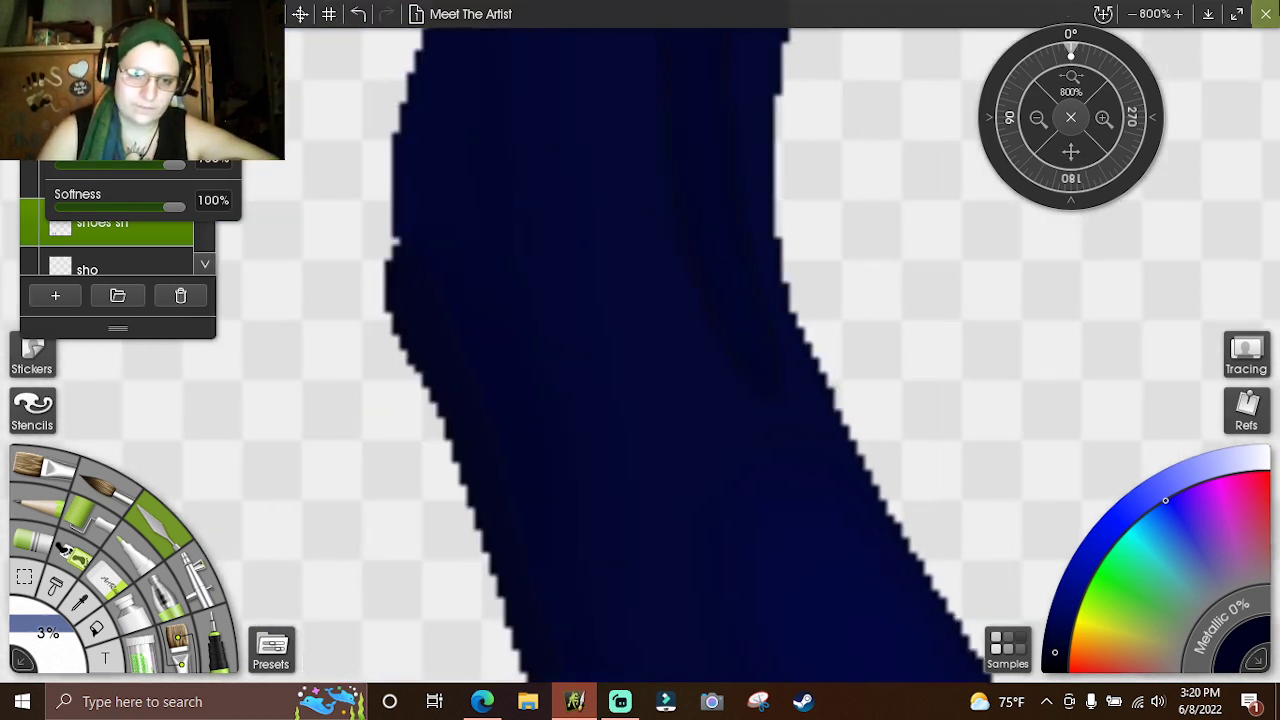
pyautogui.scroll(-2, 1060, 80)
pyautogui.hscroll(2, 1060, 80)
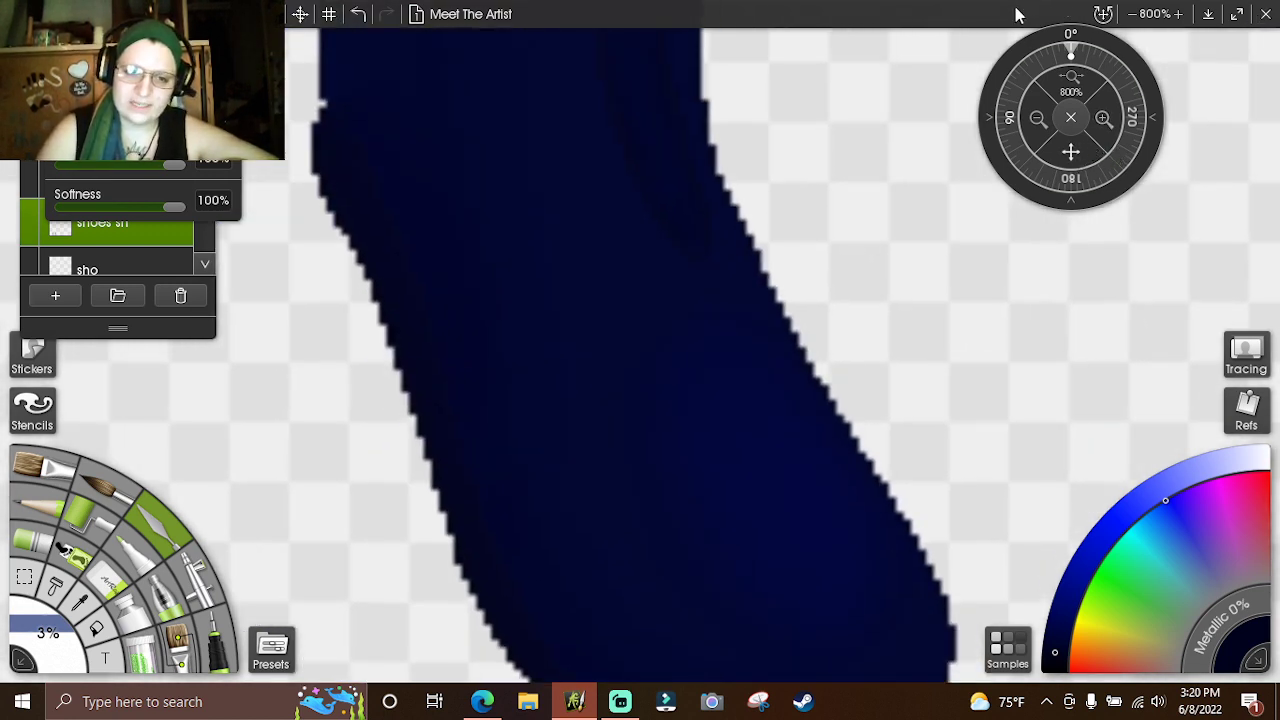
pyautogui.scroll(-3, 1068, 152)
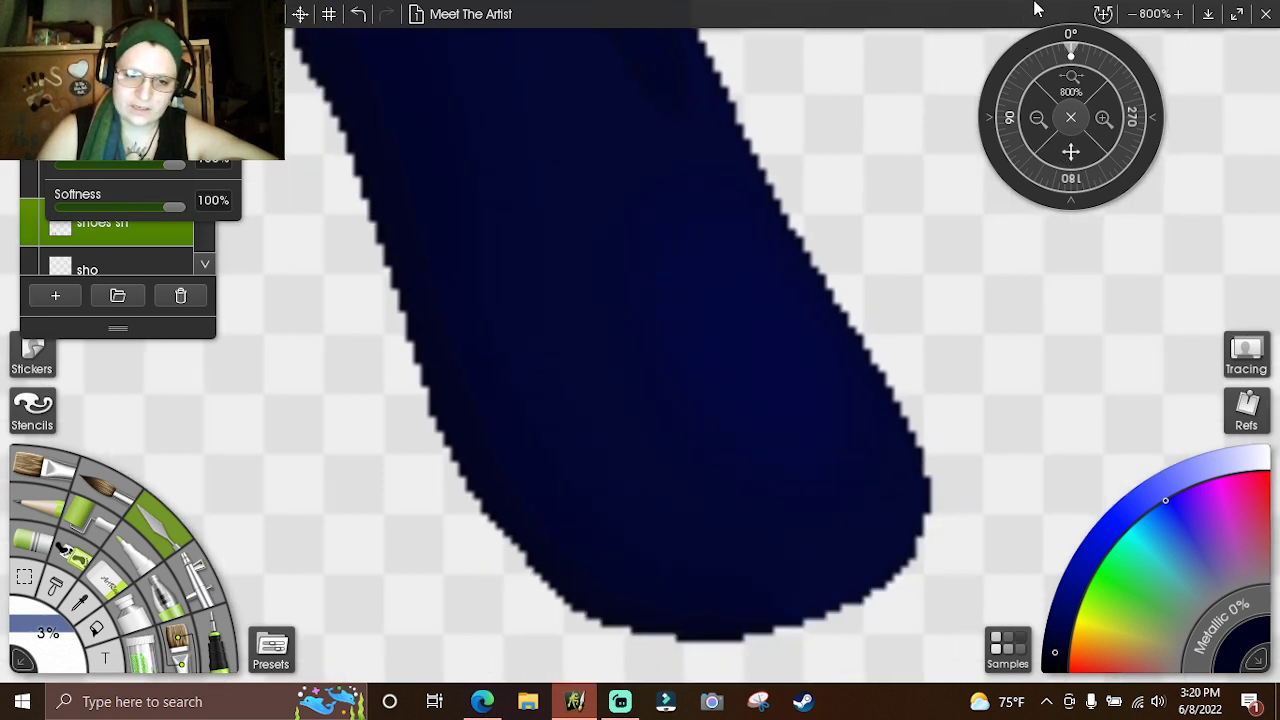
# - Darken the inner side of the right boot with the ink pen at 5% size and 45% opacity
pyautogui.scroll(3, 1034, 10)
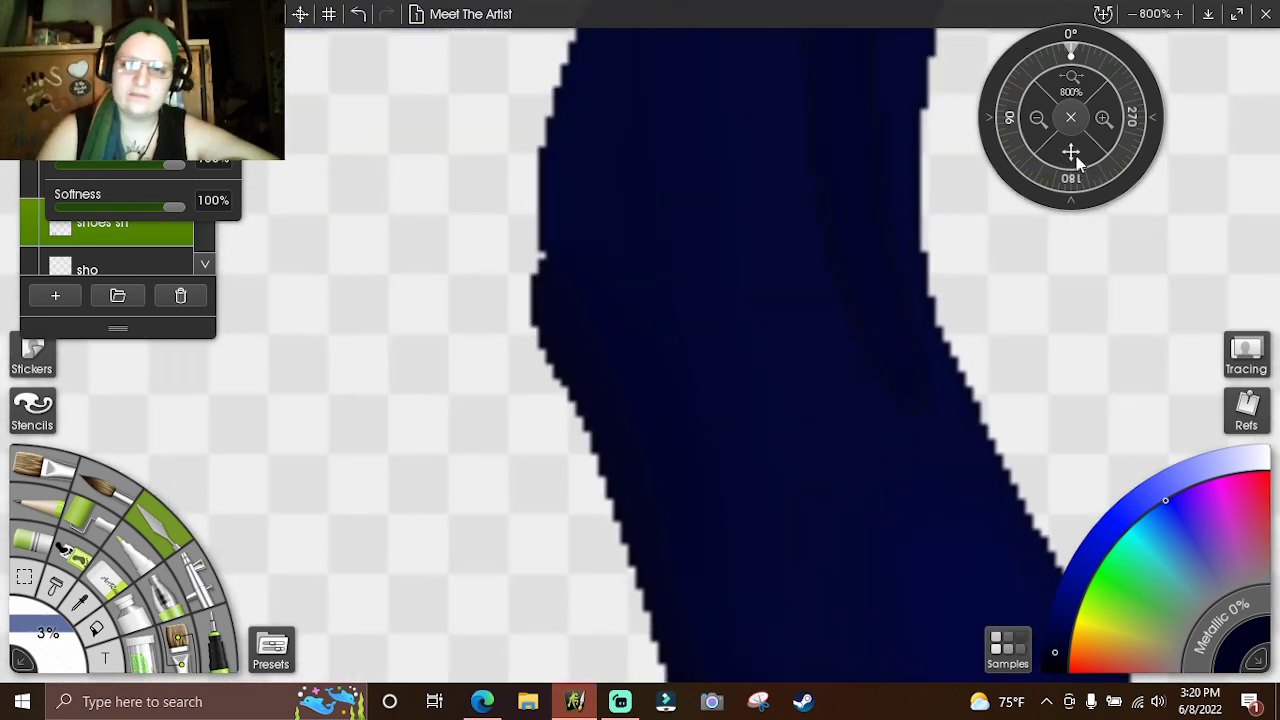
pyautogui.hscroll(2, 1130, 210)
pyautogui.click(215, 645)
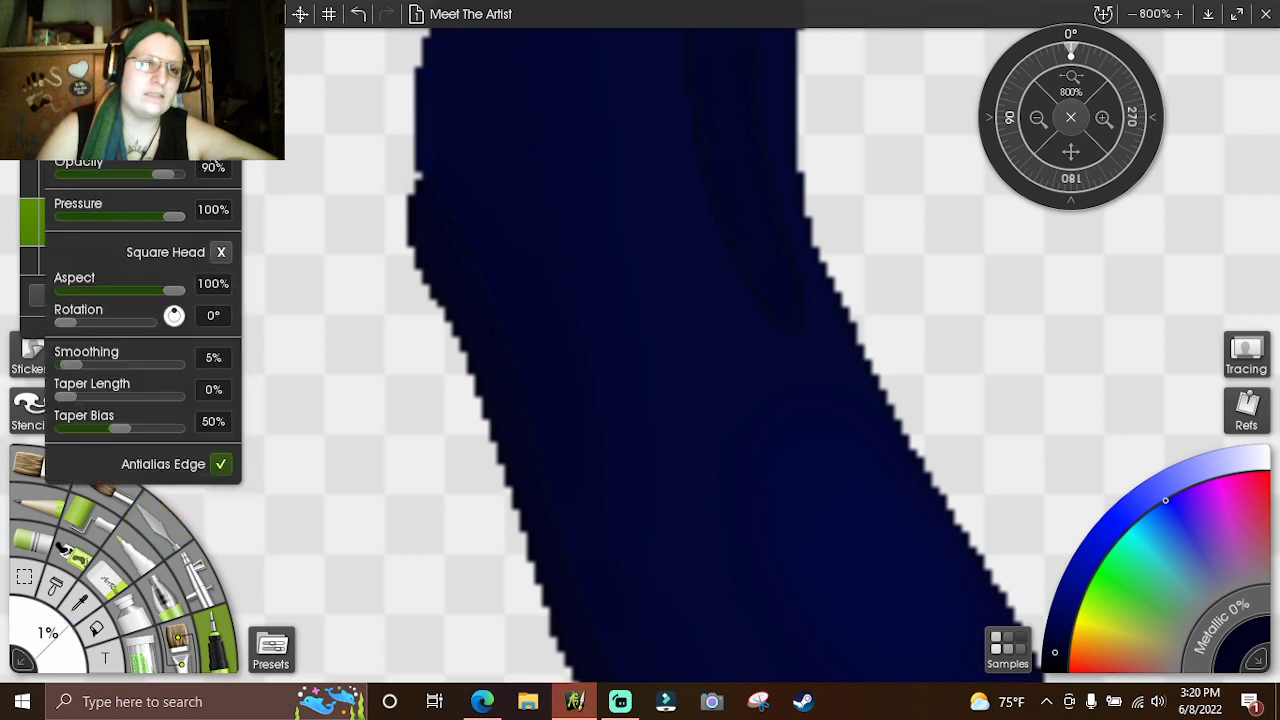
pyautogui.moveTo(221, 169); pyautogui.dragTo(190, 169)
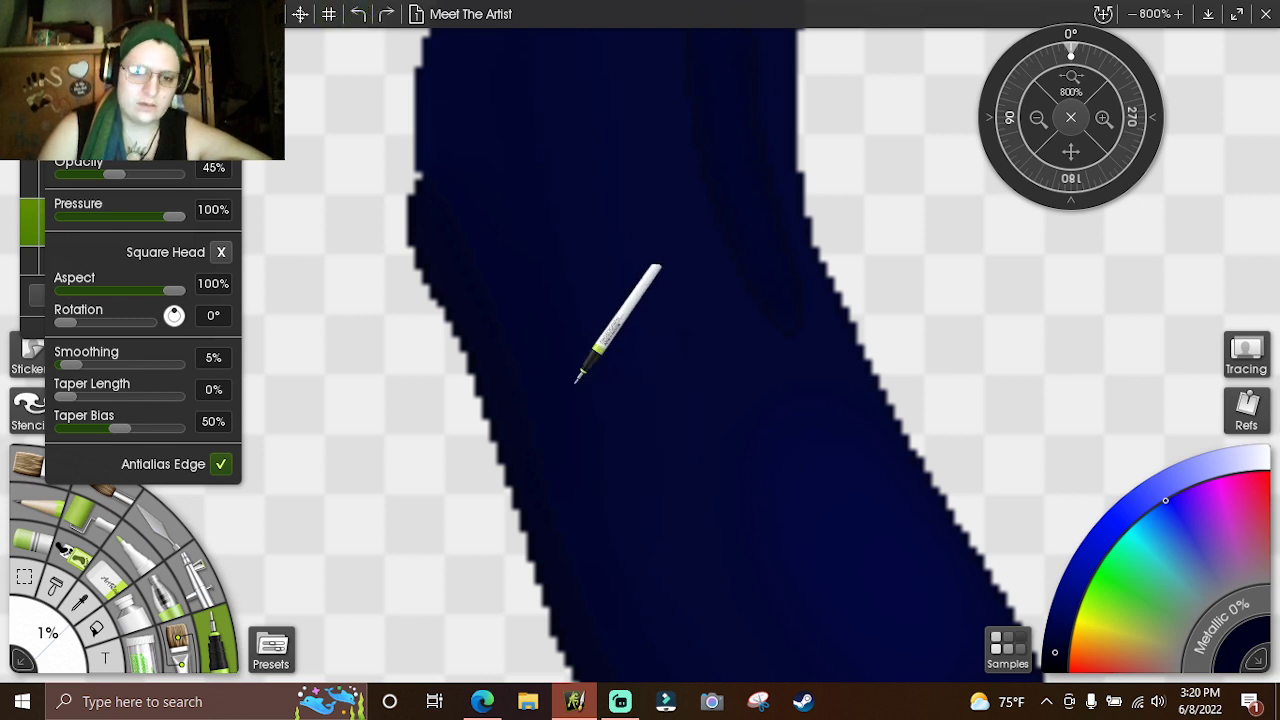
pyautogui.moveTo(569, 400); pyautogui.dragTo(580, 437)
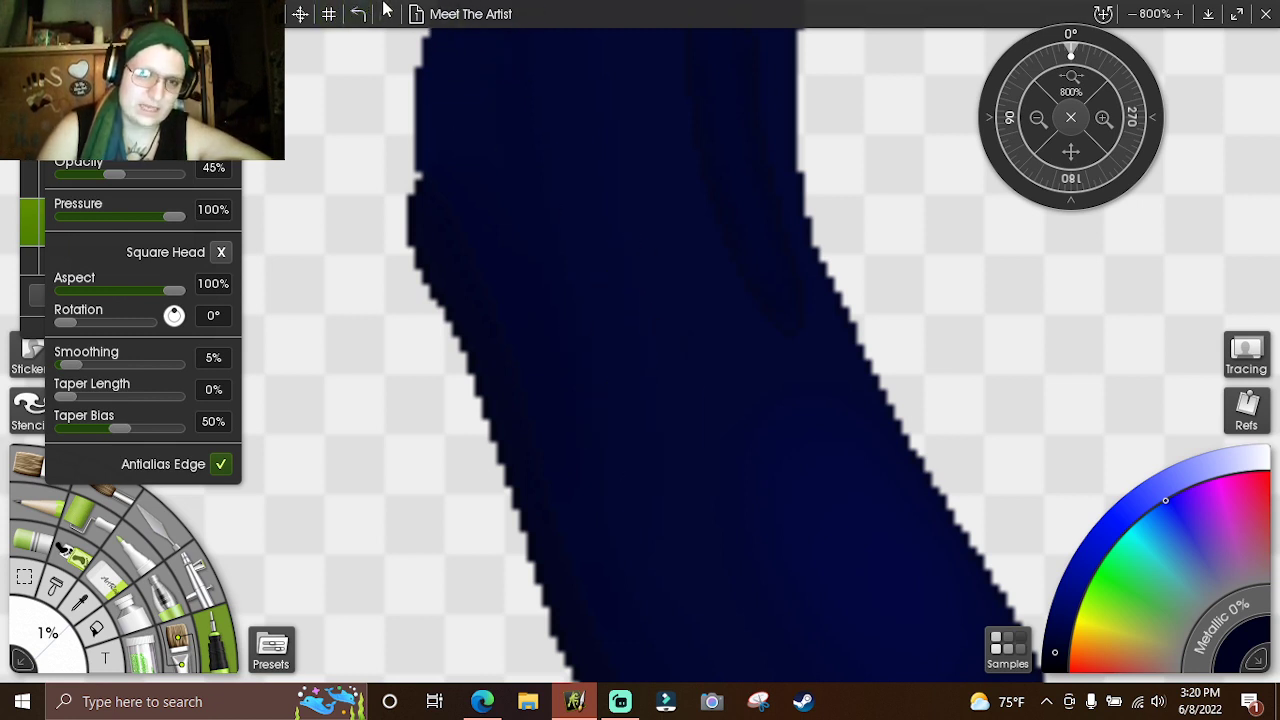
pyautogui.click(358, 14)
pyautogui.click(55, 657)
pyautogui.write('5')
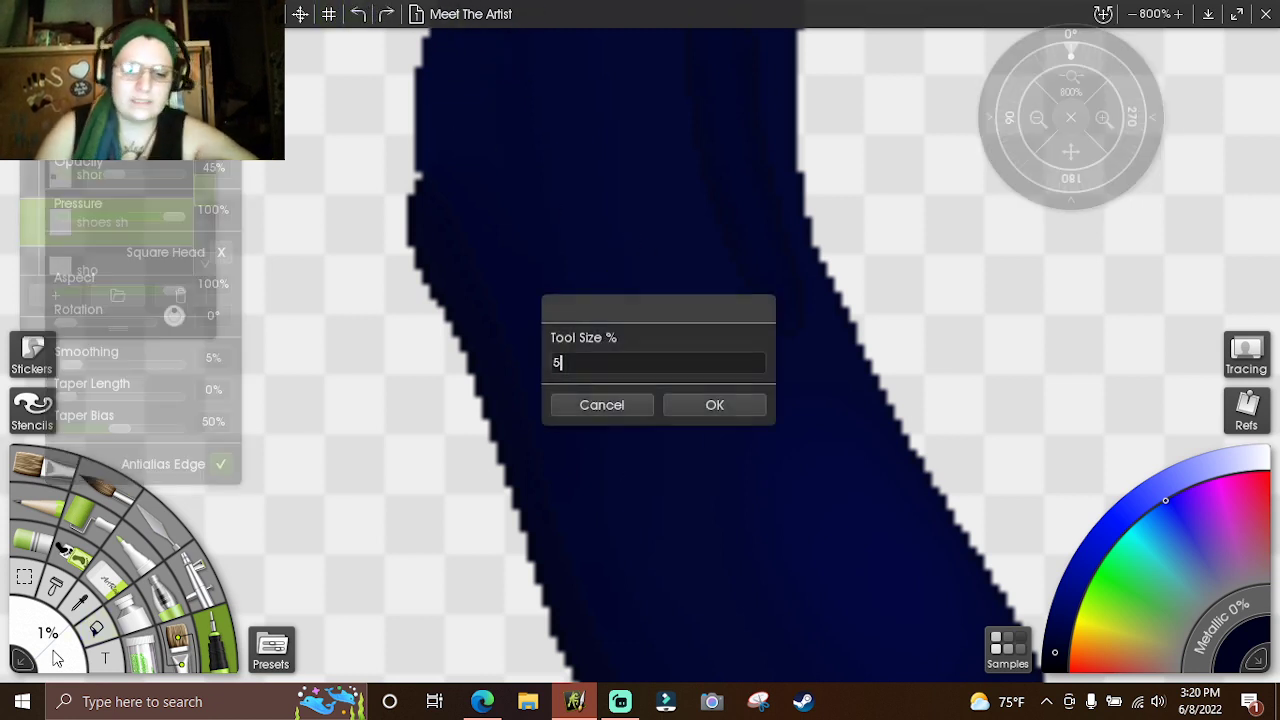
pyautogui.press('Return')
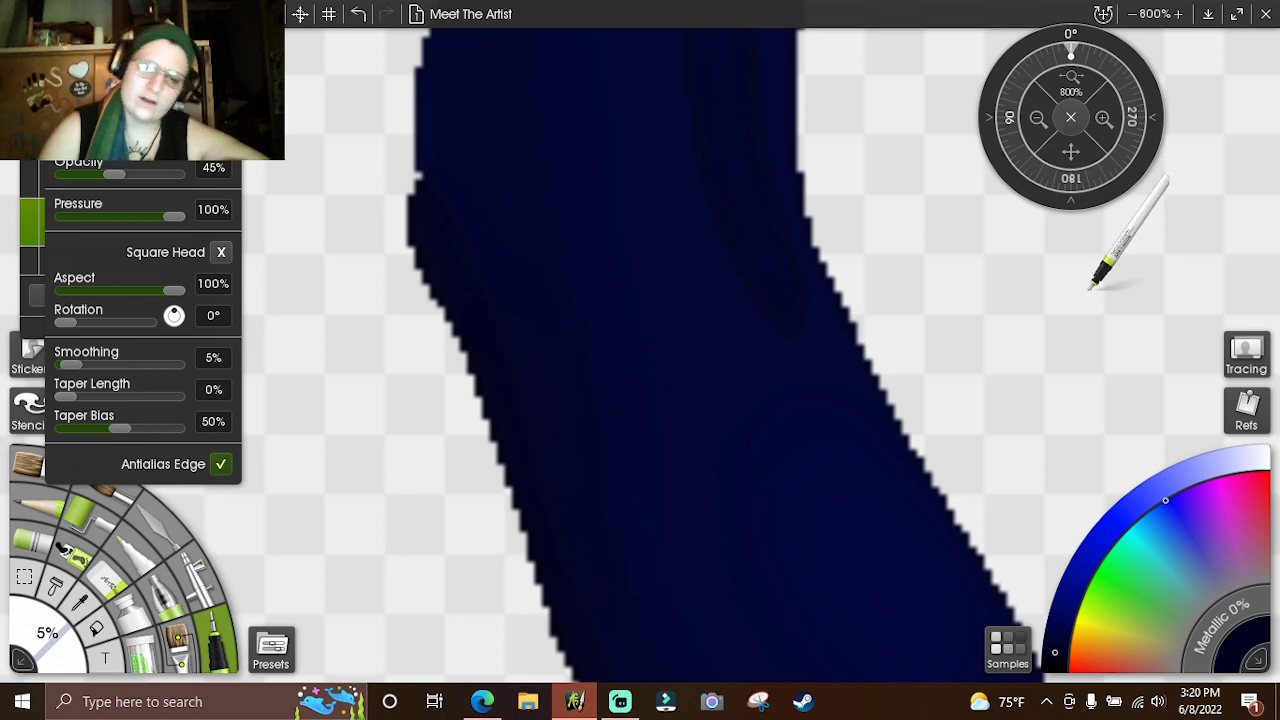
# - Darken the inner side of the left boot with the ink pen at 5% size and 45% opacity
pyautogui.click(1038, 118)
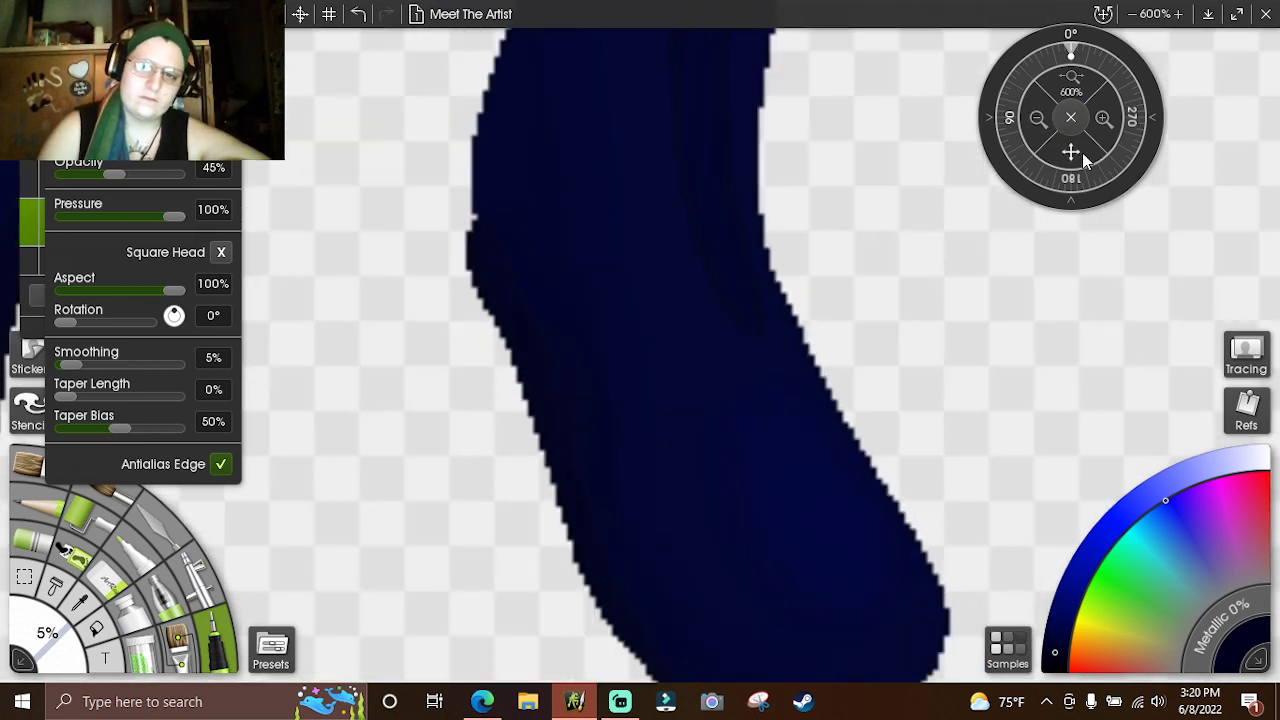
pyautogui.moveTo(1082, 152)
pyautogui.mouseDown()
pyautogui.moveTo(1134, 163)
pyautogui.moveTo(1170, 107)
pyautogui.mouseUp()
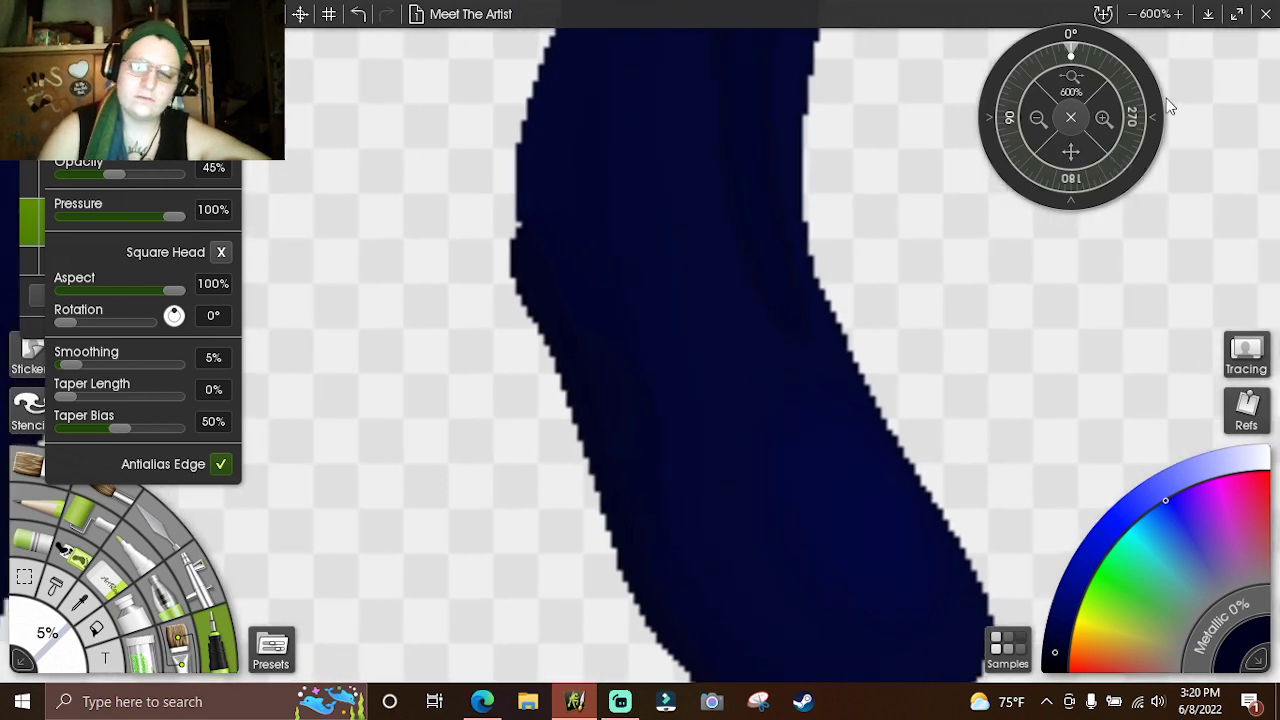
pyautogui.click(1103, 115)
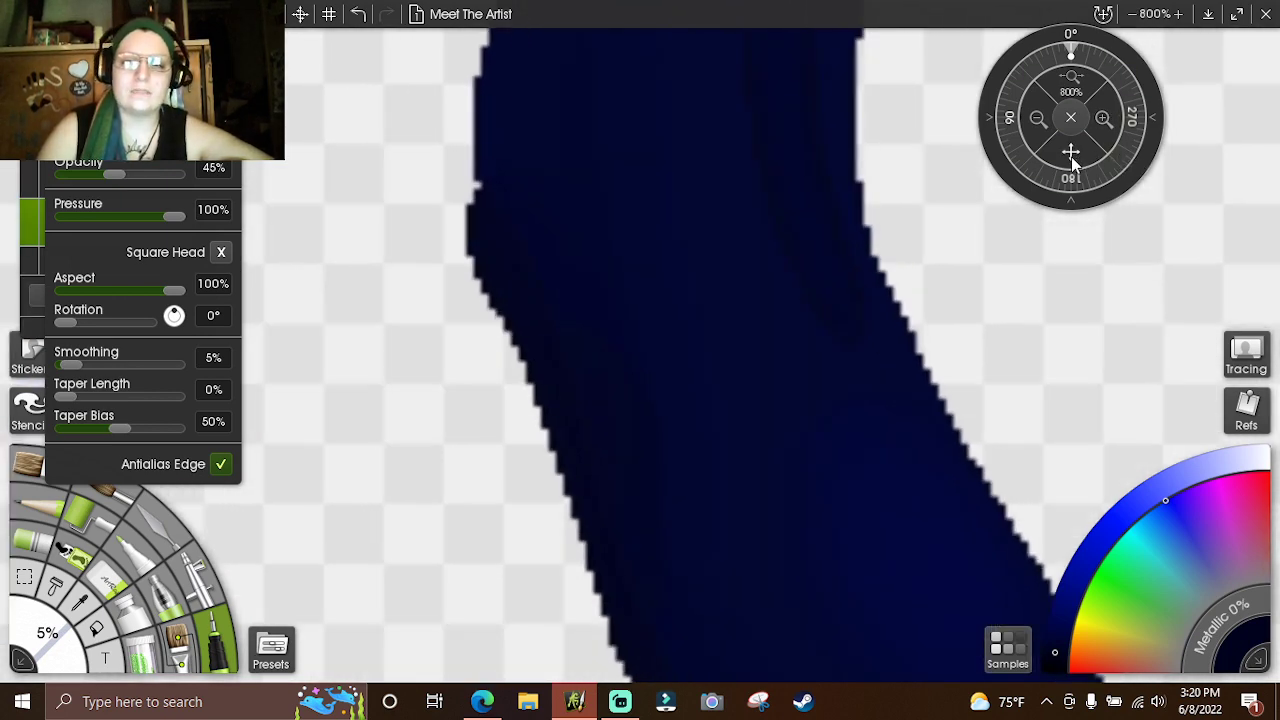
pyautogui.moveTo(1071, 156); pyautogui.dragTo(1196, 118)
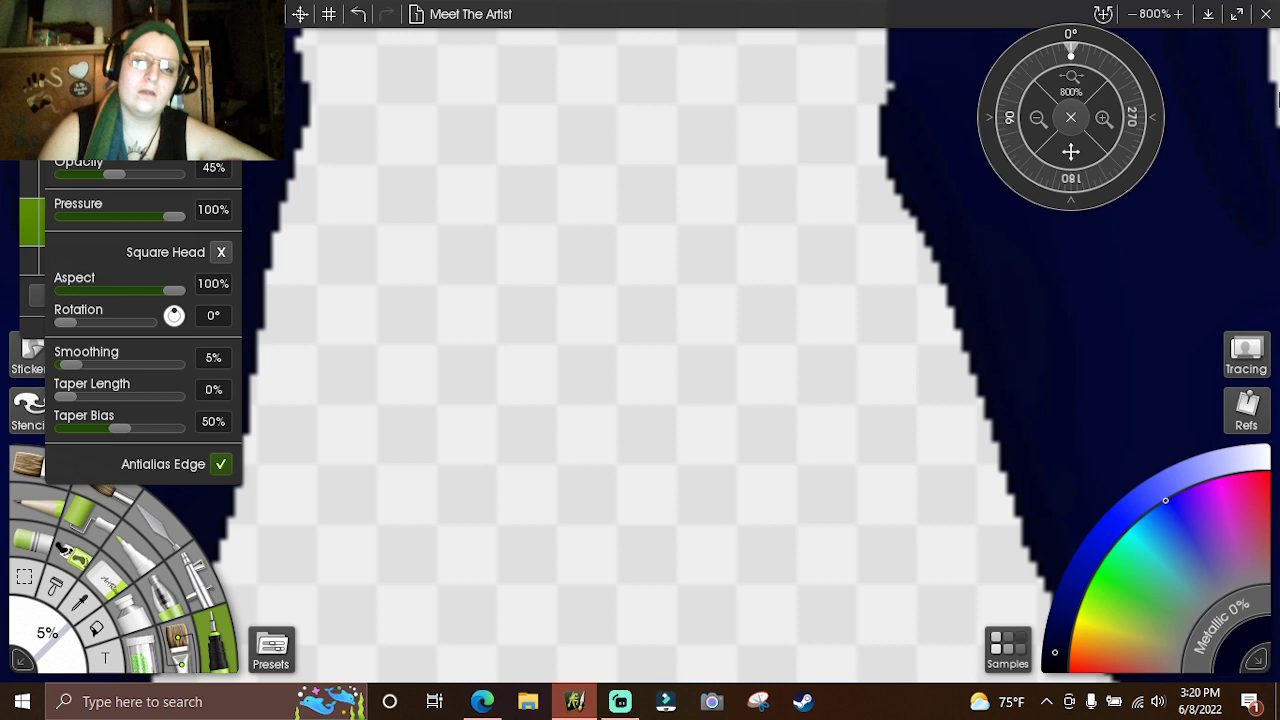
pyautogui.moveTo(1073, 151); pyautogui.dragTo(1196, 118)
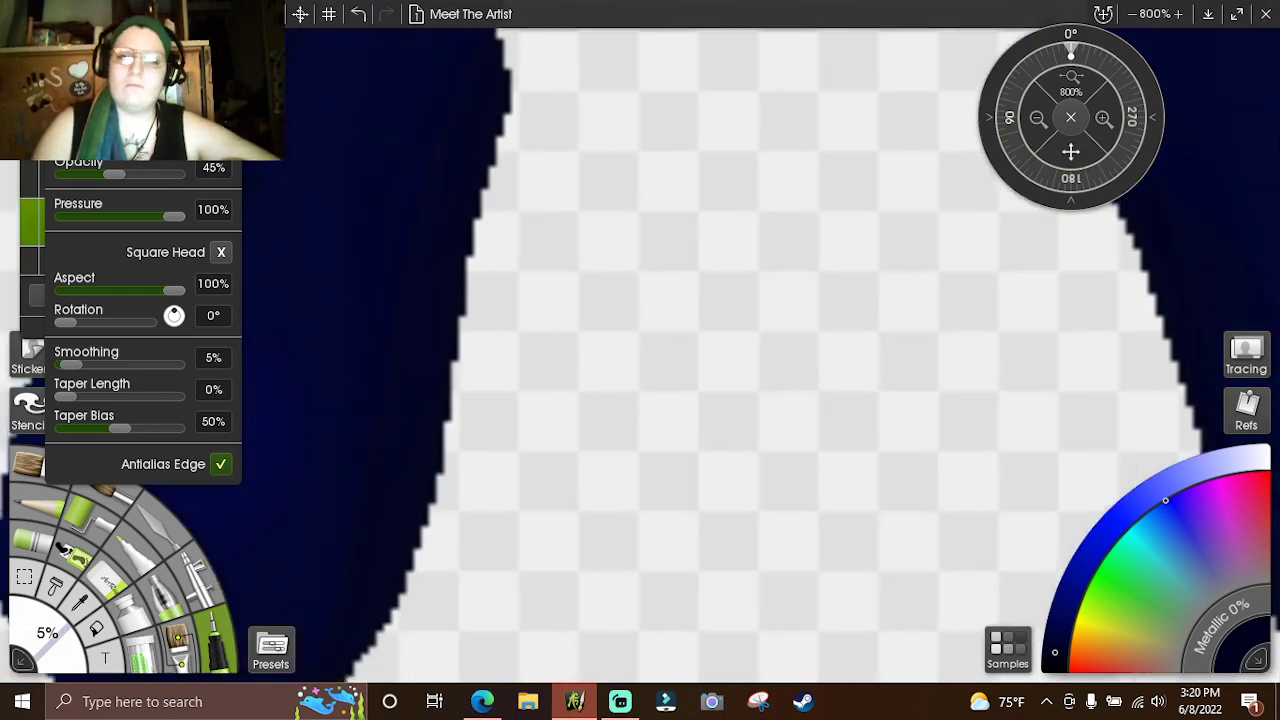
pyautogui.moveTo(1071, 152); pyautogui.dragTo(1196, 118)
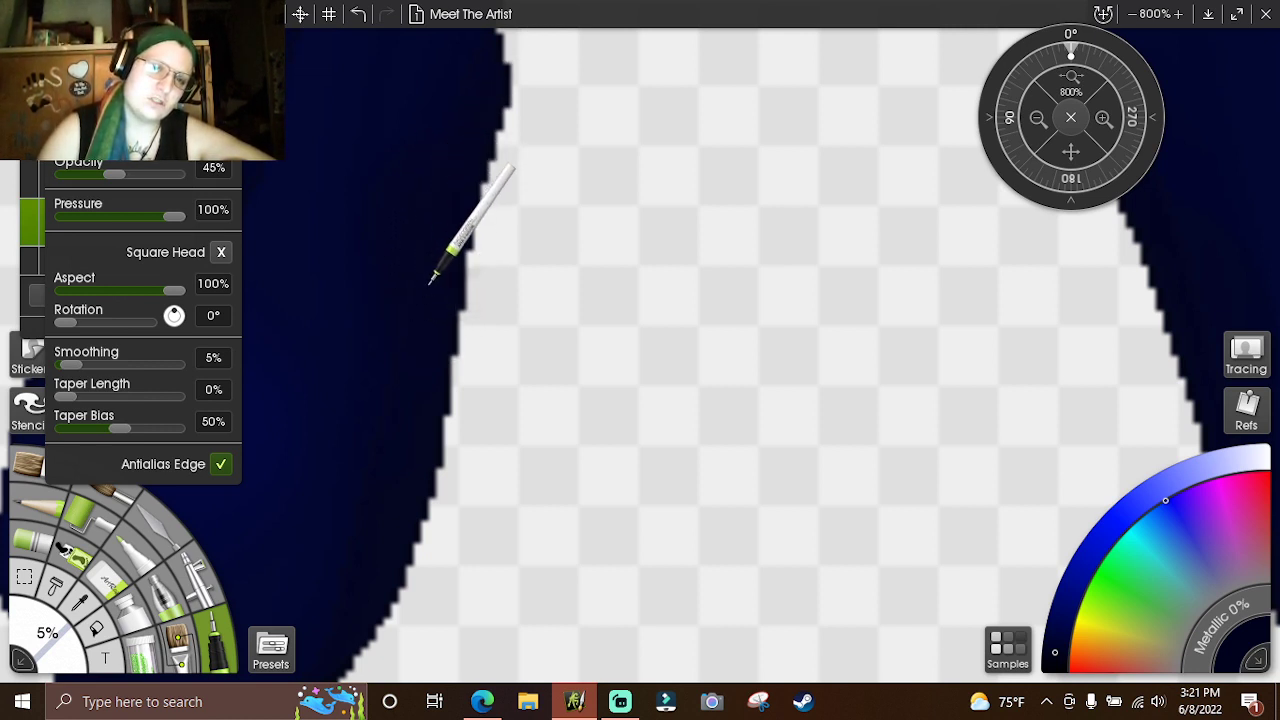
# - Set the ink pen opacity to 30% and extend the shading along the inner sides of both boots
pyautogui.moveTo(1093, 167); pyautogui.dragTo(535, 216)
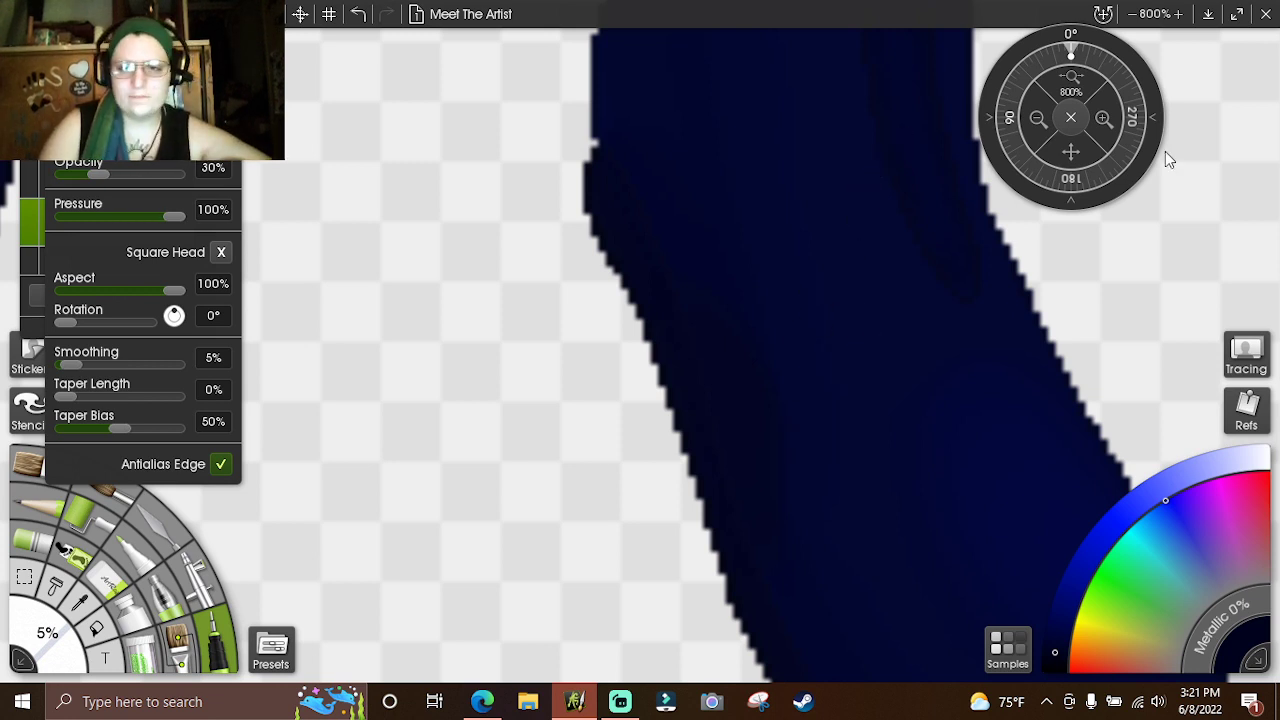
pyautogui.click(1038, 118)
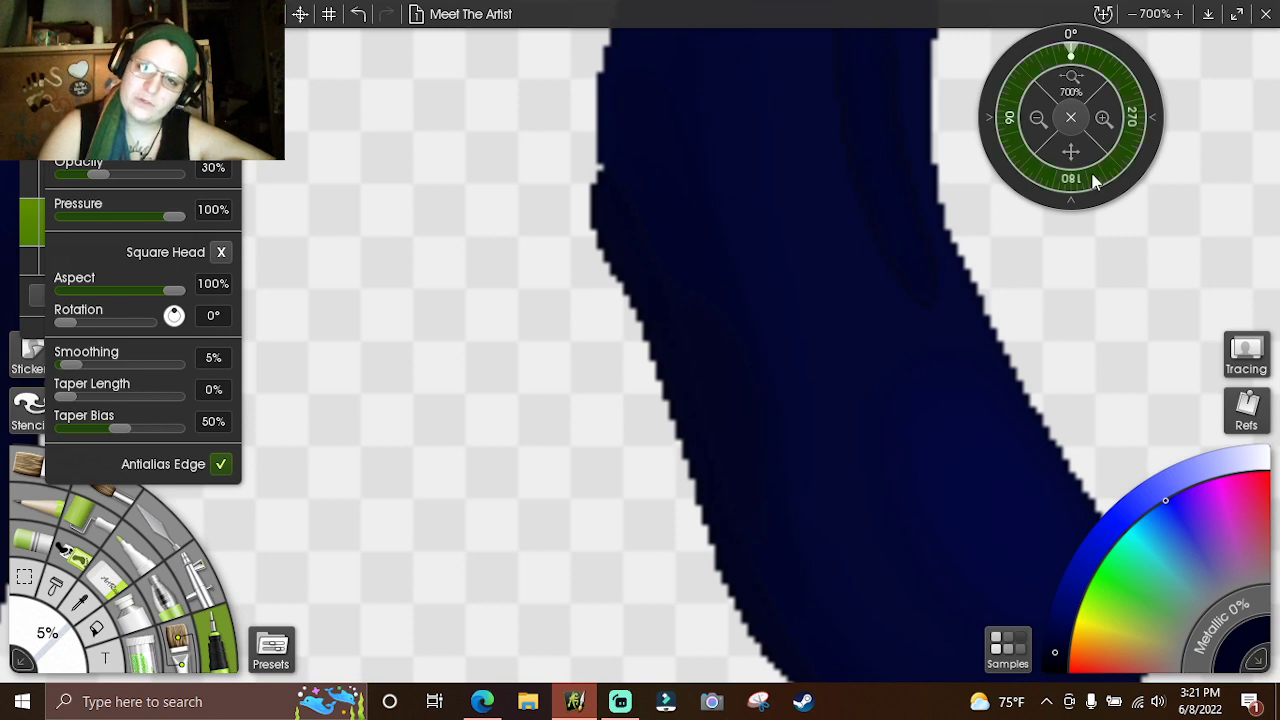
pyautogui.click(1037, 119)
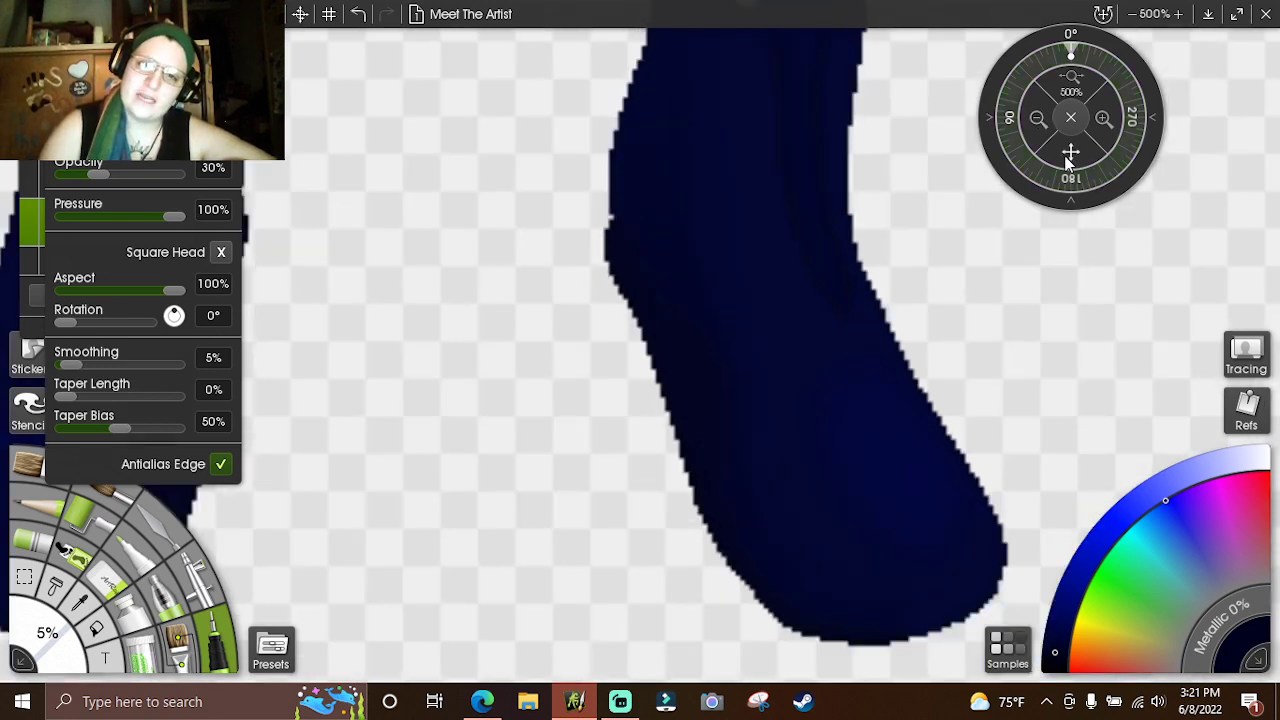
pyautogui.moveTo(1072, 151); pyautogui.dragTo(1208, 128)
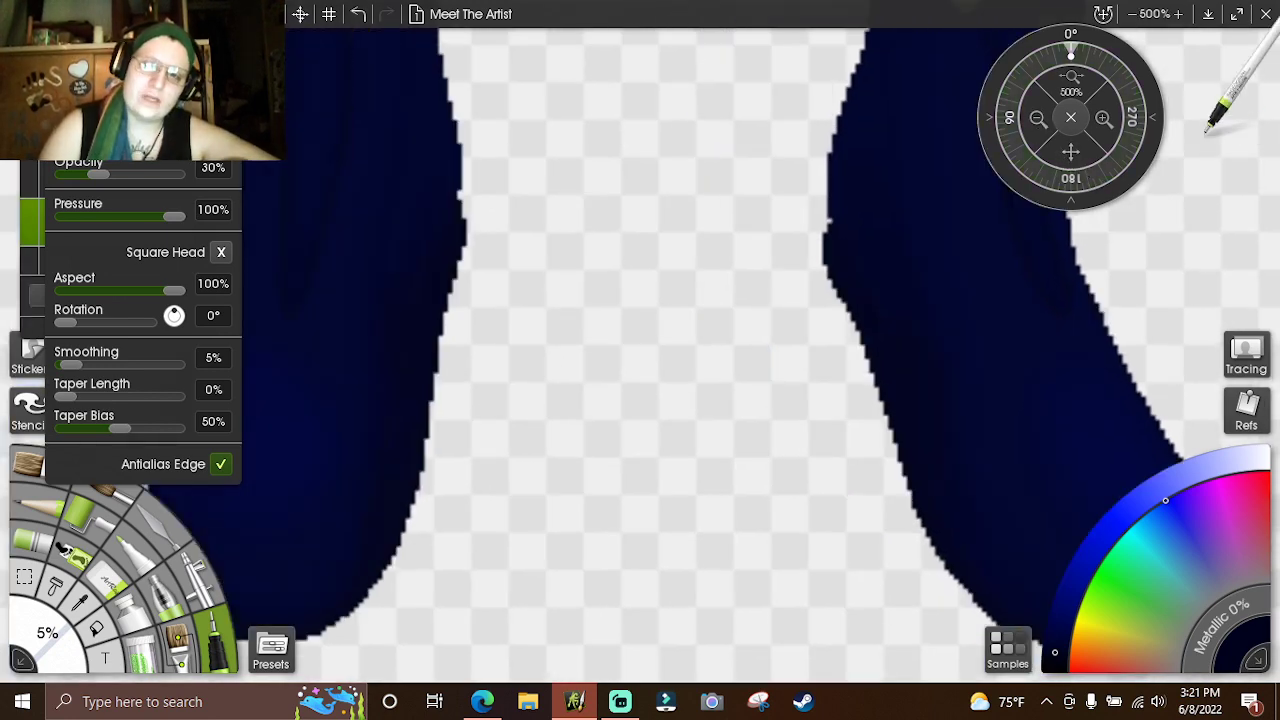
pyautogui.moveTo(1068, 148); pyautogui.dragTo(1071, 249)
pyautogui.click(1104, 118)
pyautogui.click(1104, 118)
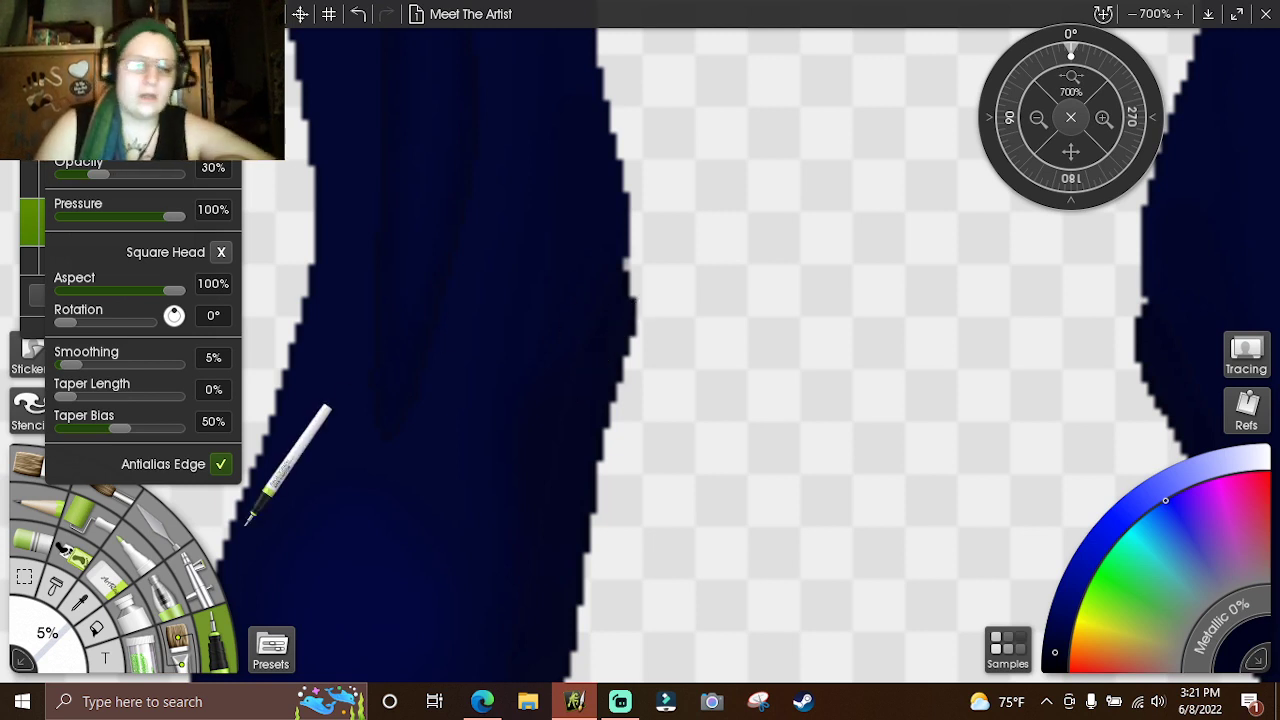
# - Blend the inner-side shading of both boots with the palette knife at 3% size
pyautogui.click(163, 514)
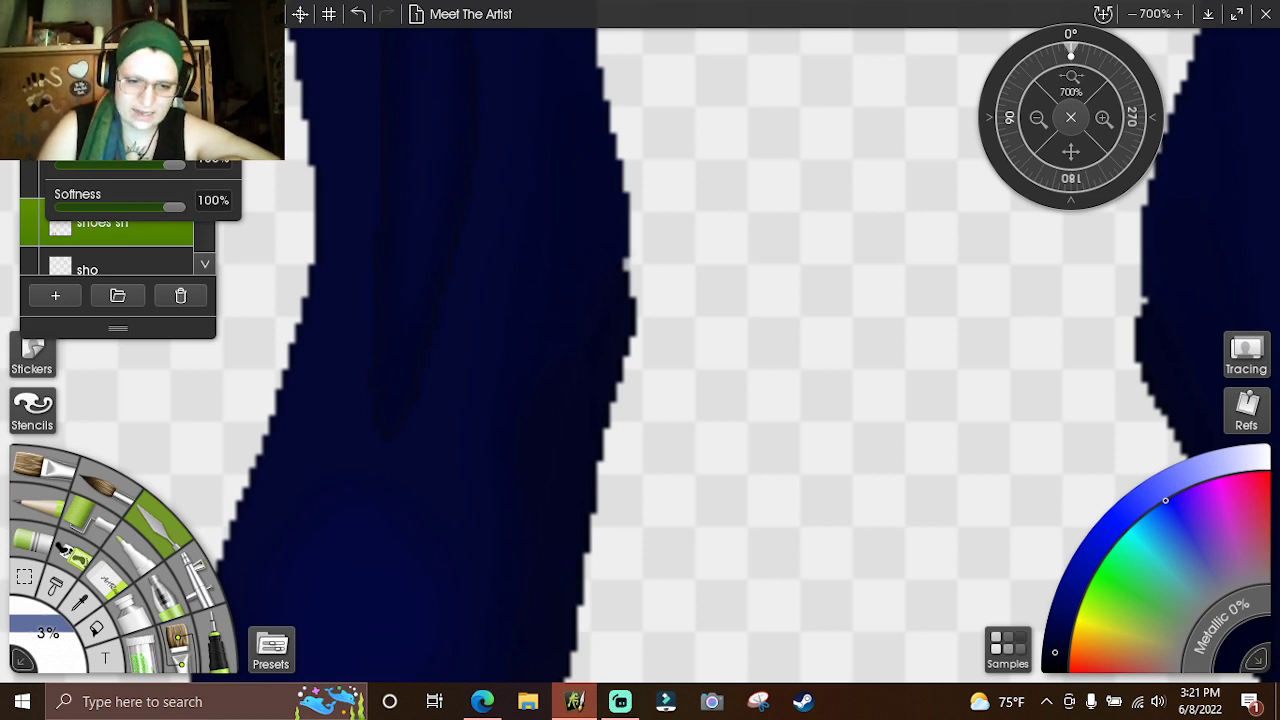
pyautogui.click(1037, 118)
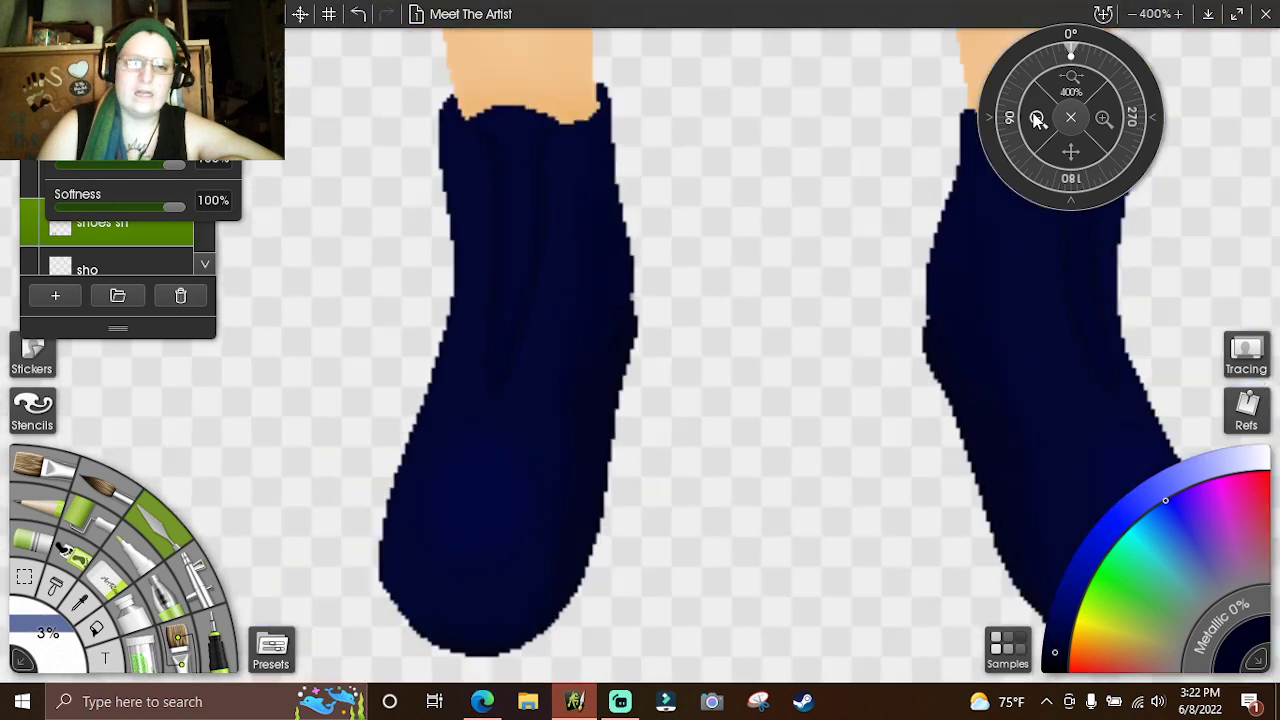
pyautogui.click(1037, 118)
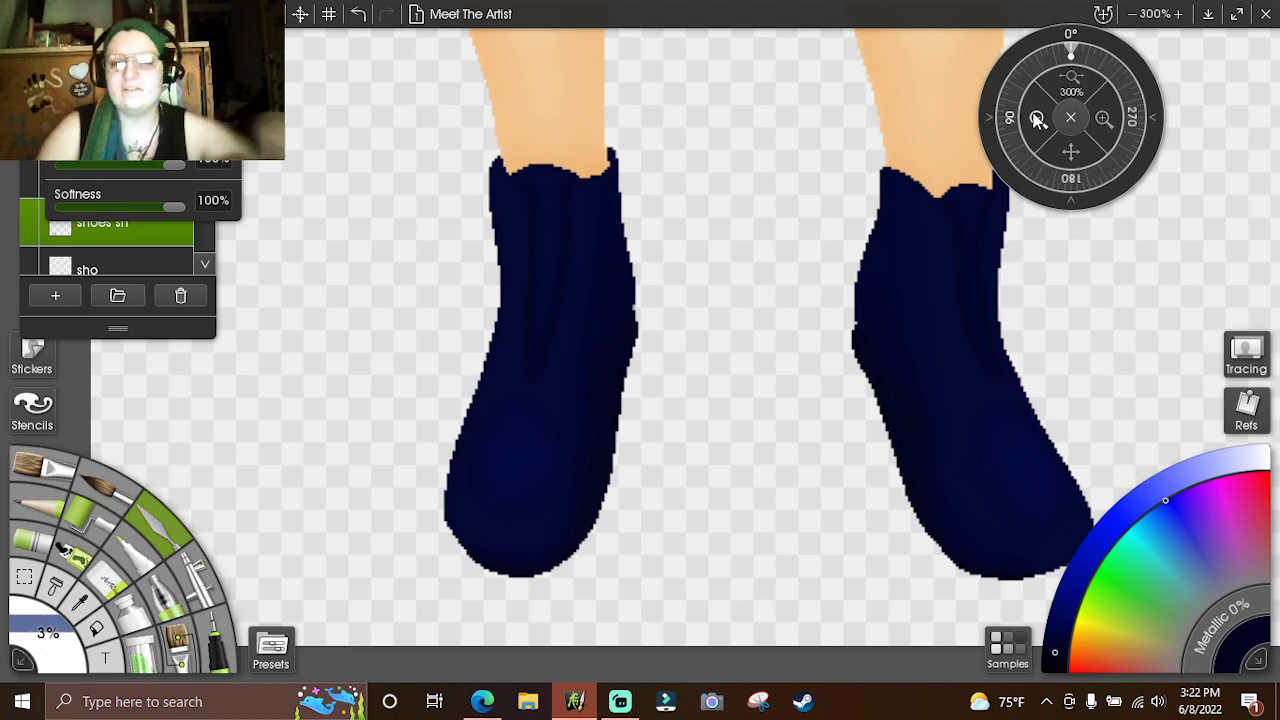
pyautogui.click(1113, 118)
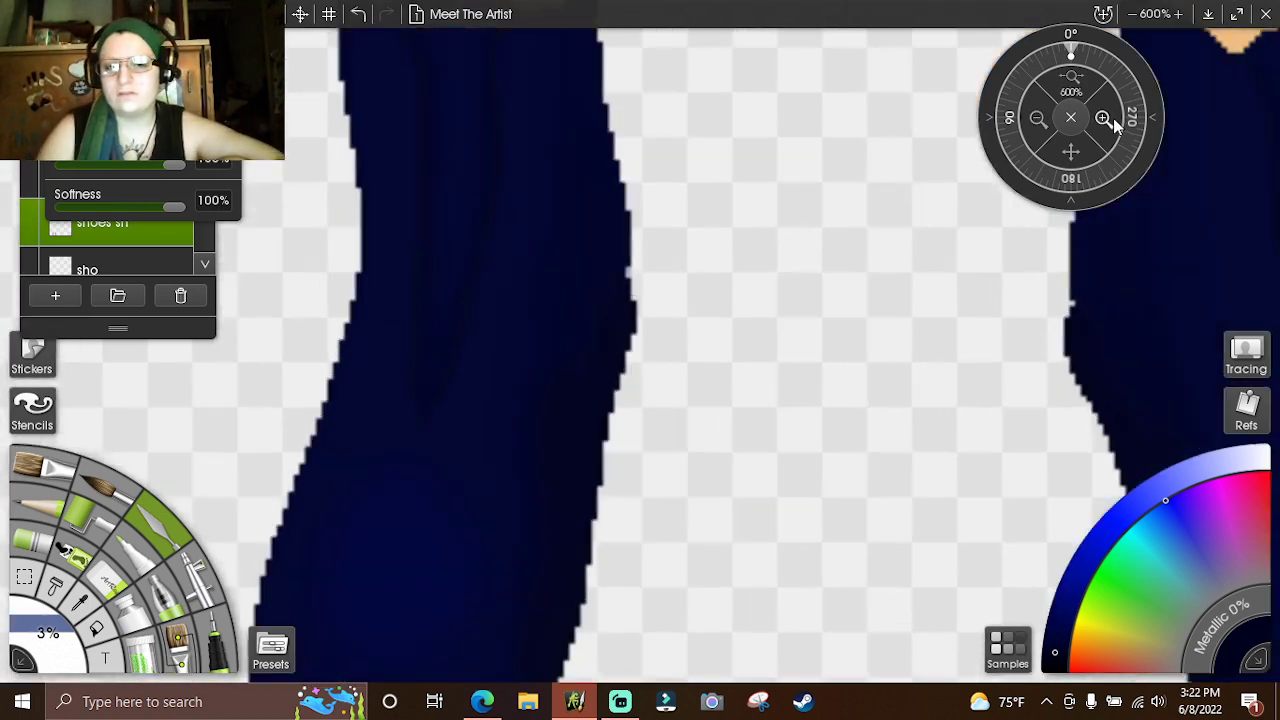
pyautogui.moveTo(1087, 147)
pyautogui.mouseDown()
pyautogui.moveTo(720, 90)
pyautogui.moveTo(500, 12)
pyautogui.mouseUp()
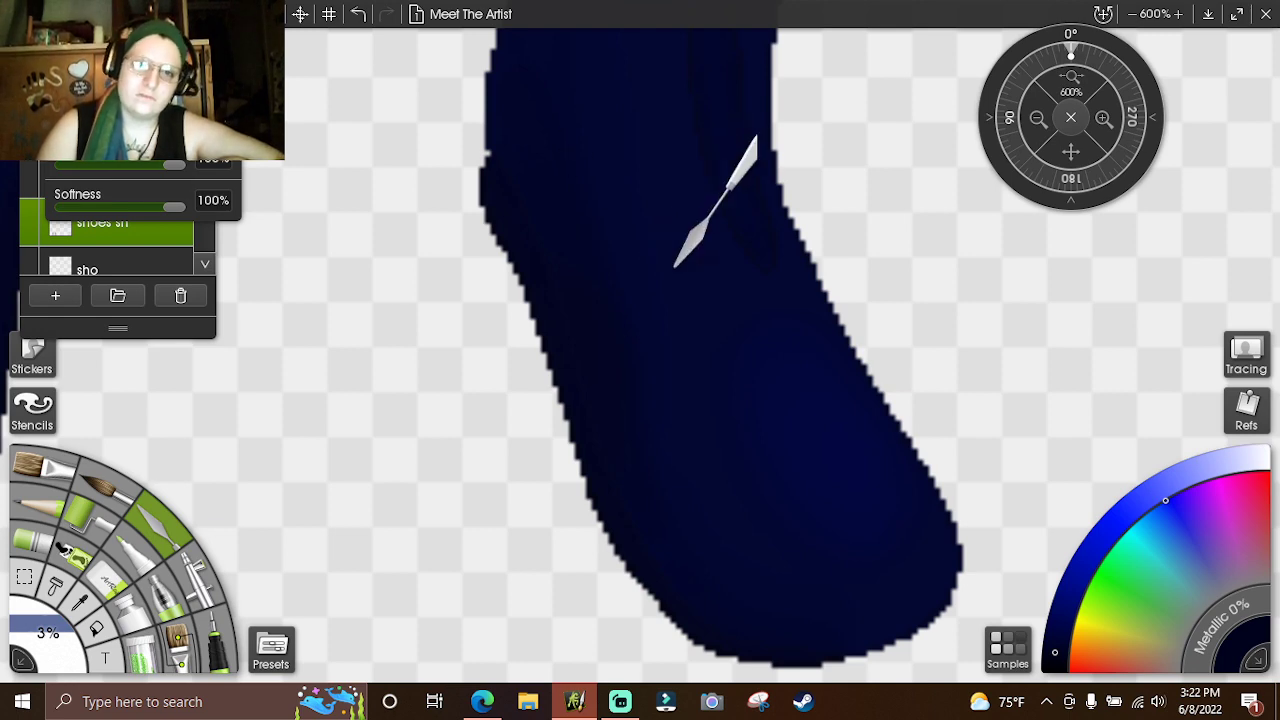
# - Check both finished boots together and save the Meet The Artist file
pyautogui.click(1037, 119)
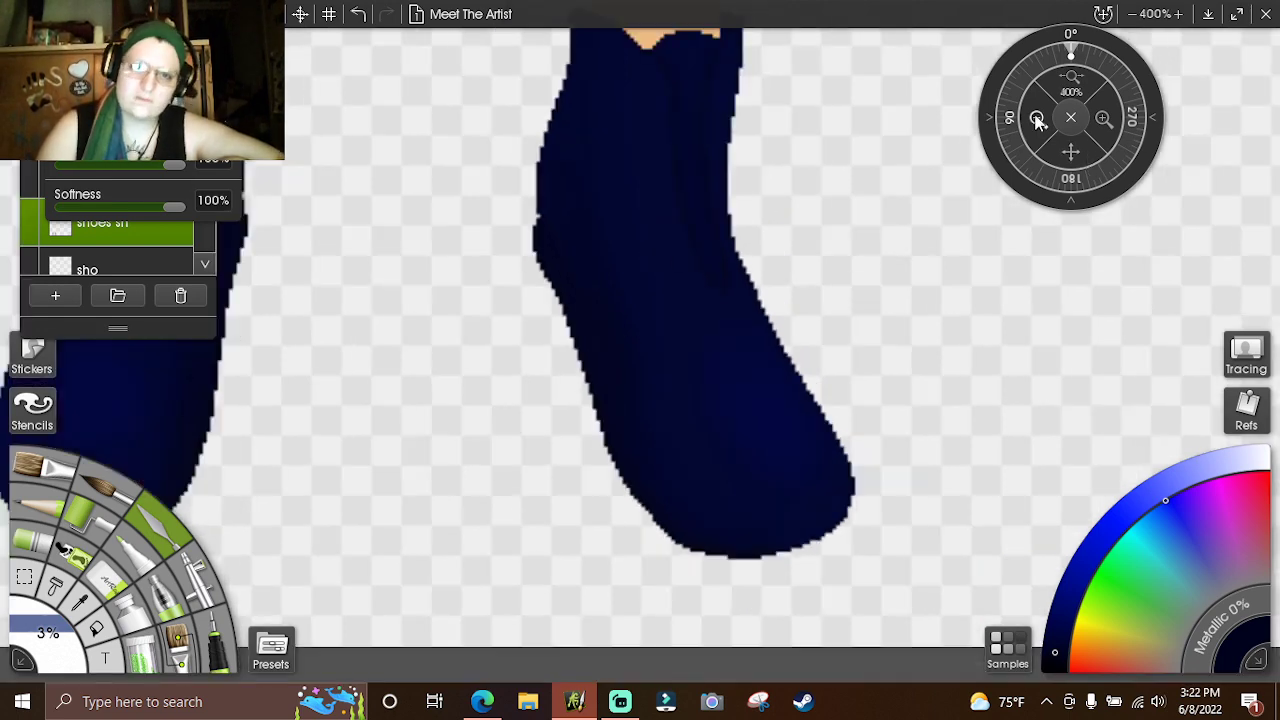
pyautogui.click(1037, 119)
pyautogui.moveTo(1068, 150); pyautogui.dragTo(1125, 250)
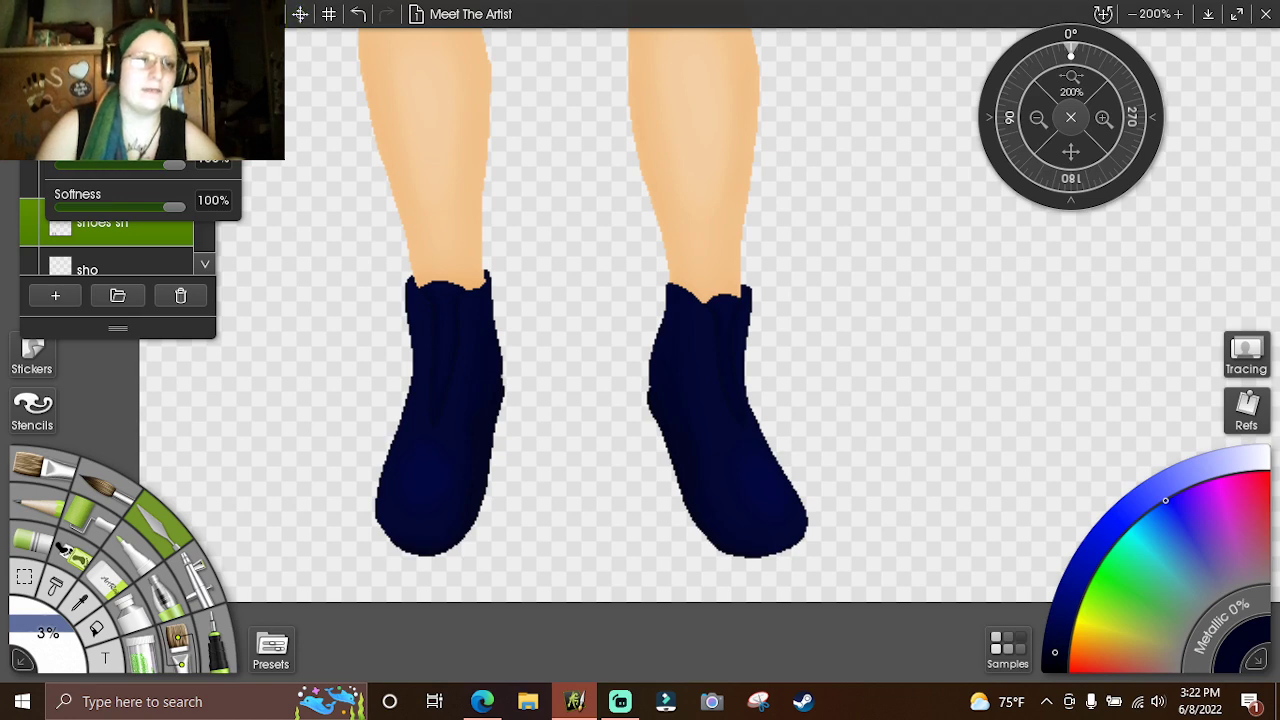
pyautogui.click(22, 13)
pyautogui.hotkey('ctrl', 's')
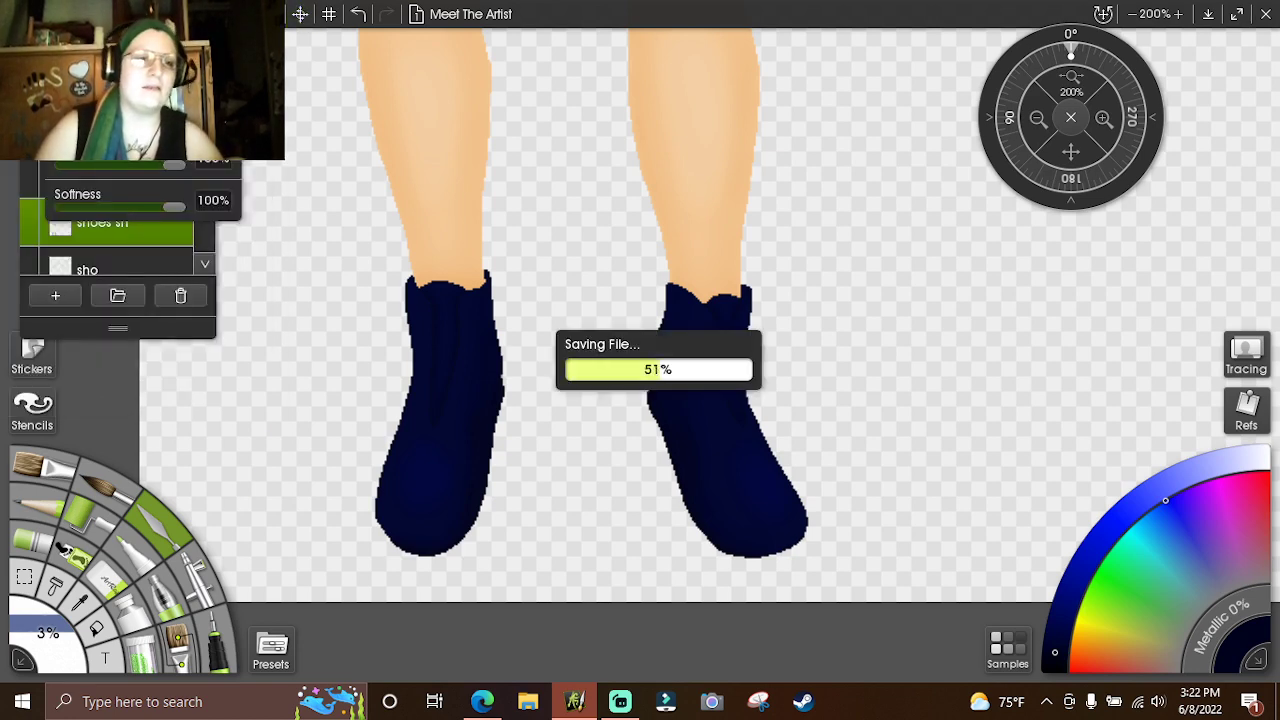
# - Add a new layer above the shor layer and name it sho sh
pyautogui.click(140, 188)
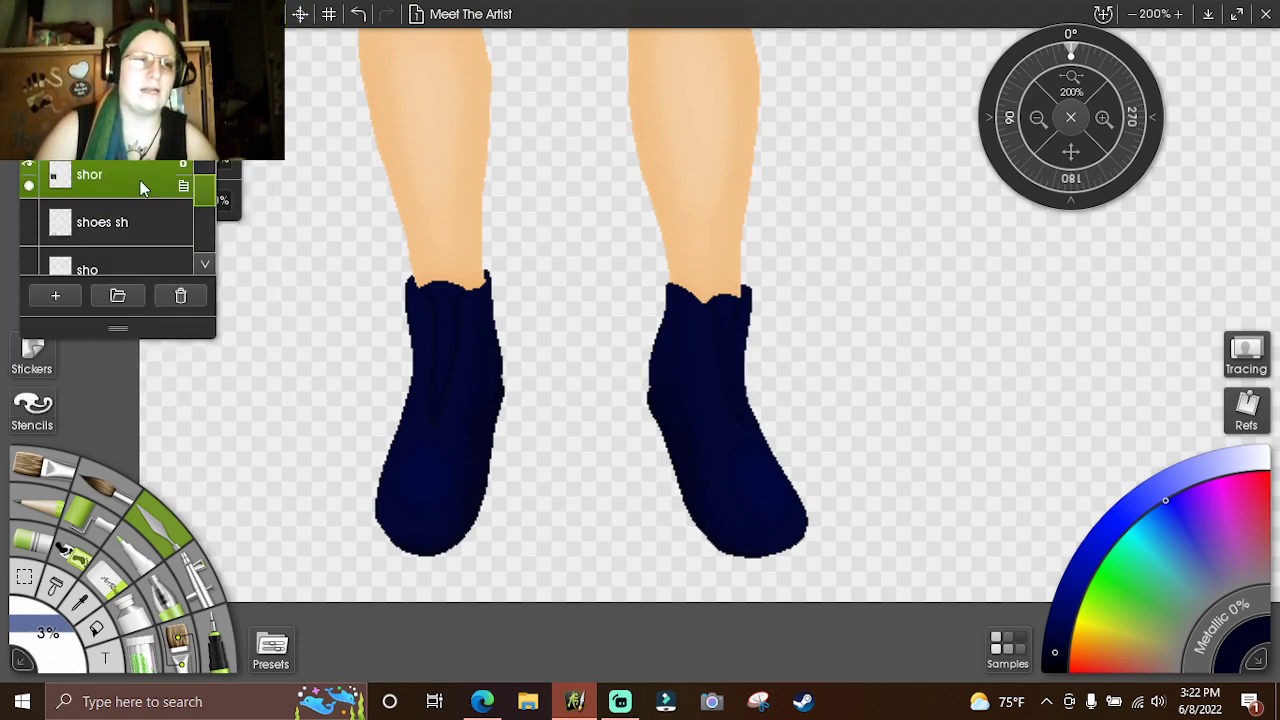
pyautogui.click(55, 295)
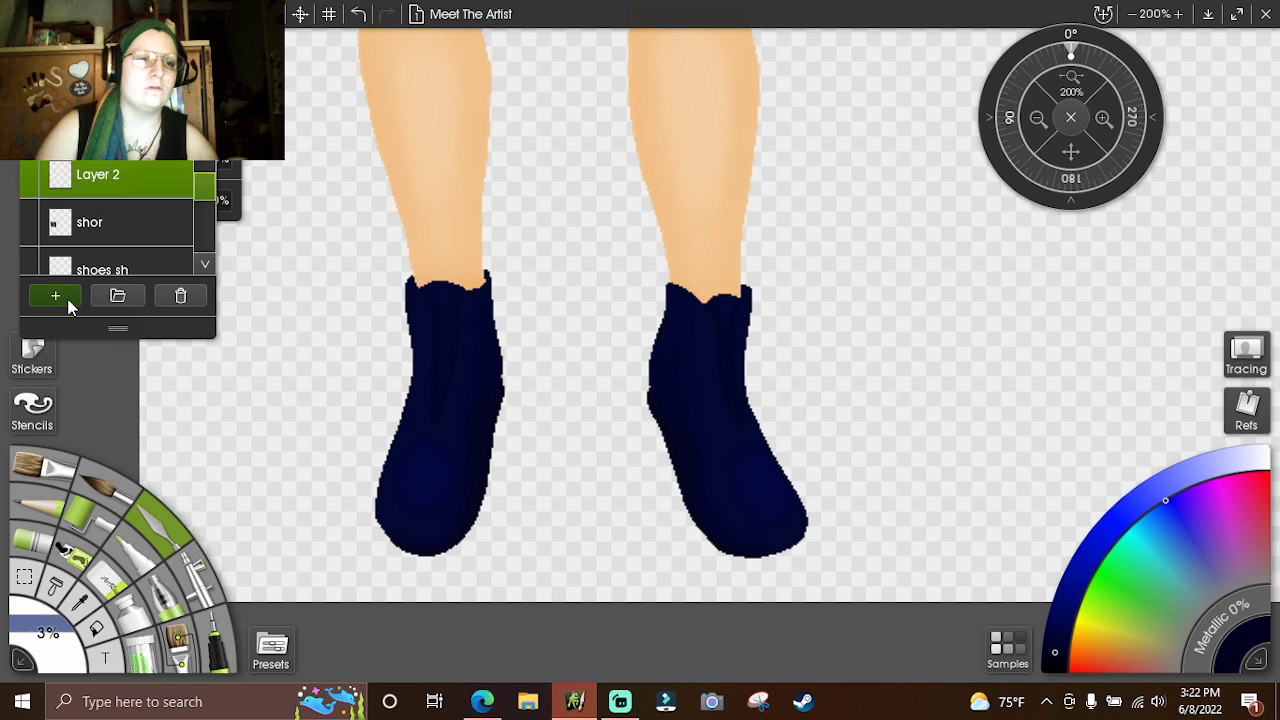
pyautogui.rightClick(86, 194)
pyautogui.click(169, 271)
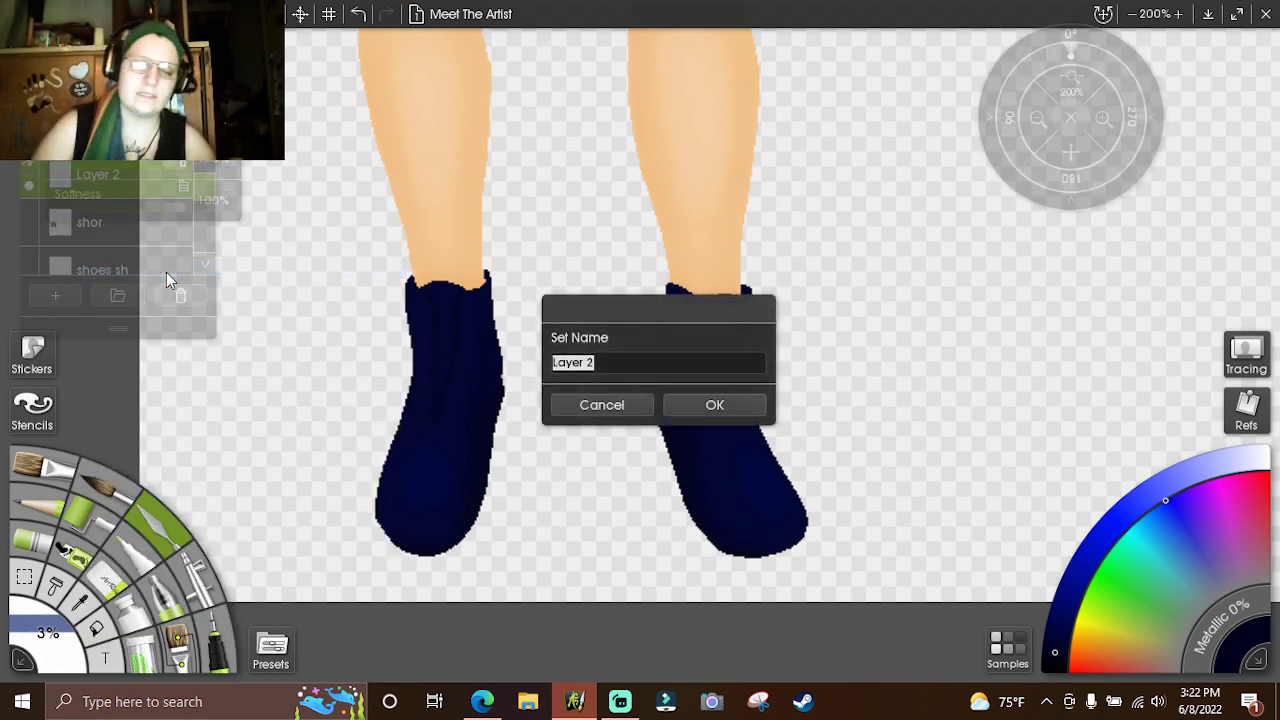
pyautogui.write('sho sh')
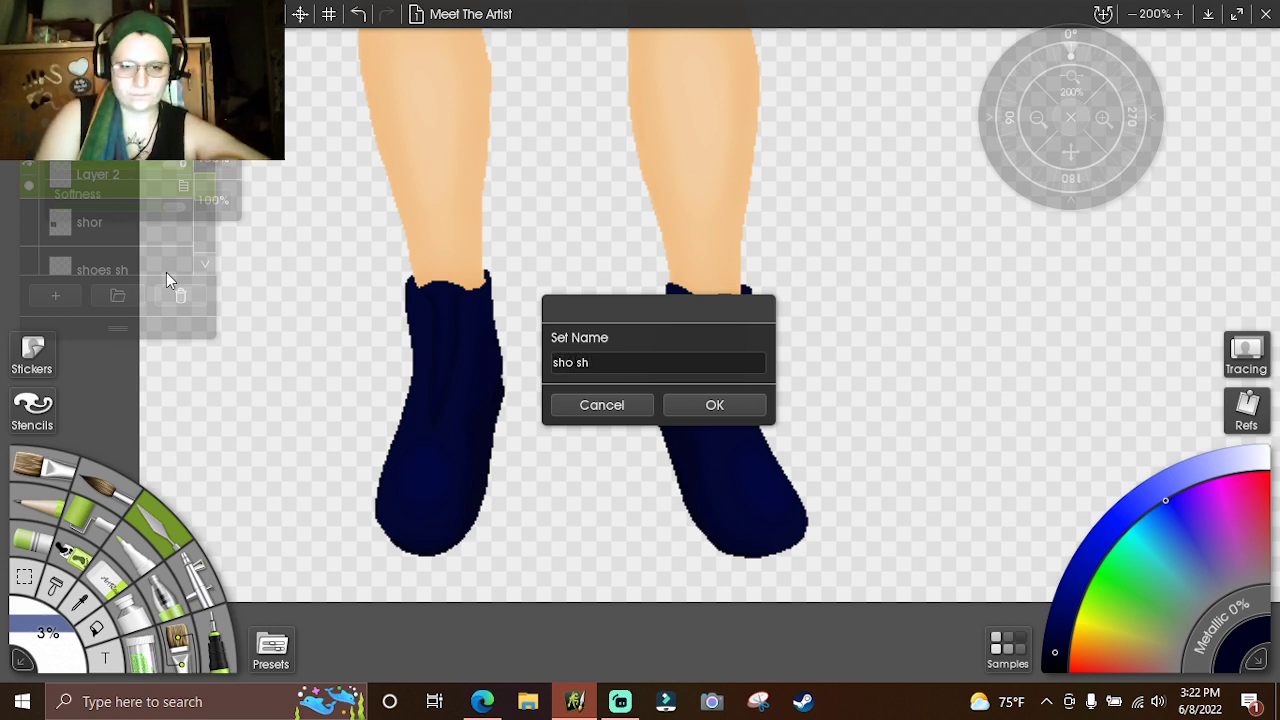
pyautogui.press('Return')
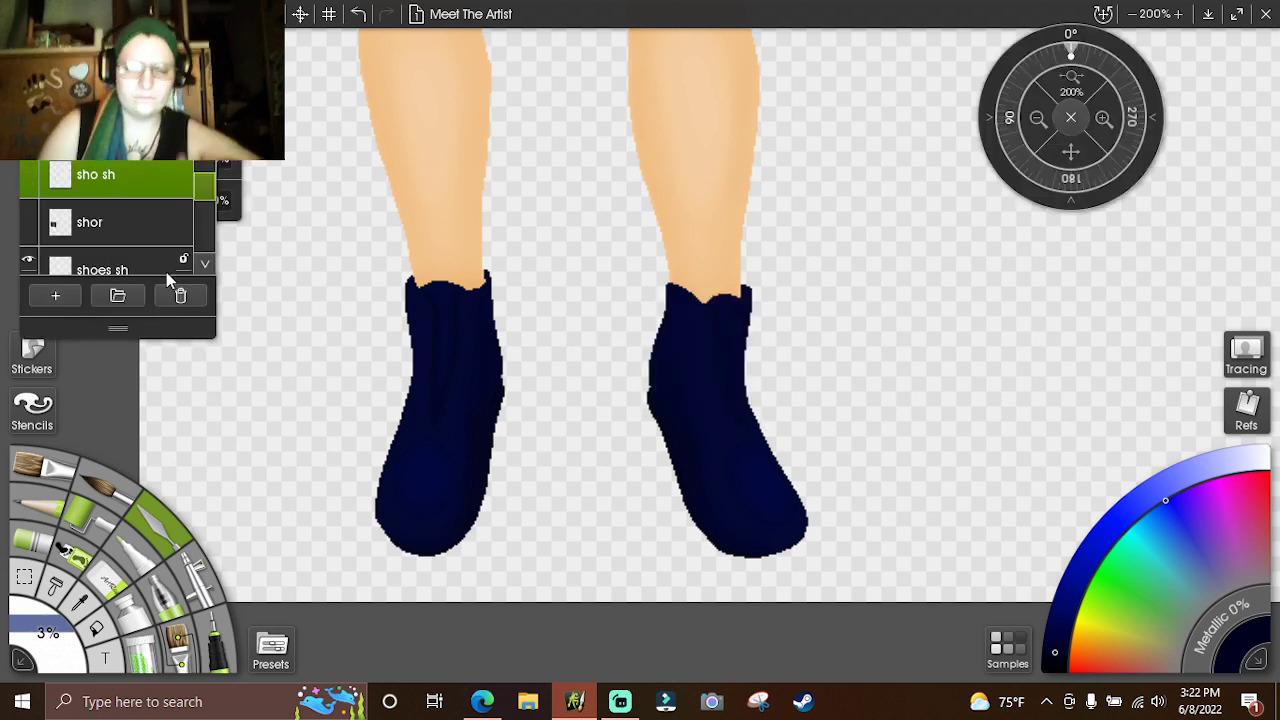
# - Sample the shorts' hue without its luminance and draw dark shading around the drawstring bow with the ink pen at 5% size and 30% opacity
pyautogui.scroll(5, 1100, 478)
pyautogui.scroll(5, 1100, 478)
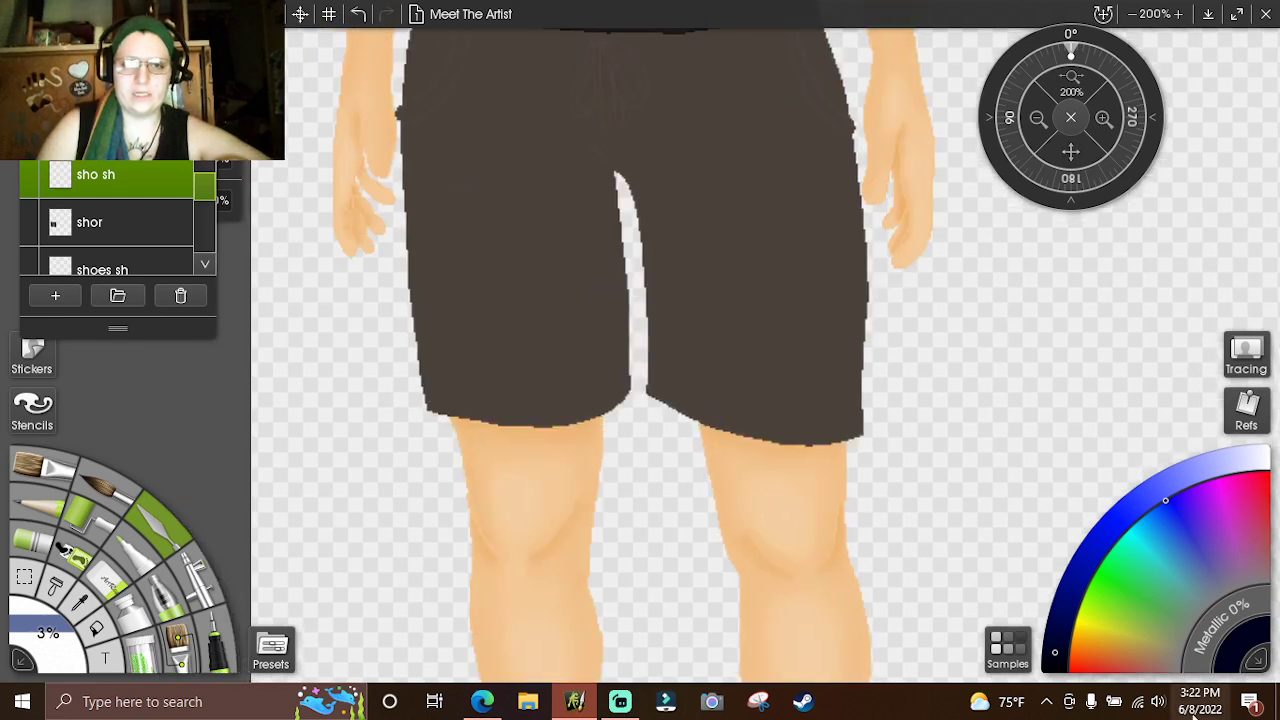
pyautogui.scroll(1, 1082, 200)
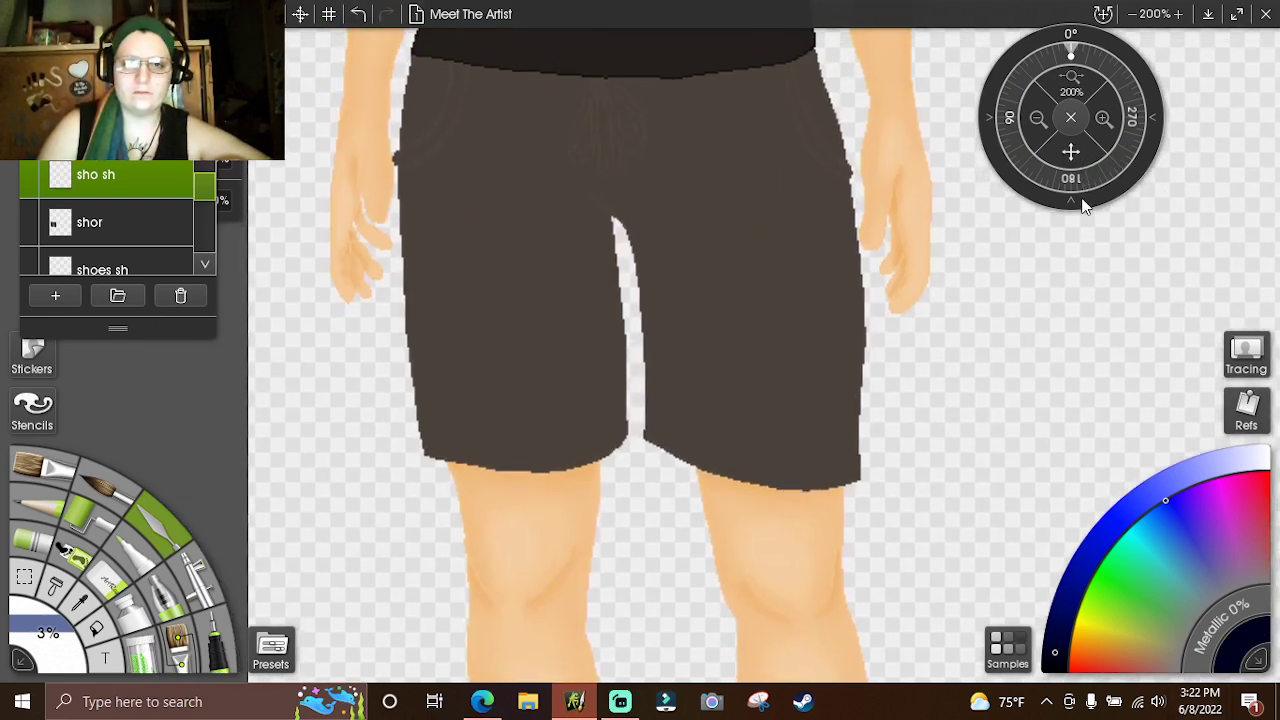
pyautogui.scroll(1, 1081, 210)
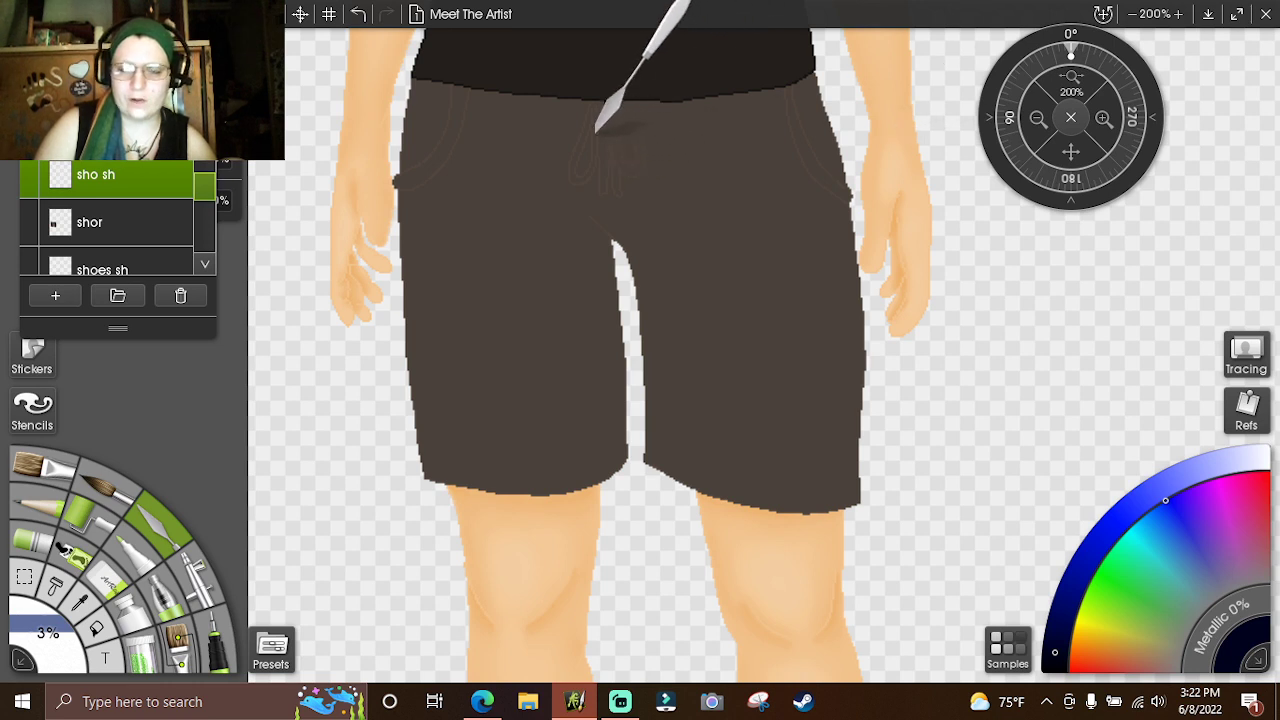
pyautogui.click(82, 600)
pyautogui.click(696, 218)
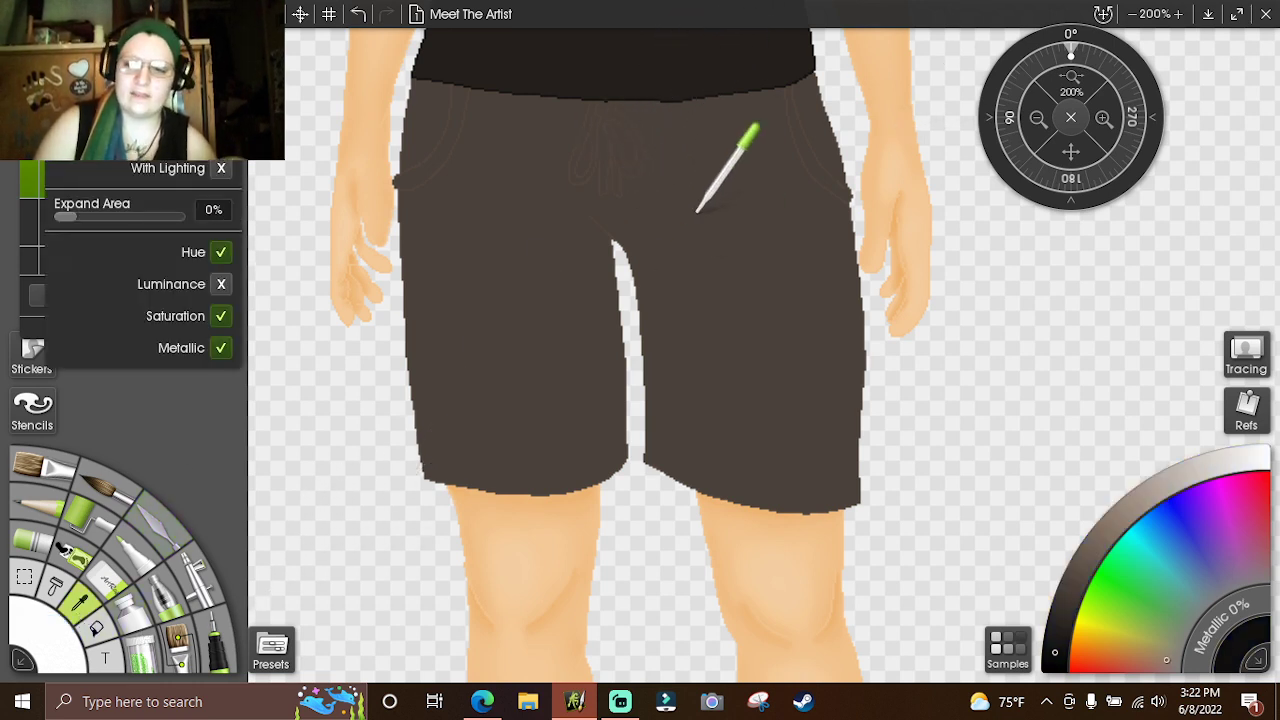
pyautogui.click(214, 640)
pyautogui.moveTo(600, 137)
pyautogui.mouseDown()
pyautogui.moveTo(577, 109)
pyautogui.moveTo(657, 177)
pyautogui.moveTo(588, 98)
pyautogui.mouseUp()
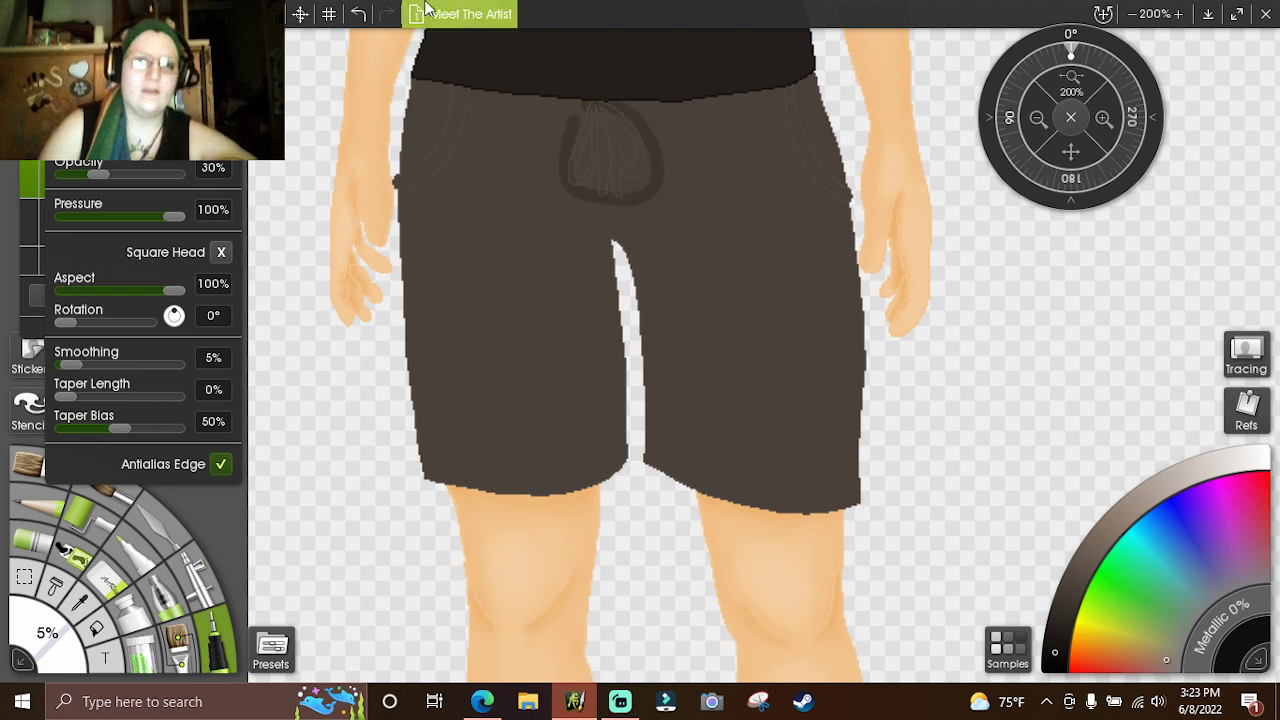
# - Undo the bow shading and set the ink pen to 2% size and 90% opacity with a slightly lighter shading brown, undoing the test strokes
pyautogui.click(358, 13)
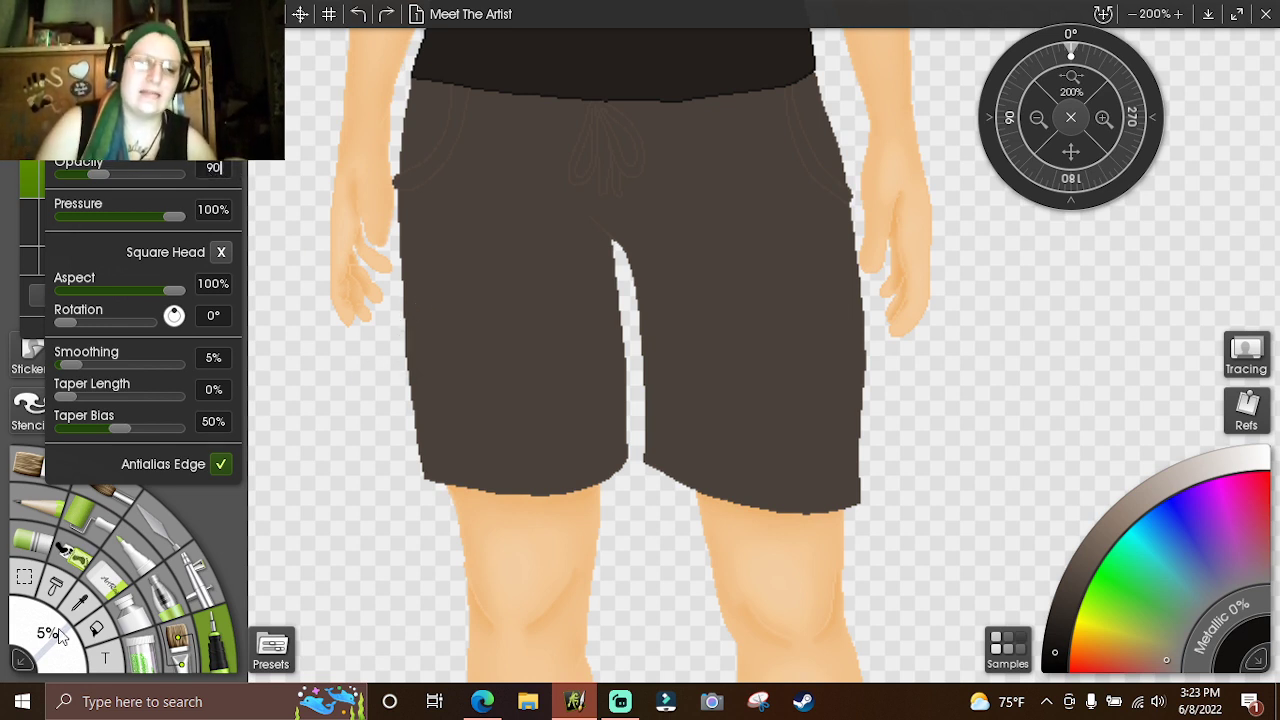
pyautogui.press('Return')
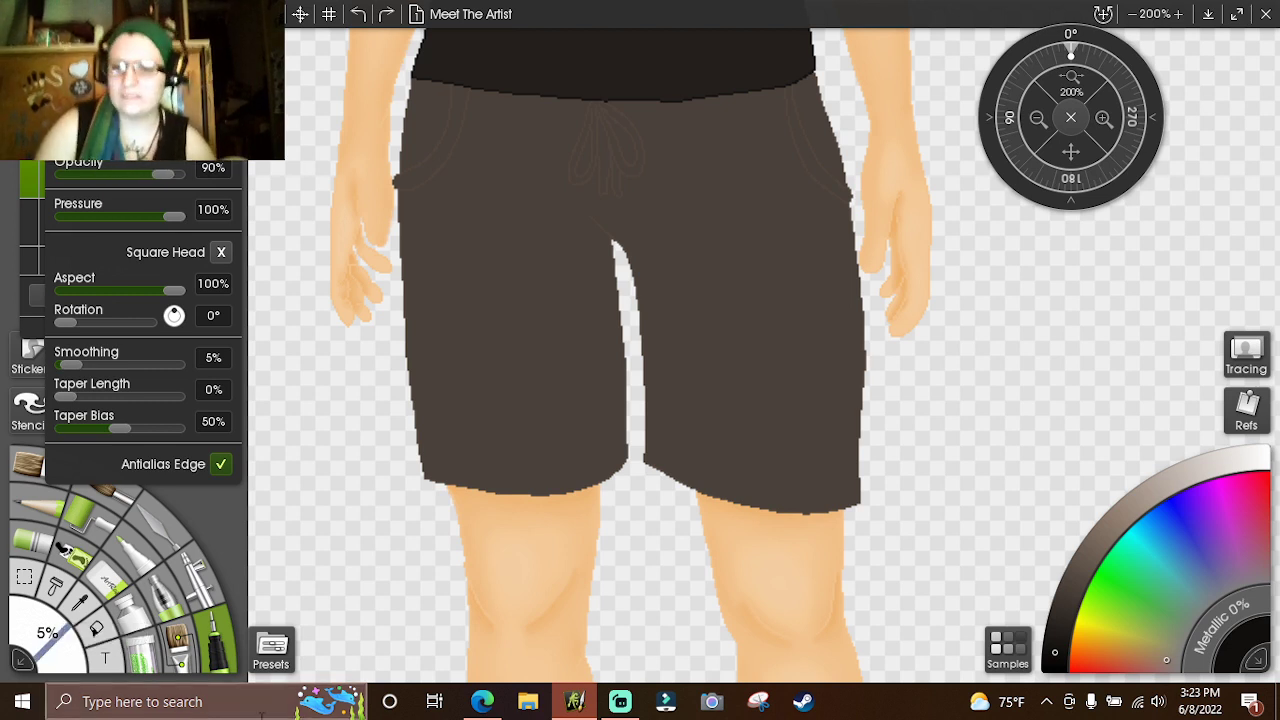
pyautogui.click(1064, 607)
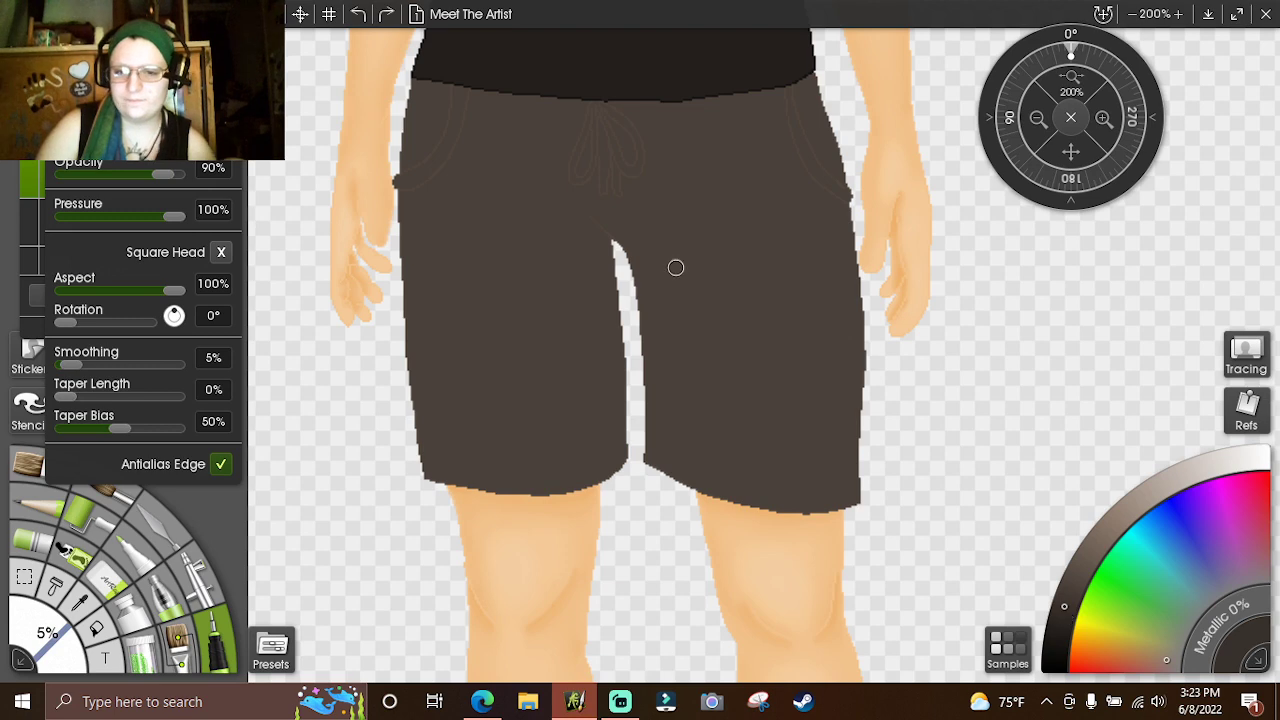
pyautogui.moveTo(781, 252); pyautogui.dragTo(799, 322)
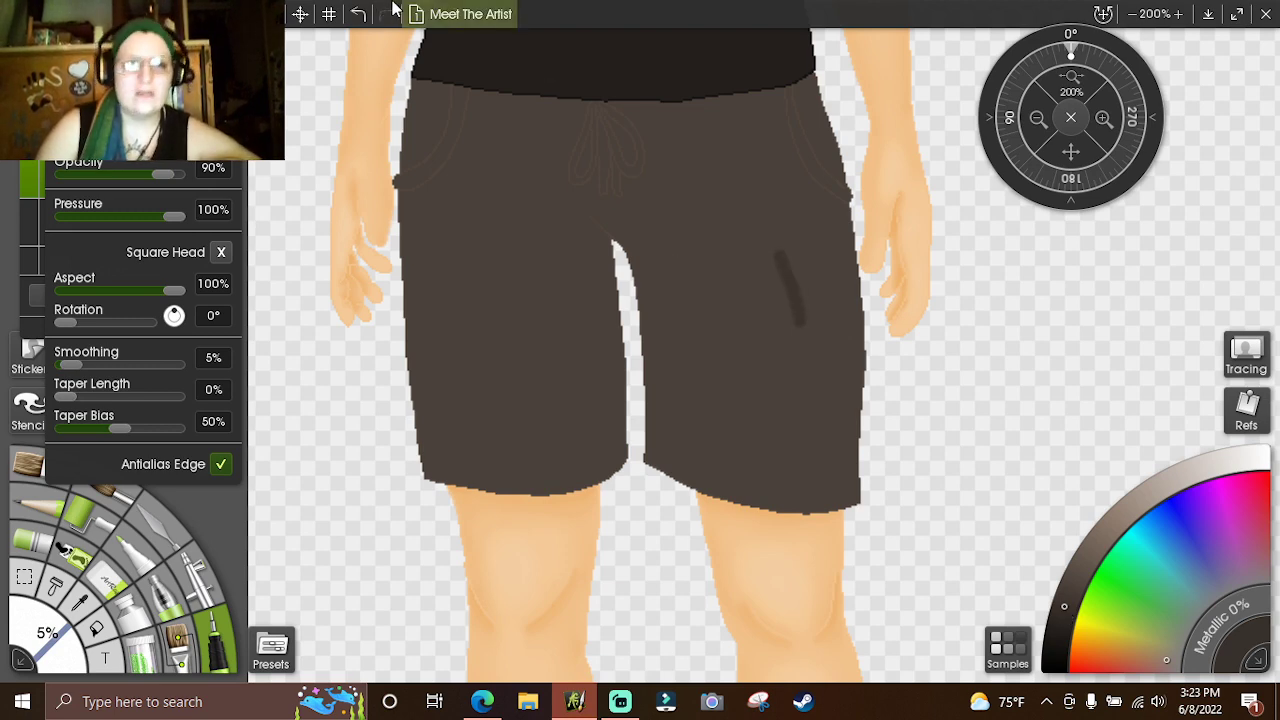
pyautogui.click(358, 14)
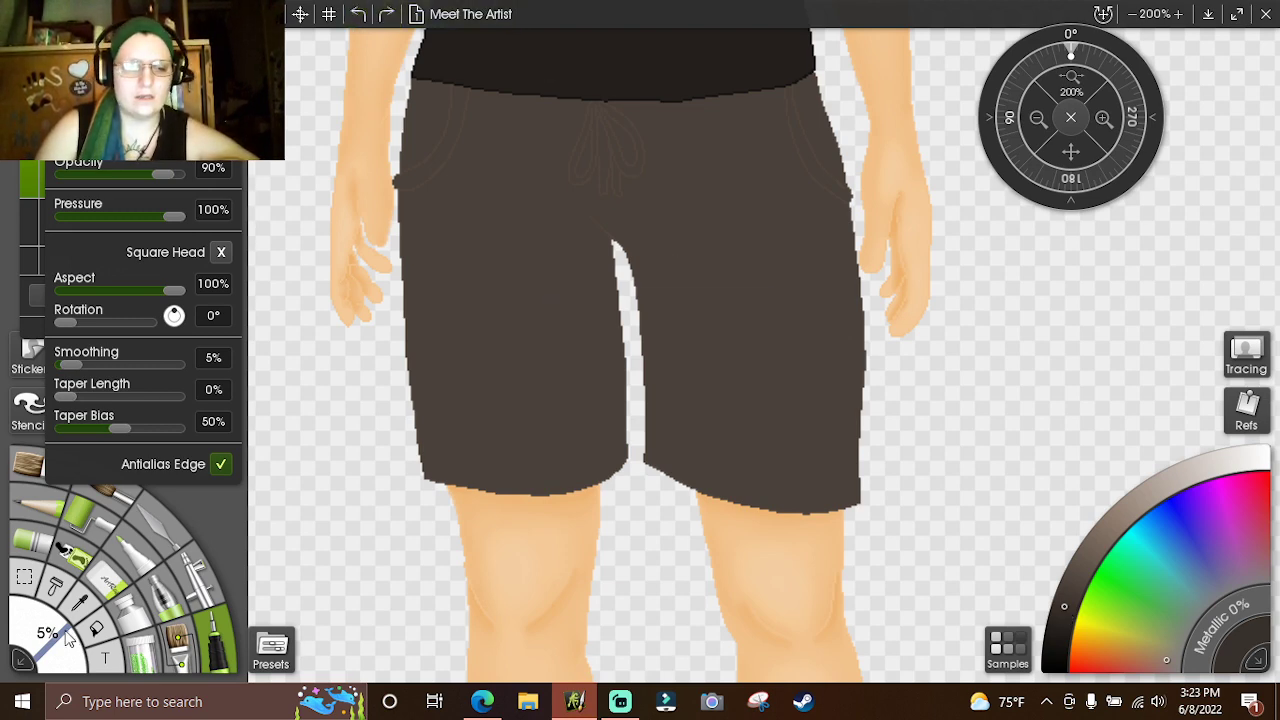
pyautogui.moveTo(68, 640); pyautogui.dragTo(67, 642)
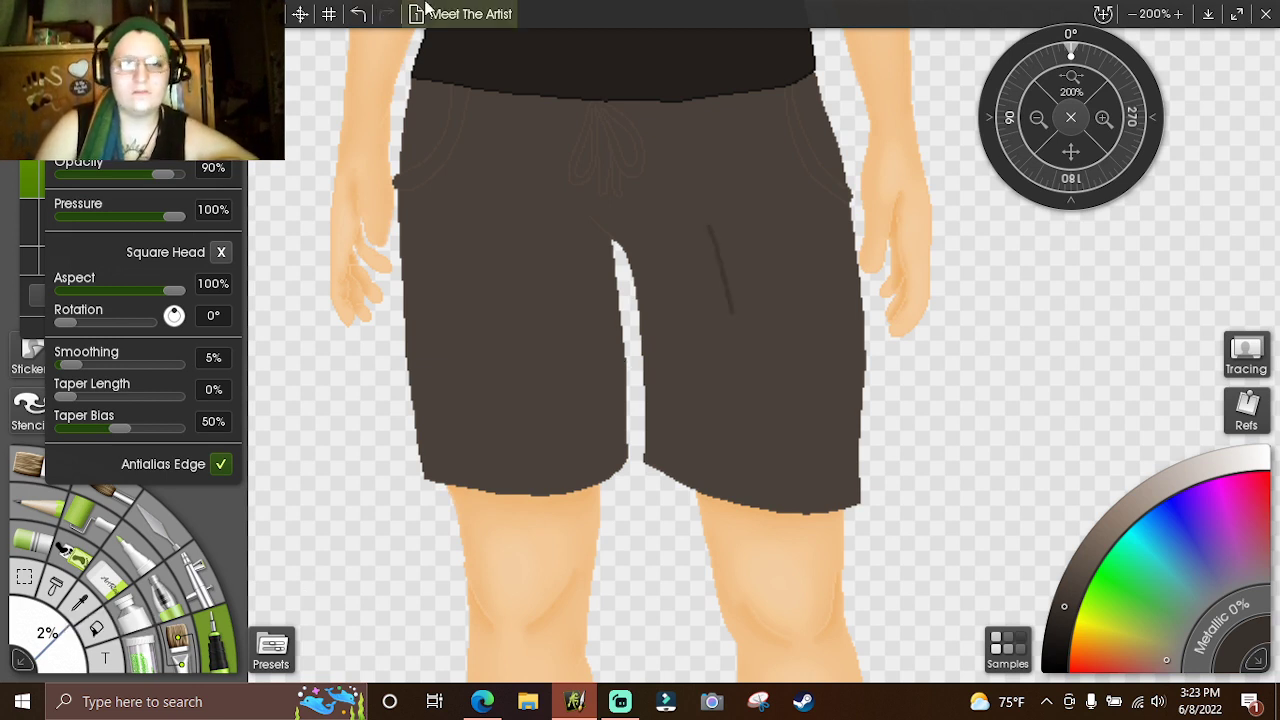
pyautogui.click(358, 14)
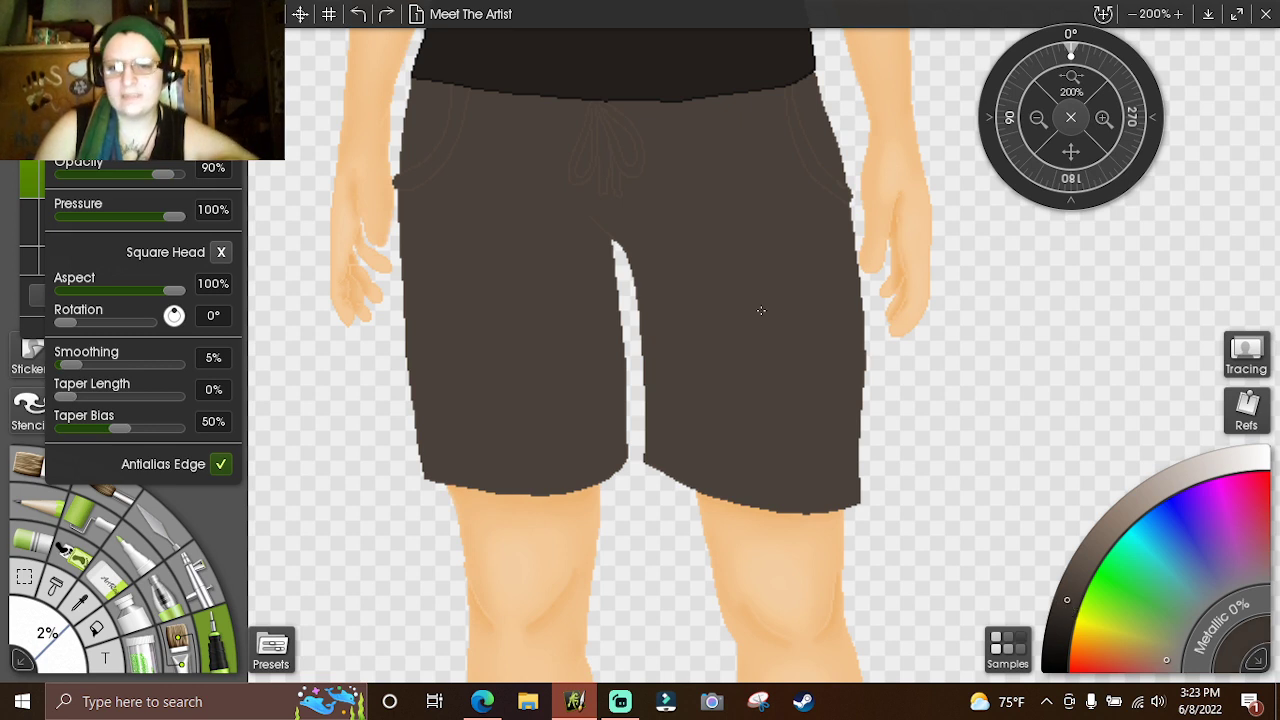
pyautogui.click(358, 14)
# - Draw the dark crease above the gap between the shorts' legs and shade the curved seams of the character's left pocket
pyautogui.click(1103, 112)
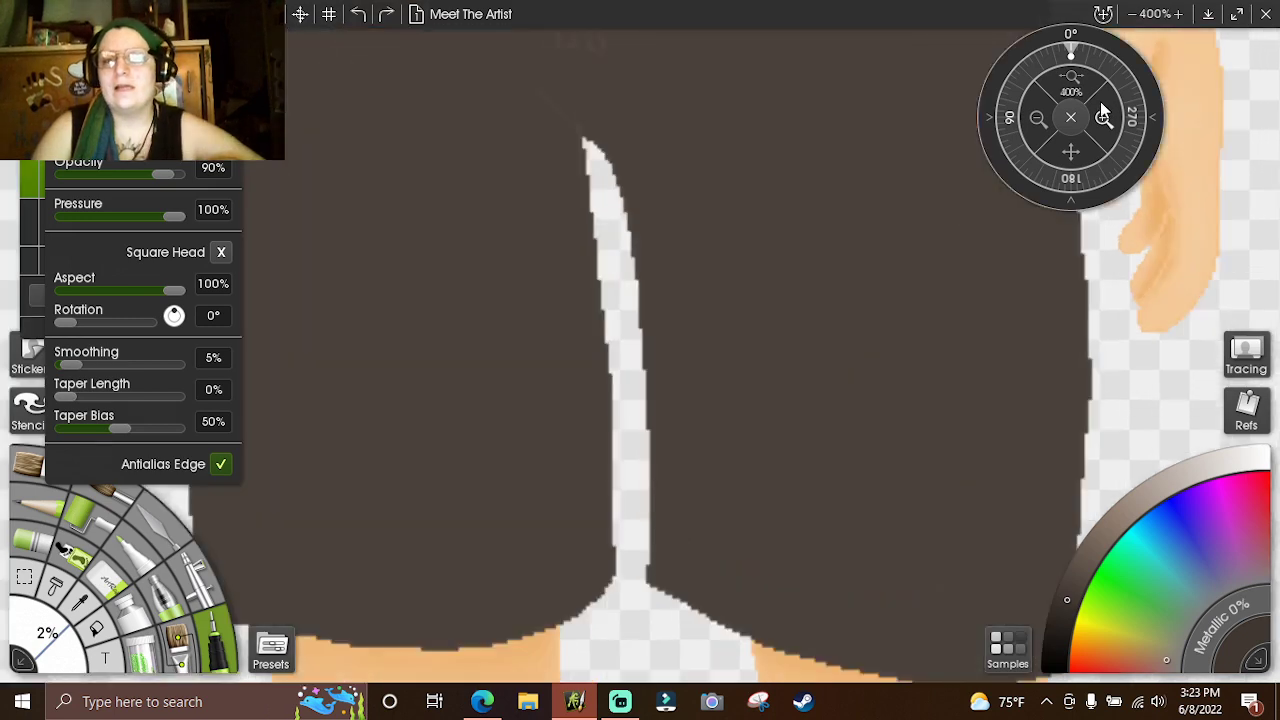
pyautogui.click(1103, 112)
pyautogui.moveTo(1071, 152); pyautogui.dragTo(1025, 510)
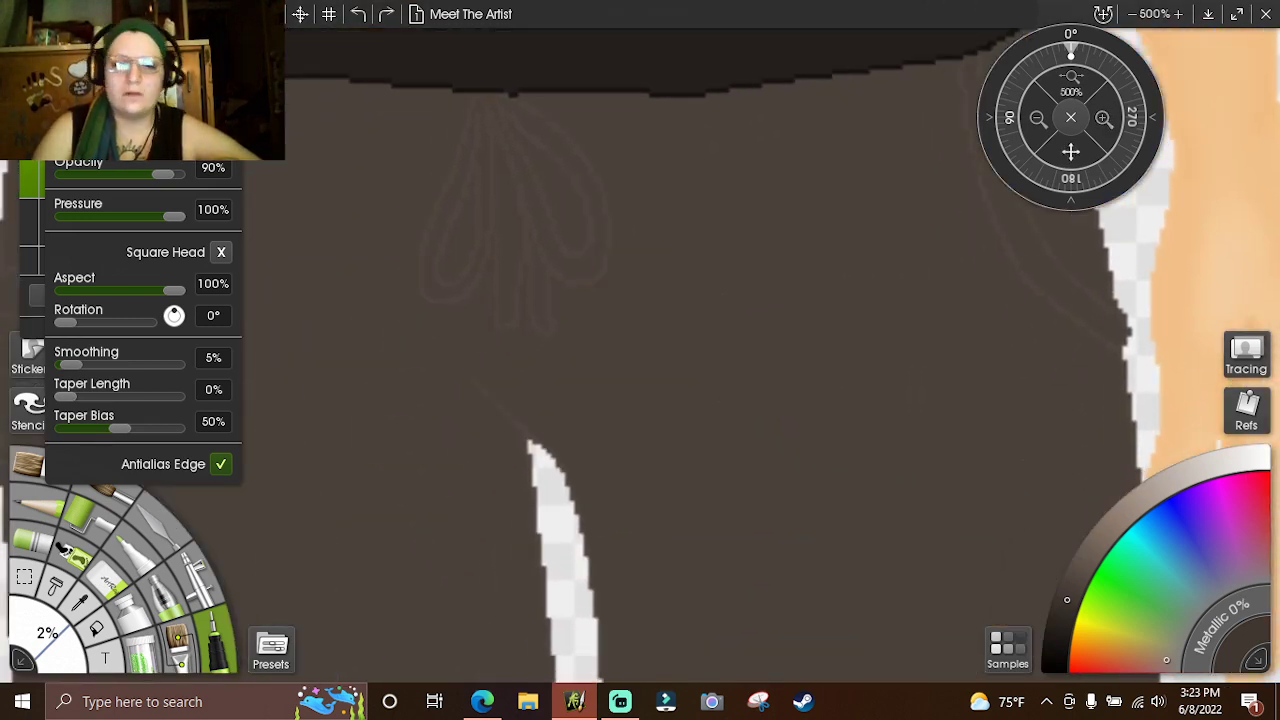
pyautogui.click(520, 437)
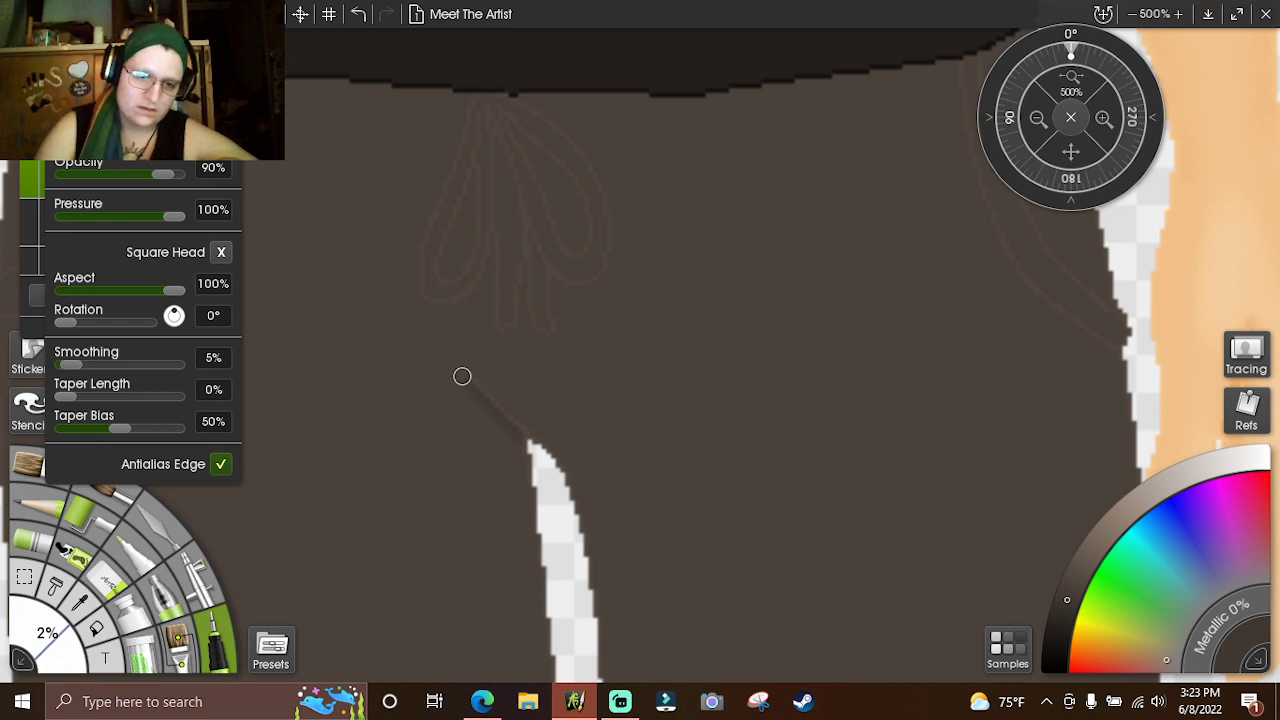
pyautogui.moveTo(1070, 152); pyautogui.dragTo(1014, 207)
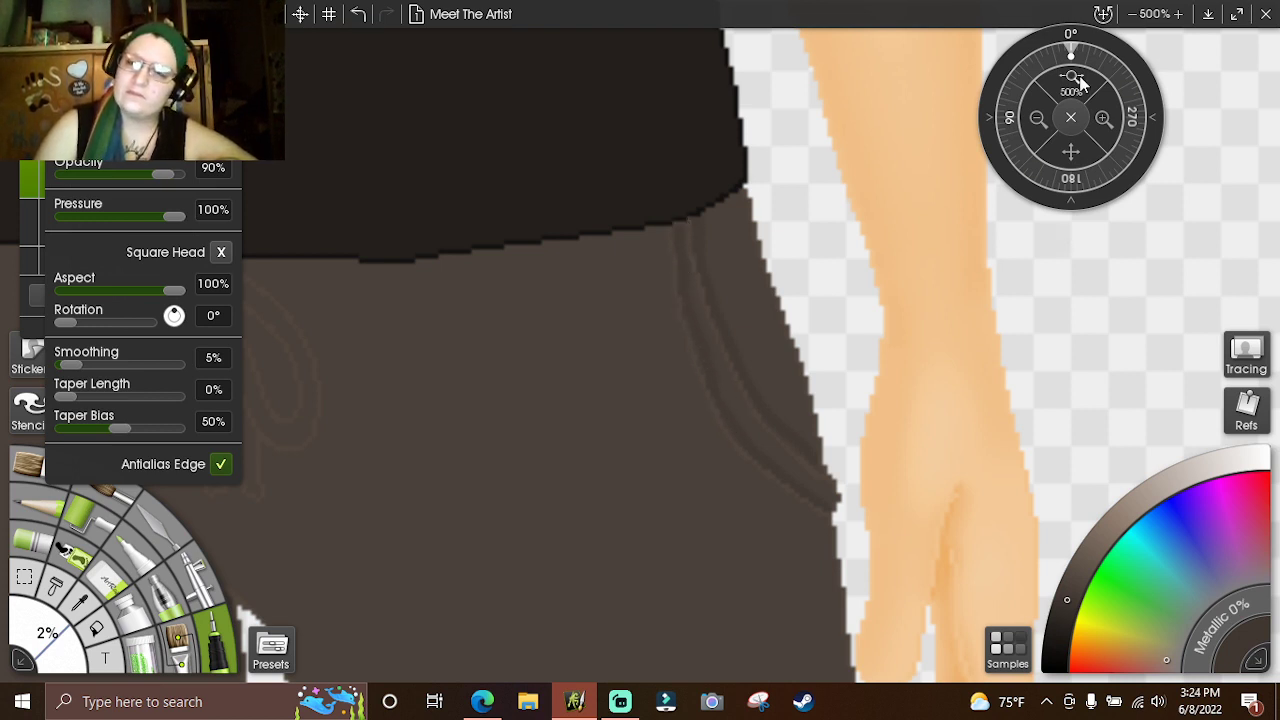
# - Shade along both curved seams of the character's right pocket with the 2% ink pen at 90% opacity
pyautogui.click(1038, 118)
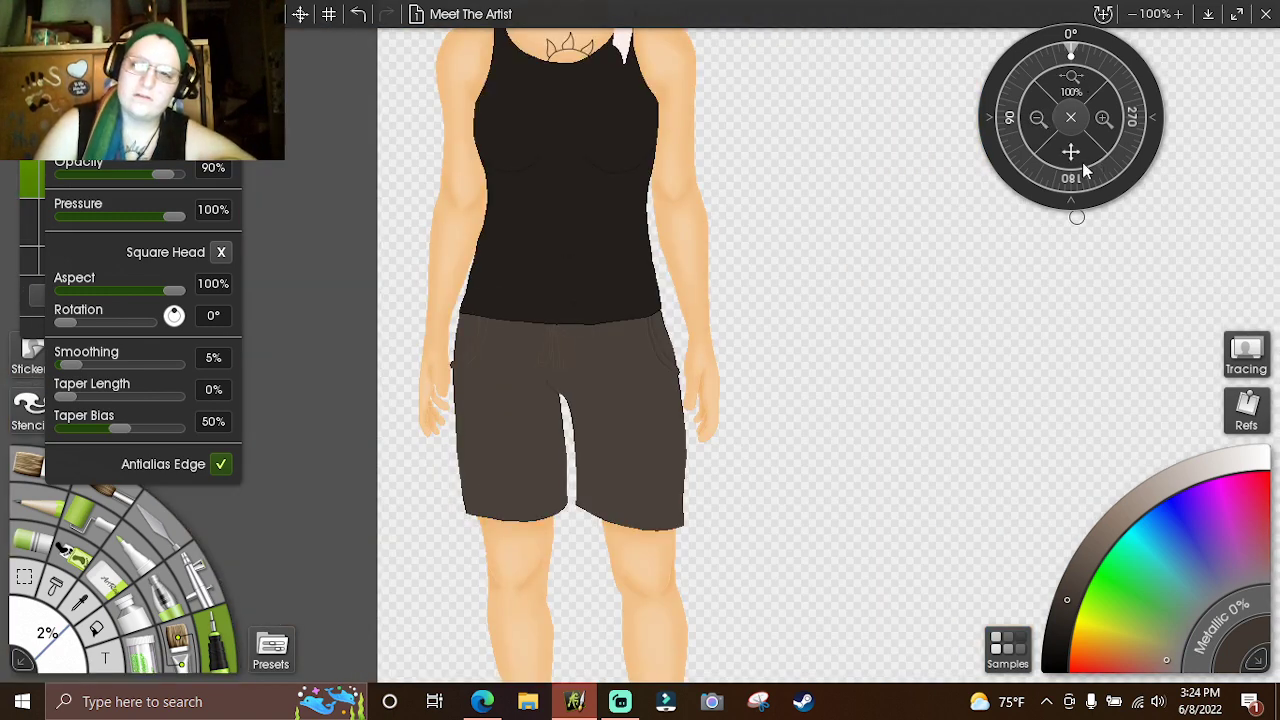
pyautogui.moveTo(1070, 155); pyautogui.dragTo(1268, 165)
pyautogui.click(1103, 118)
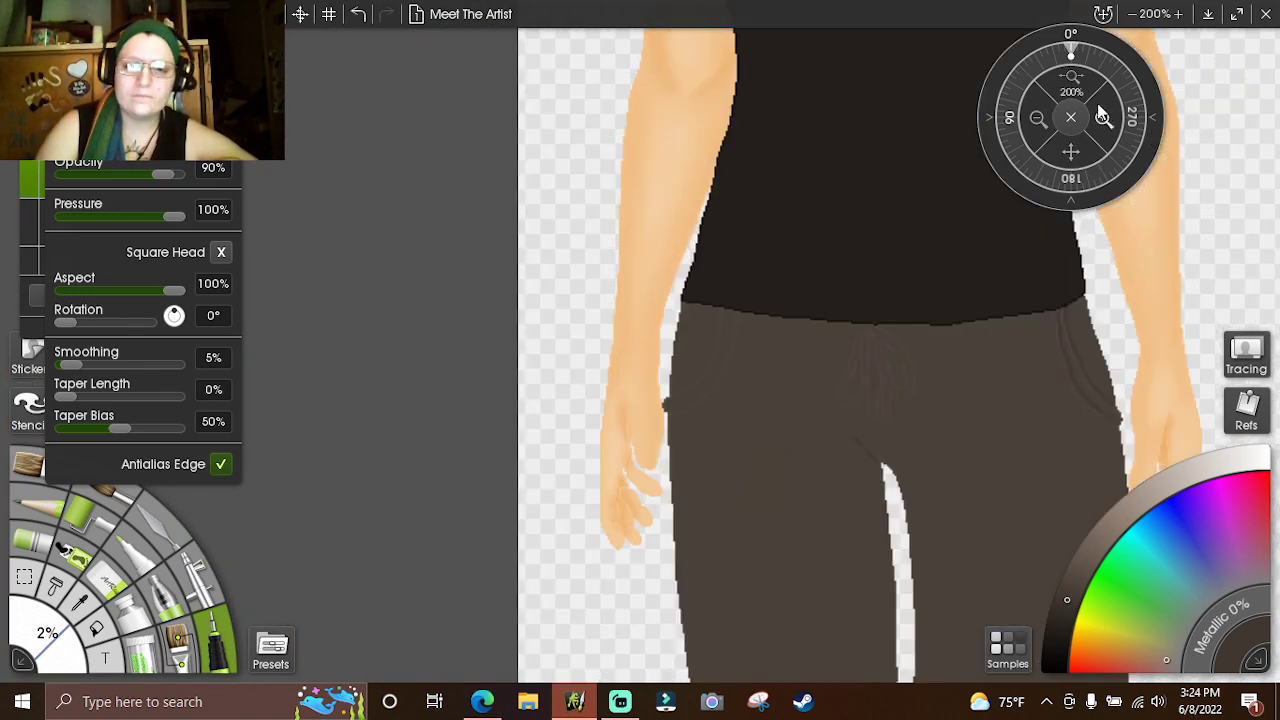
pyautogui.moveTo(1083, 134); pyautogui.dragTo(966, 92)
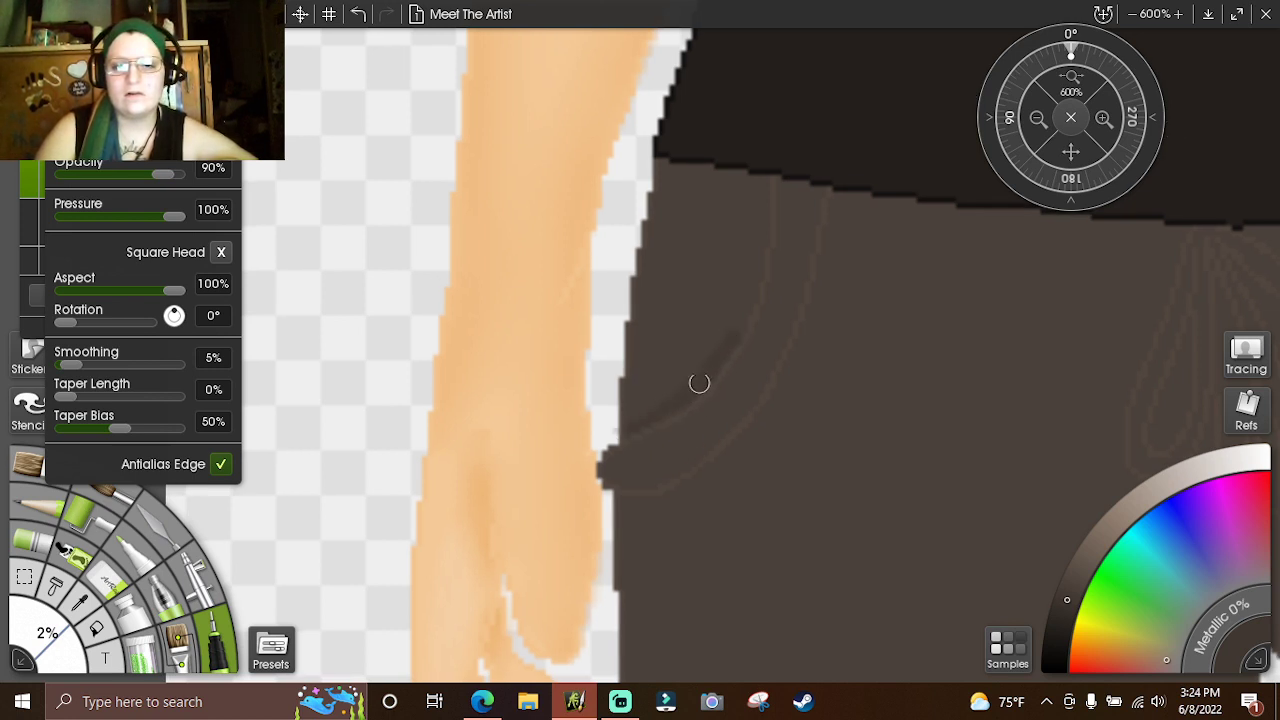
pyautogui.moveTo(700, 380)
pyautogui.mouseDown()
pyautogui.moveTo(753, 276)
pyautogui.moveTo(739, 321)
pyautogui.moveTo(756, 287)
pyautogui.moveTo(760, 178)
pyautogui.mouseUp()
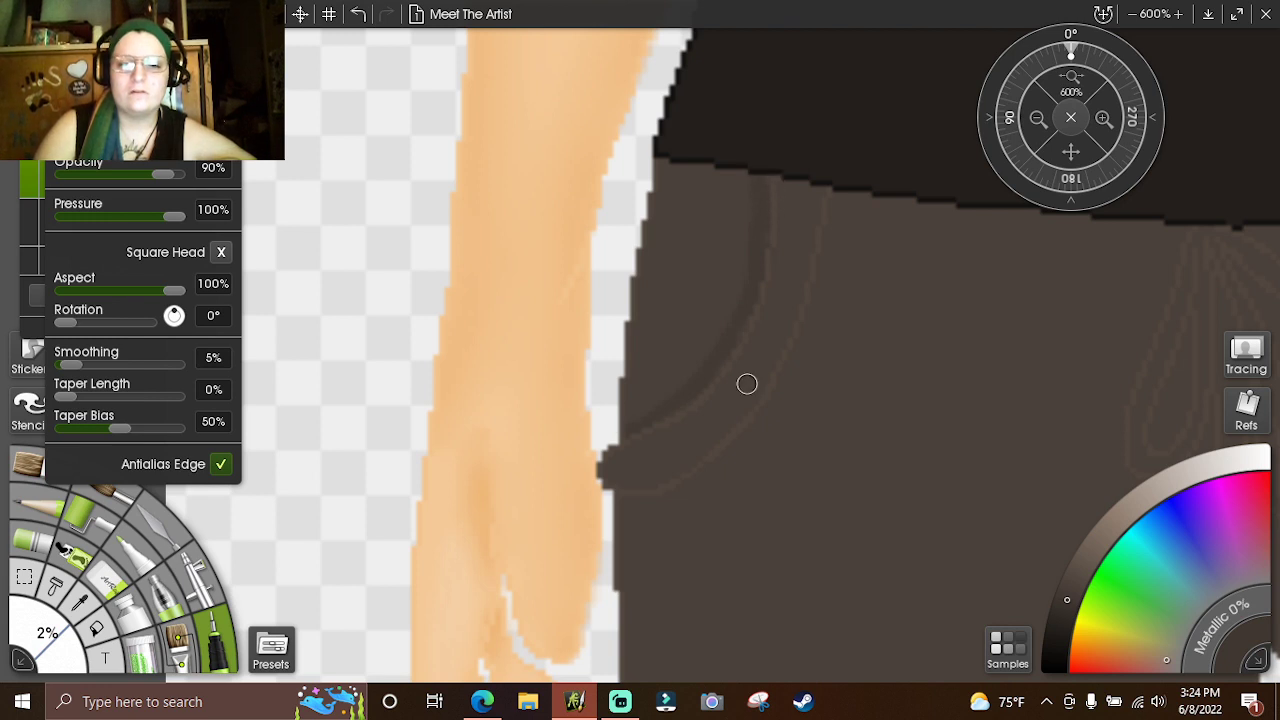
pyautogui.moveTo(654, 470)
pyautogui.mouseDown()
pyautogui.moveTo(608, 466)
pyautogui.moveTo(646, 477)
pyautogui.moveTo(679, 467)
pyautogui.mouseUp()
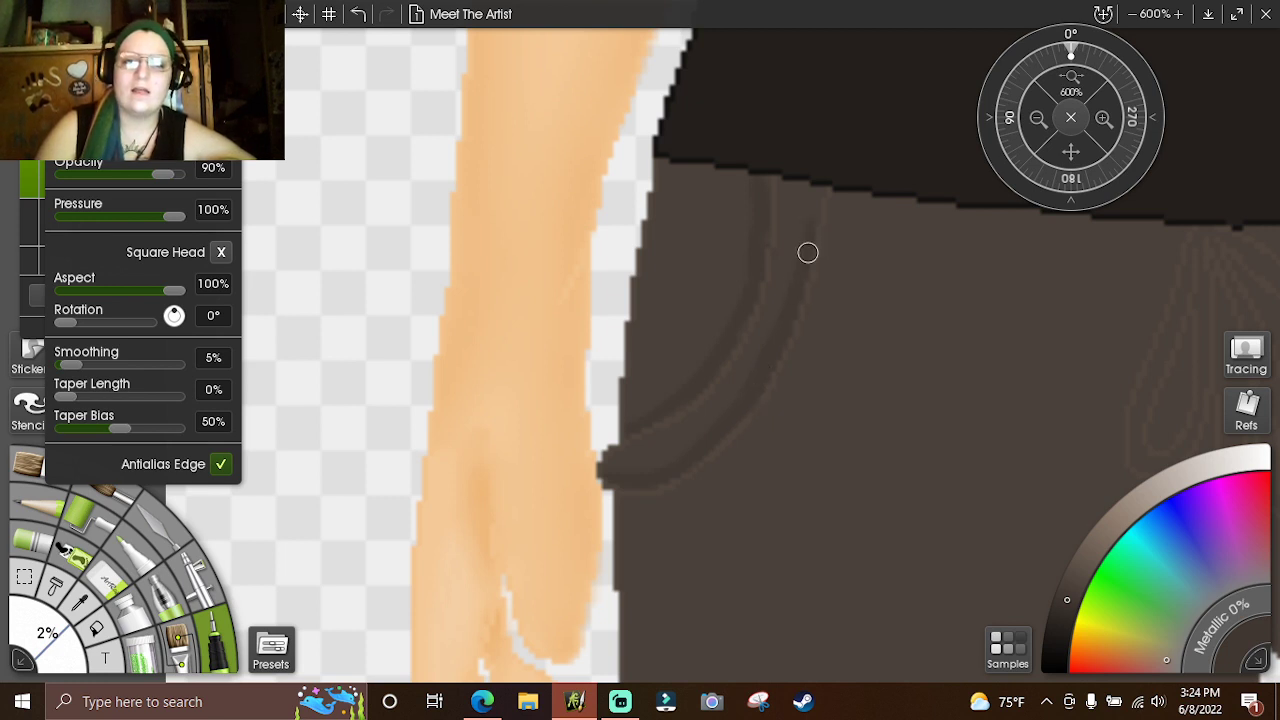
# - Shade the inner areas of both pockets with the ink pen at 5% size and 45% opacity
pyautogui.click(1035, 117)
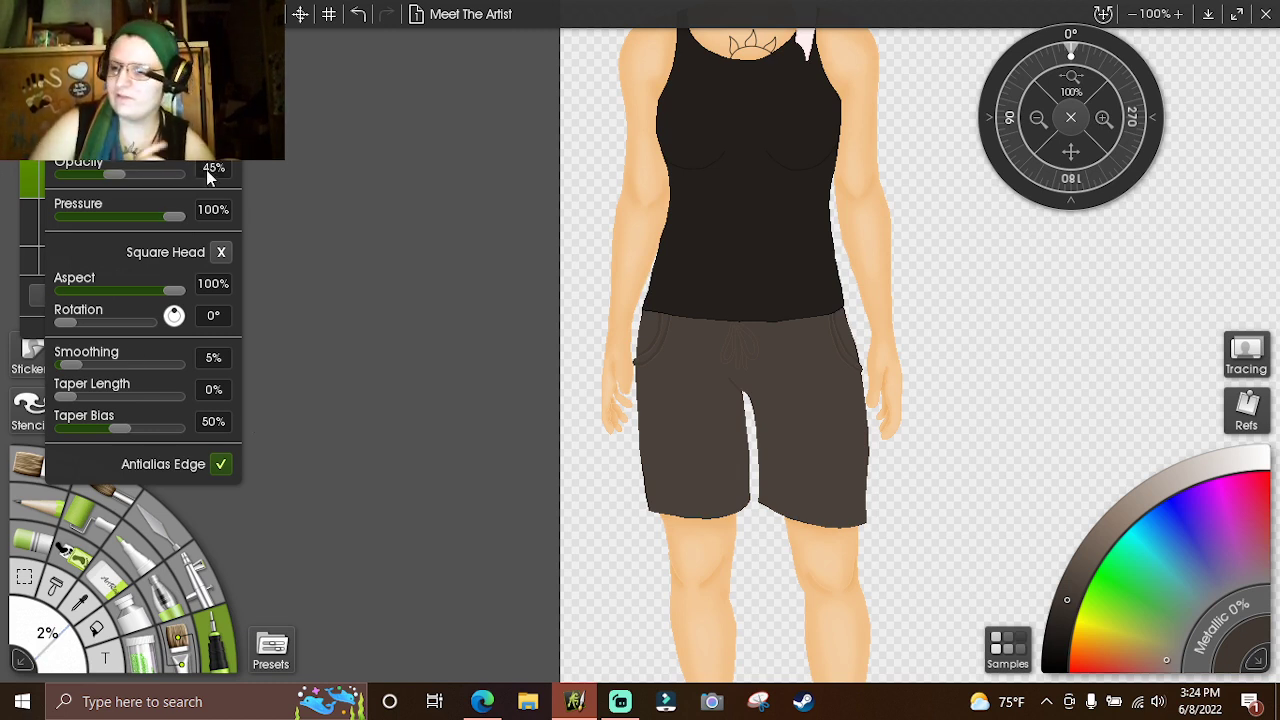
pyautogui.click(57, 647)
pyautogui.write('5')
pyautogui.press('Return')
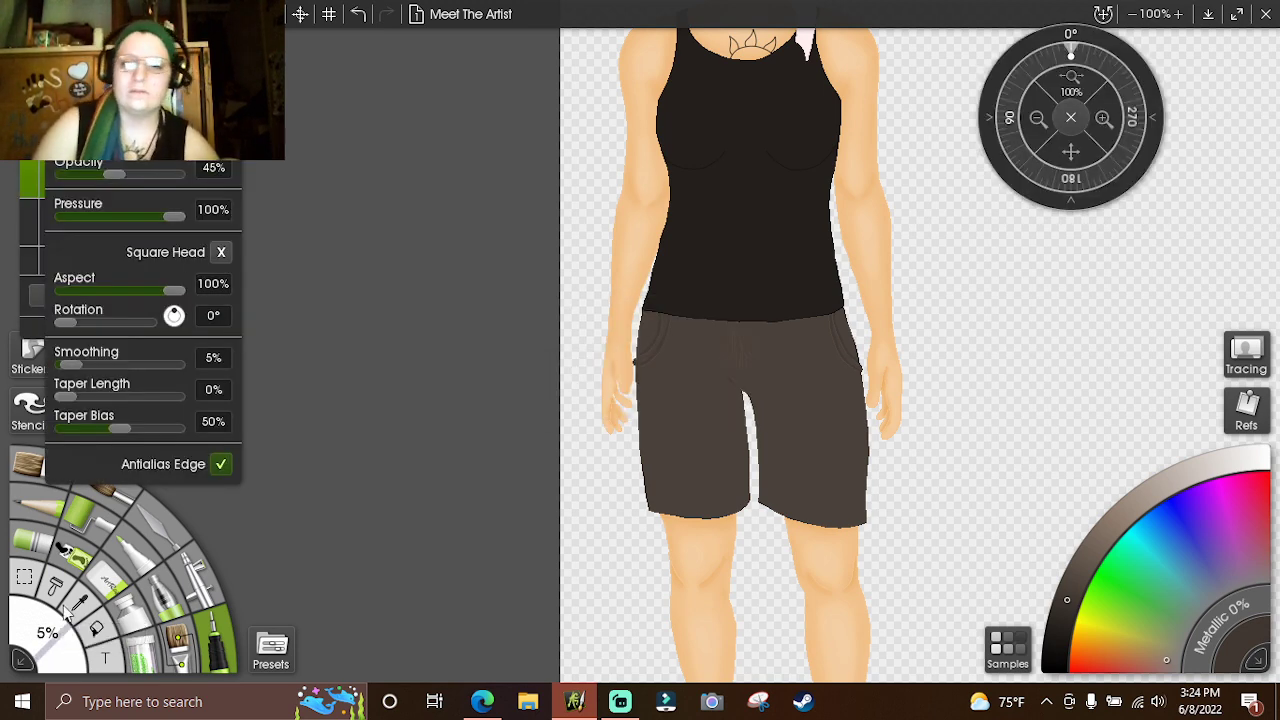
pyautogui.click(1103, 118)
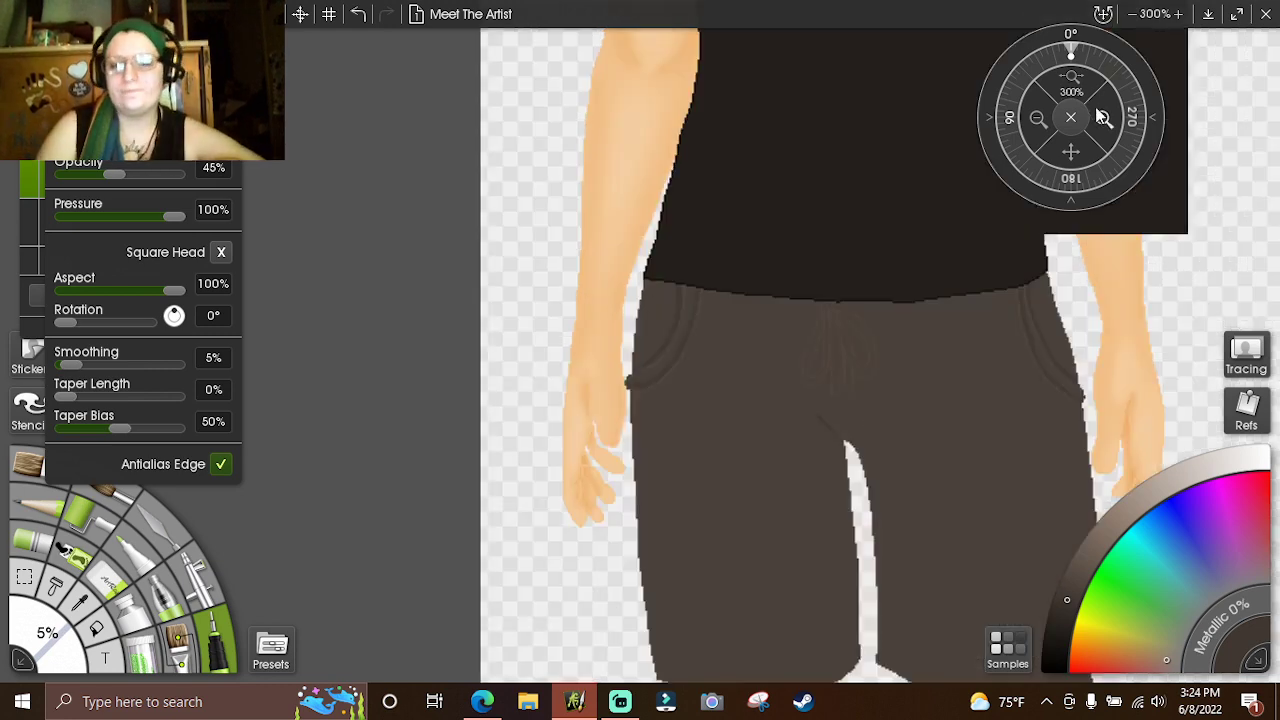
pyautogui.click(1103, 118)
pyautogui.click(1103, 118)
pyautogui.moveTo(1088, 155); pyautogui.dragTo(634, 294)
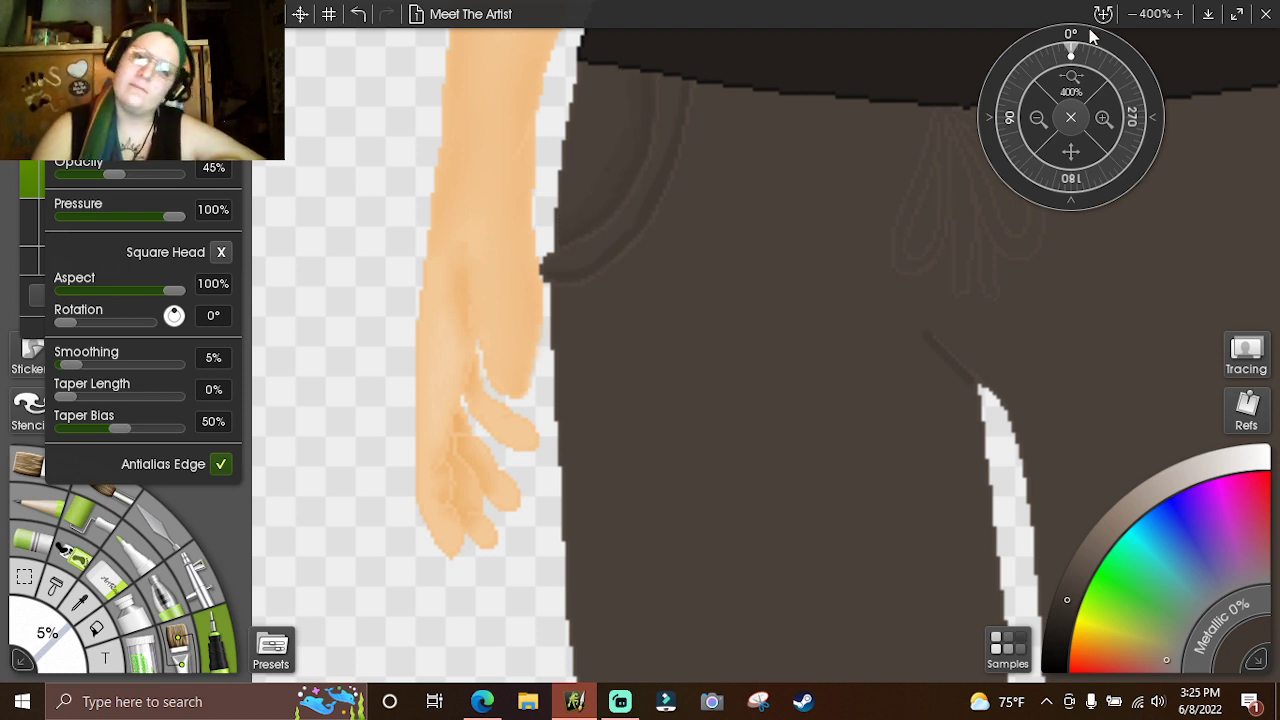
pyautogui.moveTo(1070, 150); pyautogui.dragTo(274, 240)
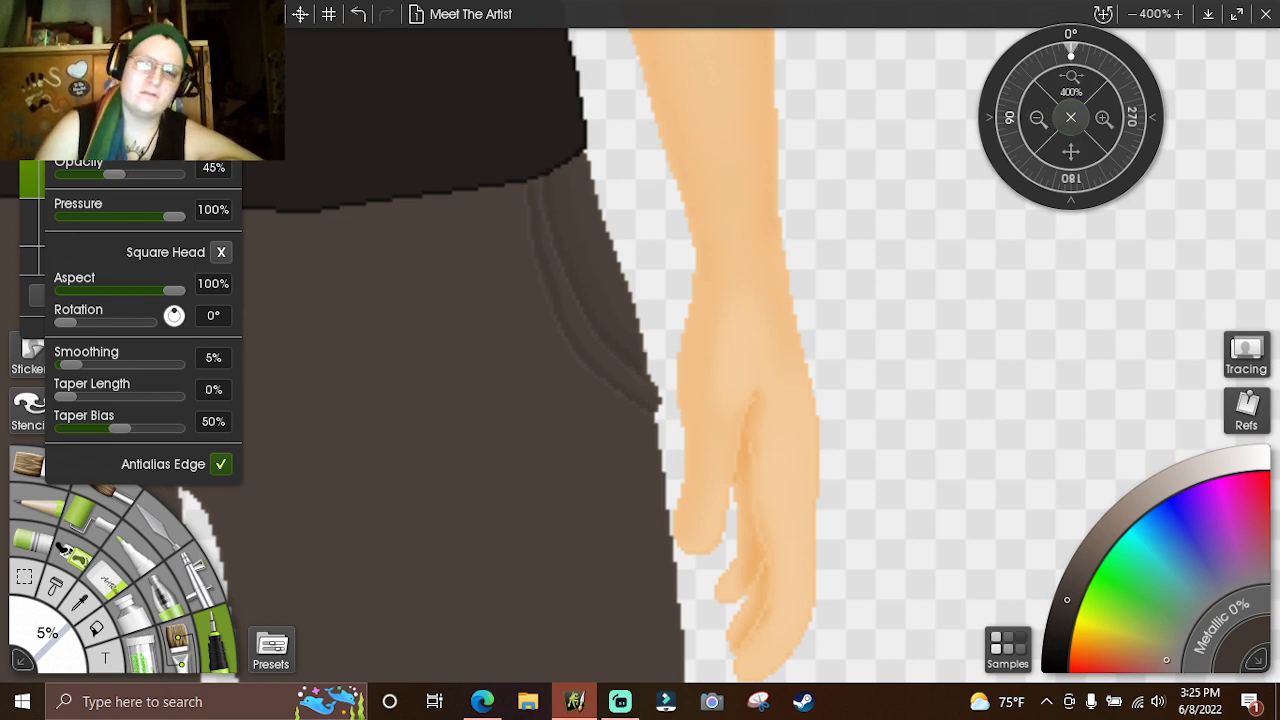
# - Shade the top of the shorts beneath the shirt hem and soften the crotch crease with wider 5% strokes
pyautogui.moveTo(1077, 152); pyautogui.dragTo(1157, 163)
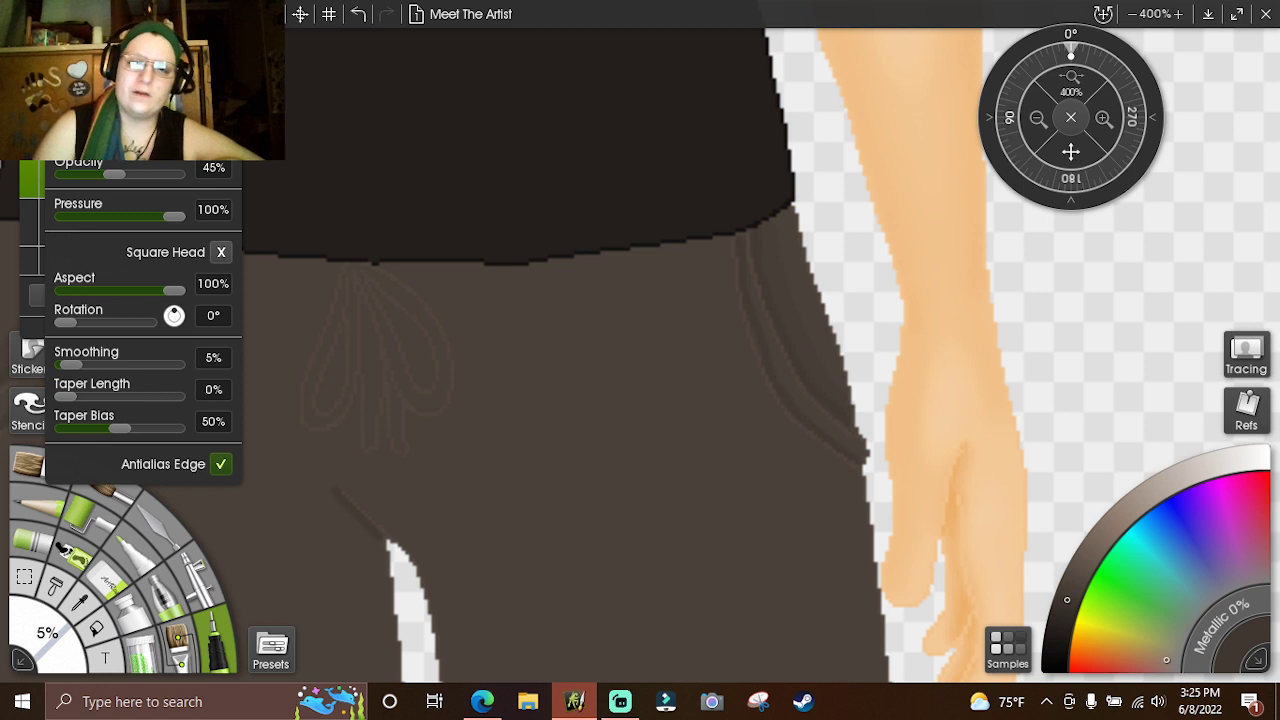
pyautogui.moveTo(1070, 152); pyautogui.dragTo(1270, 162)
pyautogui.moveTo(1117, 147)
pyautogui.mouseDown()
pyautogui.moveTo(1203, 134)
pyautogui.moveTo(1187, 144)
pyautogui.mouseUp()
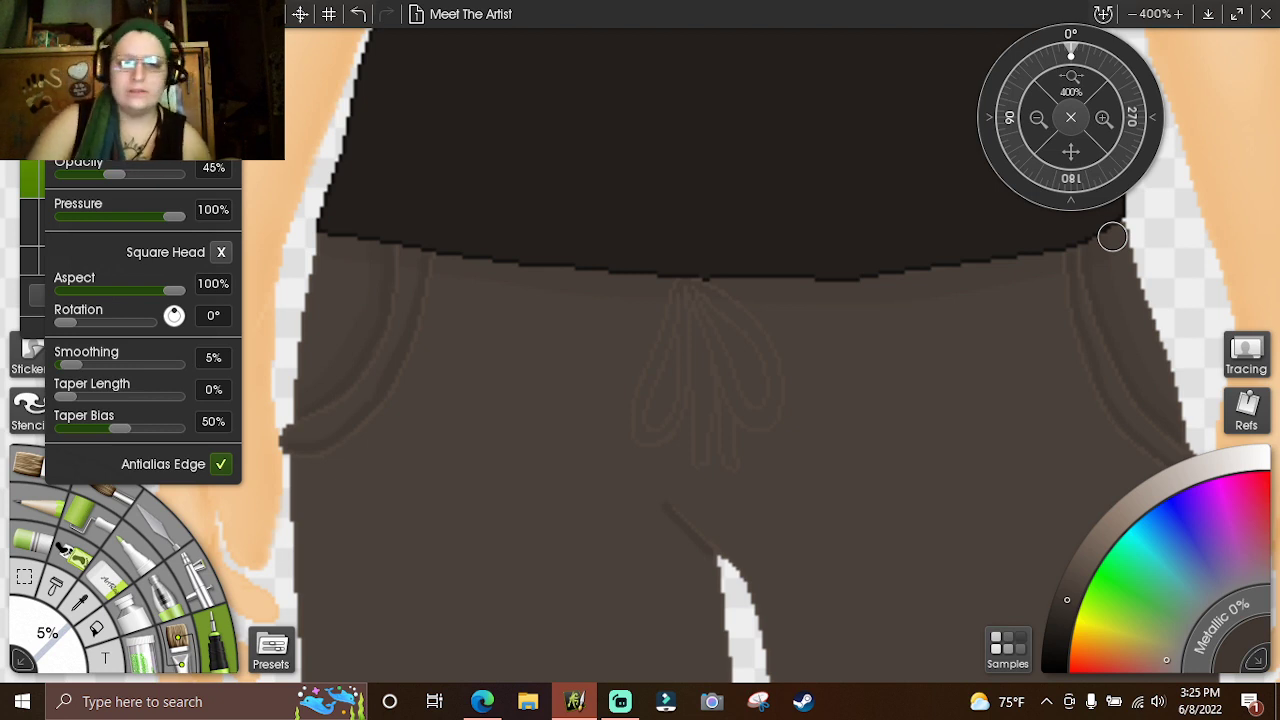
pyautogui.moveTo(1143, 198); pyautogui.dragTo(1145, 203)
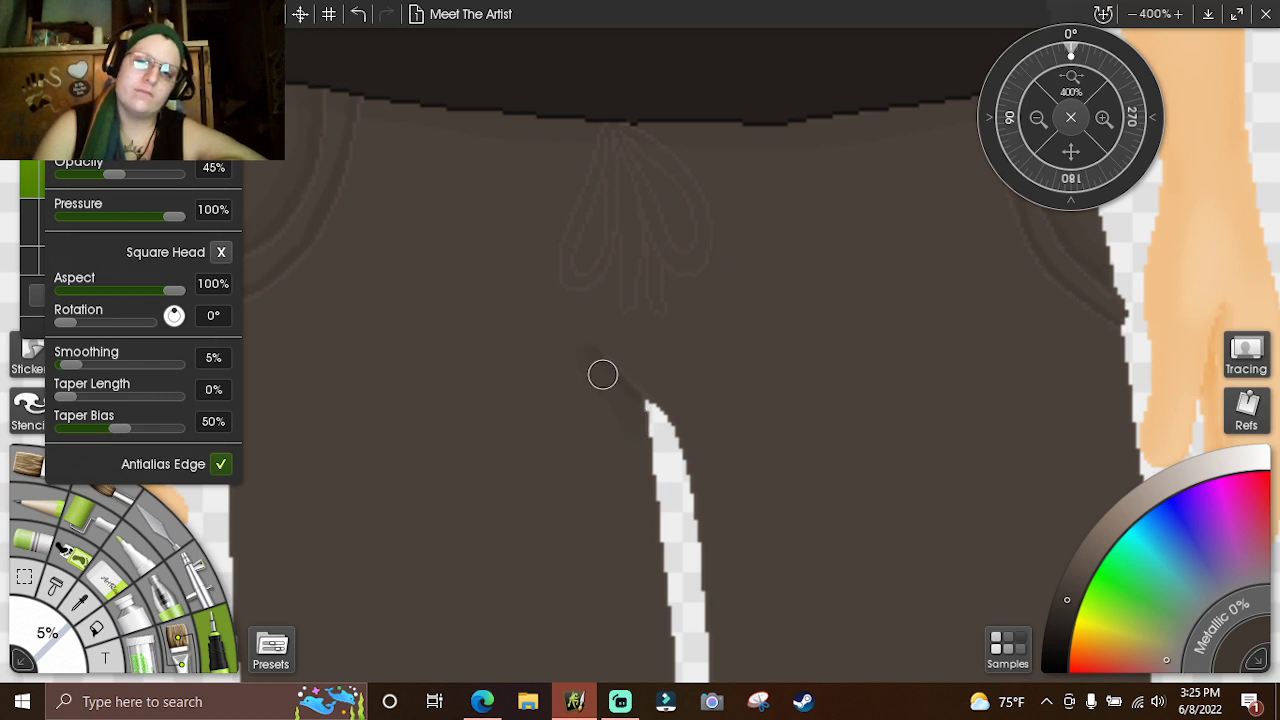
# - Shade the outer and inner edges of both shorts legs and around the crotch with the ink pen at 8% size
pyautogui.moveTo(1072, 150); pyautogui.dragTo(1055, 56)
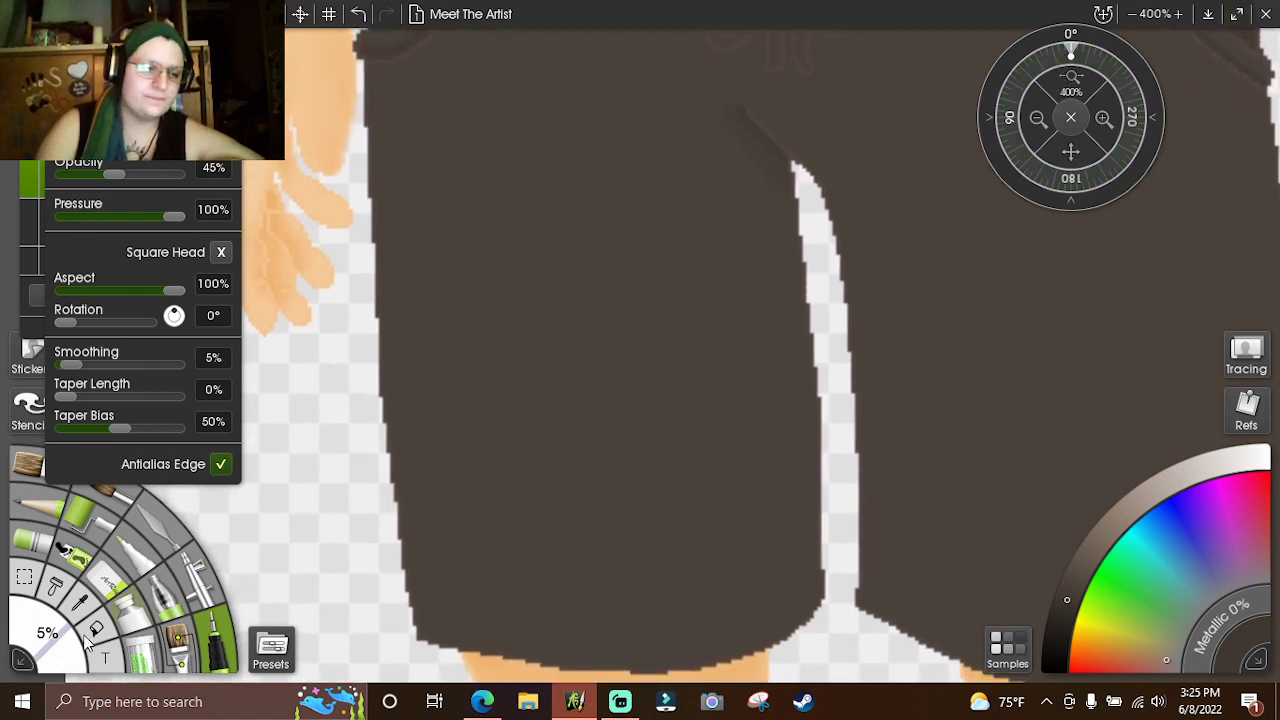
pyautogui.click(48, 634)
pyautogui.write('8')
pyautogui.press('Return')
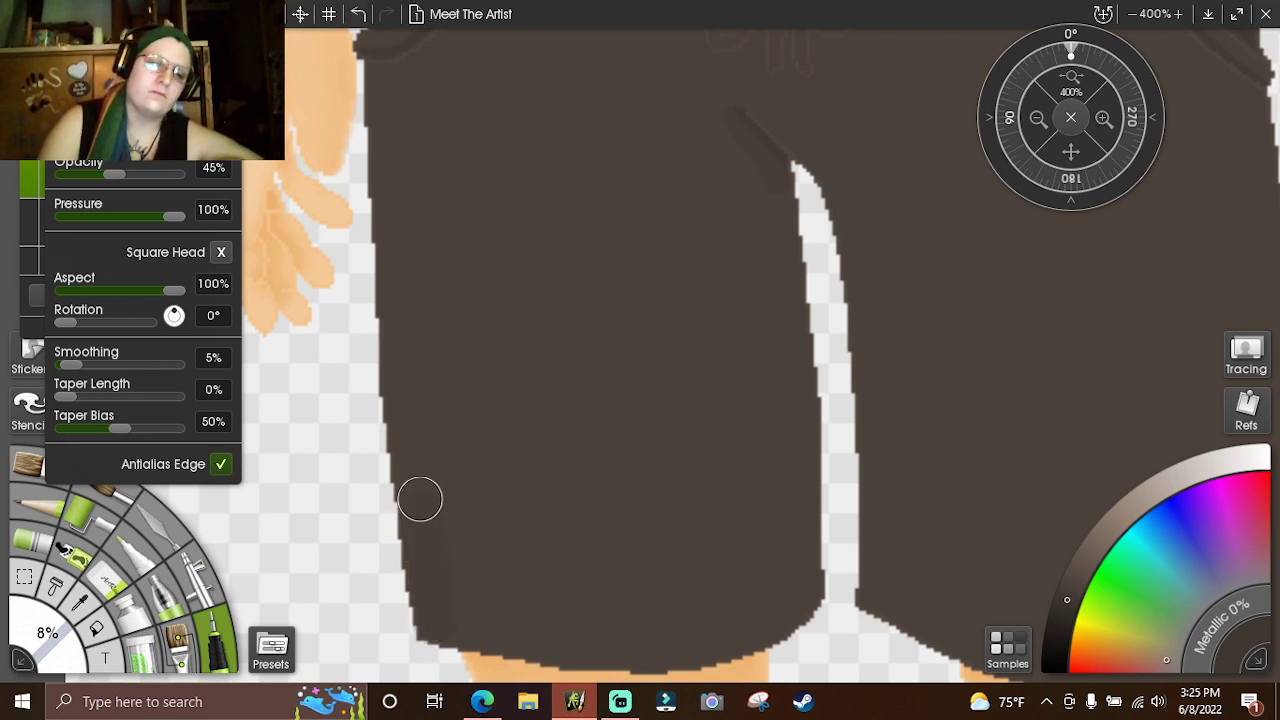
pyautogui.moveTo(418, 474); pyautogui.dragTo(391, 78)
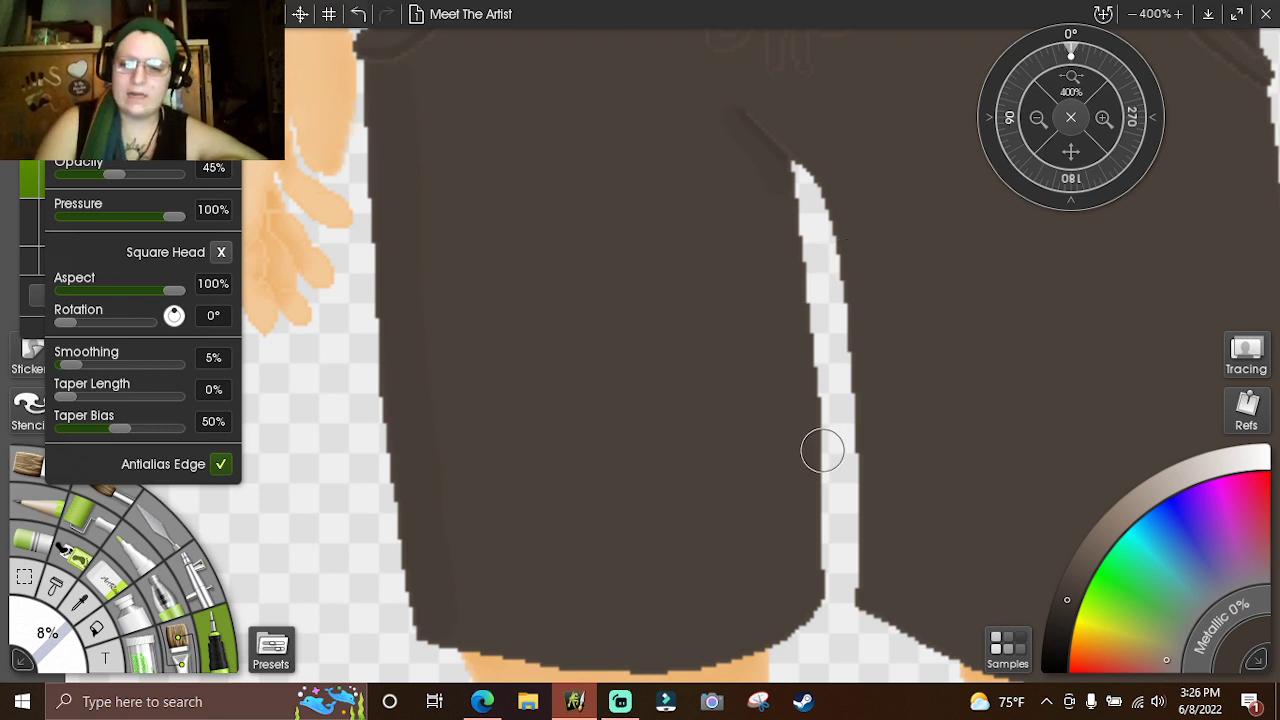
pyautogui.moveTo(802, 598)
pyautogui.mouseDown()
pyautogui.moveTo(786, 309)
pyautogui.moveTo(770, 199)
pyautogui.moveTo(737, 130)
pyautogui.mouseUp()
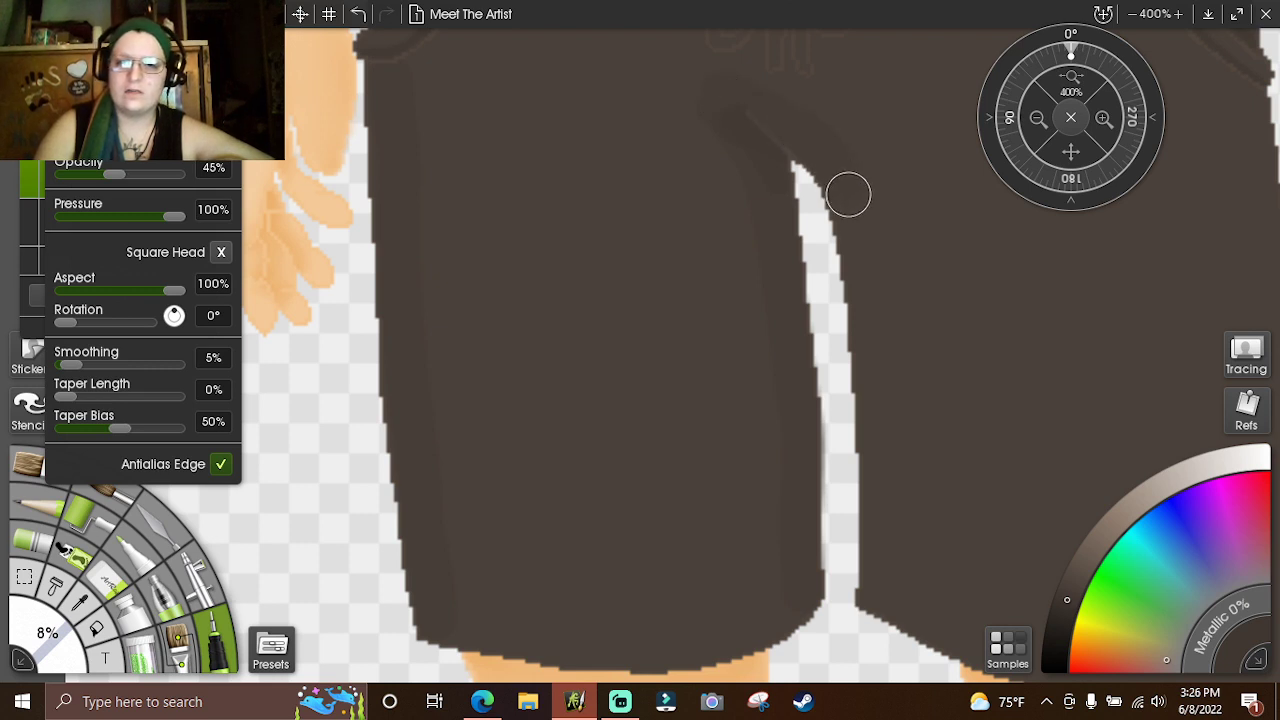
pyautogui.moveTo(862, 246)
pyautogui.mouseDown()
pyautogui.moveTo(880, 377)
pyautogui.moveTo(881, 590)
pyautogui.mouseUp()
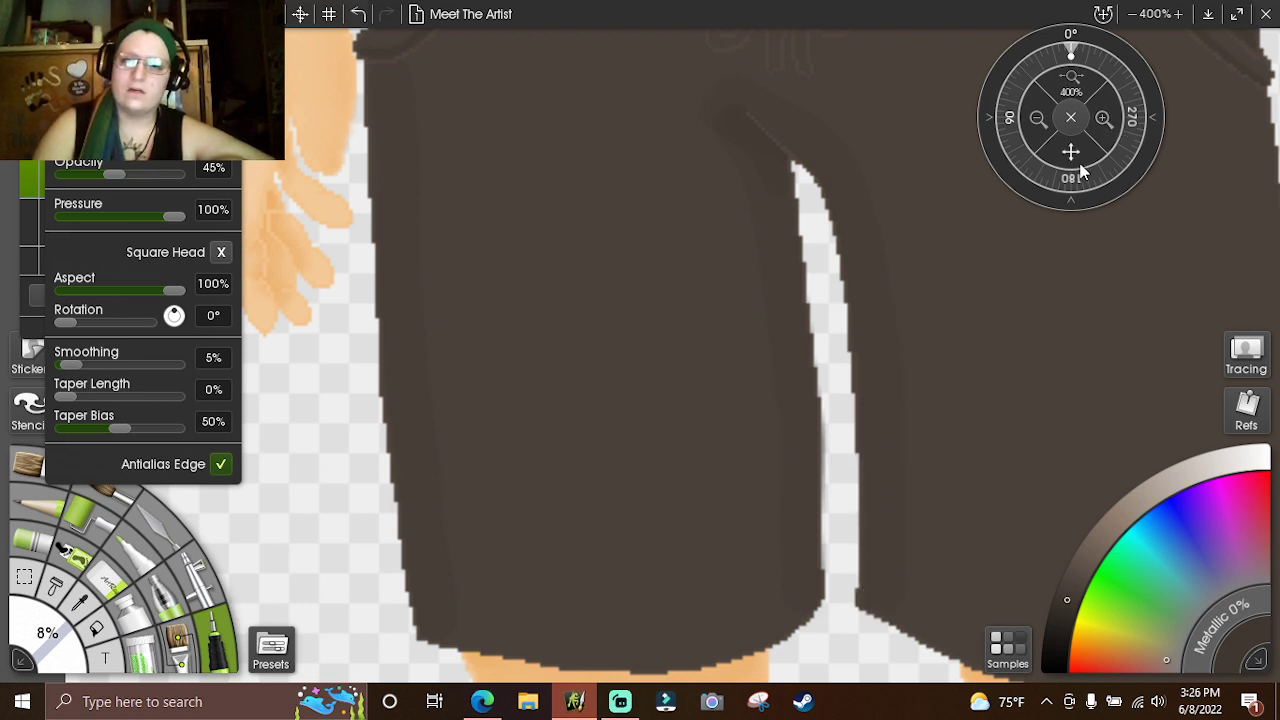
pyautogui.moveTo(1080, 172); pyautogui.dragTo(573, 151)
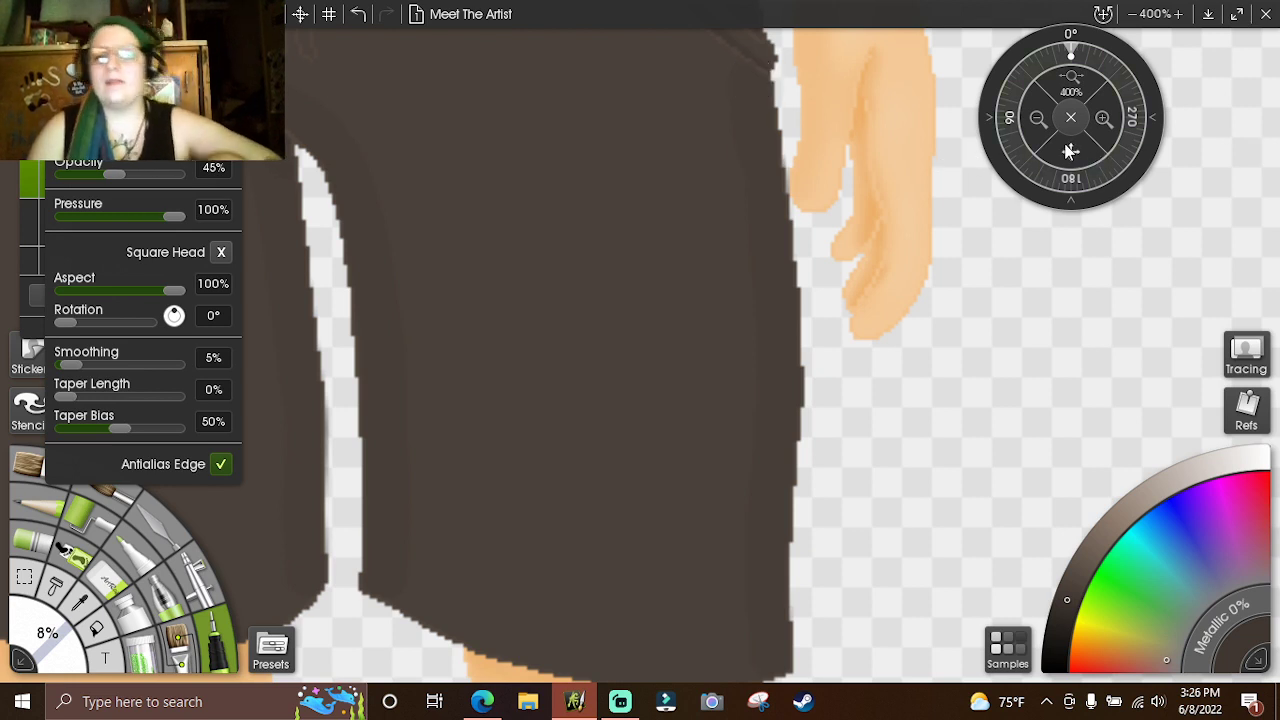
# - Shade around the crotch and along both edges of the character's left shorts leg with the ink pen at 15% size and 30% opacity
pyautogui.moveTo(1070, 150); pyautogui.dragTo(1278, 205)
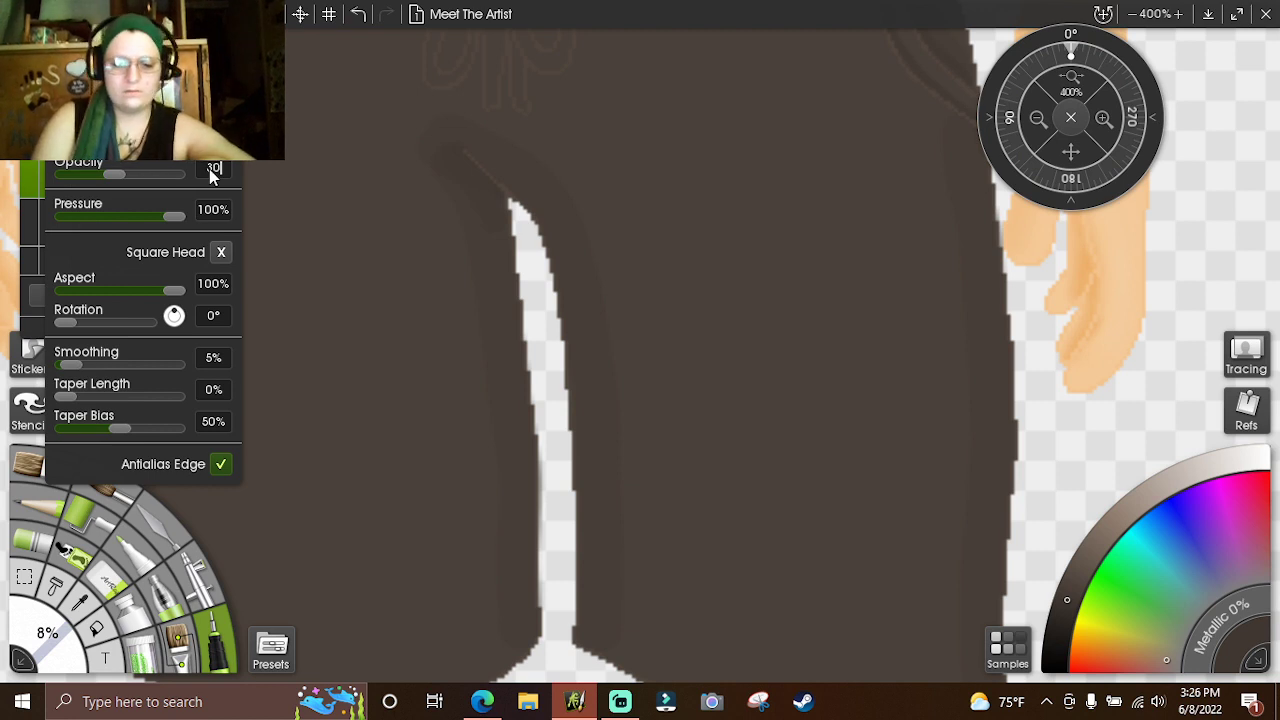
pyautogui.click(55, 645)
pyautogui.write('15')
pyautogui.press('Return')
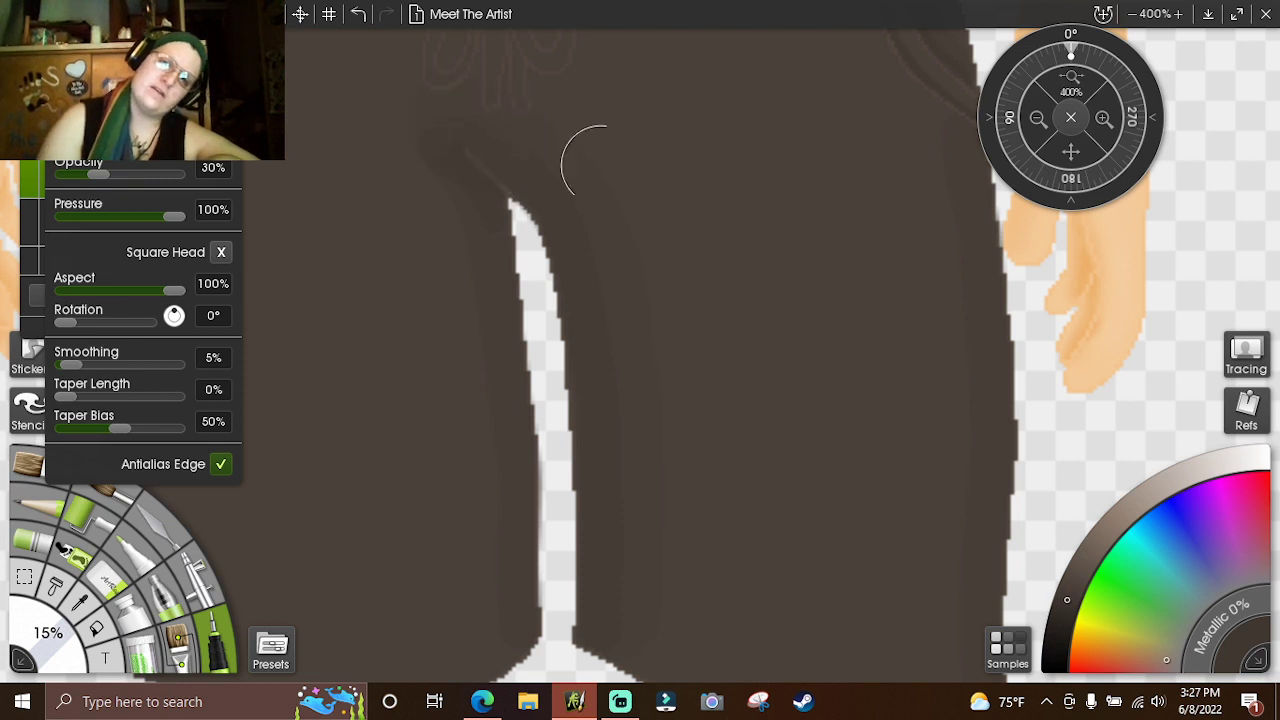
pyautogui.moveTo(1080, 142)
pyautogui.mouseDown()
pyautogui.moveTo(923, 30)
pyautogui.moveTo(823, 28)
pyautogui.mouseUp()
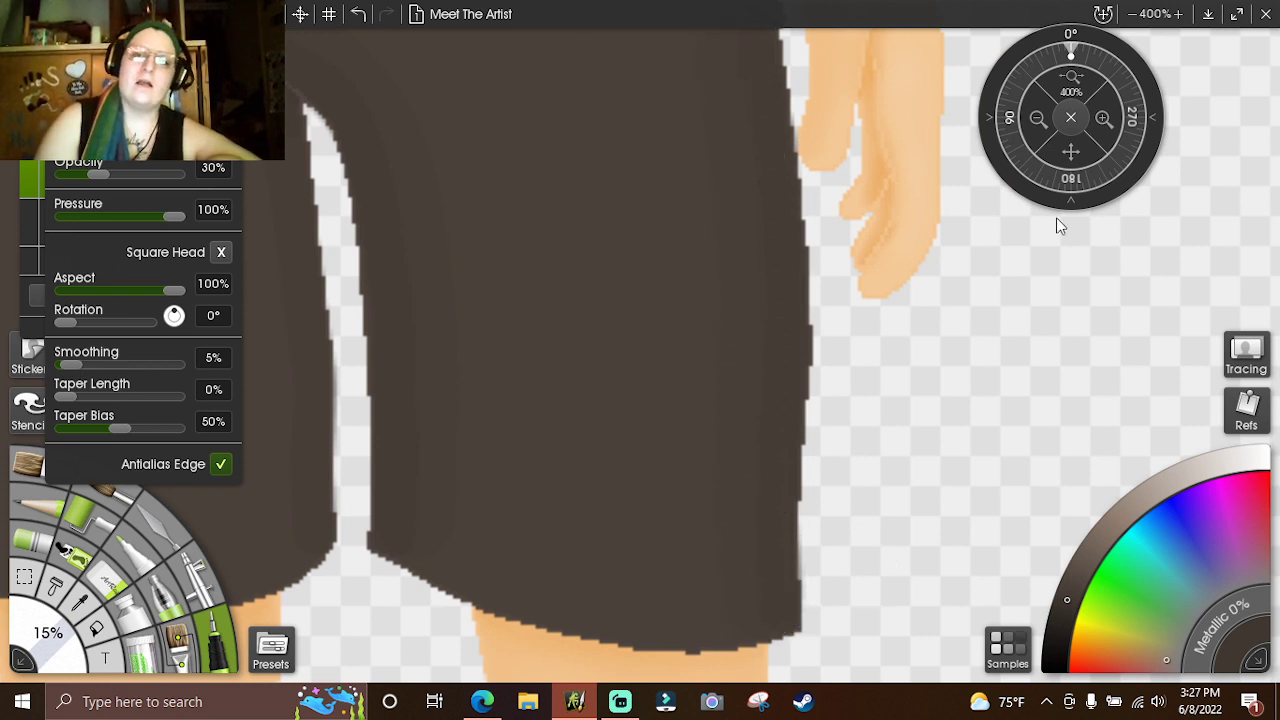
# - Shade across the top of the shorts beneath the shirt hem with the 15% ink pen at 30% opacity
pyautogui.moveTo(1097, 172); pyautogui.dragTo(1146, 460)
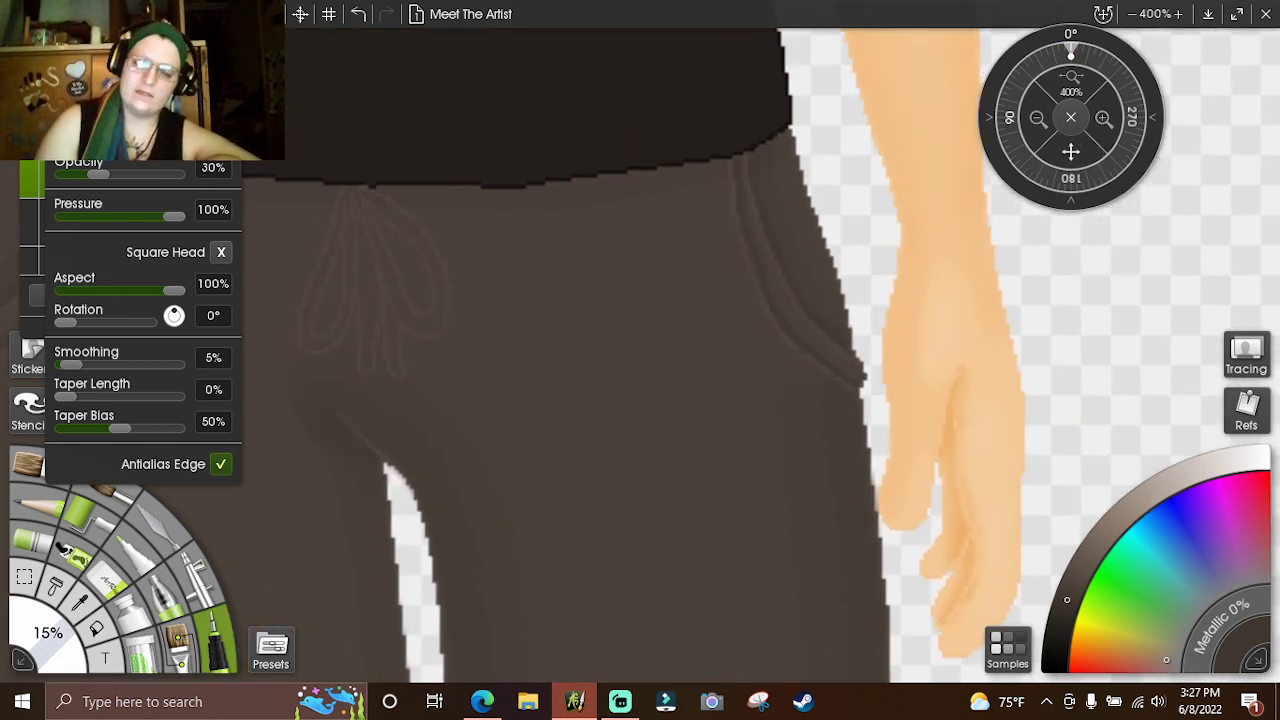
pyautogui.moveTo(1070, 152)
pyautogui.mouseDown()
pyautogui.moveTo(1150, 170)
pyautogui.moveTo(1262, 222)
pyautogui.mouseUp()
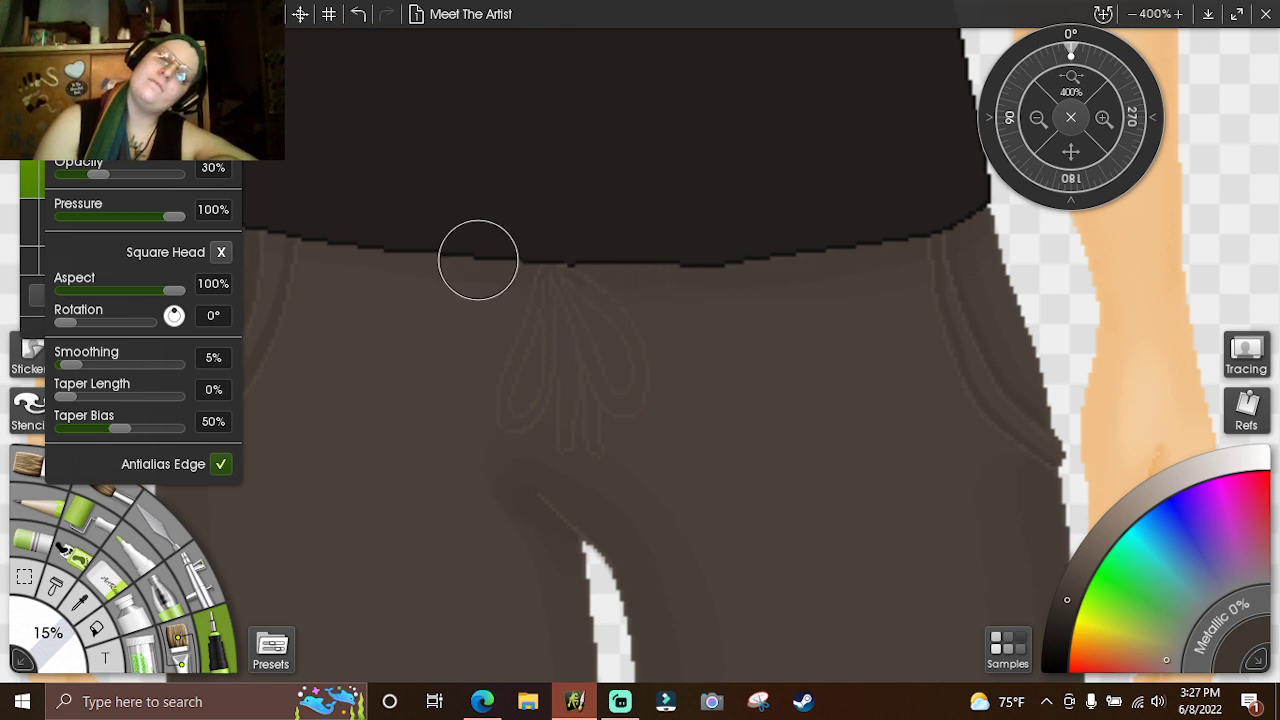
pyautogui.moveTo(257, 229)
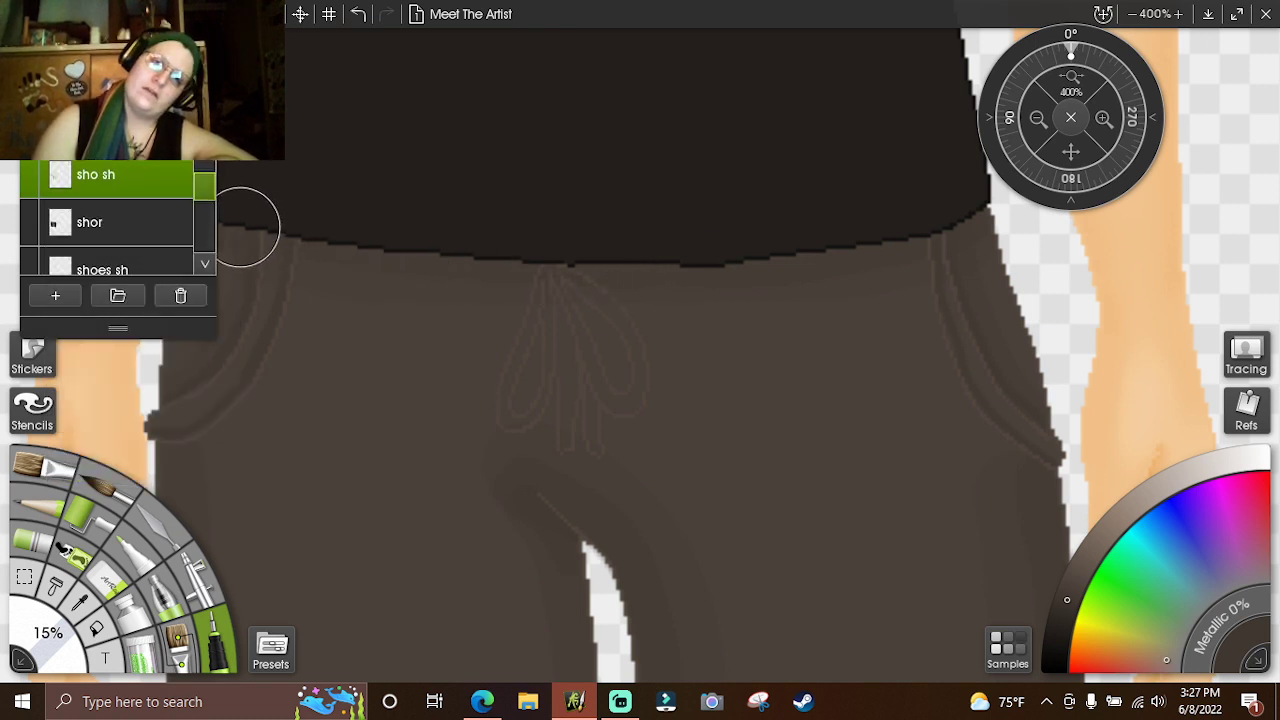
pyautogui.moveTo(246, 227); pyautogui.dragTo(217, 220)
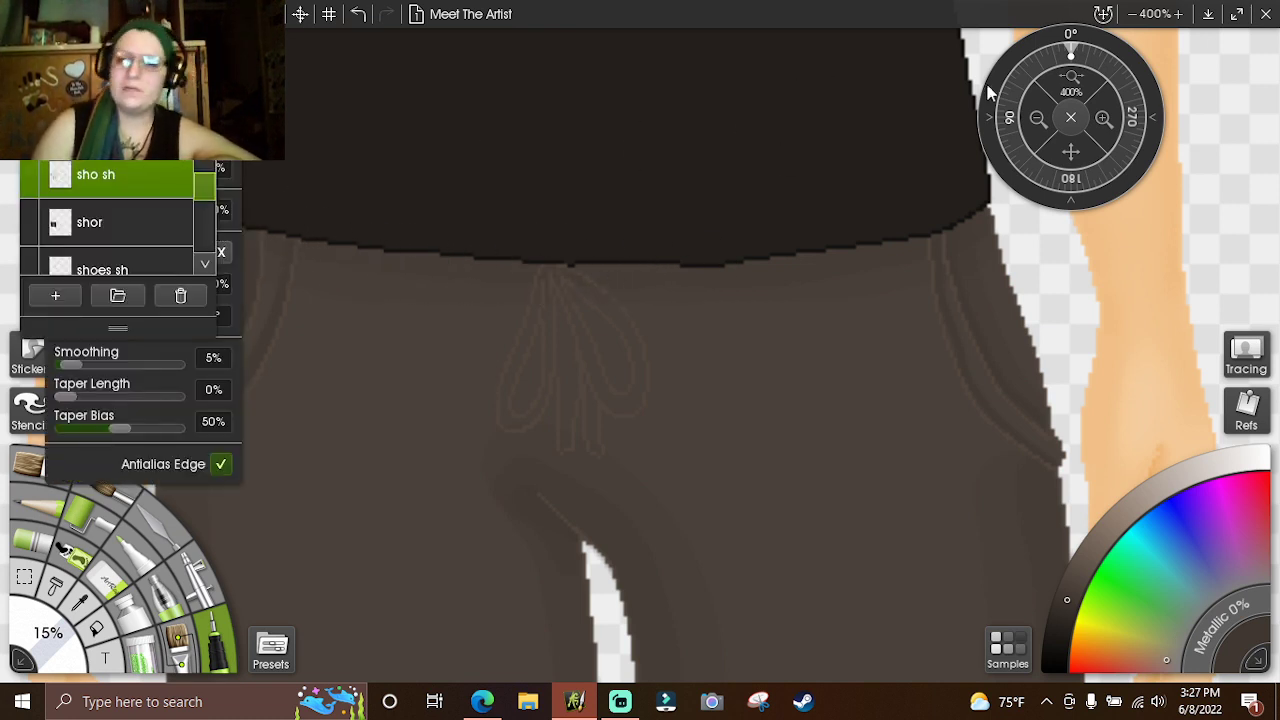
# - Shade the outer and inner edges of the character's right shorts leg with the 15% ink pen and check the whole shorts
pyautogui.moveTo(1063, 170)
pyautogui.mouseDown()
pyautogui.moveTo(1100, 128)
pyautogui.moveTo(1120, 8)
pyautogui.mouseUp()
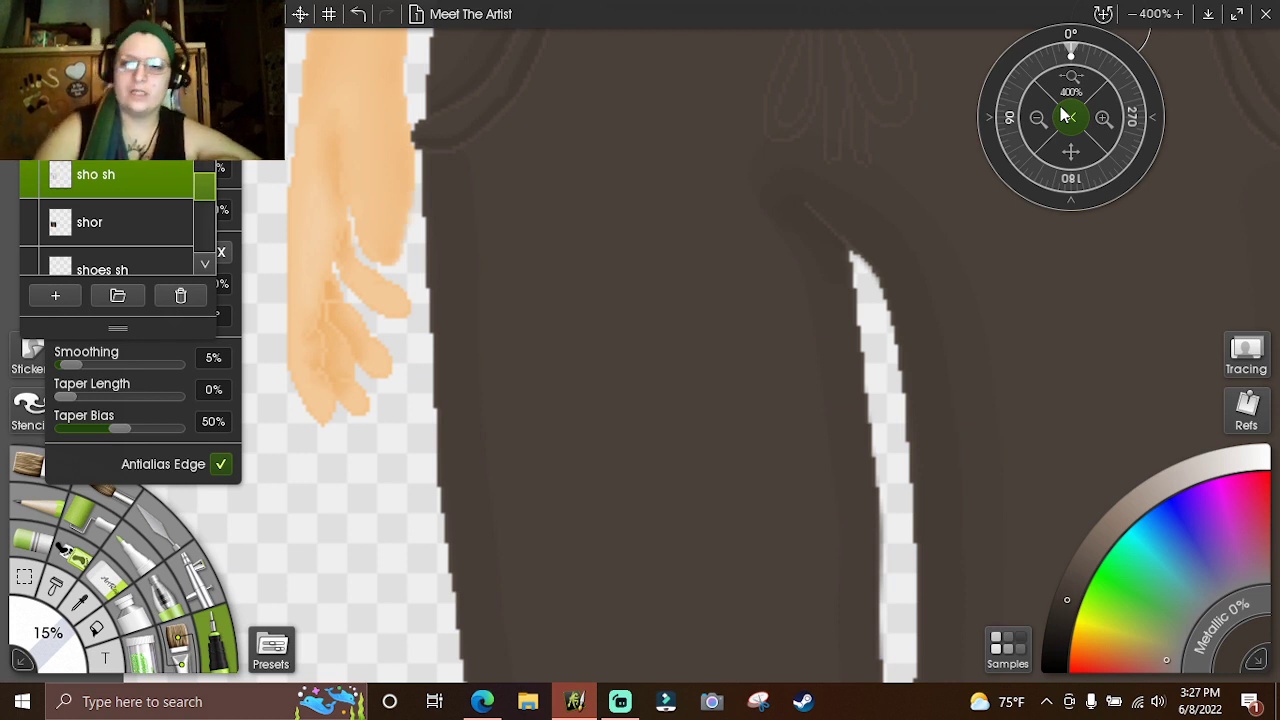
pyautogui.moveTo(1078, 162); pyautogui.dragTo(1010, 60)
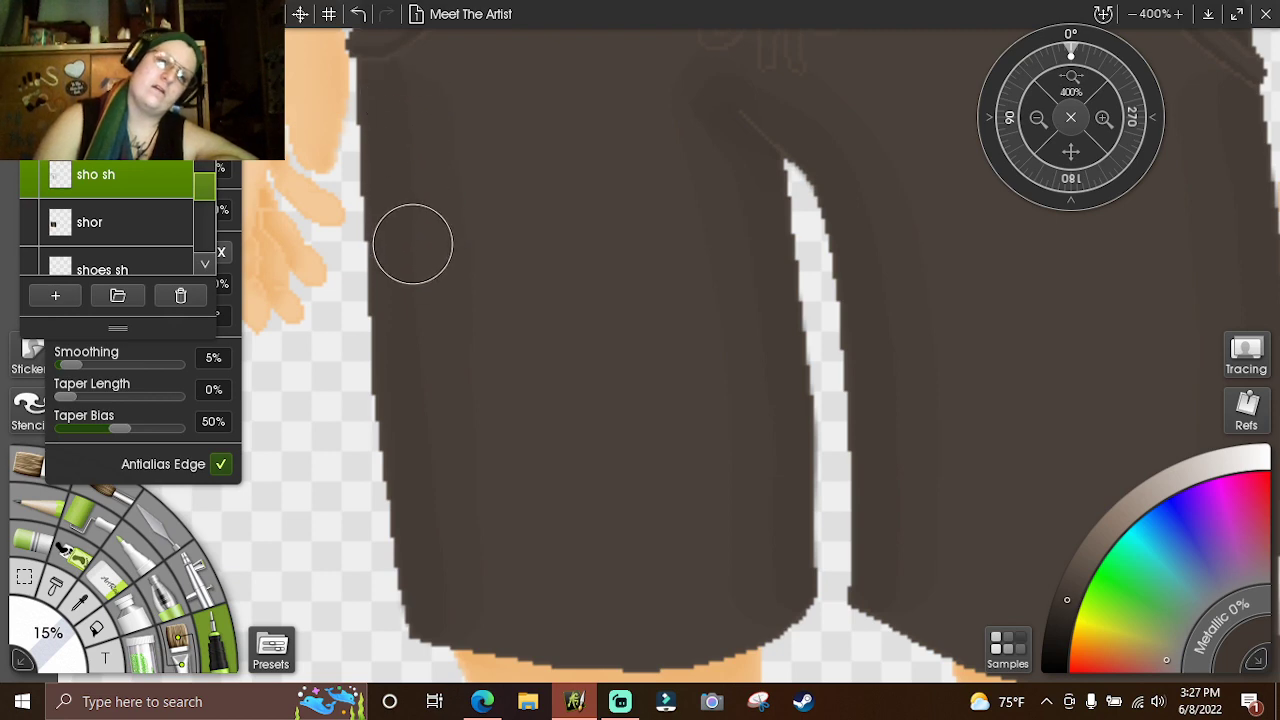
pyautogui.click(1035, 118)
pyautogui.click(1035, 118)
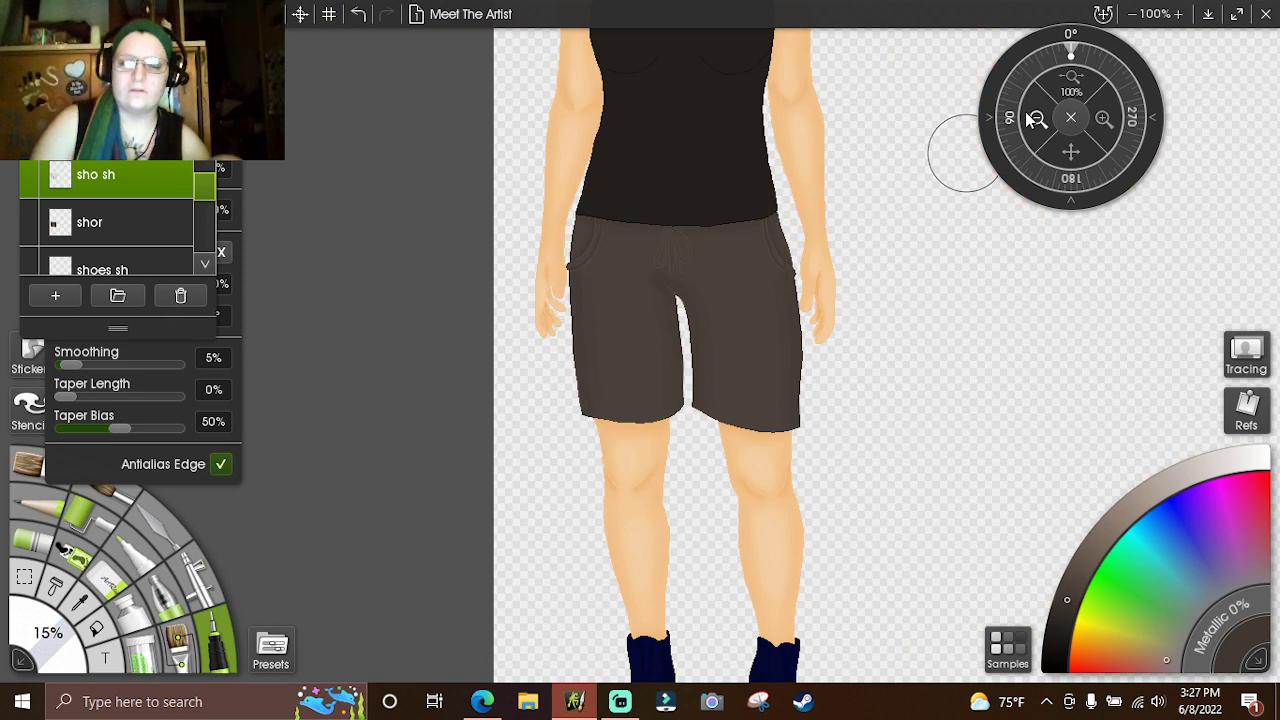
pyautogui.click(1102, 116)
pyautogui.click(1102, 116)
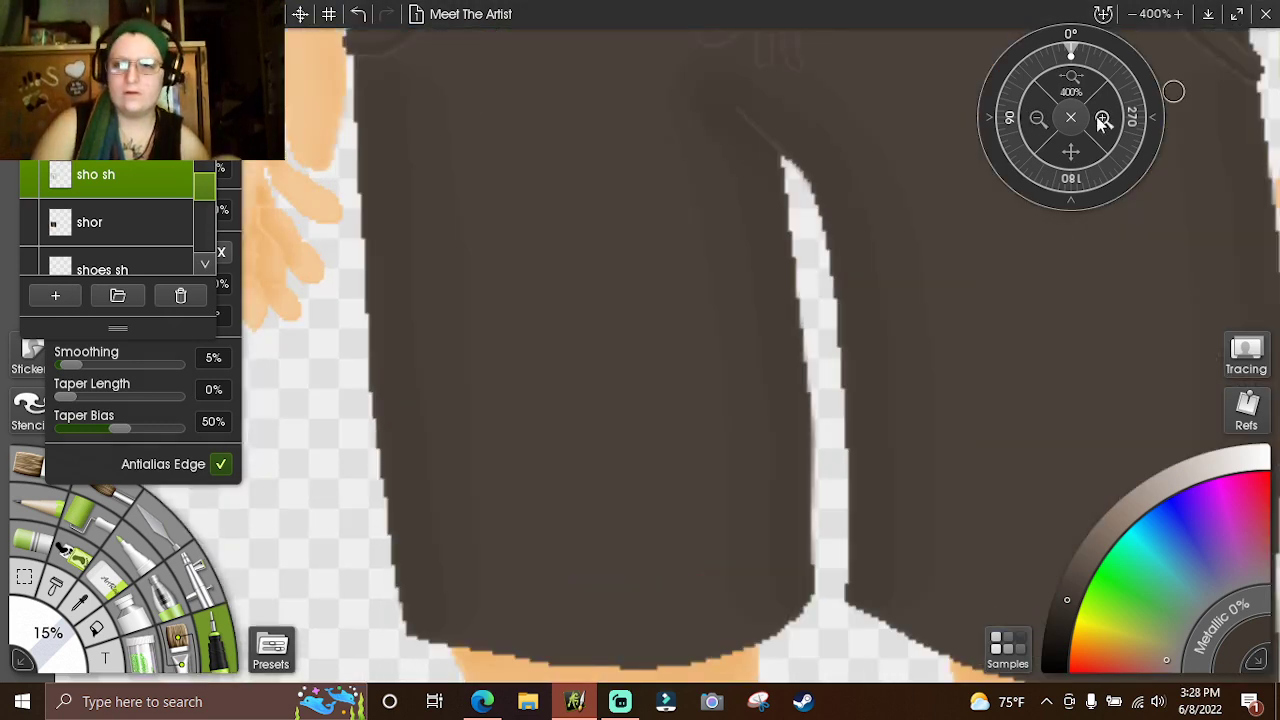
pyautogui.click(1037, 120)
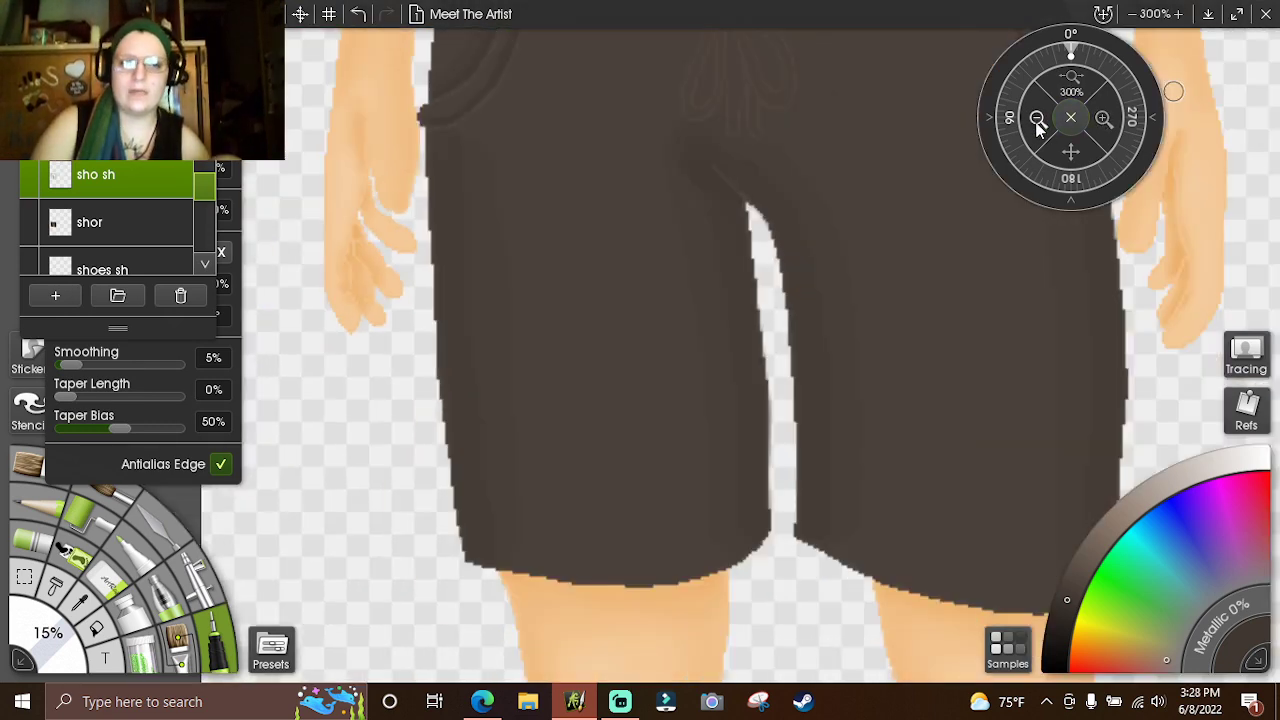
pyautogui.click(1091, 552)
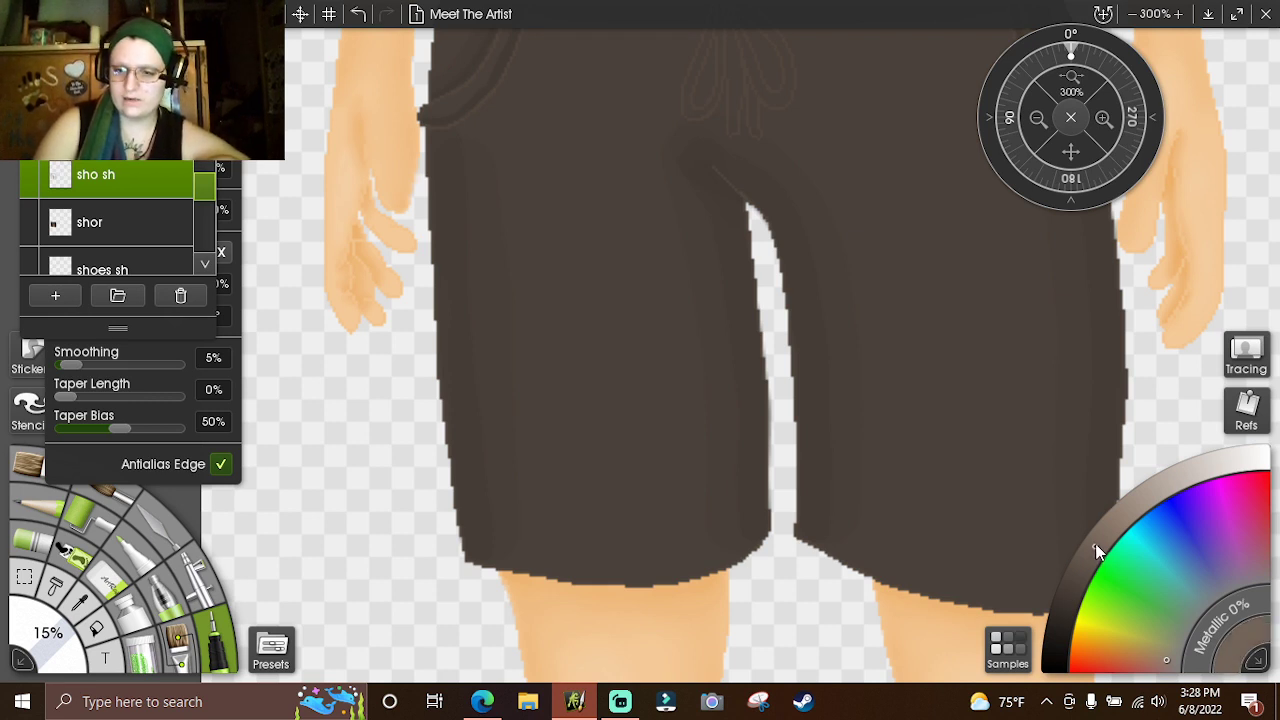
pyautogui.click(1099, 538)
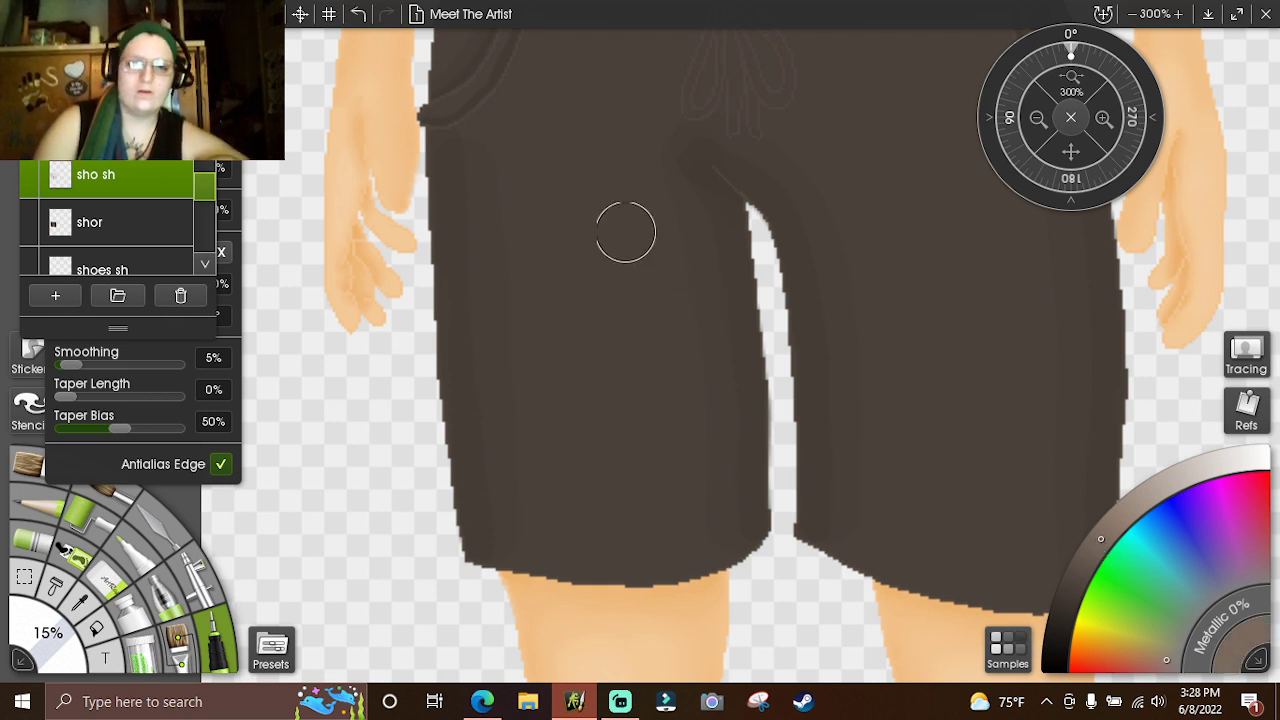
pyautogui.moveTo(579, 210); pyautogui.dragTo(590, 422)
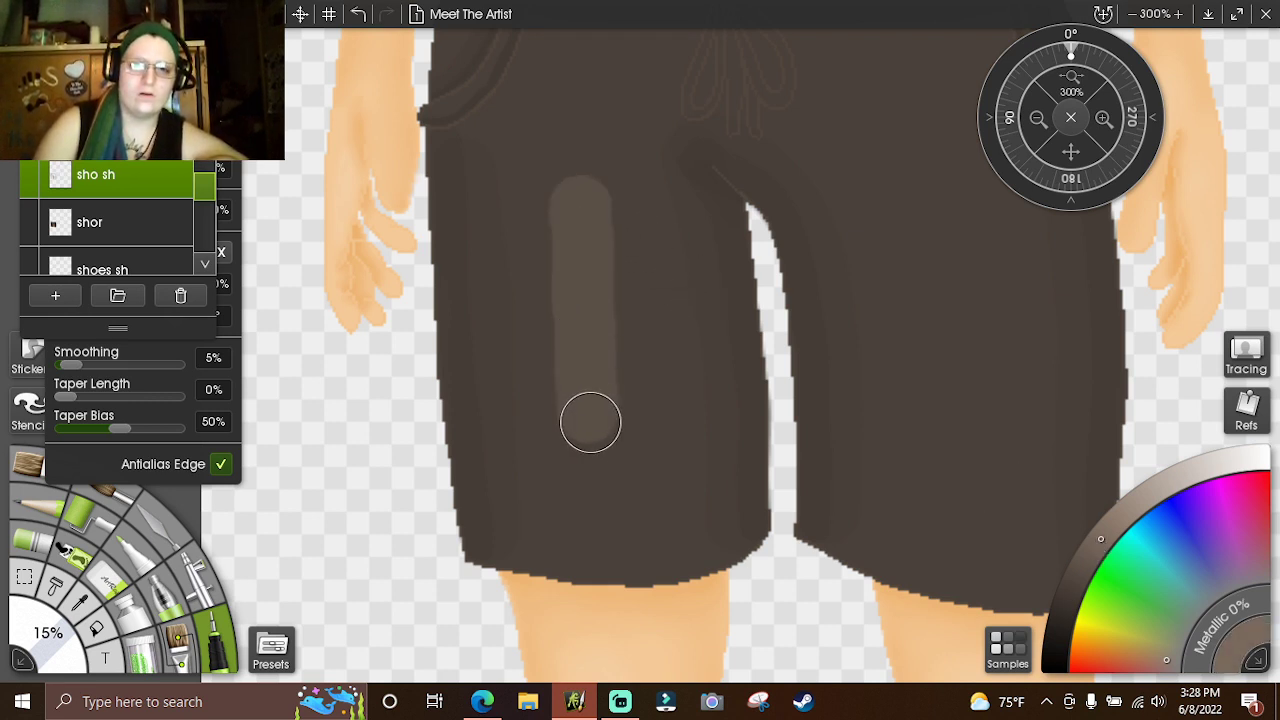
pyautogui.click(358, 14)
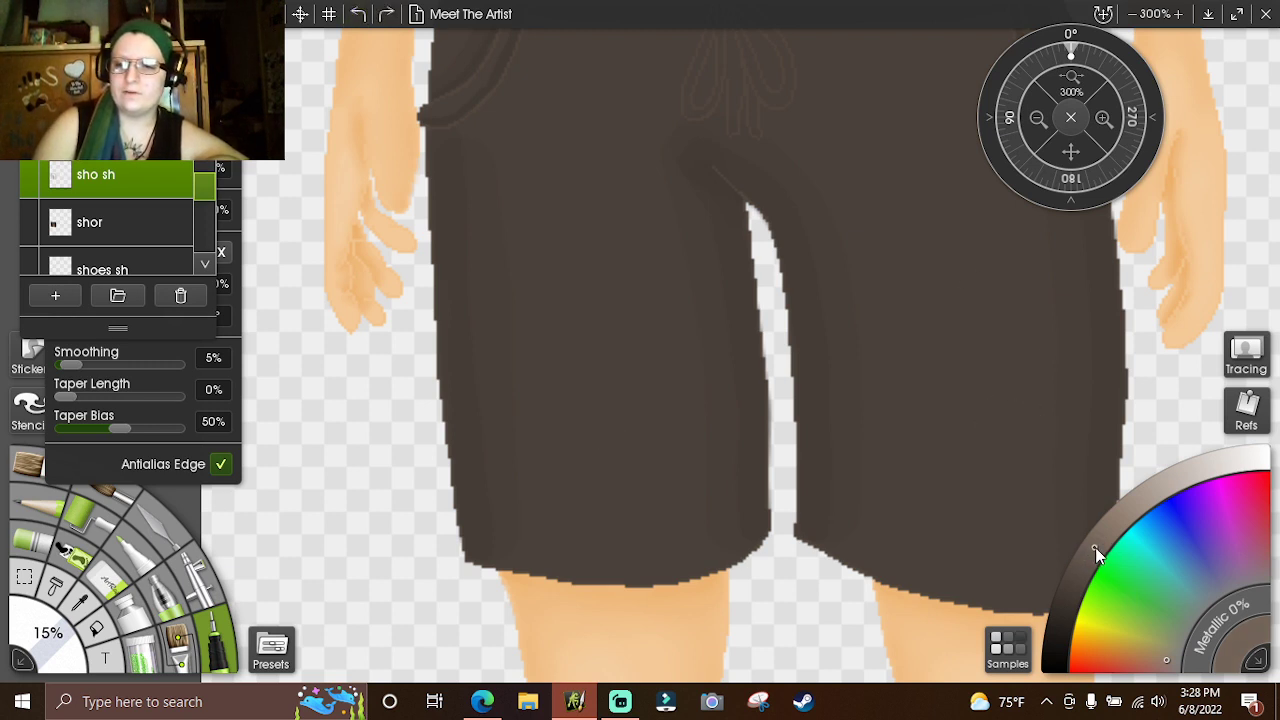
pyautogui.click(1094, 547)
pyautogui.moveTo(585, 190)
pyautogui.mouseDown()
pyautogui.moveTo(588, 378)
pyautogui.moveTo(610, 469)
pyautogui.moveTo(618, 367)
pyautogui.moveTo(586, 205)
pyautogui.moveTo(583, 360)
pyautogui.moveTo(614, 480)
pyautogui.moveTo(629, 380)
pyautogui.moveTo(598, 227)
pyautogui.mouseUp()
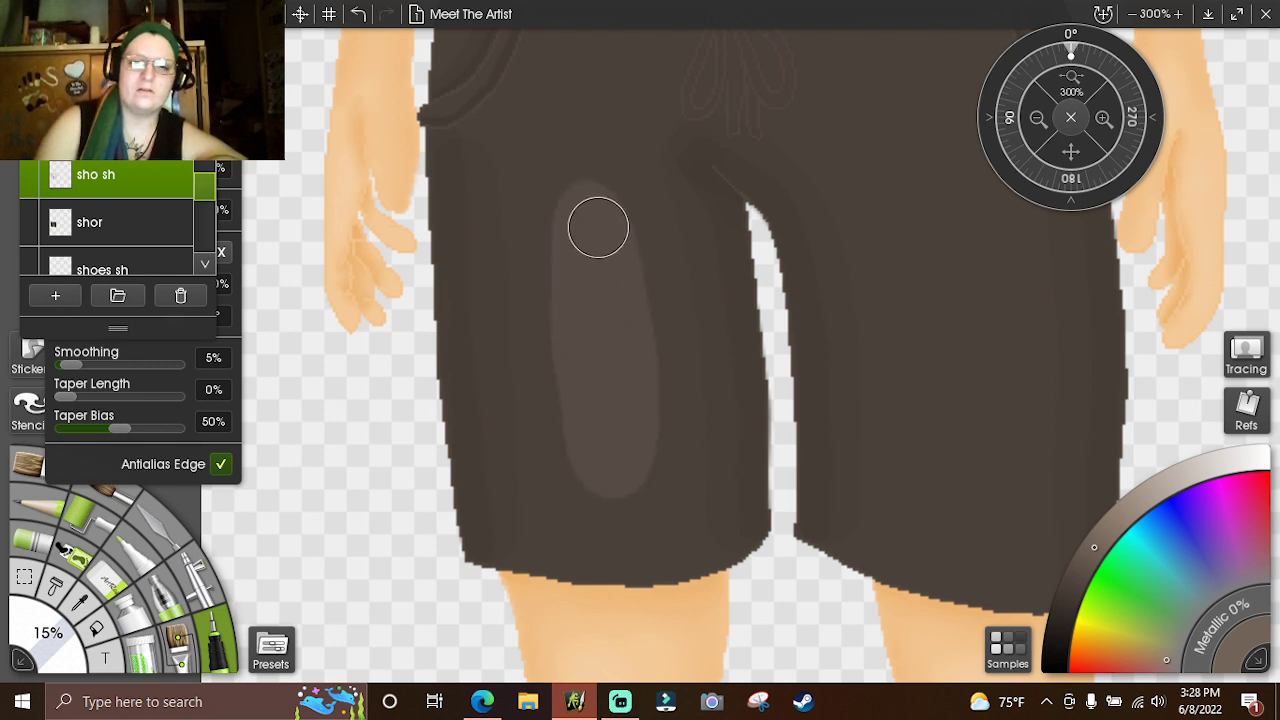
pyautogui.click(359, 13)
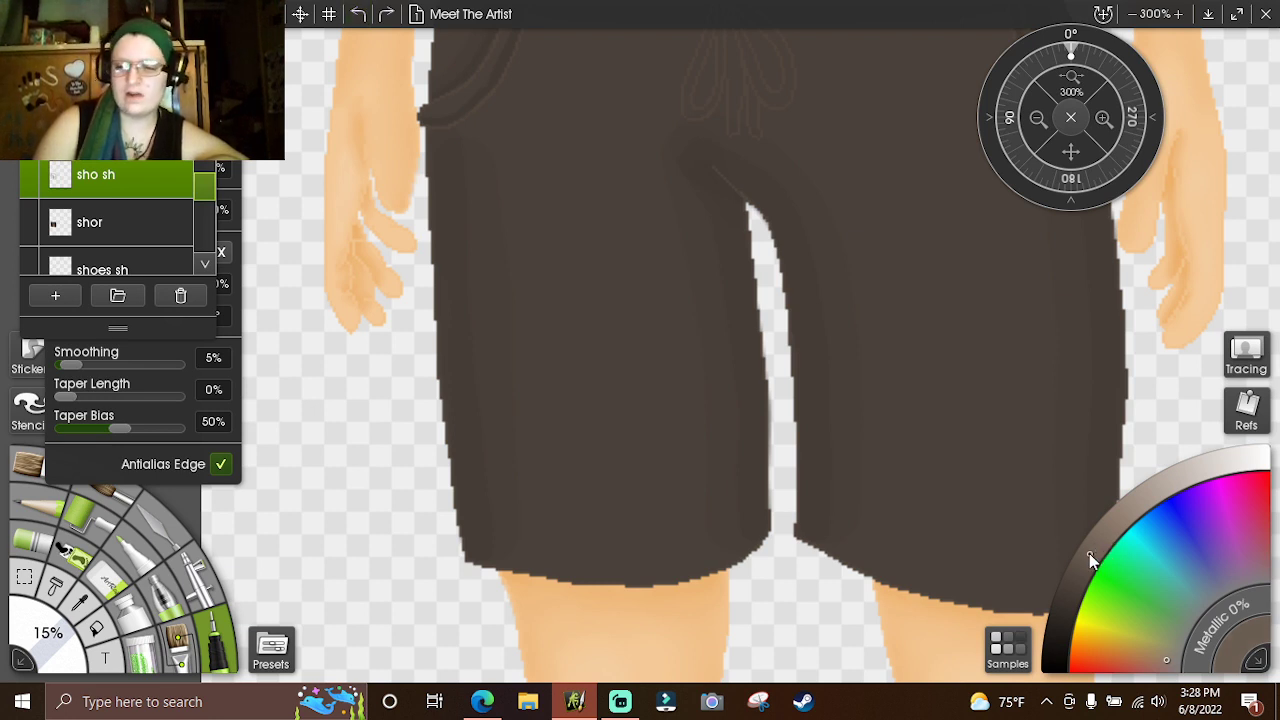
# - Paint a long oval highlight in a slightly lighter brown down the middle of each shorts leg with the 15% ink pen
pyautogui.moveTo(577, 206)
pyautogui.mouseDown()
pyautogui.moveTo(574, 415)
pyautogui.moveTo(586, 472)
pyautogui.moveTo(611, 480)
pyautogui.moveTo(633, 447)
pyautogui.moveTo(637, 377)
pyautogui.moveTo(618, 253)
pyautogui.moveTo(606, 215)
pyautogui.moveTo(582, 199)
pyautogui.moveTo(563, 246)
pyautogui.moveTo(570, 410)
pyautogui.moveTo(583, 458)
pyautogui.moveTo(621, 498)
pyautogui.moveTo(635, 403)
pyautogui.moveTo(623, 255)
pyautogui.moveTo(601, 207)
pyautogui.moveTo(639, 336)
pyautogui.moveTo(627, 458)
pyautogui.moveTo(599, 318)
pyautogui.mouseUp()
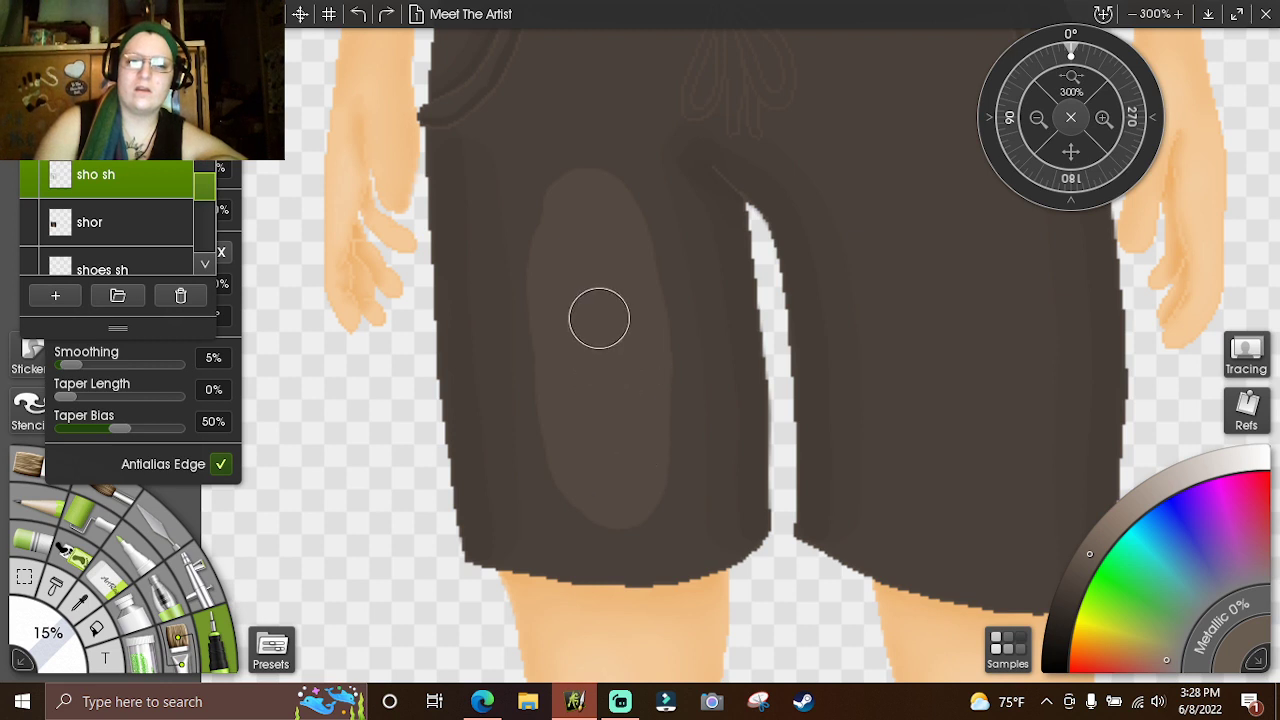
pyautogui.moveTo(1046, 177); pyautogui.dragTo(826, 149)
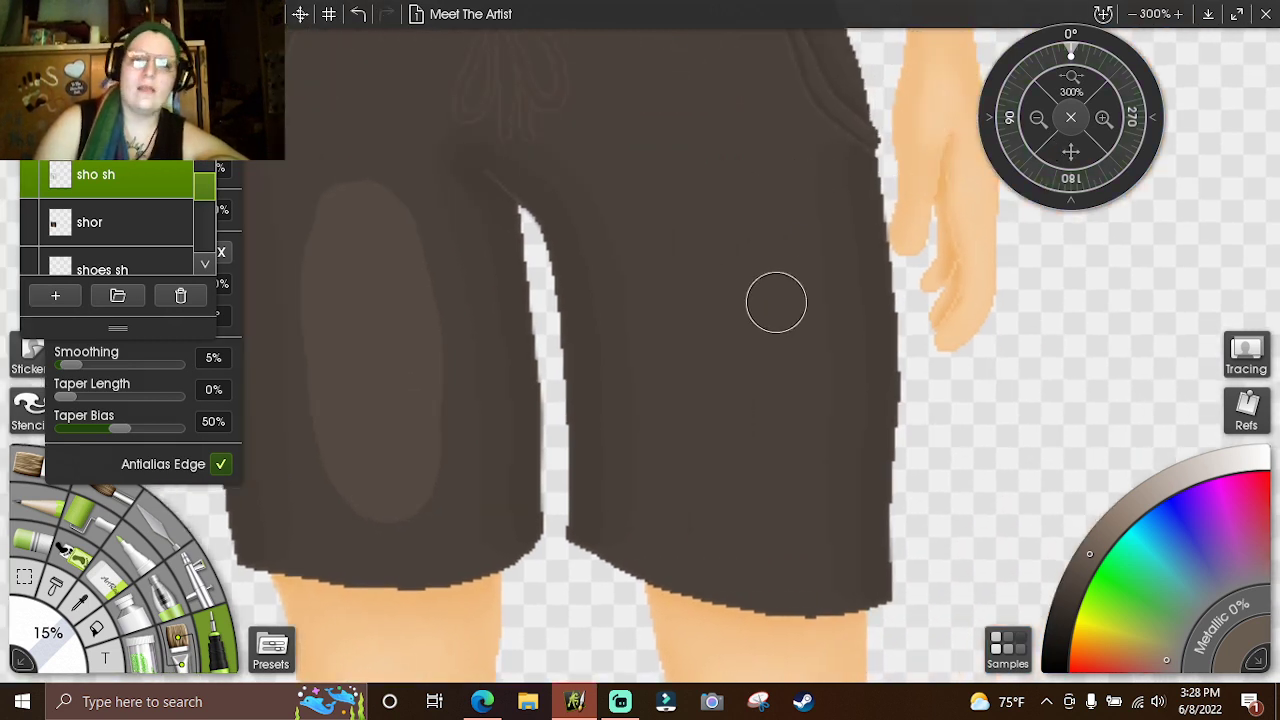
pyautogui.moveTo(683, 194)
pyautogui.mouseDown()
pyautogui.moveTo(708, 259)
pyautogui.moveTo(731, 498)
pyautogui.moveTo(767, 450)
pyautogui.moveTo(767, 315)
pyautogui.moveTo(730, 193)
pyautogui.moveTo(705, 188)
pyautogui.moveTo(692, 235)
pyautogui.moveTo(691, 433)
pyautogui.moveTo(713, 501)
pyautogui.moveTo(743, 506)
pyautogui.moveTo(756, 357)
pyautogui.moveTo(737, 267)
pyautogui.mouseUp()
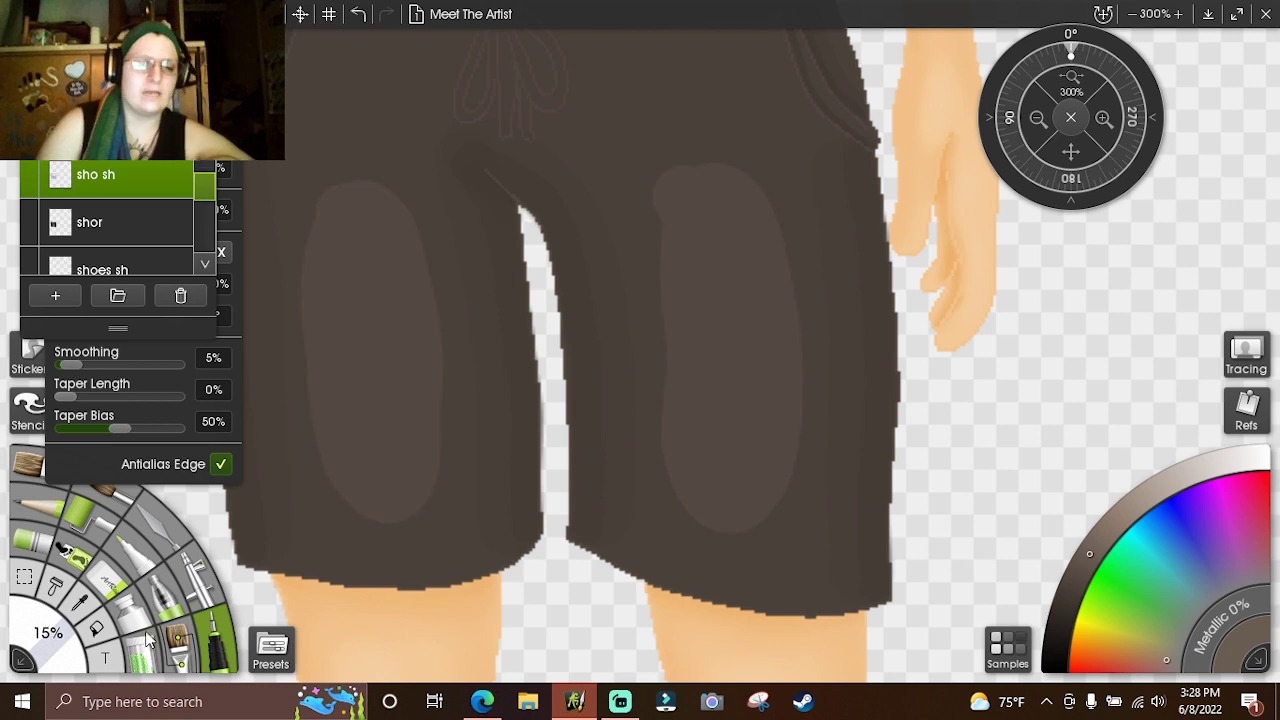
# - Highlight the curved band of the character's left pocket in the lighter brown with the ink pen at 2% size
pyautogui.click(44, 634)
pyautogui.write('2')
pyautogui.press('Return')
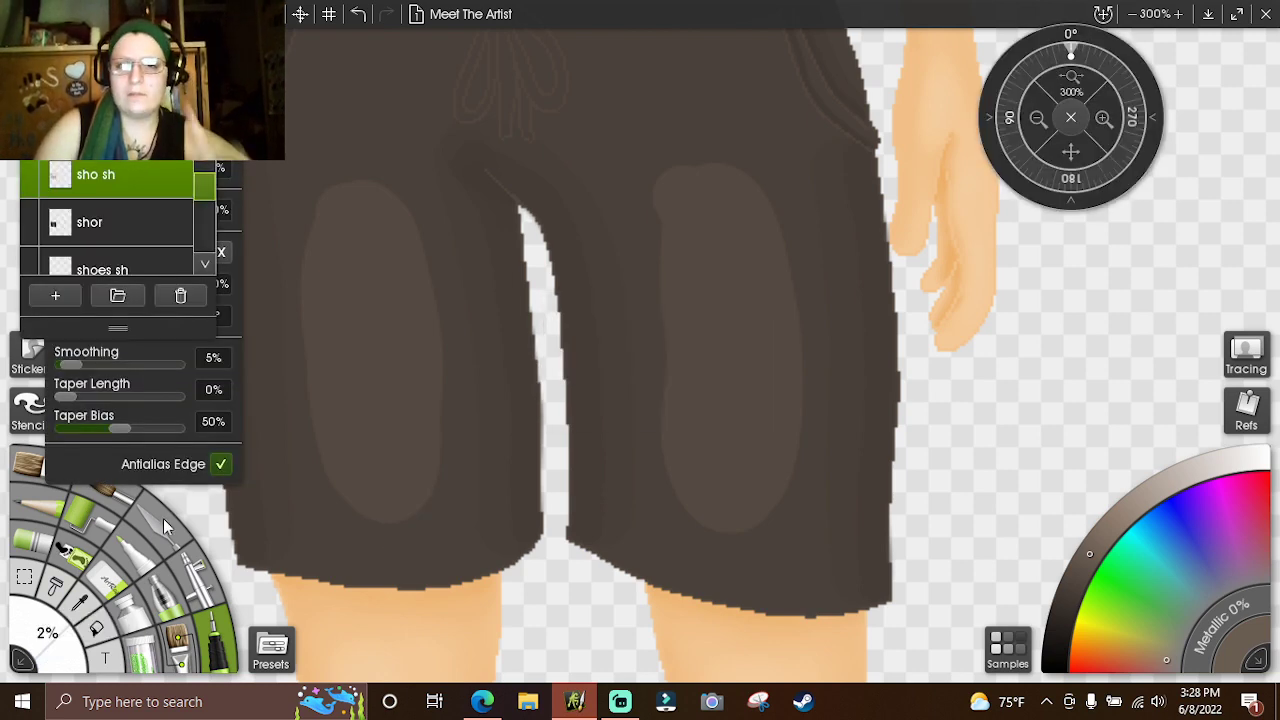
pyautogui.moveTo(1076, 145); pyautogui.dragTo(1135, 360)
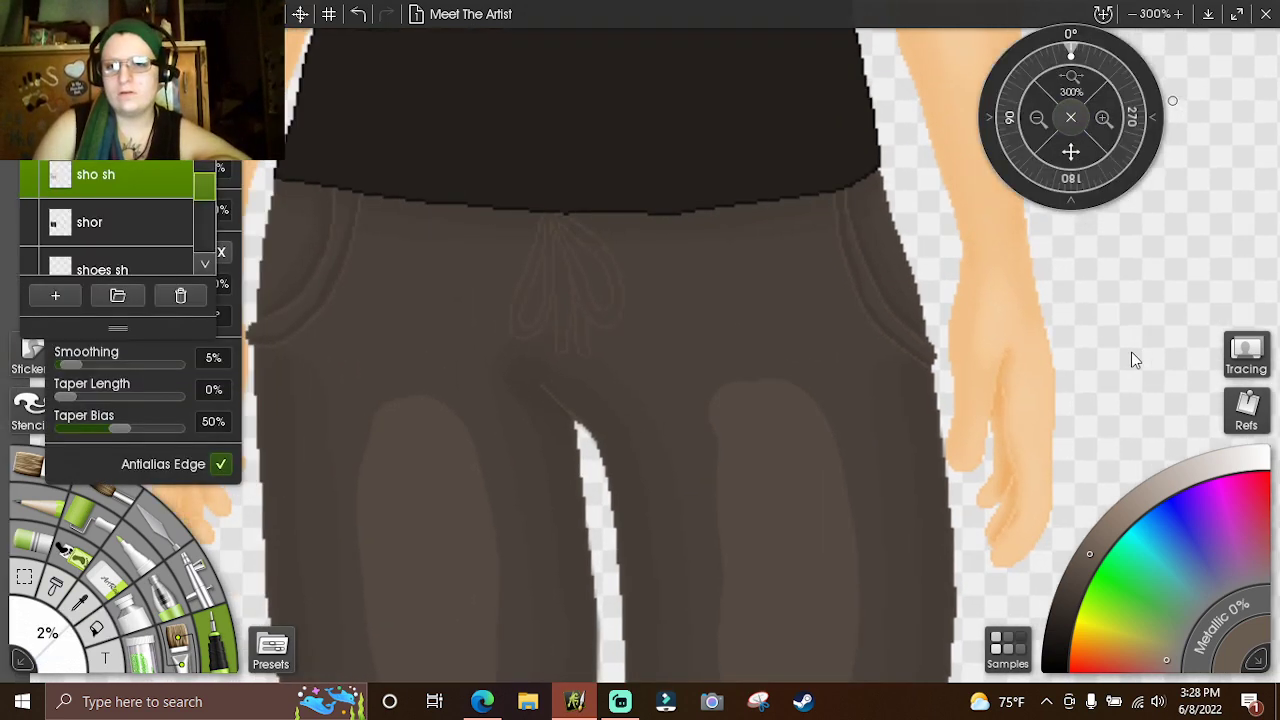
pyautogui.click(1103, 119)
pyautogui.click(1103, 119)
pyautogui.click(1103, 119)
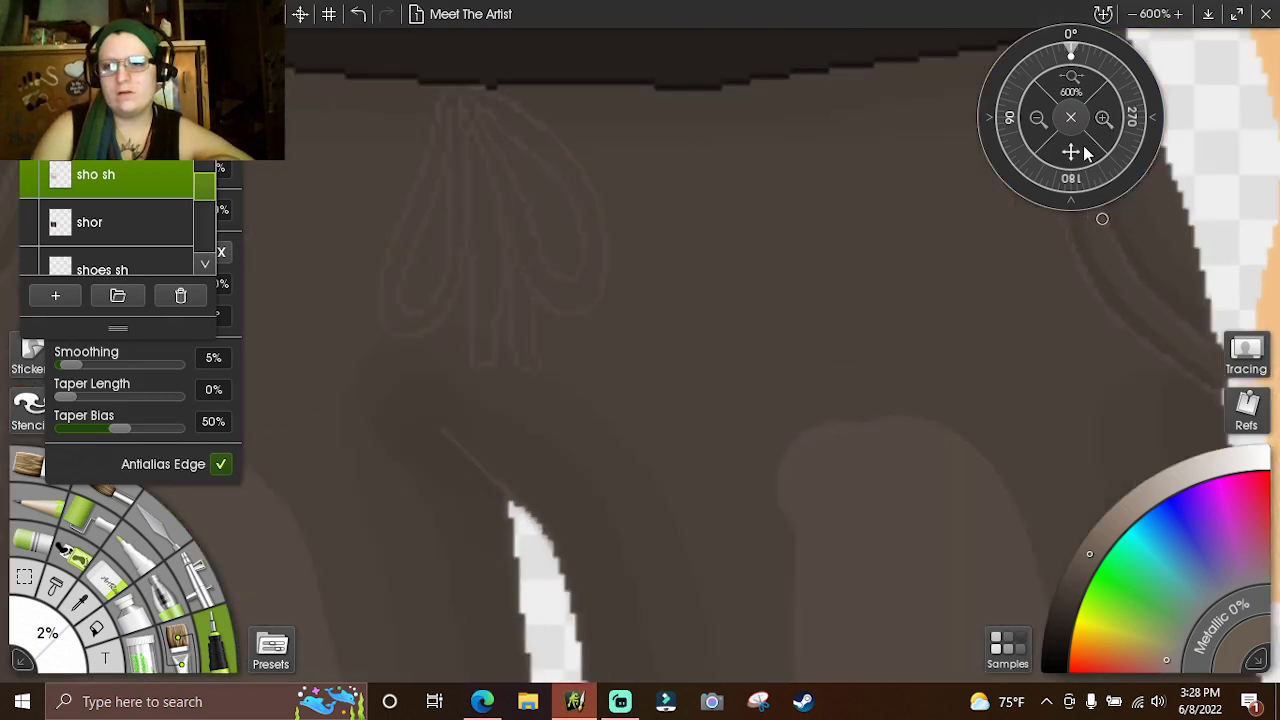
pyautogui.moveTo(1072, 150); pyautogui.dragTo(730, 100)
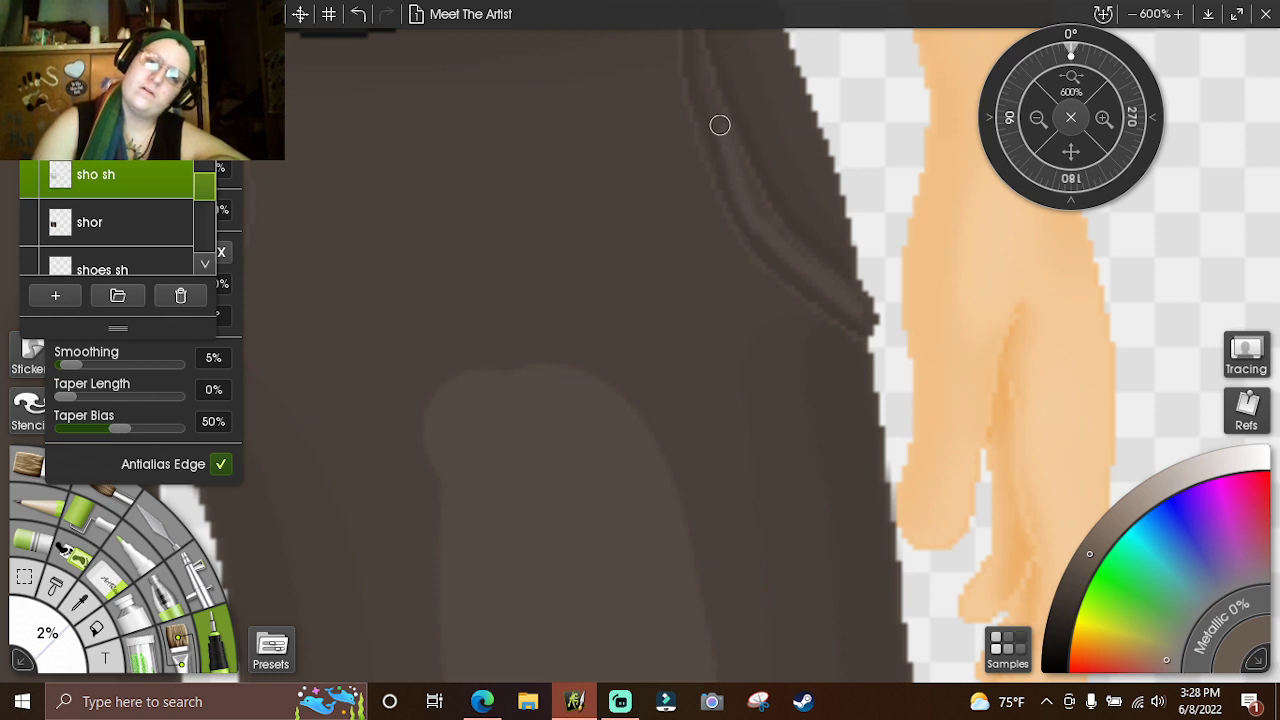
# - Highlight the curved band of the character's right pocket in the lighter brown with the 2% ink pen
pyautogui.click(1038, 119)
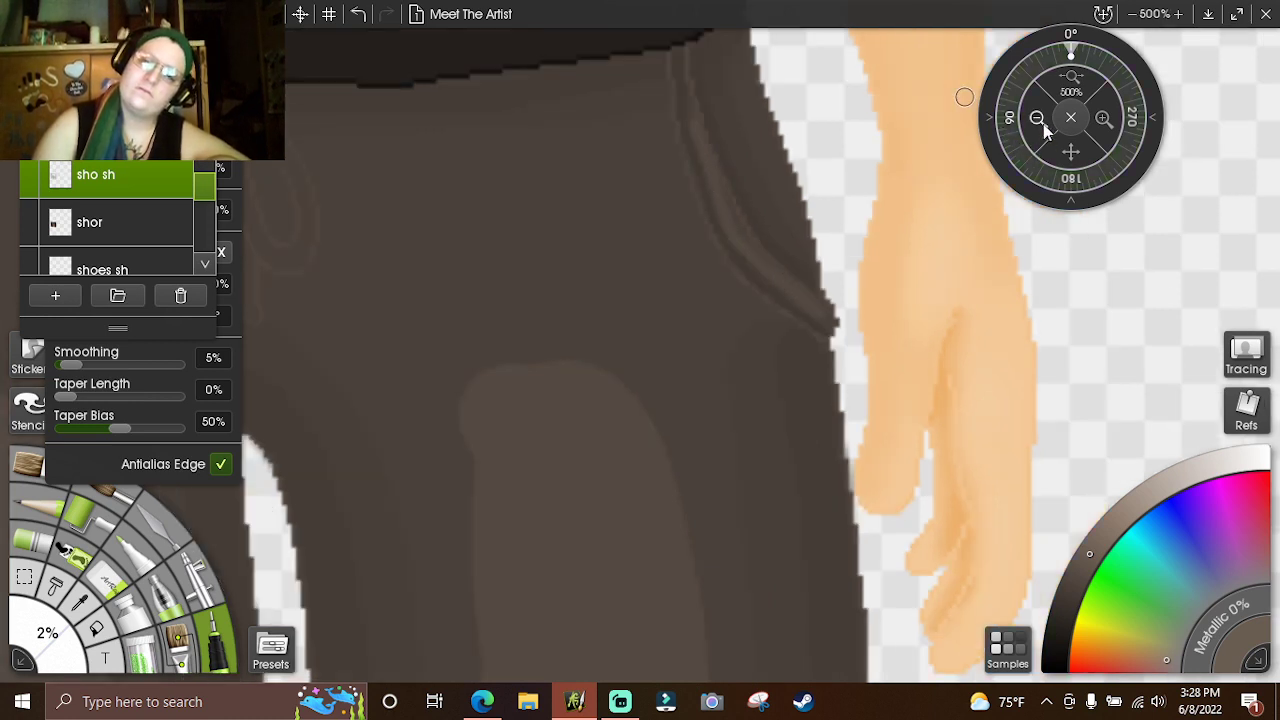
pyautogui.click(1038, 119)
pyautogui.moveTo(1086, 160); pyautogui.dragTo(856, 178)
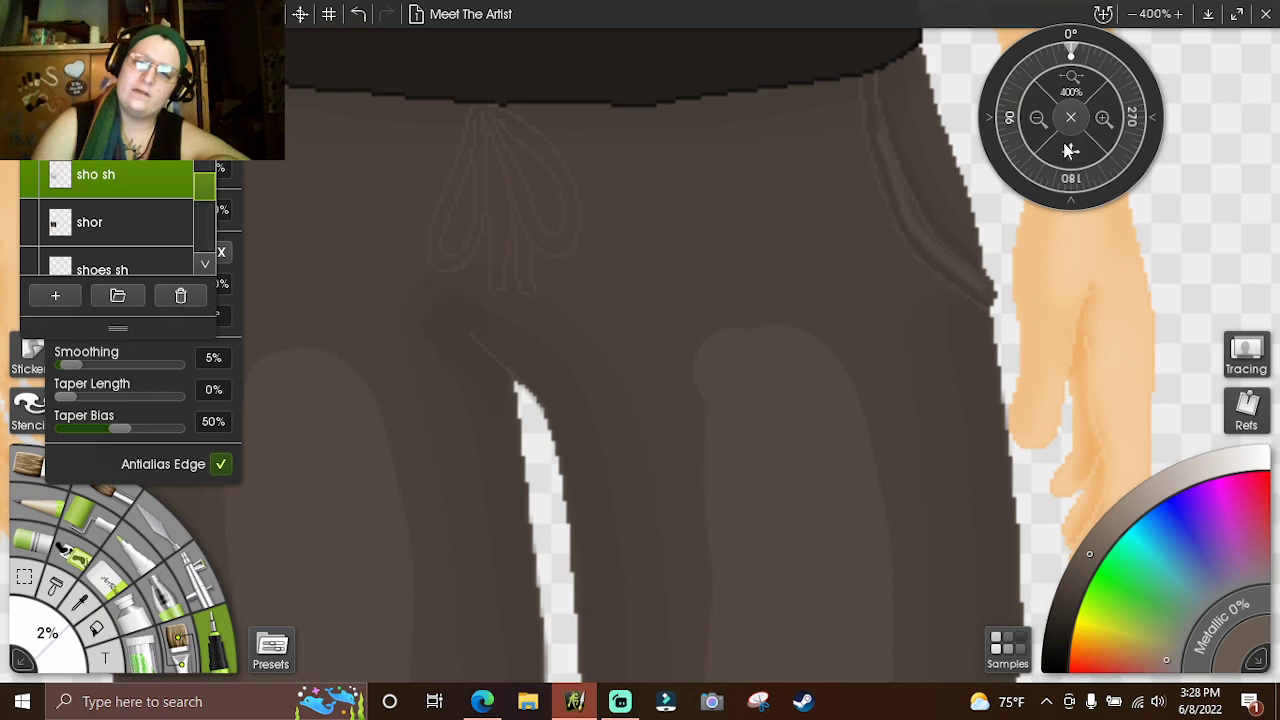
pyautogui.moveTo(1070, 150); pyautogui.dragTo(1178, 144)
pyautogui.moveTo(1072, 155); pyautogui.dragTo(1170, 160)
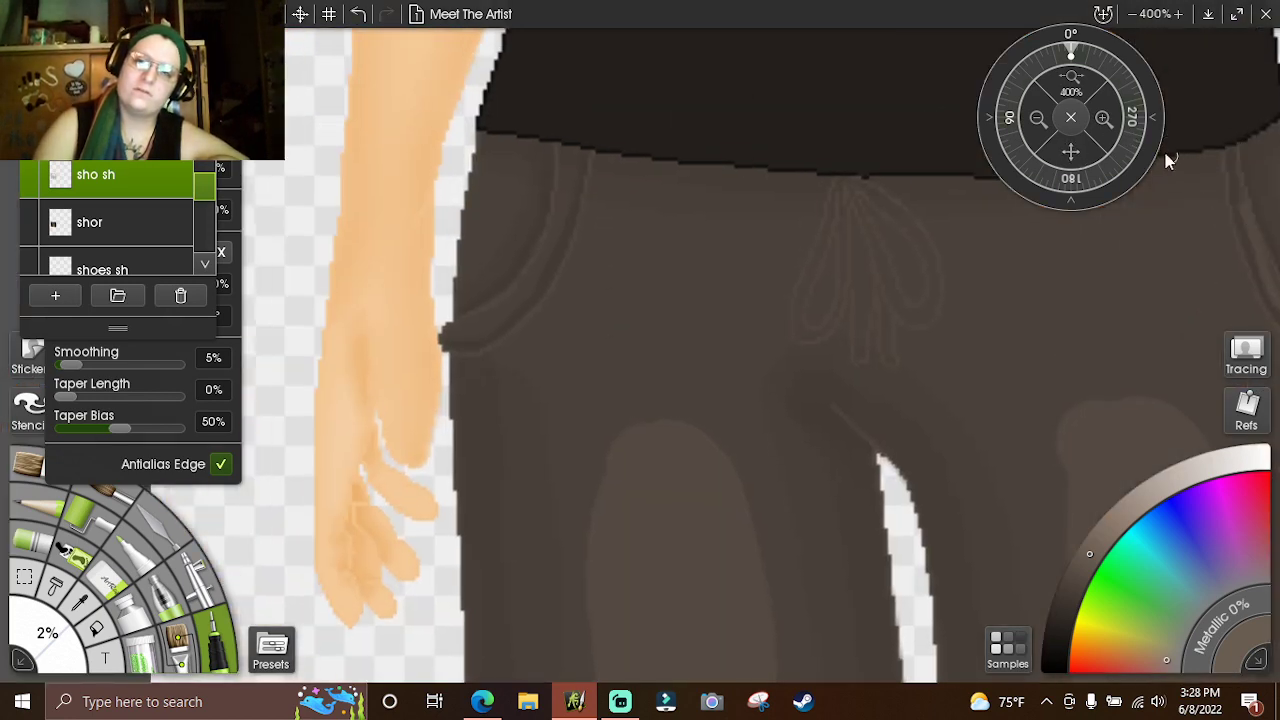
pyautogui.click(1102, 119)
pyautogui.click(1102, 119)
pyautogui.click(1102, 119)
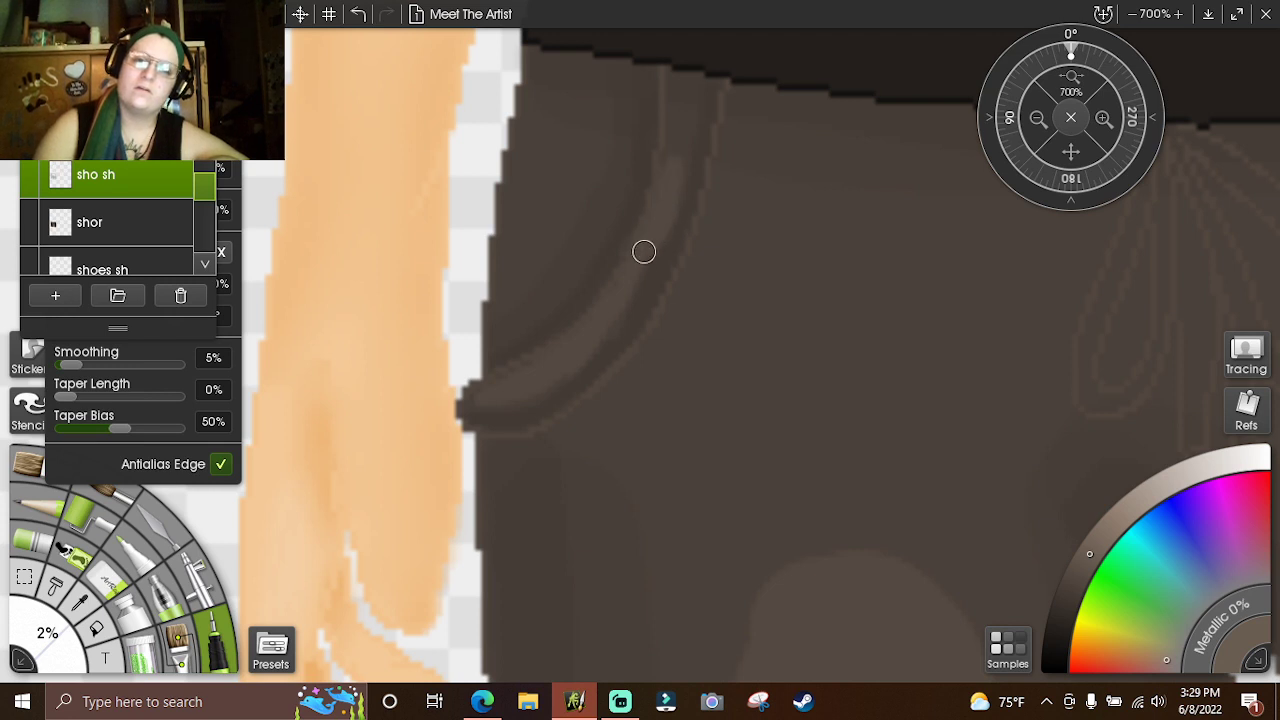
# - Blend the highlights and shadows along both pocket bands with the palette knife at 5% and 8% size
pyautogui.click(168, 519)
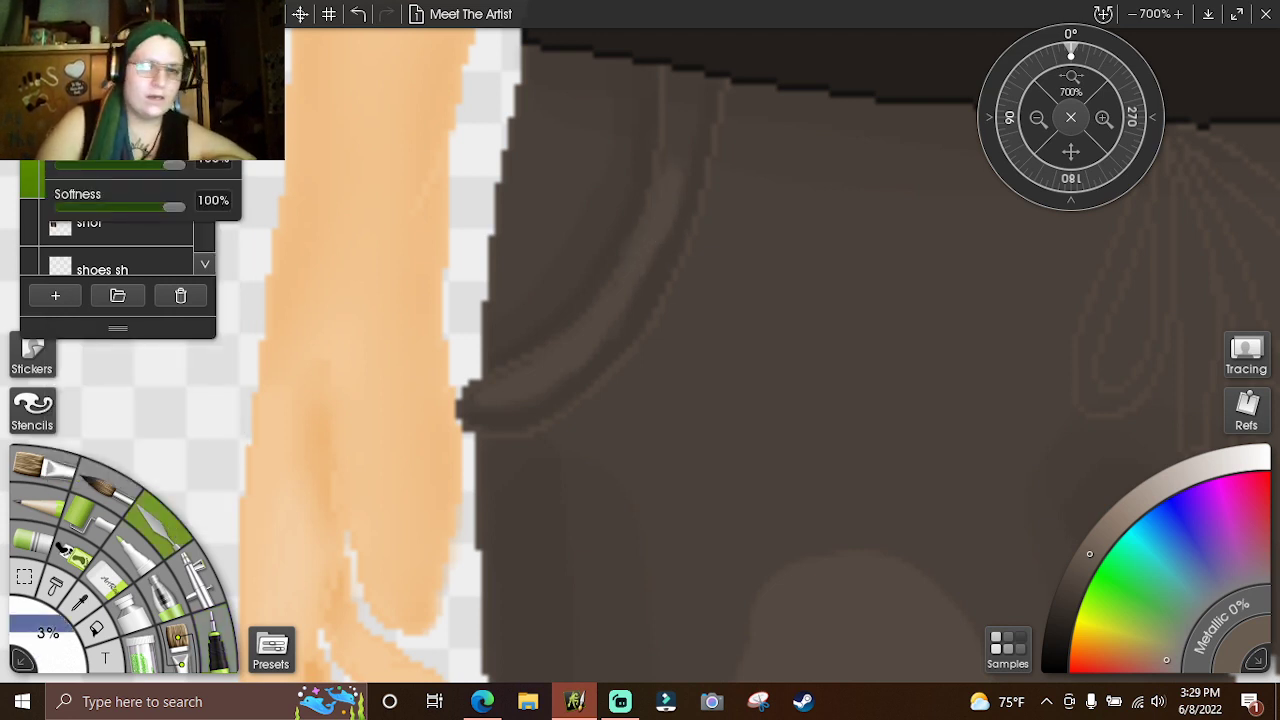
pyautogui.click(44, 643)
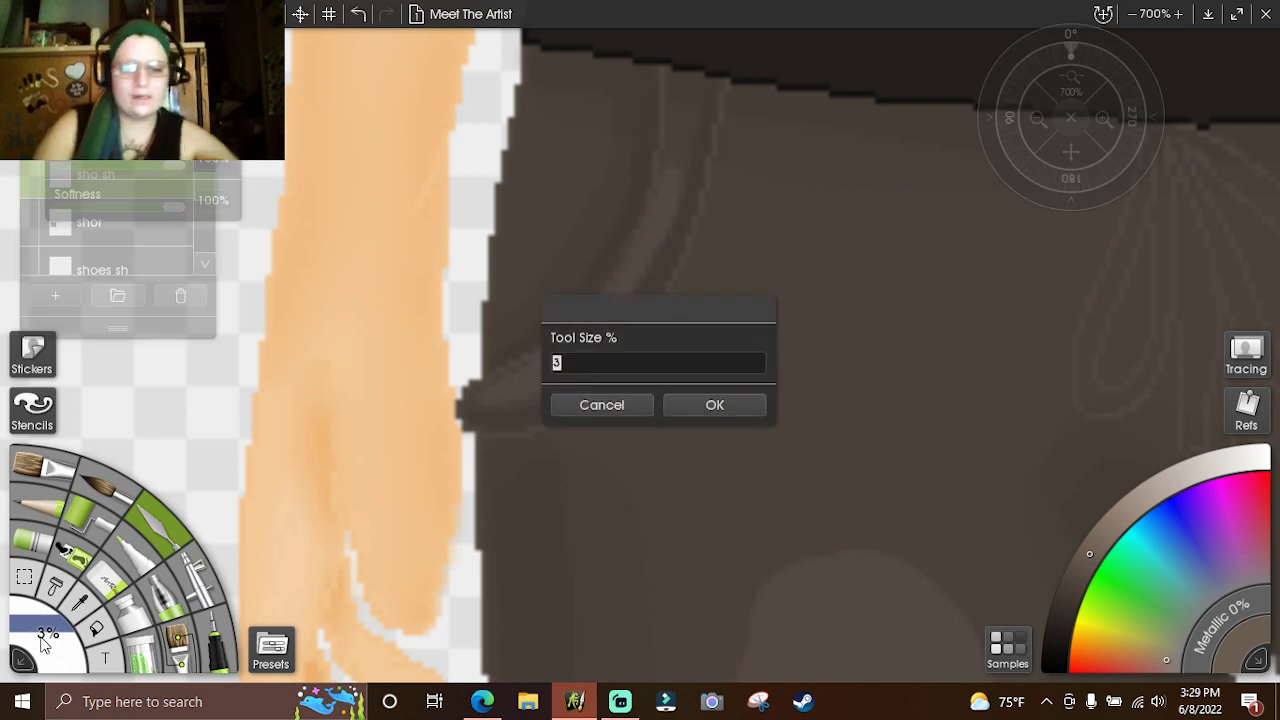
pyautogui.write('5')
pyautogui.press('Return')
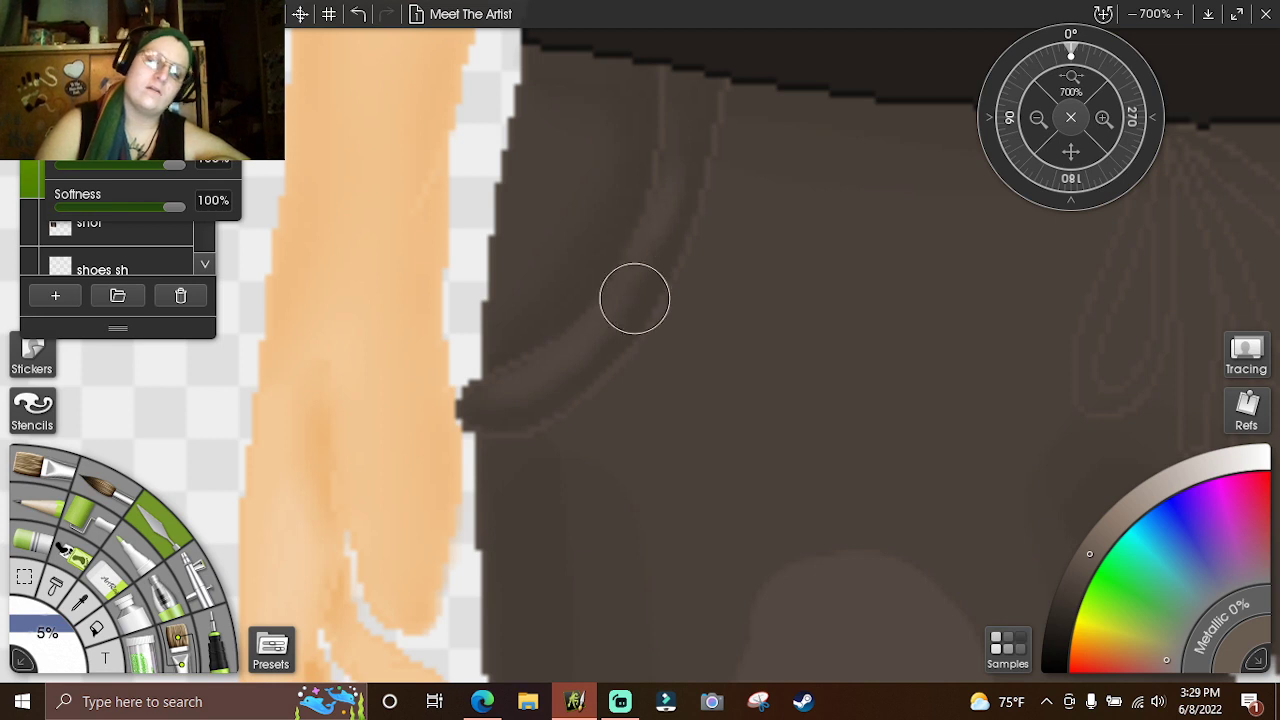
pyautogui.moveTo(46, 662); pyautogui.dragTo(40, 660)
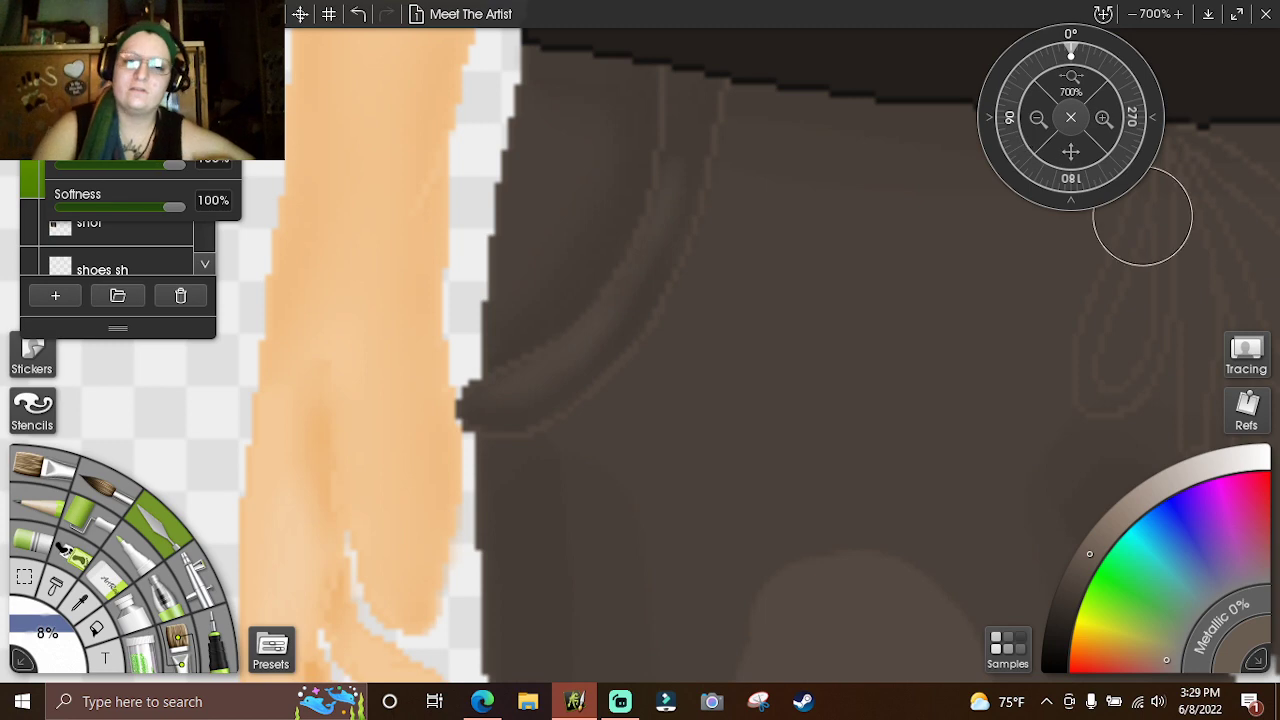
pyautogui.moveTo(1060, 148); pyautogui.dragTo(220, 64)
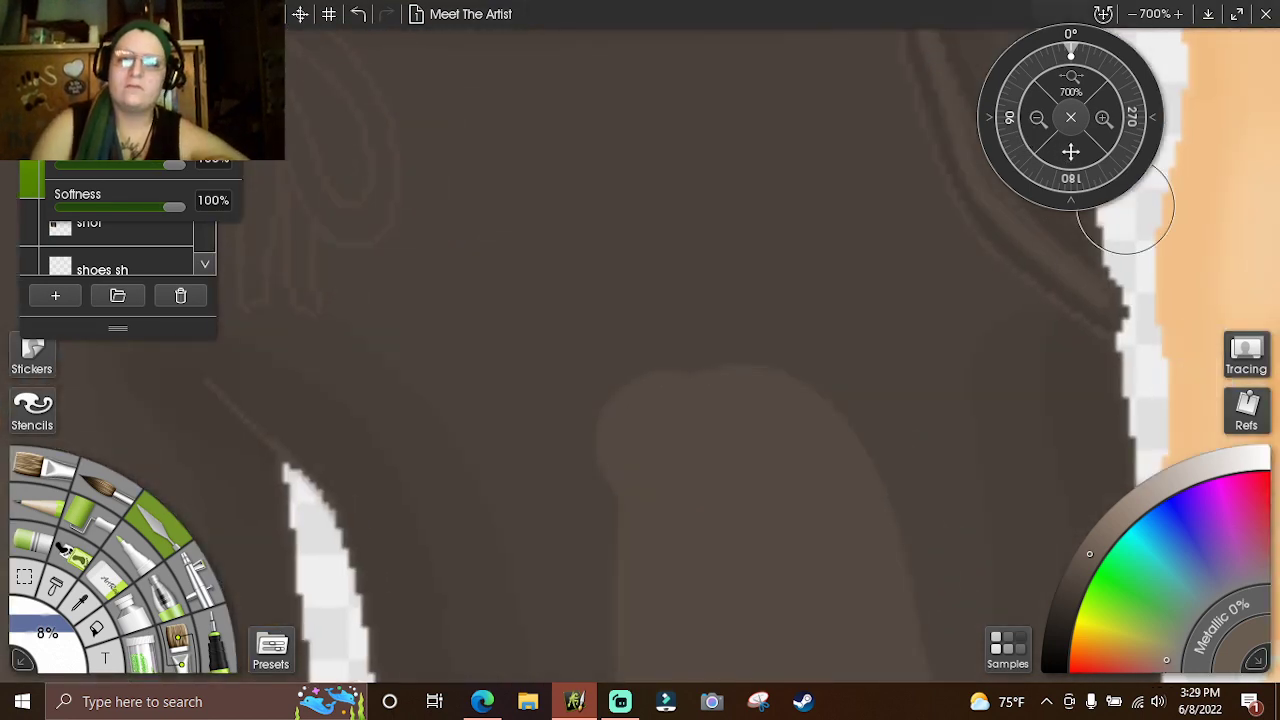
pyautogui.moveTo(1070, 152); pyautogui.dragTo(904, 273)
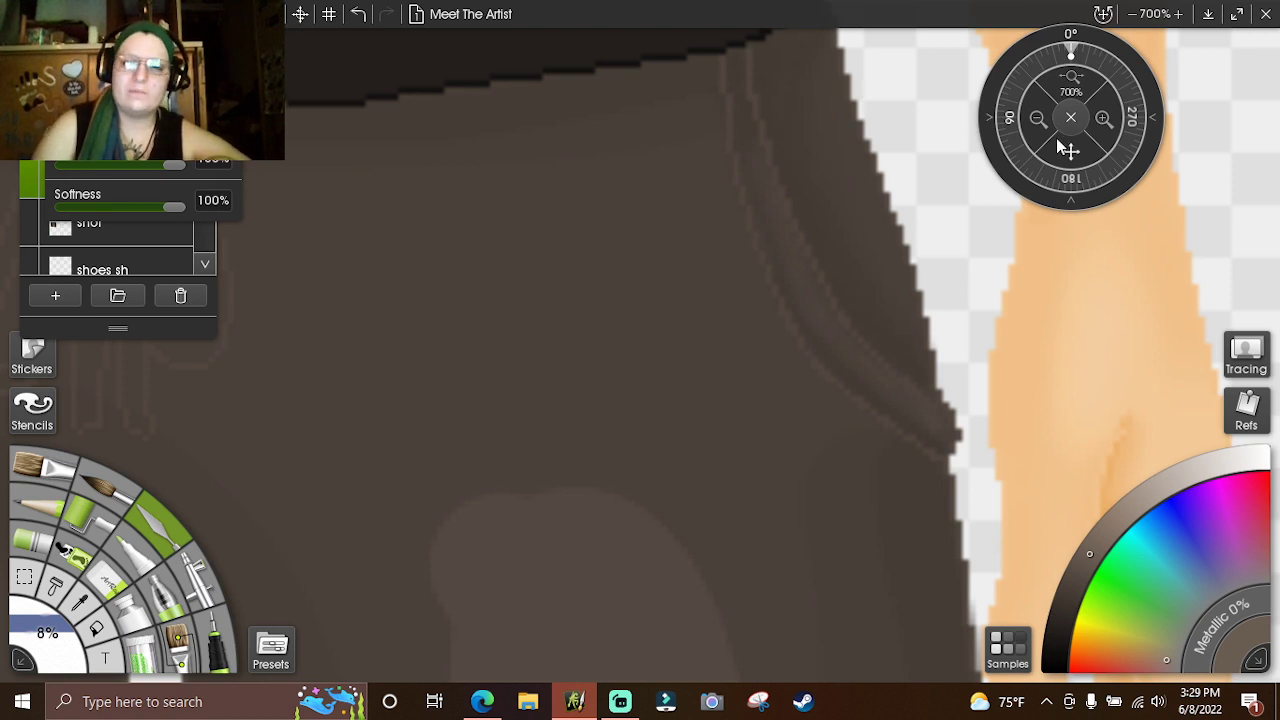
# - Blend the shading along the shorts' waistline just below the shirt hem with the palette knife at 10% size
pyautogui.moveTo(1066, 147); pyautogui.dragTo(1249, 157)
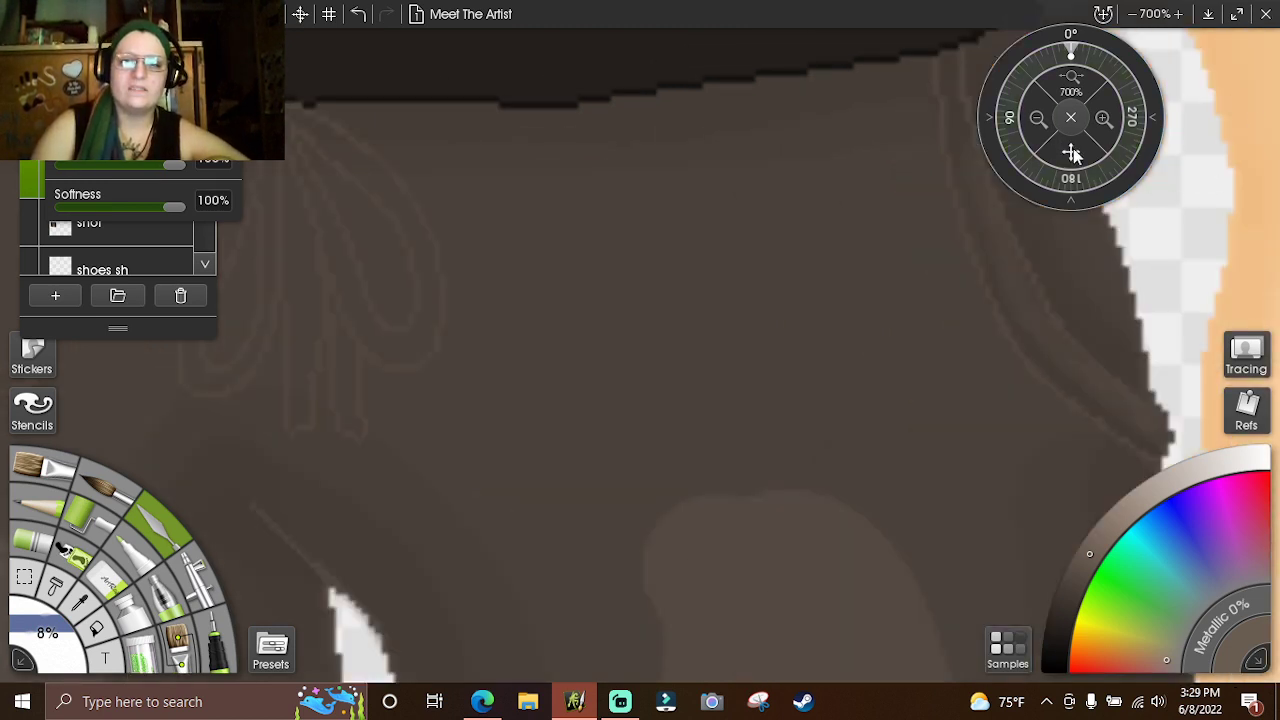
pyautogui.moveTo(1073, 148); pyautogui.dragTo(1173, 323)
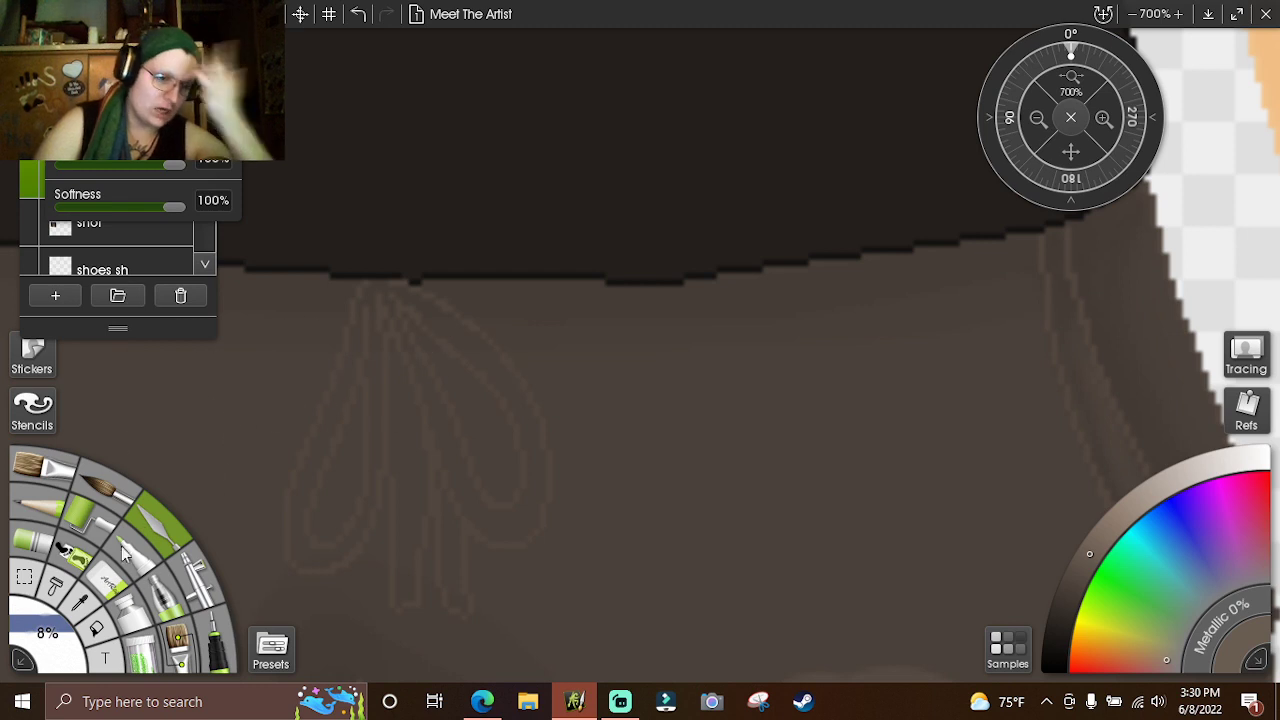
pyautogui.click(50, 628)
pyautogui.write('10')
pyautogui.press('Return')
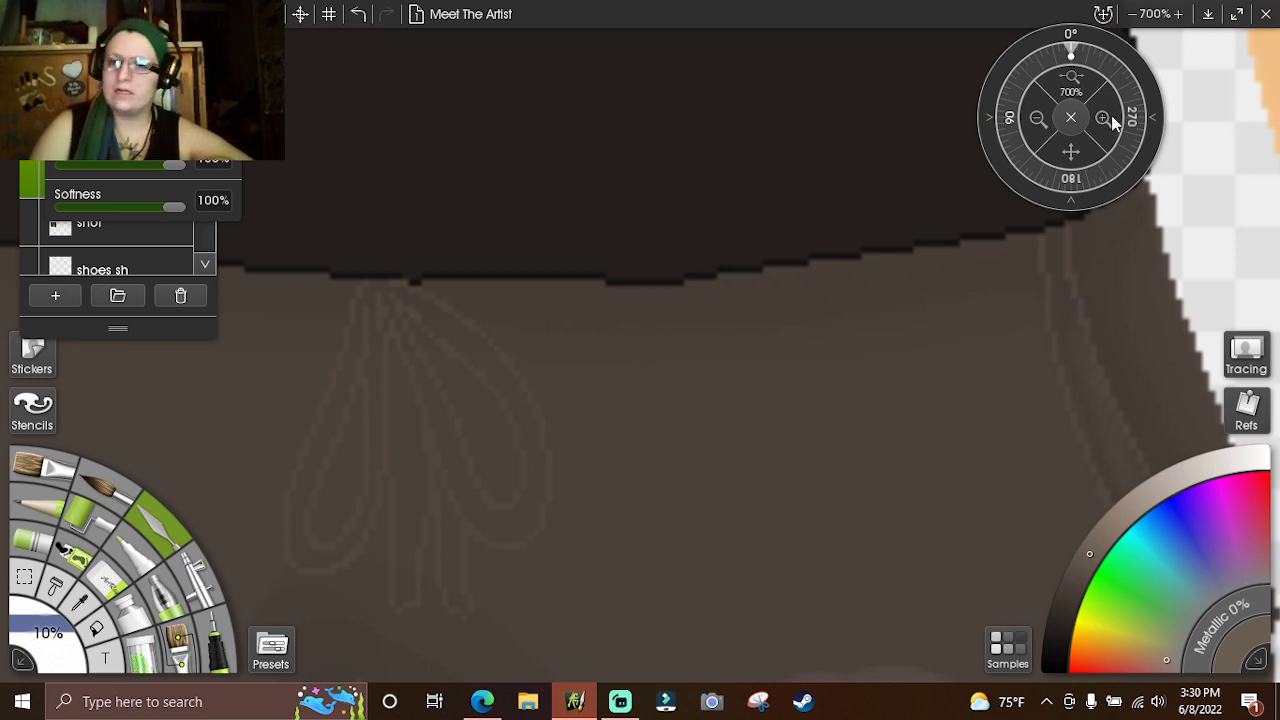
pyautogui.moveTo(1070, 152); pyautogui.dragTo(1278, 170)
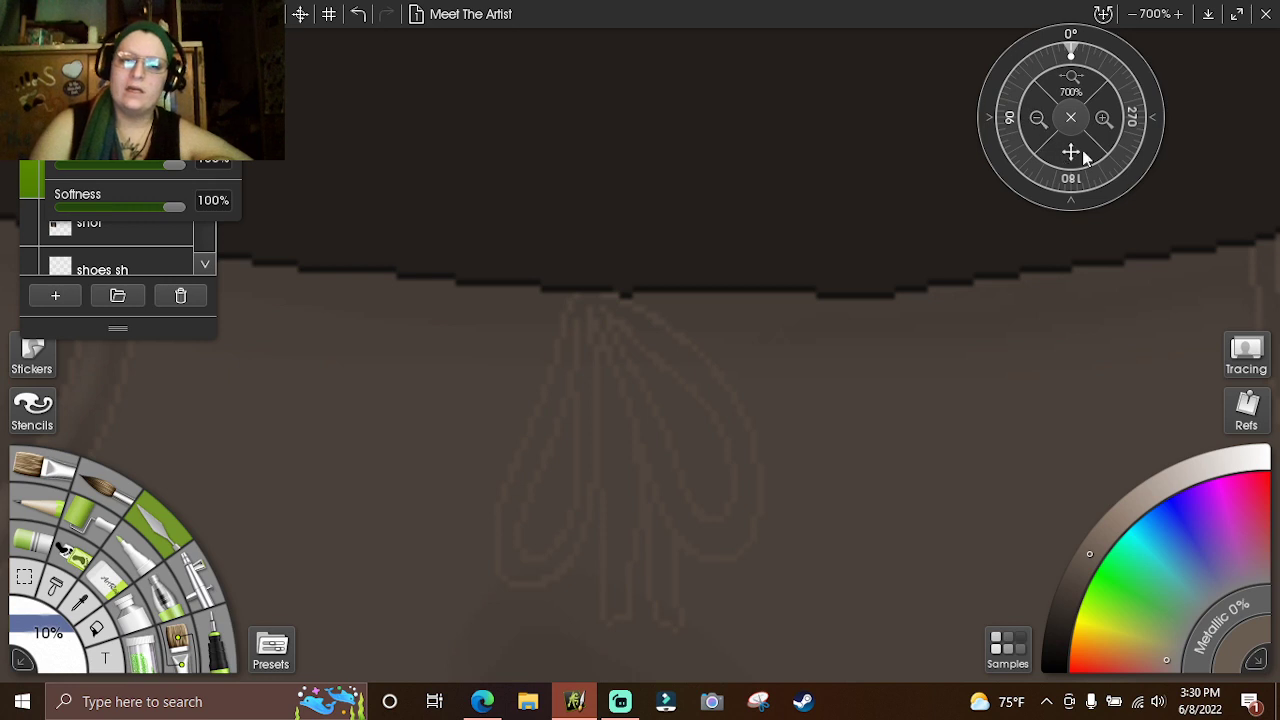
pyautogui.moveTo(1070, 152); pyautogui.dragTo(1120, 232)
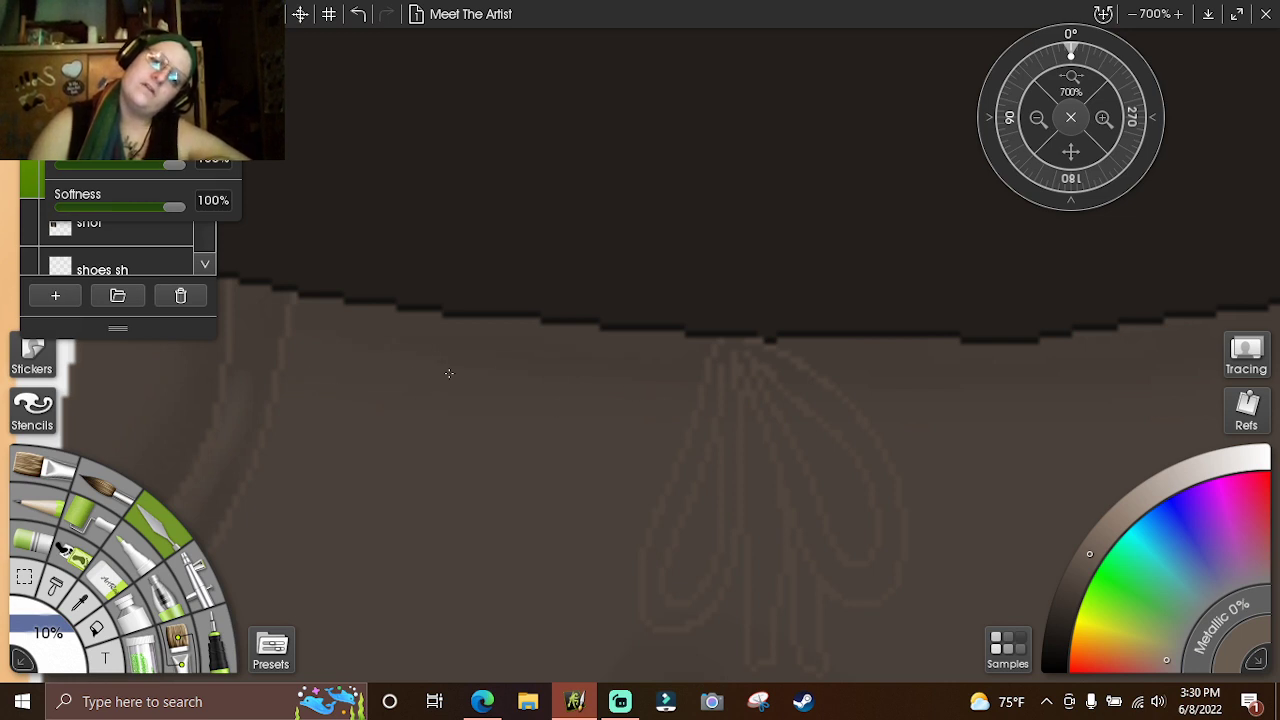
pyautogui.moveTo(1070, 152); pyautogui.dragTo(1131, 203)
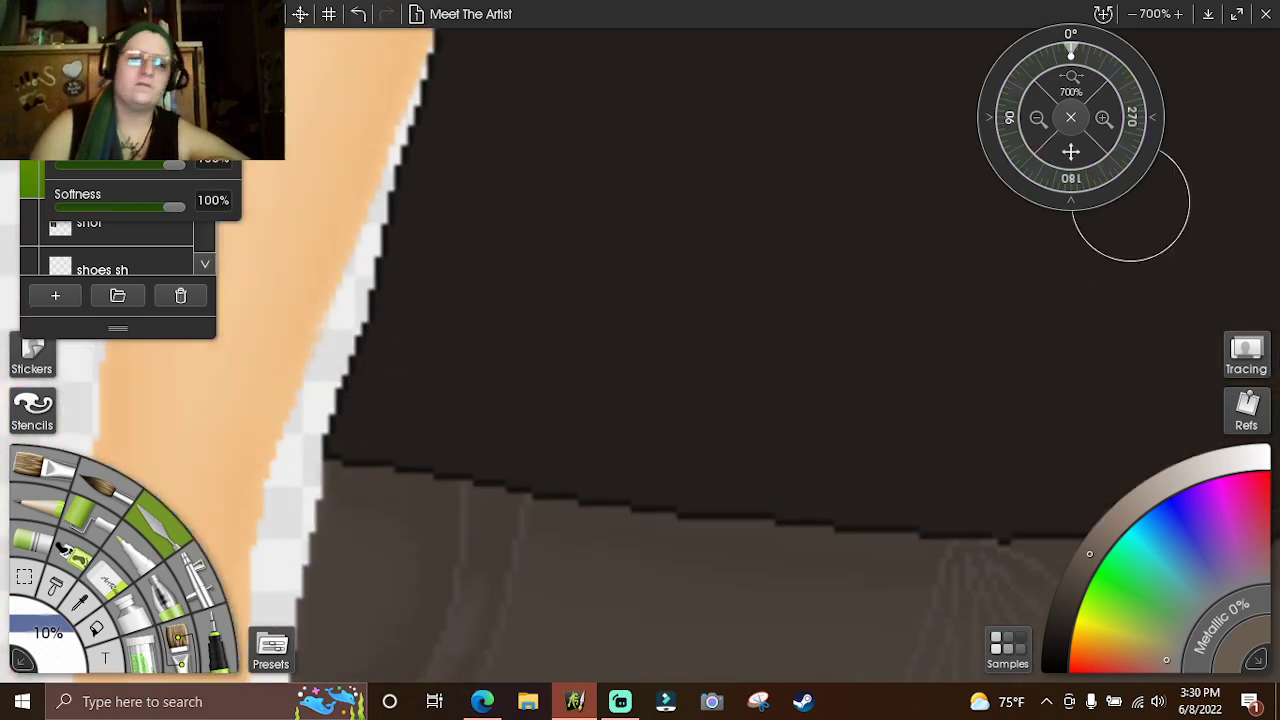
pyautogui.moveTo(1071, 150); pyautogui.dragTo(1146, 205)
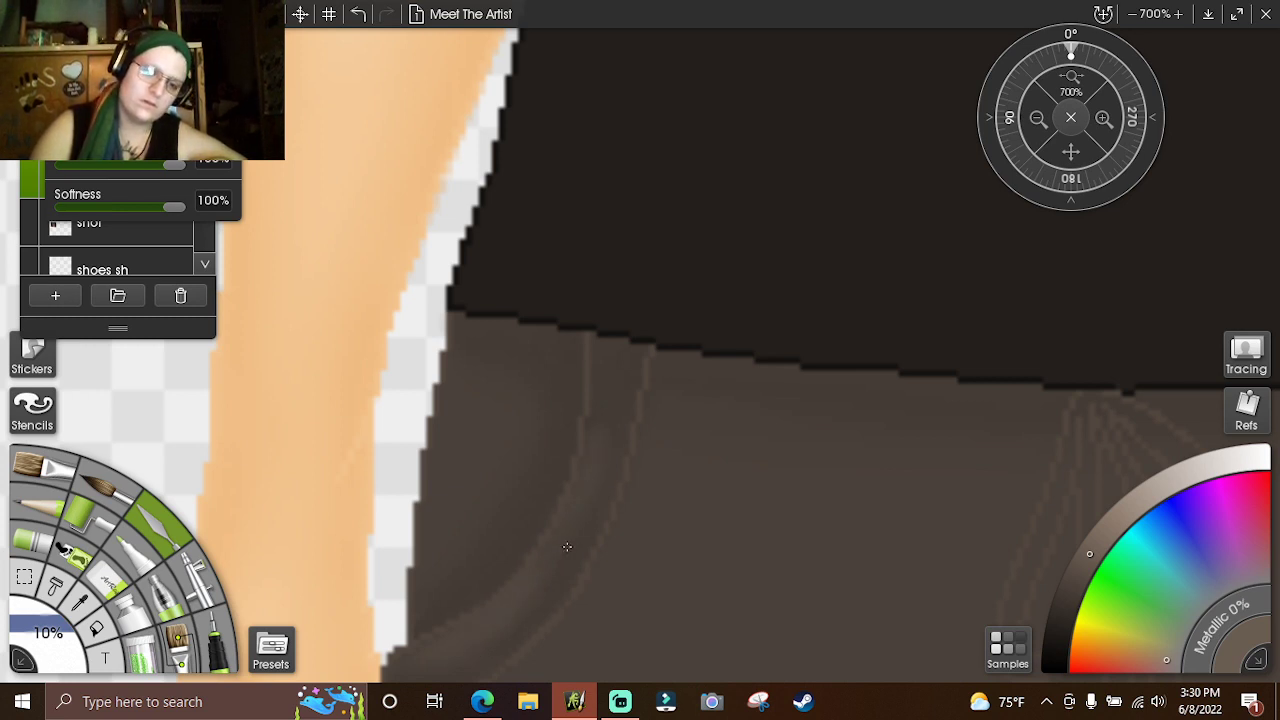
# - Soften the oval highlight on the character's right shorts leg with the palette knife at 30% size
pyautogui.click(1038, 118)
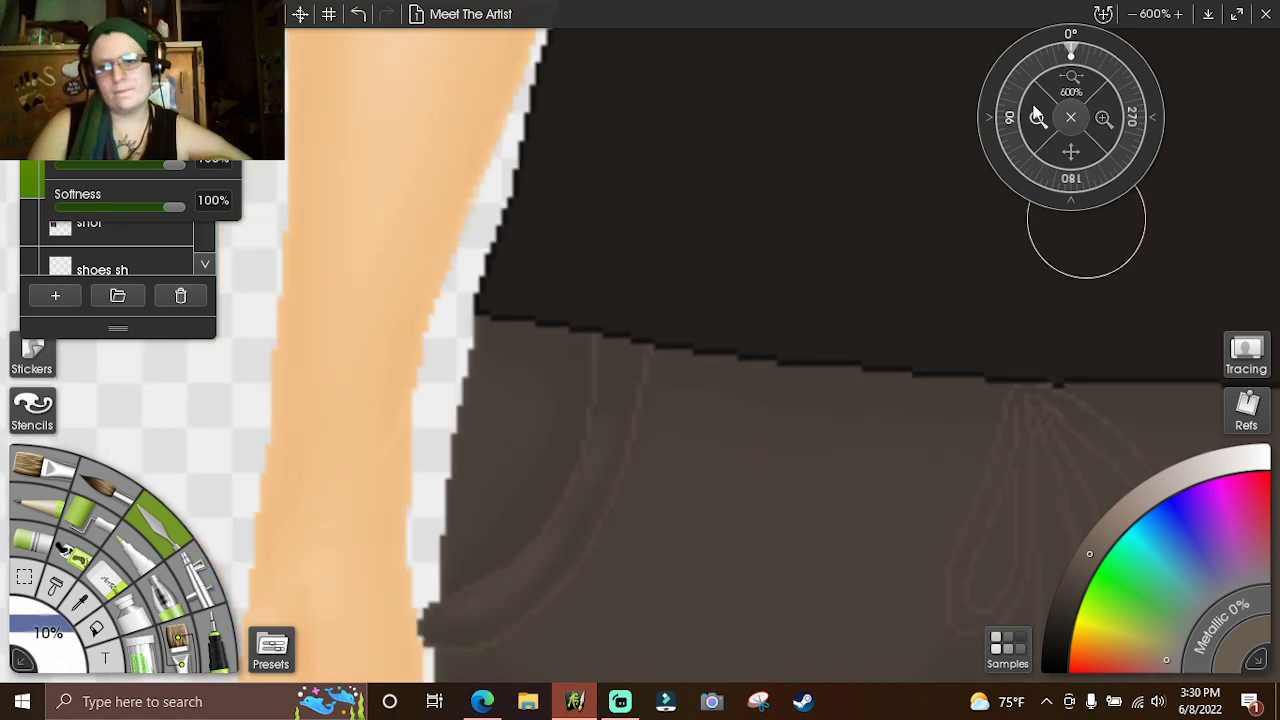
pyautogui.click(1038, 118)
pyautogui.click(1038, 118)
pyautogui.click(1038, 118)
pyautogui.click(1038, 118)
pyautogui.click(1038, 118)
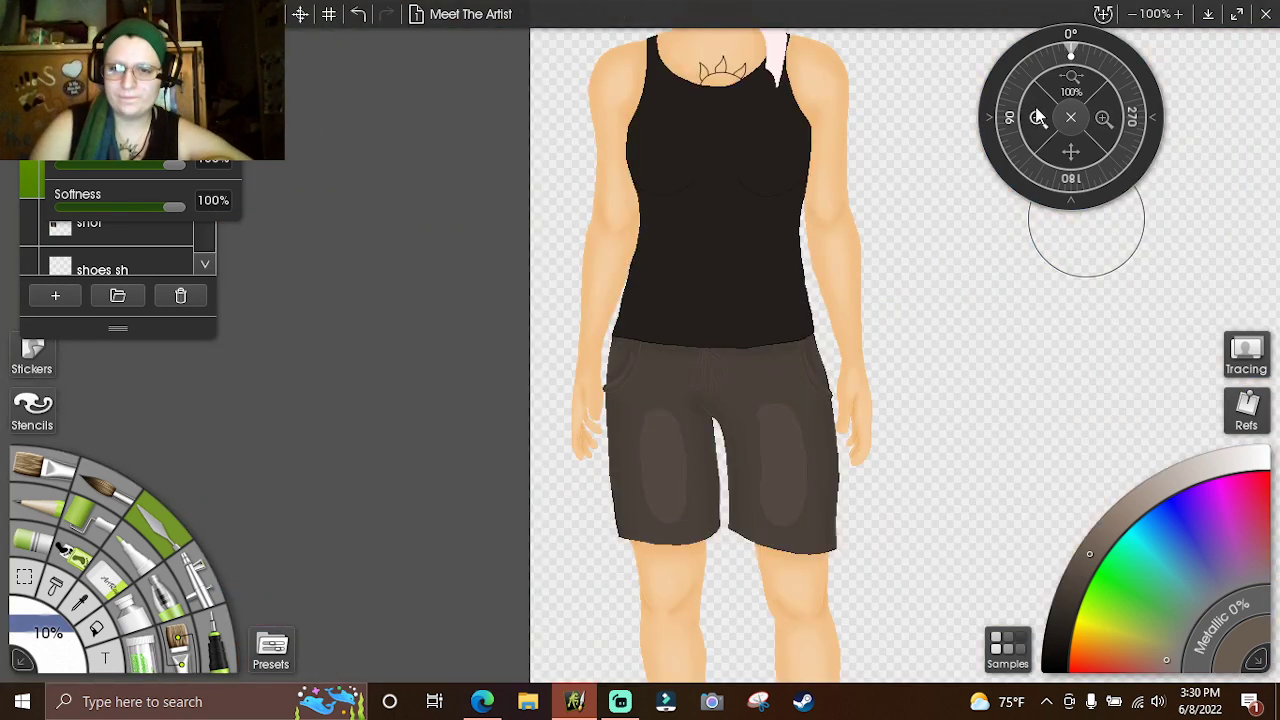
pyautogui.moveTo(1095, 160); pyautogui.dragTo(978, 286)
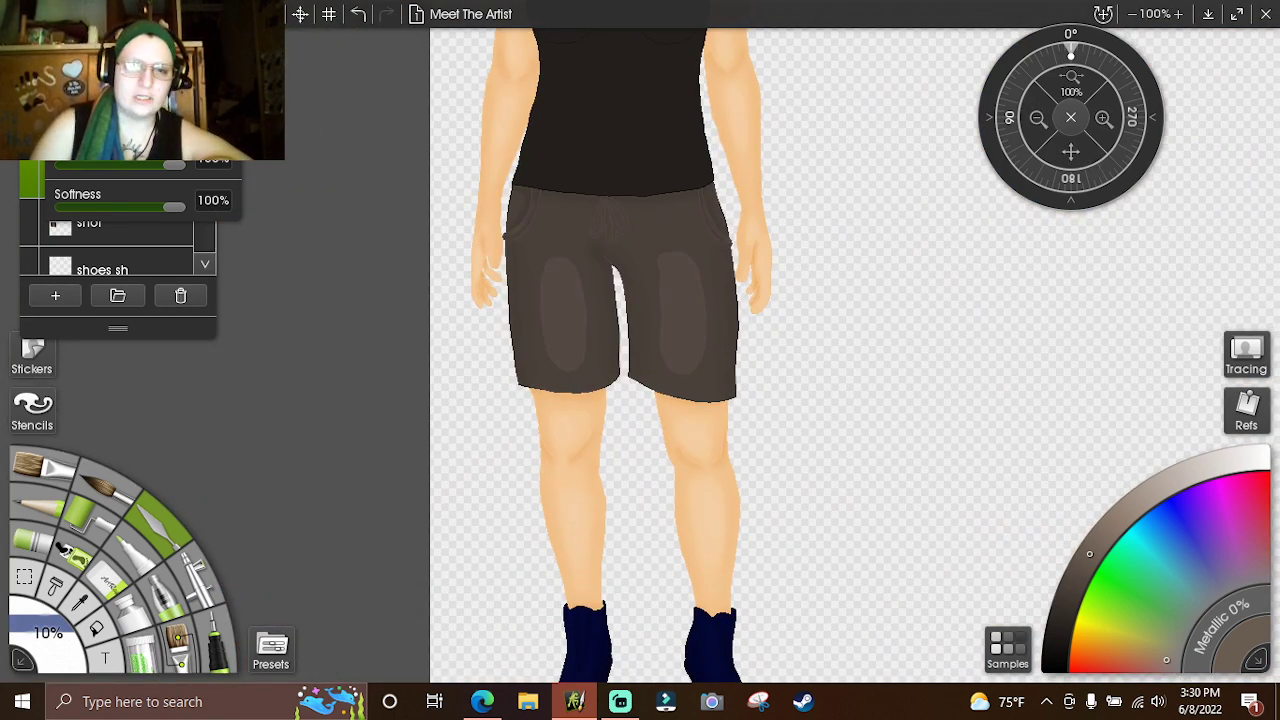
pyautogui.click(57, 650)
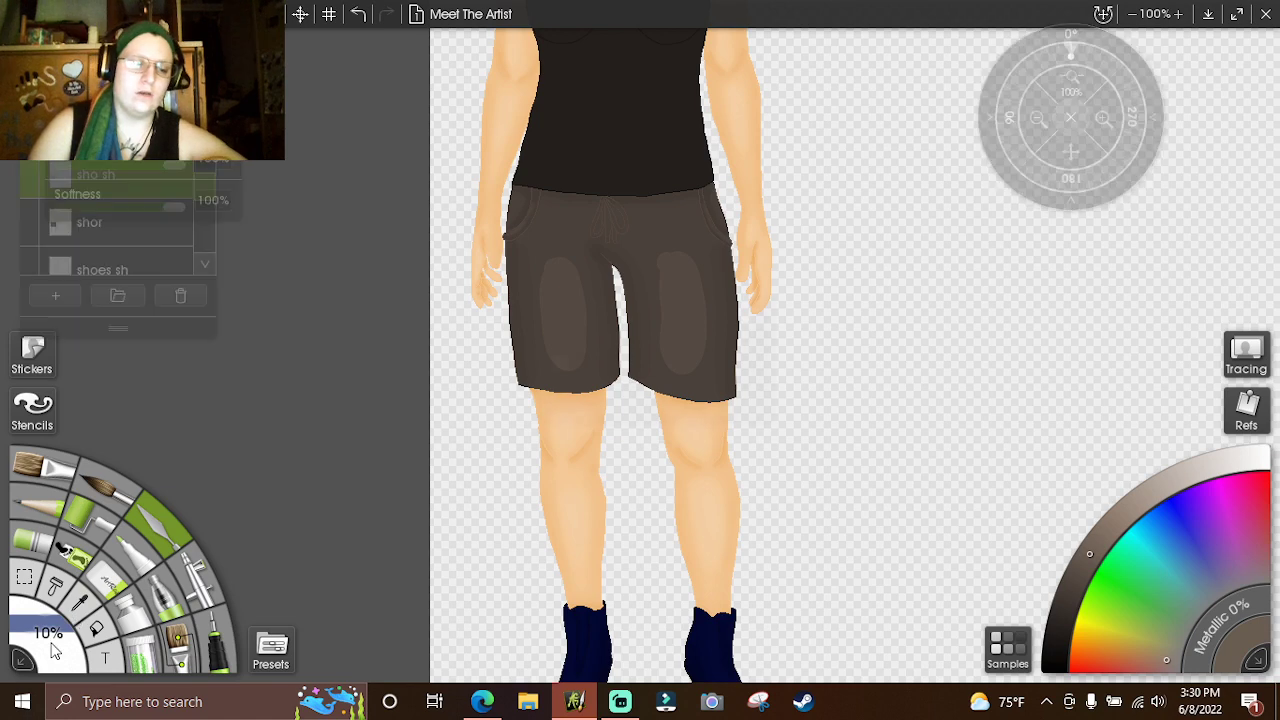
pyautogui.write('30')
pyautogui.press('Return')
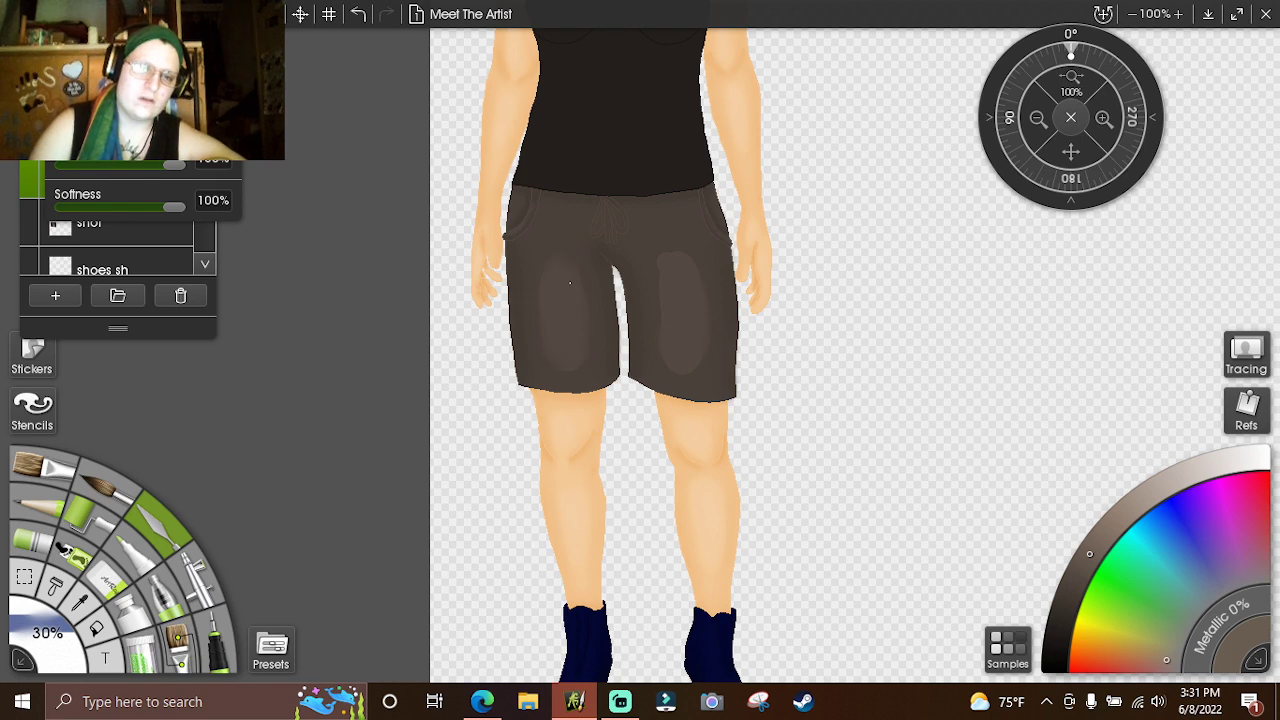
# - Blend the oval highlights on both shorts legs smoothly into the base brown with the palette knife at 60% size
pyautogui.click(54, 644)
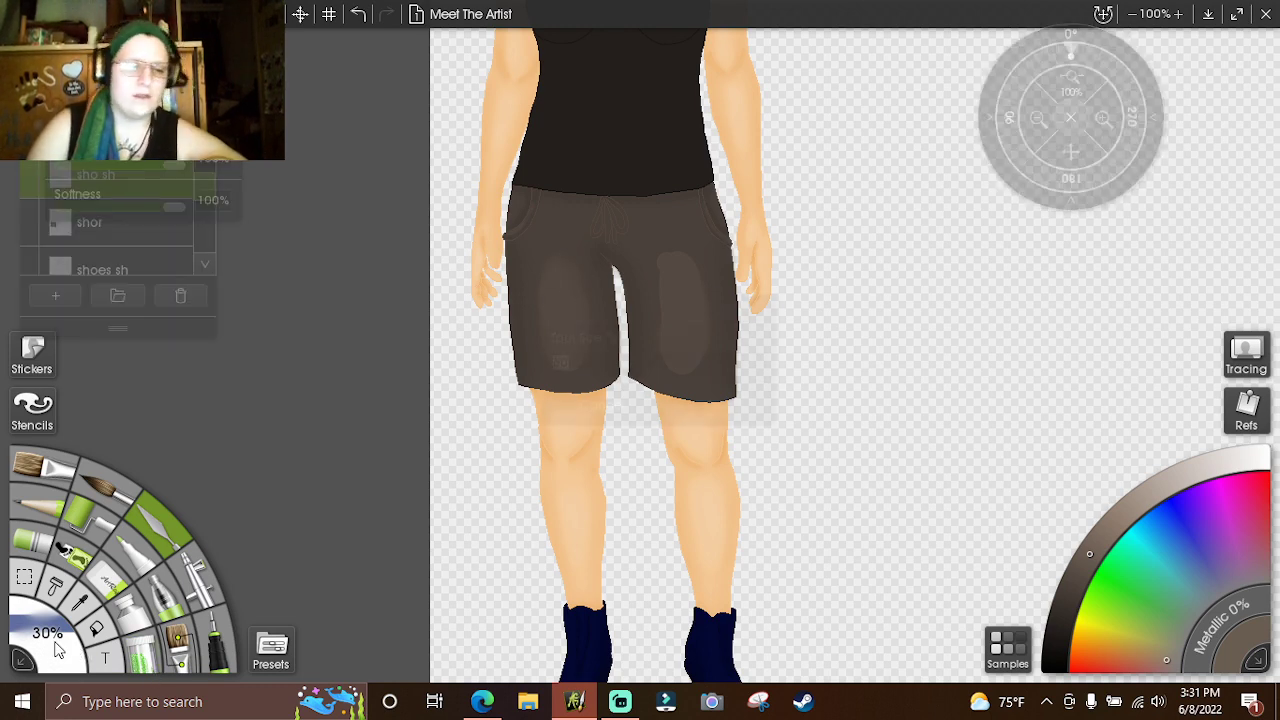
pyautogui.write('4')
pyautogui.write('60')
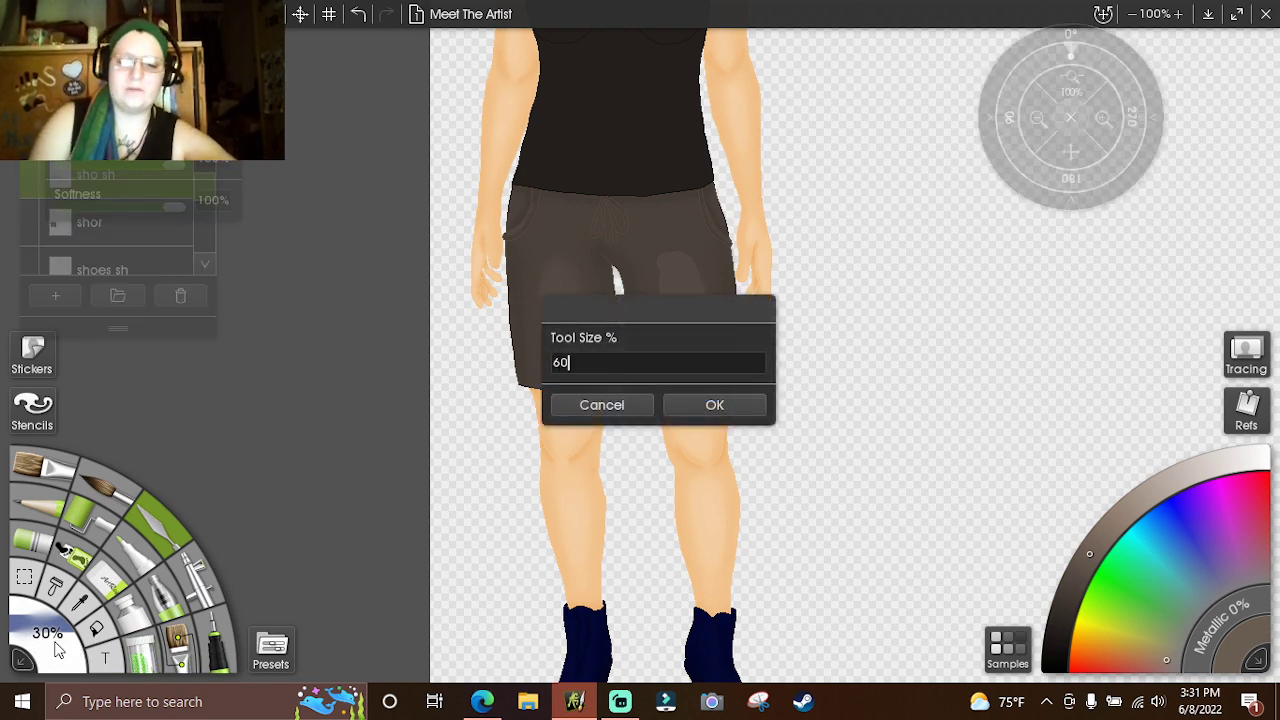
pyautogui.press('Return')
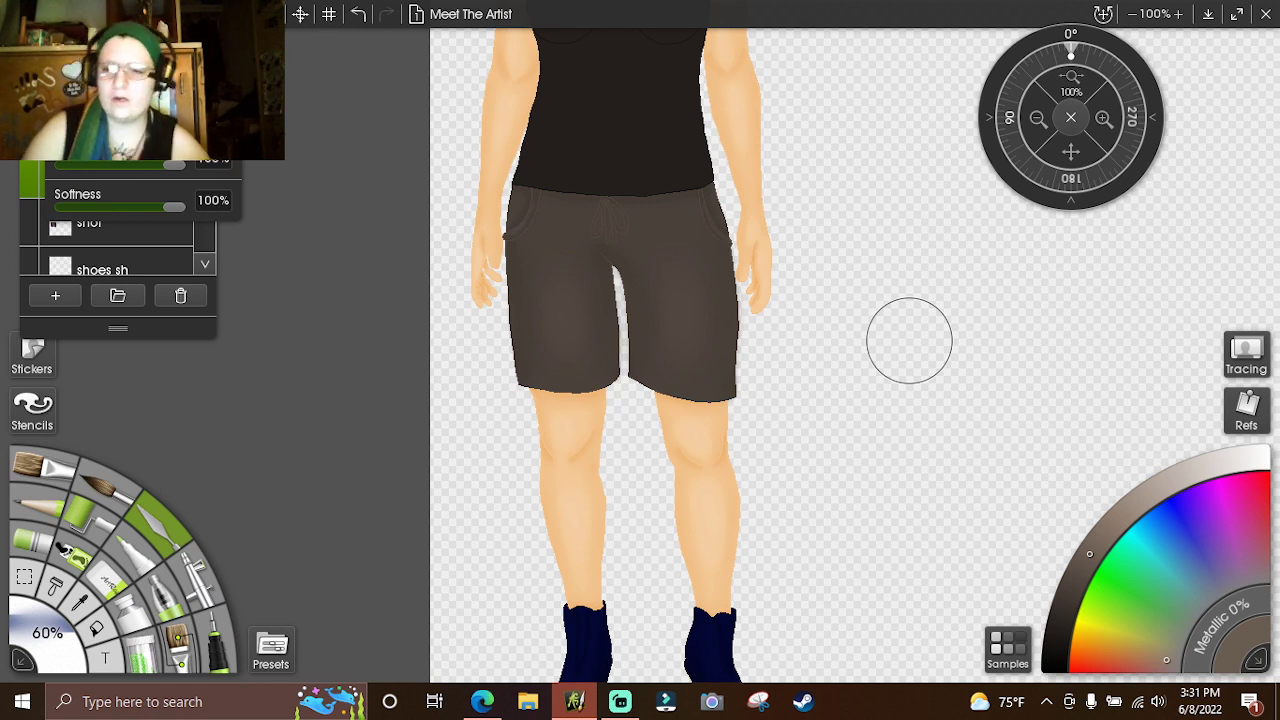
# - Choose a near-black brown and set the ink pen to 90% opacity at 2% size
pyautogui.click(1056, 638)
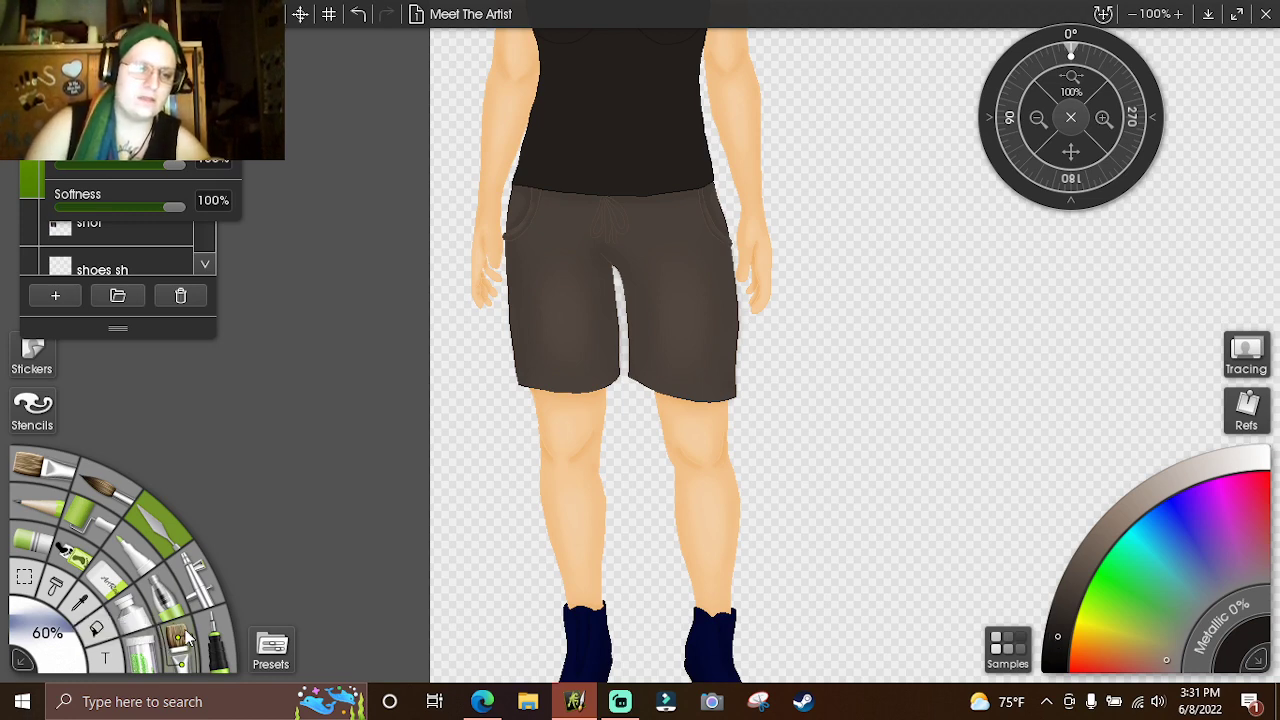
pyautogui.click(216, 640)
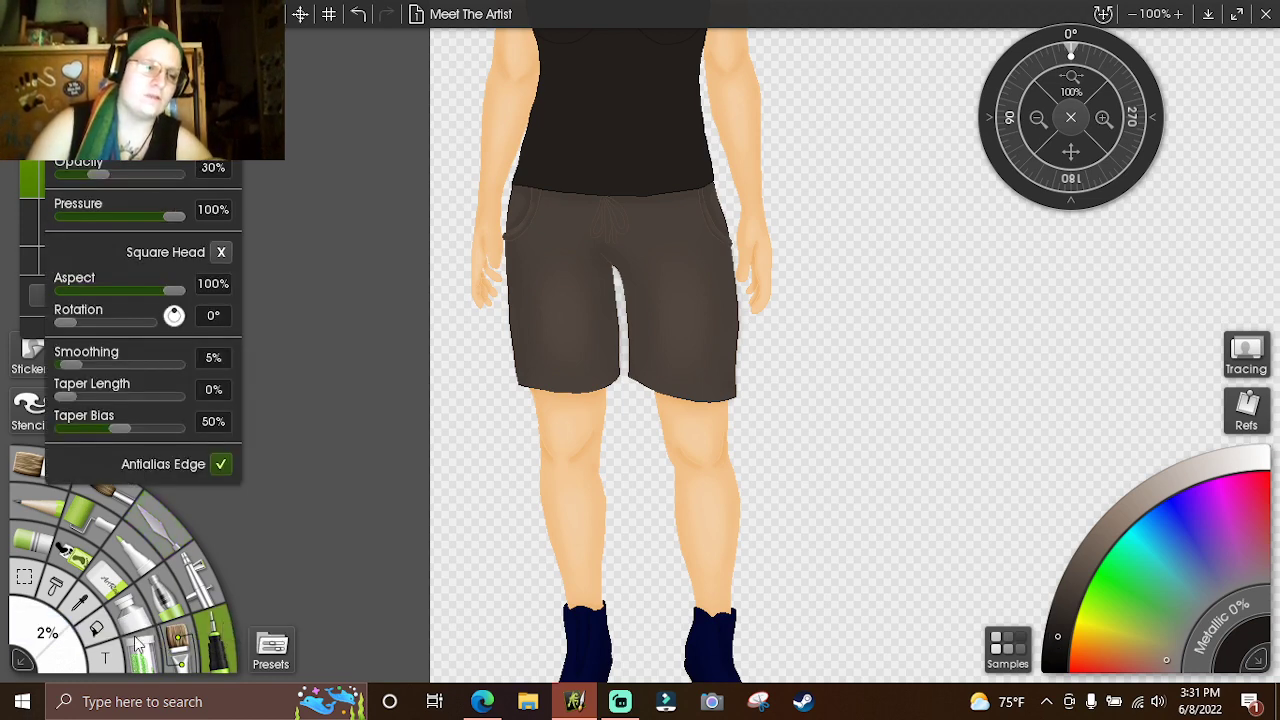
pyautogui.click(47, 633)
pyautogui.click(491, 323)
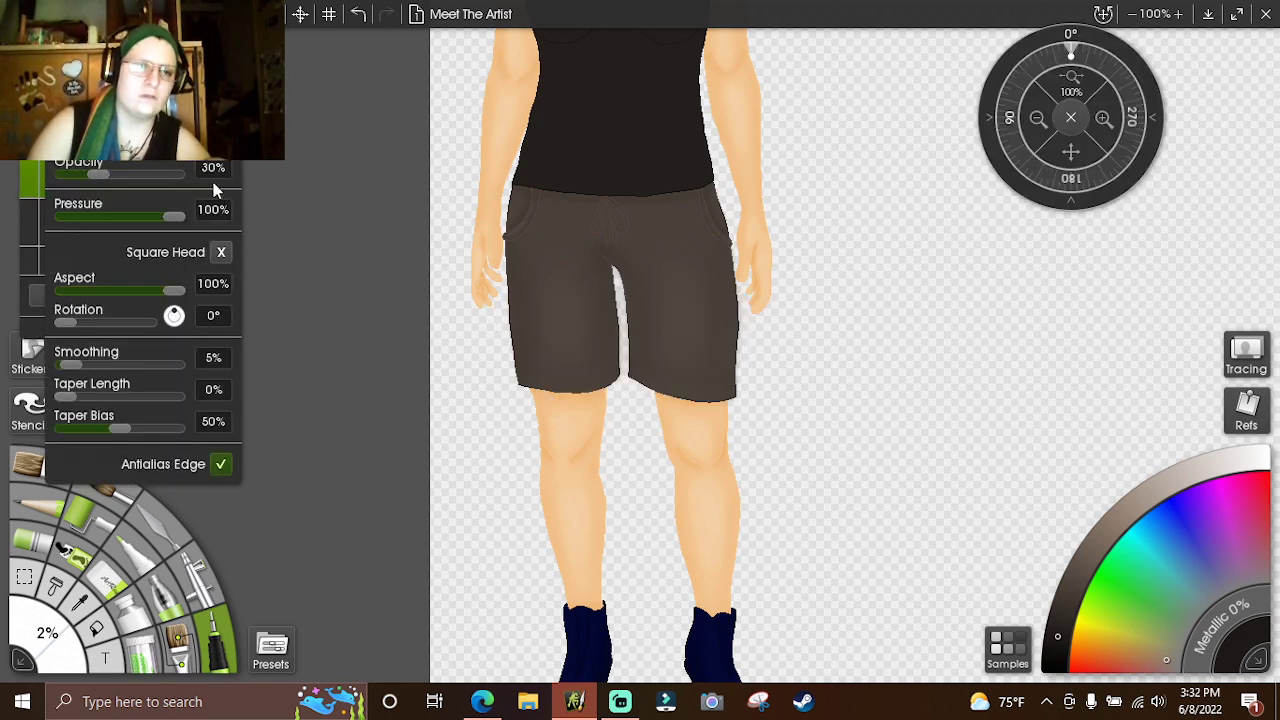
pyautogui.moveTo(214, 170)
pyautogui.mouseDown()
pyautogui.moveTo(214, 150)
pyautogui.moveTo(210, 170)
pyautogui.mouseUp()
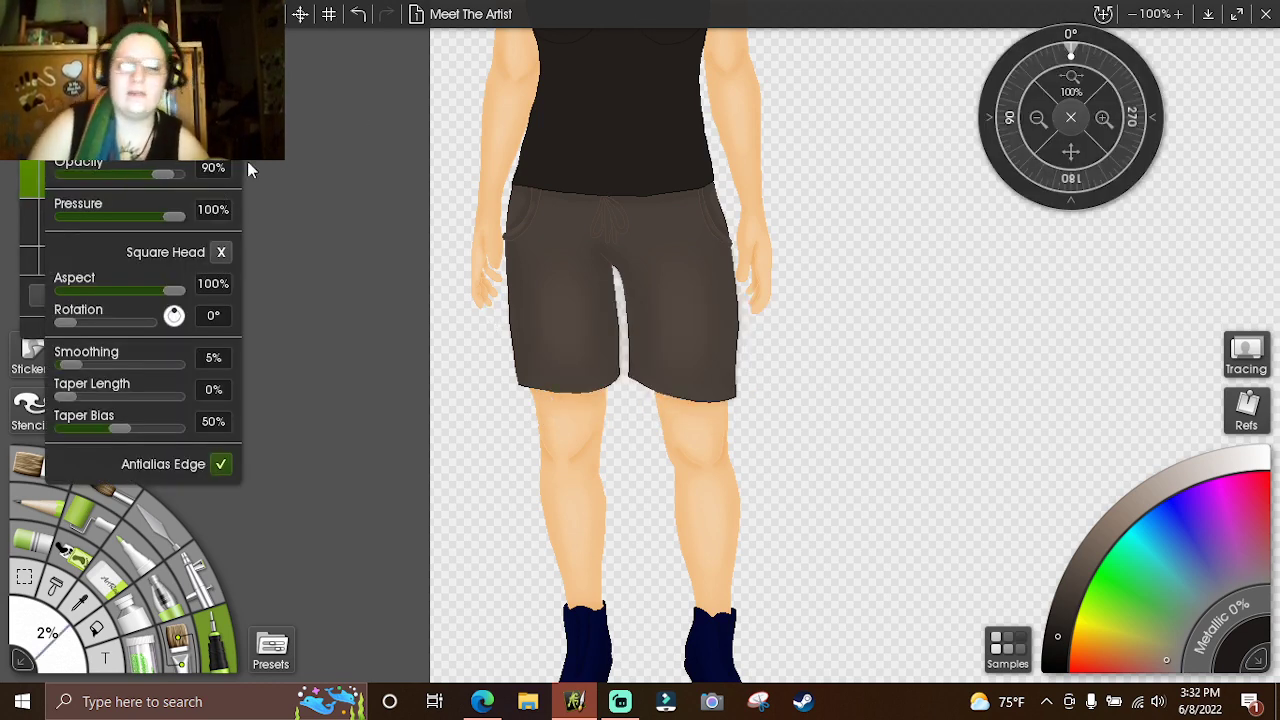
# - Try a dark line along the inner edge of the character's left pocket with the 2% ink pen
pyautogui.click(1103, 118)
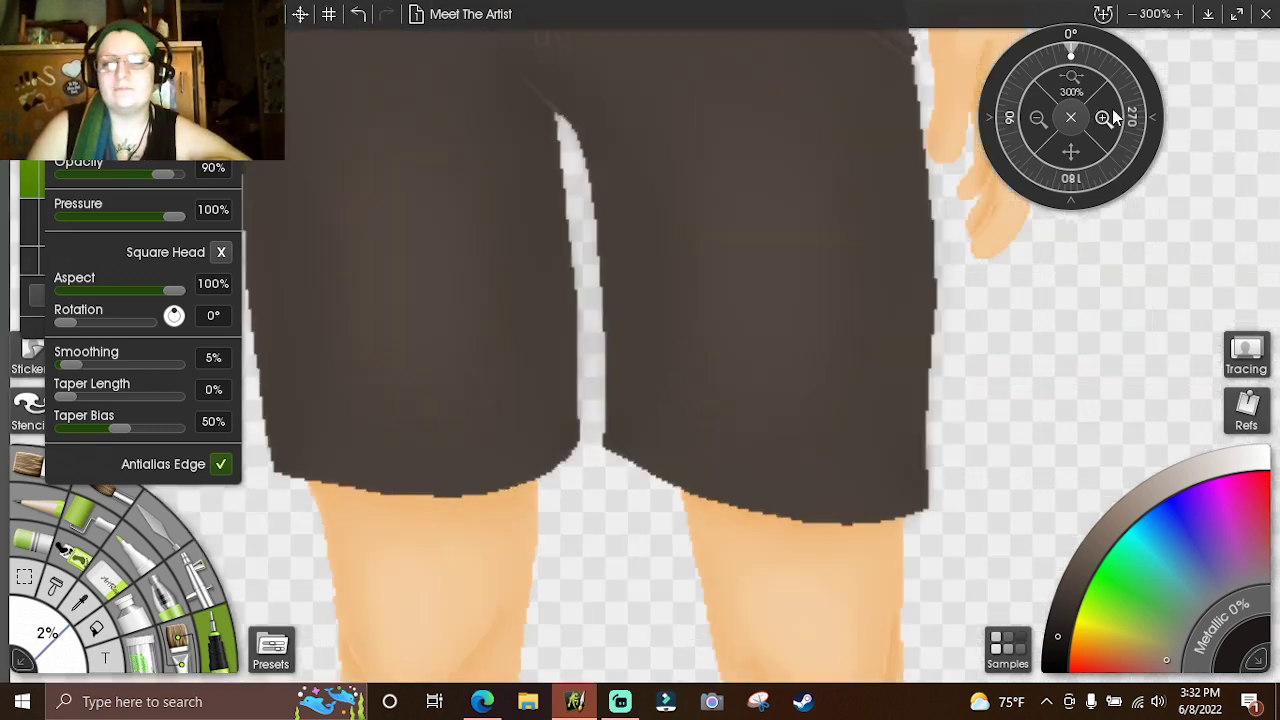
pyautogui.click(1103, 118)
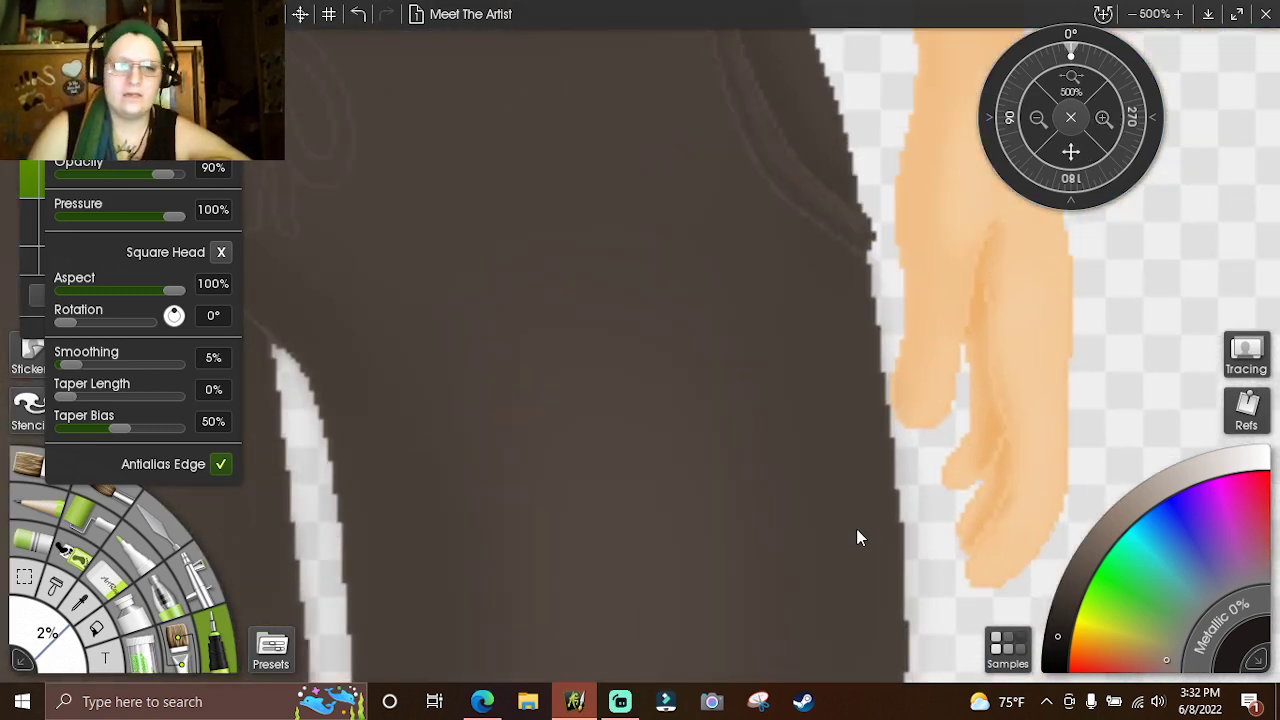
pyautogui.moveTo(856, 528); pyautogui.dragTo(877, 690)
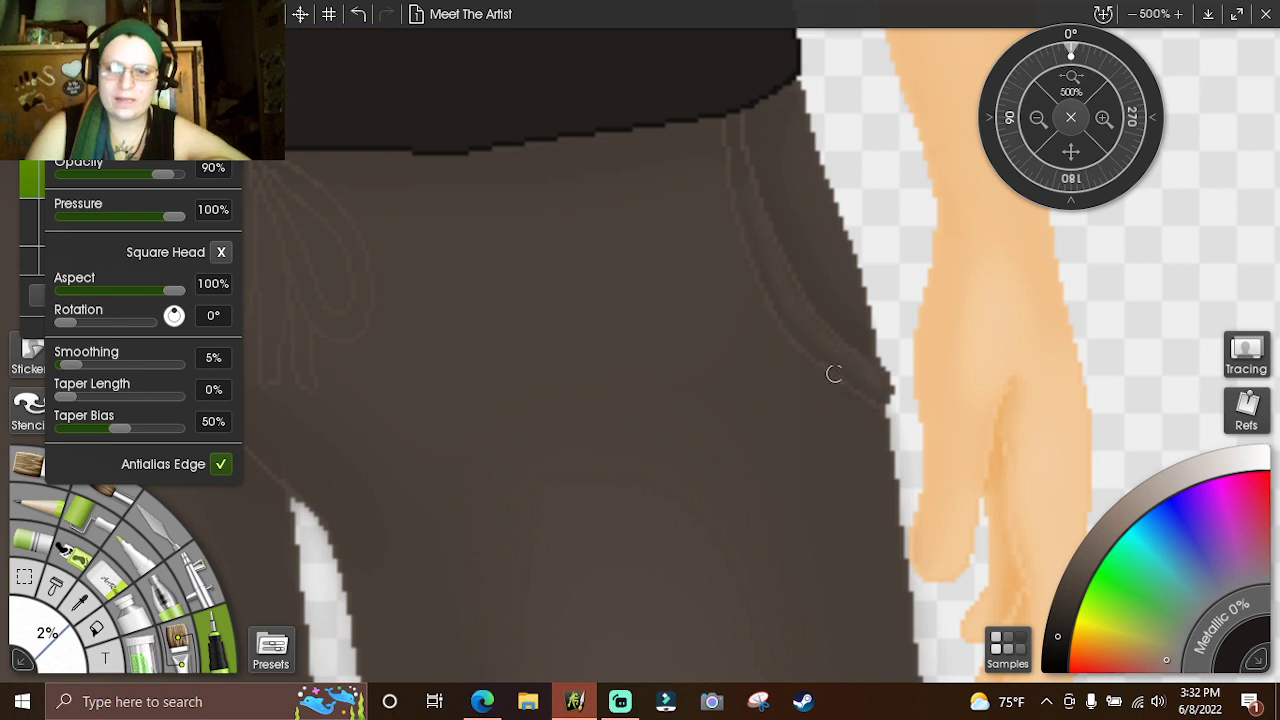
pyautogui.moveTo(866, 349)
pyautogui.mouseDown()
pyautogui.moveTo(812, 294)
pyautogui.moveTo(763, 186)
pyautogui.mouseUp()
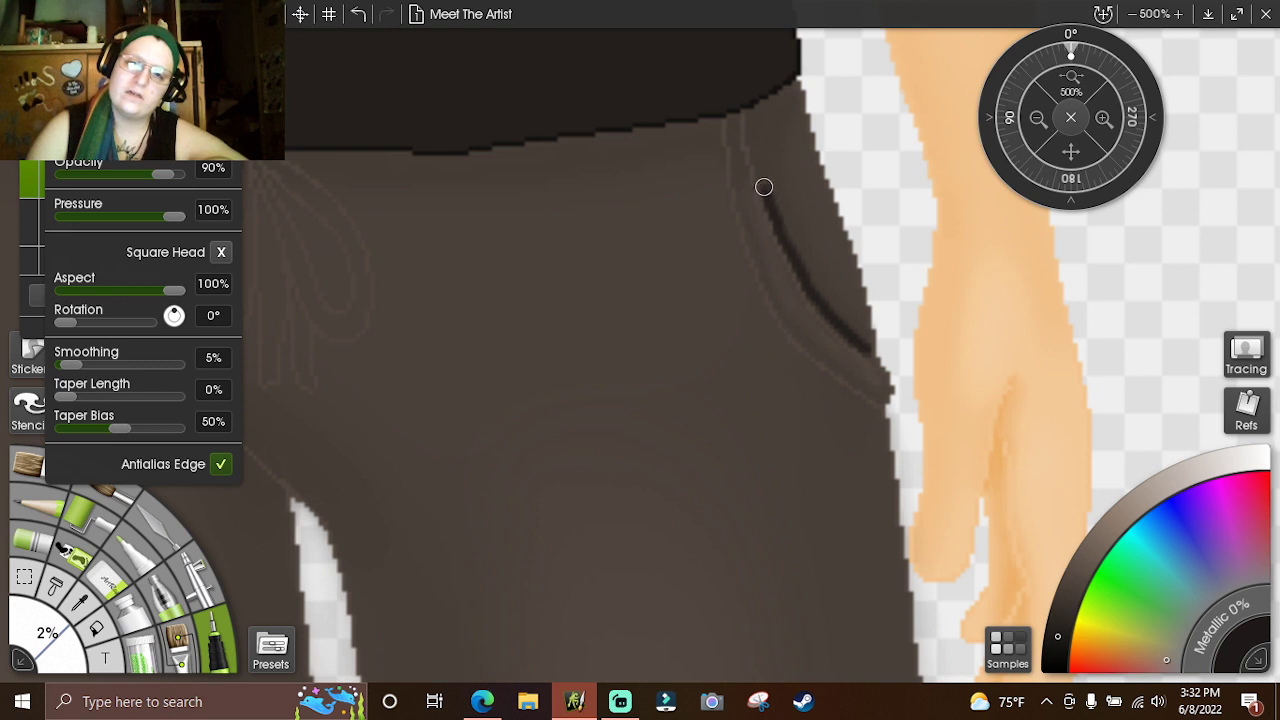
pyautogui.click(358, 13)
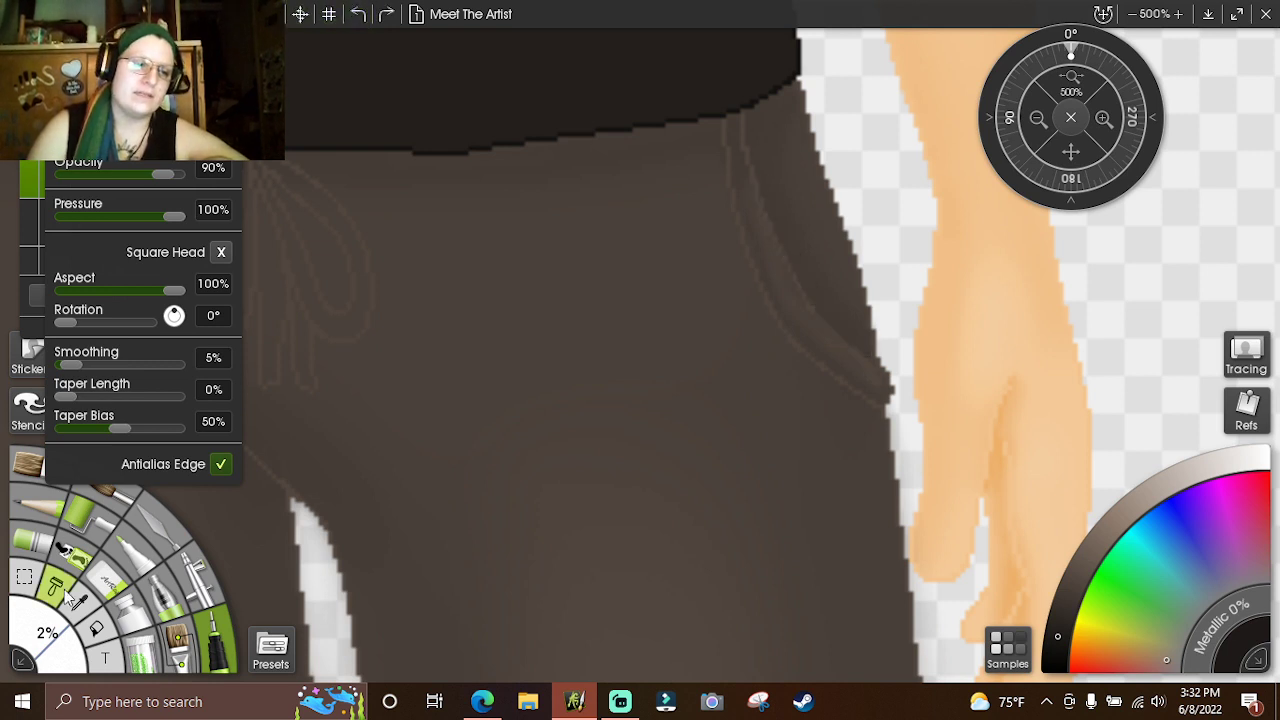
# - Line the inner edges of both shorts pockets in near-black brown with the ink pen at 1% size
pyautogui.moveTo(52, 600); pyautogui.dragTo(57, 660)
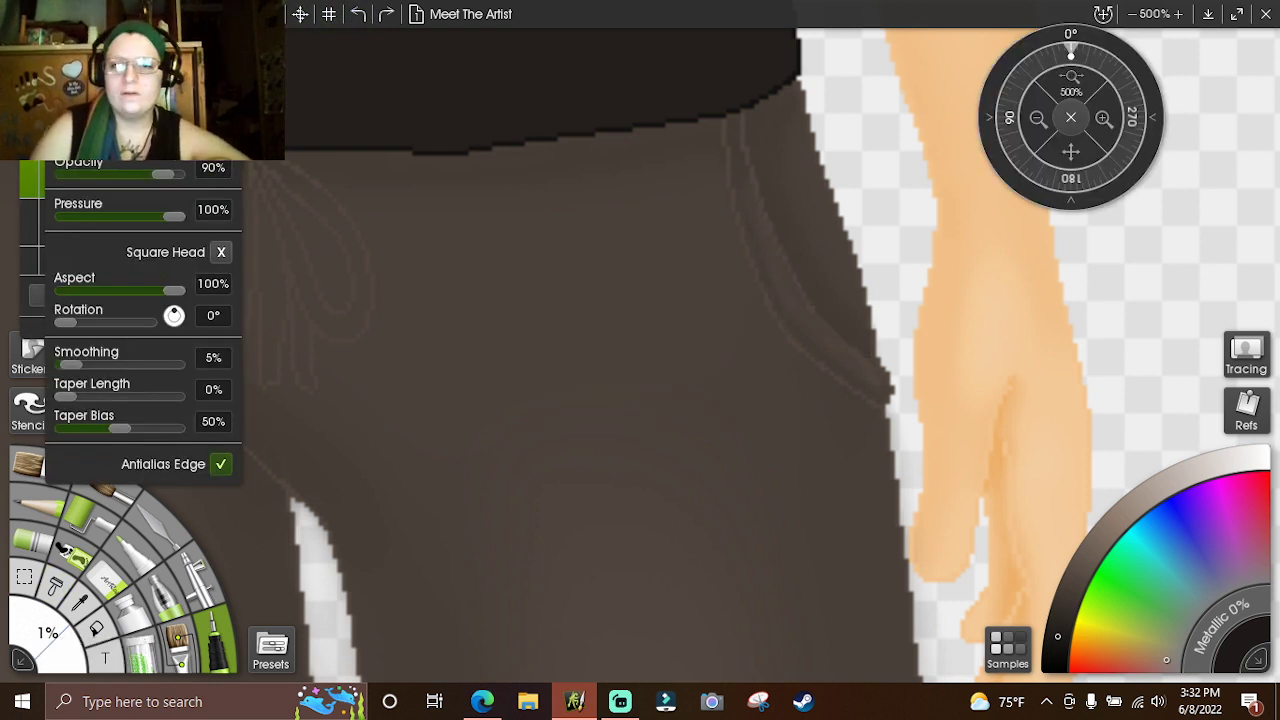
pyautogui.moveTo(873, 353)
pyautogui.mouseDown()
pyautogui.moveTo(799, 281)
pyautogui.moveTo(757, 177)
pyautogui.moveTo(748, 108)
pyautogui.mouseUp()
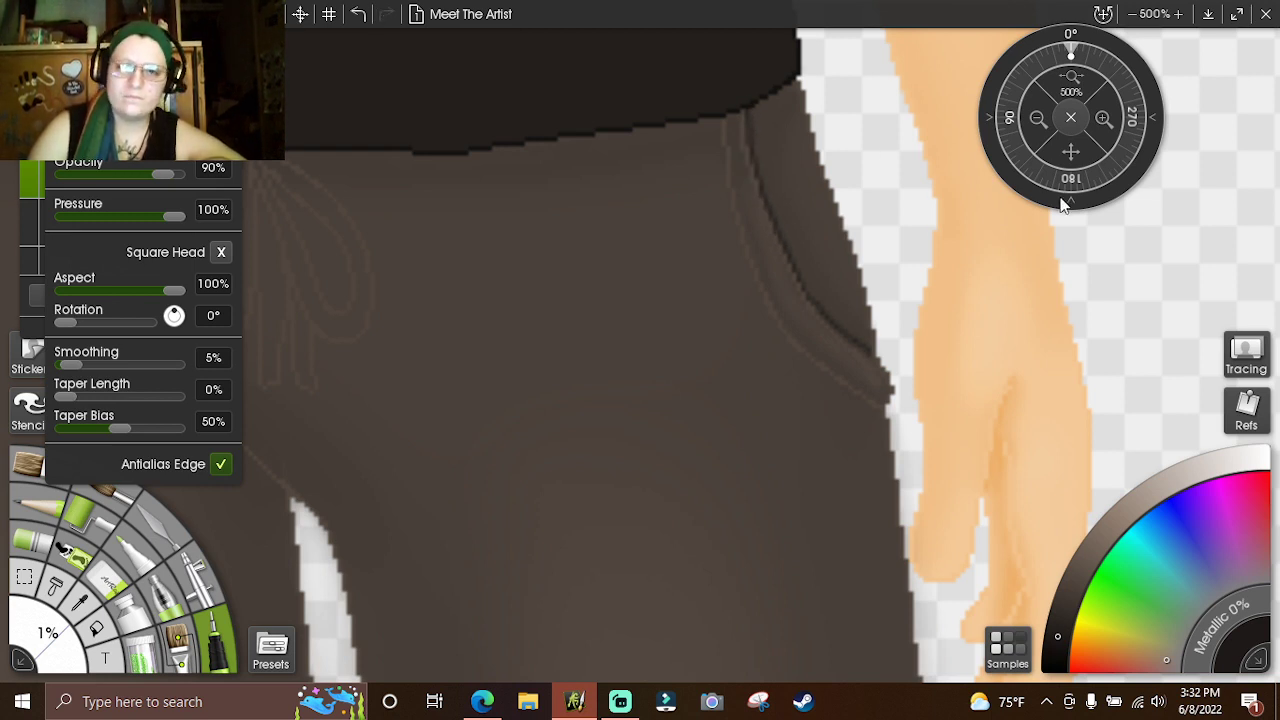
pyautogui.moveTo(1066, 162); pyautogui.dragTo(1279, 168)
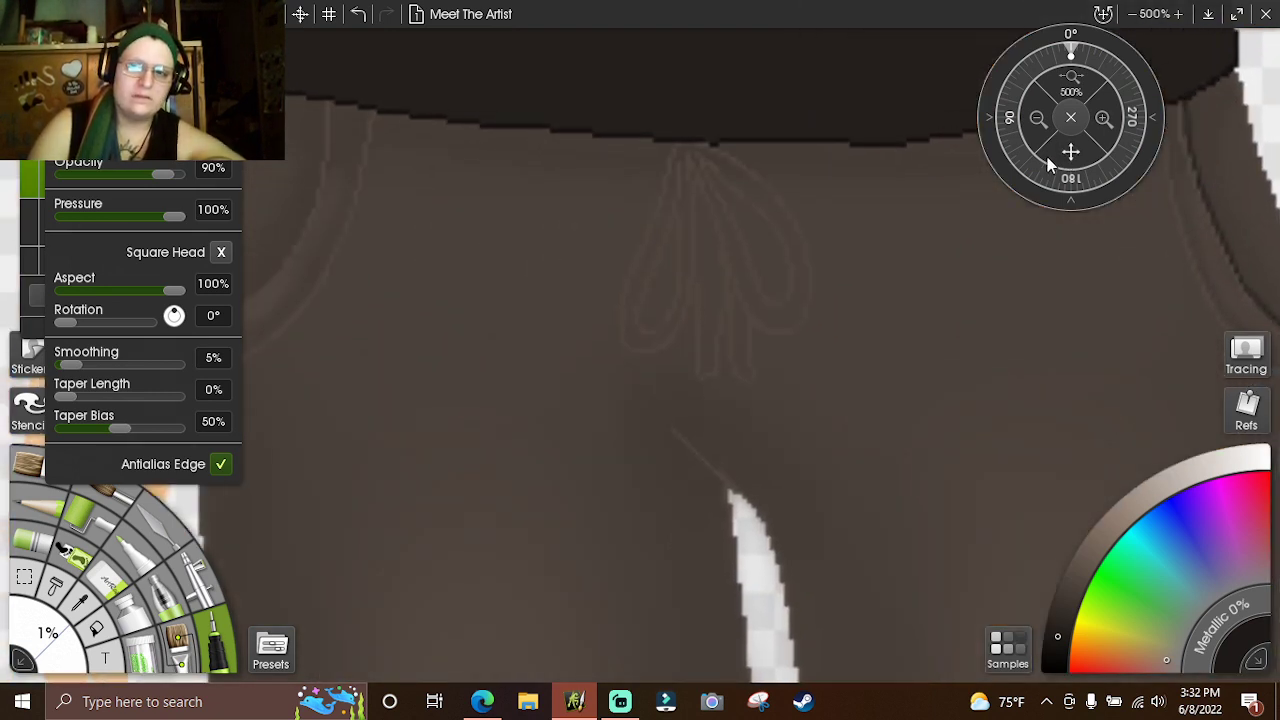
pyautogui.moveTo(1070, 175); pyautogui.dragTo(1234, 167)
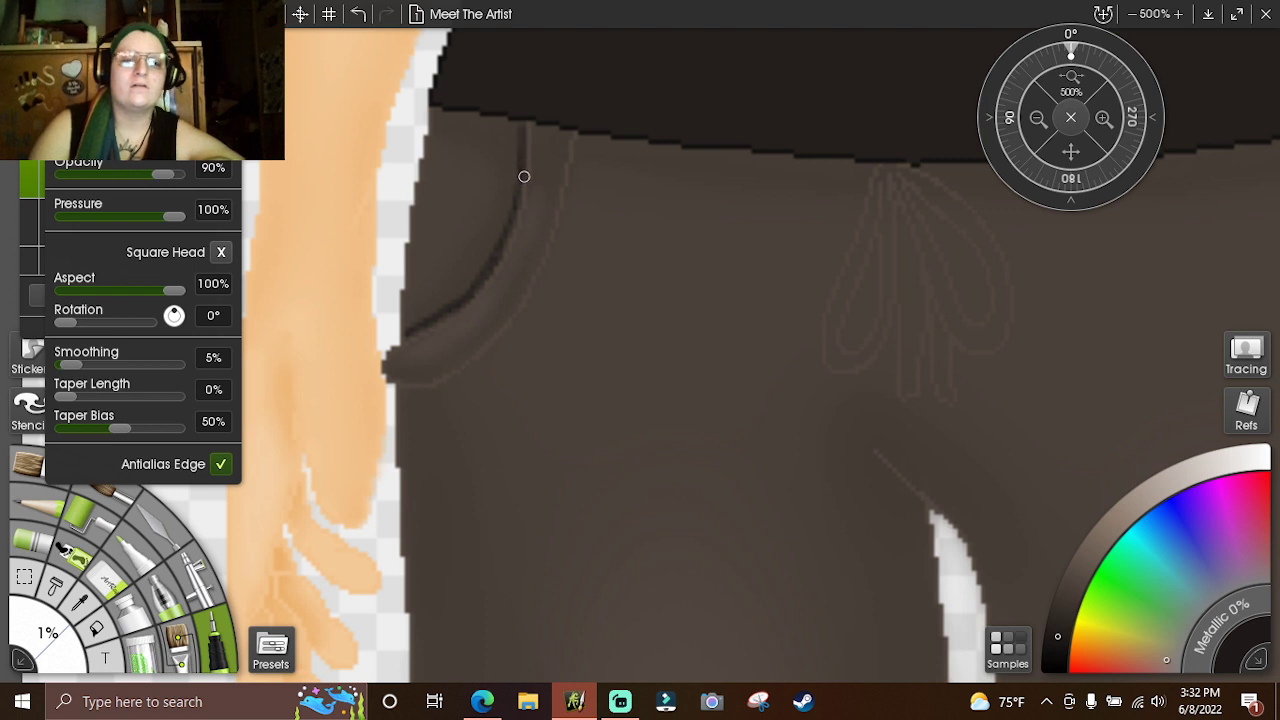
# - Darken the short diagonal crotch seam above the gap between the shorts' legs with the 1% ink pen
pyautogui.moveTo(1160, 188)
pyautogui.mouseDown()
pyautogui.moveTo(920, 14)
pyautogui.moveTo(940, 8)
pyautogui.mouseUp()
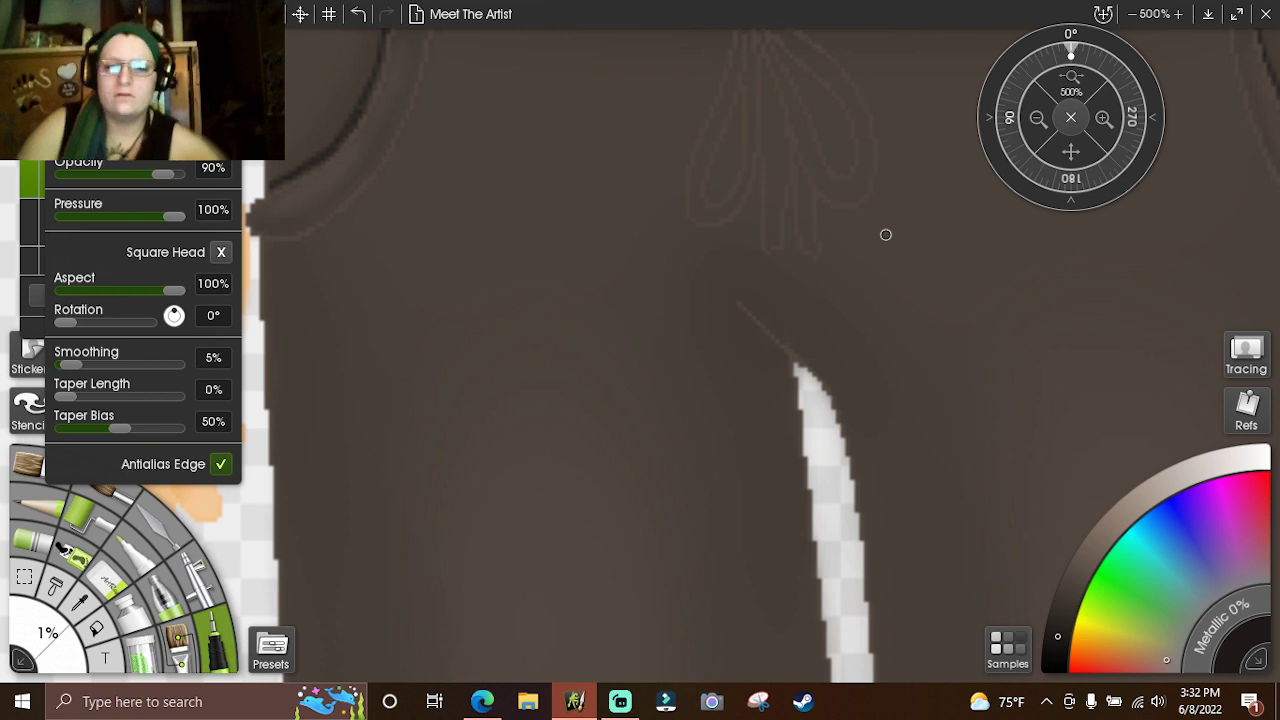
pyautogui.moveTo(786, 360); pyautogui.dragTo(742, 309)
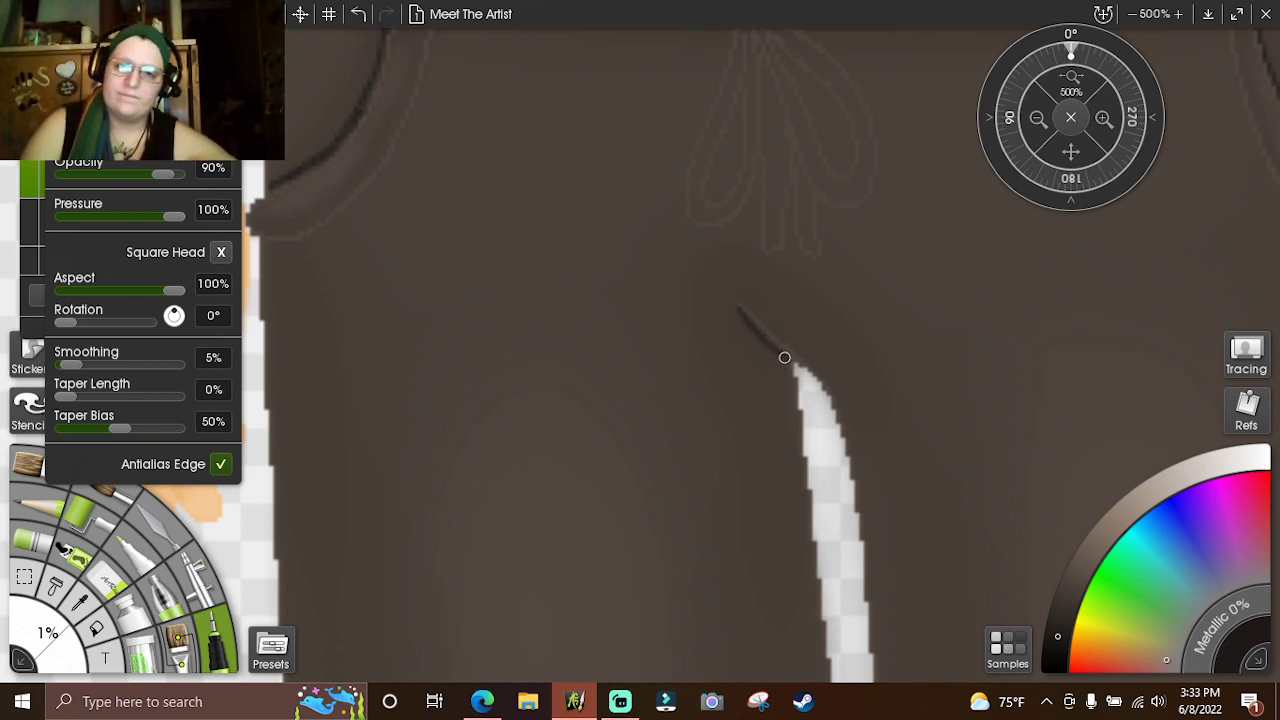
pyautogui.moveTo(790, 360); pyautogui.dragTo(737, 303)
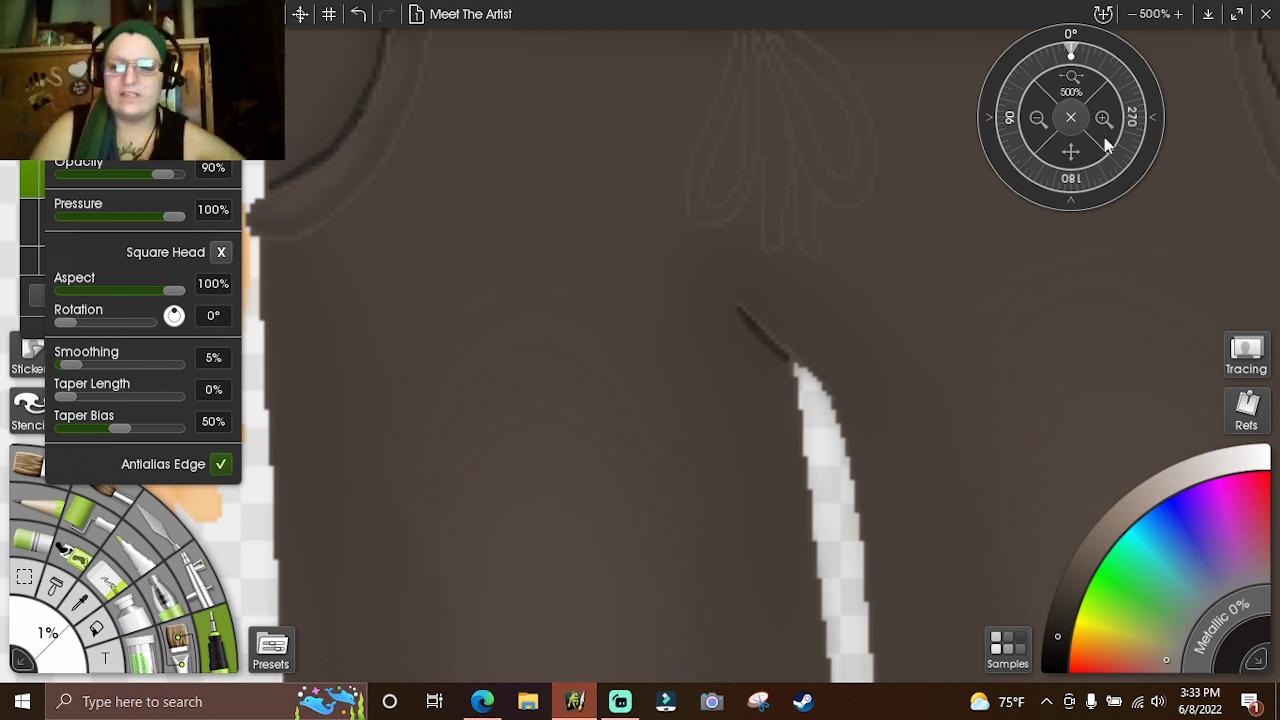
# - Trace the outer edges of both pocket bands with the 1% ink pen at 45% opacity
pyautogui.moveTo(1050, 145); pyautogui.dragTo(660, 225)
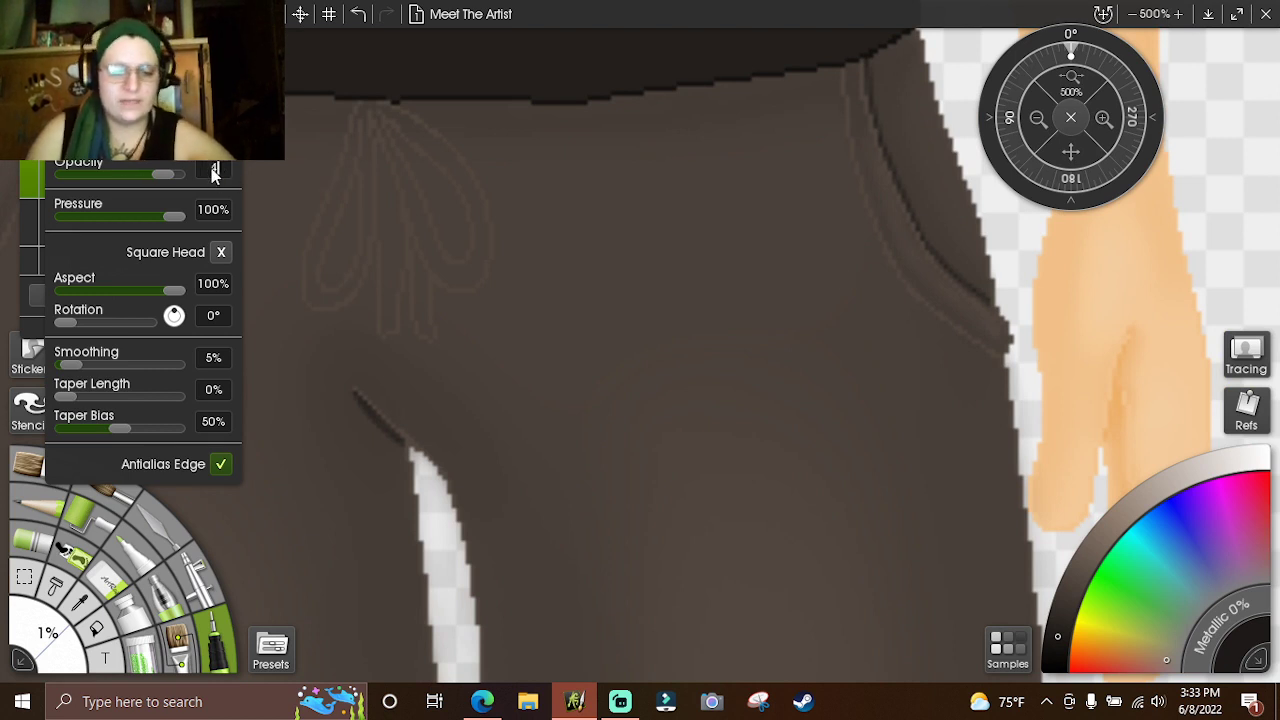
pyautogui.moveTo(222, 176); pyautogui.dragTo(213, 175)
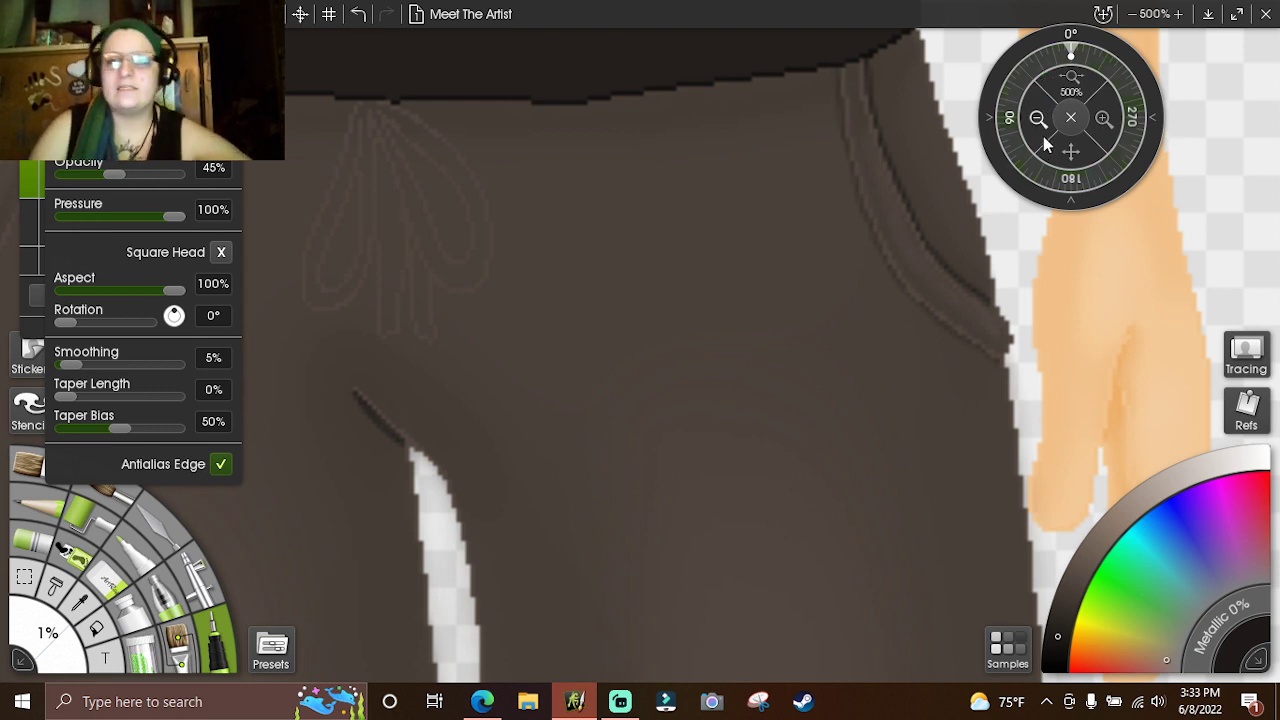
pyautogui.moveTo(1070, 150); pyautogui.dragTo(1110, 150)
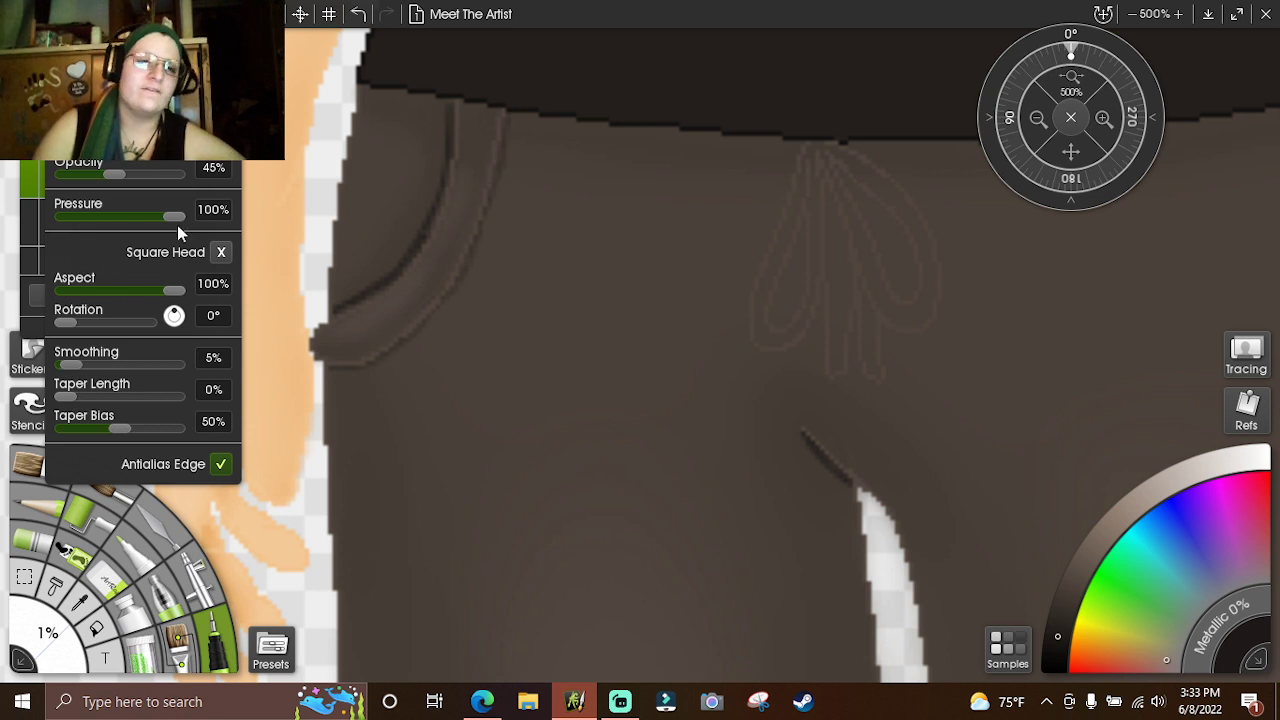
# - Shade inside the opening of the character's right shorts pocket with the ink pen at 30% opacity and 4% size
pyautogui.click(207, 168)
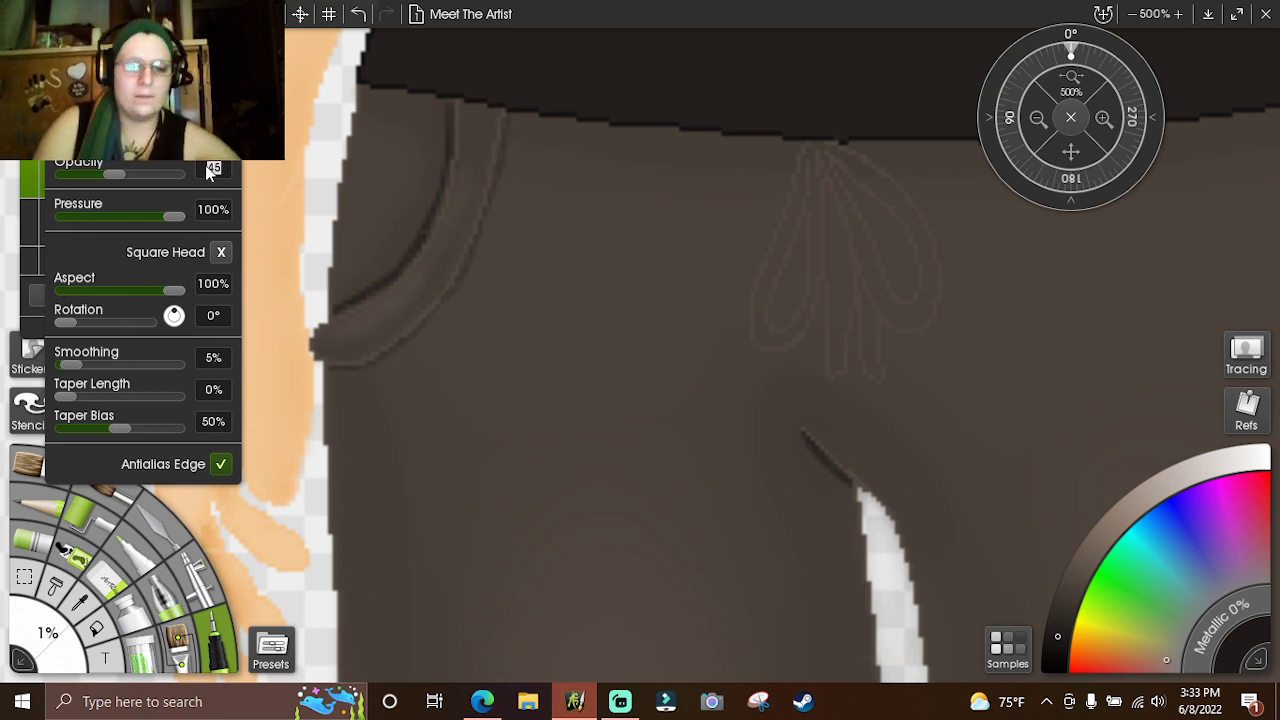
pyautogui.write('30')
pyautogui.press('Return')
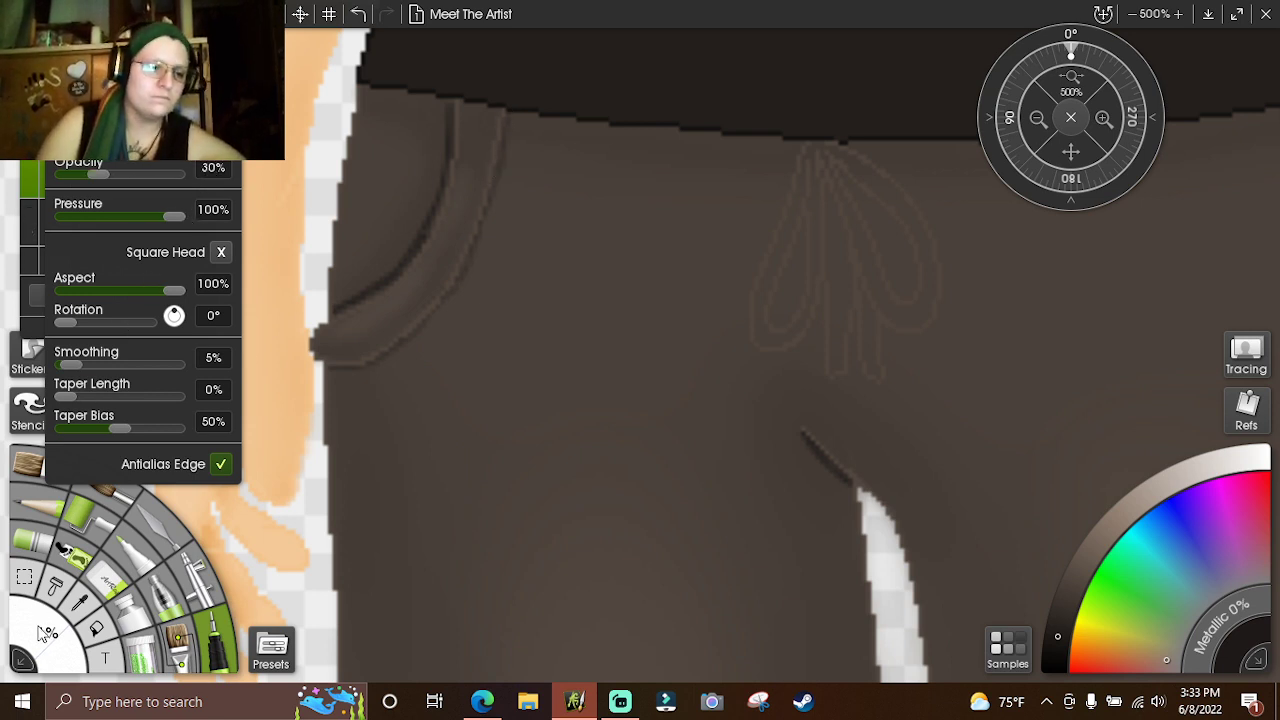
pyautogui.click(47, 632)
pyautogui.write('4')
pyautogui.press('Return')
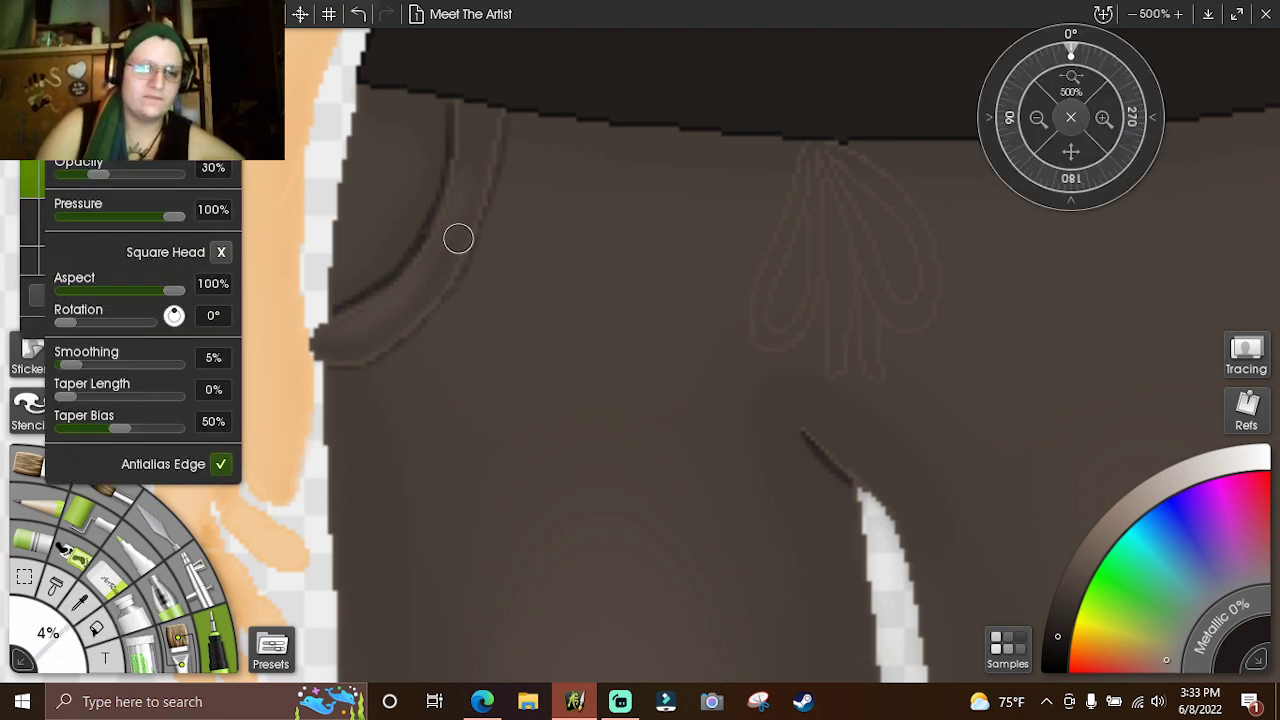
pyautogui.moveTo(340, 294)
pyautogui.mouseDown()
pyautogui.moveTo(395, 253)
pyautogui.moveTo(429, 189)
pyautogui.moveTo(443, 113)
pyautogui.mouseUp()
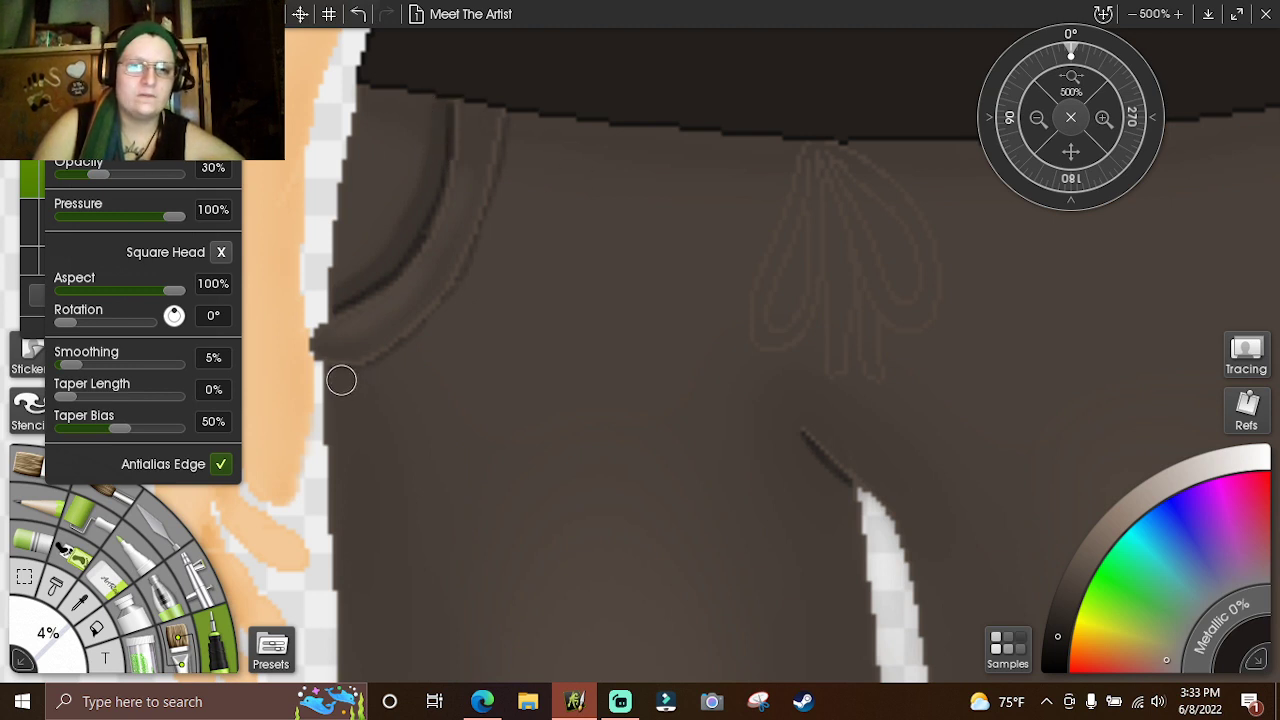
# - Shade beneath the outer edge of the character's right pocket band and along the diagonal crotch seam with the 4% ink pen
pyautogui.moveTo(337, 377)
pyautogui.mouseDown()
pyautogui.moveTo(406, 346)
pyautogui.moveTo(457, 289)
pyautogui.mouseUp()
pyautogui.click(362, 15)
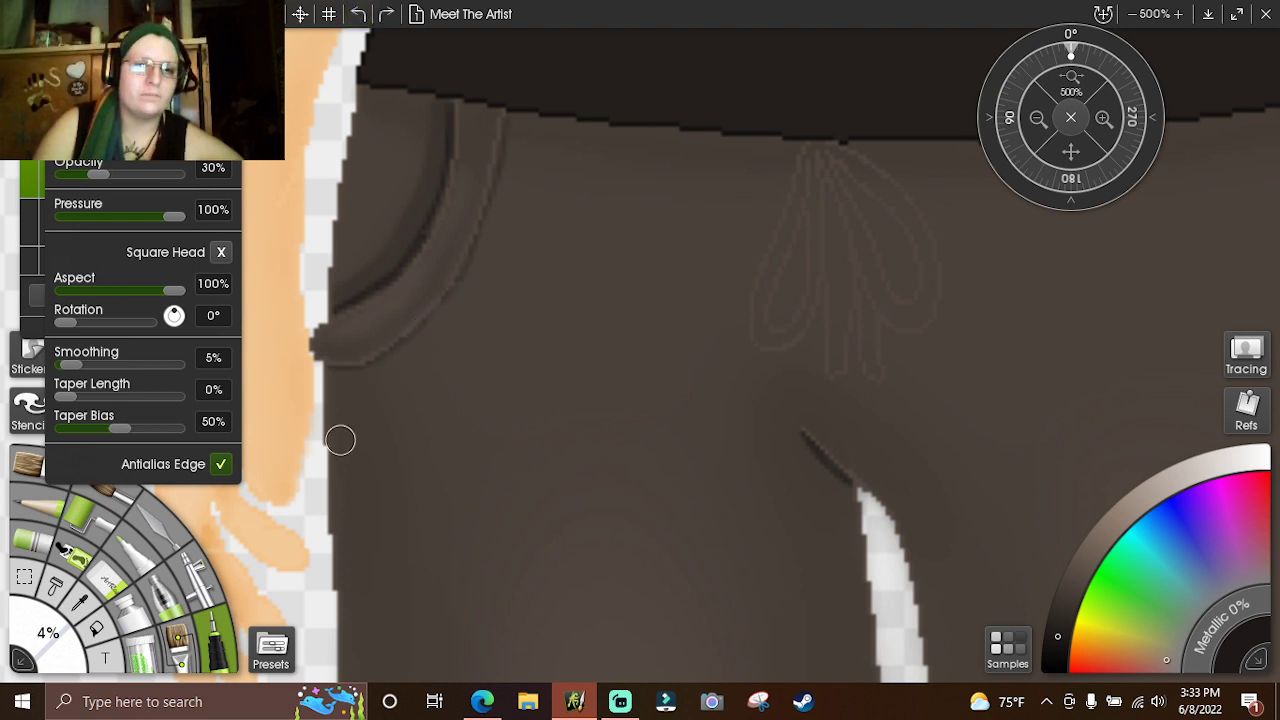
pyautogui.moveTo(339, 364)
pyautogui.mouseDown()
pyautogui.moveTo(404, 333)
pyautogui.moveTo(460, 274)
pyautogui.moveTo(503, 123)
pyautogui.moveTo(469, 249)
pyautogui.moveTo(438, 300)
pyautogui.mouseUp()
pyautogui.moveTo(1075, 157); pyautogui.dragTo(846, 11)
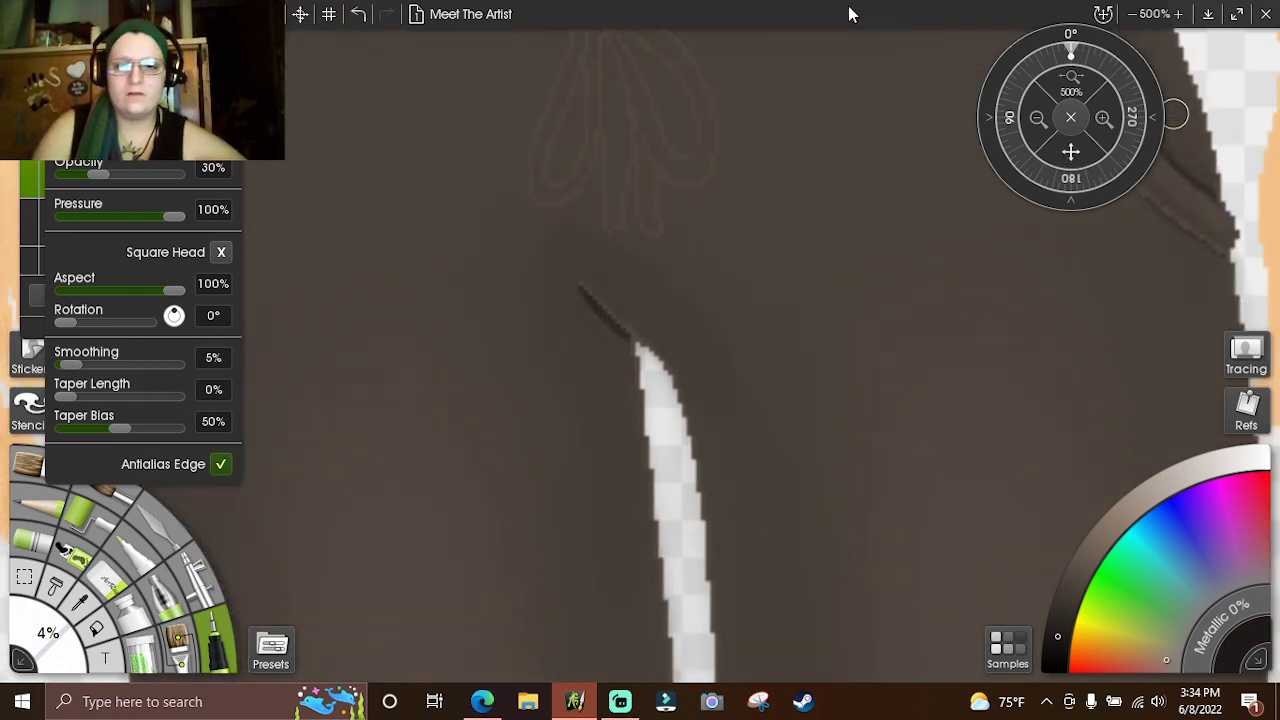
pyautogui.moveTo(574, 297); pyautogui.dragTo(626, 363)
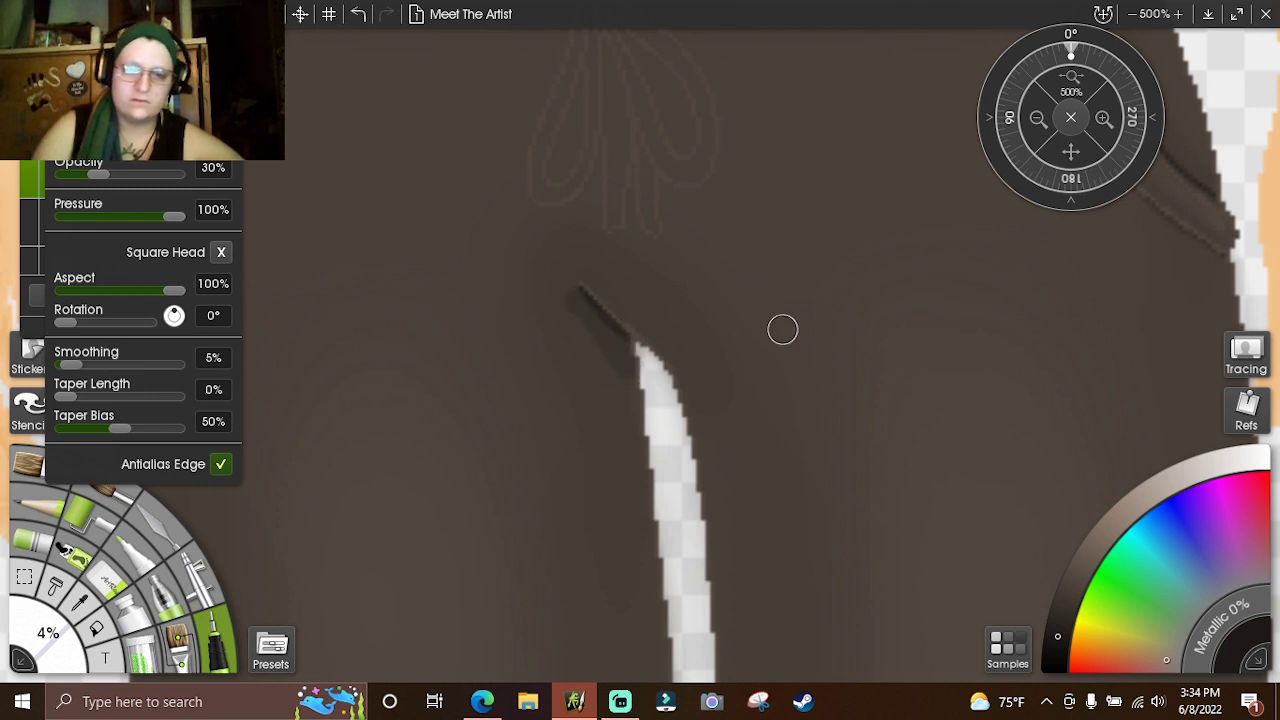
# - Shade inside the character's left pocket opening and along the outer edge of its band with the 4% ink pen at 30% opacity
pyautogui.moveTo(1071, 140); pyautogui.dragTo(671, 220)
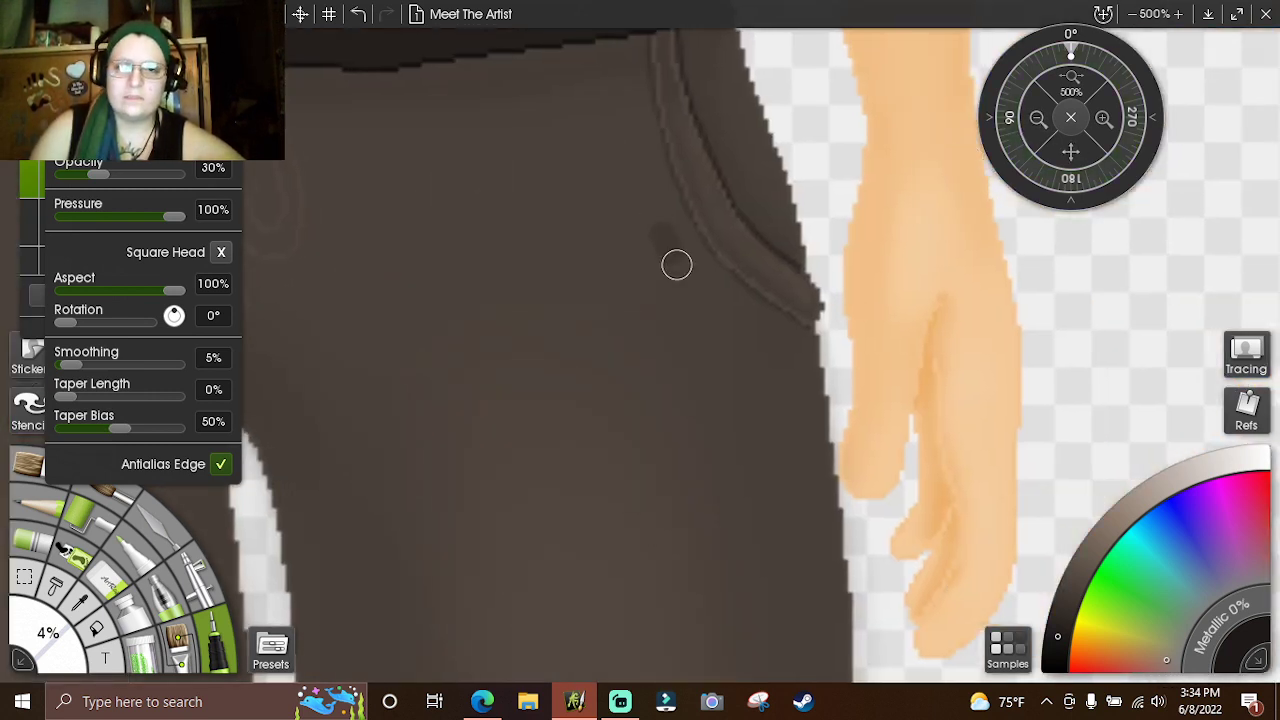
pyautogui.click(358, 14)
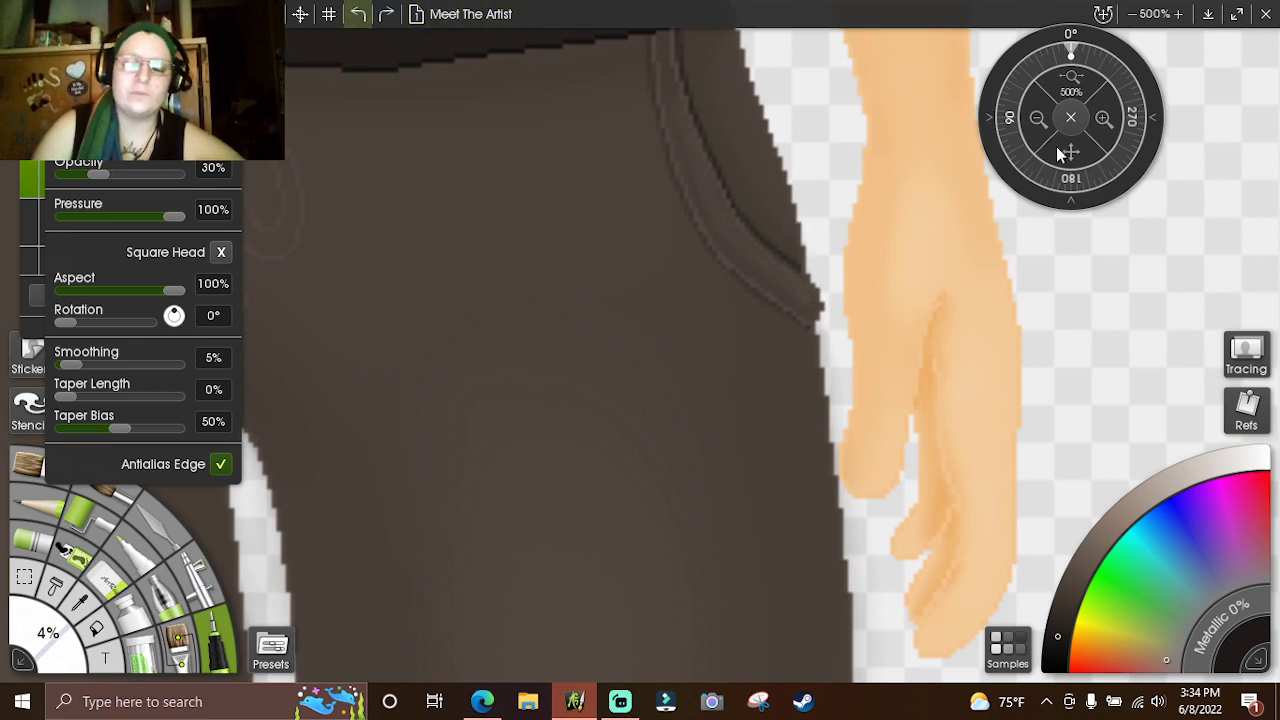
pyautogui.moveTo(1071, 150); pyautogui.dragTo(1057, 260)
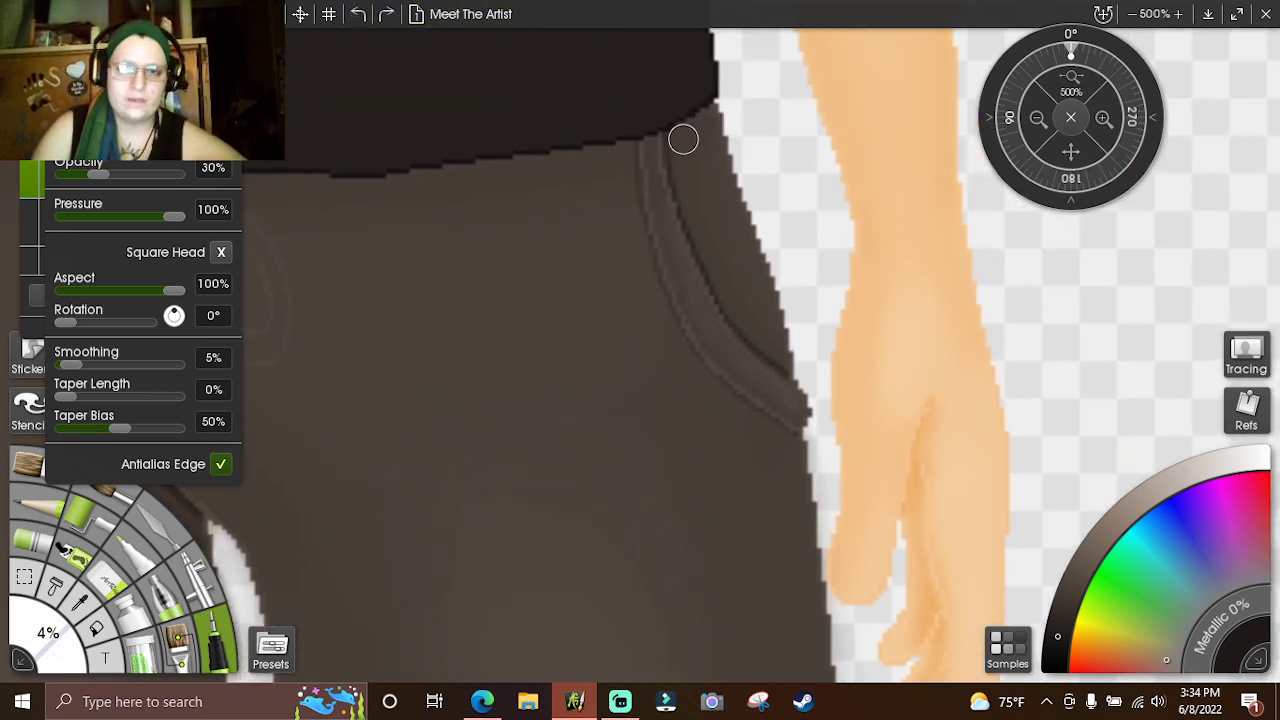
pyautogui.moveTo(683, 168)
pyautogui.mouseDown()
pyautogui.moveTo(716, 280)
pyautogui.moveTo(777, 363)
pyautogui.mouseUp()
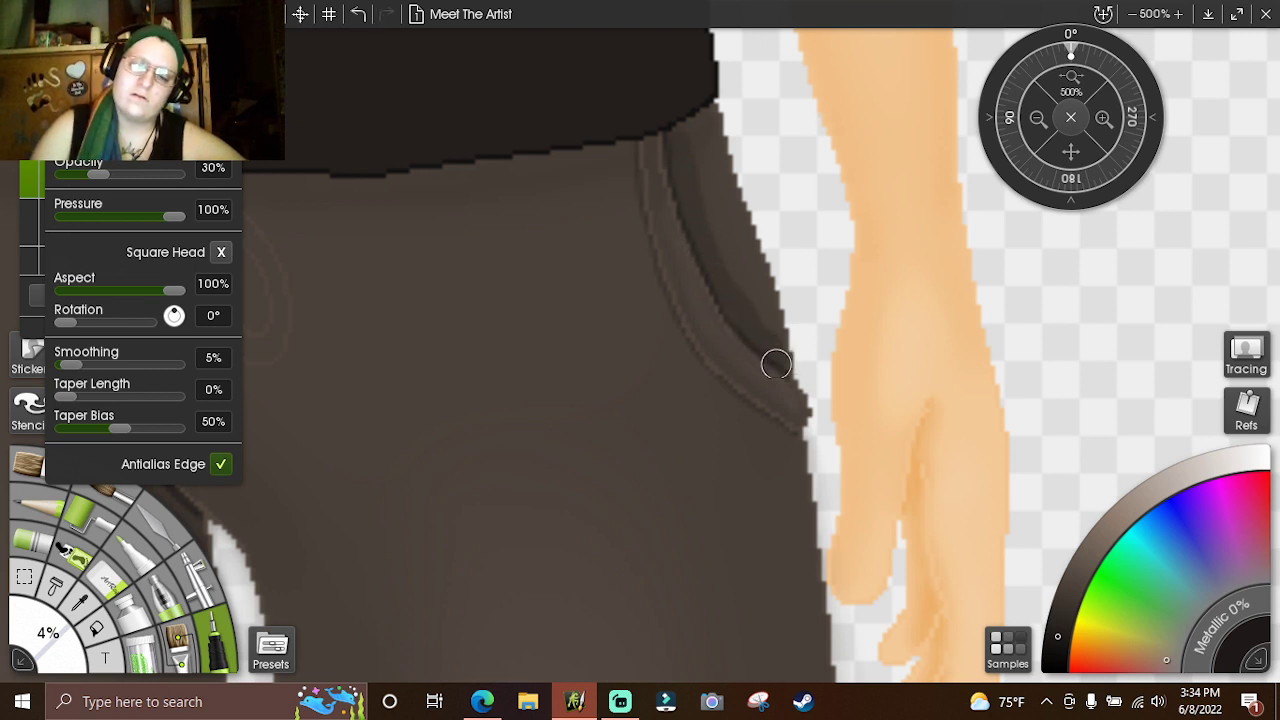
pyautogui.moveTo(789, 438); pyautogui.dragTo(780, 420)
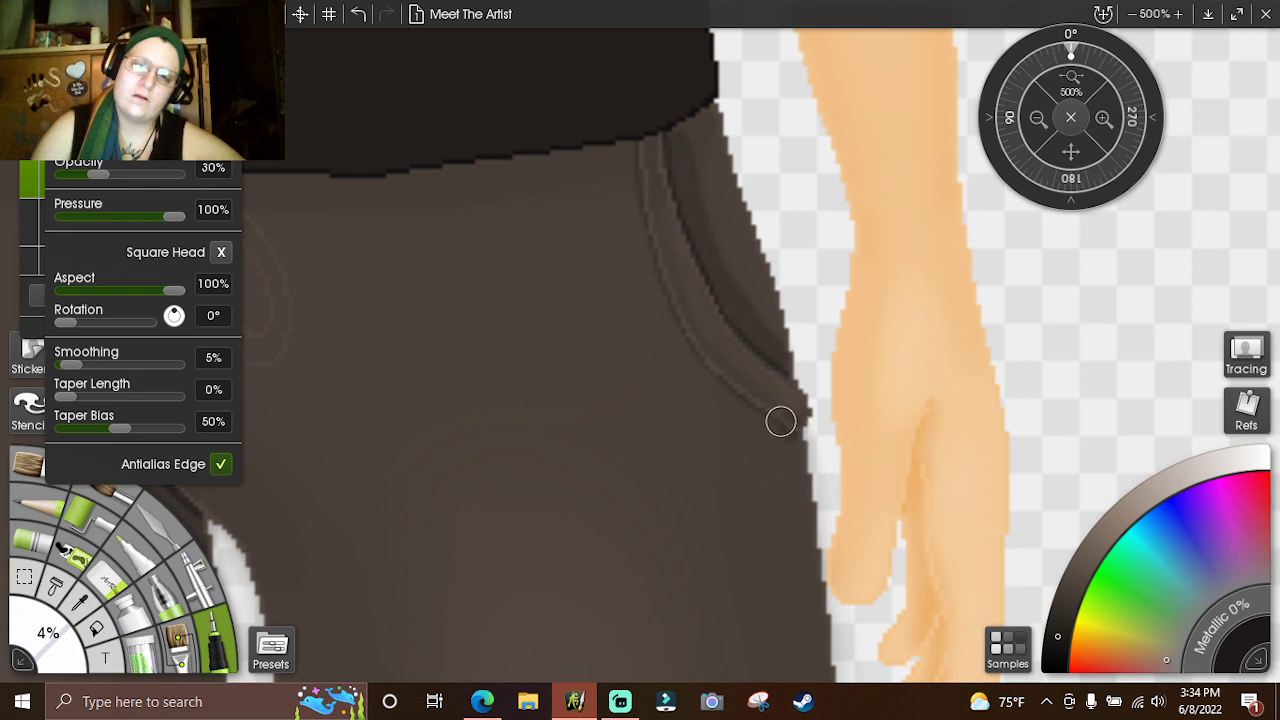
pyautogui.moveTo(717, 369)
pyautogui.mouseDown()
pyautogui.moveTo(671, 294)
pyautogui.moveTo(640, 144)
pyautogui.mouseUp()
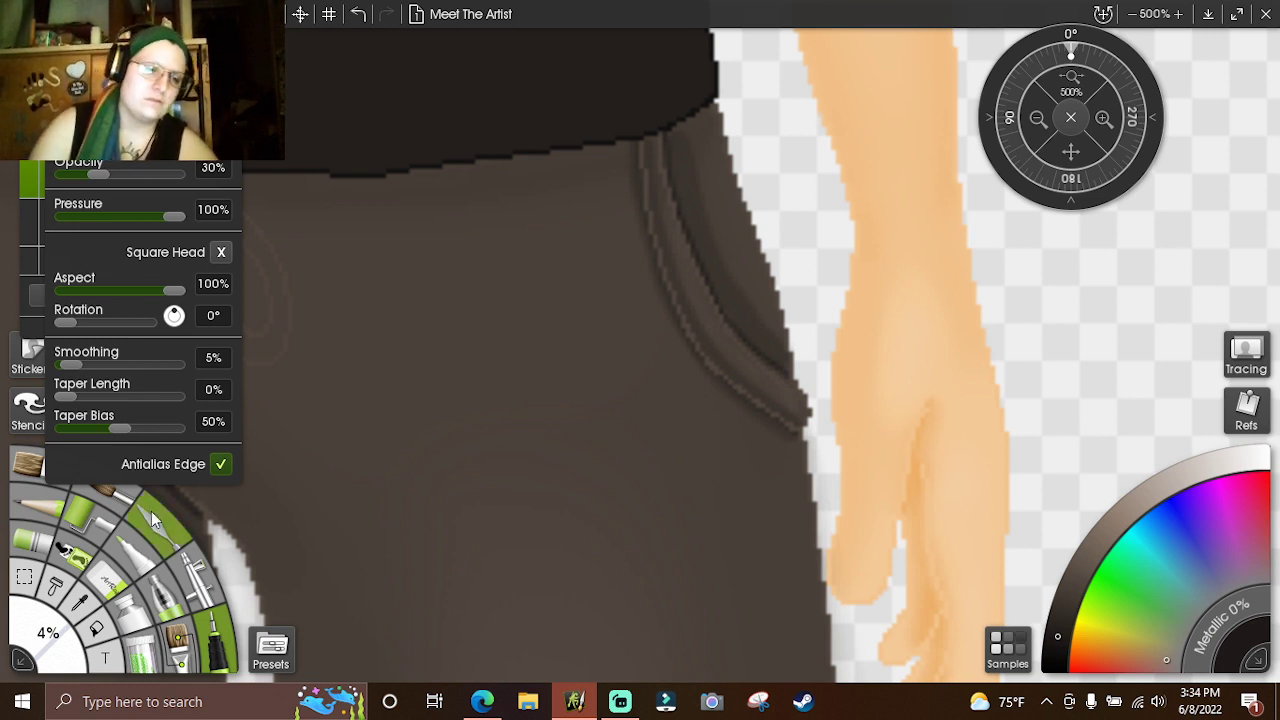
# - Blend the new shading on the character's left pocket with the palette knife at 10% size
pyautogui.click(88, 590)
pyautogui.click(60, 627)
pyautogui.write('1')
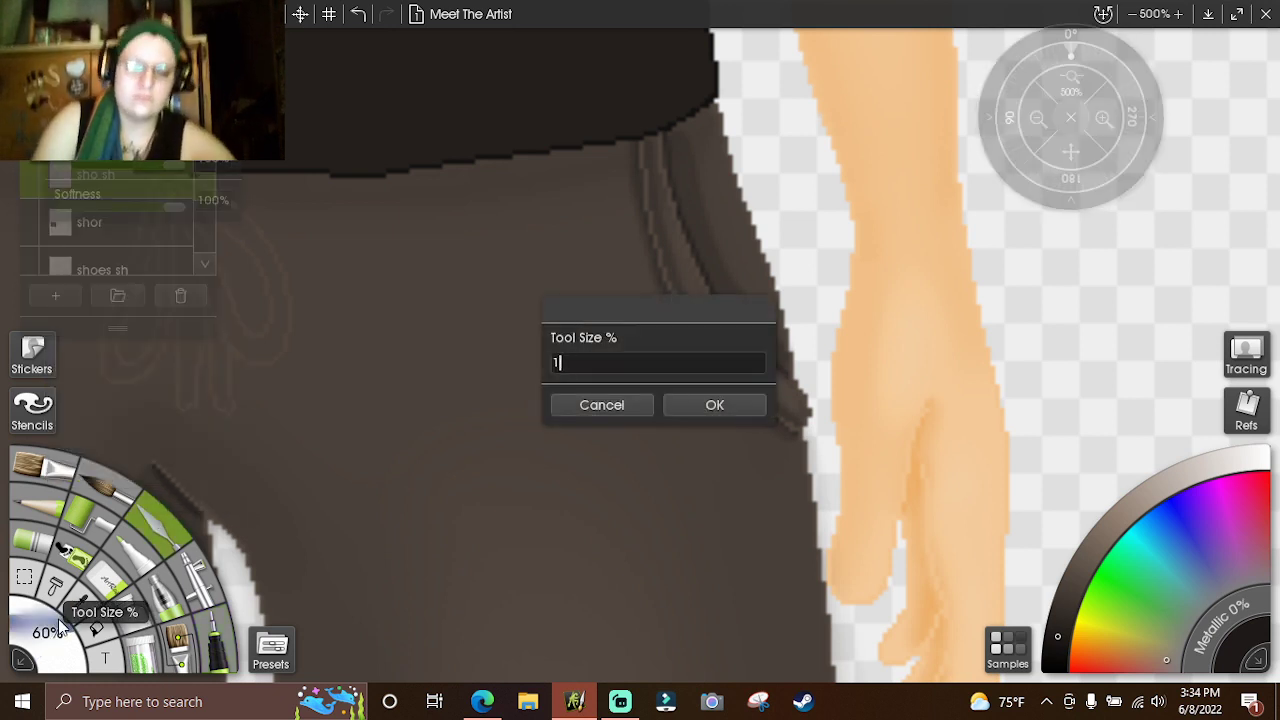
pyautogui.write('0')
pyautogui.press('Return')
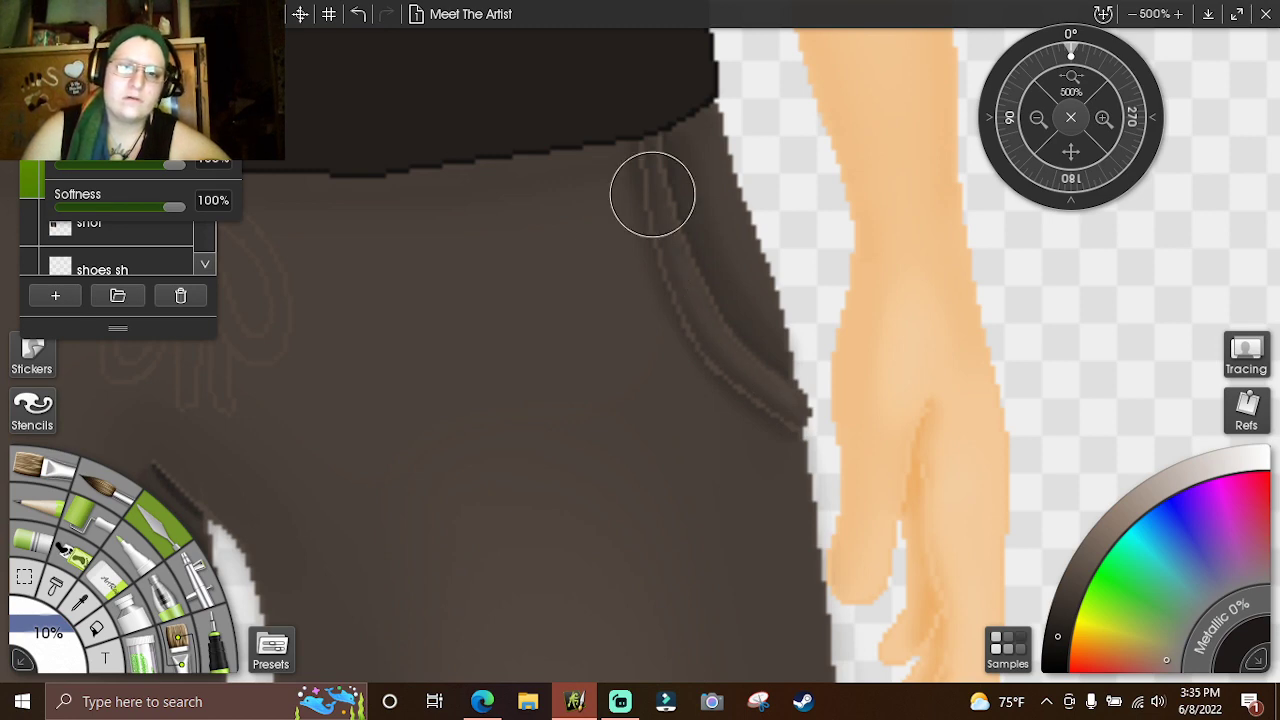
# - Blend the shading inside and around the character's right pocket band with the 10% palette knife
pyautogui.click(1037, 119)
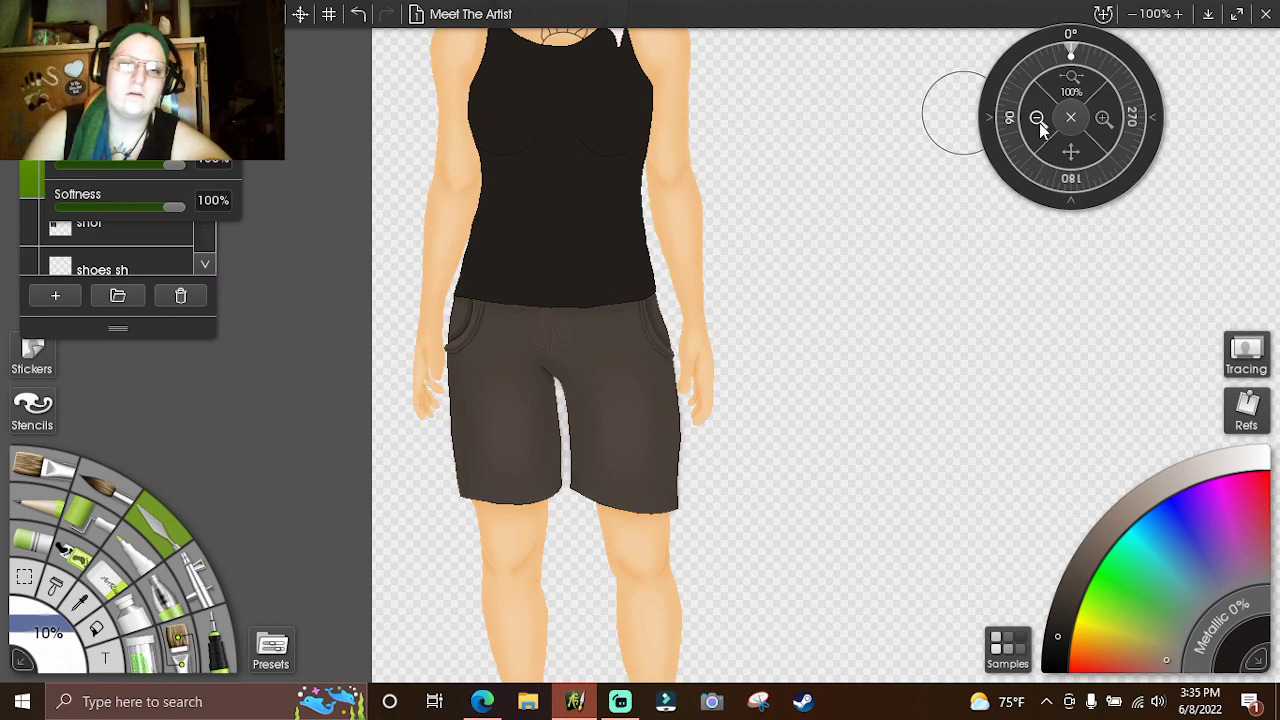
pyautogui.moveTo(1095, 160); pyautogui.dragTo(1275, 150)
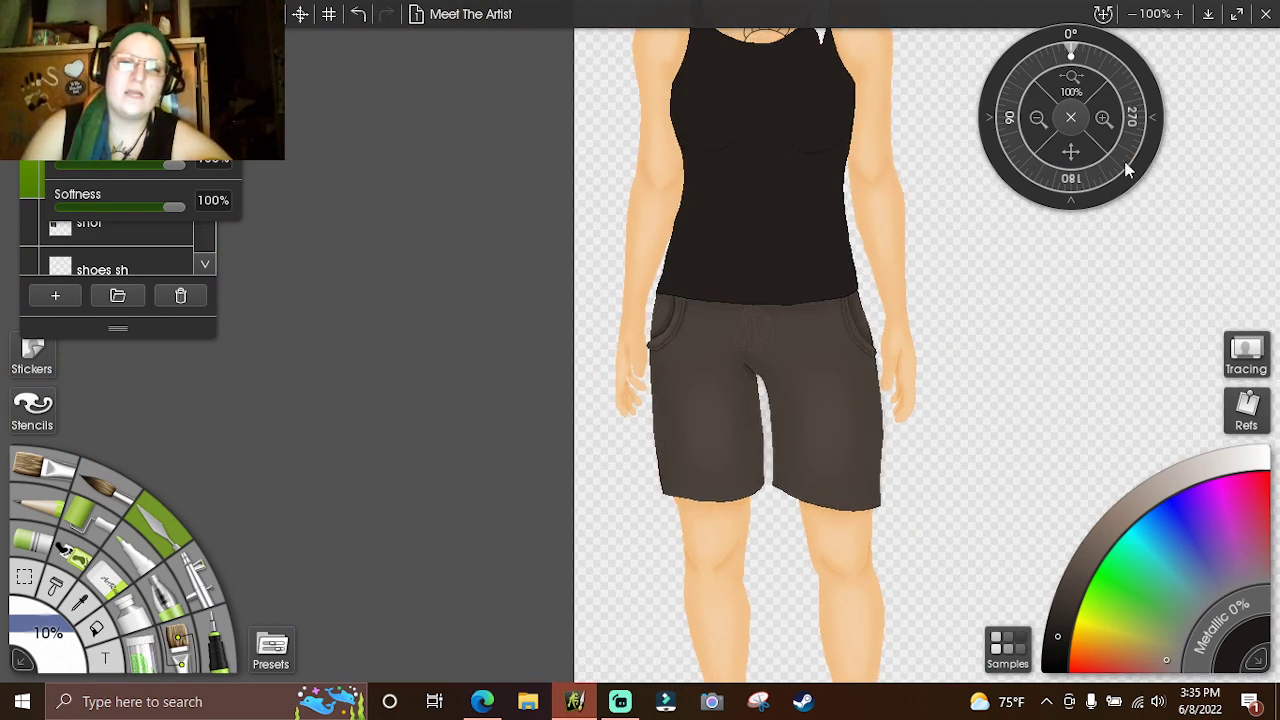
pyautogui.click(1101, 121)
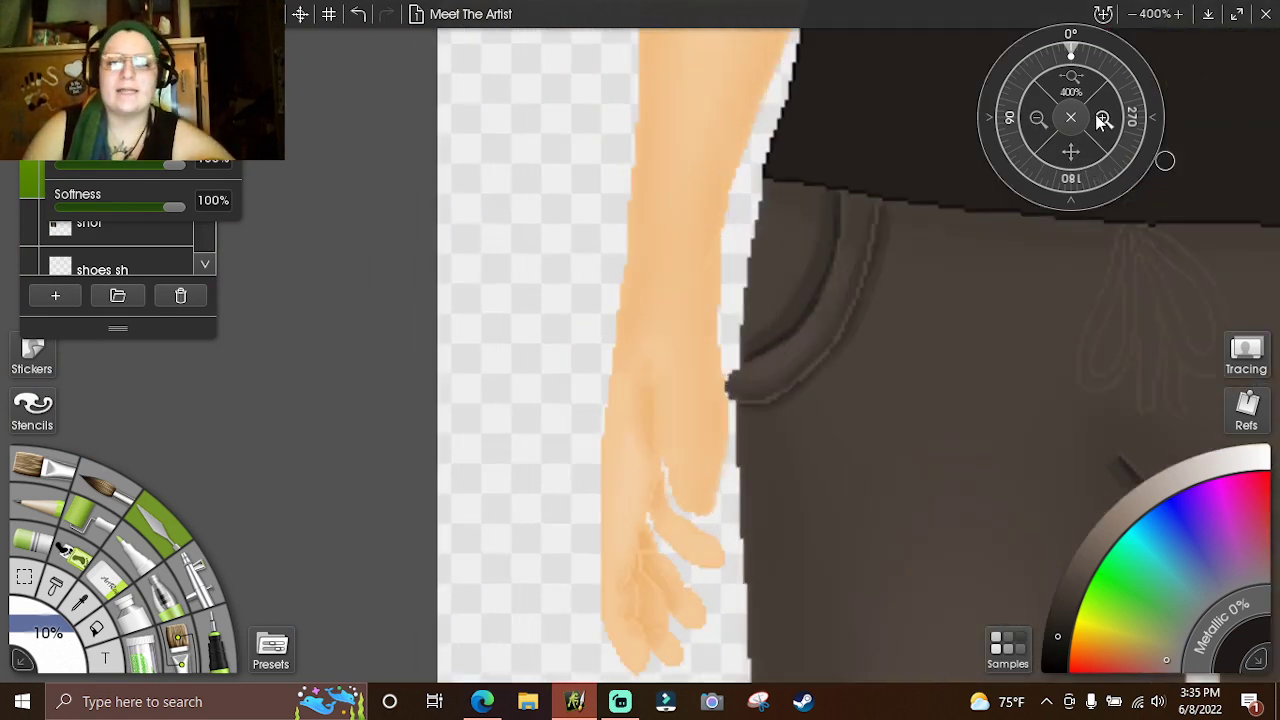
pyautogui.moveTo(1080, 140); pyautogui.dragTo(823, 191)
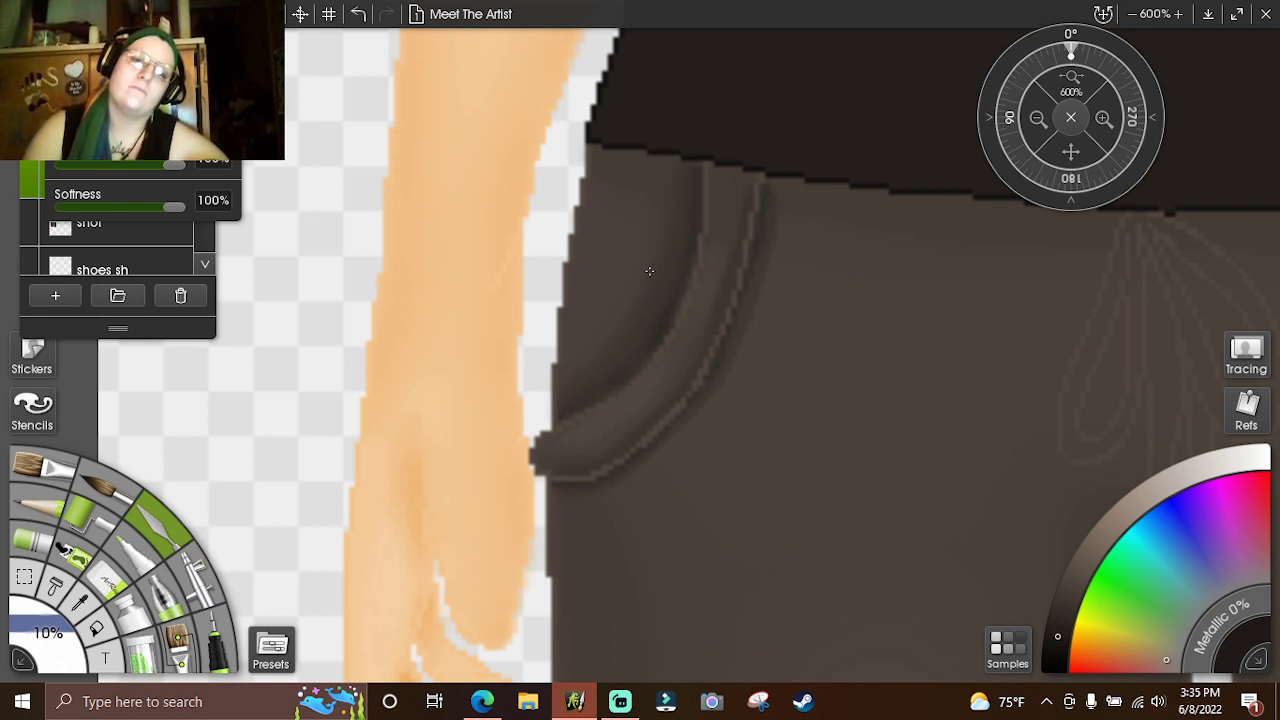
pyautogui.moveTo(597, 346)
pyautogui.mouseDown()
pyautogui.moveTo(613, 402)
pyautogui.moveTo(576, 473)
pyautogui.mouseUp()
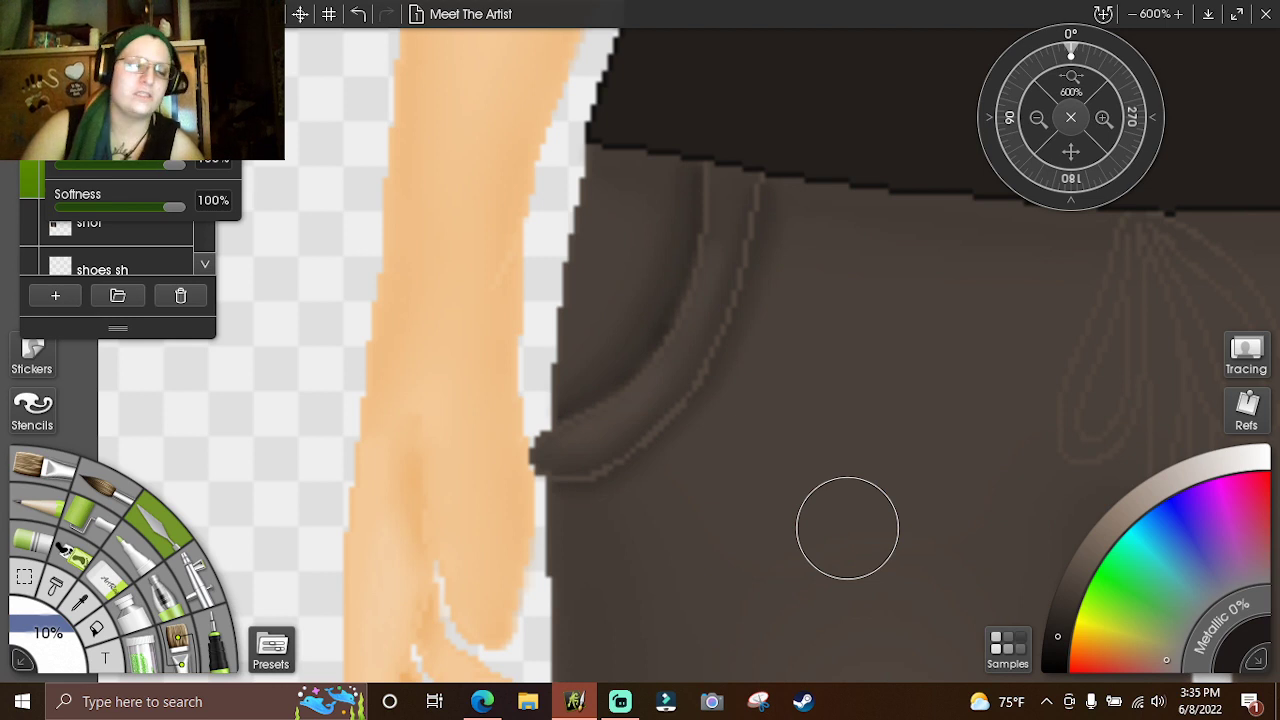
# - Soften the shadow beneath the diagonal crotch seam with the palette knife at 13% size
pyautogui.click(112, 584)
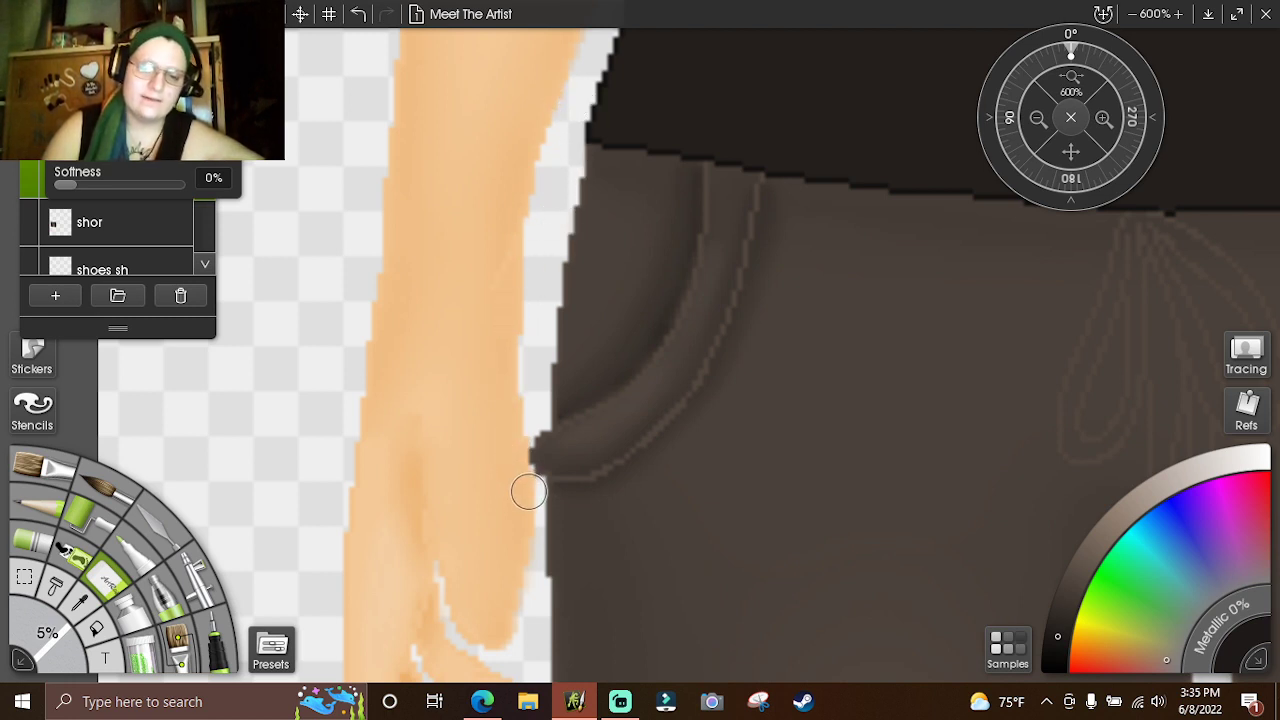
pyautogui.moveTo(1084, 141); pyautogui.dragTo(795, 9)
pyautogui.click(160, 515)
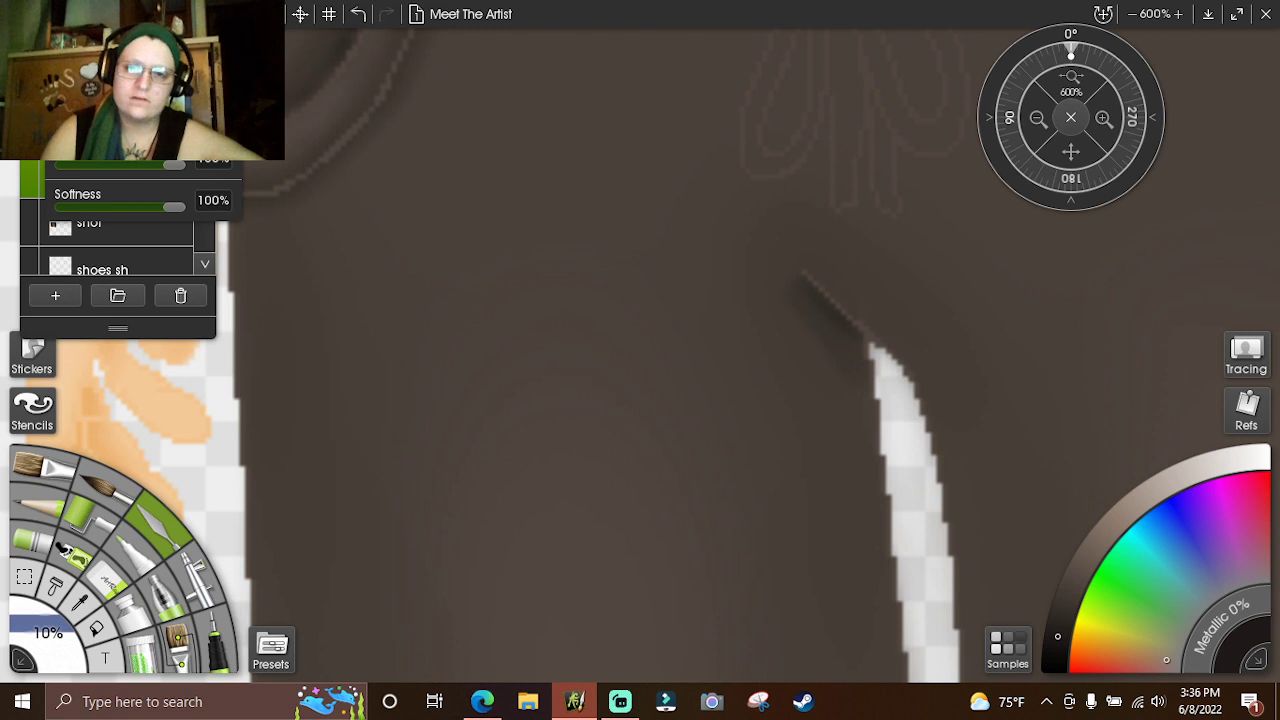
pyautogui.click(35, 645)
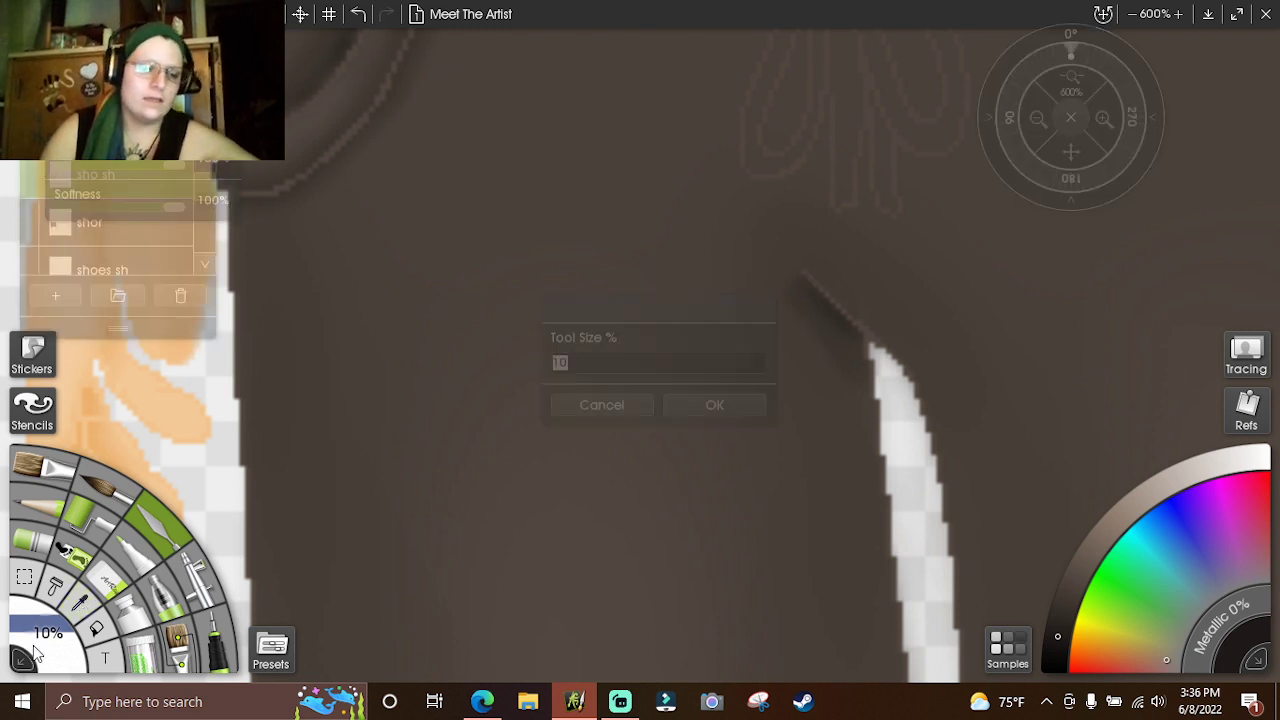
pyautogui.write('13')
pyautogui.press('Return')
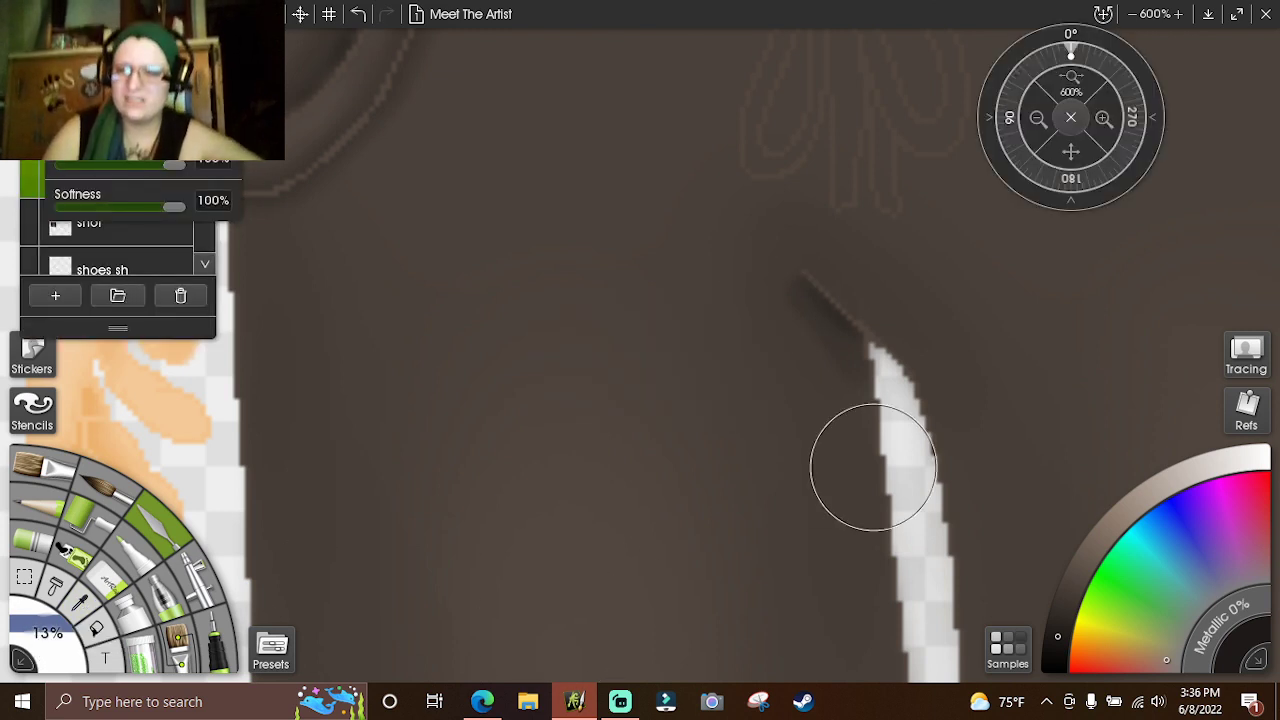
pyautogui.moveTo(801, 338); pyautogui.dragTo(818, 347)
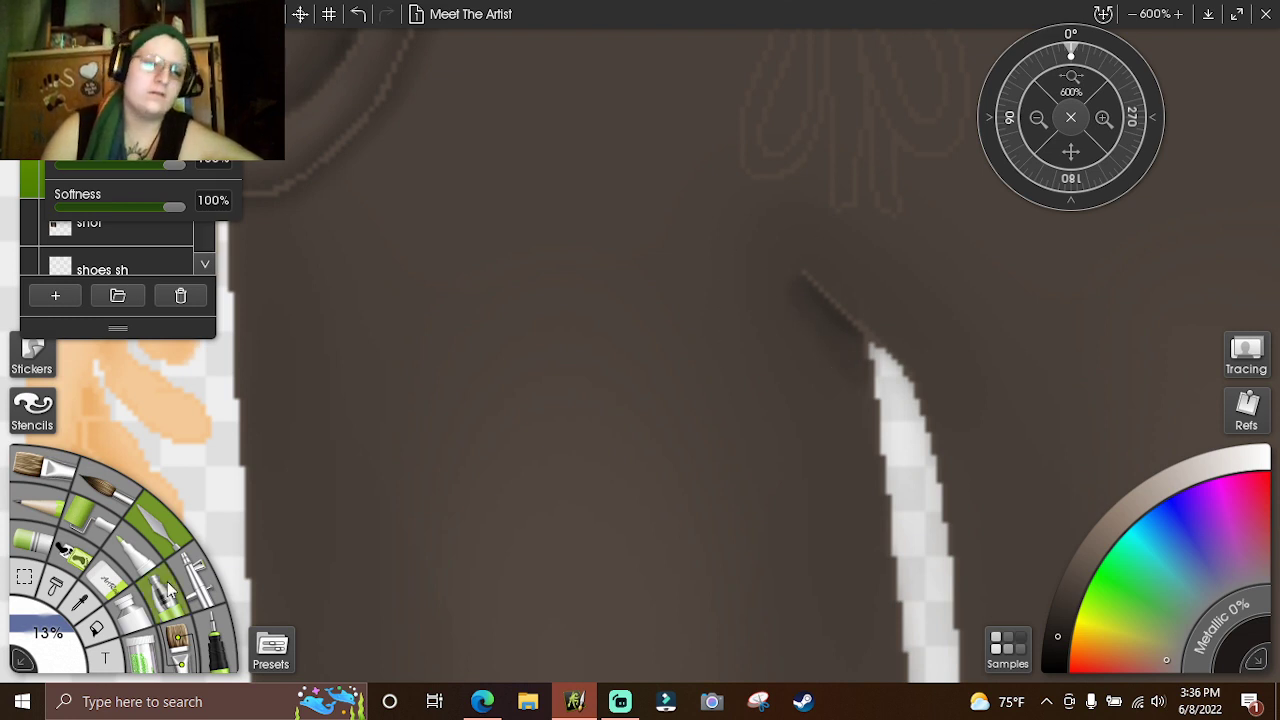
# - Erase the stray shading in the upper part of the gap between the shorts' legs with the eraser at 2% size
pyautogui.click(92, 585)
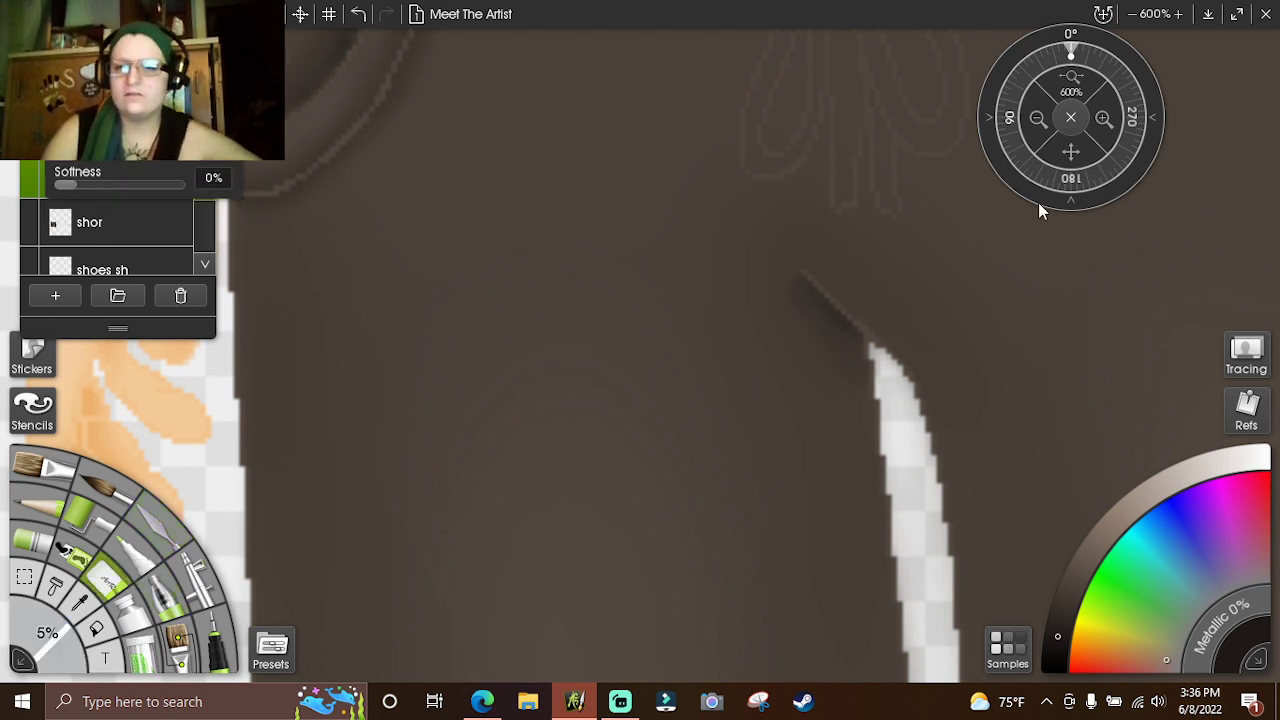
pyautogui.moveTo(1070, 151); pyautogui.dragTo(1020, 210)
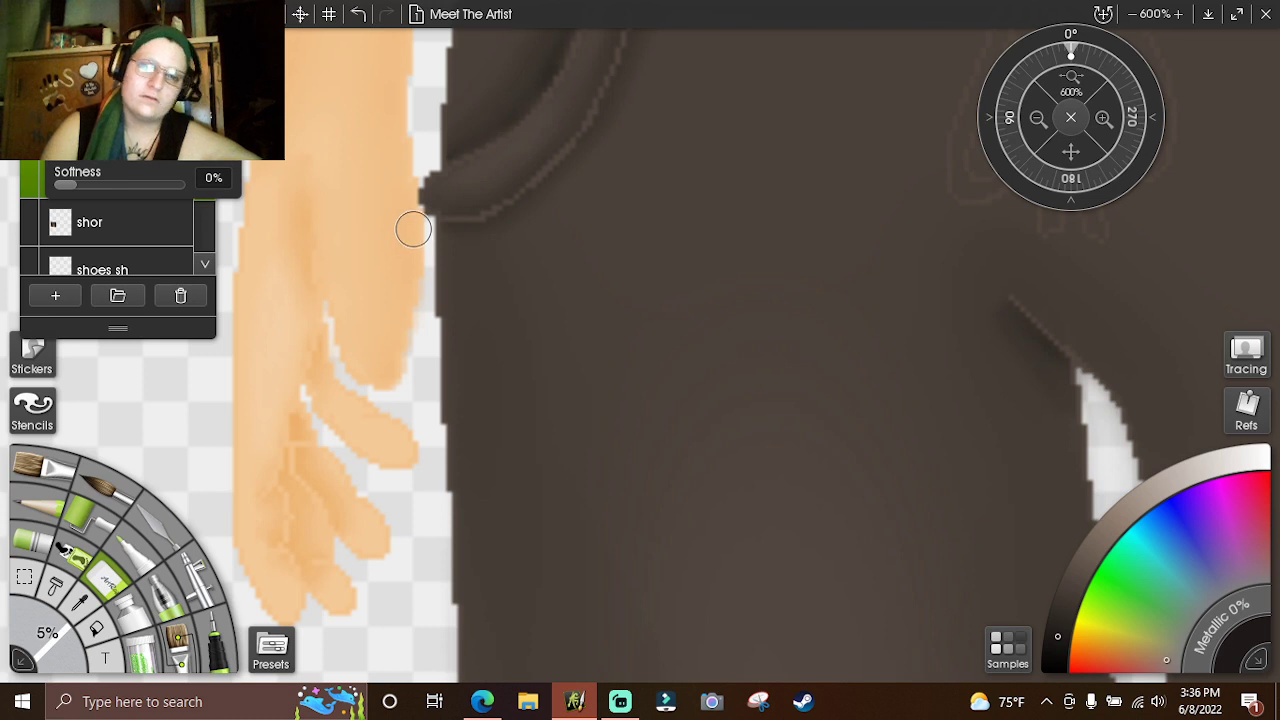
pyautogui.moveTo(1073, 151); pyautogui.dragTo(857, 10)
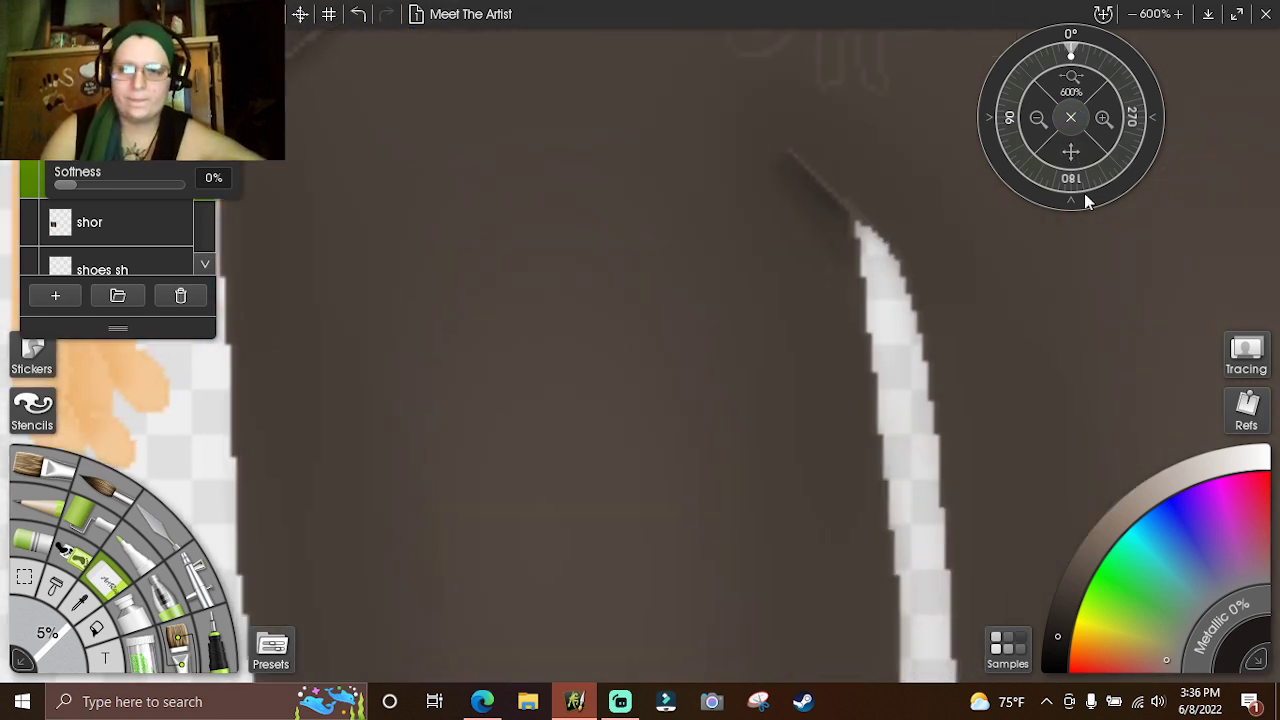
pyautogui.moveTo(1070, 151); pyautogui.dragTo(940, 8)
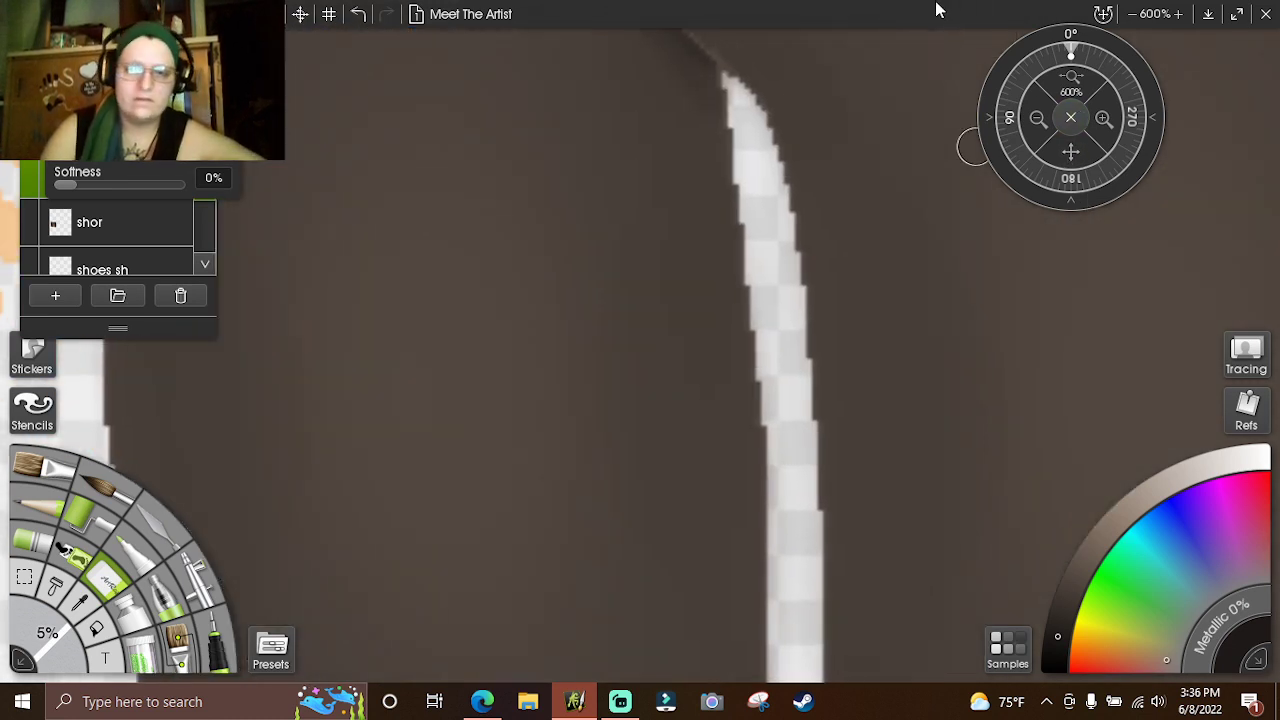
pyautogui.click(56, 650)
pyautogui.write('2')
pyautogui.press('Return')
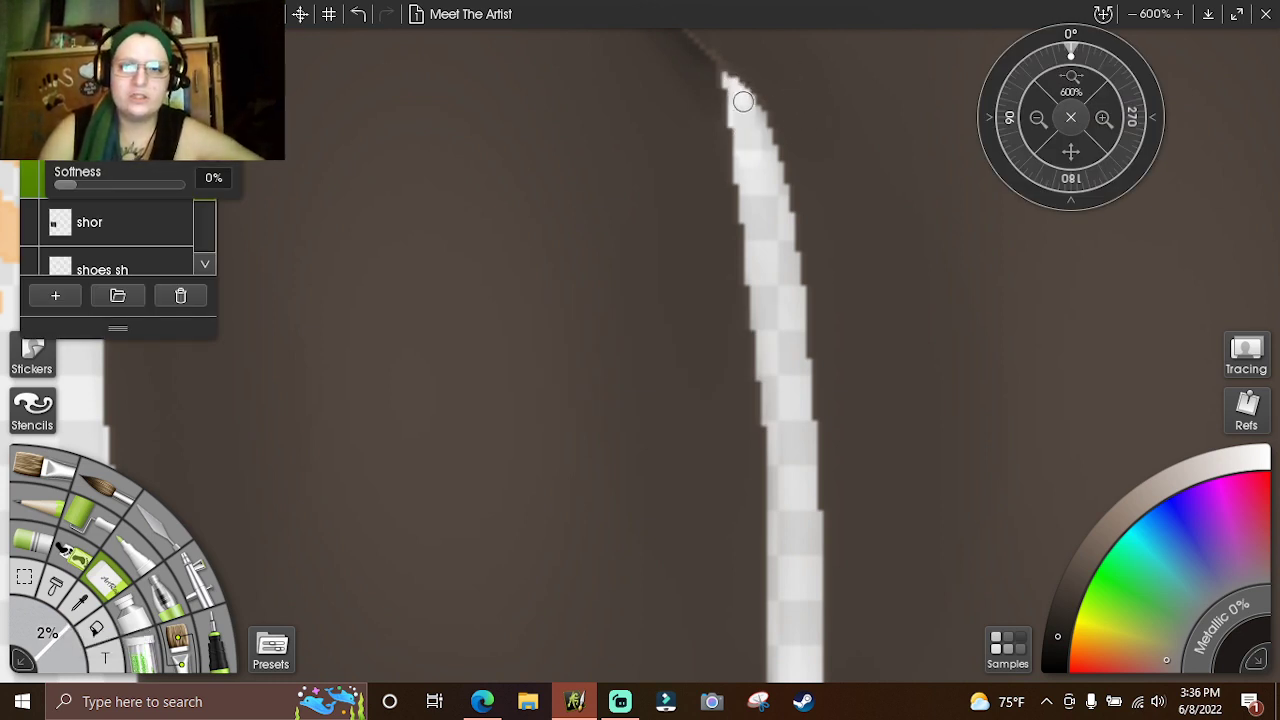
pyautogui.moveTo(743, 101)
pyautogui.mouseDown()
pyautogui.moveTo(786, 227)
pyautogui.moveTo(766, 160)
pyautogui.moveTo(779, 255)
pyautogui.moveTo(753, 157)
pyautogui.moveTo(763, 251)
pyautogui.moveTo(747, 177)
pyautogui.mouseUp()
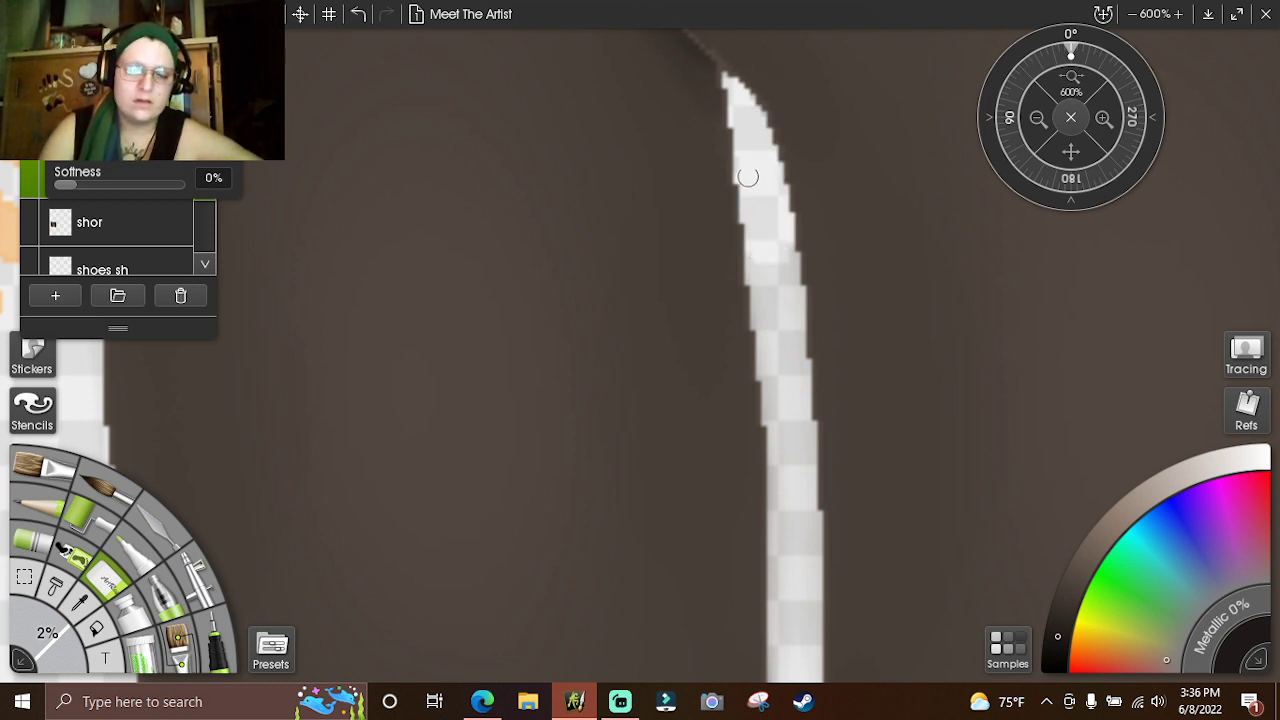
pyautogui.moveTo(756, 223)
pyautogui.mouseDown()
pyautogui.moveTo(771, 380)
pyautogui.moveTo(766, 371)
pyautogui.moveTo(757, 306)
pyautogui.moveTo(782, 393)
pyautogui.moveTo(763, 240)
pyautogui.moveTo(786, 380)
pyautogui.moveTo(790, 268)
pyautogui.mouseUp()
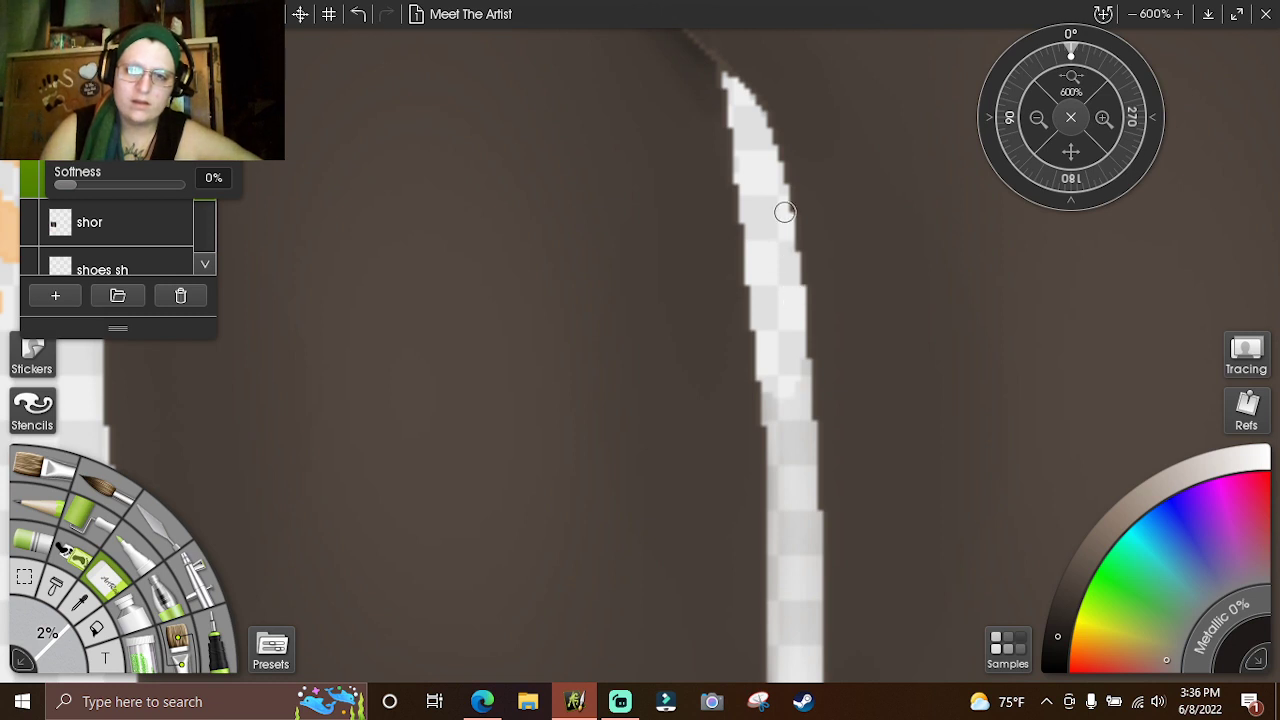
pyautogui.moveTo(784, 212); pyautogui.dragTo(763, 148)
pyautogui.moveTo(780, 262)
pyautogui.mouseDown()
pyautogui.moveTo(805, 397)
pyautogui.moveTo(812, 600)
pyautogui.moveTo(812, 570)
pyautogui.moveTo(808, 588)
pyautogui.moveTo(793, 562)
pyautogui.moveTo(781, 597)
pyautogui.moveTo(770, 302)
pyautogui.mouseUp()
# - Erase the leftover grey smears in the lower part of the gap between the shorts' legs with the 2% eraser
pyautogui.moveTo(1071, 148); pyautogui.dragTo(1023, 8)
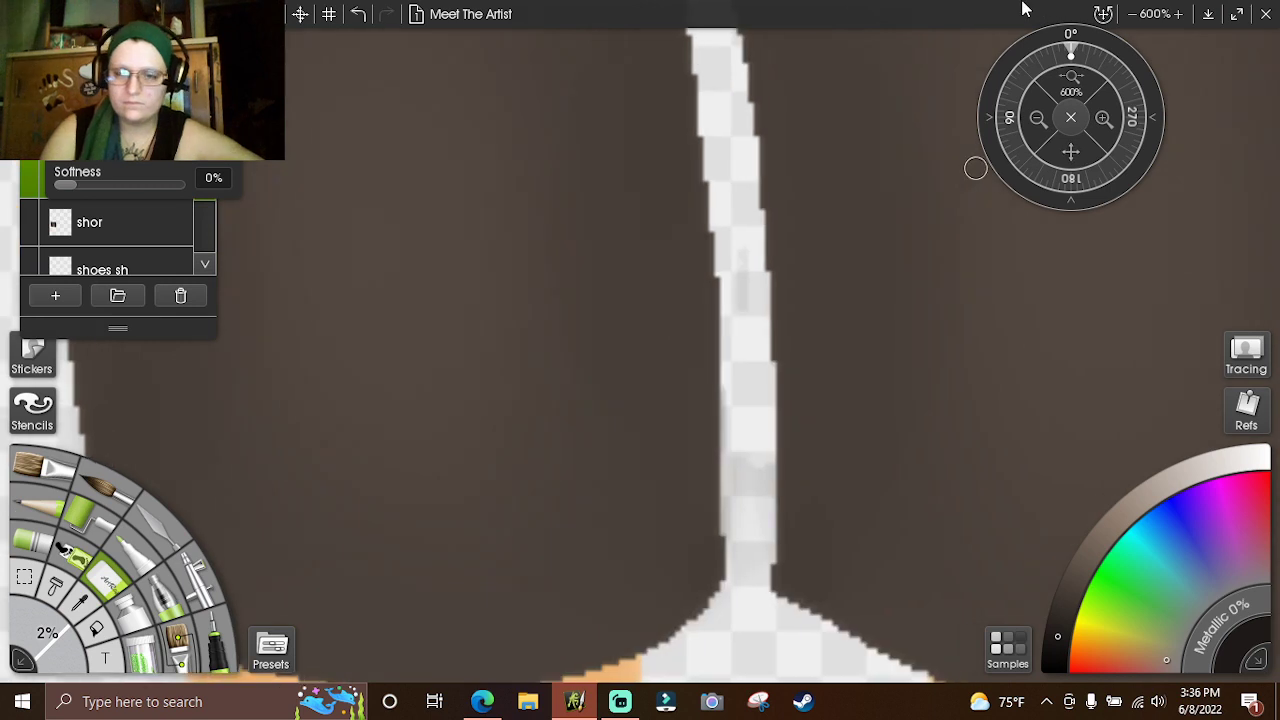
pyautogui.moveTo(1071, 152); pyautogui.dragTo(1103, 15)
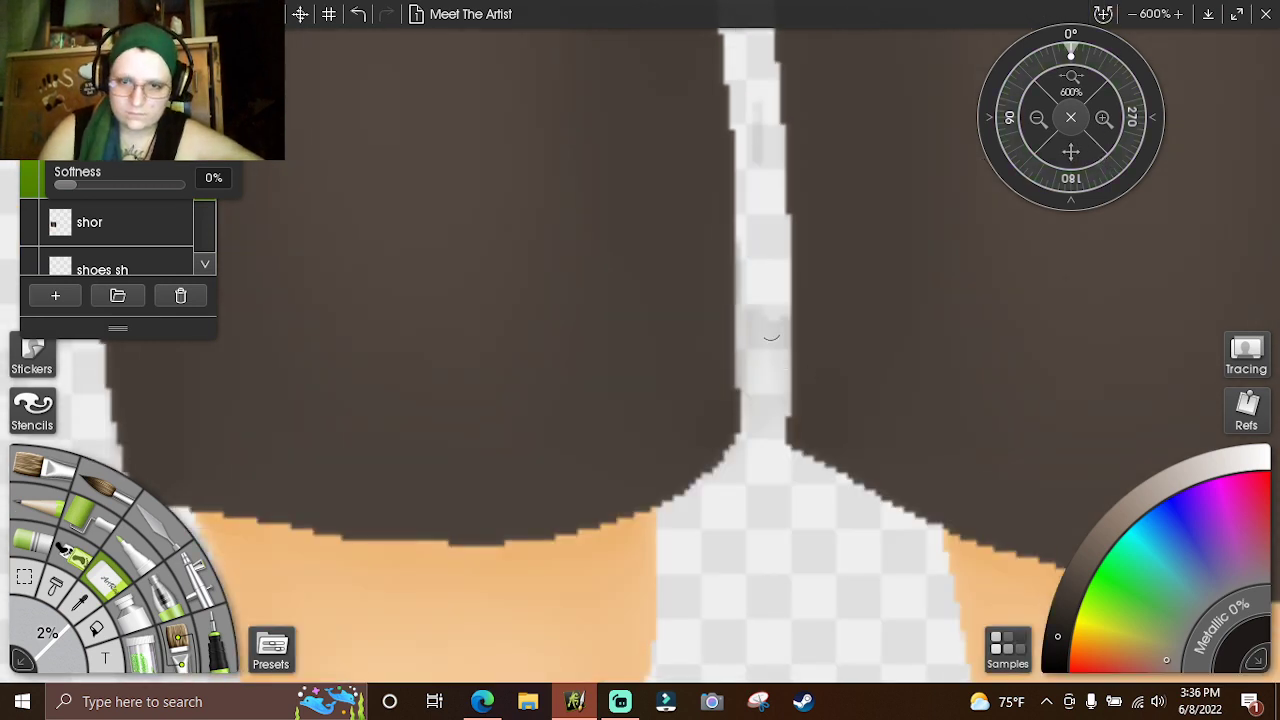
pyautogui.moveTo(780, 310)
pyautogui.mouseDown()
pyautogui.moveTo(784, 388)
pyautogui.moveTo(766, 315)
pyautogui.moveTo(776, 435)
pyautogui.moveTo(761, 371)
pyautogui.moveTo(753, 438)
pyautogui.mouseUp()
pyautogui.moveTo(749, 391)
pyautogui.mouseDown()
pyautogui.moveTo(737, 343)
pyautogui.moveTo(746, 254)
pyautogui.moveTo(749, 377)
pyautogui.mouseUp()
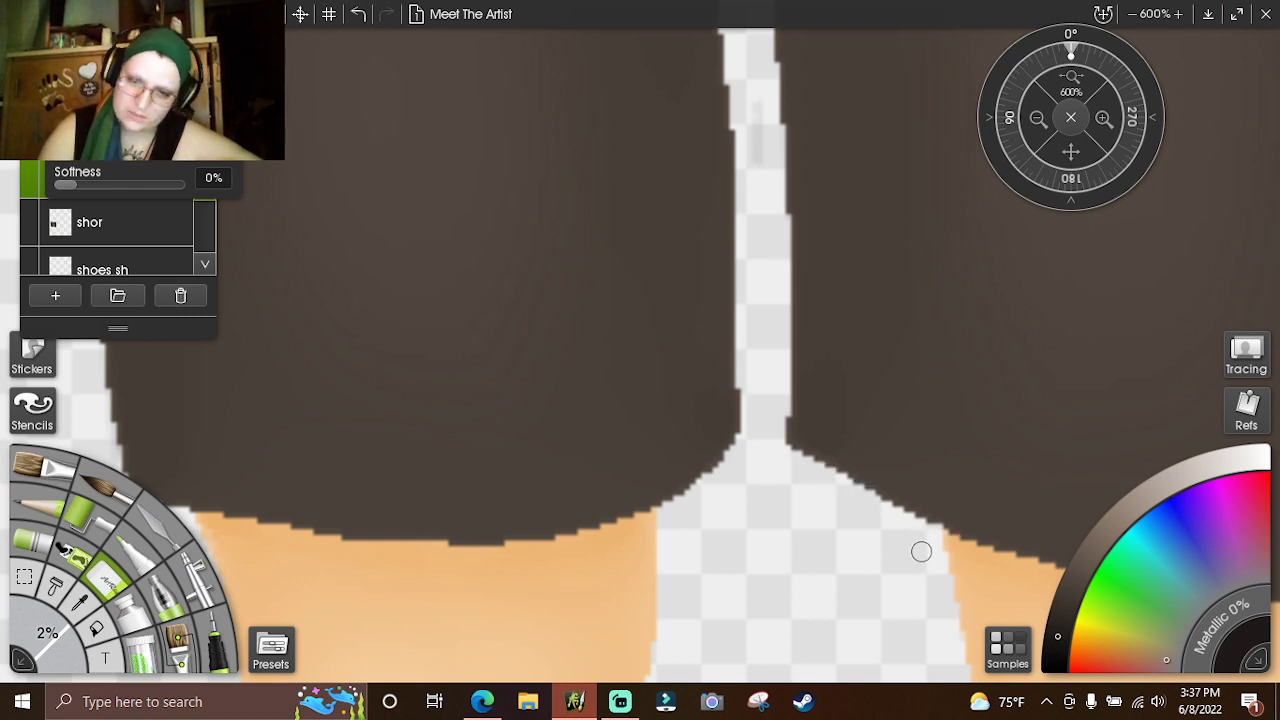
# - Erase the stray shading along the outer edges of the shorts' legs and beside the right-hand pocket with the 2% eraser
pyautogui.moveTo(1068, 152); pyautogui.dragTo(1253, 146)
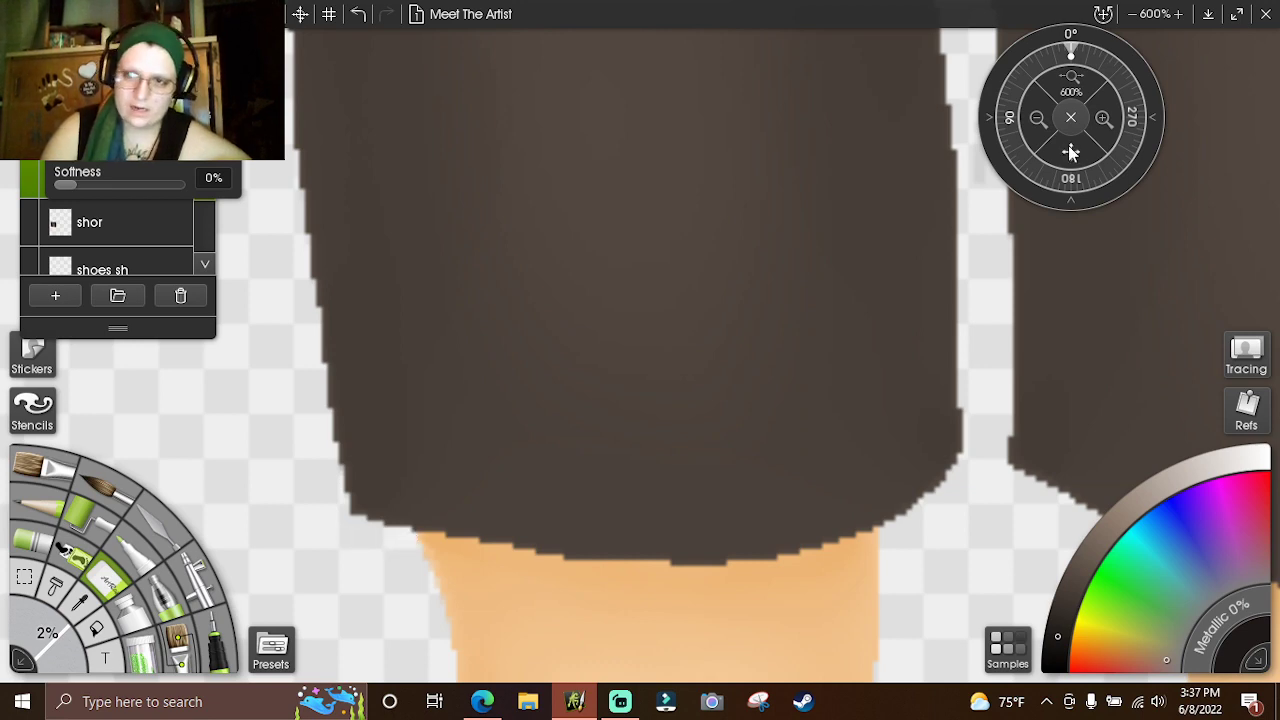
pyautogui.moveTo(1068, 145)
pyautogui.mouseDown()
pyautogui.moveTo(1129, 575)
pyautogui.moveTo(1070, 404)
pyautogui.moveTo(922, 95)
pyautogui.moveTo(518, 43)
pyautogui.moveTo(600, 110)
pyautogui.moveTo(580, 240)
pyautogui.moveTo(590, 230)
pyautogui.moveTo(530, 191)
pyautogui.mouseUp()
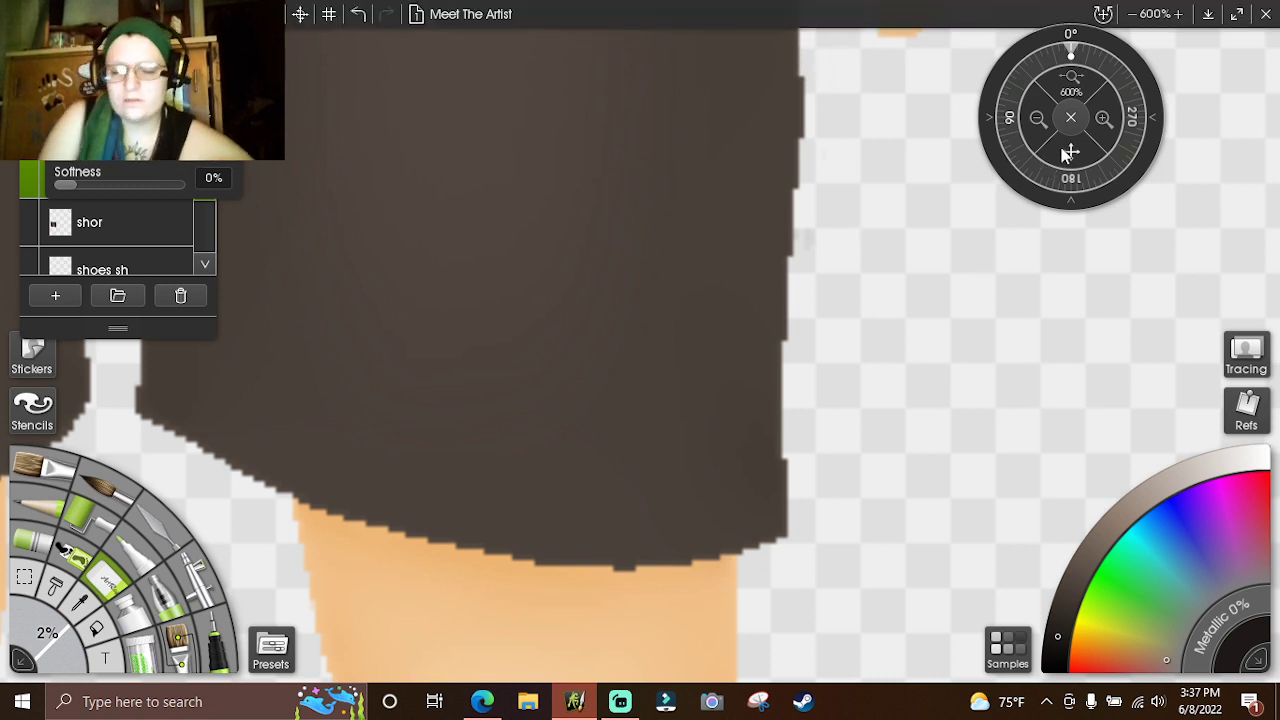
pyautogui.moveTo(1068, 152)
pyautogui.mouseDown()
pyautogui.moveTo(1086, 311)
pyautogui.moveTo(1078, 423)
pyautogui.moveTo(1132, 638)
pyautogui.mouseUp()
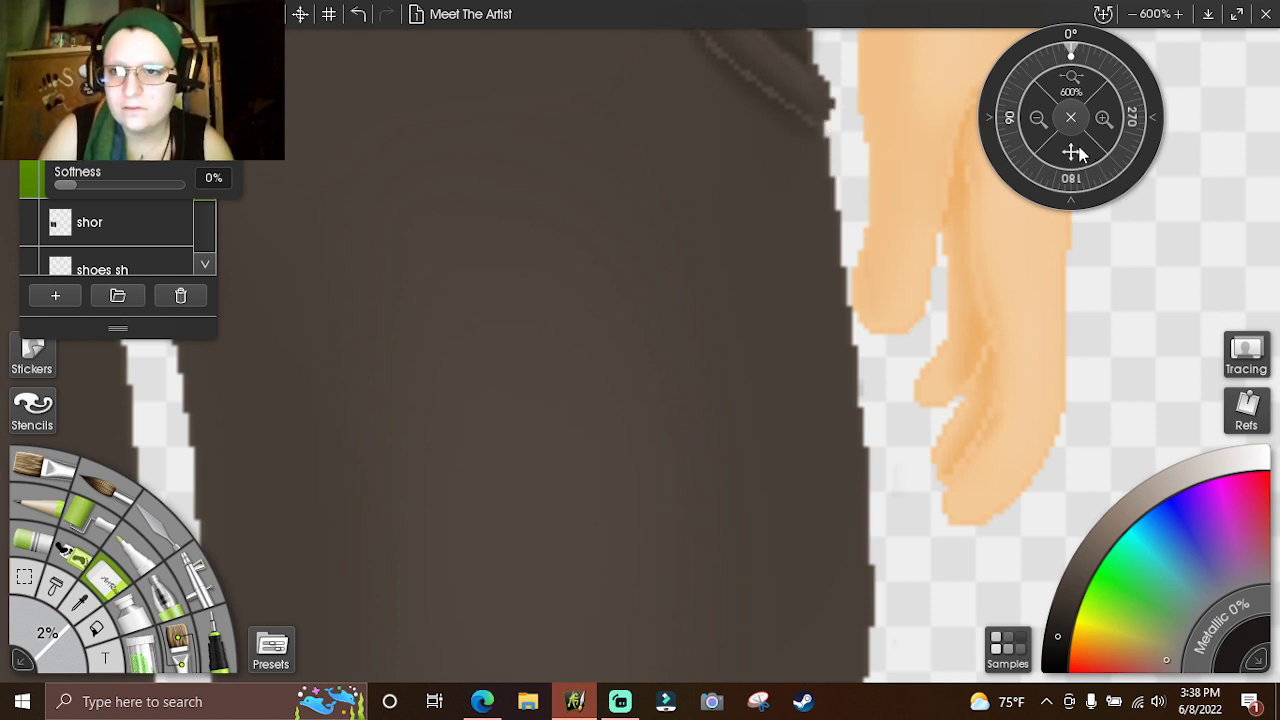
pyautogui.scroll(3, 1094, 423)
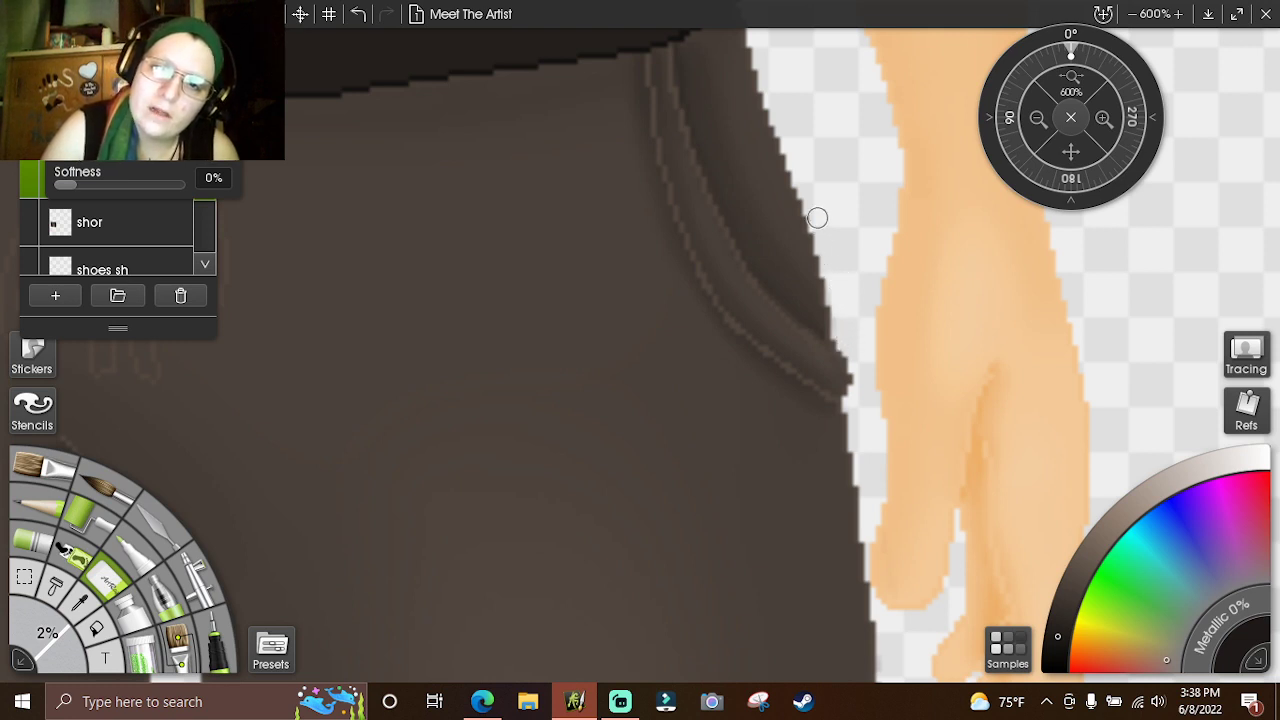
pyautogui.moveTo(780, 120); pyautogui.dragTo(748, 3)
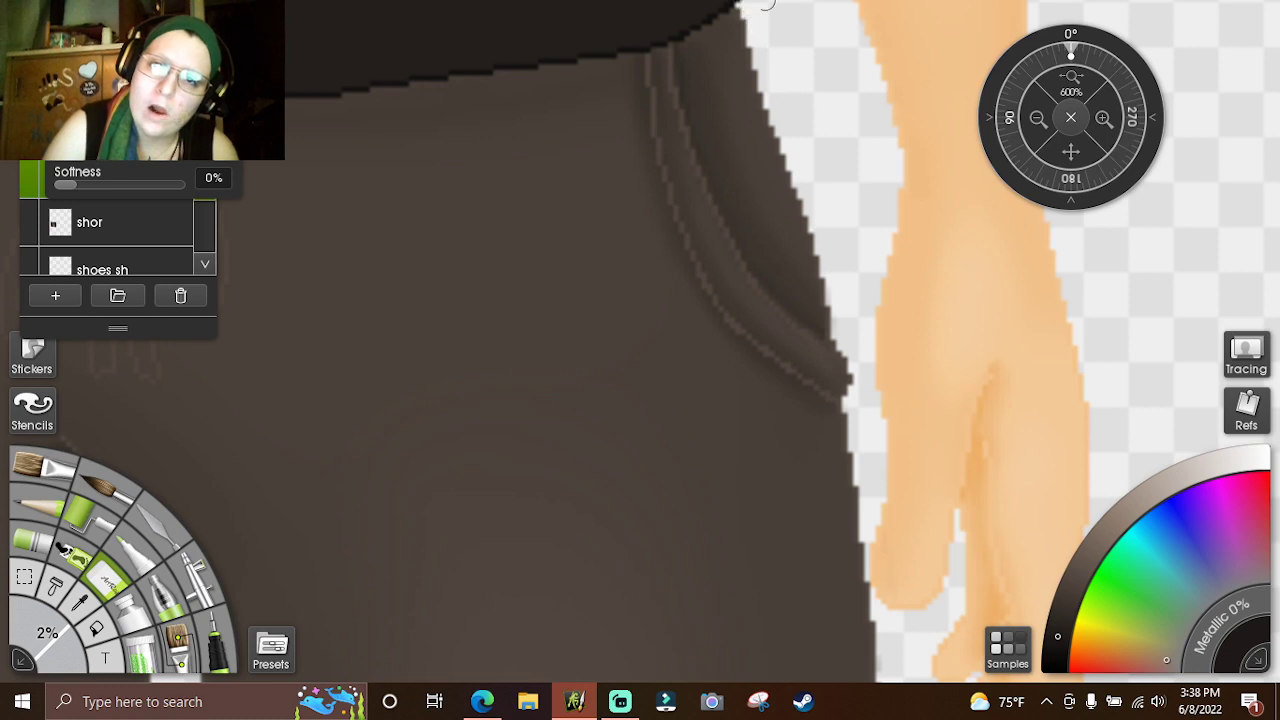
# - Add a new layer directly above the shorts' shading layer
pyautogui.click(1038, 119)
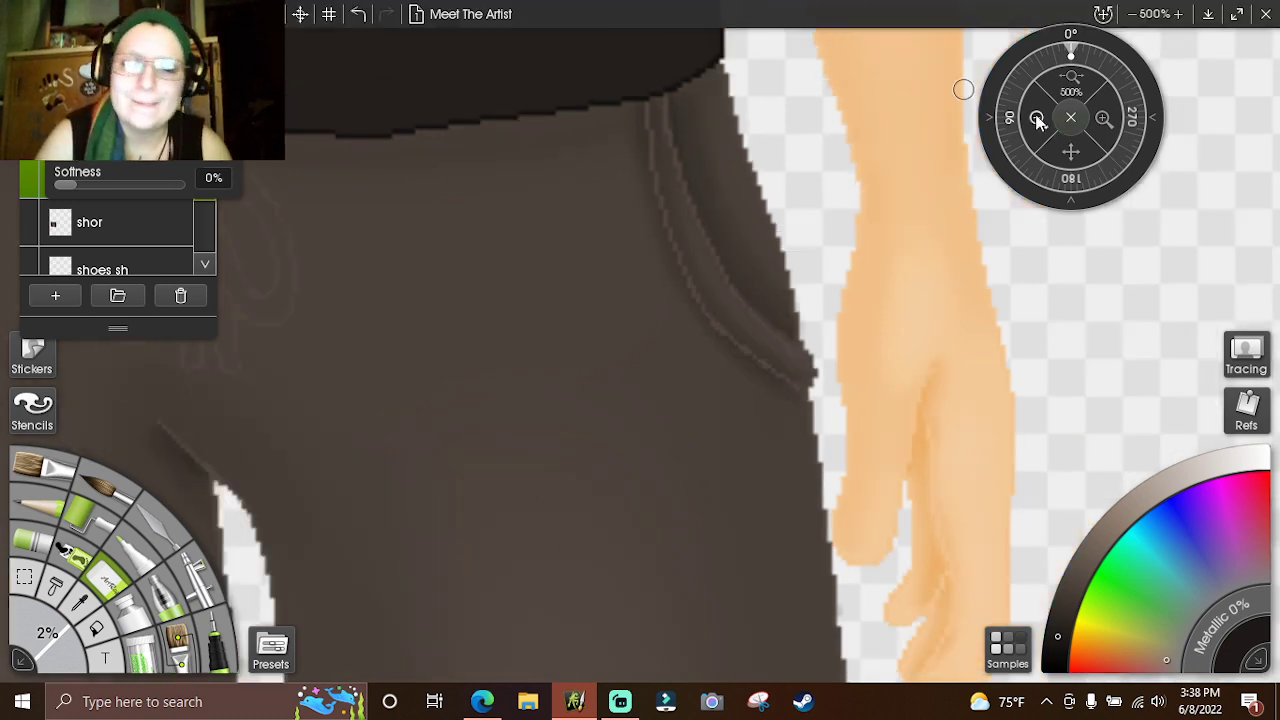
pyautogui.click(1038, 119)
pyautogui.click(1040, 120)
pyautogui.click(1046, 120)
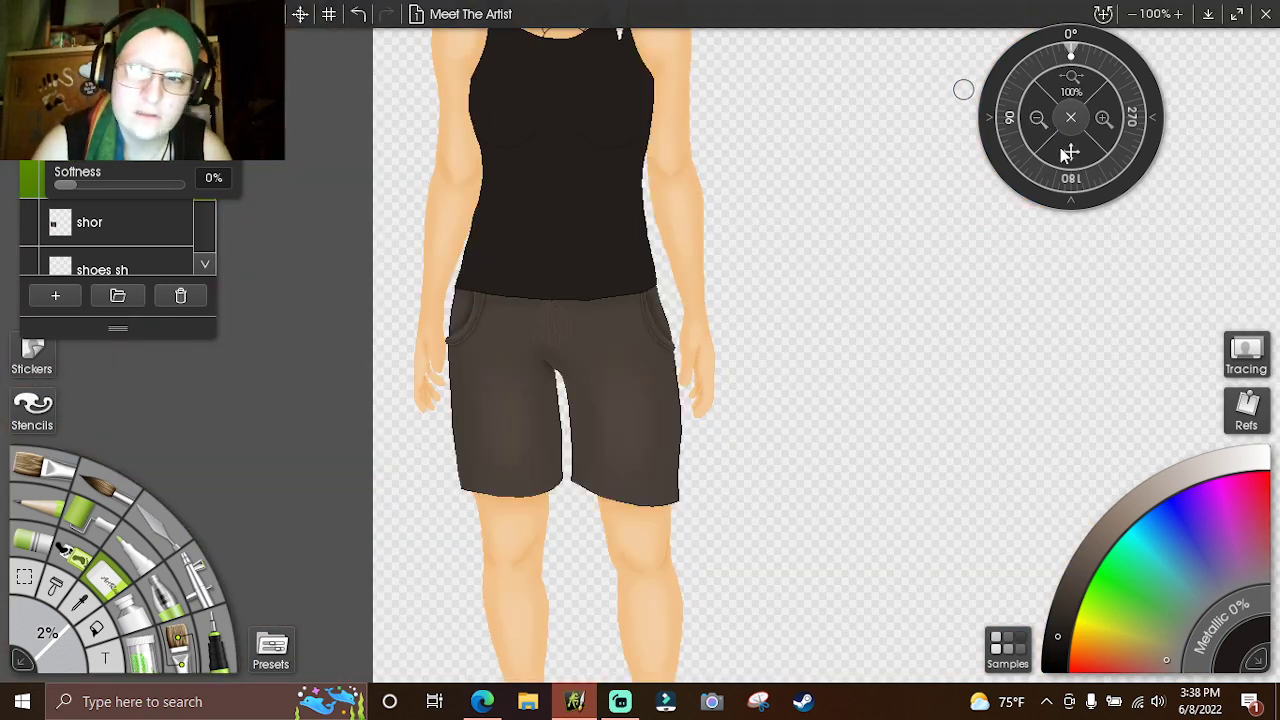
pyautogui.moveTo(1067, 152); pyautogui.dragTo(1161, 34)
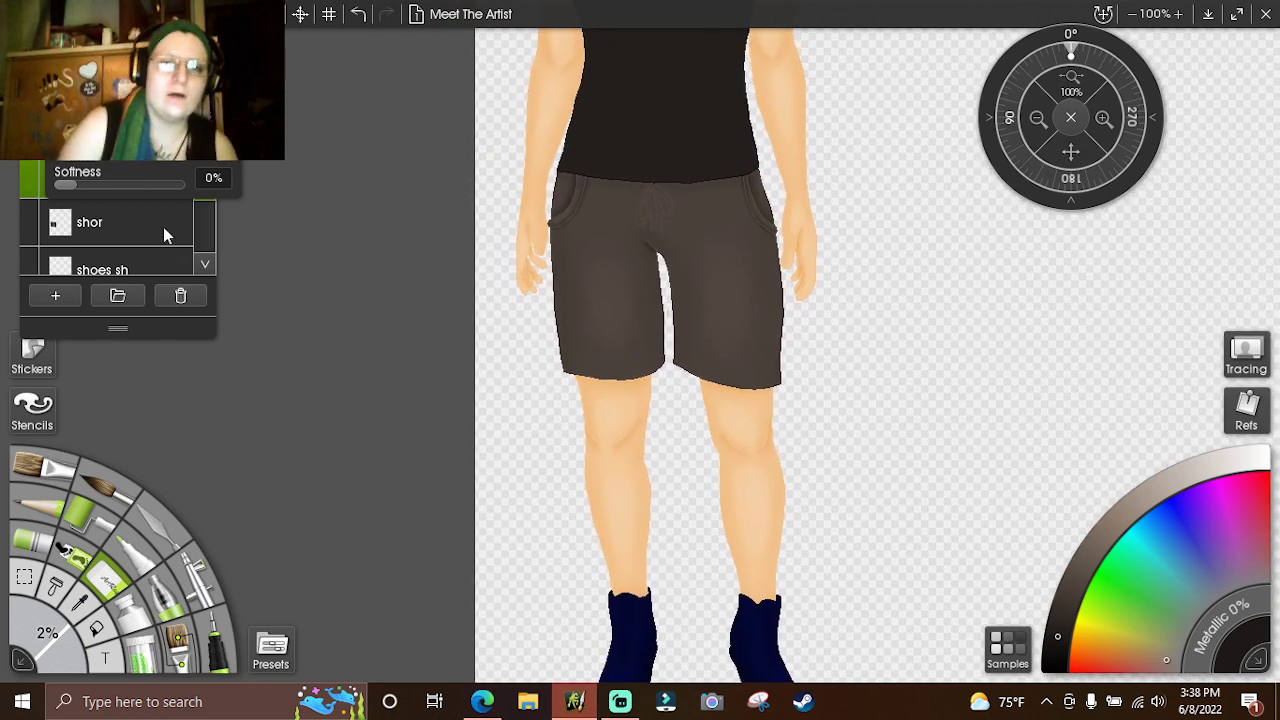
pyautogui.click(55, 296)
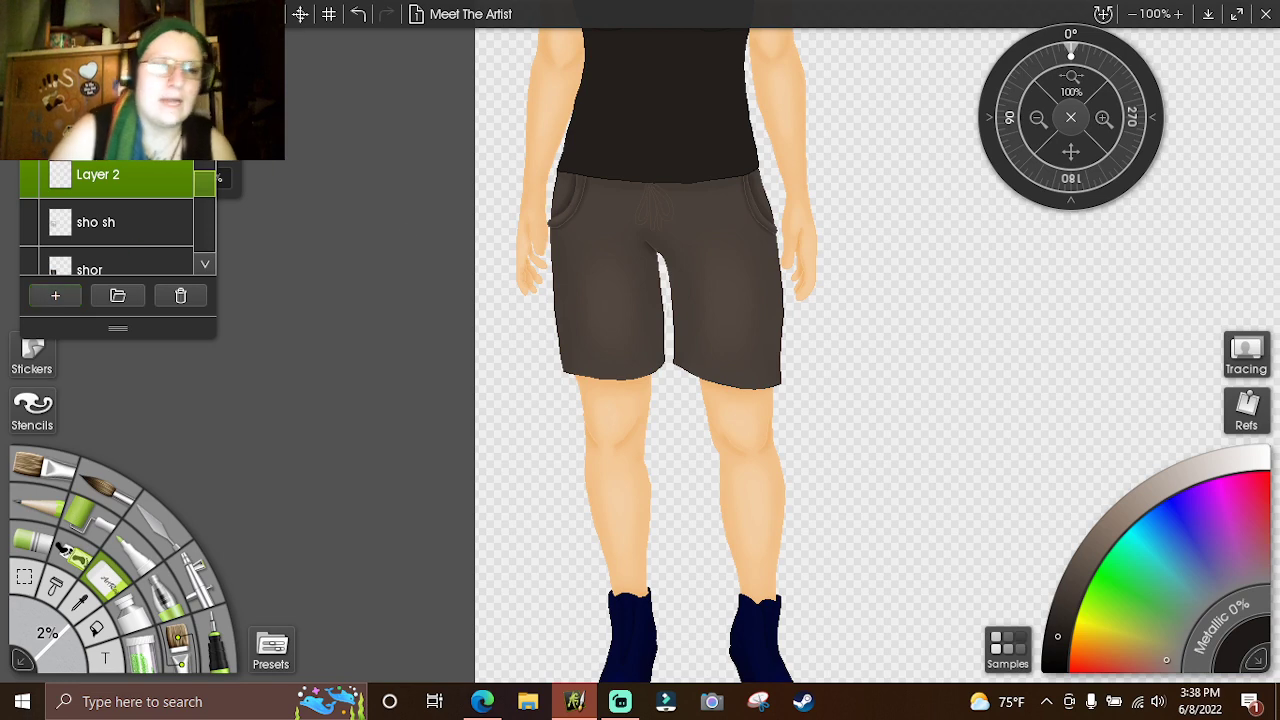
# - Draw thin dark shadow lines along the loops and hanging ends of the shorts' drawstring bow with the ink pen at 1% size
pyautogui.click(1103, 118)
pyautogui.click(1103, 118)
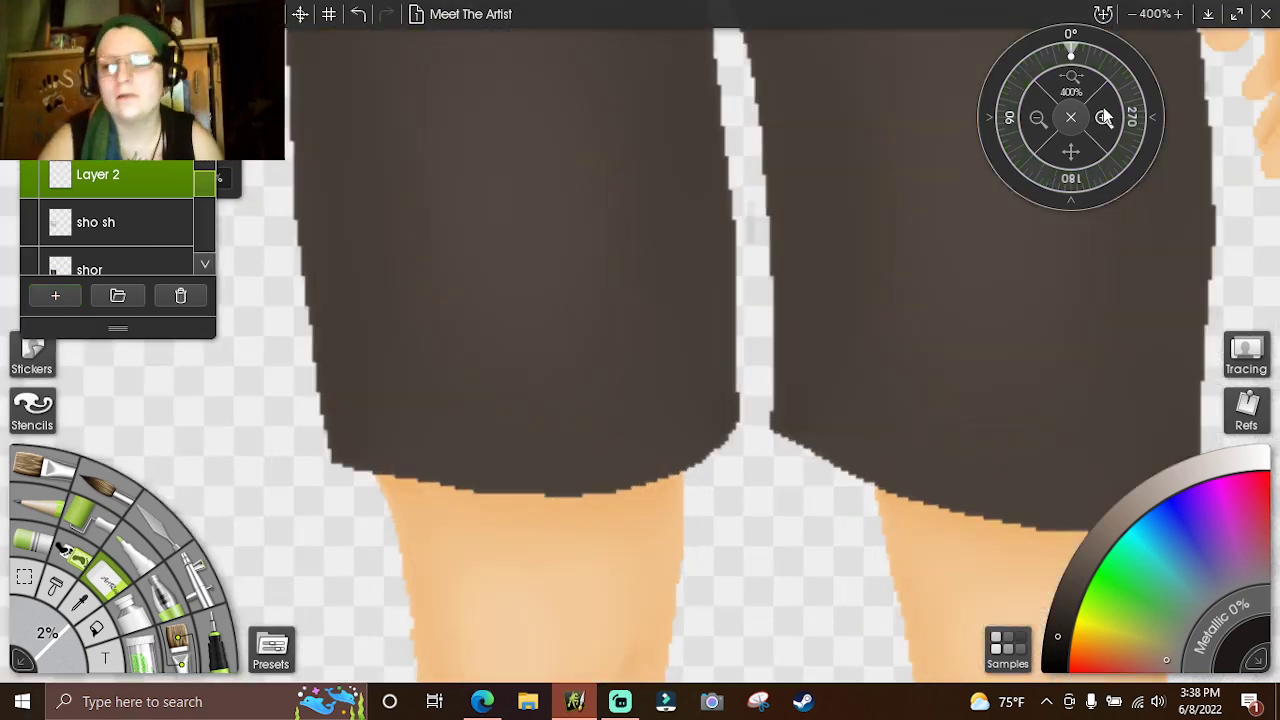
pyautogui.moveTo(1070, 152); pyautogui.dragTo(1115, 630)
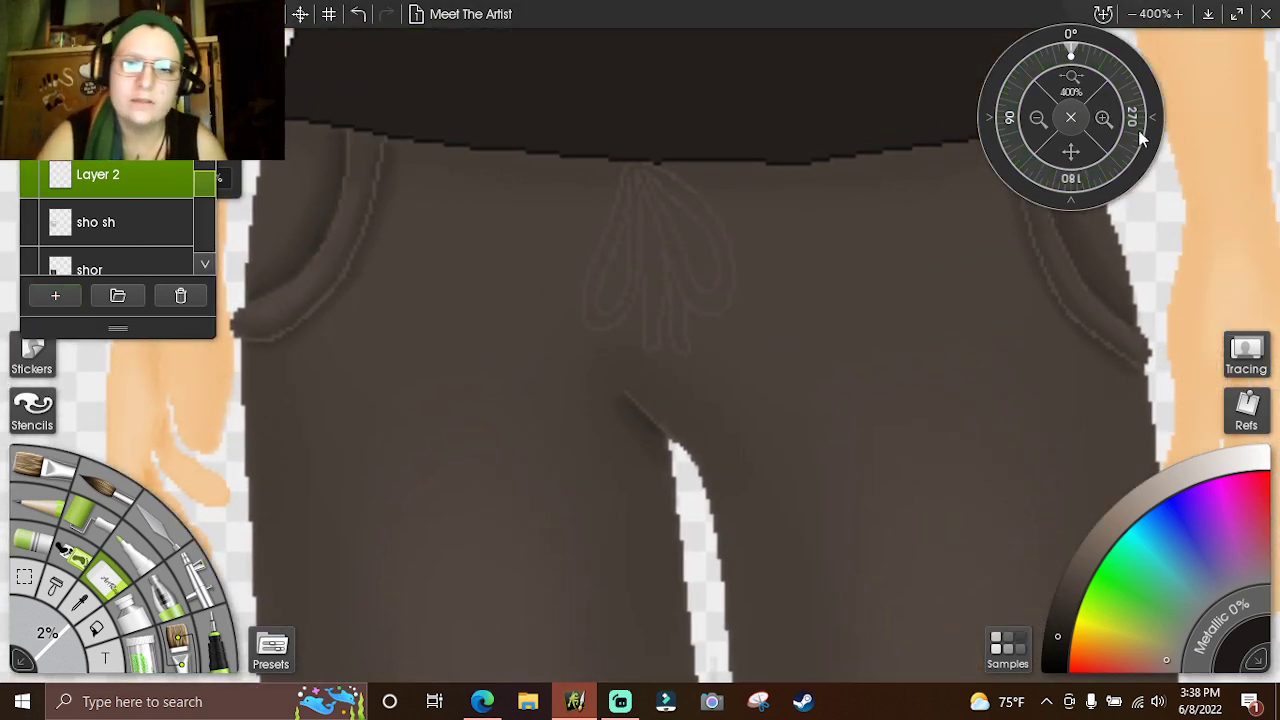
pyautogui.click(1103, 118)
pyautogui.click(1103, 118)
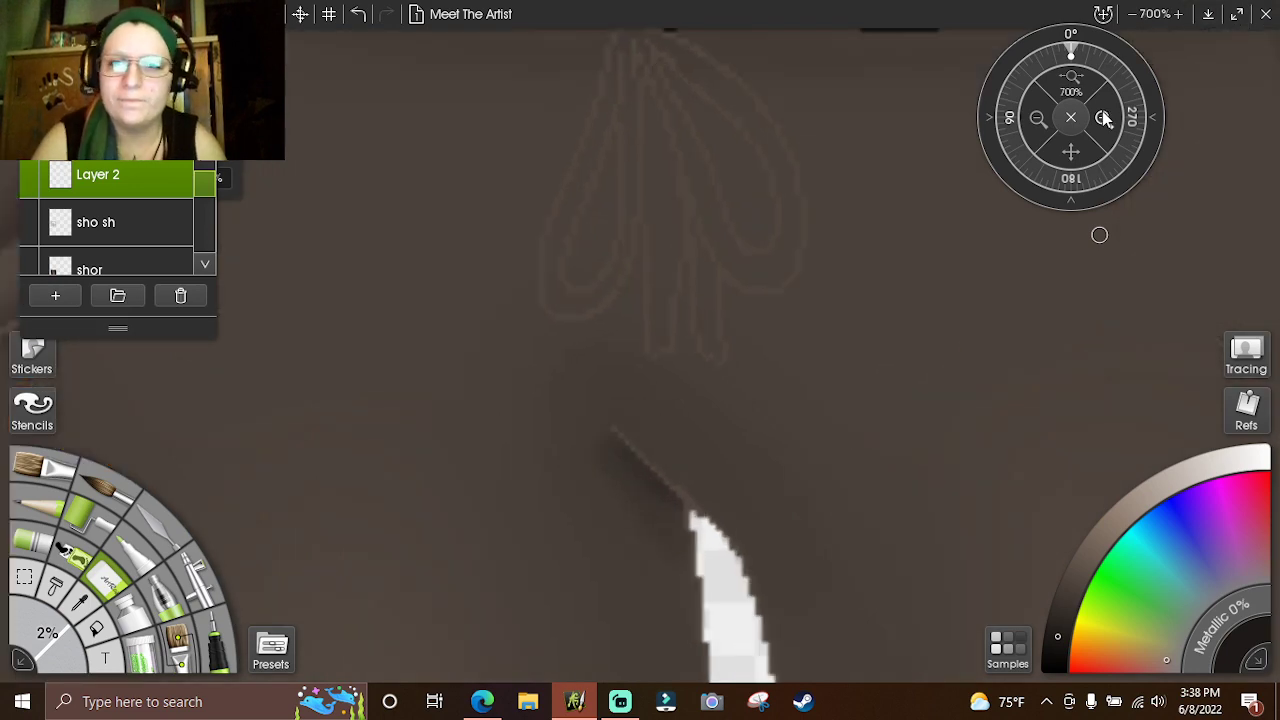
pyautogui.click(1103, 118)
pyautogui.moveTo(1070, 152); pyautogui.dragTo(1012, 317)
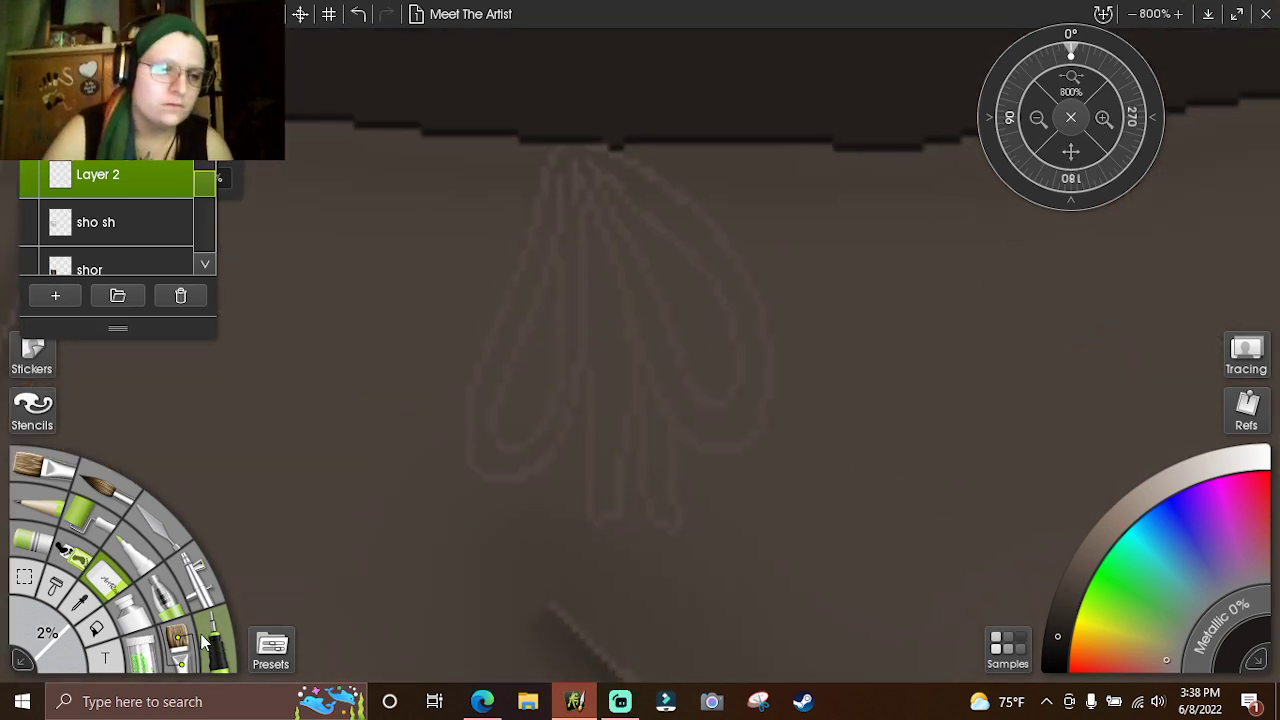
pyautogui.moveTo(48, 640)
pyautogui.mouseDown()
pyautogui.moveTo(58, 657)
pyautogui.moveTo(44, 640)
pyautogui.mouseUp()
pyautogui.doubleClick(58, 657)
pyautogui.press('Return')
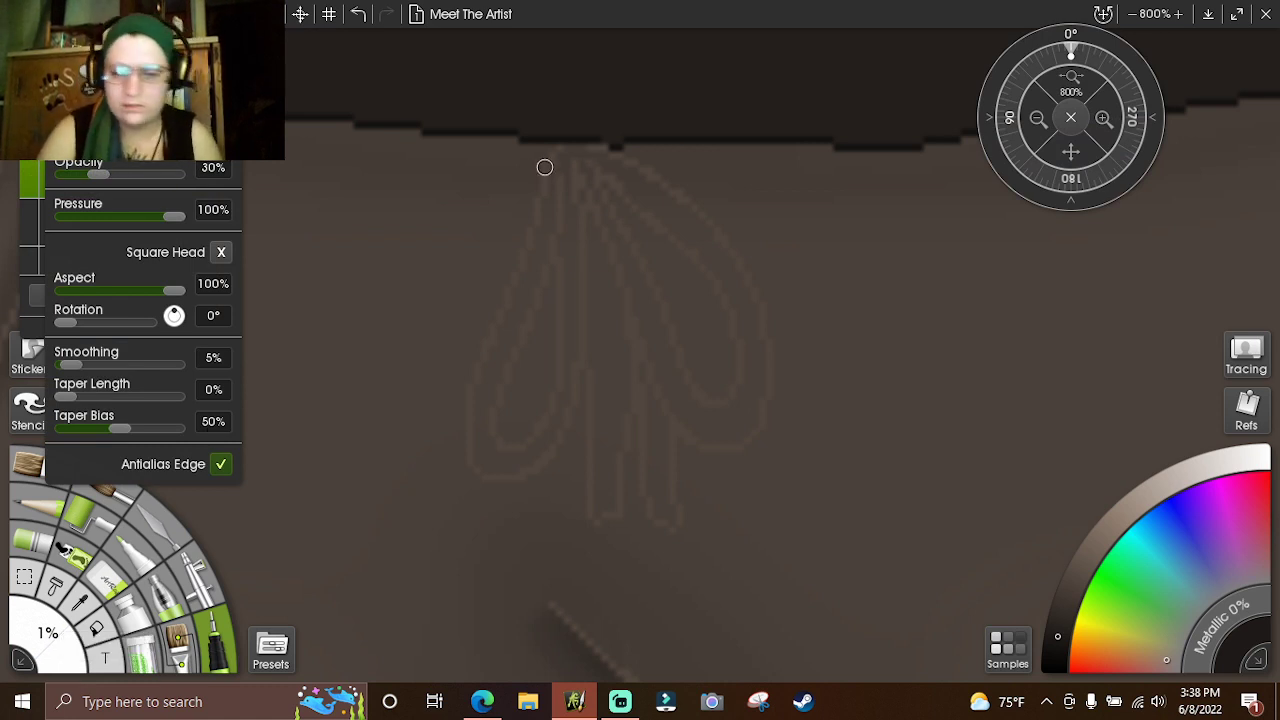
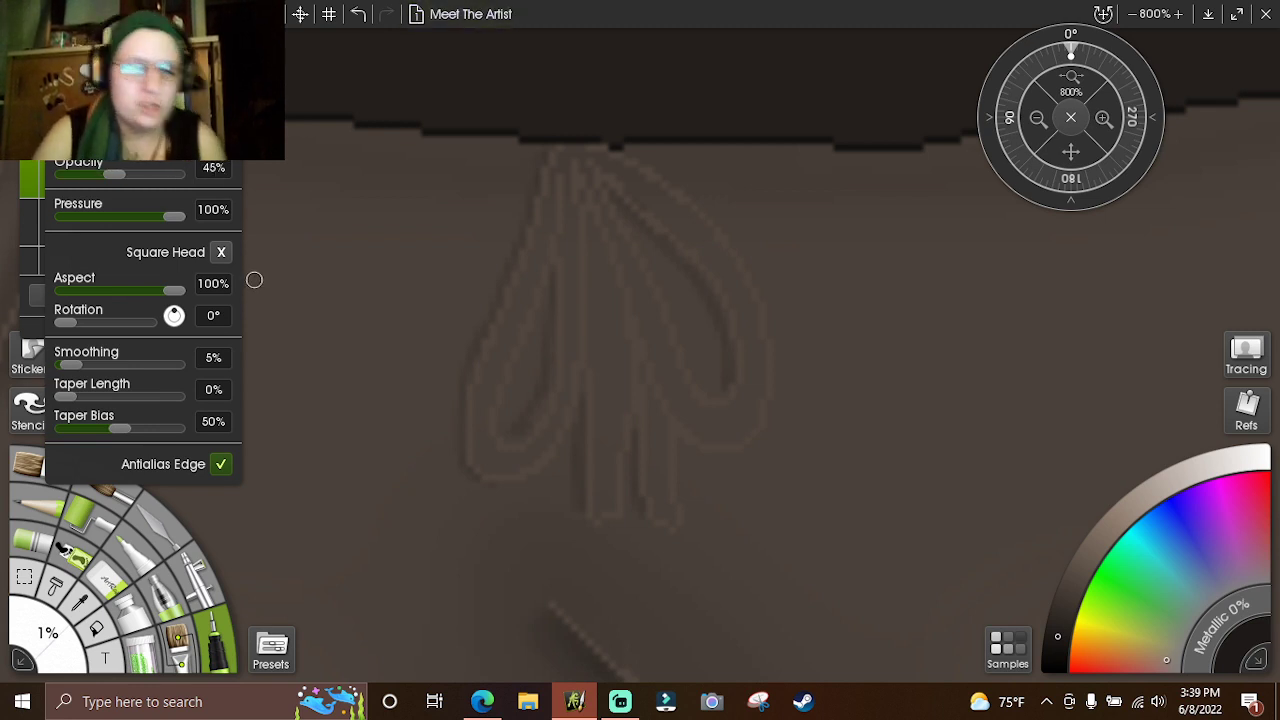
# - Set the ink pen's size to 3% for broader shading on the drawstring bow
pyautogui.click(48, 635)
pyautogui.write('3')
pyautogui.press('Return')
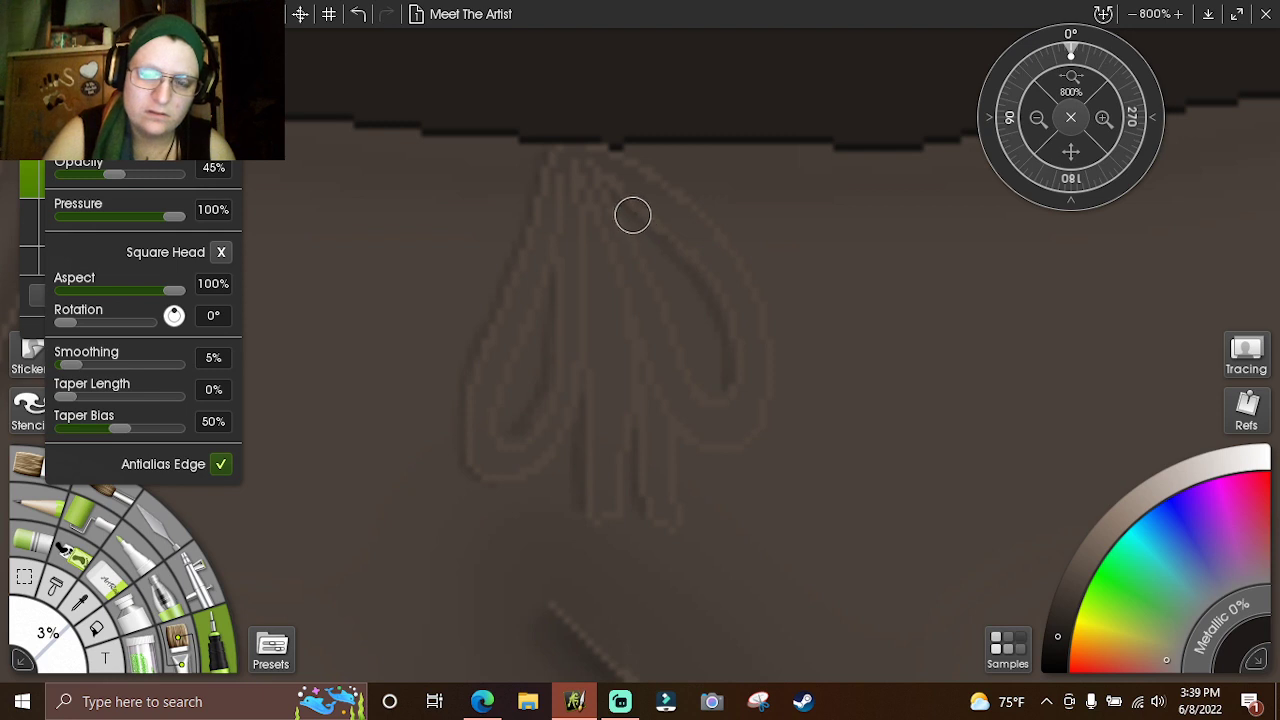
# - Paint dark shading inside both loops of the shorts' drawstring bow, between its hanging ends and along its left outer edge
pyautogui.moveTo(625, 210)
pyautogui.mouseDown()
pyautogui.moveTo(717, 340)
pyautogui.moveTo(718, 388)
pyautogui.mouseUp()
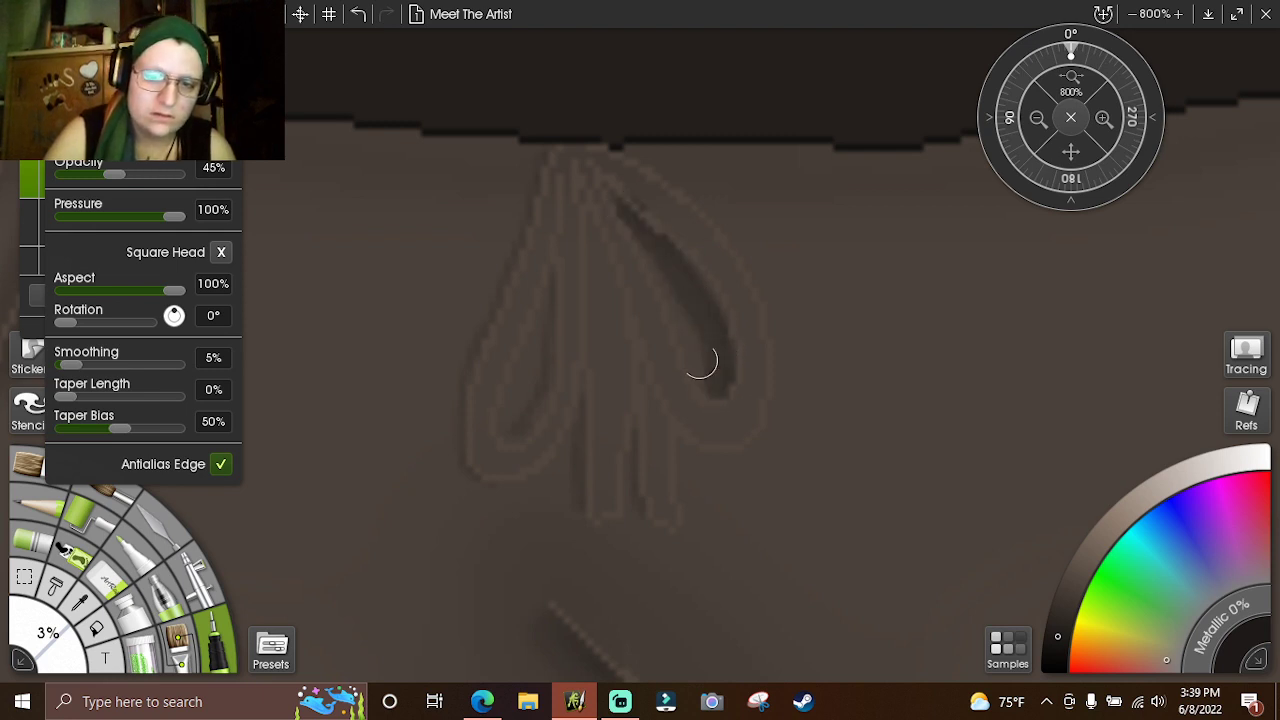
pyautogui.moveTo(516, 428)
pyautogui.mouseDown()
pyautogui.moveTo(546, 377)
pyautogui.moveTo(546, 296)
pyautogui.mouseUp()
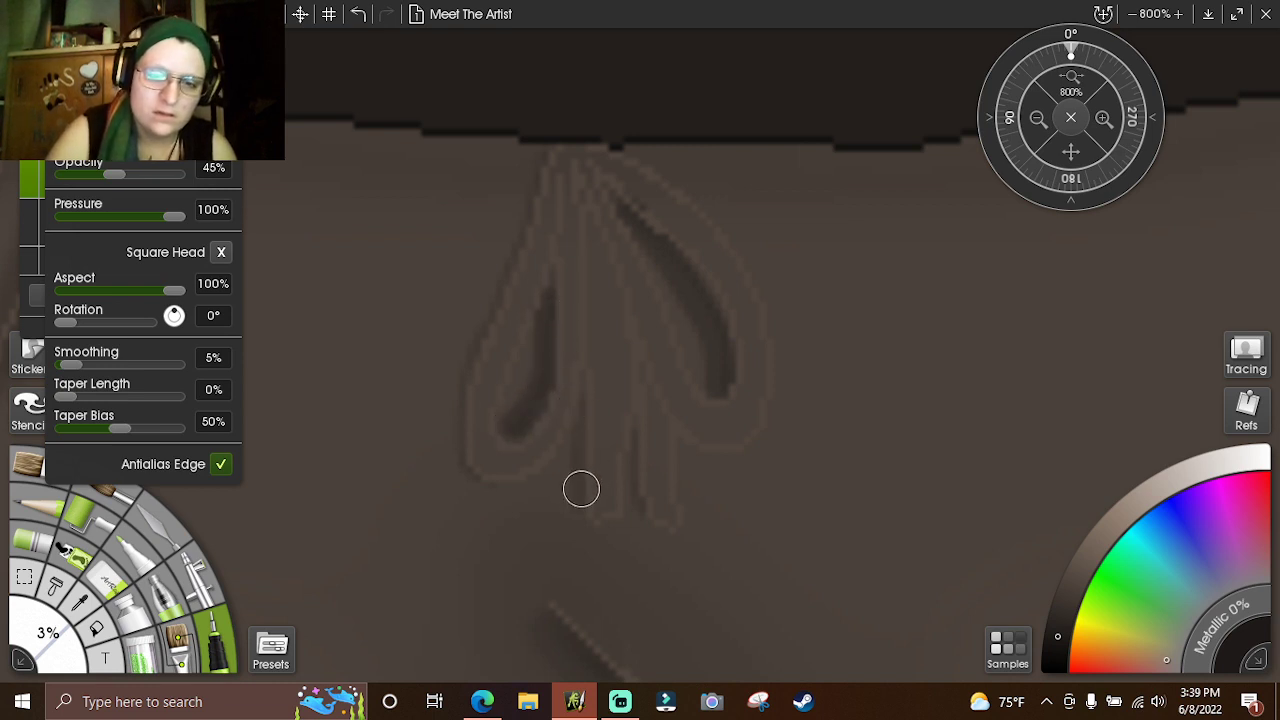
pyautogui.moveTo(574, 505)
pyautogui.mouseDown()
pyautogui.moveTo(579, 410)
pyautogui.moveTo(635, 464)
pyautogui.moveTo(635, 425)
pyautogui.mouseUp()
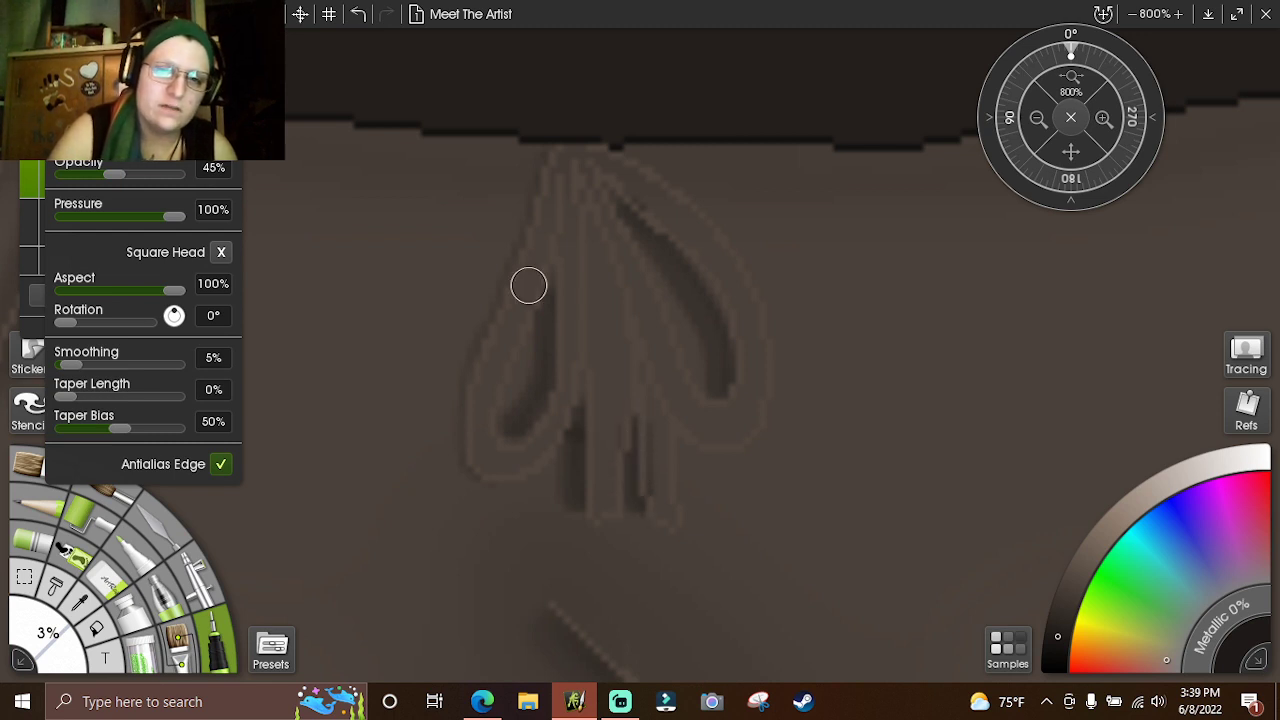
pyautogui.moveTo(471, 469)
pyautogui.mouseDown()
pyautogui.moveTo(460, 446)
pyautogui.moveTo(474, 347)
pyautogui.moveTo(540, 170)
pyautogui.mouseUp()
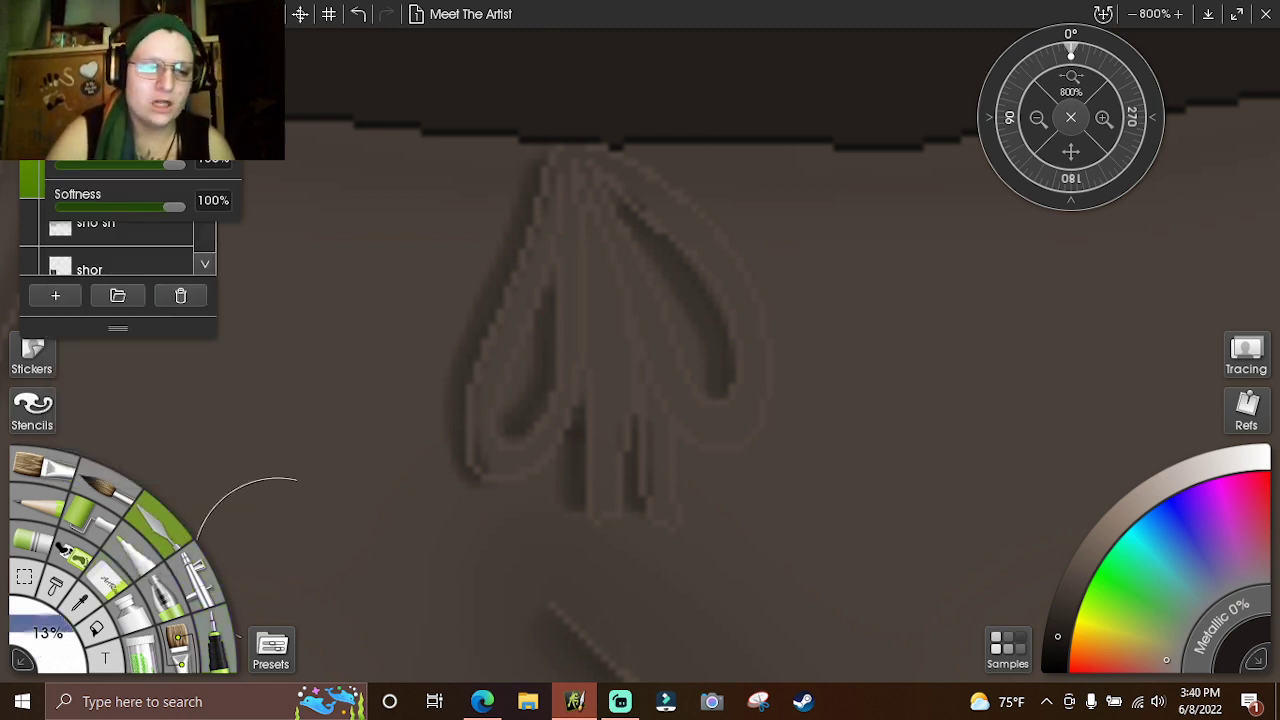
# - Set the Palette Knife size to 7% and soften the dark shading around the drawstring bow
pyautogui.moveTo(42, 645); pyautogui.dragTo(42, 635)
pyautogui.click(44, 643)
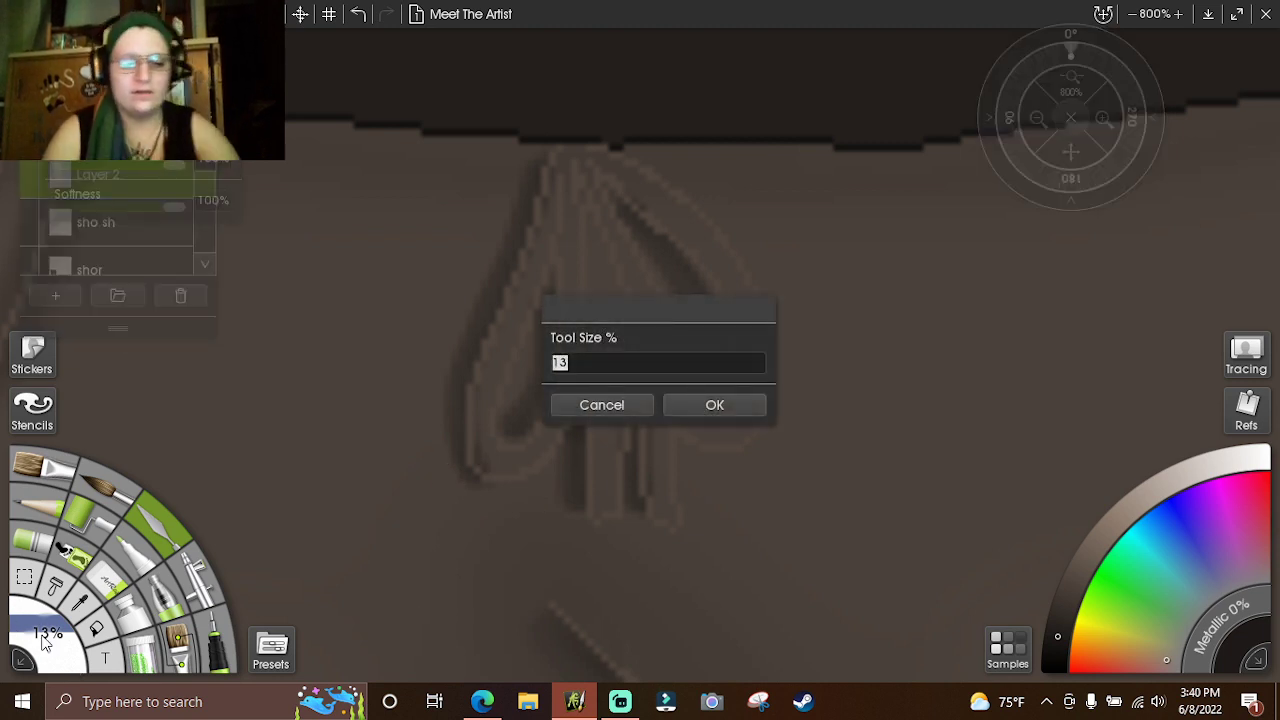
pyautogui.press('Return')
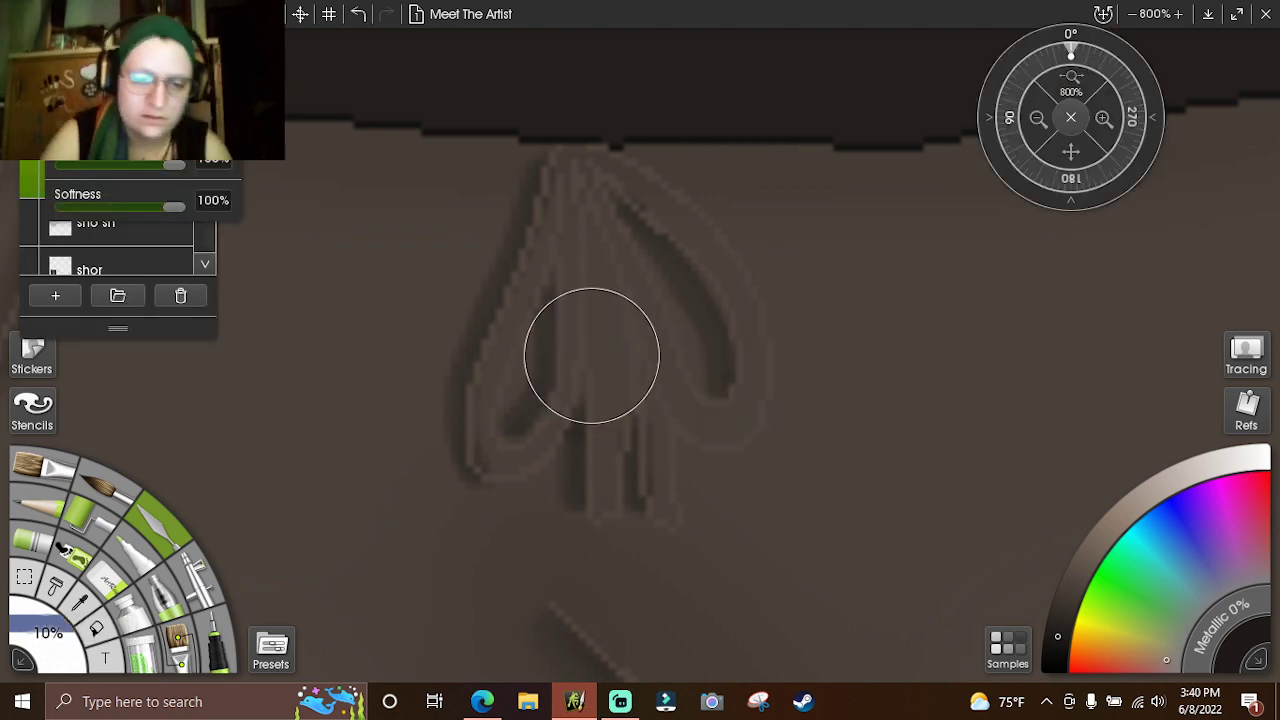
pyautogui.click(38, 632)
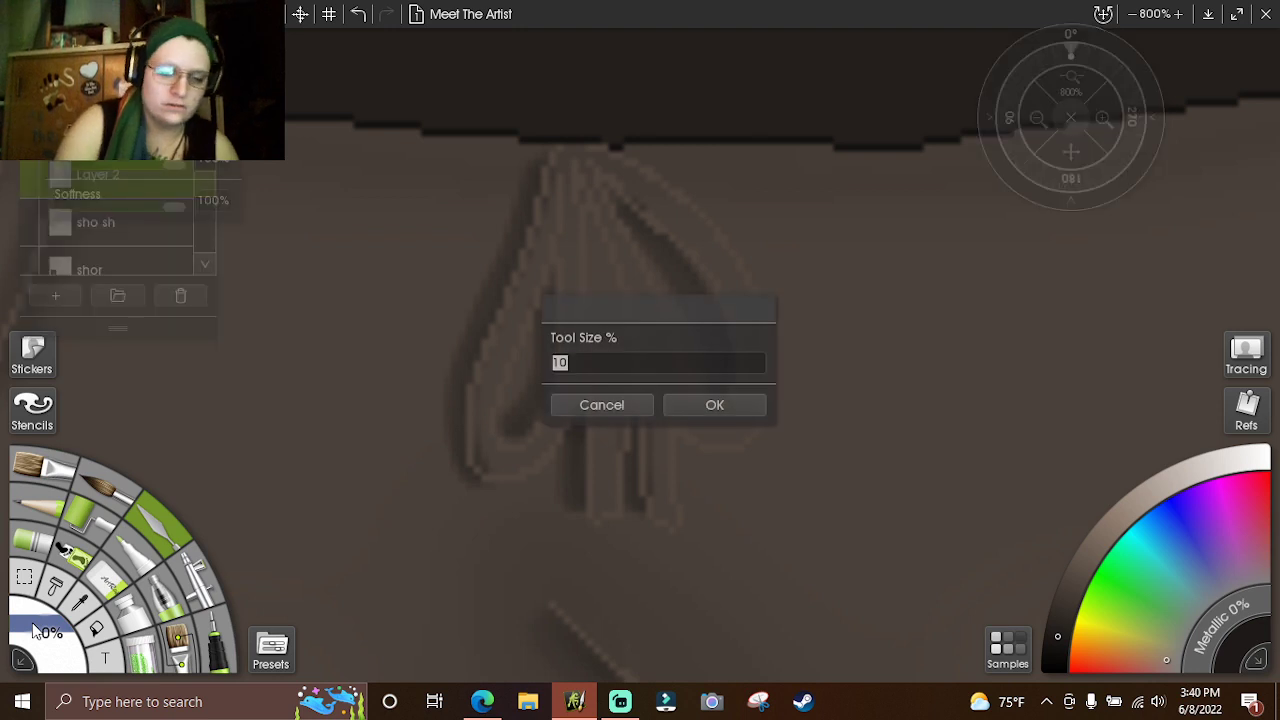
pyautogui.write('7')
pyautogui.press('Return')
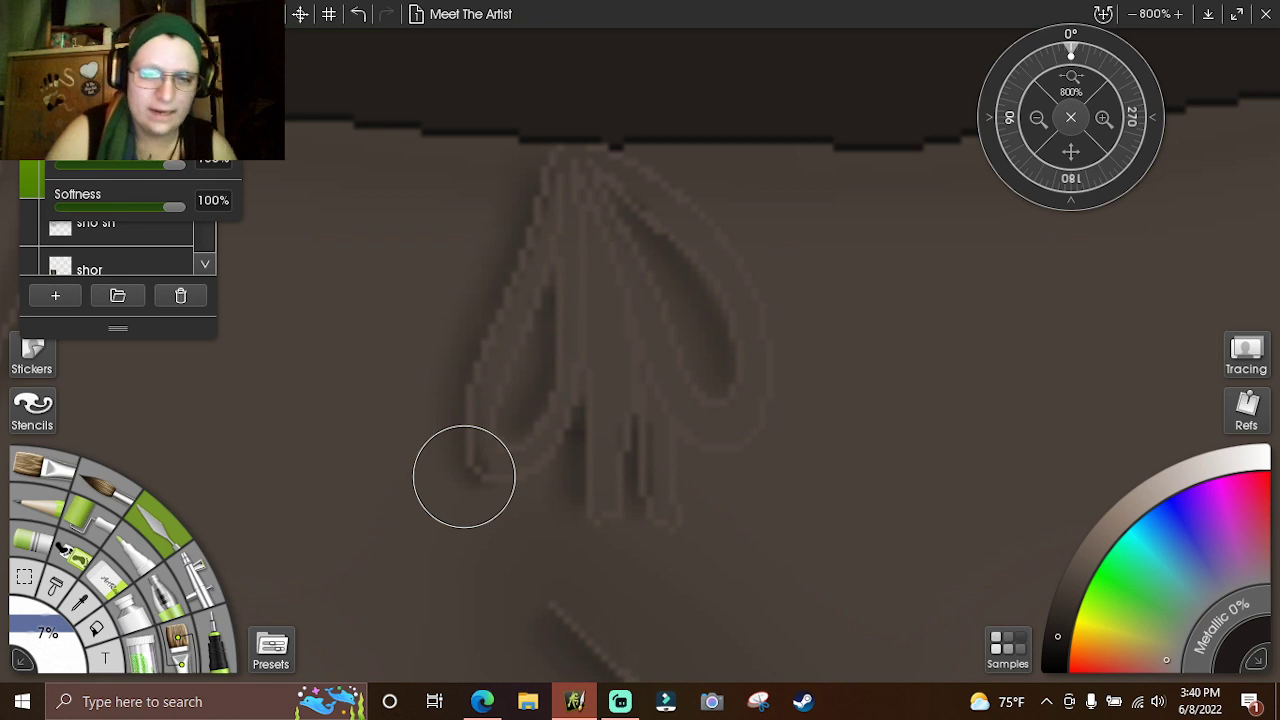
# - Choose a lighter brown, set the Ink Pen size to 2% and try a highlight stroke on the drawstring's middle strand
pyautogui.click(105, 578)
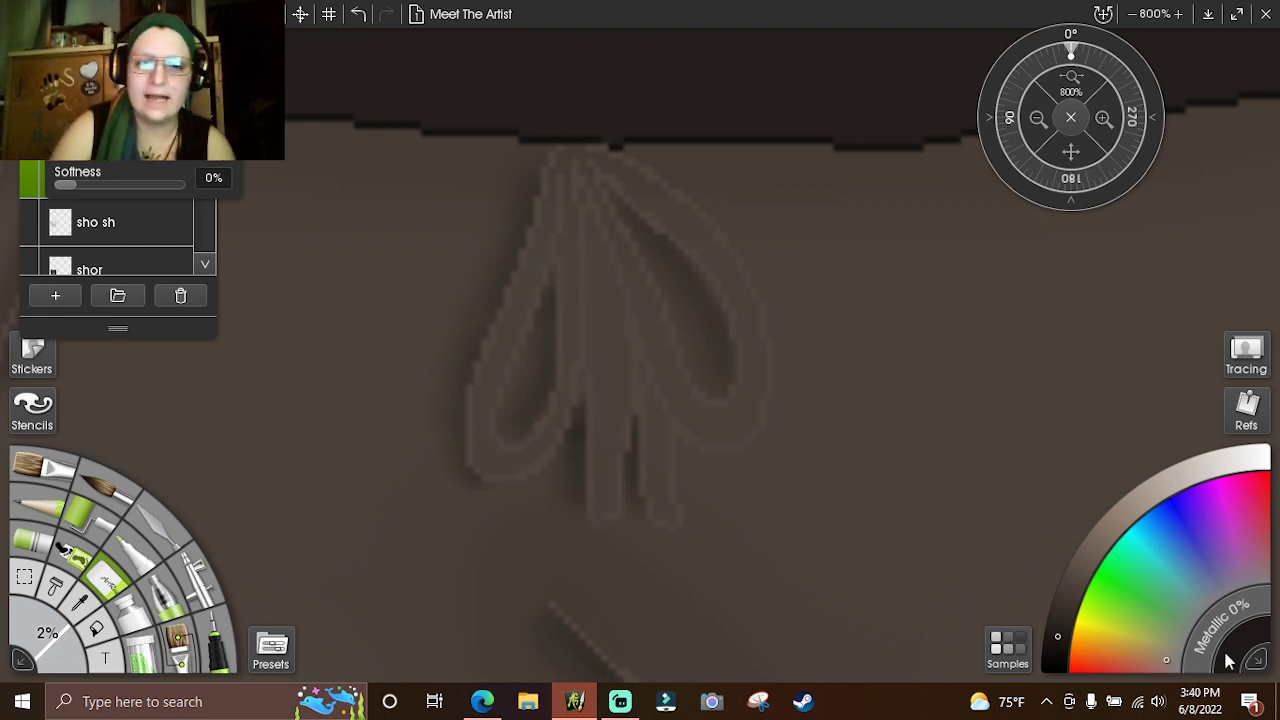
pyautogui.click(1074, 582)
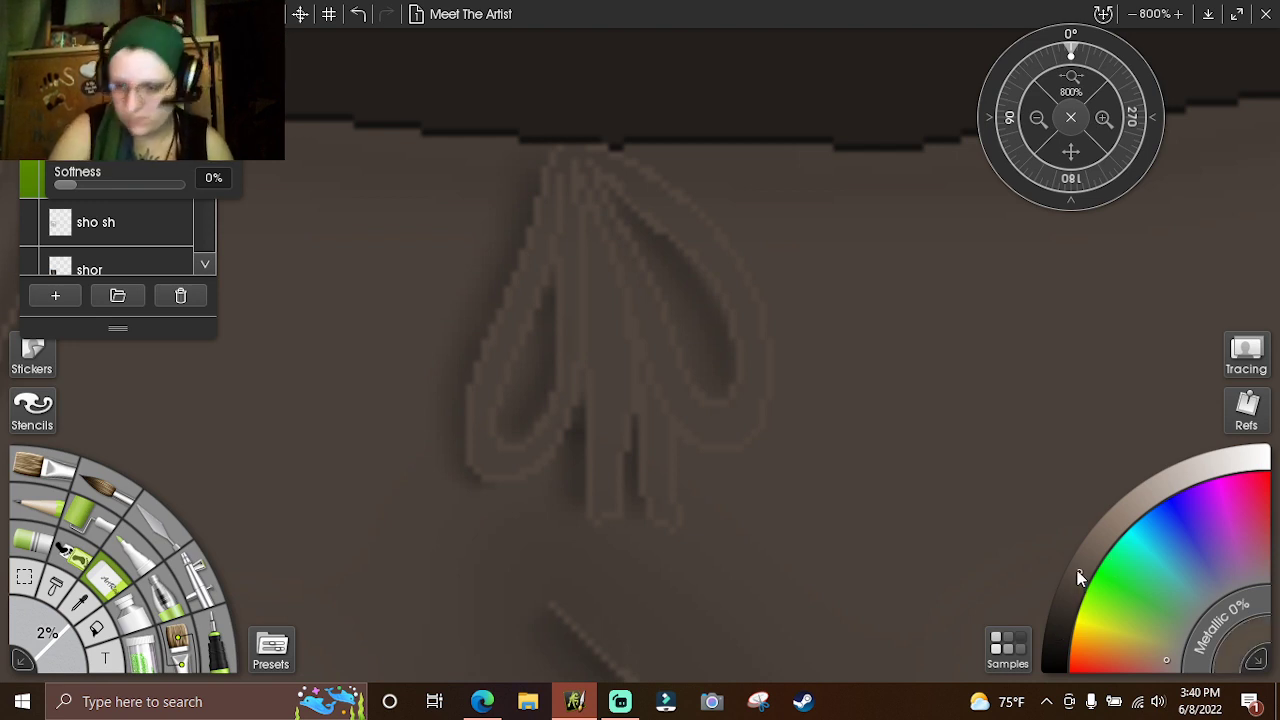
pyautogui.click(195, 646)
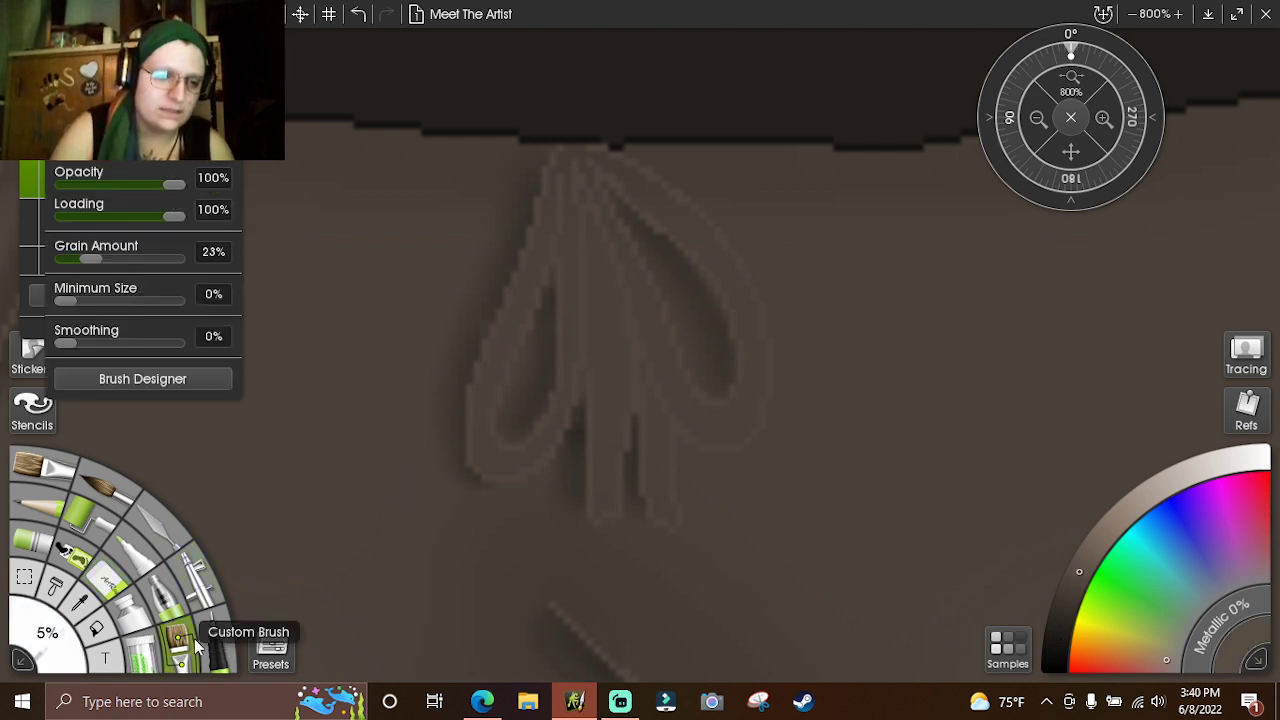
pyautogui.click(213, 645)
pyautogui.click(47, 632)
pyautogui.write('2')
pyautogui.press('Return')
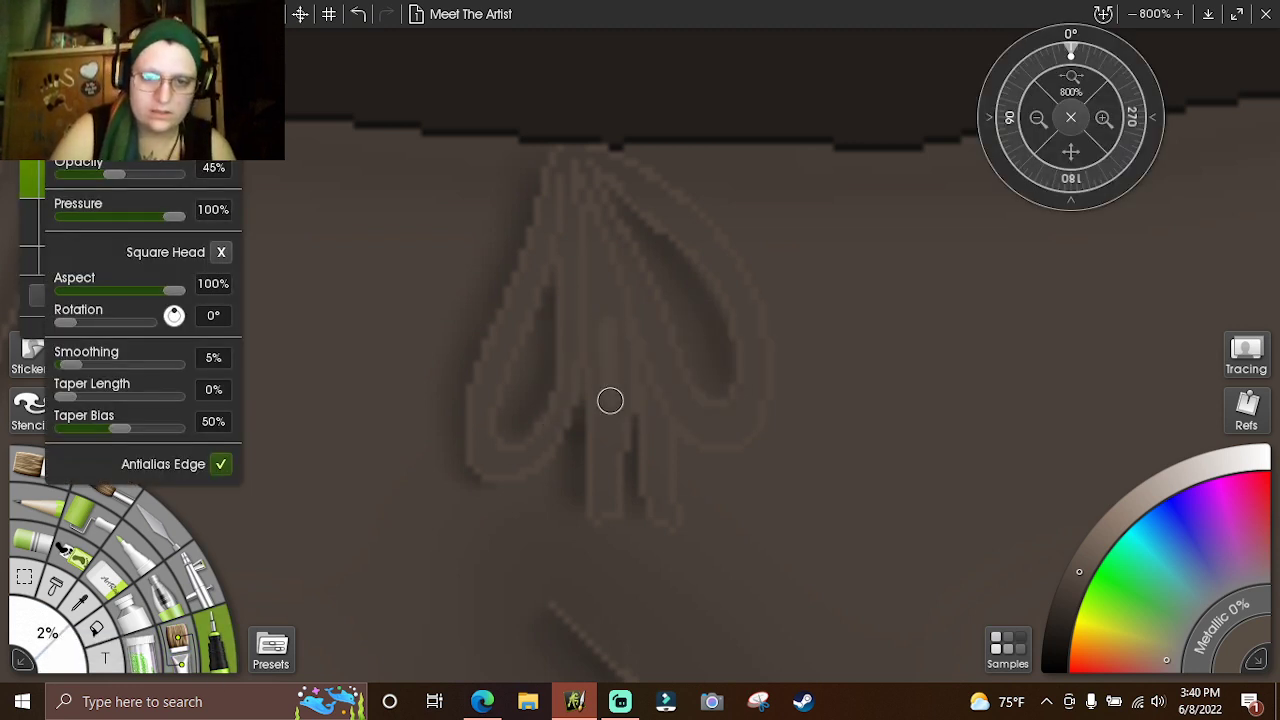
# - Undo the trial stroke and paint highlights along the drawstring's loops and hanging ends in a still lighter brown
pyautogui.click(358, 14)
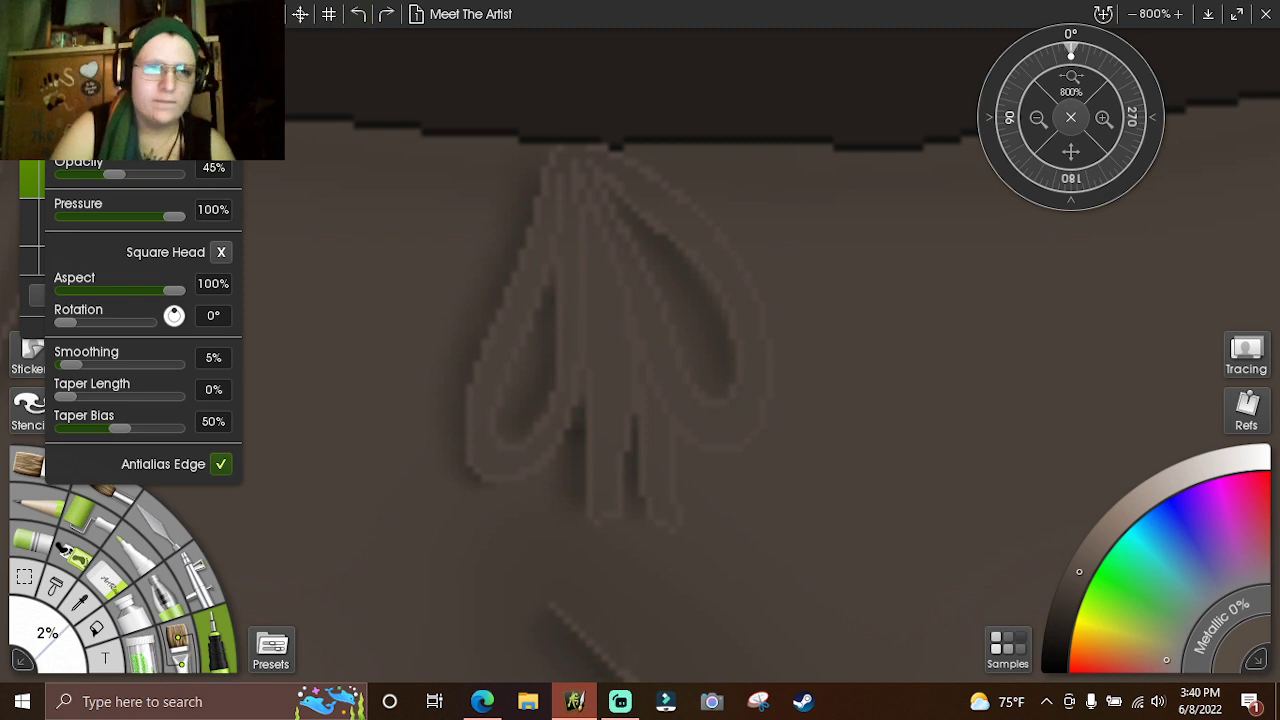
pyautogui.click(1082, 563)
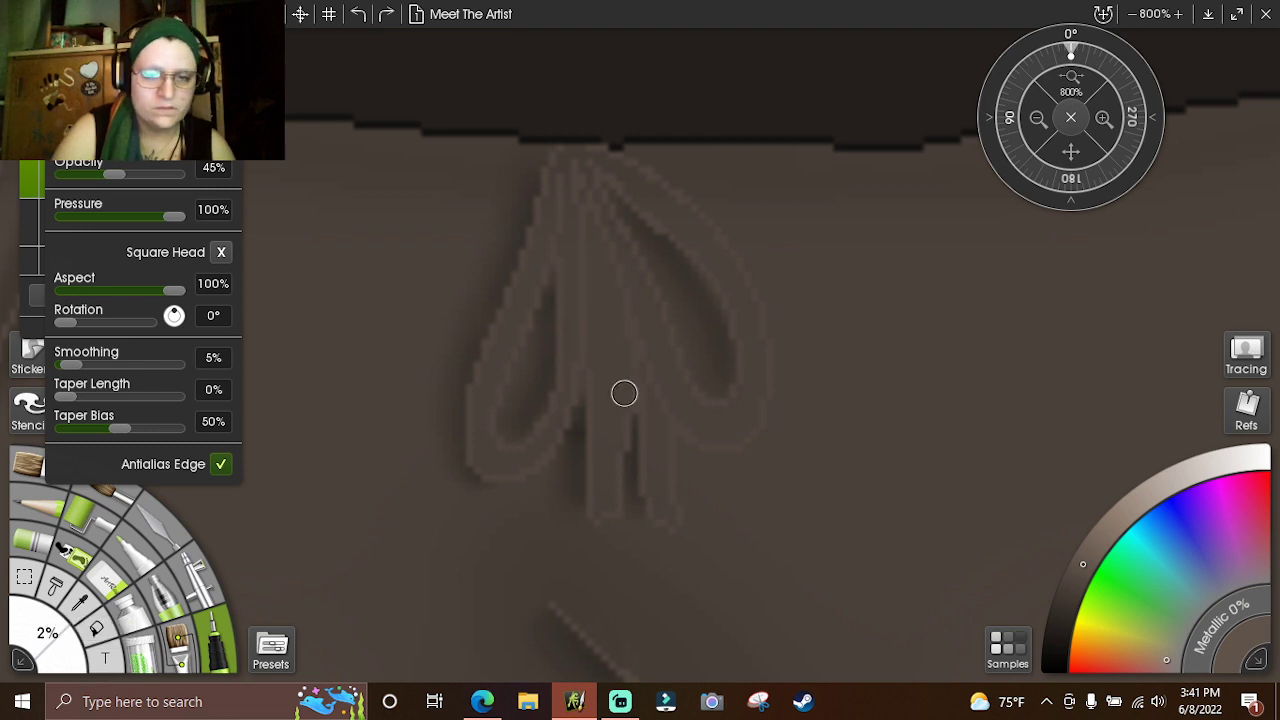
pyautogui.moveTo(610, 412); pyautogui.dragTo(595, 232)
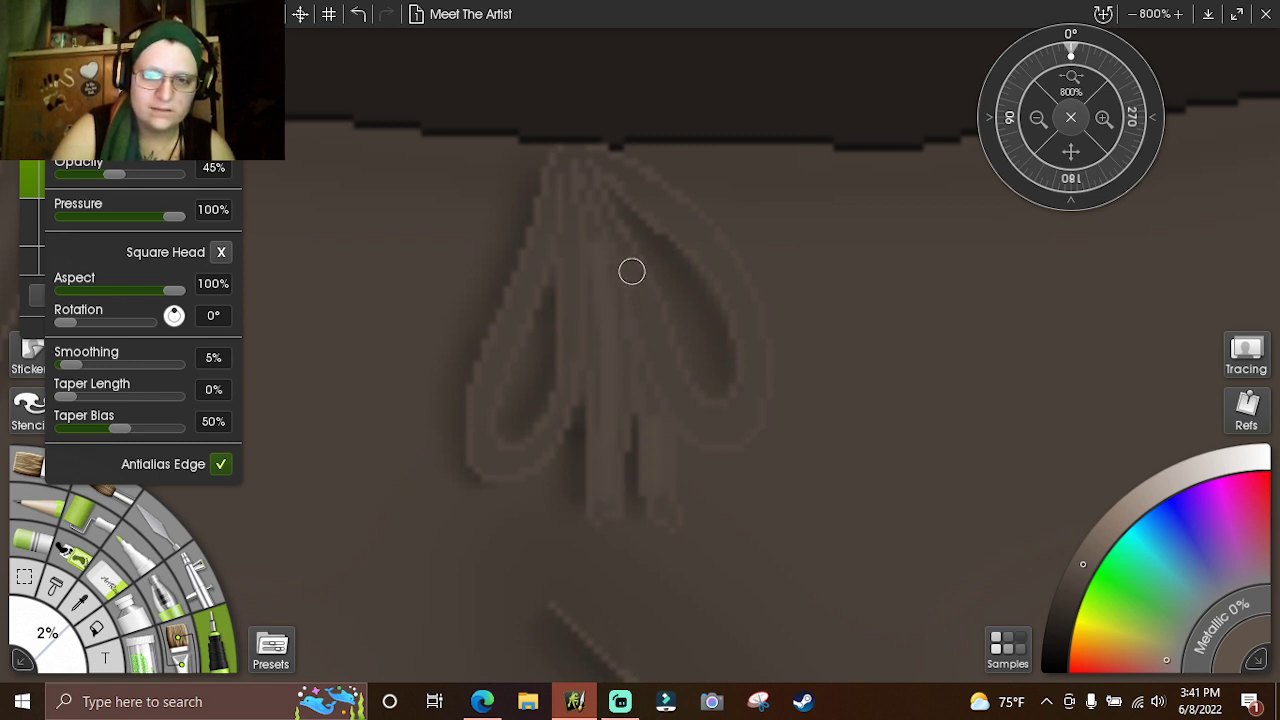
pyautogui.moveTo(631, 271)
pyautogui.mouseDown()
pyautogui.moveTo(669, 374)
pyautogui.moveTo(690, 408)
pyautogui.moveTo(720, 420)
pyautogui.moveTo(746, 400)
pyautogui.moveTo(751, 343)
pyautogui.moveTo(727, 282)
pyautogui.moveTo(689, 229)
pyautogui.moveTo(611, 170)
pyautogui.mouseUp()
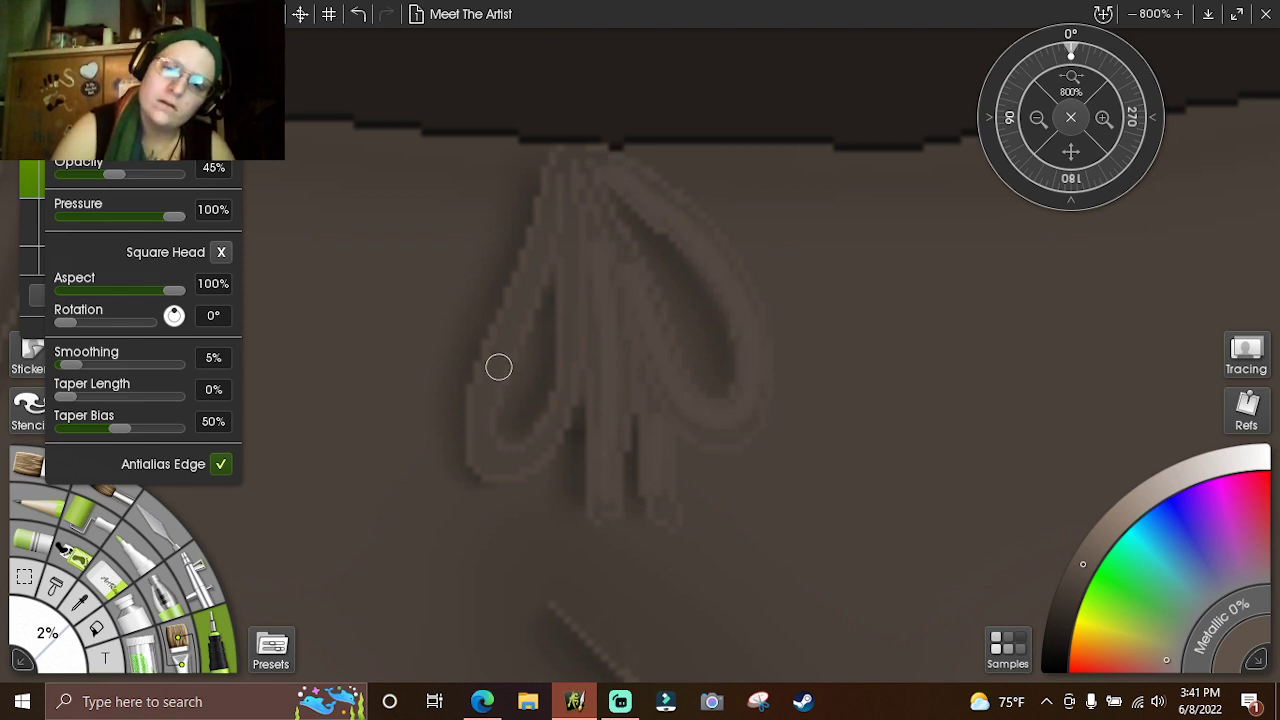
pyautogui.moveTo(551, 209)
pyautogui.mouseDown()
pyautogui.moveTo(481, 398)
pyautogui.moveTo(480, 437)
pyautogui.moveTo(500, 460)
pyautogui.moveTo(534, 451)
pyautogui.moveTo(558, 416)
pyautogui.moveTo(572, 359)
pyautogui.moveTo(571, 212)
pyautogui.mouseUp()
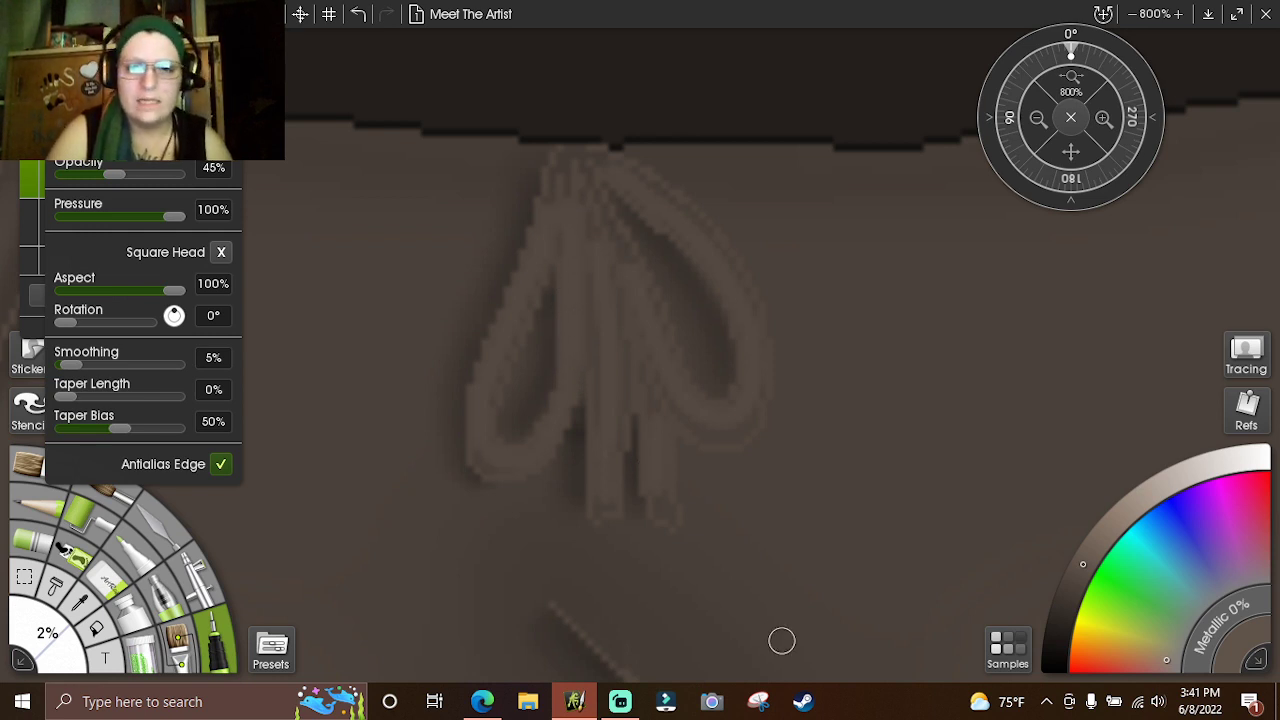
# - Set the Palette Knife size to 4% and blend the highlights along the drawstring bow
pyautogui.click(58, 628)
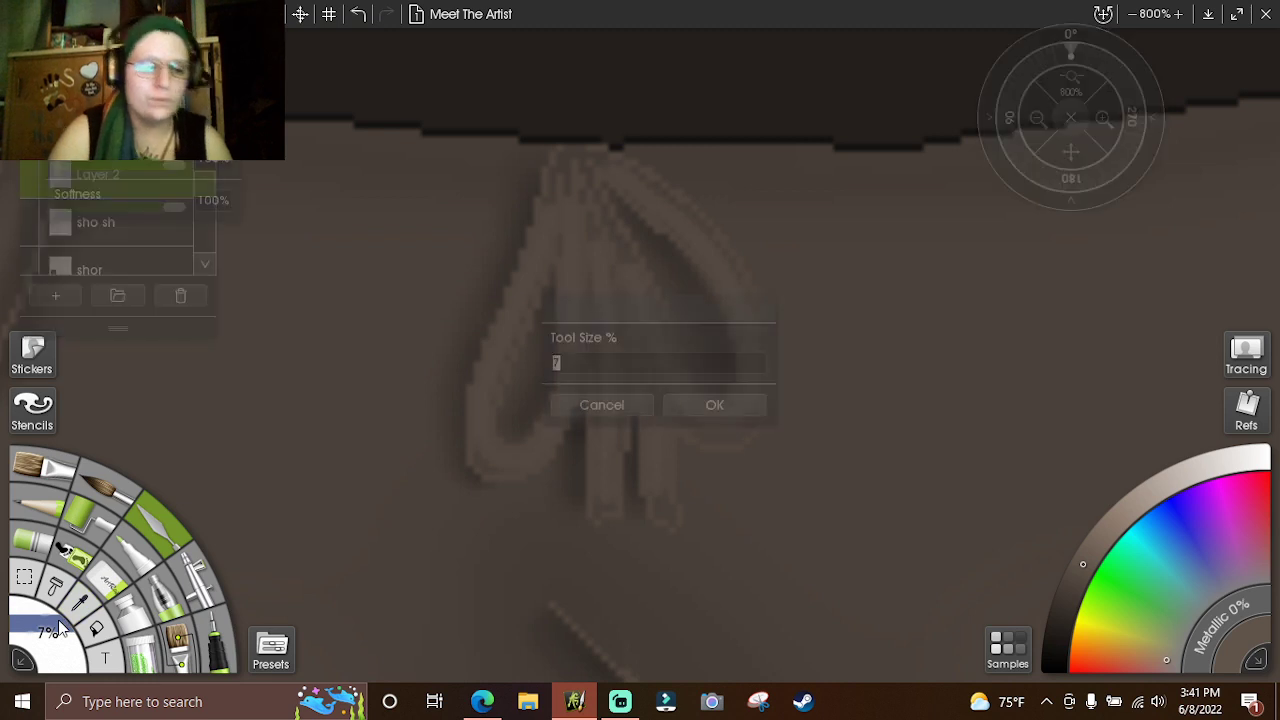
pyautogui.write('4')
pyautogui.press('Return')
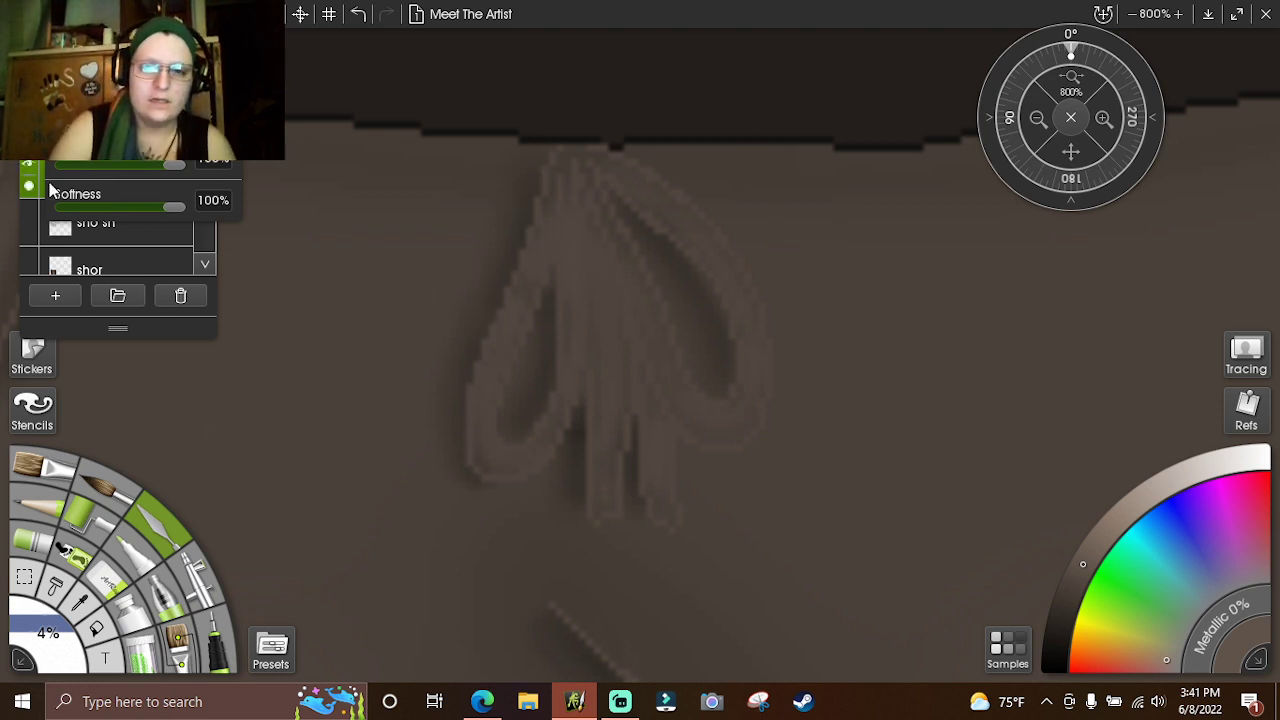
# - Merge the drawstring's Layer 2 down into the "sho sh" layer
pyautogui.click(1037, 119)
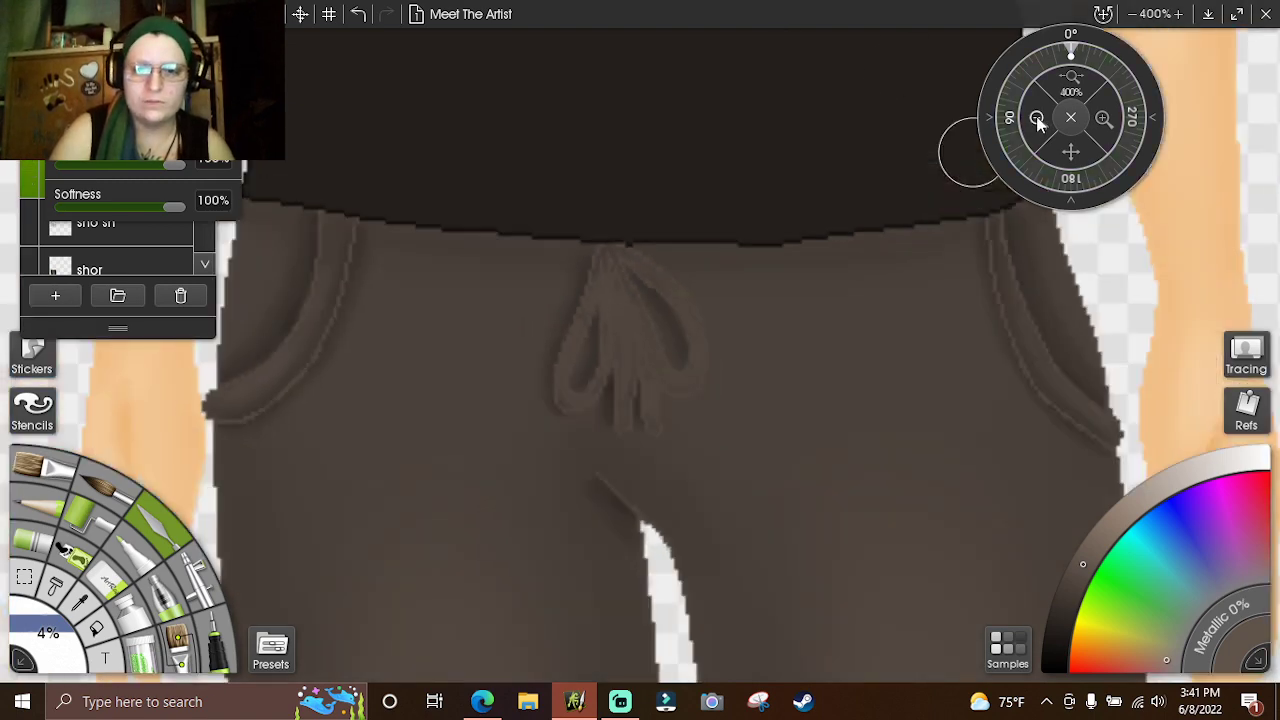
pyautogui.click(1037, 119)
pyautogui.click(1037, 119)
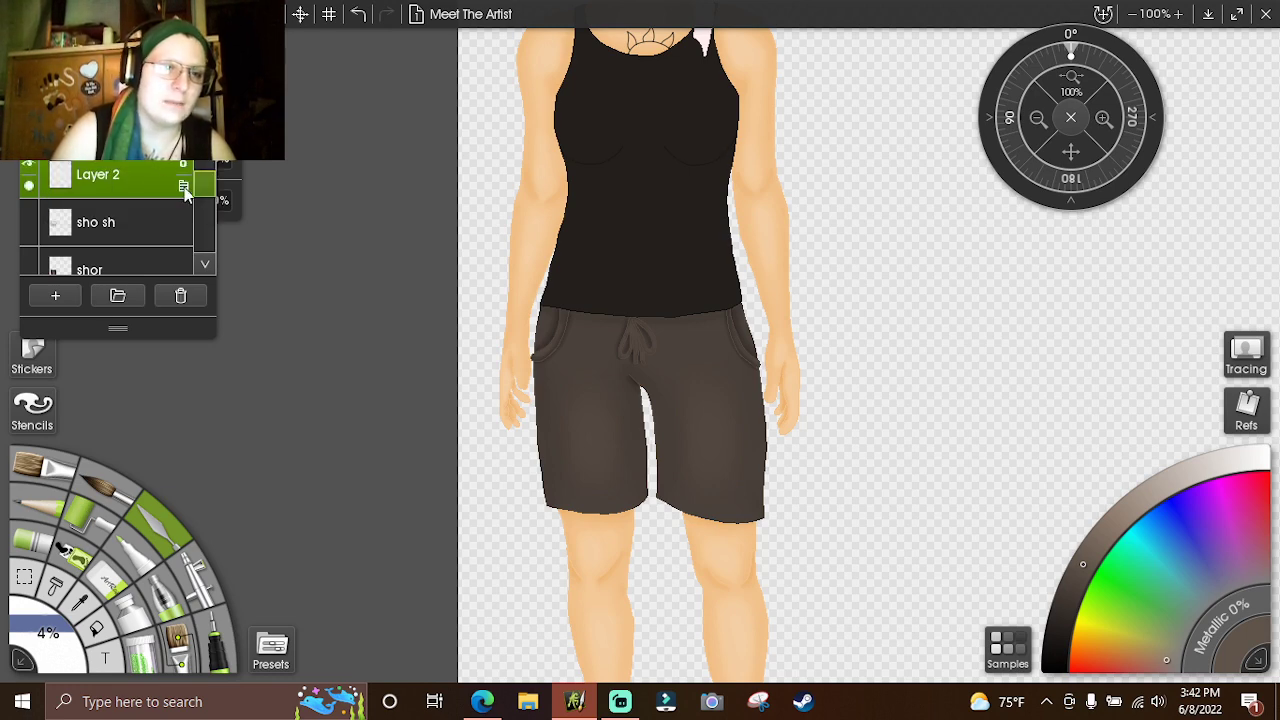
pyautogui.click(184, 188)
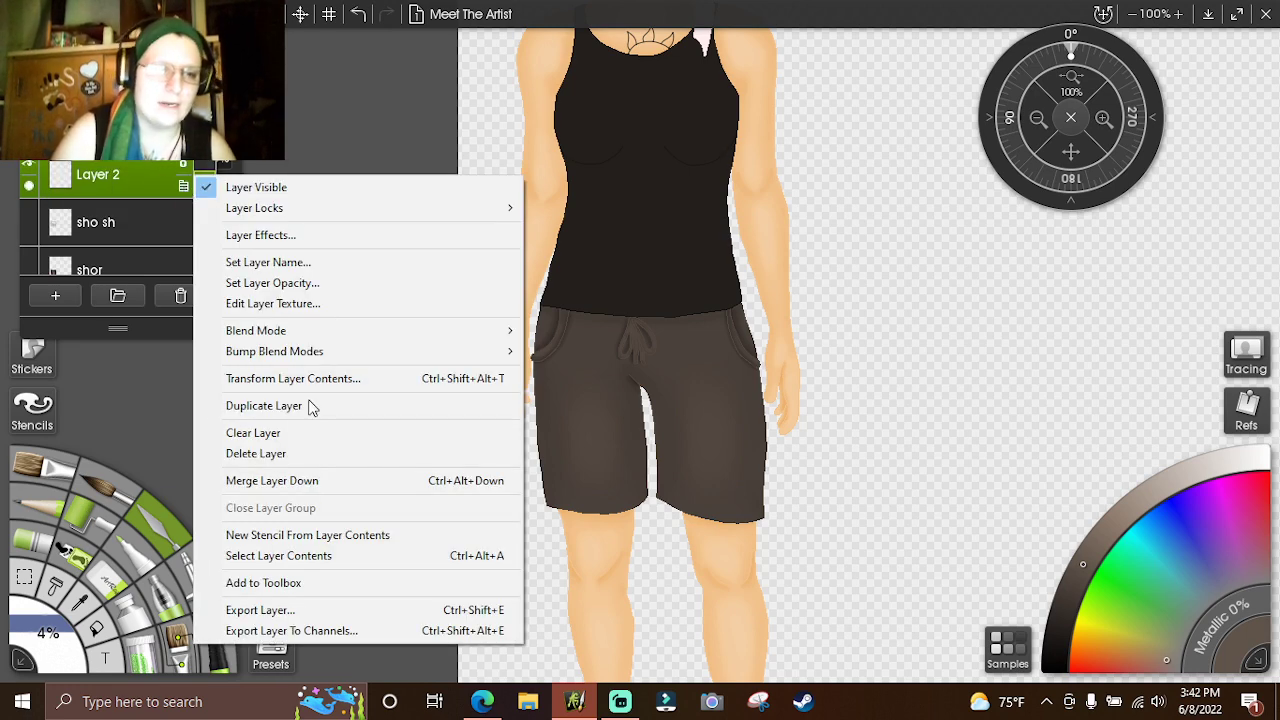
pyautogui.click(300, 481)
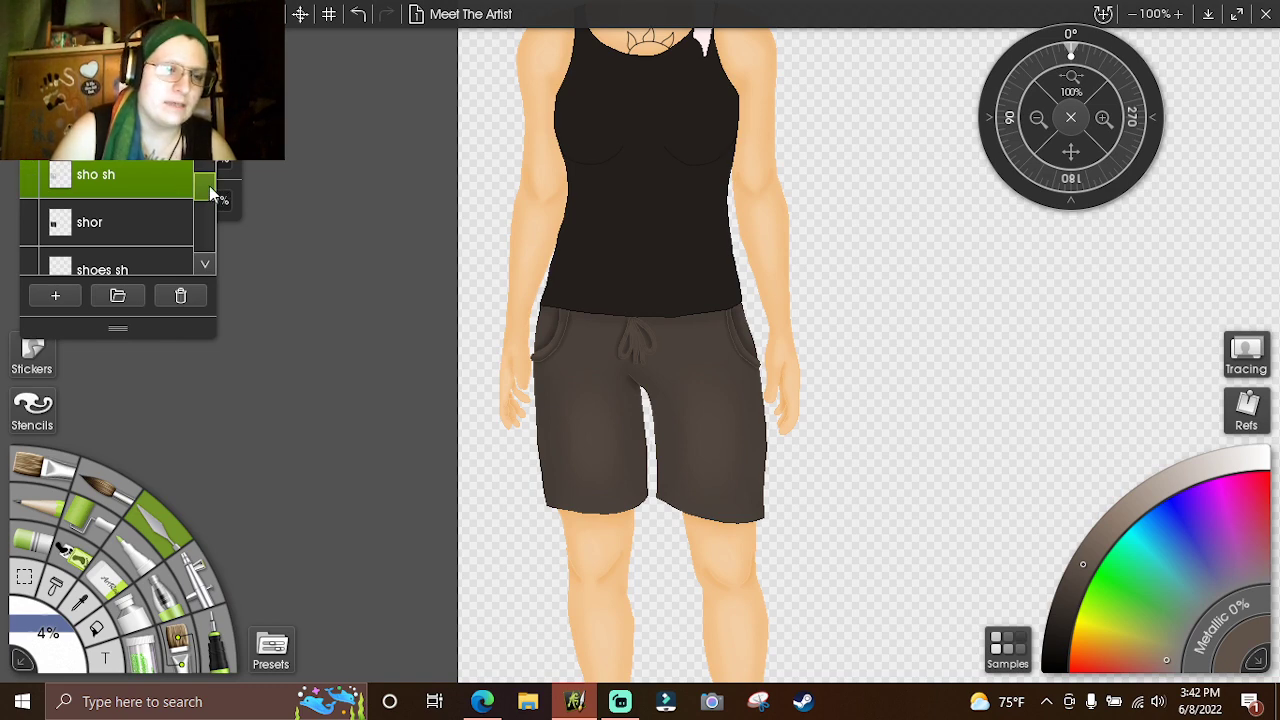
# - Add a new layer above the "shi" layer and name it "shi sh"
pyautogui.scroll(2, 210, 192)
pyautogui.click(63, 197)
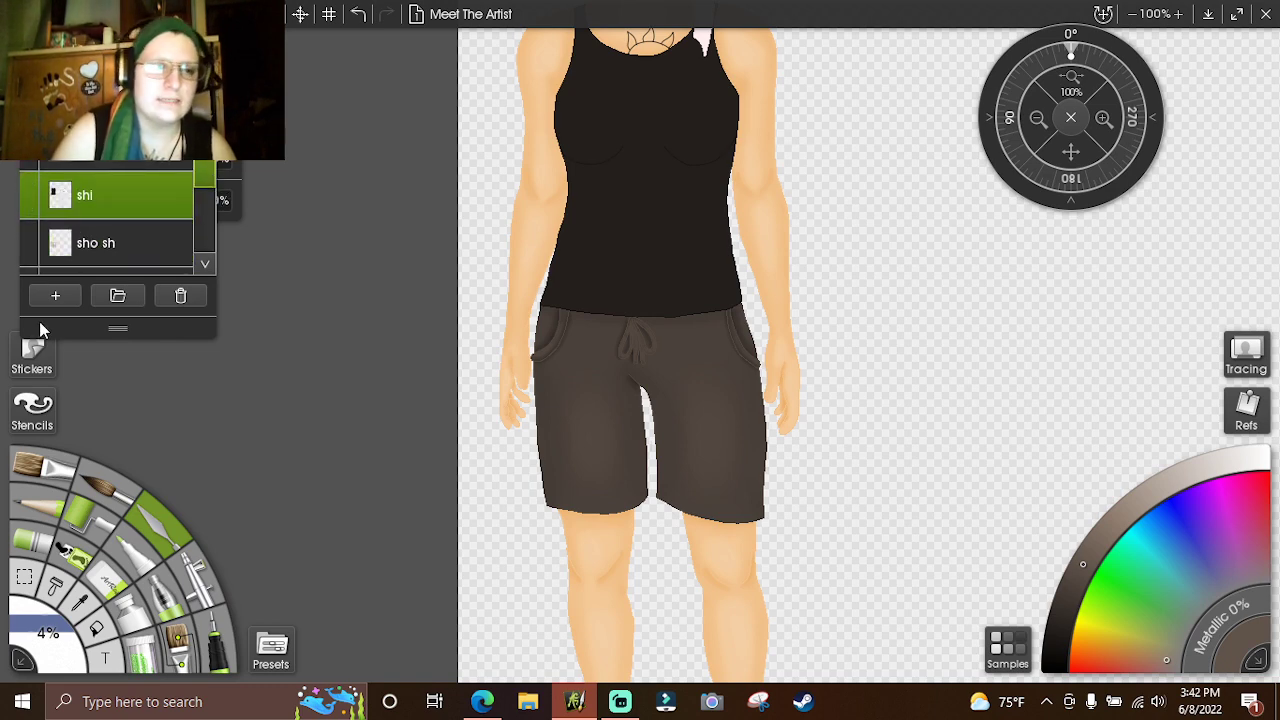
pyautogui.click(55, 295)
pyautogui.rightClick(125, 206)
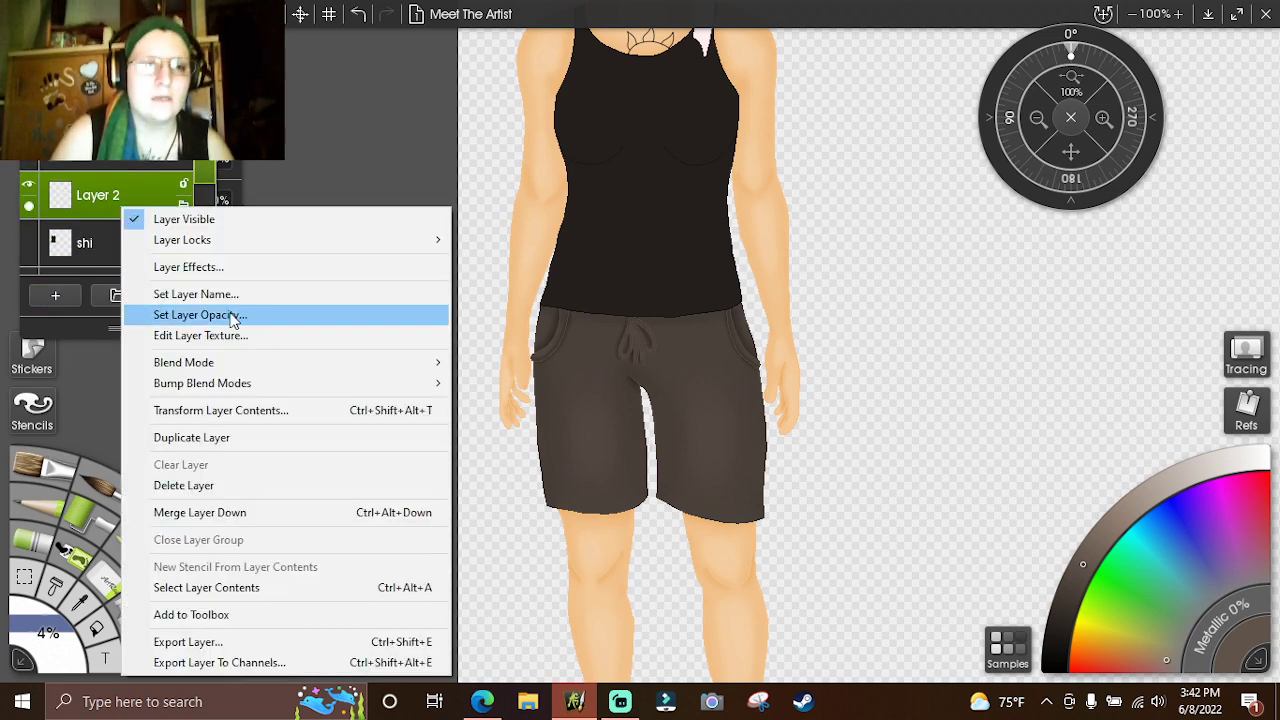
pyautogui.click(225, 294)
pyautogui.write('shi sh')
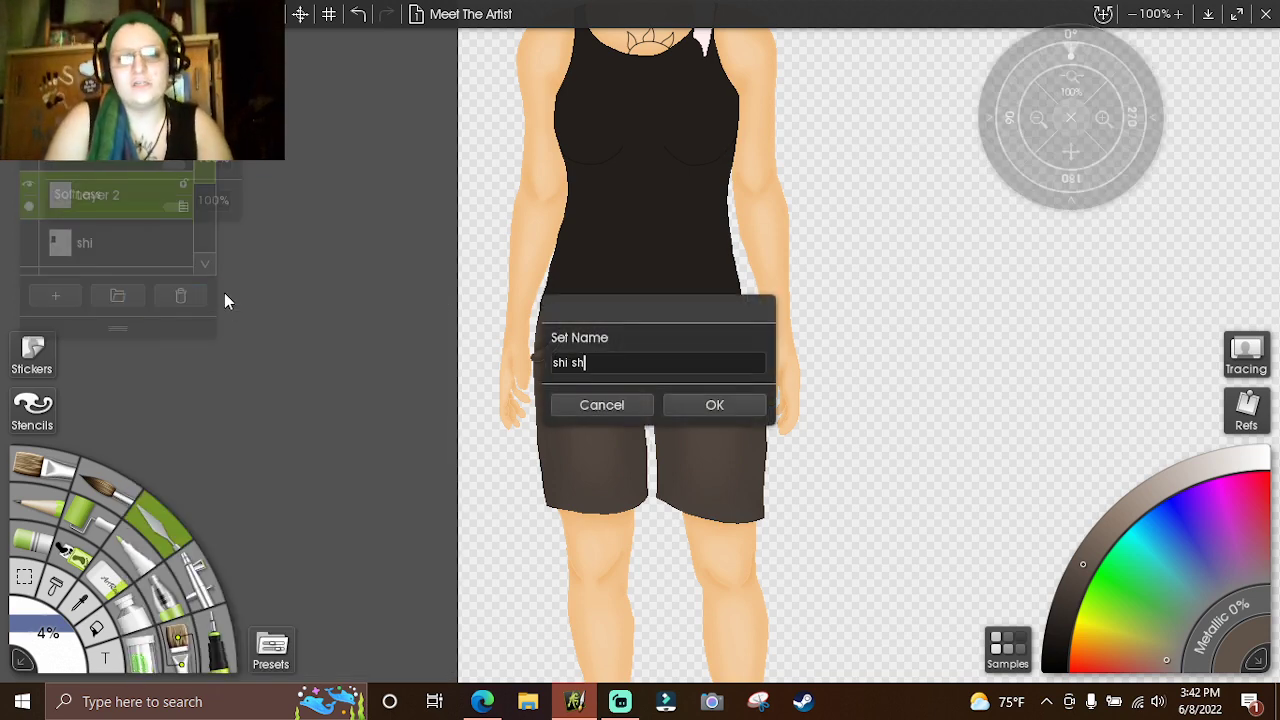
pyautogui.press('Return')
pyautogui.scroll(1, 207, 170)
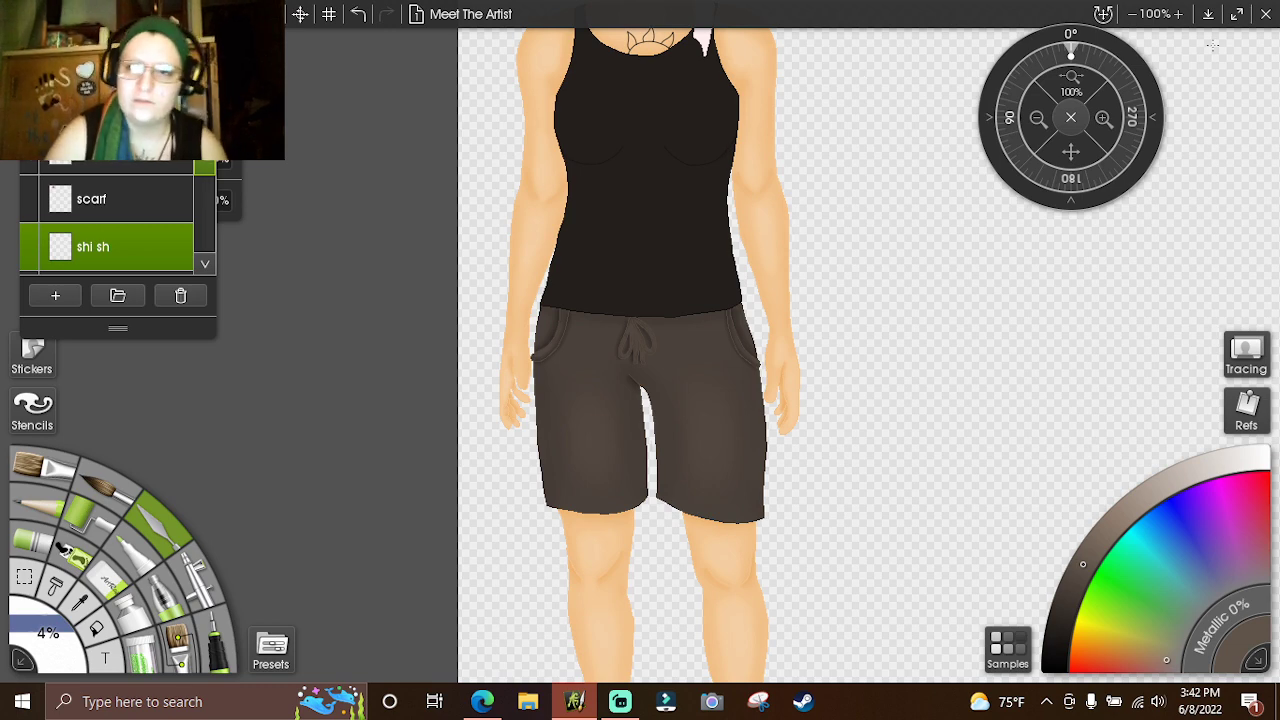
# - Choose a near-black shading colour slightly darker than the tank top
pyautogui.click(1040, 125)
pyautogui.click(1040, 125)
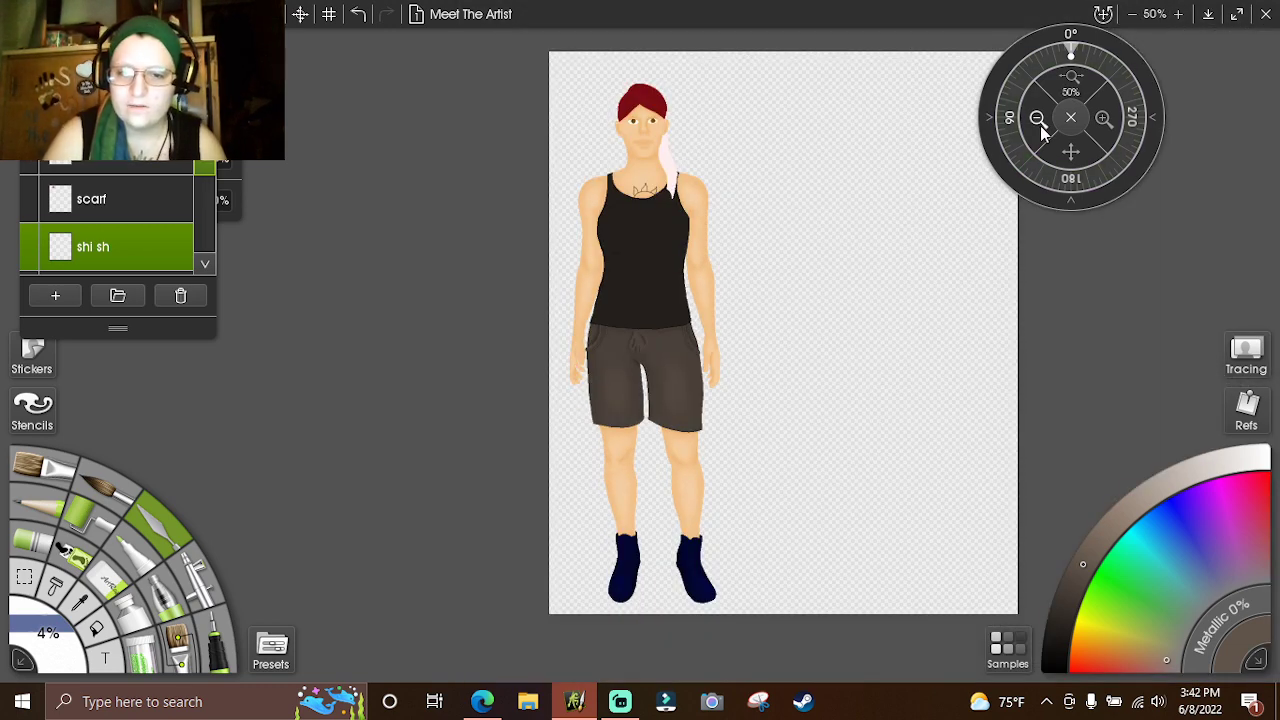
pyautogui.click(1103, 121)
pyautogui.click(1103, 121)
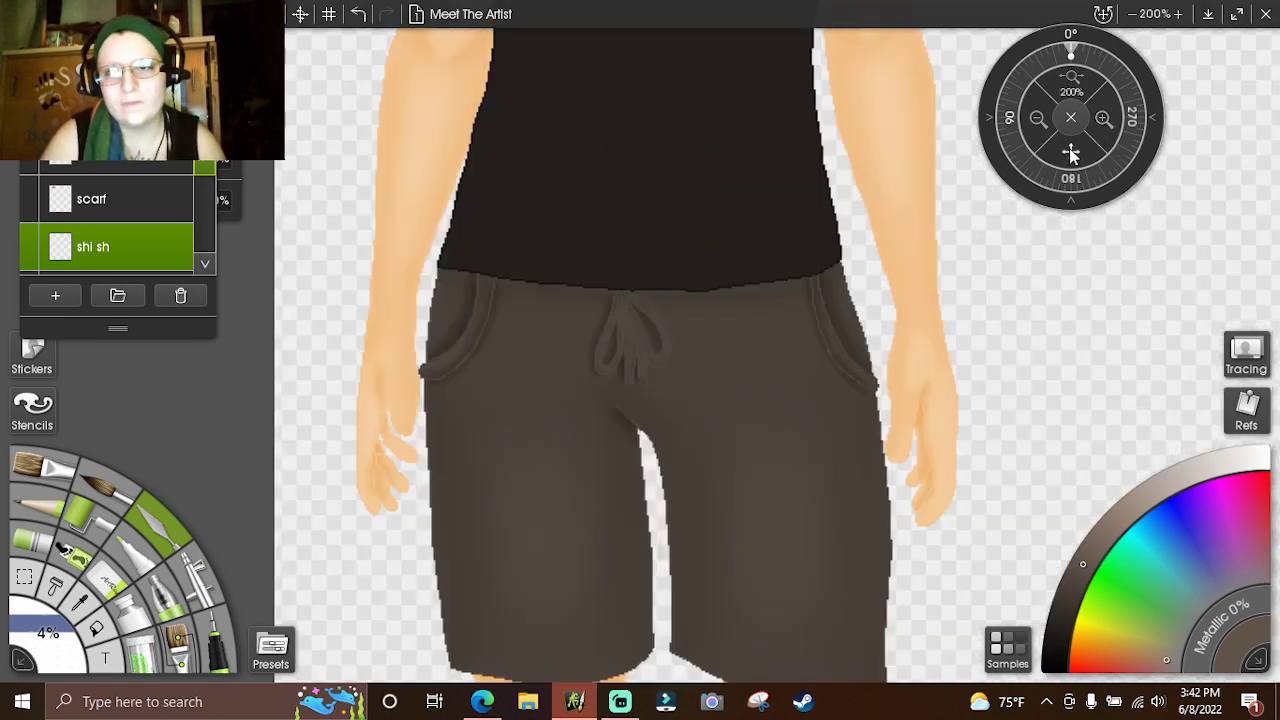
pyautogui.moveTo(1069, 148); pyautogui.dragTo(1176, 87)
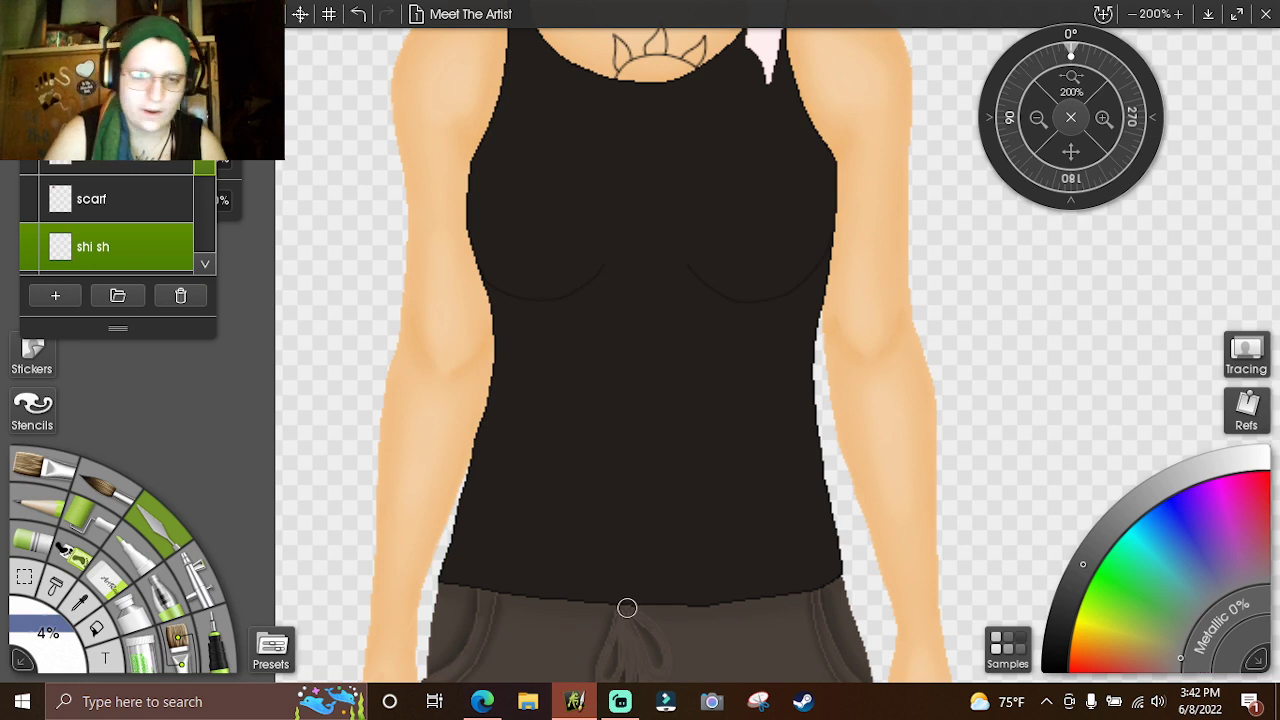
pyautogui.press('f')
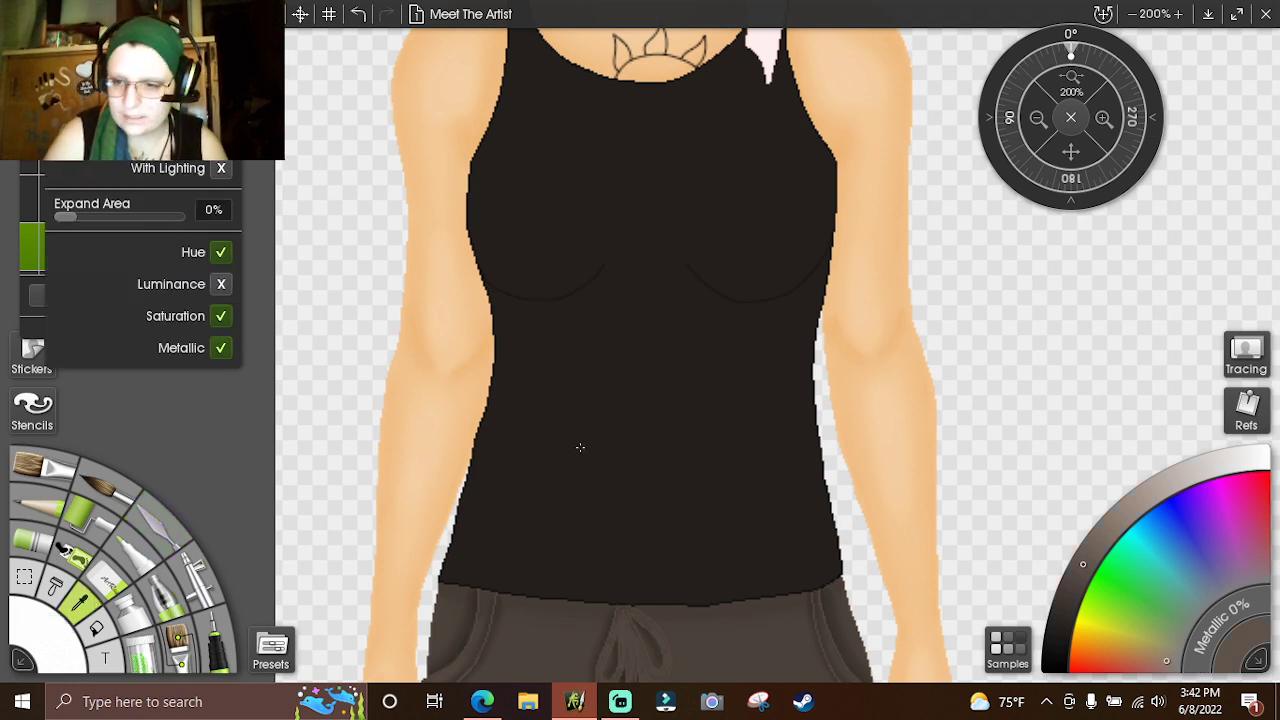
pyautogui.click(1060, 640)
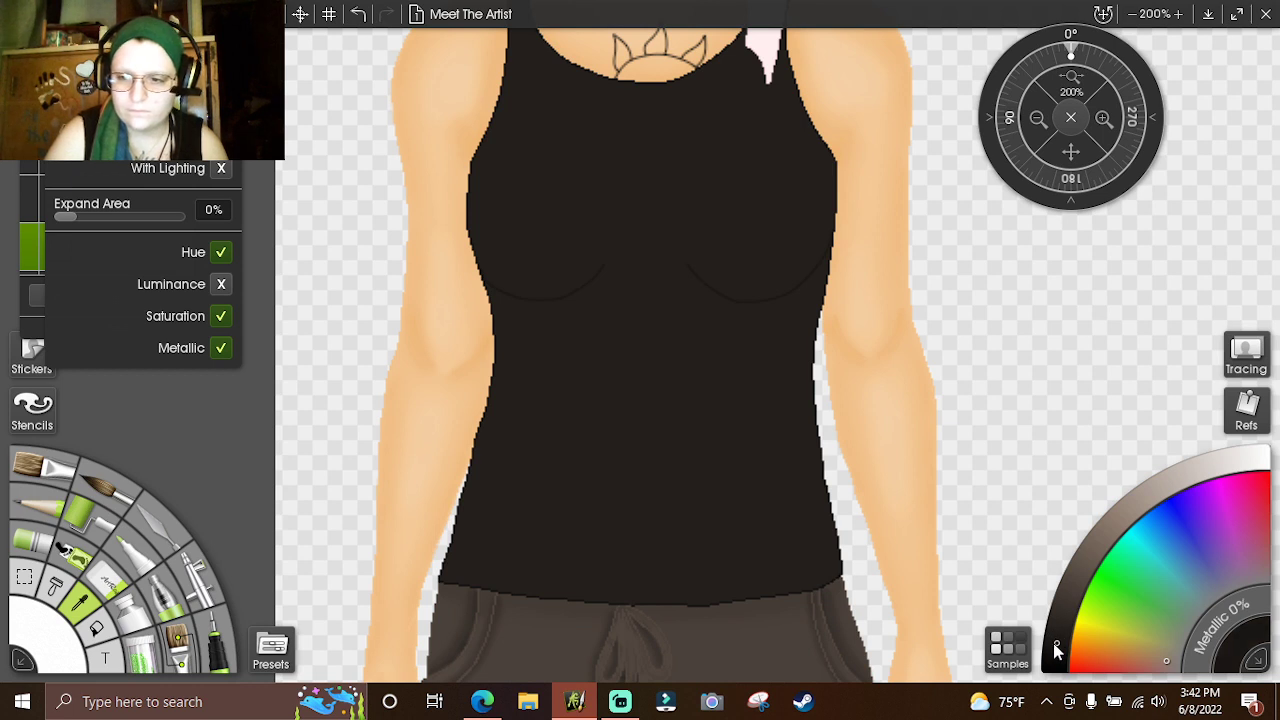
# - Set the Ink Pen opacity to 90% and draw a short diagonal shading stroke on the tank top's midsection
pyautogui.click(218, 640)
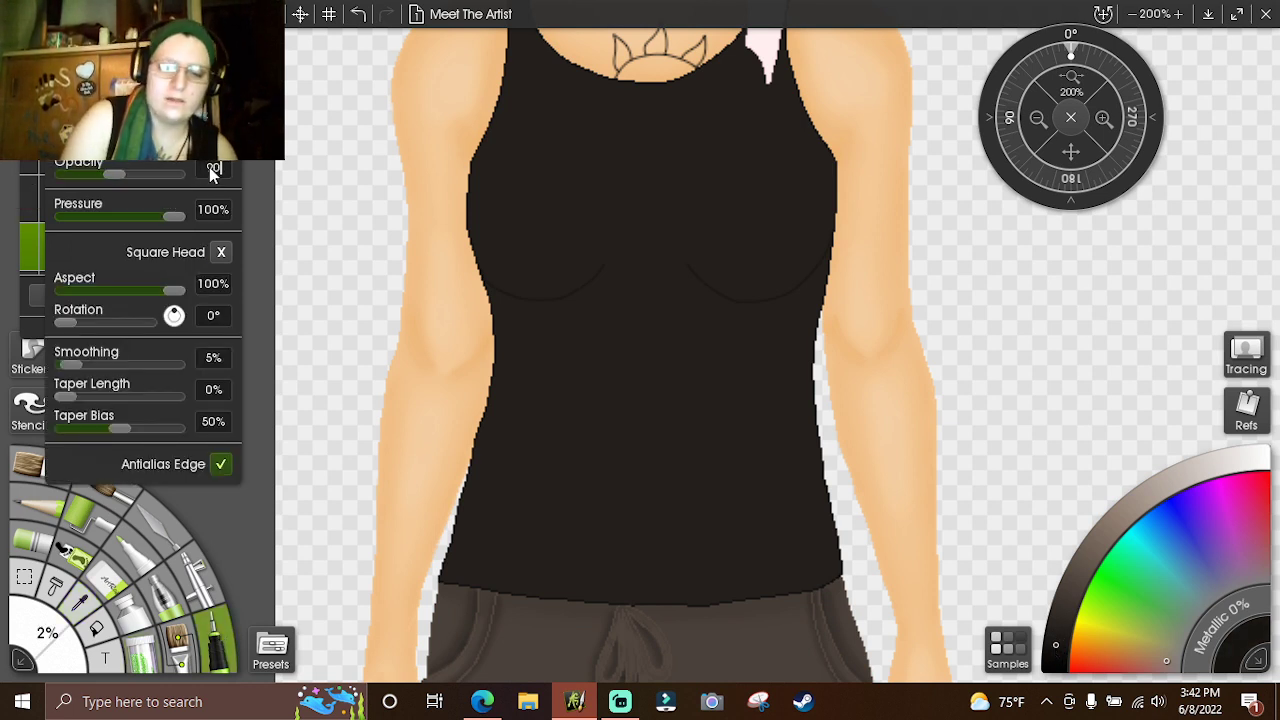
pyautogui.click(209, 167)
pyautogui.write('90')
pyautogui.press('Return')
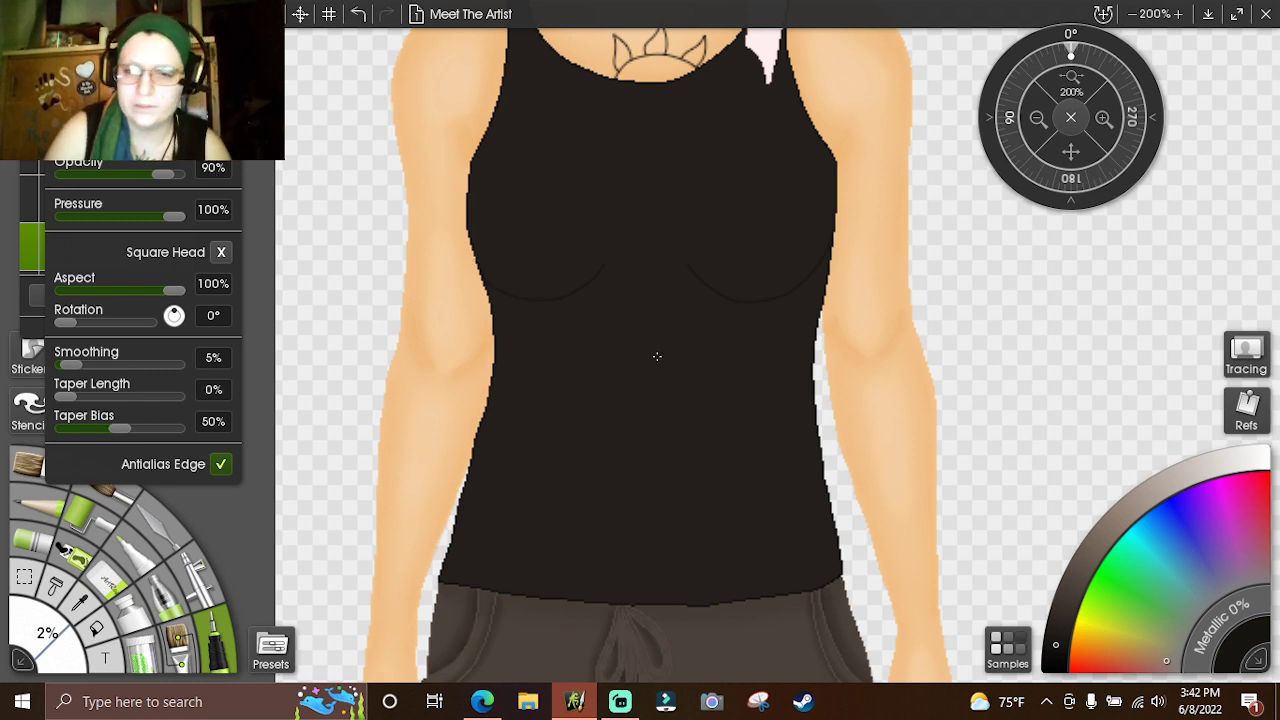
pyautogui.moveTo(657, 356); pyautogui.dragTo(730, 463)
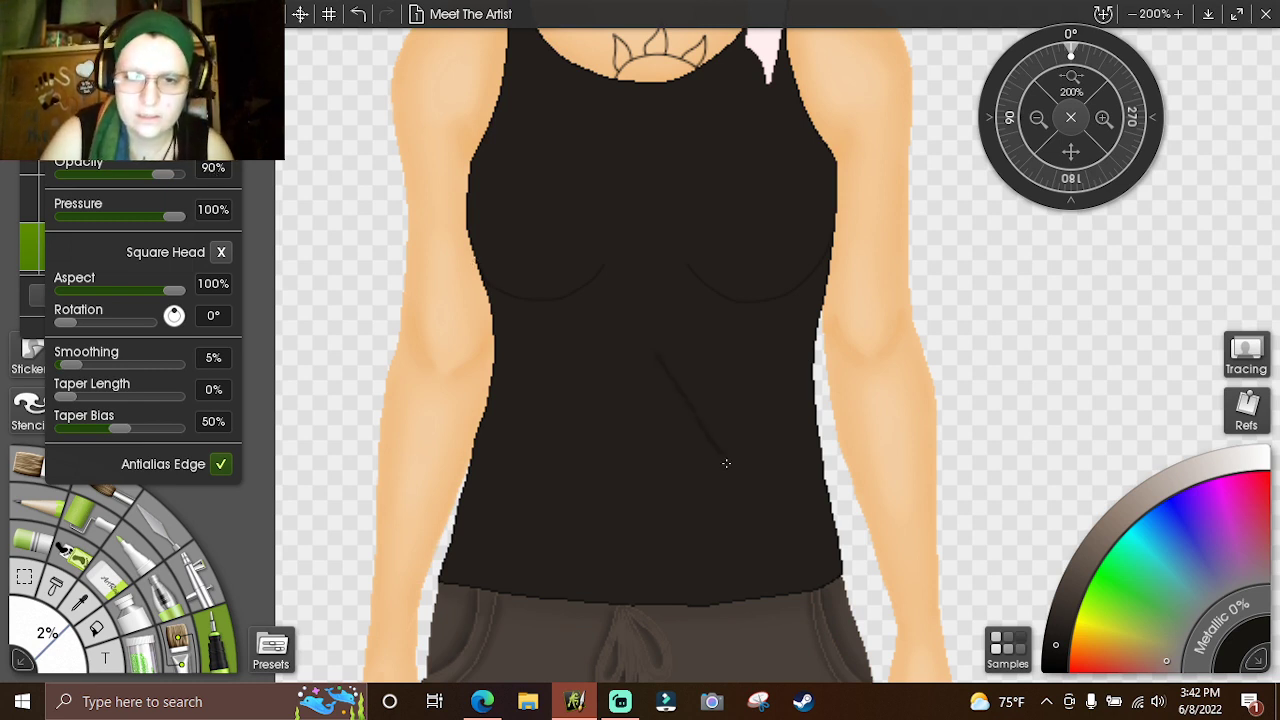
# - Lighten the near-black shading colour slightly and undo the test strokes on the tank top's midsection
pyautogui.click(359, 12)
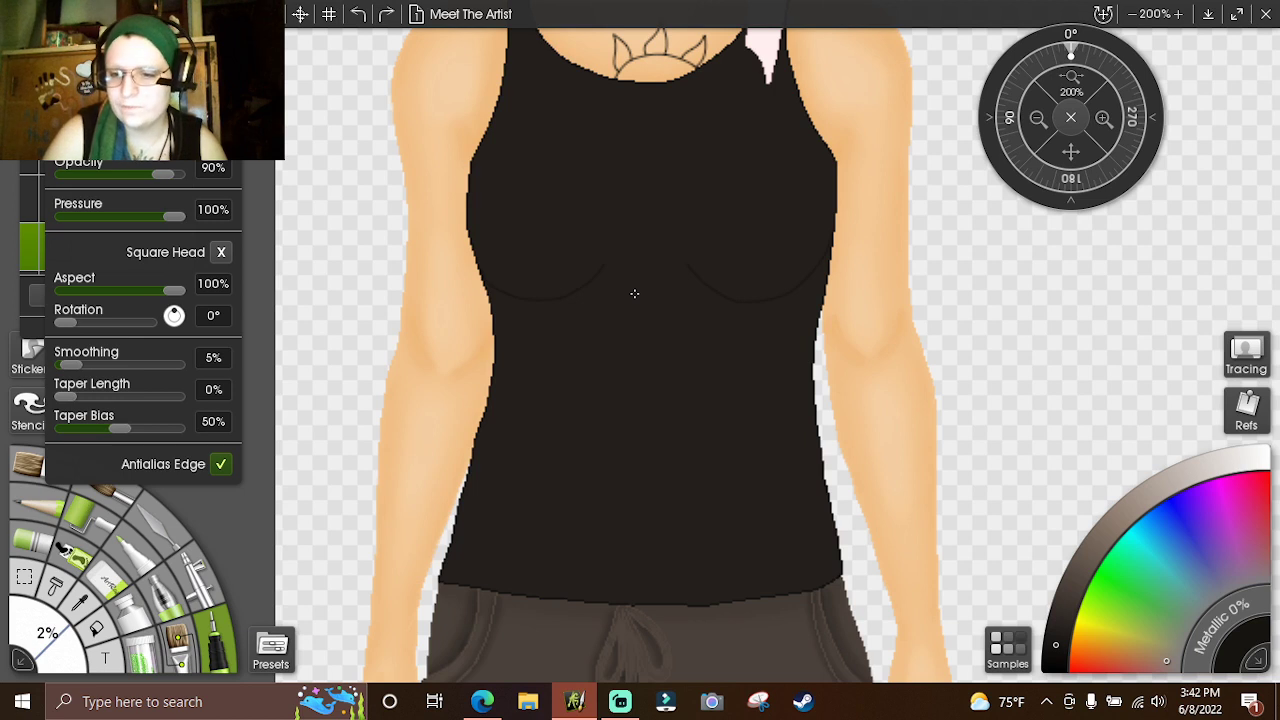
pyautogui.click(1058, 642)
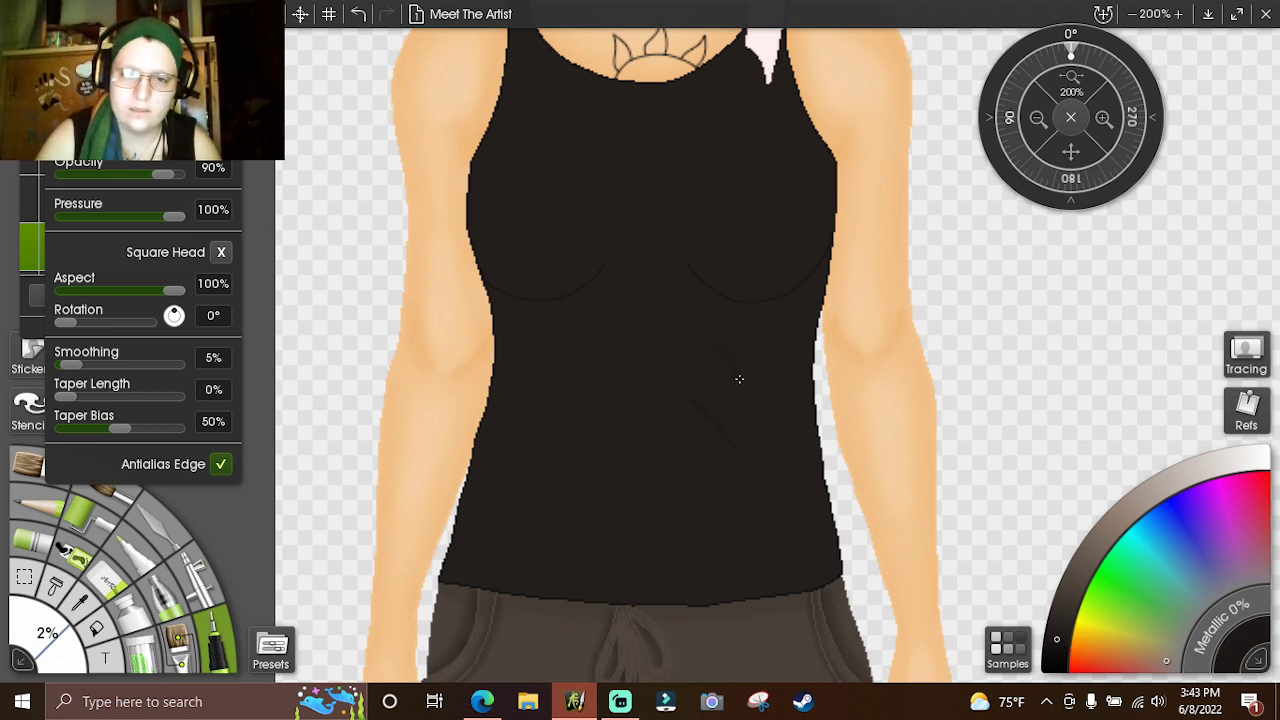
pyautogui.click(358, 14)
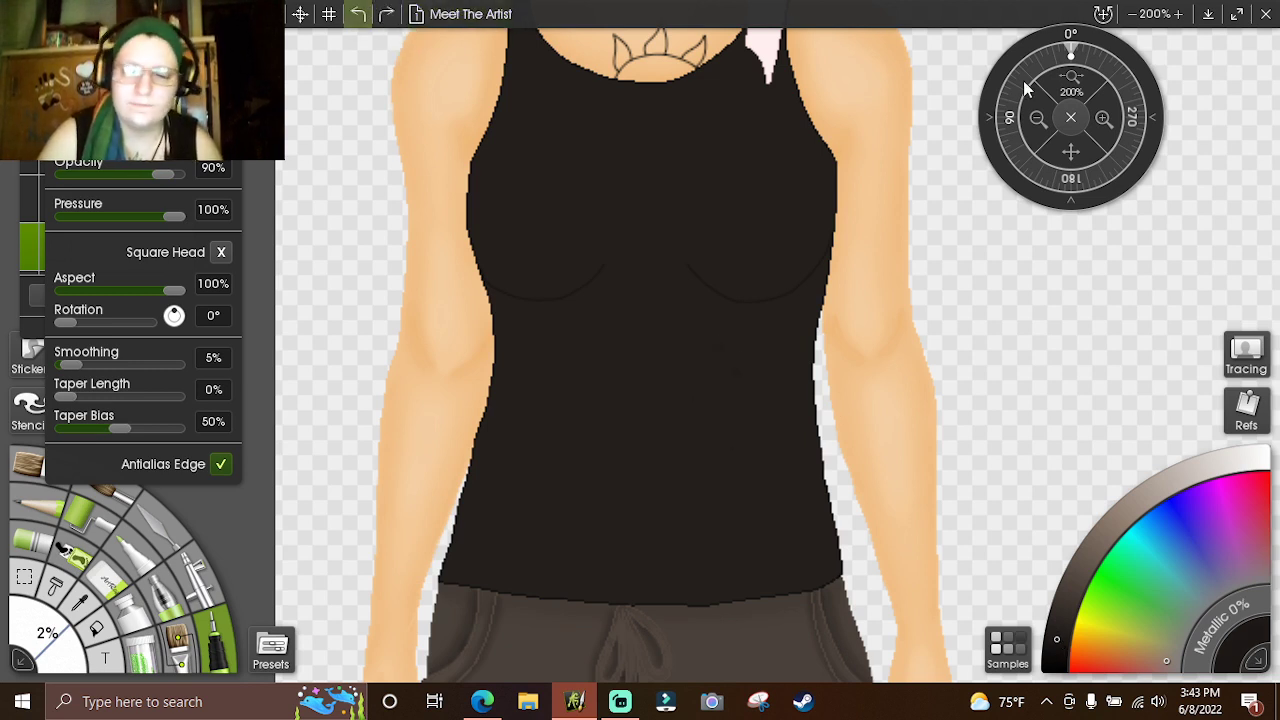
# - Shade along both curved bust lines of the tank top with the Ink Pen at 2% size
pyautogui.click(1104, 118)
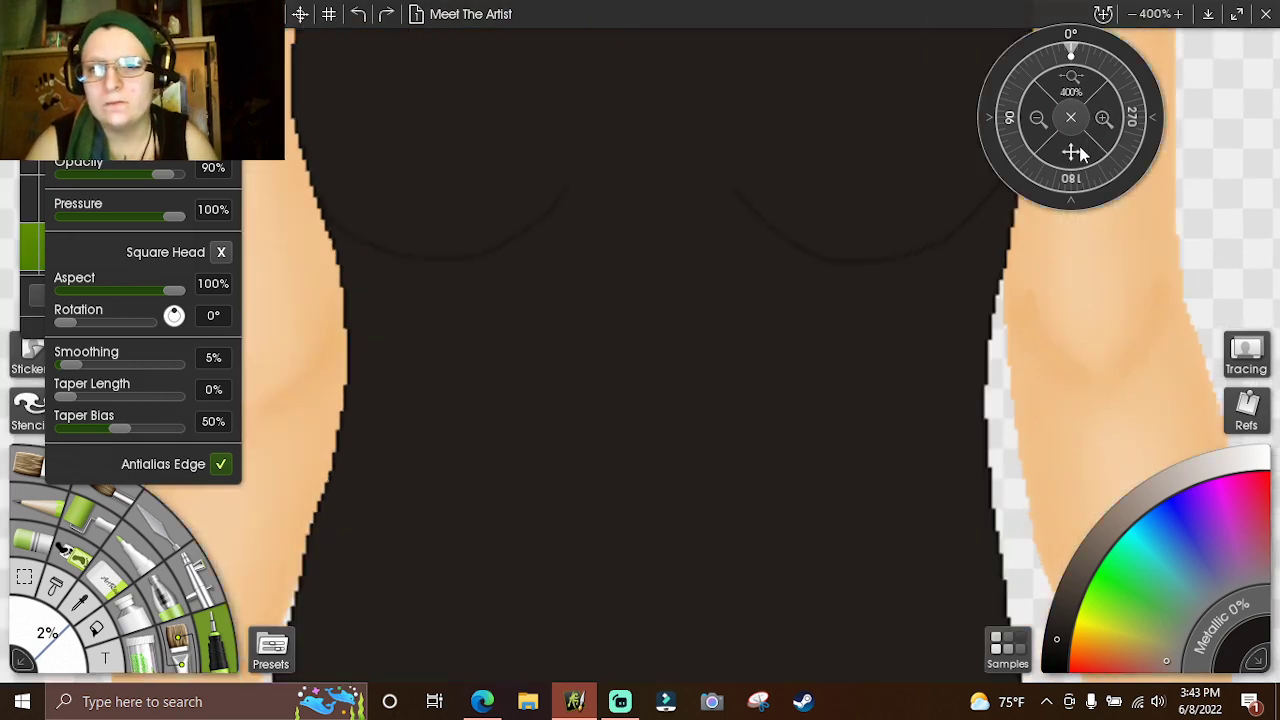
pyautogui.moveTo(1080, 152); pyautogui.dragTo(988, 65)
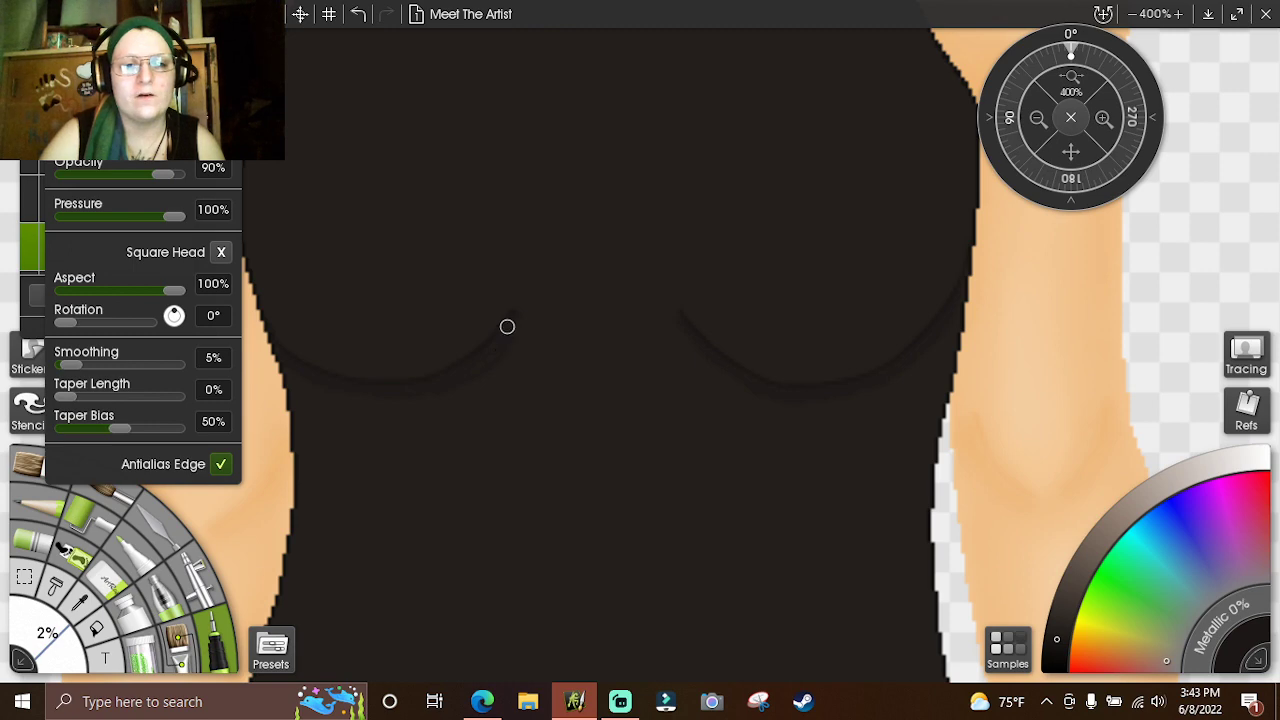
pyautogui.click(1037, 118)
pyautogui.click(1037, 118)
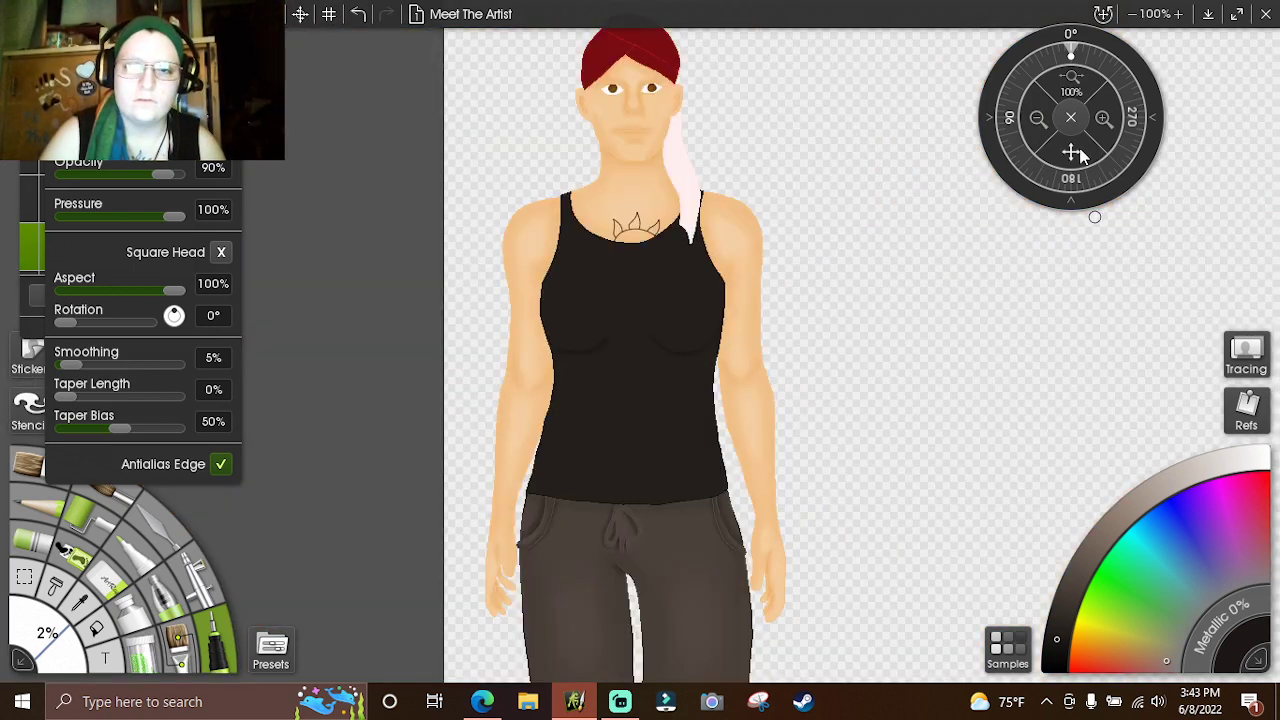
# - Set the Ink Pen to 45% opacity and 5% size and paint a wider shadow beneath both bust curves
pyautogui.click(213, 168)
pyautogui.write('45')
pyautogui.press('Return')
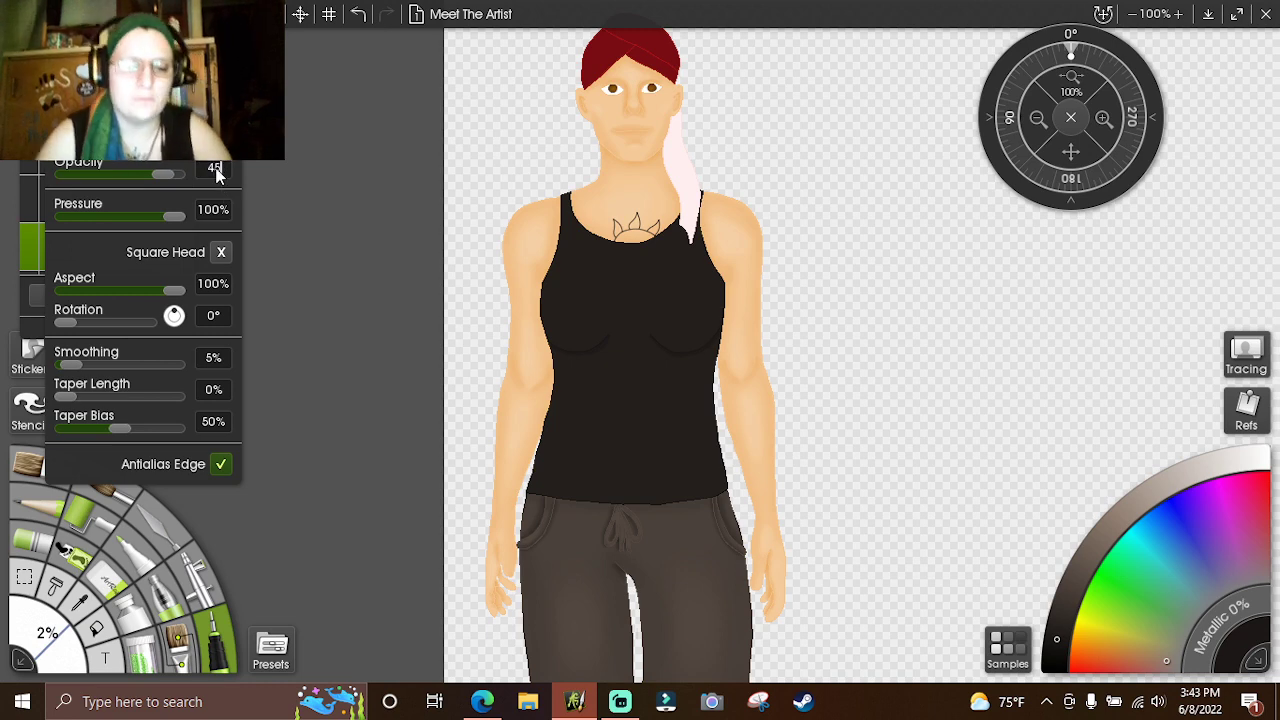
pyautogui.click(49, 640)
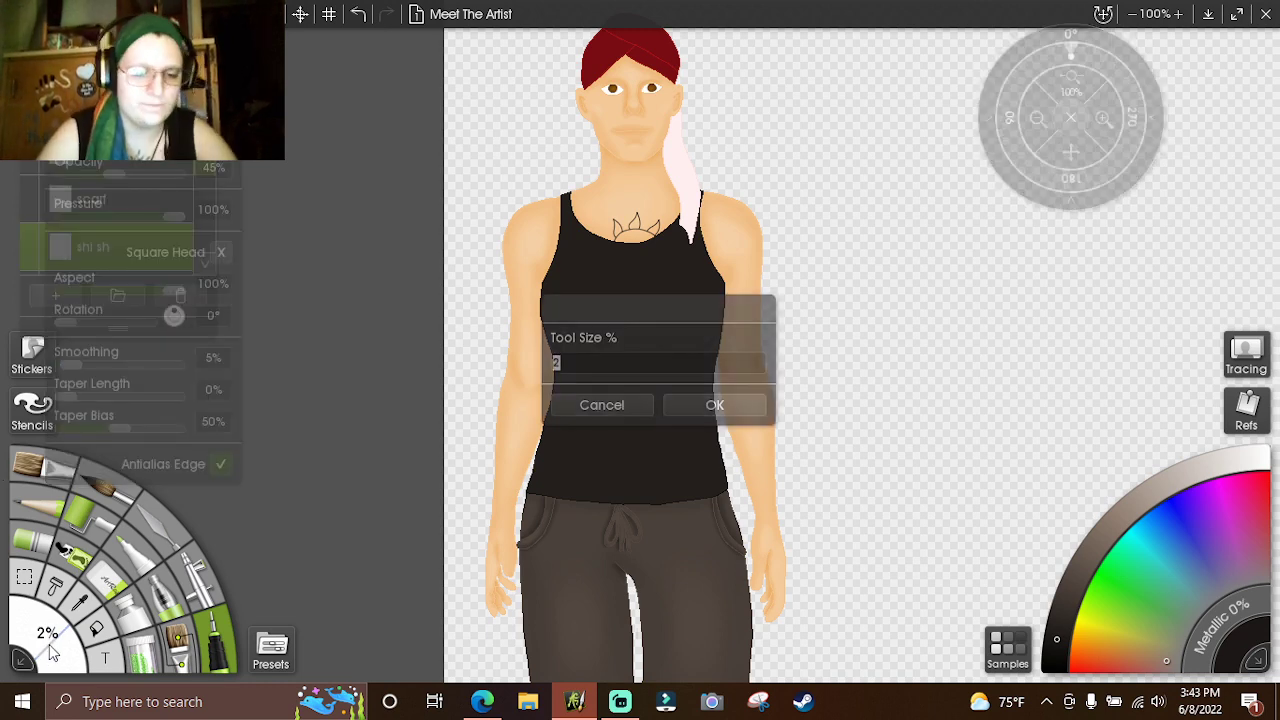
pyautogui.write('5')
pyautogui.press('Return')
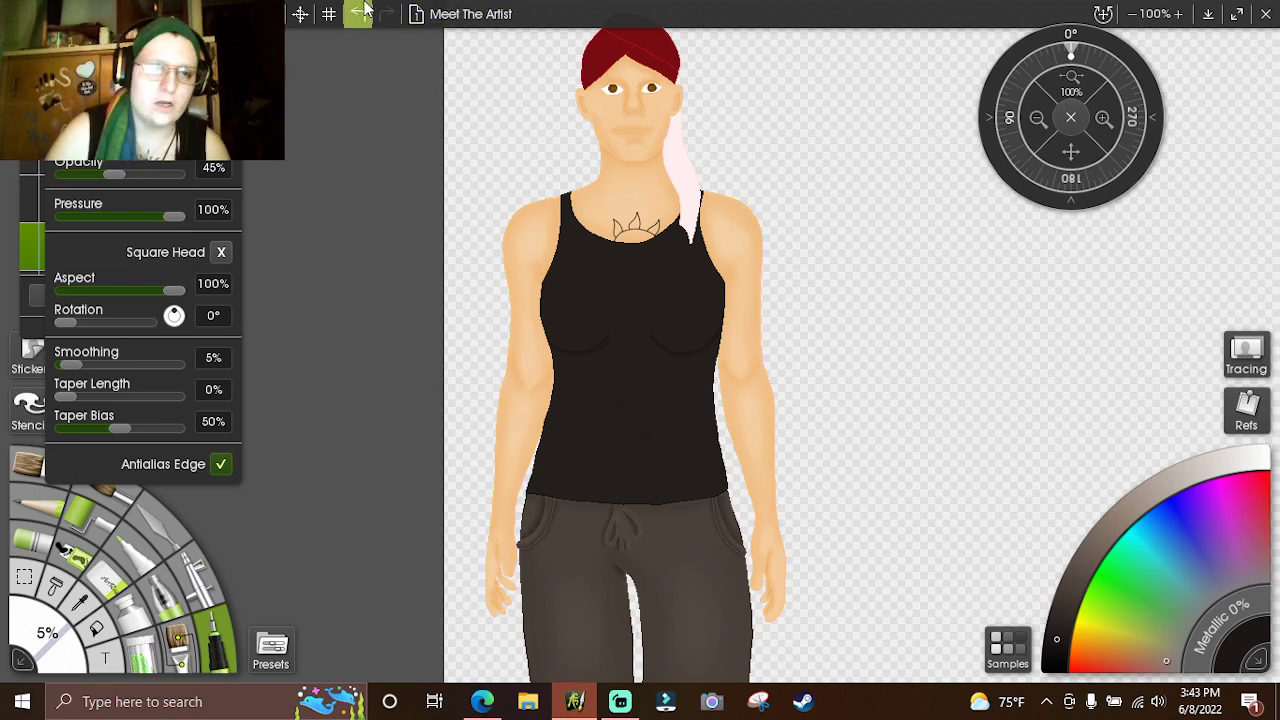
pyautogui.click(1103, 118)
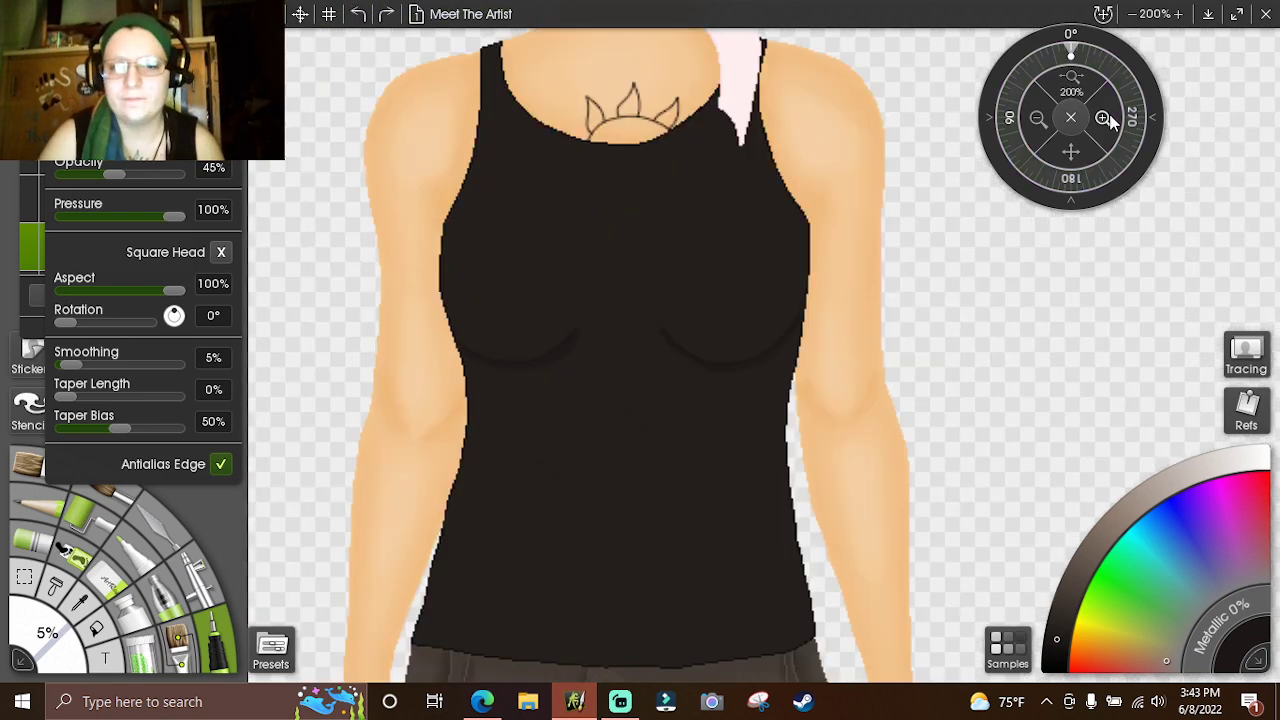
pyautogui.click(1103, 118)
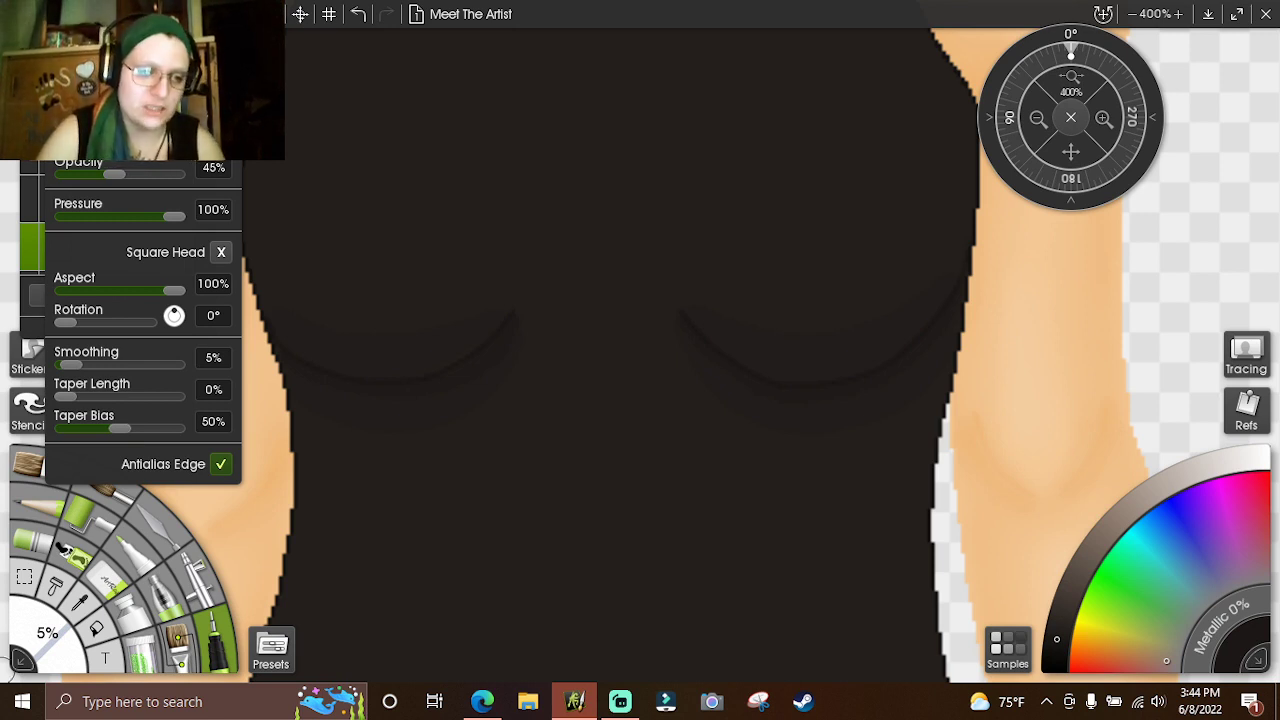
# - Set the pen size to 8% and shade along both side edges of the tank top from the waist to the hem
pyautogui.click(58, 632)
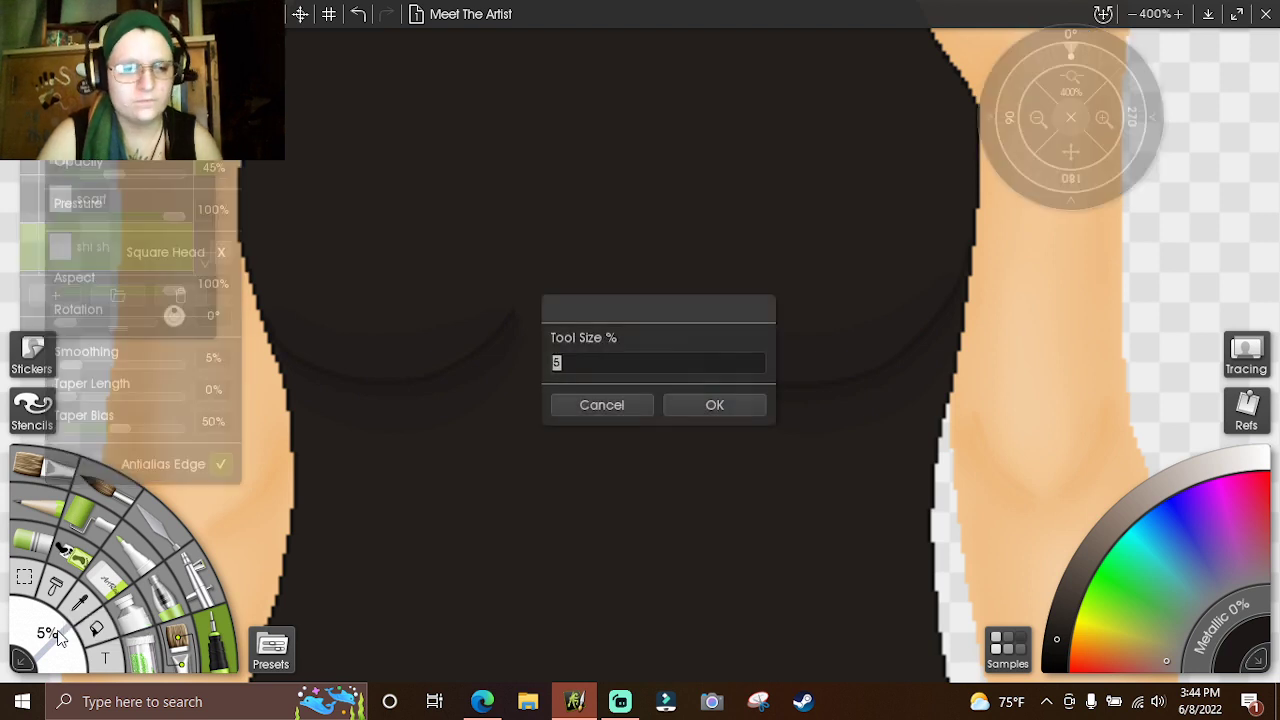
pyautogui.write('8')
pyautogui.press('Return')
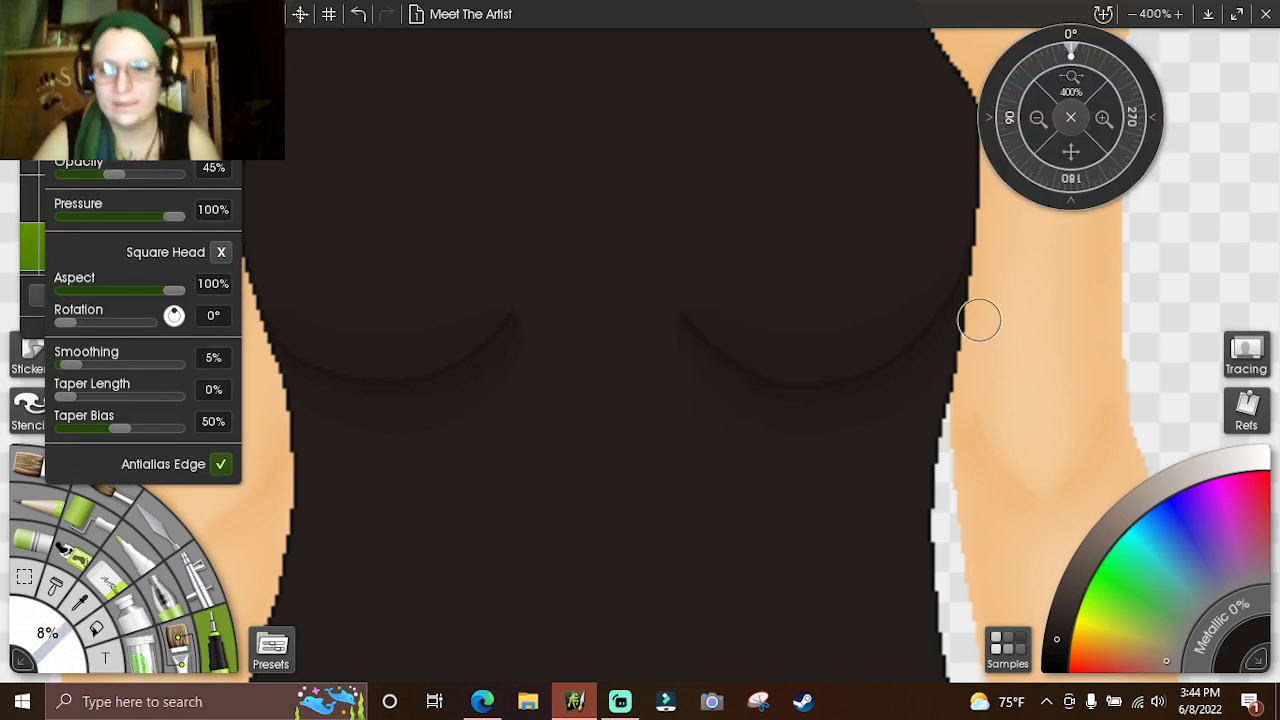
pyautogui.moveTo(1070, 155); pyautogui.dragTo(914, 16)
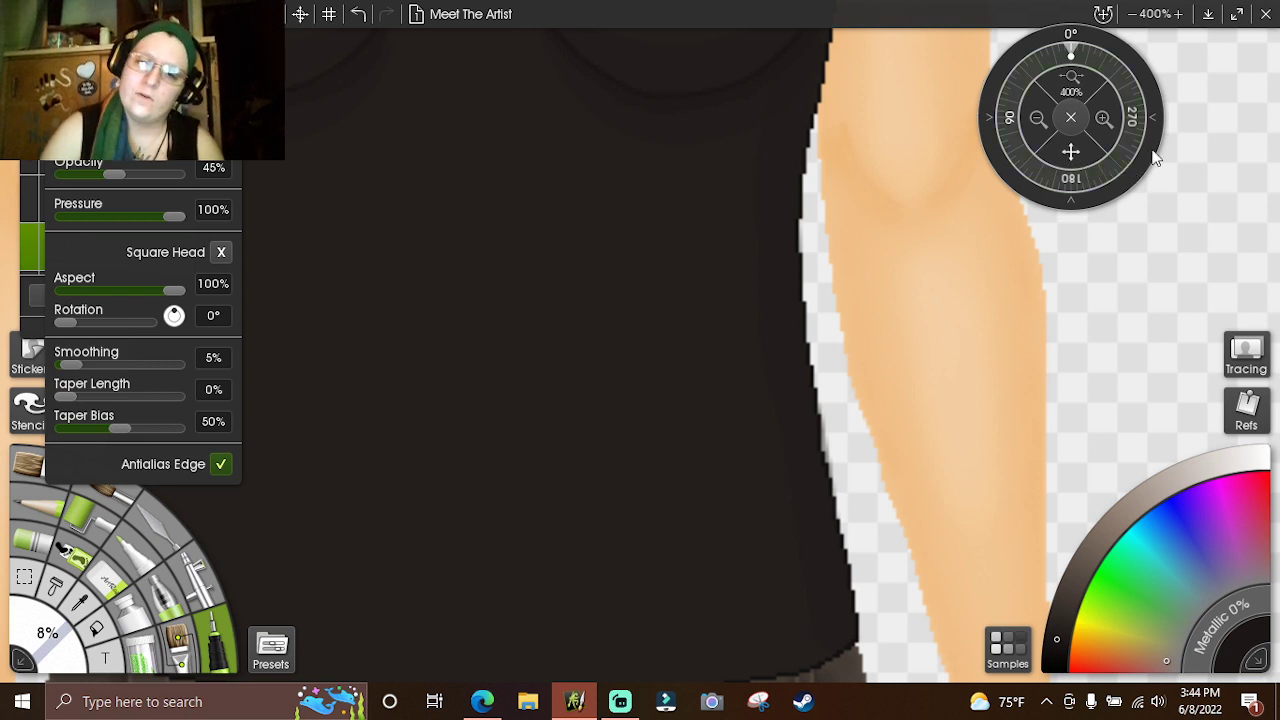
pyautogui.moveTo(1155, 155); pyautogui.dragTo(1279, 172)
pyautogui.moveTo(1071, 152); pyautogui.dragTo(960, 126)
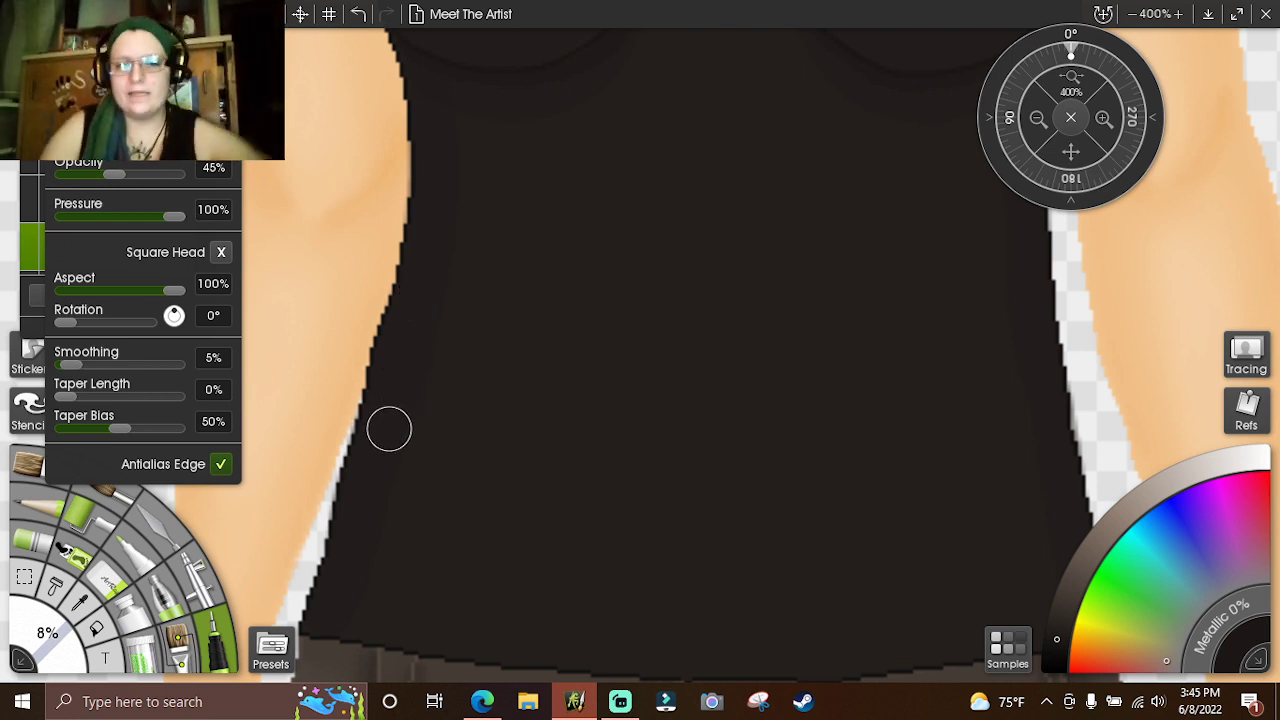
# - Set the pen to 30% opacity and 15% size and shade the tank top's shoulder strap and around the scarf's tip
pyautogui.scroll(10, 954, 157)
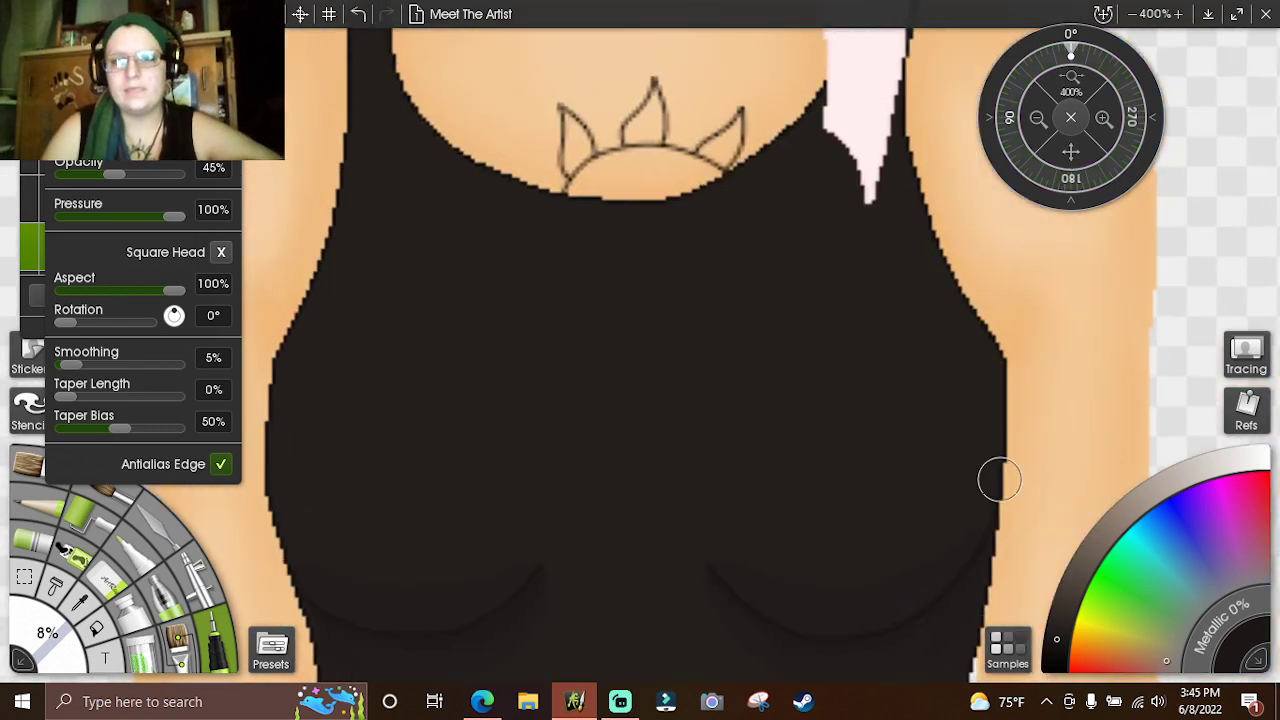
pyautogui.moveTo(1063, 127); pyautogui.dragTo(1106, 291)
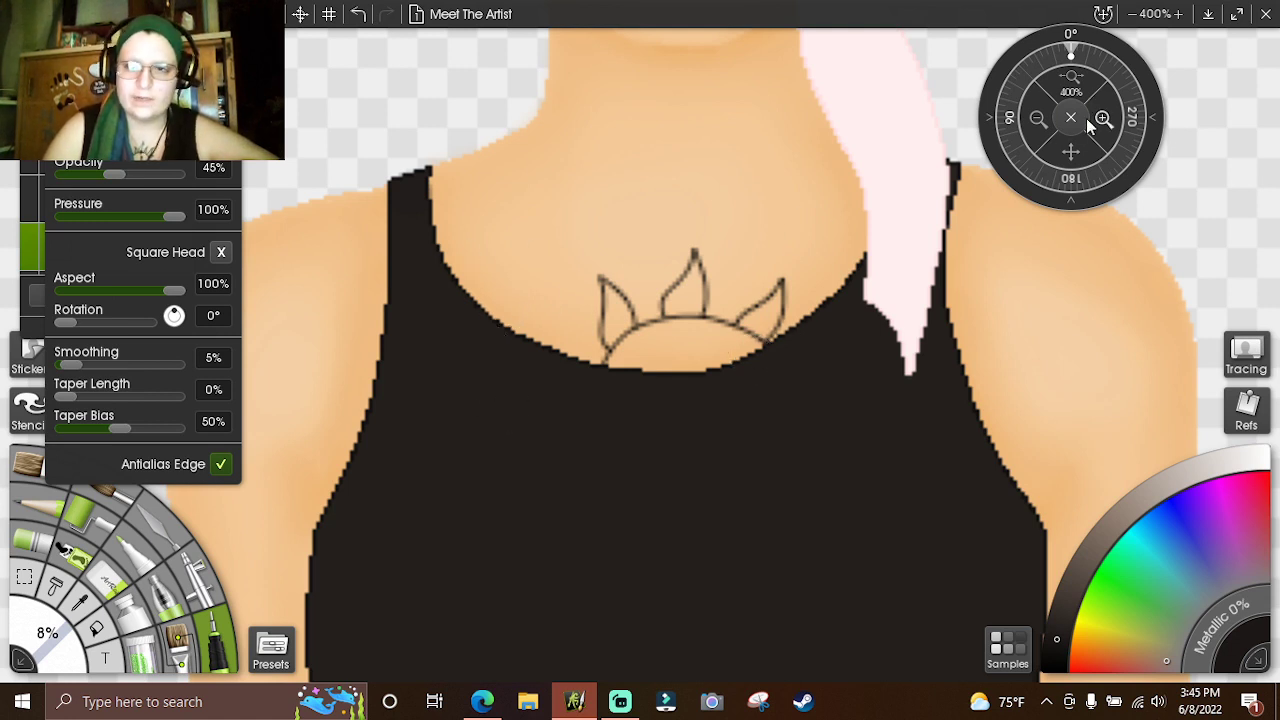
pyautogui.scroll(-2, 949, 131)
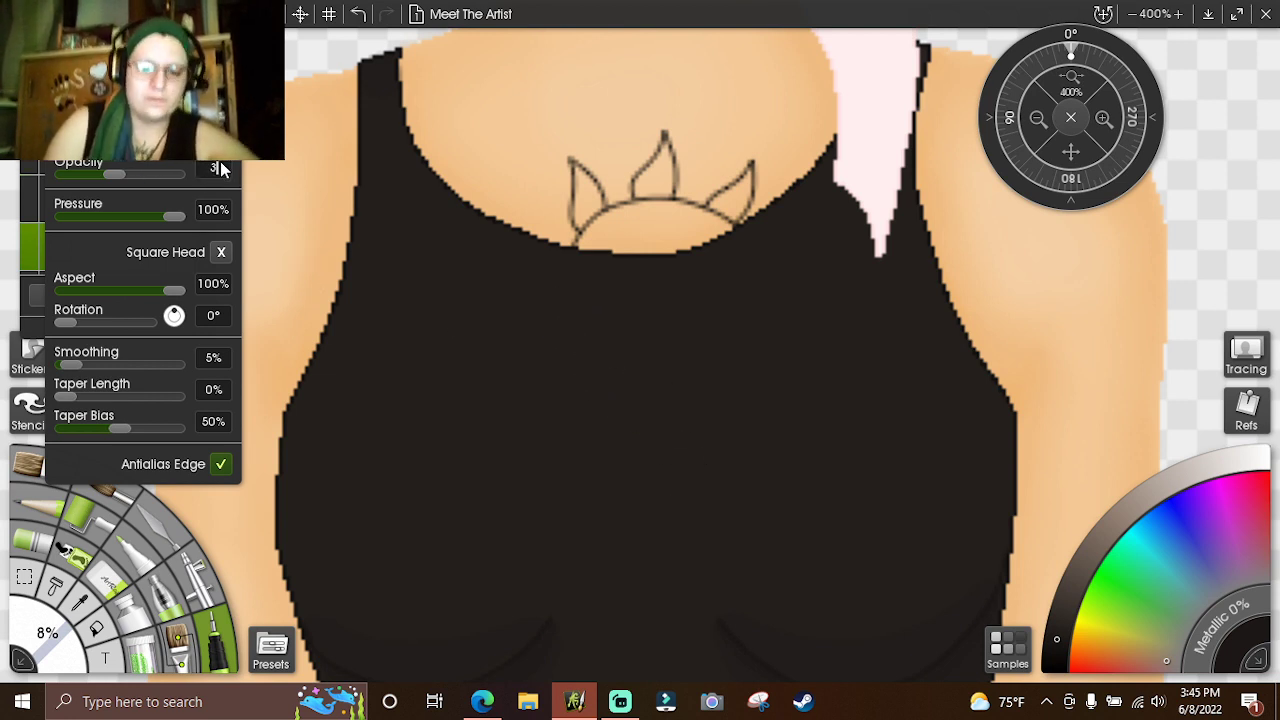
pyautogui.click(52, 660)
pyautogui.write('15')
pyautogui.press('Return')
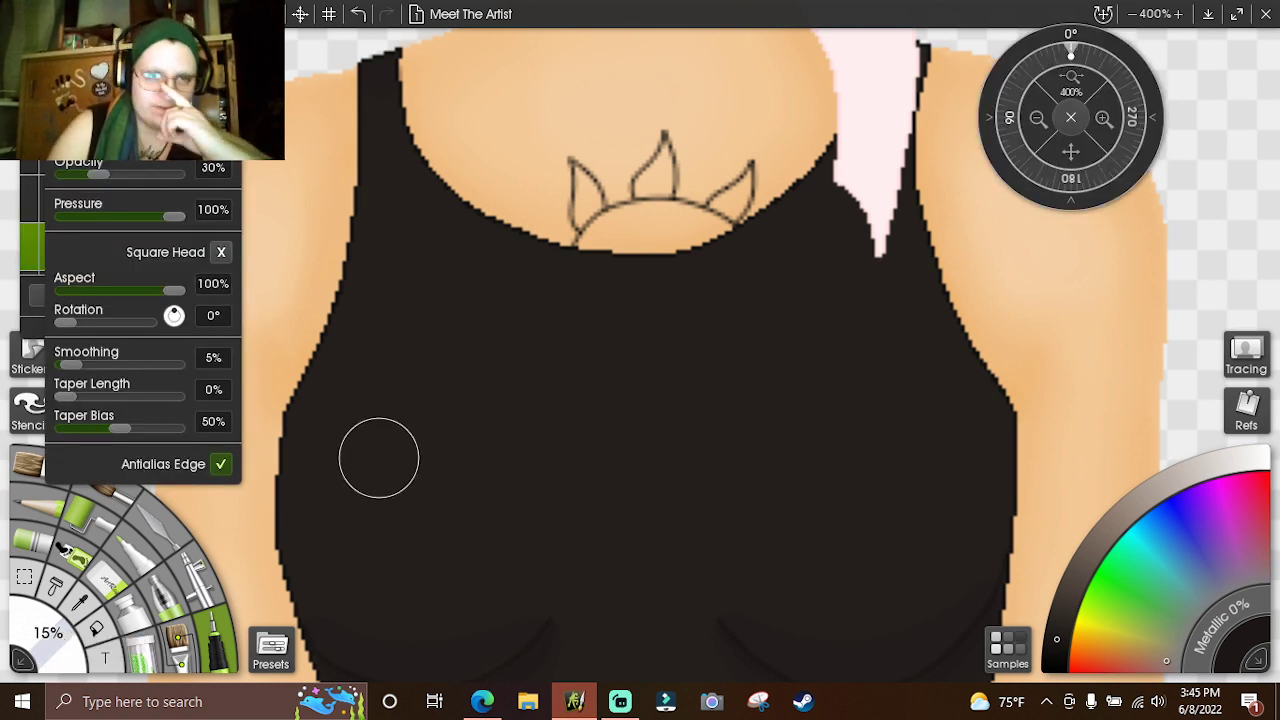
pyautogui.click(383, 94)
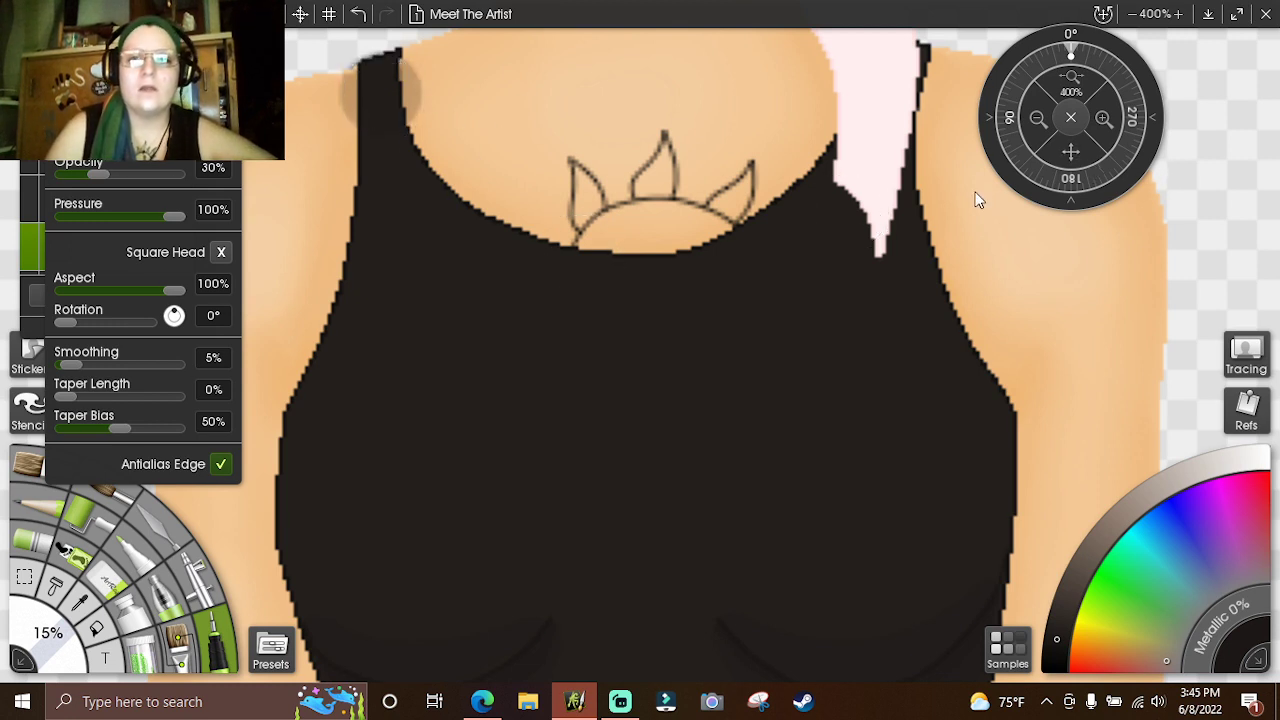
pyautogui.moveTo(846, 183); pyautogui.dragTo(866, 259)
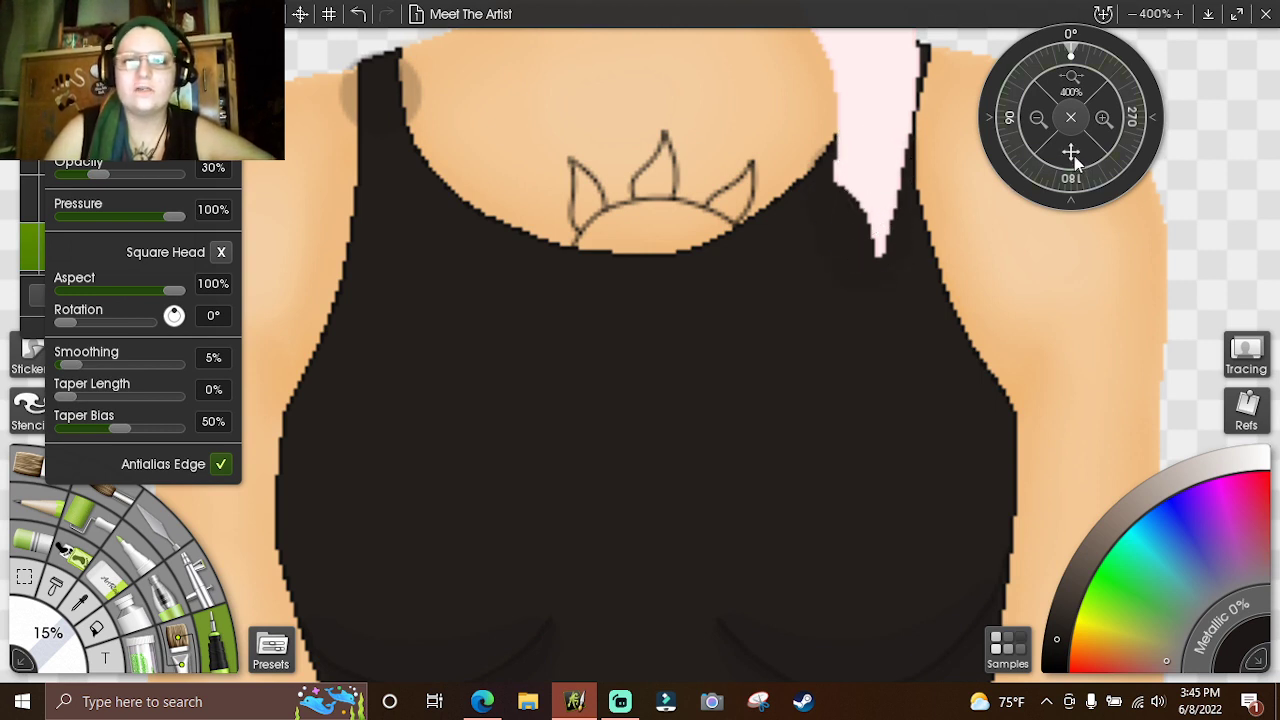
# - Paint a broader, softer shadow along both sides of the tank top's waist
pyautogui.moveTo(1075, 127); pyautogui.dragTo(1080, 205)
pyautogui.moveTo(1085, 150)
pyautogui.mouseDown()
pyautogui.moveTo(1092, 88)
pyautogui.moveTo(1092, 164)
pyautogui.moveTo(1040, 170)
pyautogui.moveTo(1088, 10)
pyautogui.mouseUp()
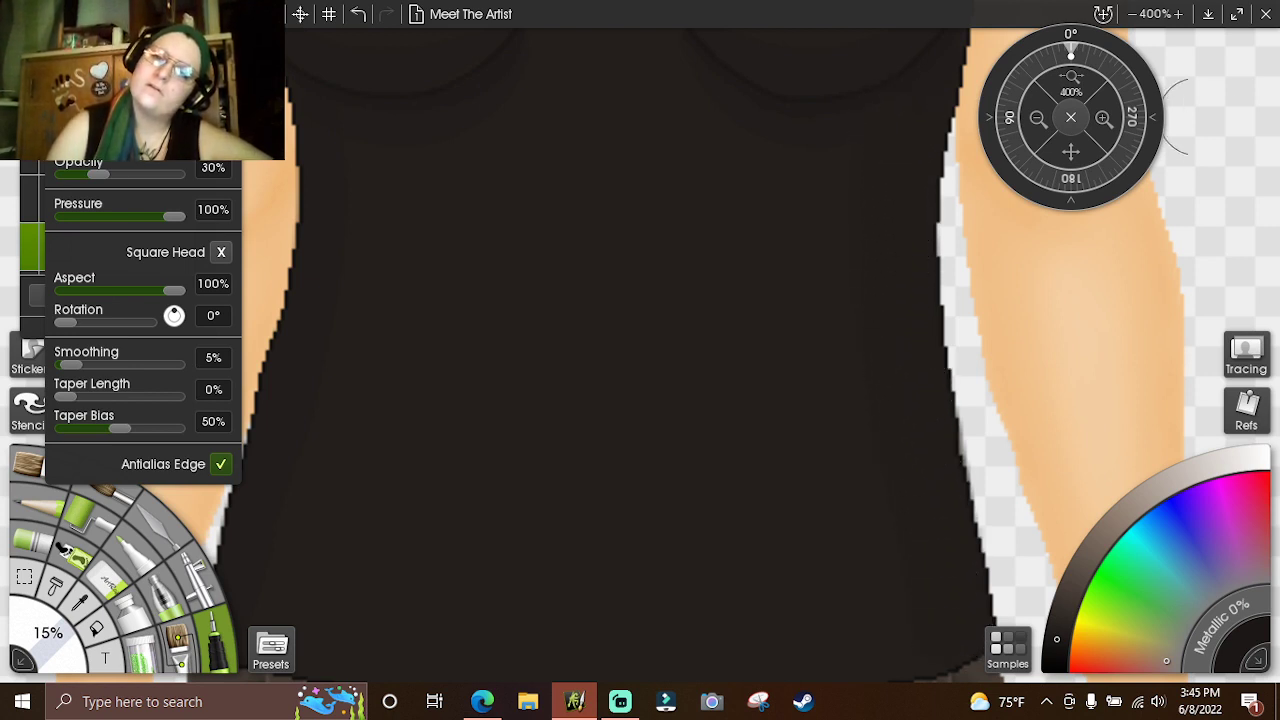
pyautogui.moveTo(1070, 152); pyautogui.dragTo(1125, 100)
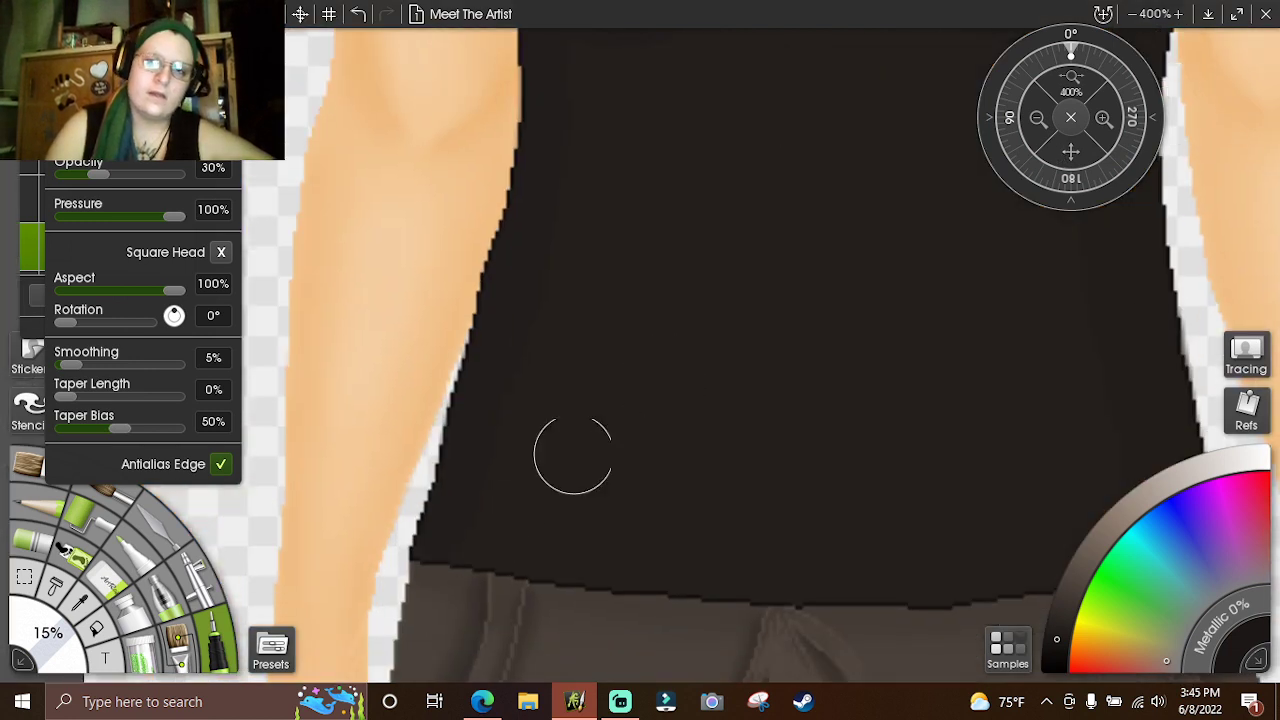
pyautogui.moveTo(1070, 152); pyautogui.dragTo(1053, 180)
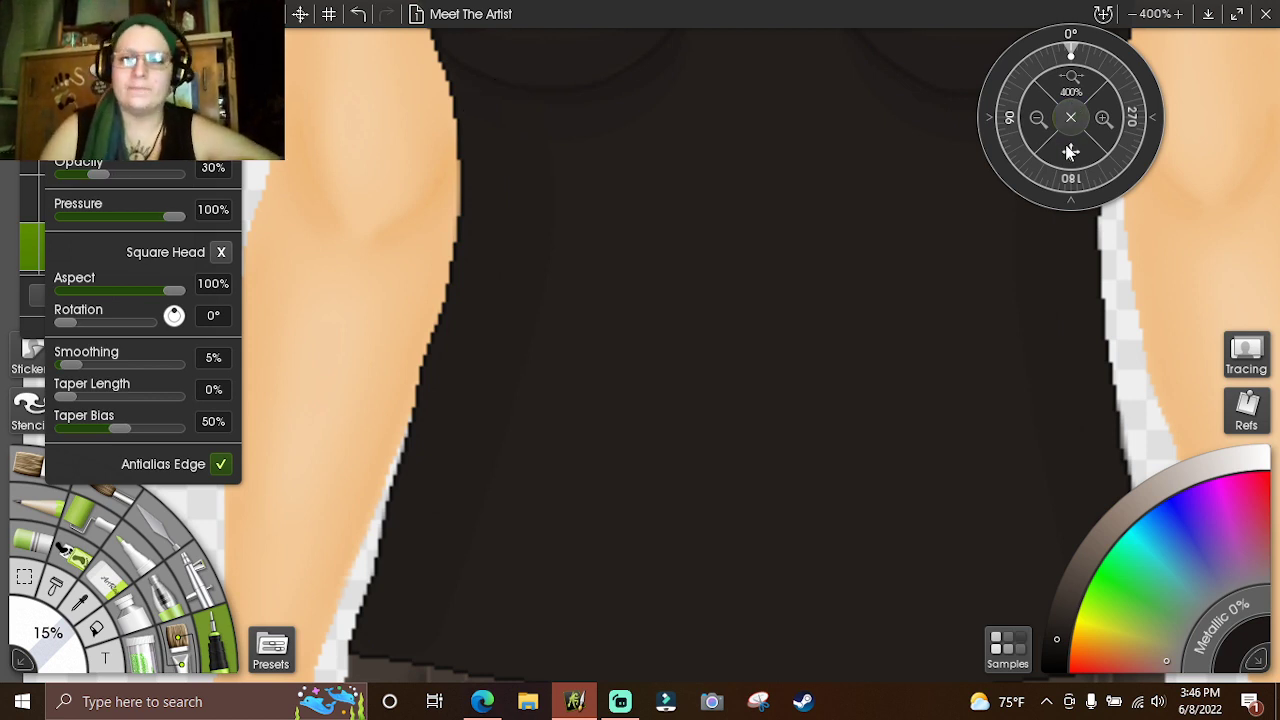
# - Shade both outer sides of the tank top's chest from the bust curves up along the armholes
pyautogui.moveTo(1070, 151); pyautogui.dragTo(950, 630)
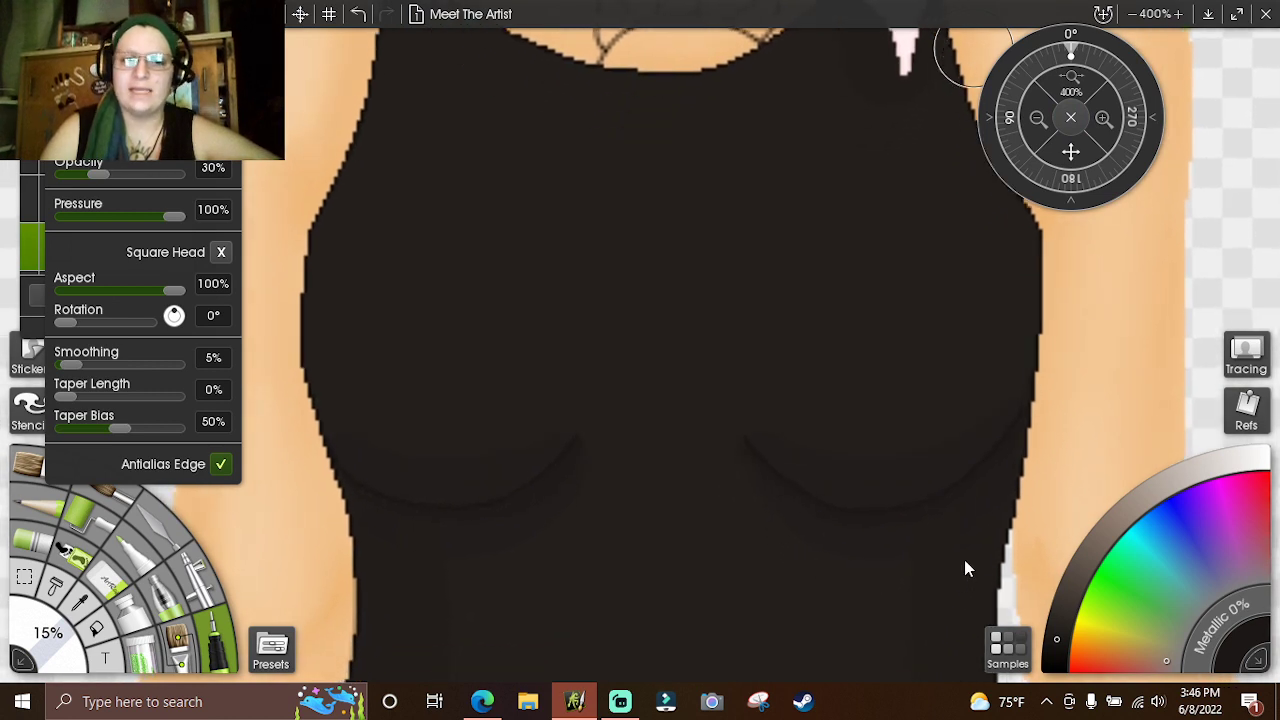
pyautogui.moveTo(962, 552); pyautogui.dragTo(855, 600)
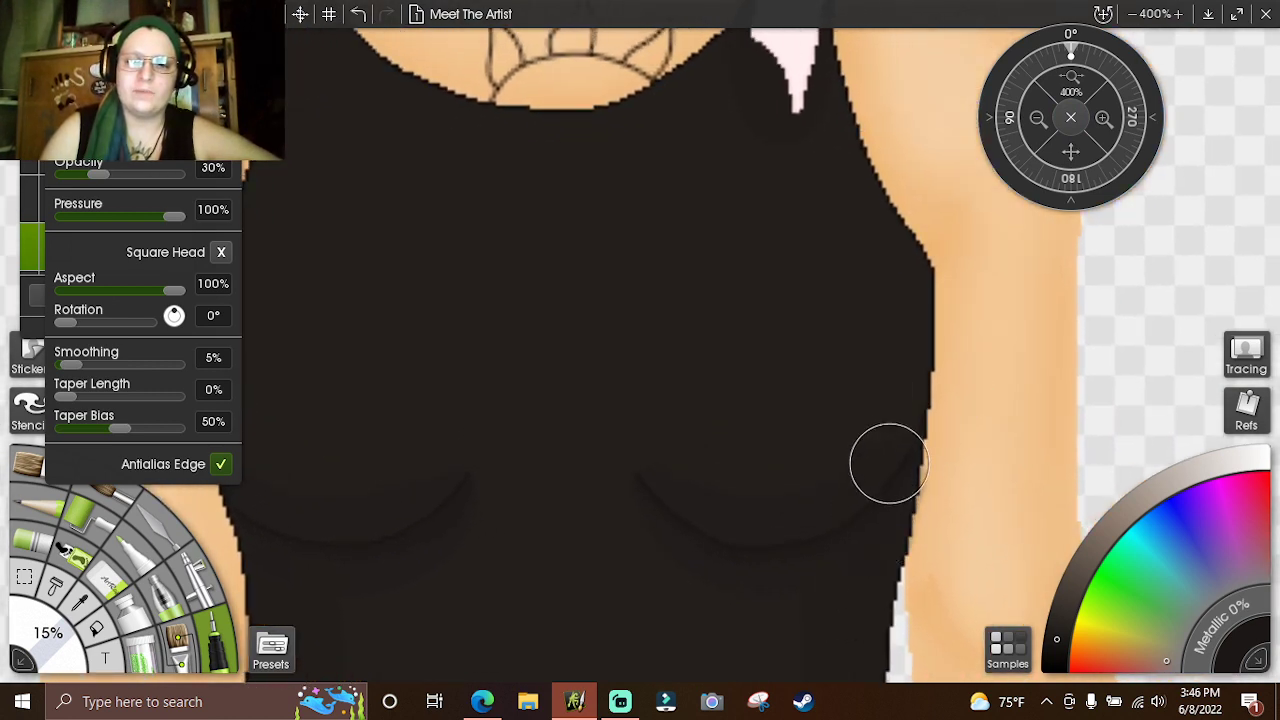
pyautogui.moveTo(905, 357)
pyautogui.mouseDown()
pyautogui.moveTo(843, 71)
pyautogui.moveTo(850, 43)
pyautogui.mouseUp()
pyautogui.moveTo(1118, 166); pyautogui.dragTo(1232, 172)
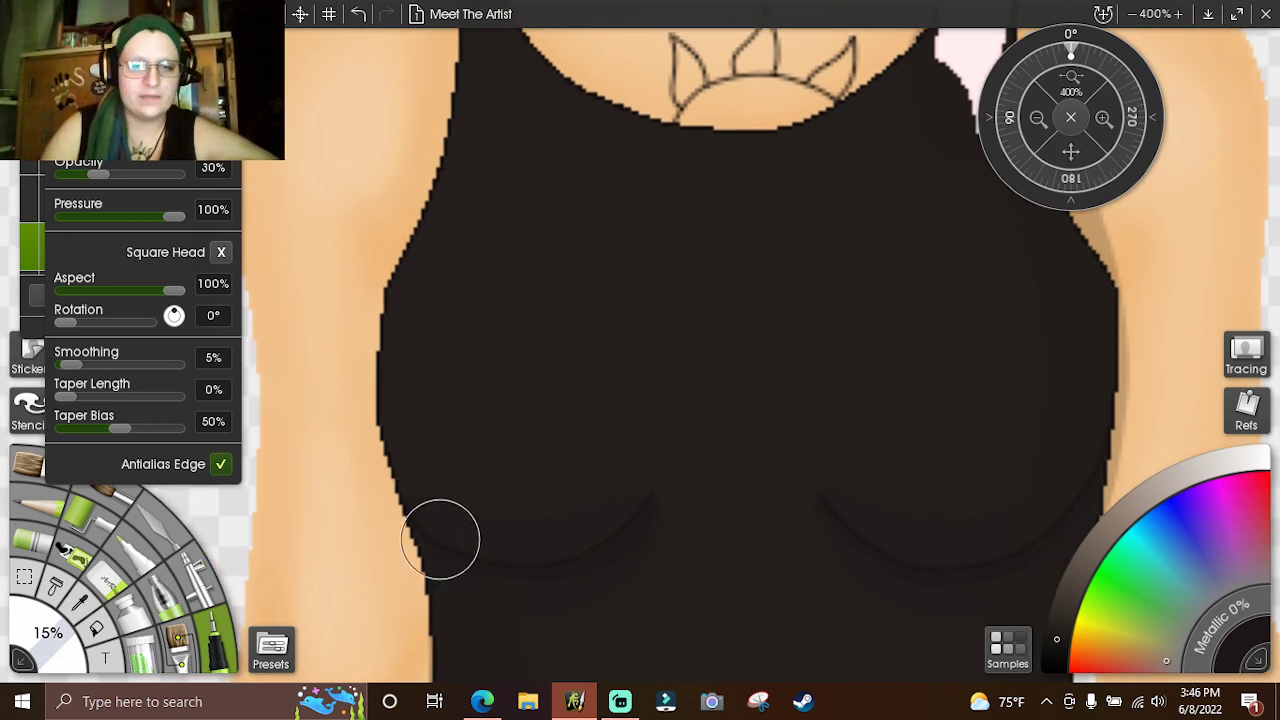
pyautogui.moveTo(429, 529)
pyautogui.mouseDown()
pyautogui.moveTo(397, 385)
pyautogui.moveTo(435, 136)
pyautogui.moveTo(423, 51)
pyautogui.mouseUp()
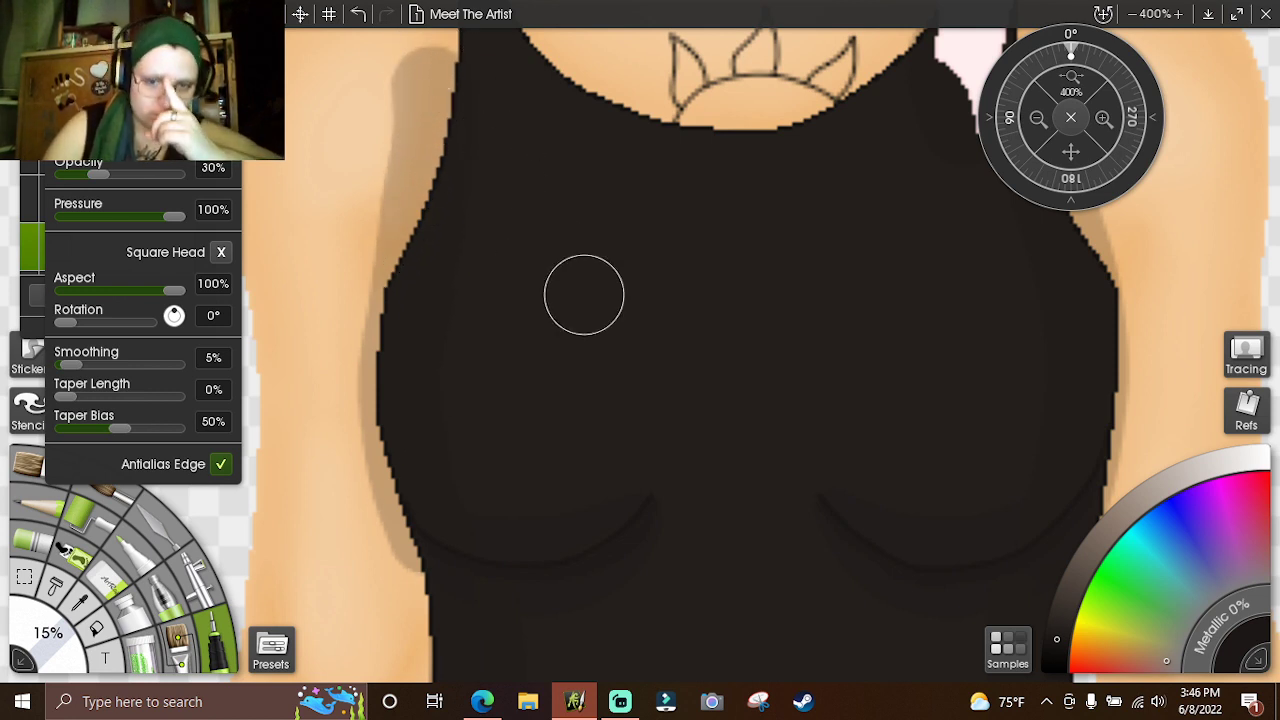
# - Choose a lighter dark-grey highlight colour and try a vertical stroke on the tank top's midsection at 30% opacity
pyautogui.moveTo(1074, 160); pyautogui.dragTo(1035, 10)
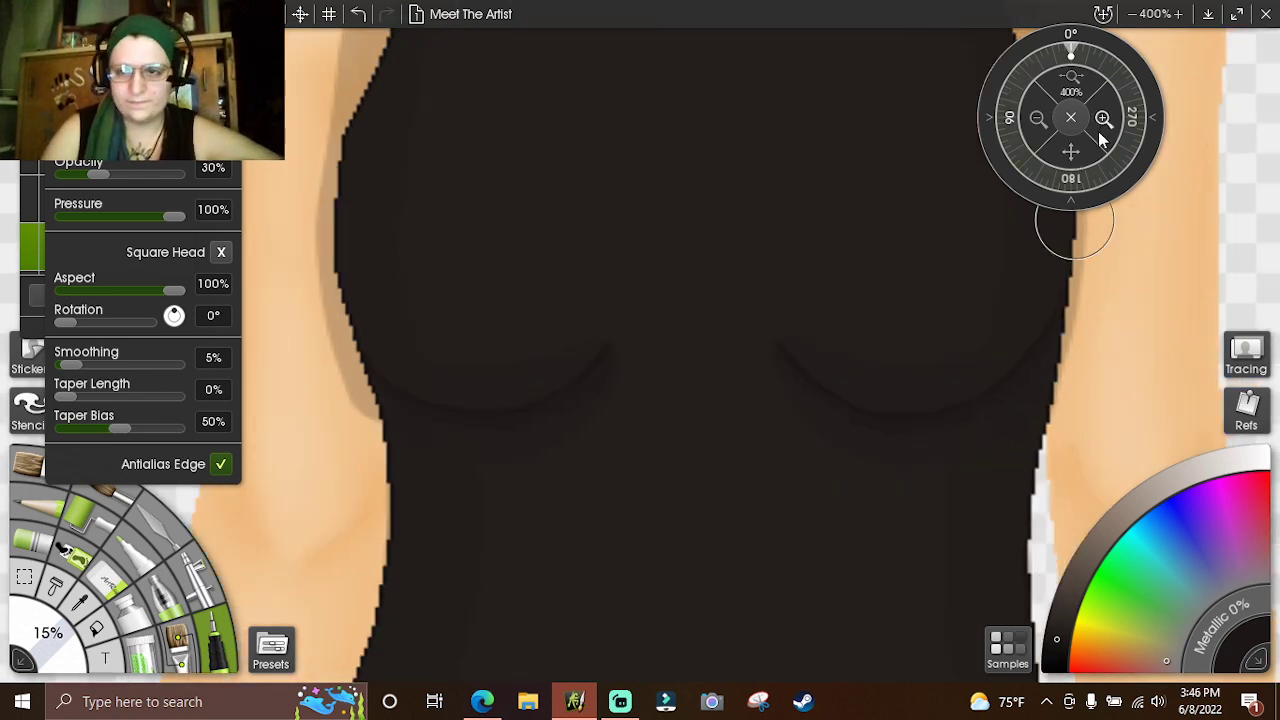
pyautogui.moveTo(1070, 155); pyautogui.dragTo(1070, 50)
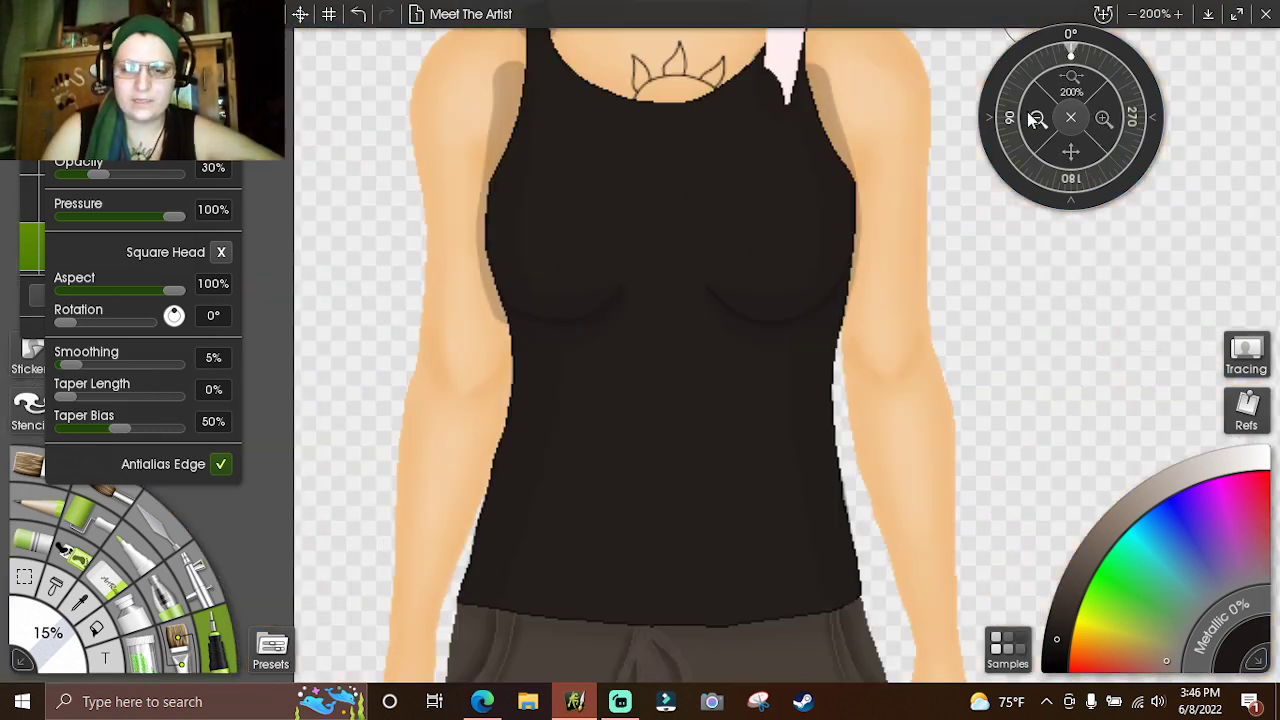
pyautogui.click(1038, 118)
pyautogui.moveTo(1068, 152); pyautogui.dragTo(994, 189)
pyautogui.click(1062, 612)
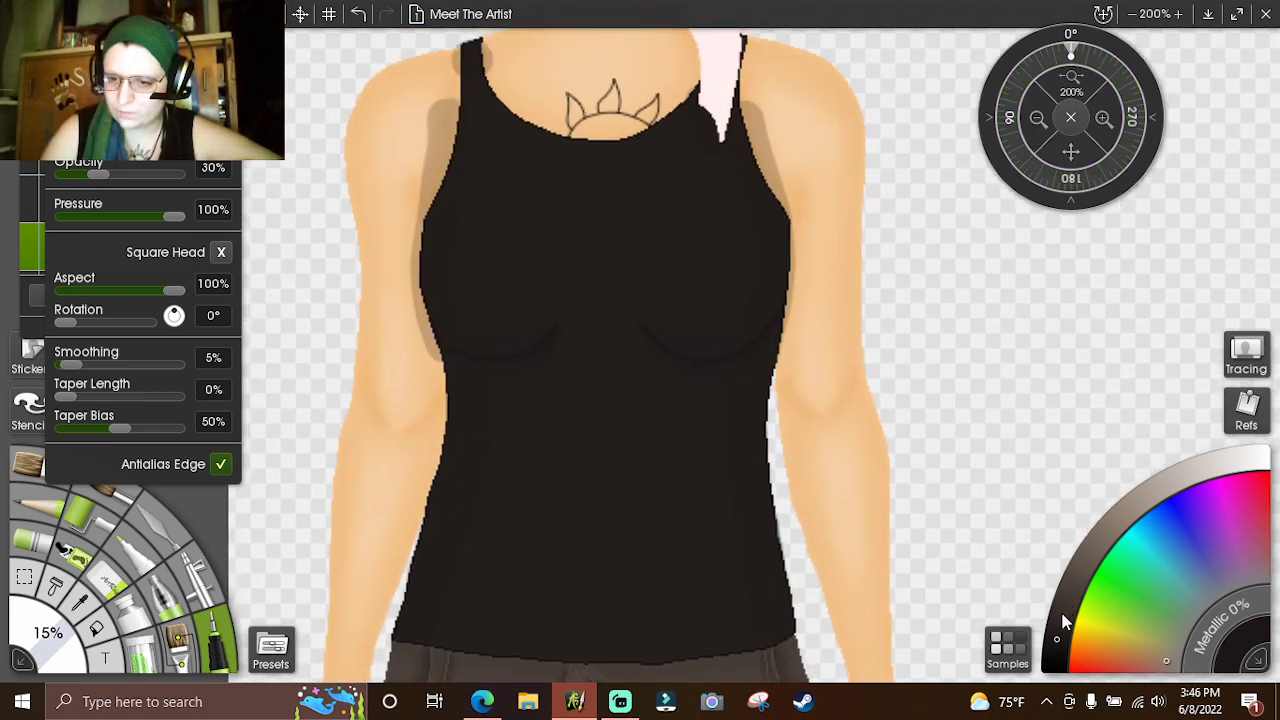
pyautogui.moveTo(566, 420); pyautogui.dragTo(553, 594)
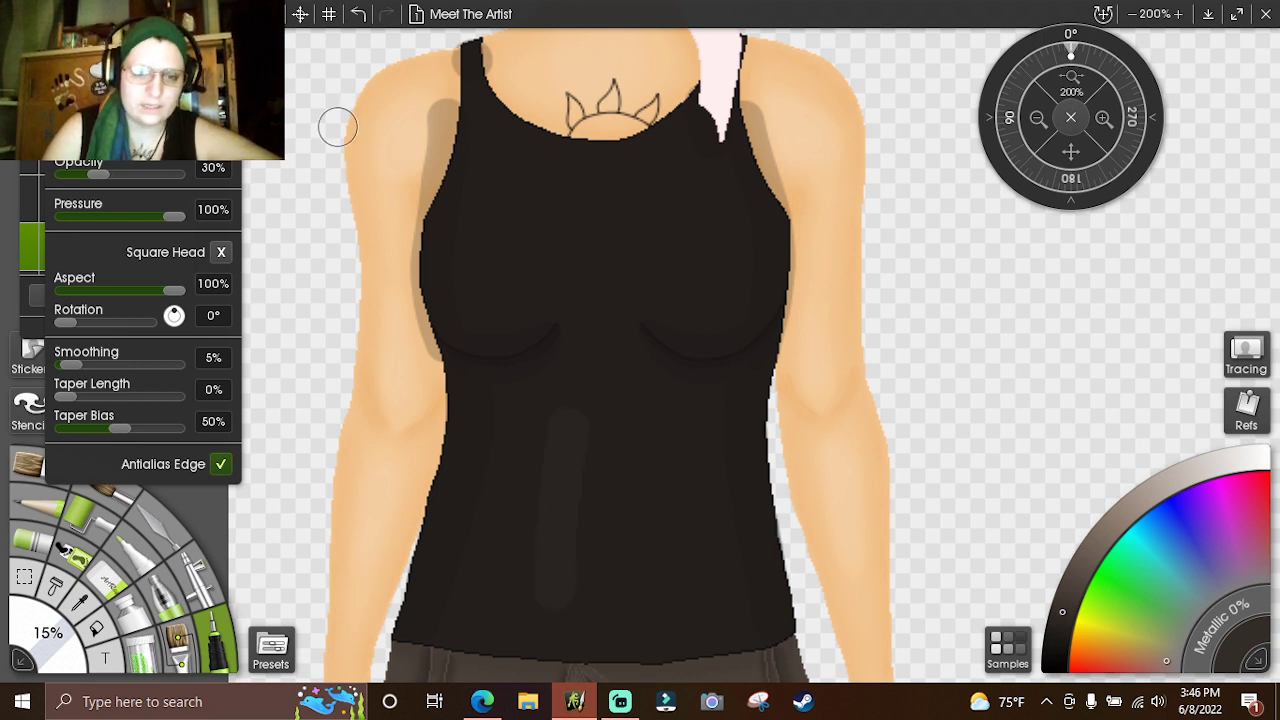
pyautogui.click(358, 14)
# - Set the pen opacity to 45% and try another vertical highlight stroke down the midsection, undoing it
pyautogui.moveTo(200, 181); pyautogui.dragTo(210, 175)
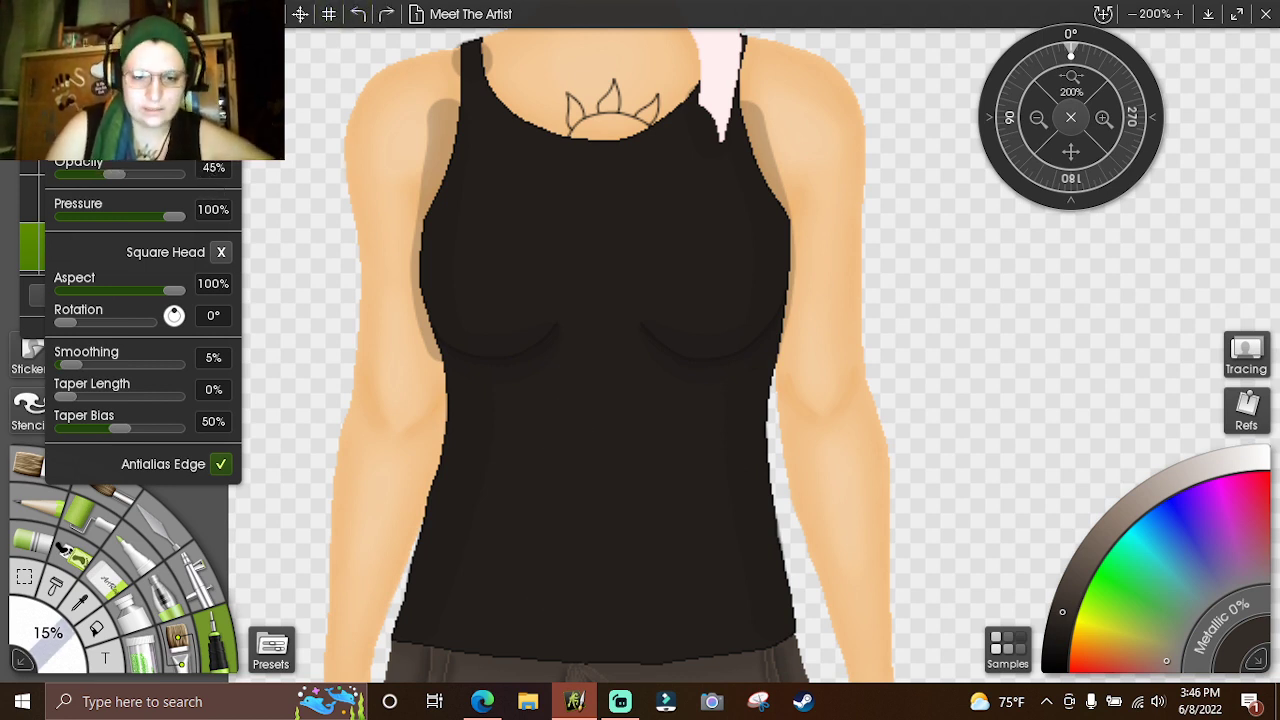
pyautogui.moveTo(587, 450); pyautogui.dragTo(580, 580)
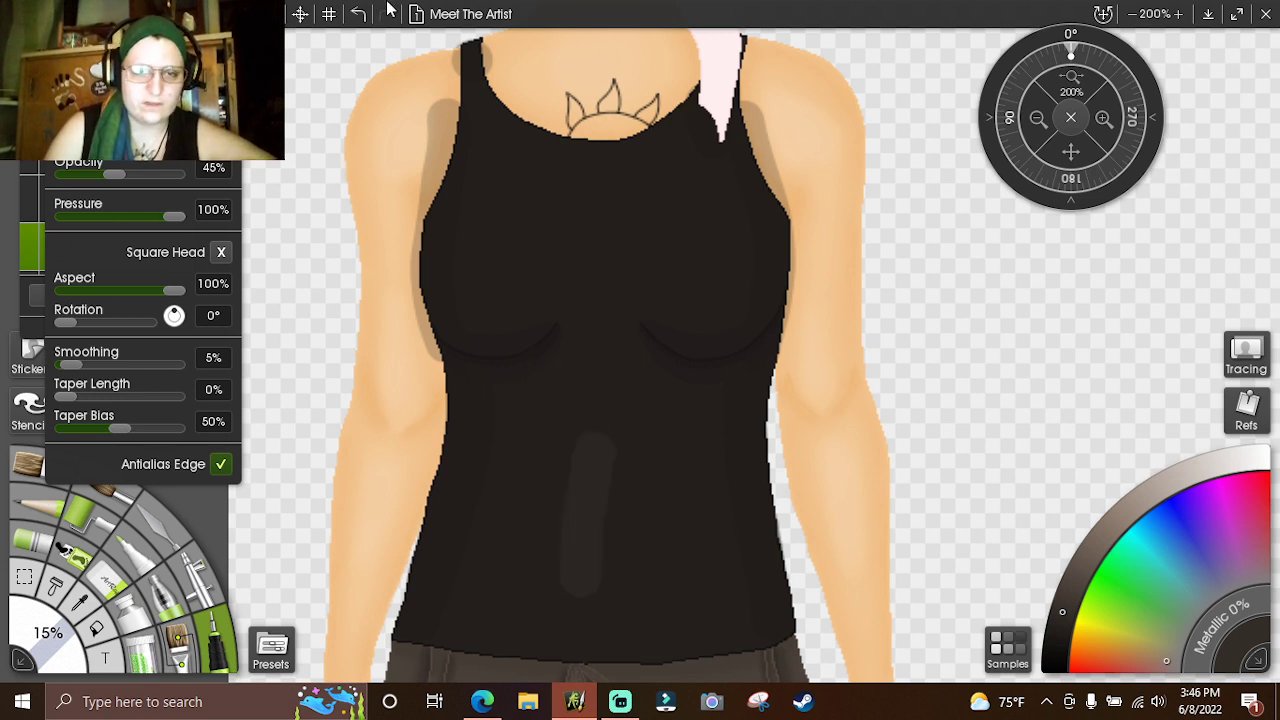
pyautogui.click(358, 14)
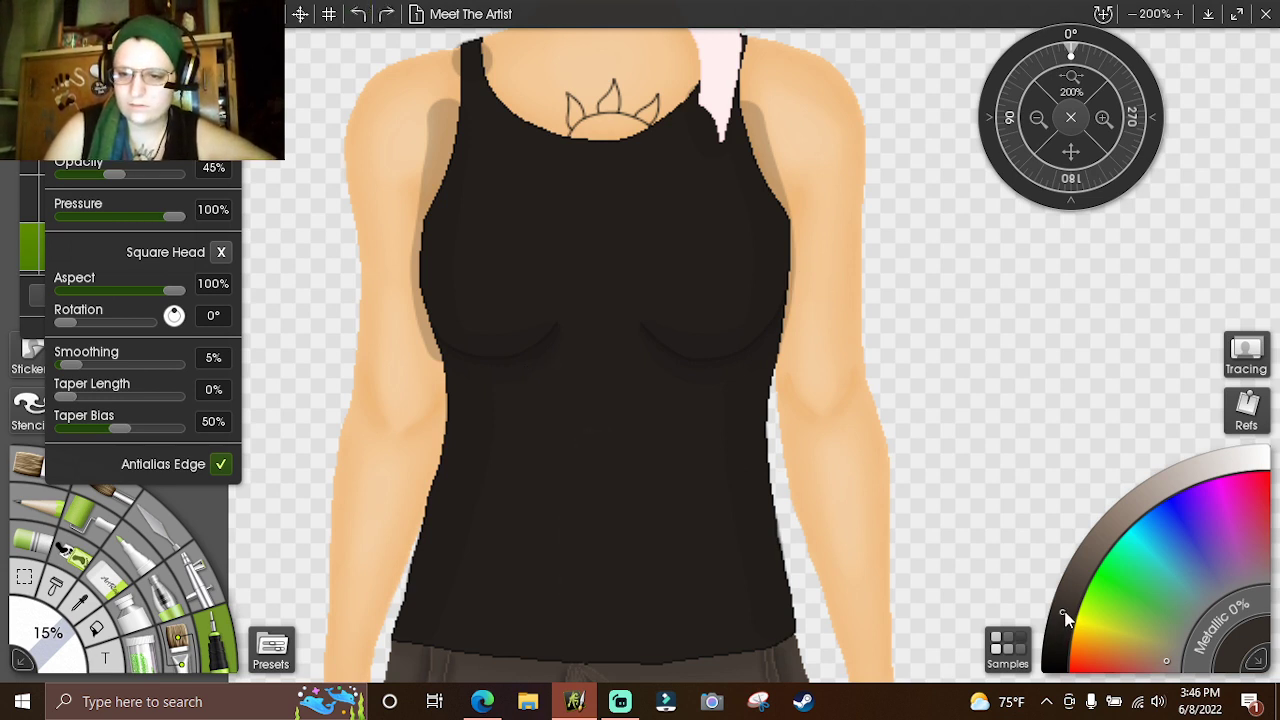
# - Set the pen size to 25% and paint lighter highlight patches down the tank top's midsection and across its chest
pyautogui.moveTo(580, 428); pyautogui.dragTo(569, 546)
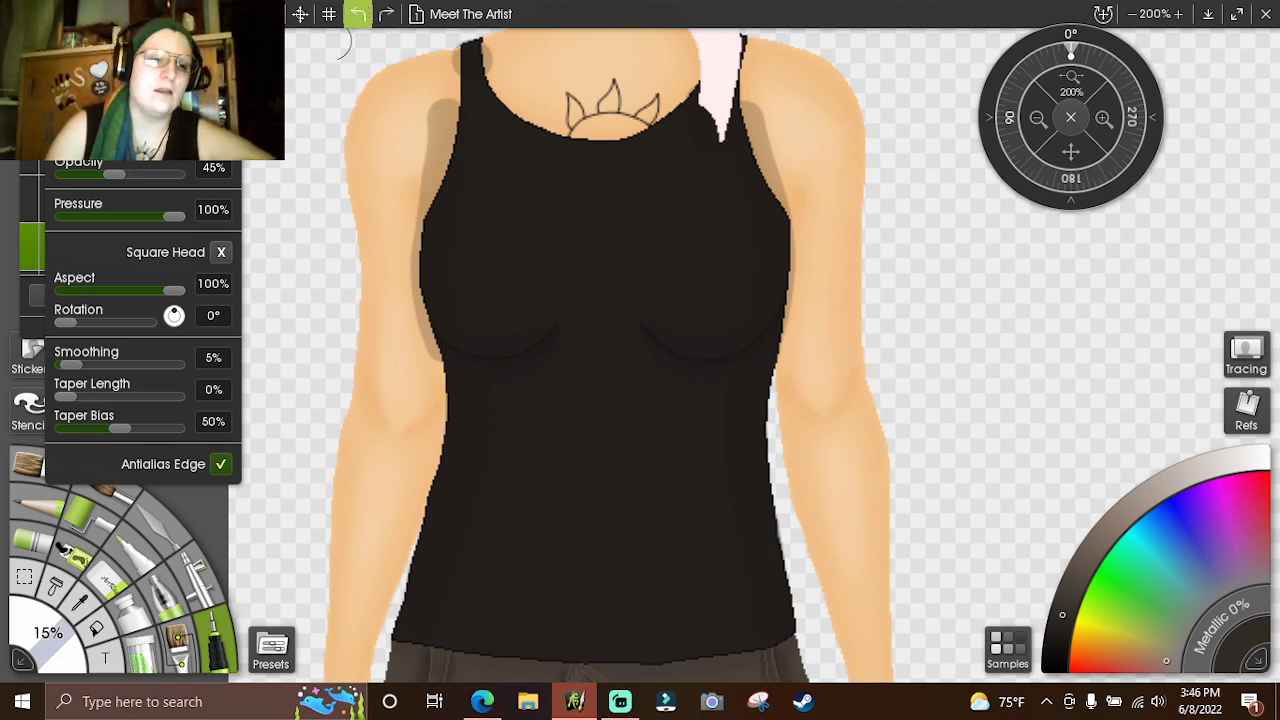
pyautogui.click(57, 656)
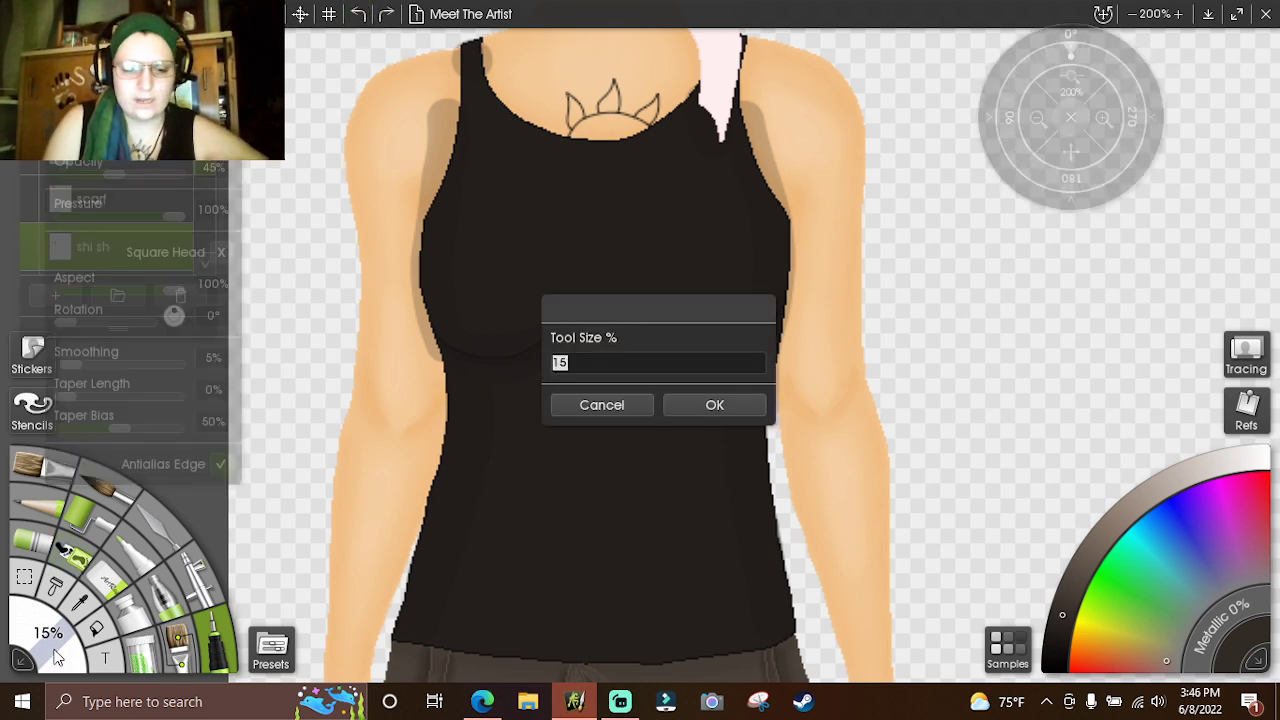
pyautogui.write('25')
pyautogui.press('Return')
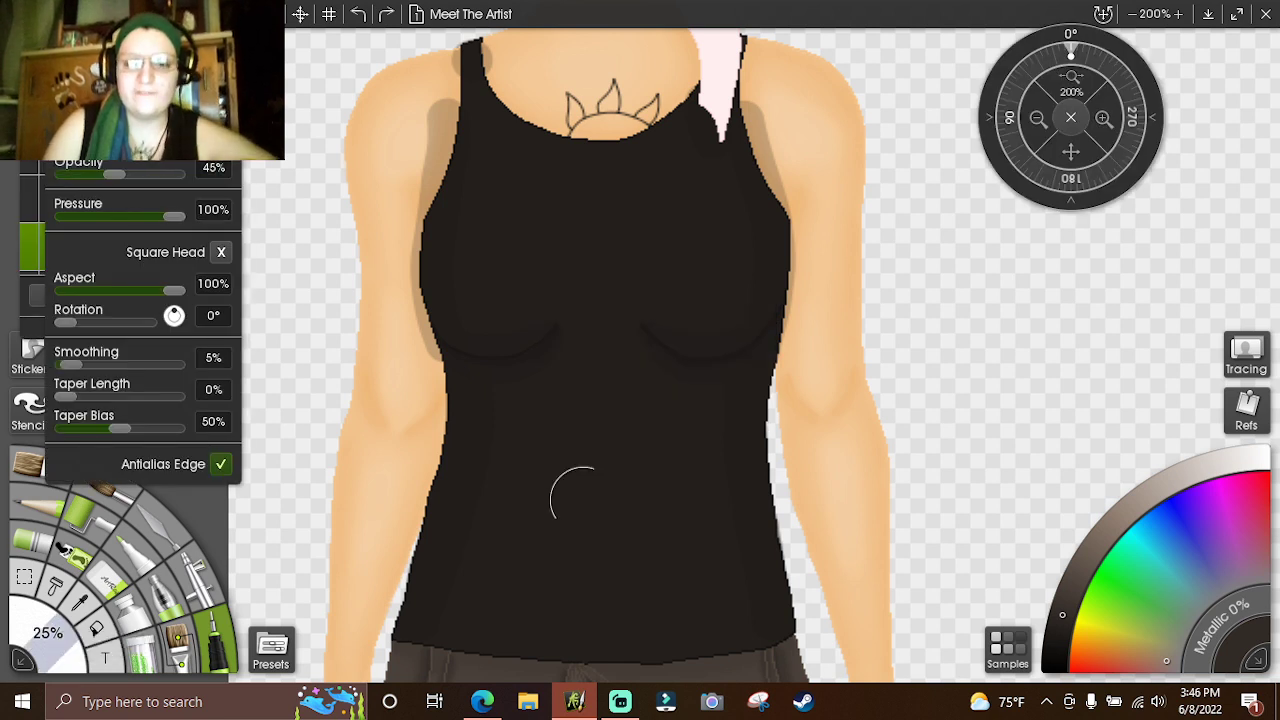
pyautogui.moveTo(575, 445)
pyautogui.mouseDown()
pyautogui.moveTo(561, 557)
pyautogui.moveTo(619, 572)
pyautogui.moveTo(641, 550)
pyautogui.moveTo(636, 471)
pyautogui.moveTo(611, 434)
pyautogui.moveTo(632, 566)
pyautogui.mouseUp()
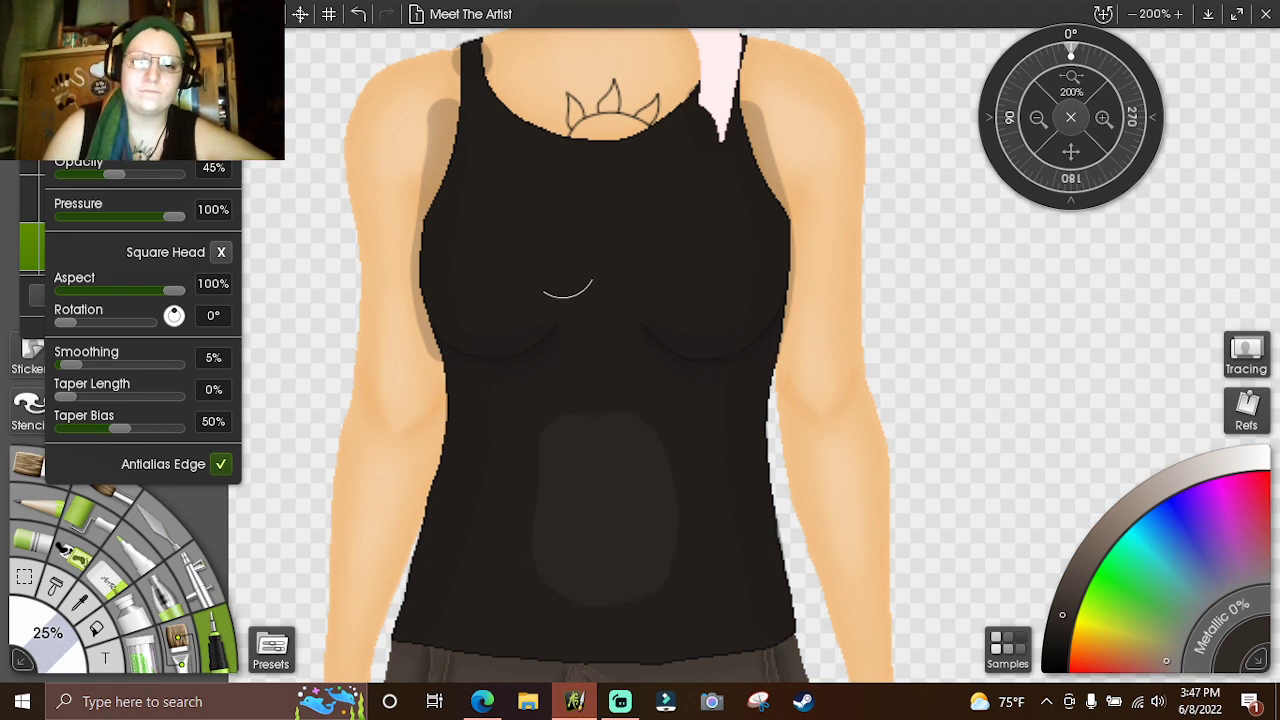
pyautogui.moveTo(510, 249)
pyautogui.mouseDown()
pyautogui.moveTo(514, 220)
pyautogui.moveTo(517, 251)
pyautogui.moveTo(666, 254)
pyautogui.moveTo(674, 223)
pyautogui.moveTo(566, 217)
pyautogui.moveTo(529, 223)
pyautogui.moveTo(671, 251)
pyautogui.mouseUp()
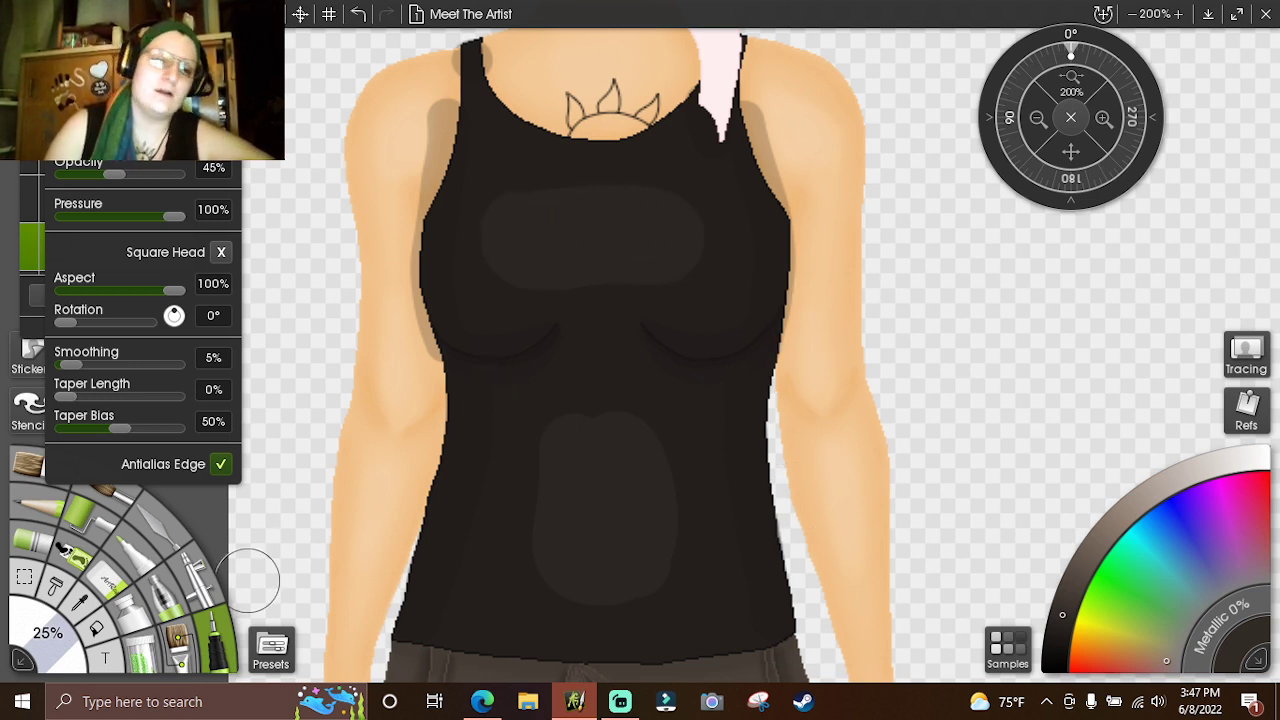
# - Blend the tank top's bust and side shadows with the palette knife at 20% size
pyautogui.click(158, 528)
pyautogui.click(52, 645)
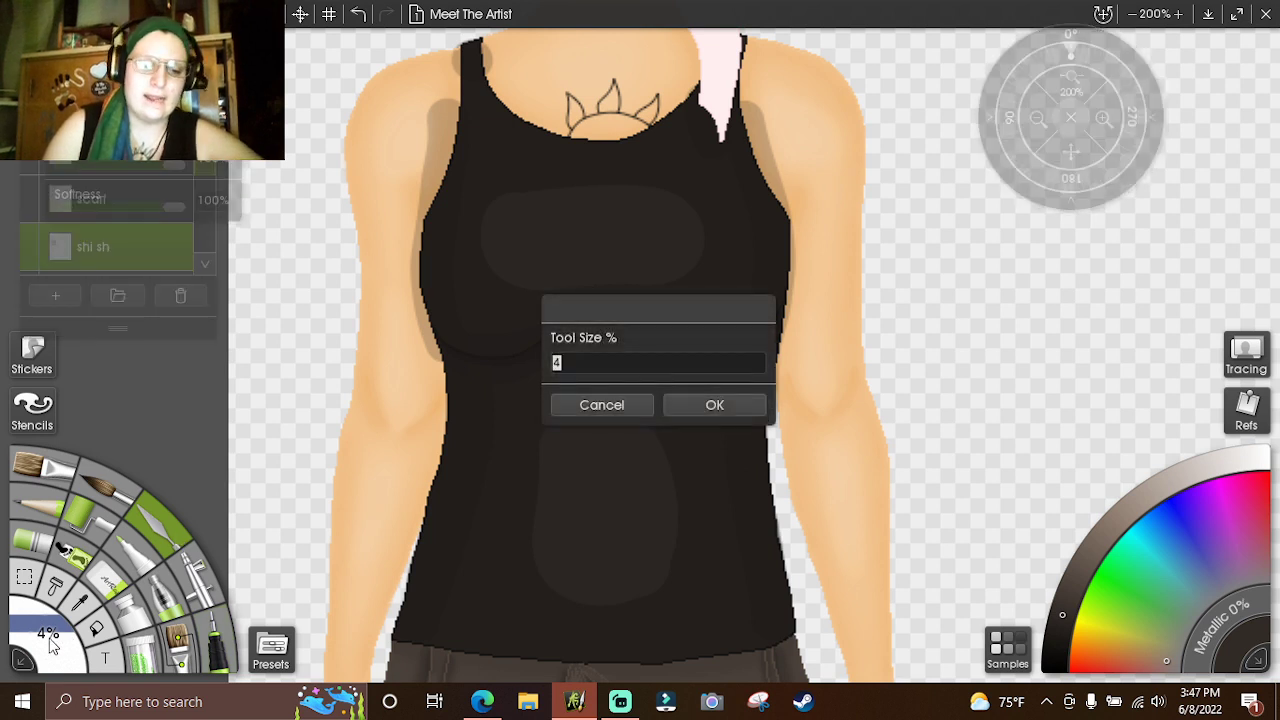
pyautogui.write('20')
pyautogui.press('Return')
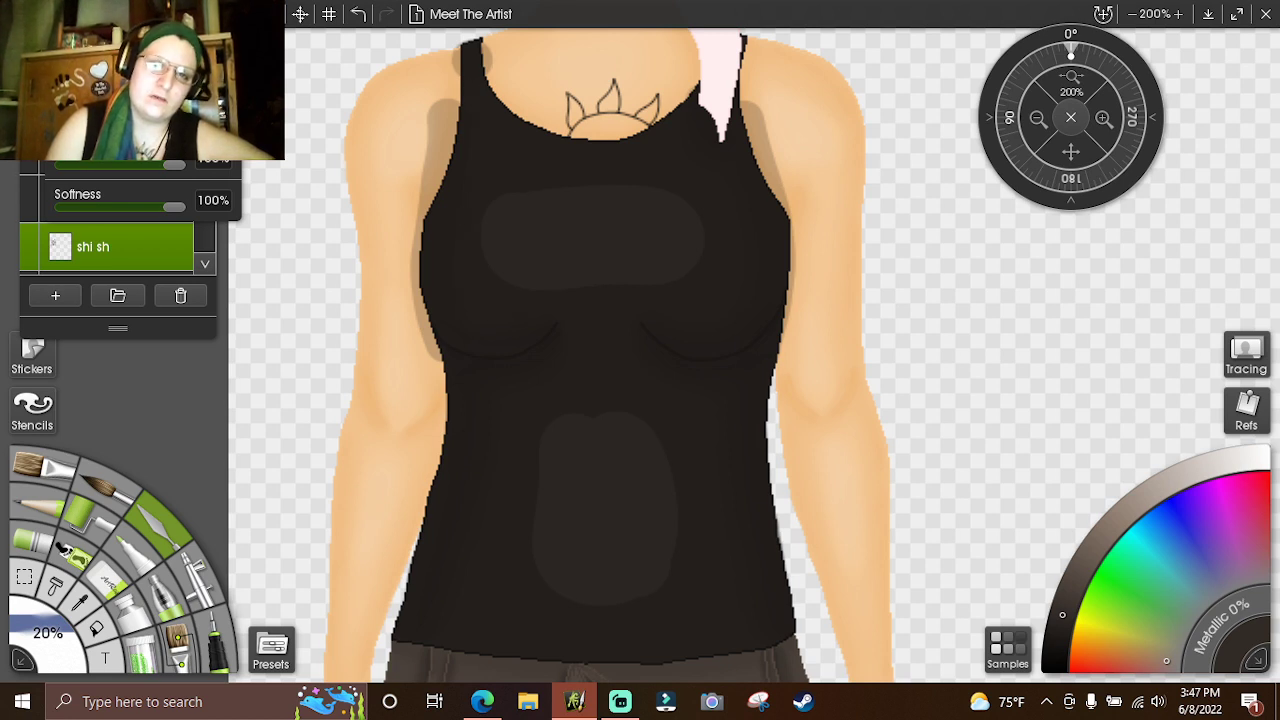
# - Enlarge the palette knife to 45% and blend the chest and midsection highlight patches into the black fabric
pyautogui.click(64, 640)
pyautogui.write('45')
pyautogui.press('Return')
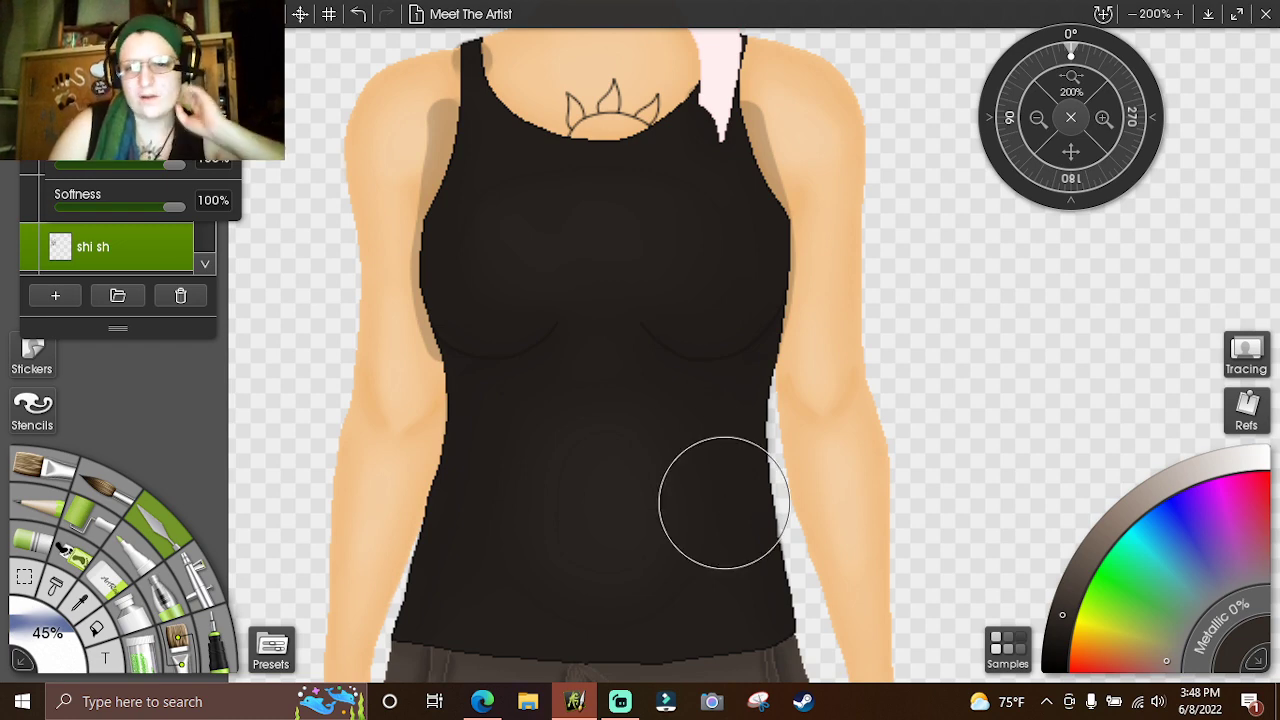
pyautogui.click(1037, 118)
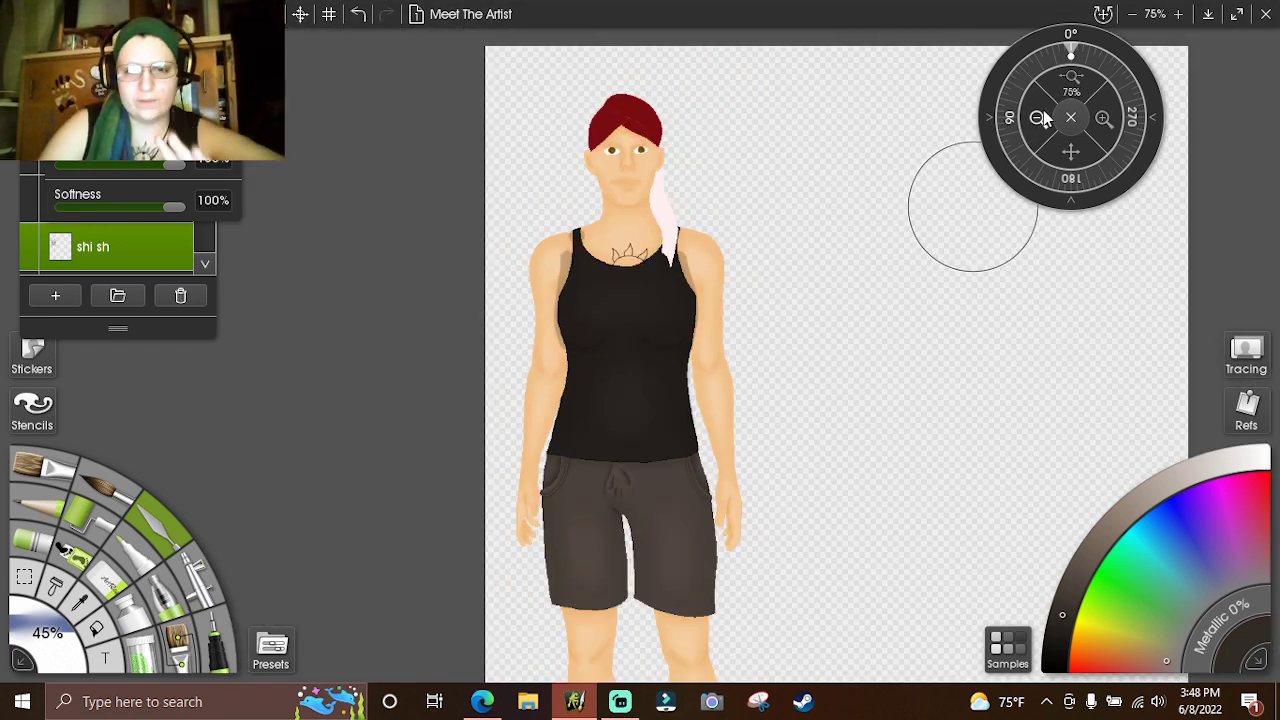
pyautogui.click(1103, 119)
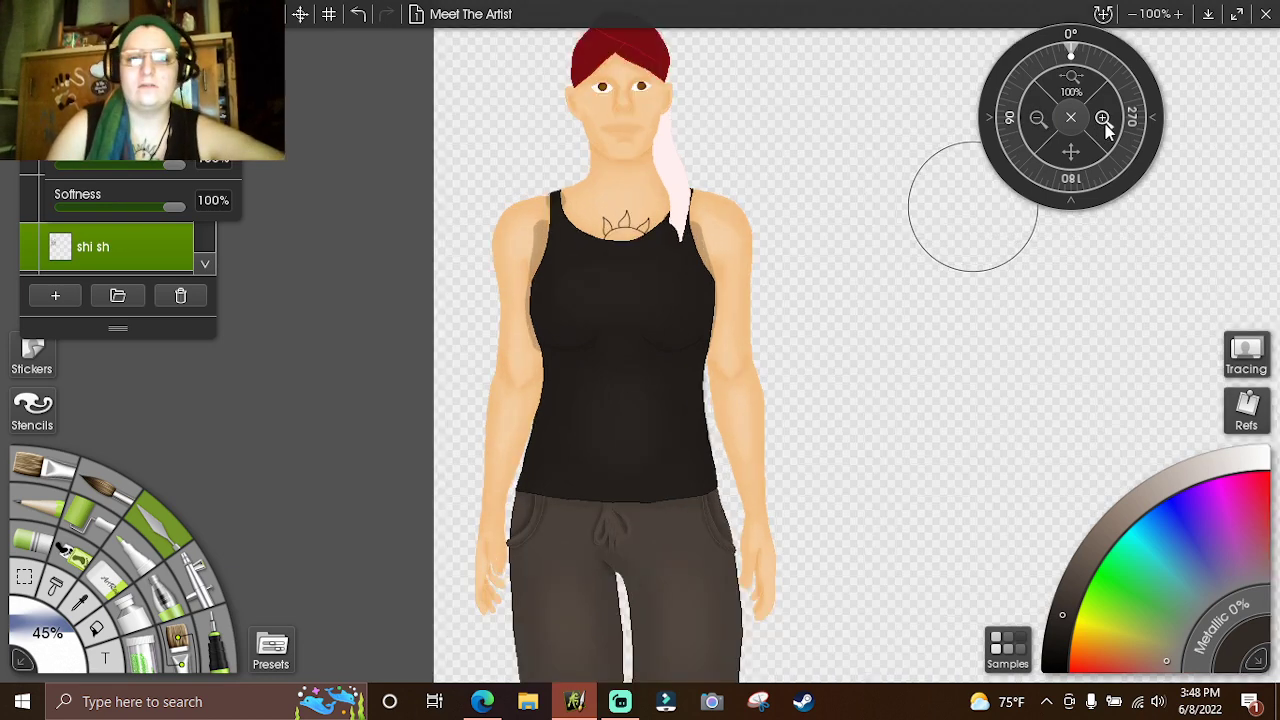
# - Choose a darker near-black colour and retrace both under-bust crease lines with the pen at 2% size and 90% opacity
pyautogui.click(1056, 647)
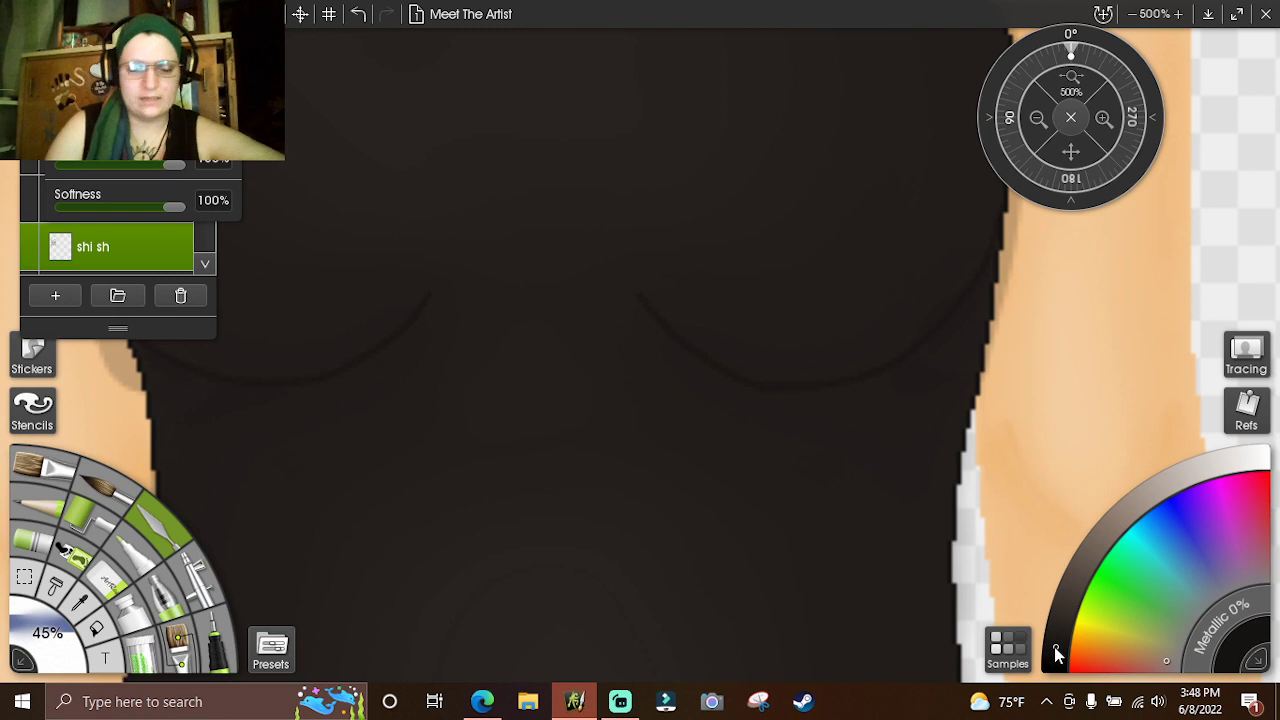
pyautogui.moveTo(70, 645); pyautogui.dragTo(45, 650)
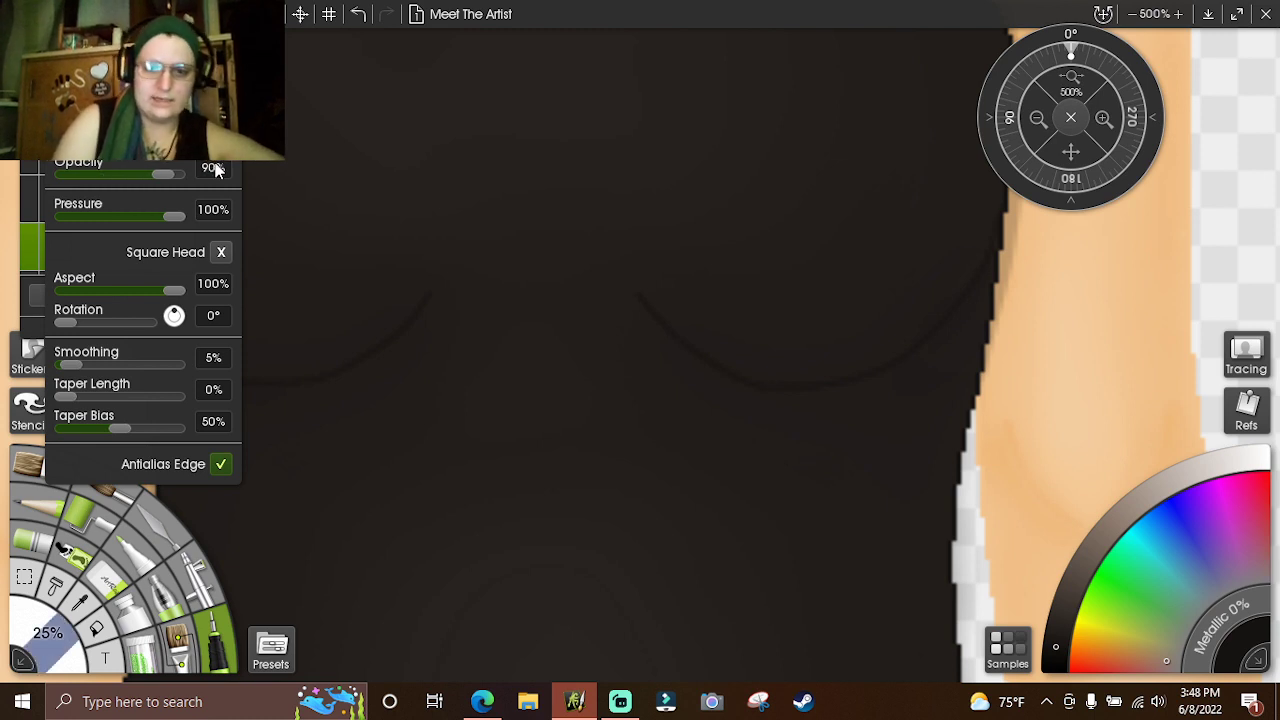
pyautogui.click(50, 645)
pyautogui.press('Escape')
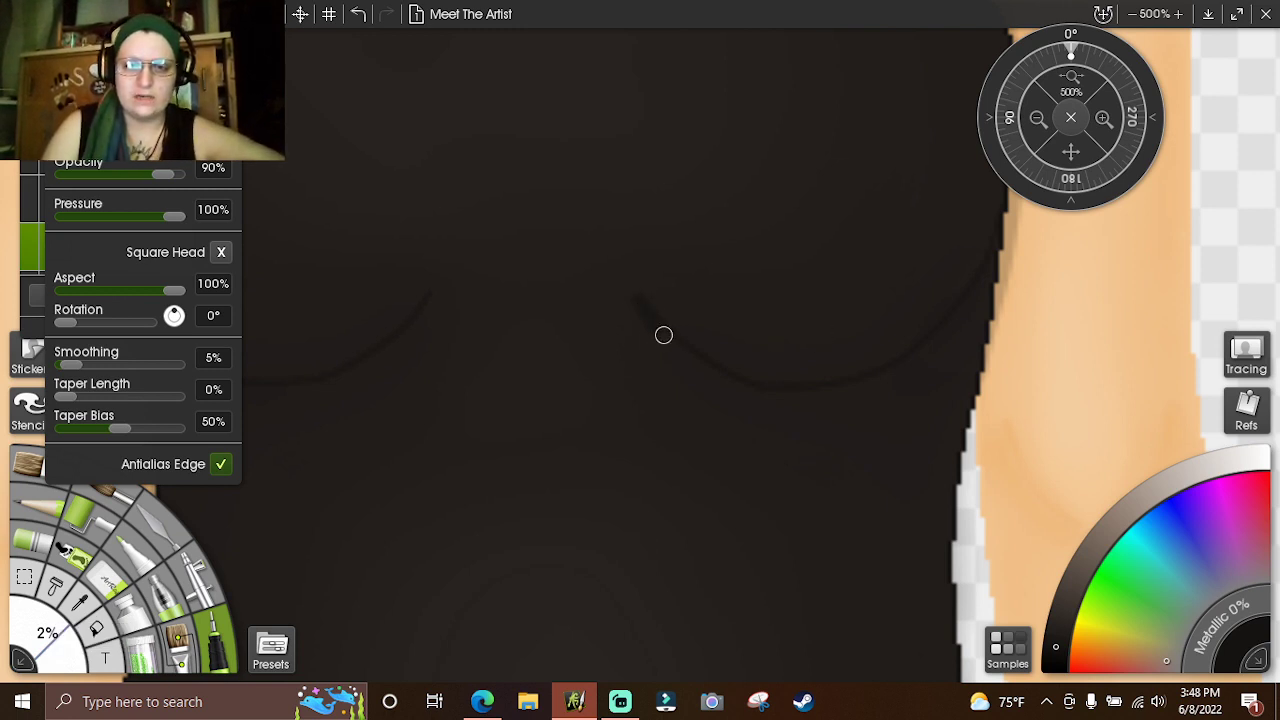
pyautogui.moveTo(664, 335)
pyautogui.mouseDown()
pyautogui.moveTo(755, 398)
pyautogui.moveTo(826, 391)
pyautogui.moveTo(768, 395)
pyautogui.moveTo(709, 369)
pyautogui.moveTo(783, 397)
pyautogui.moveTo(827, 395)
pyautogui.moveTo(934, 340)
pyautogui.moveTo(991, 269)
pyautogui.moveTo(900, 363)
pyautogui.moveTo(834, 394)
pyautogui.moveTo(949, 334)
pyautogui.moveTo(993, 268)
pyautogui.mouseUp()
pyautogui.moveTo(1070, 152); pyautogui.dragTo(1275, 140)
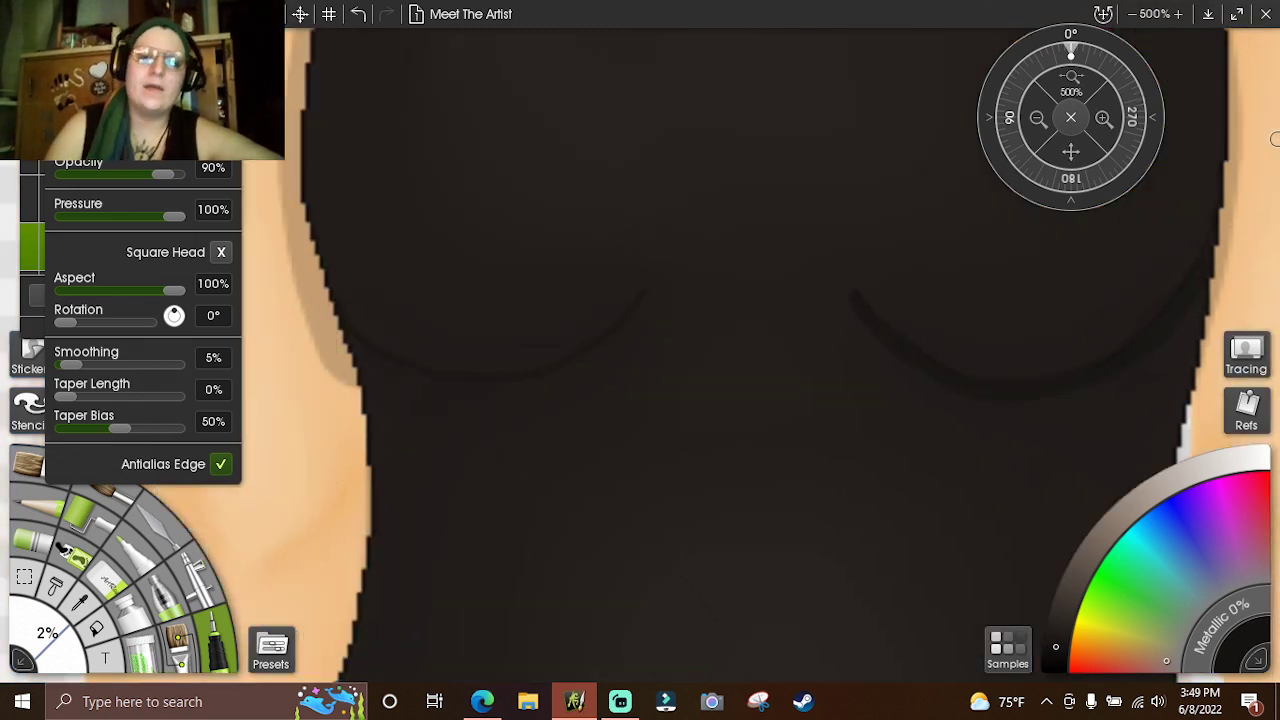
pyautogui.moveTo(1082, 158); pyautogui.dragTo(1127, 187)
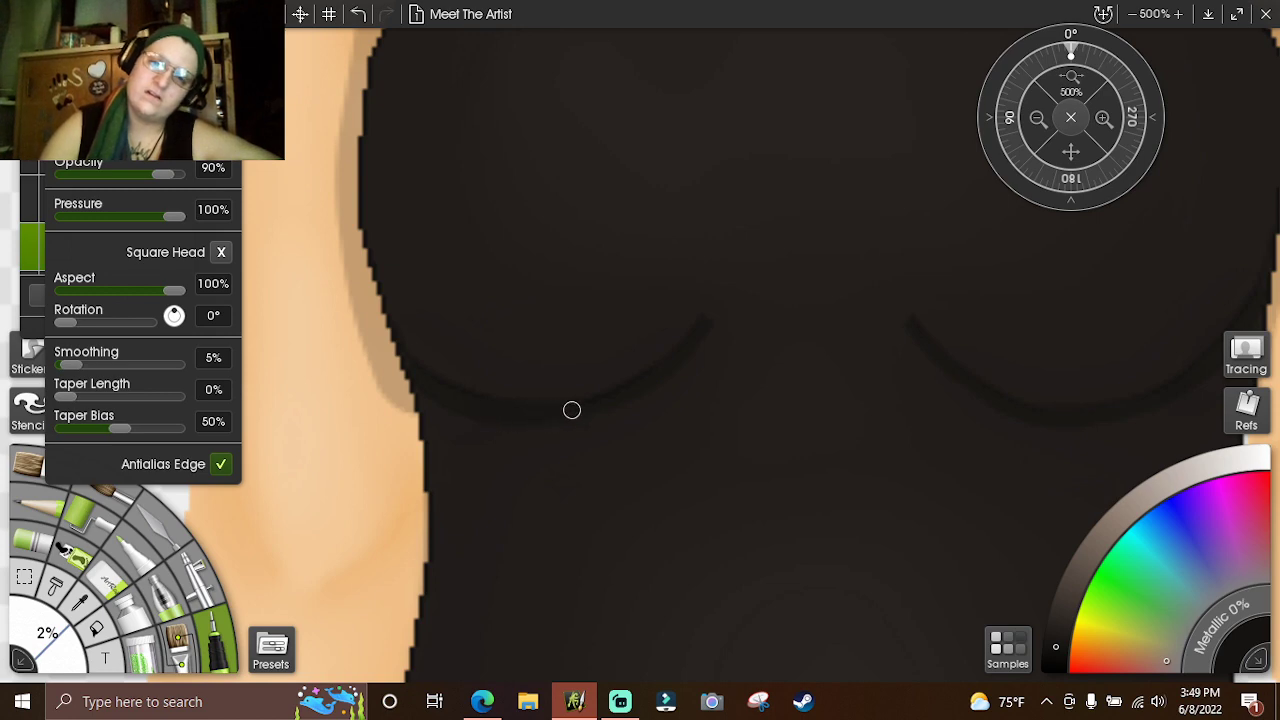
# - Darken the top edge of the fully visible shoulder strap with the fine 2% pen
pyautogui.click(1040, 119)
pyautogui.click(1043, 120)
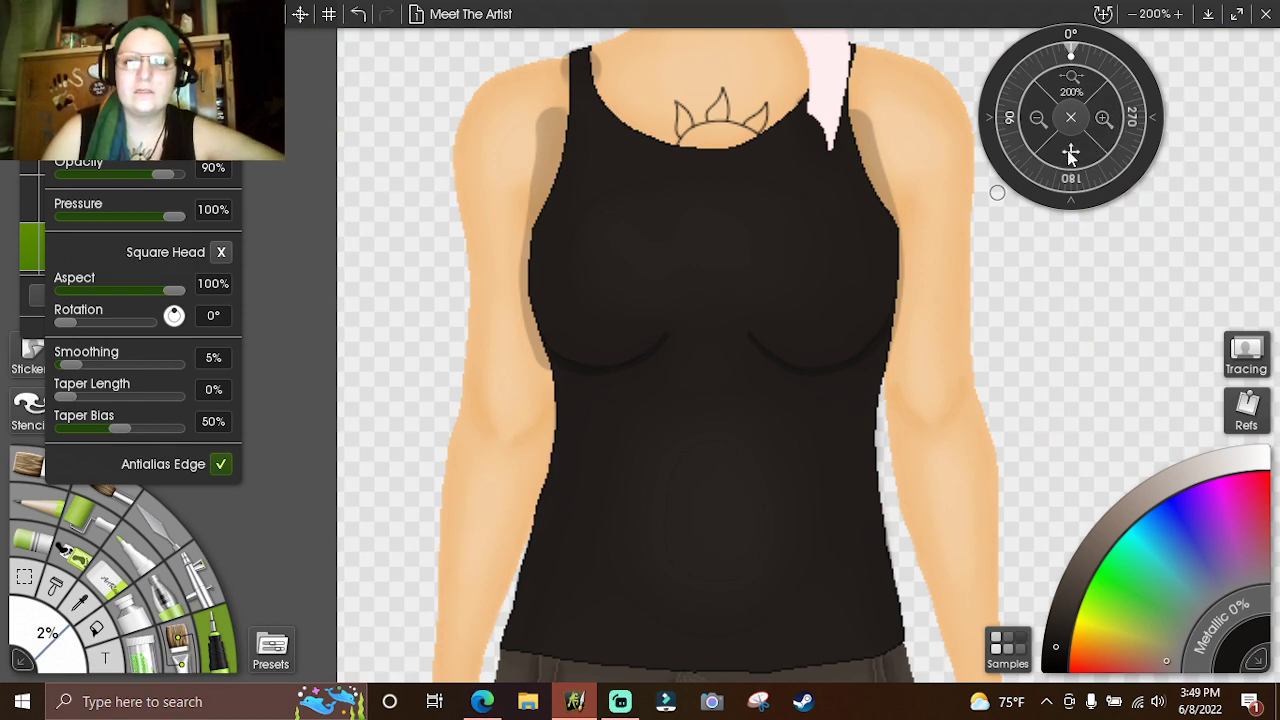
pyautogui.moveTo(1070, 152); pyautogui.dragTo(1075, 442)
pyautogui.click(1104, 118)
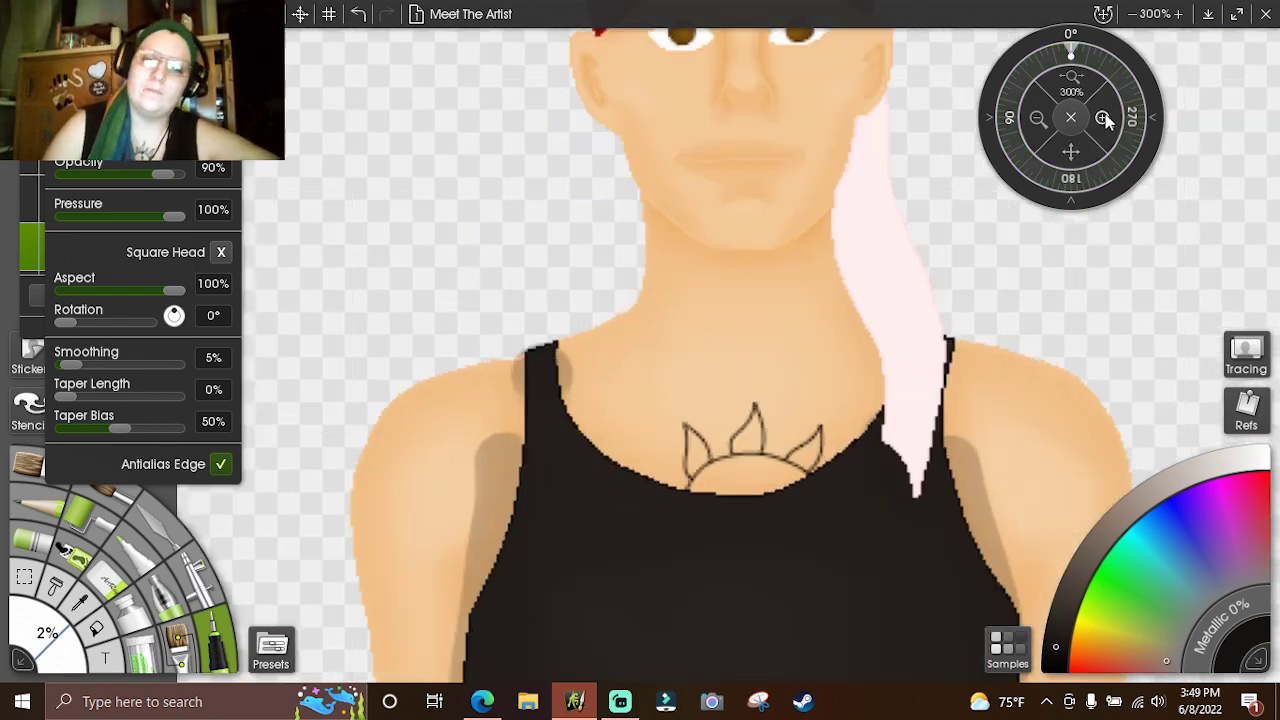
pyautogui.click(1104, 118)
pyautogui.click(1104, 118)
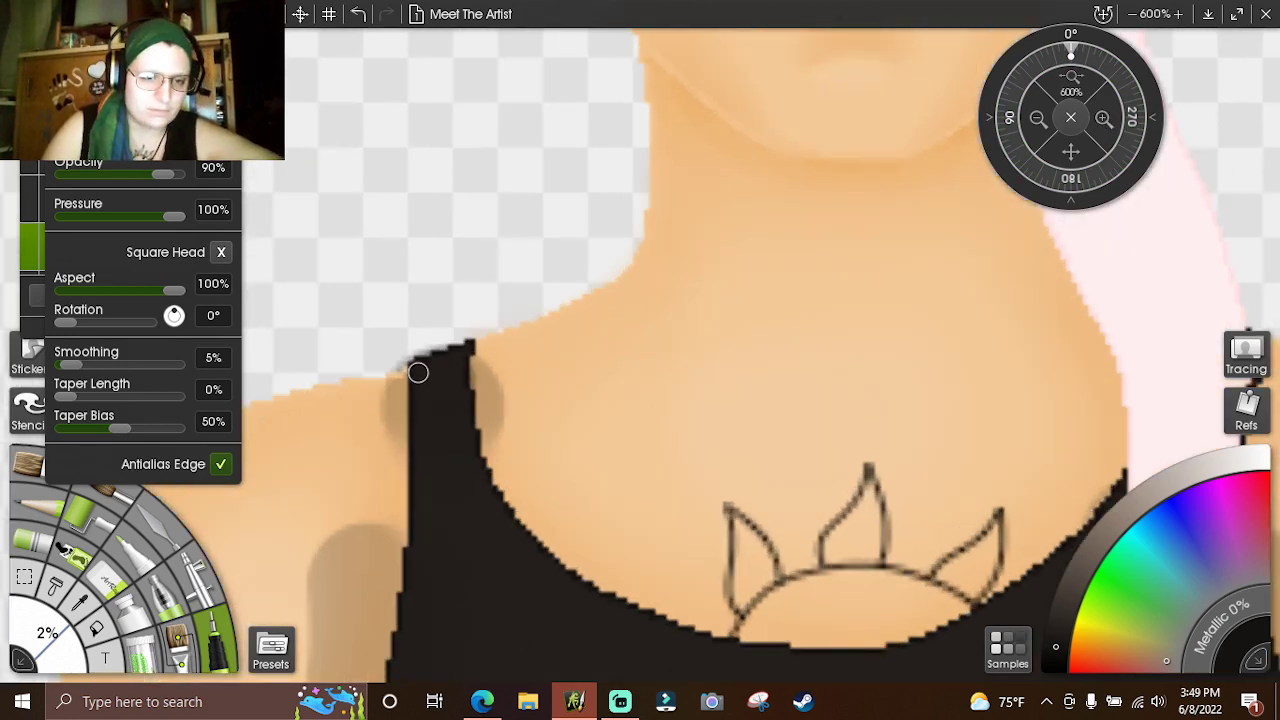
pyautogui.moveTo(466, 349); pyautogui.dragTo(414, 374)
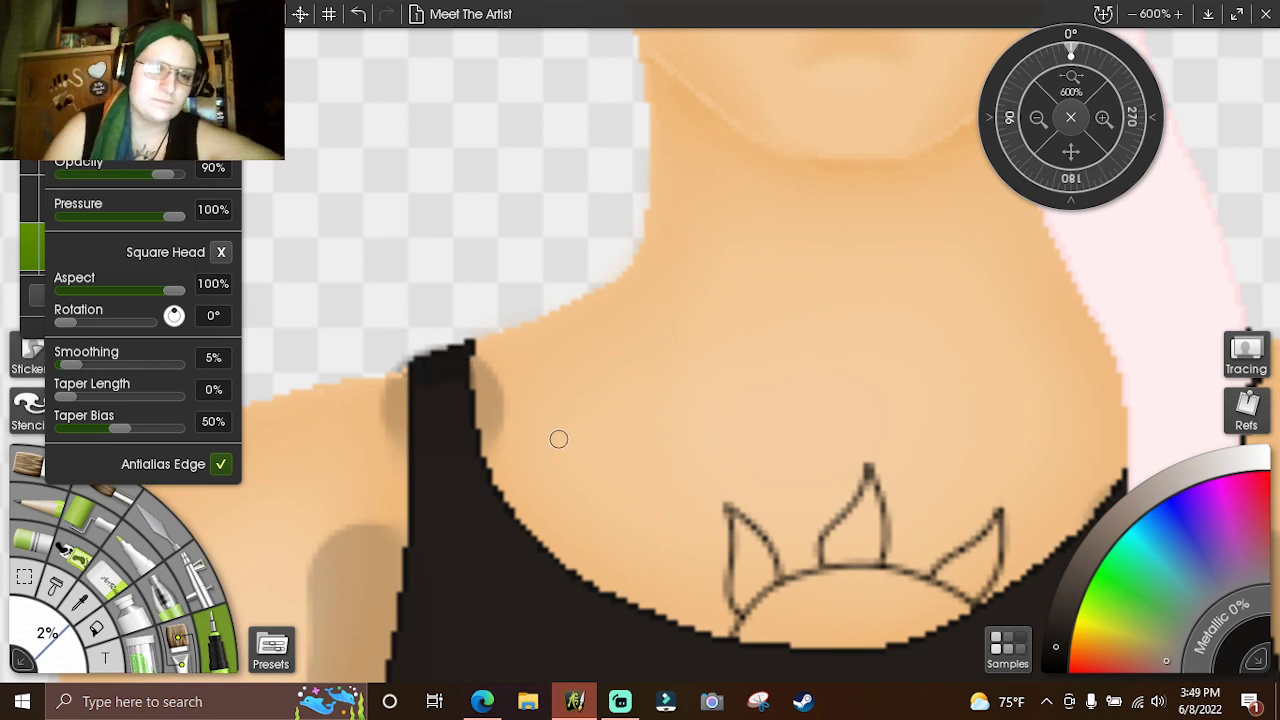
pyautogui.click(1040, 119)
pyautogui.click(1040, 119)
pyautogui.click(1040, 119)
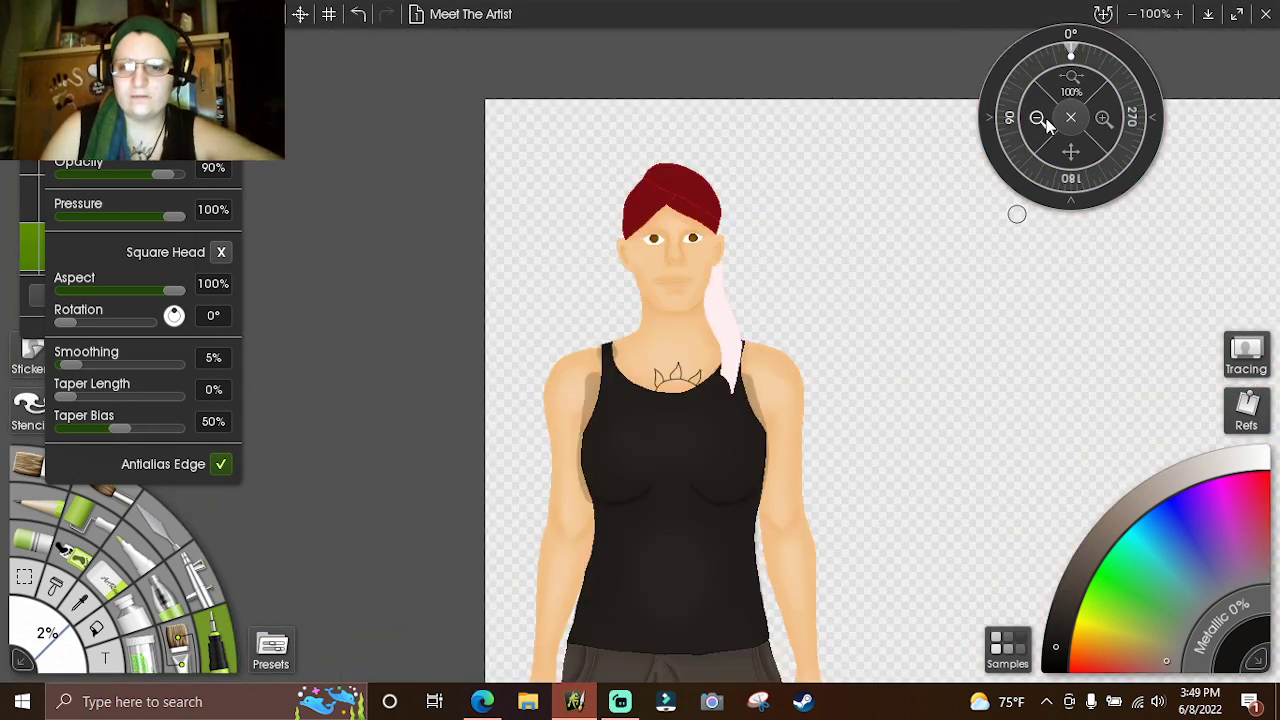
pyautogui.click(1103, 118)
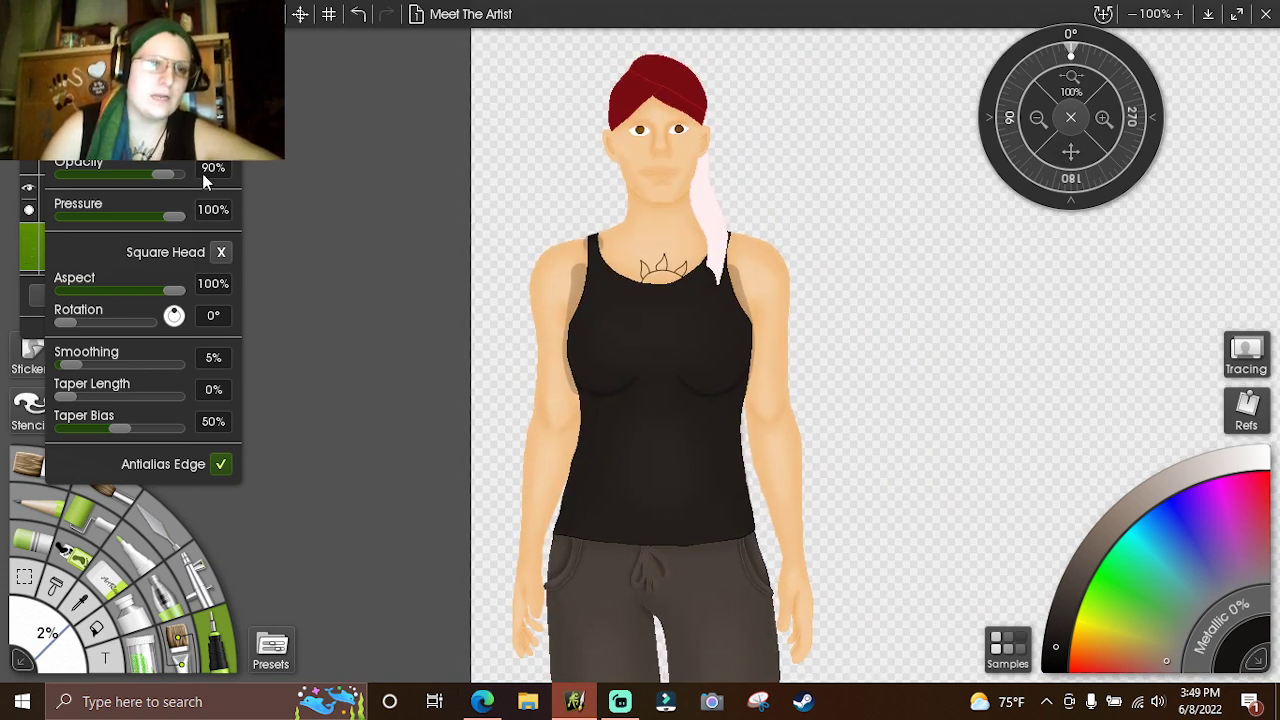
# - Set the pen to 30% opacity and 10% size, and shade the visible shoulder strap and the fabric around the hanging pale pink tip
pyautogui.scroll(-6, 218, 170)
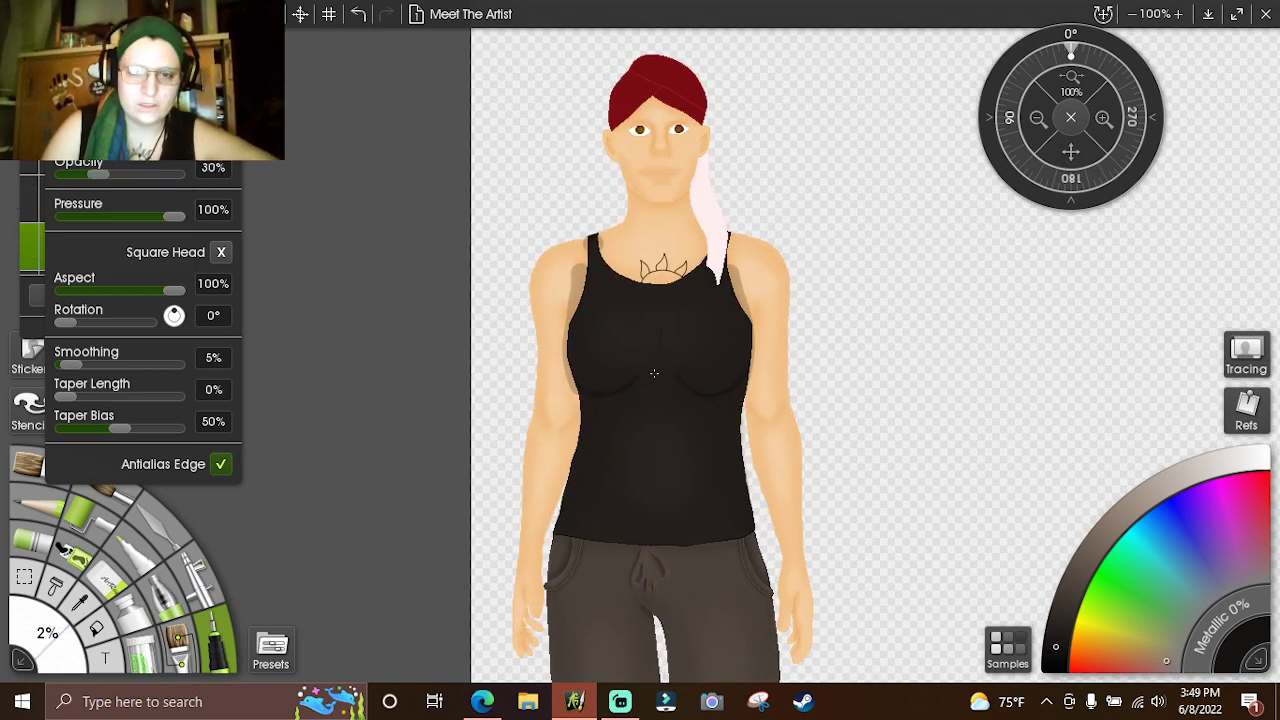
pyautogui.click(30, 645)
pyautogui.write('1')
pyautogui.press('Return')
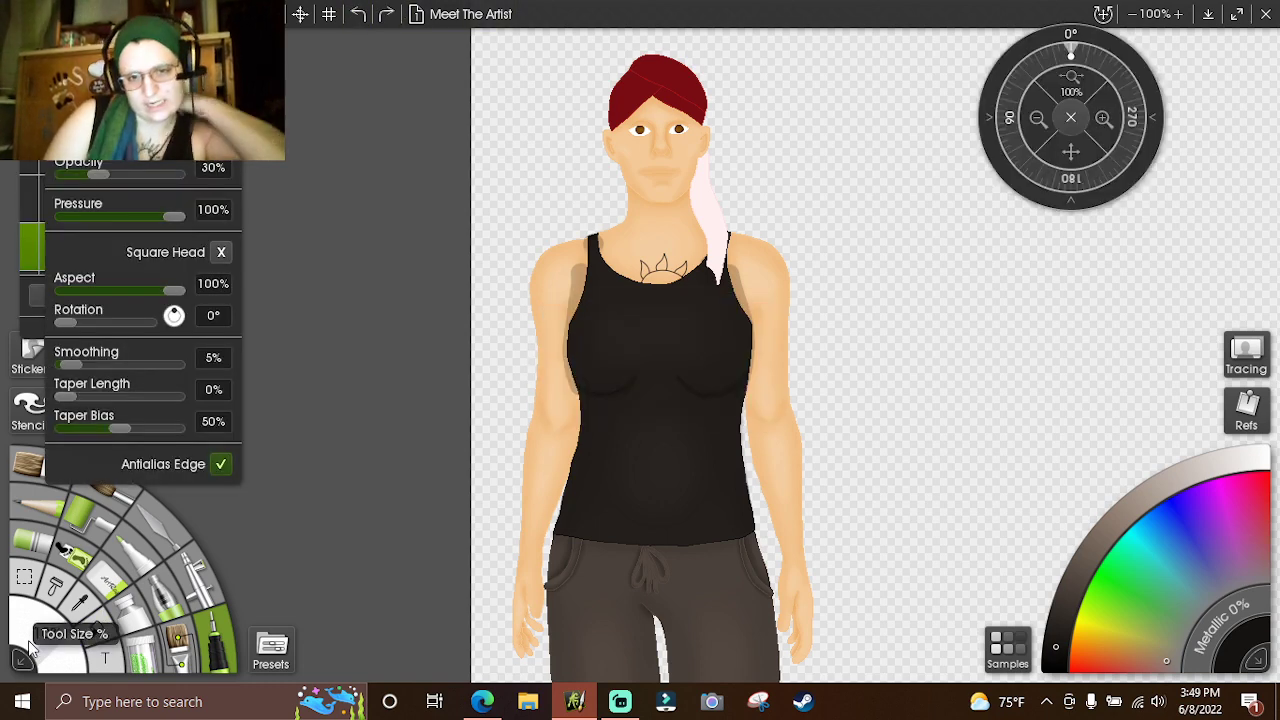
pyautogui.click(1102, 121)
pyautogui.click(1102, 121)
pyautogui.scroll(3, 1080, 287)
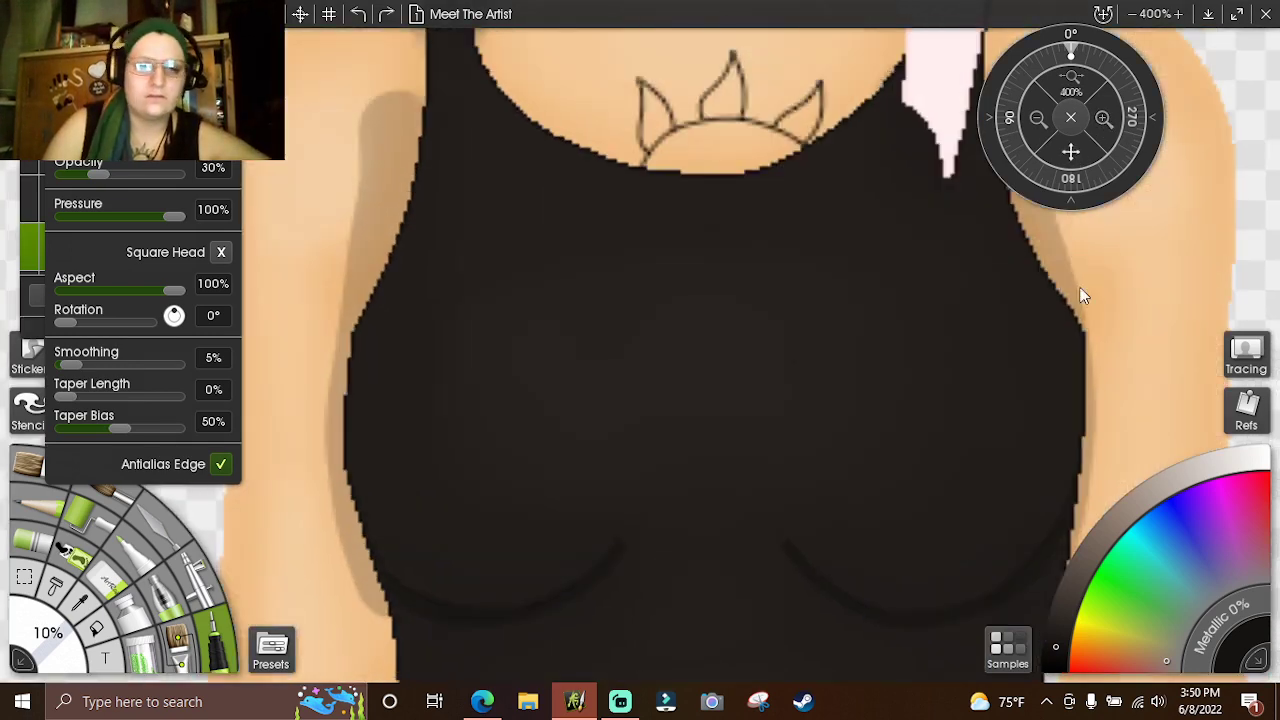
pyautogui.moveTo(471, 129); pyautogui.dragTo(466, 108)
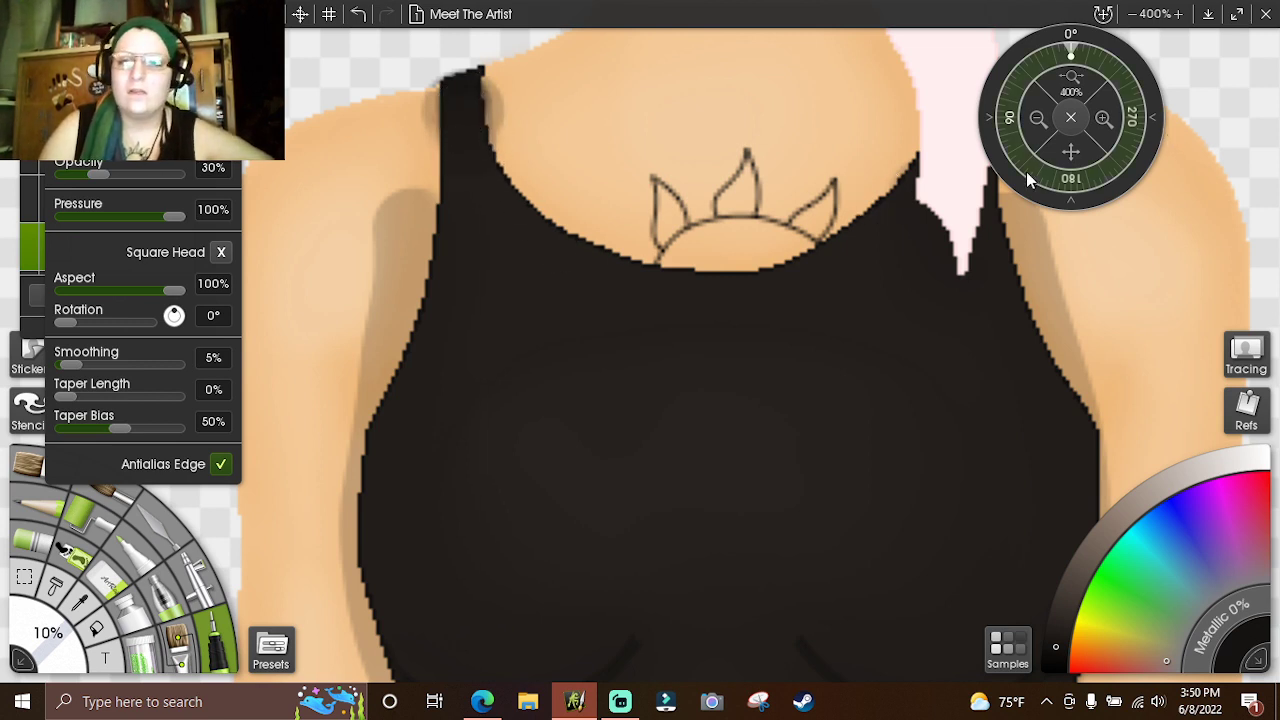
pyautogui.moveTo(945, 250)
pyautogui.mouseDown()
pyautogui.moveTo(949, 263)
pyautogui.moveTo(917, 198)
pyautogui.mouseUp()
pyautogui.moveTo(942, 266); pyautogui.dragTo(903, 198)
# - Shade beneath the bust curve on the pale pink tip's side, extending the shadow down along the tank top's waist
pyautogui.moveTo(1072, 153); pyautogui.dragTo(838, 8)
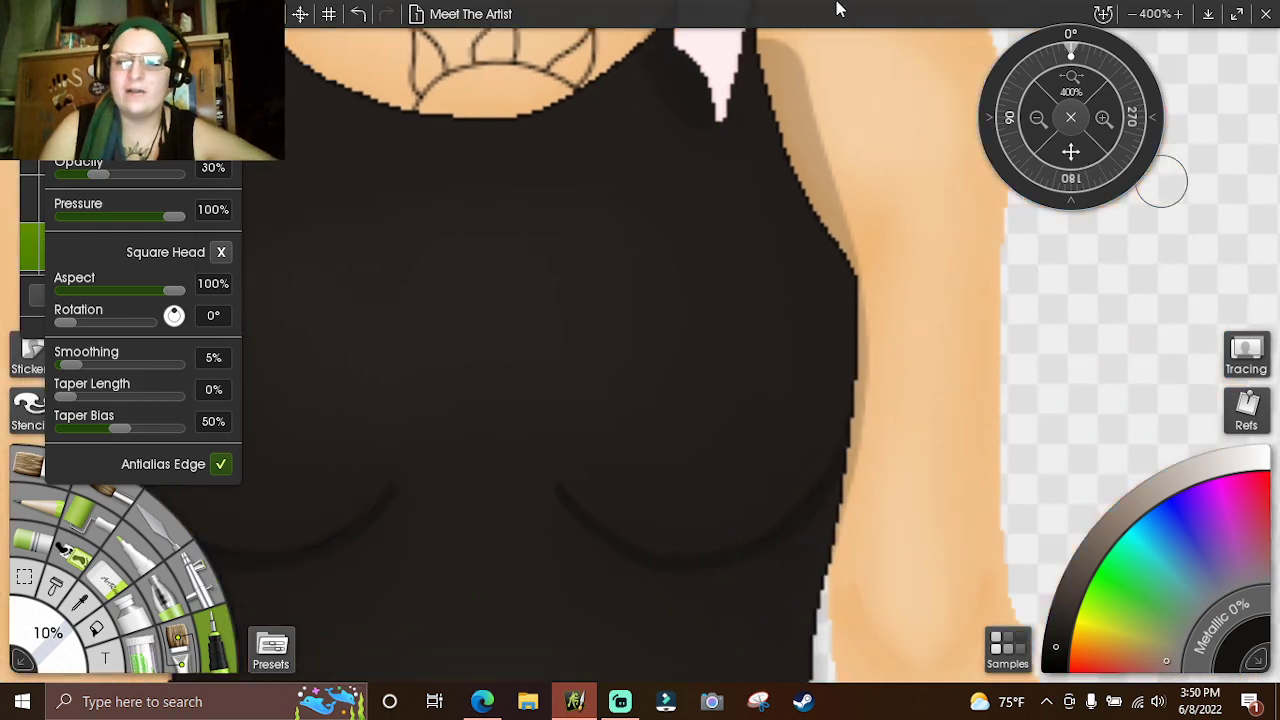
pyautogui.scroll(-3, 1005, 105)
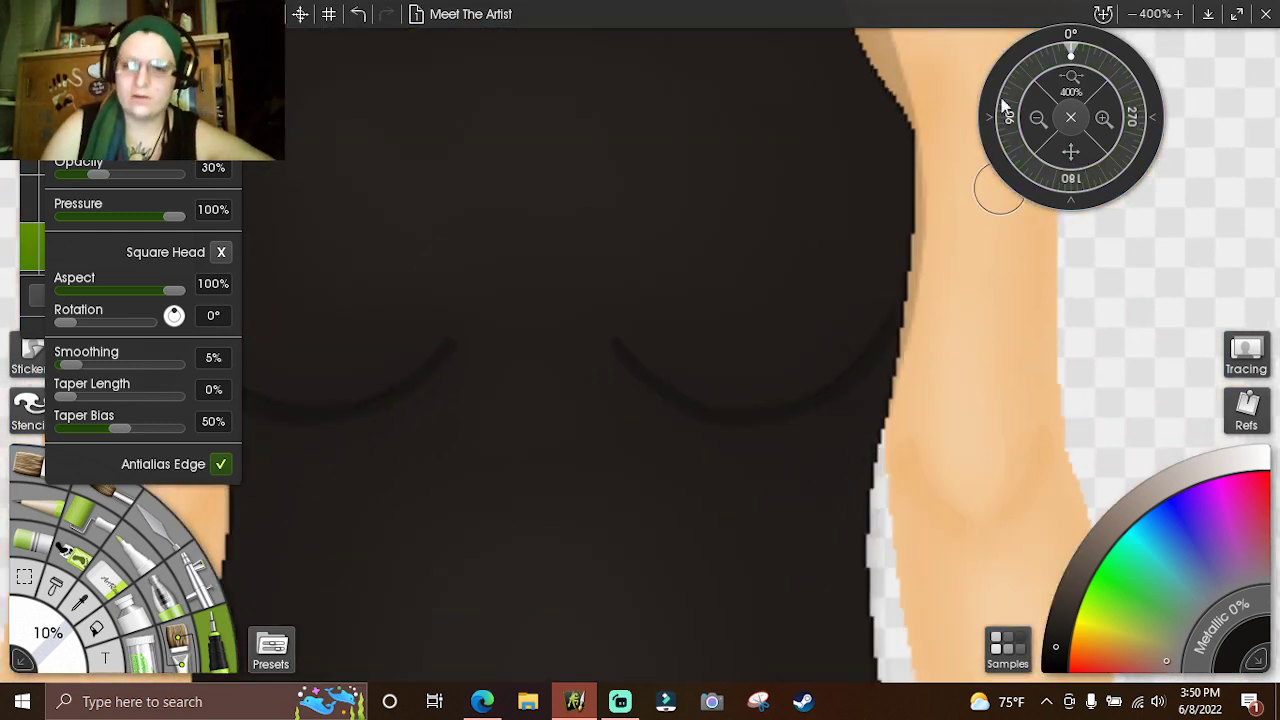
pyautogui.scroll(-2, 1067, 130)
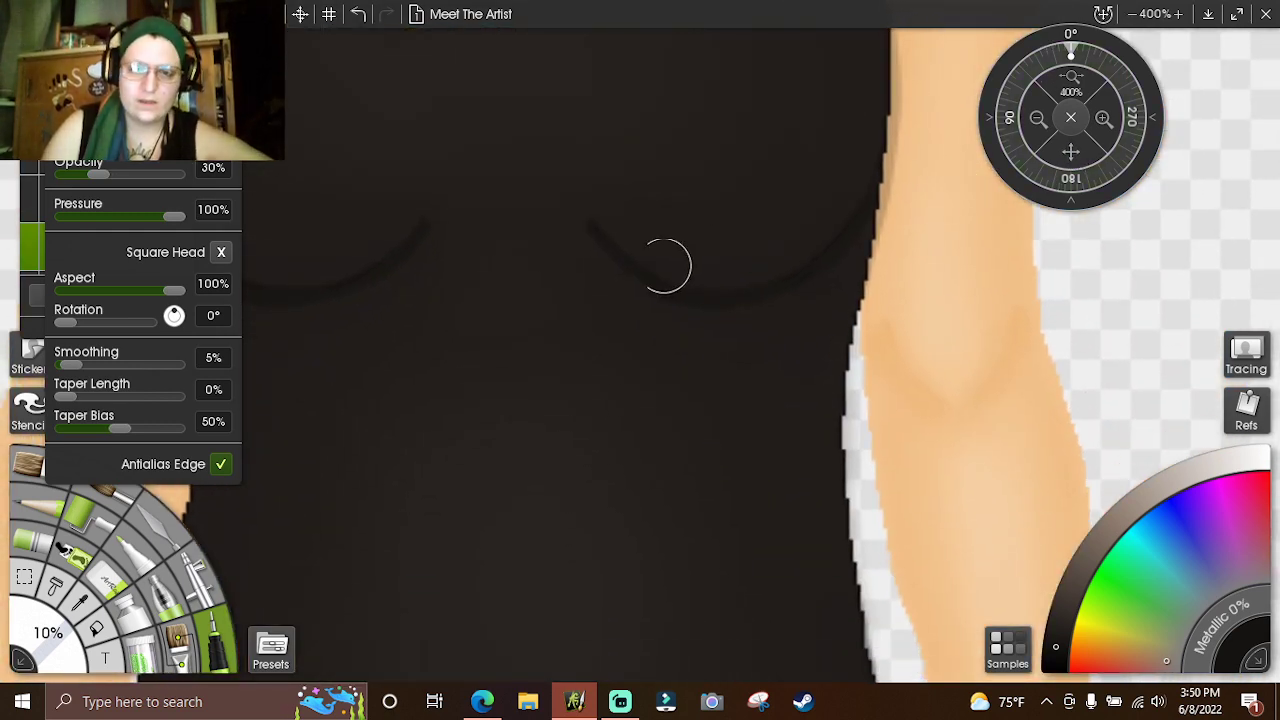
pyautogui.moveTo(606, 240)
pyautogui.mouseDown()
pyautogui.moveTo(651, 286)
pyautogui.moveTo(716, 307)
pyautogui.moveTo(797, 283)
pyautogui.moveTo(868, 213)
pyautogui.moveTo(809, 257)
pyautogui.moveTo(706, 294)
pyautogui.moveTo(610, 249)
pyautogui.moveTo(751, 386)
pyautogui.moveTo(800, 463)
pyautogui.moveTo(831, 554)
pyautogui.moveTo(811, 493)
pyautogui.mouseUp()
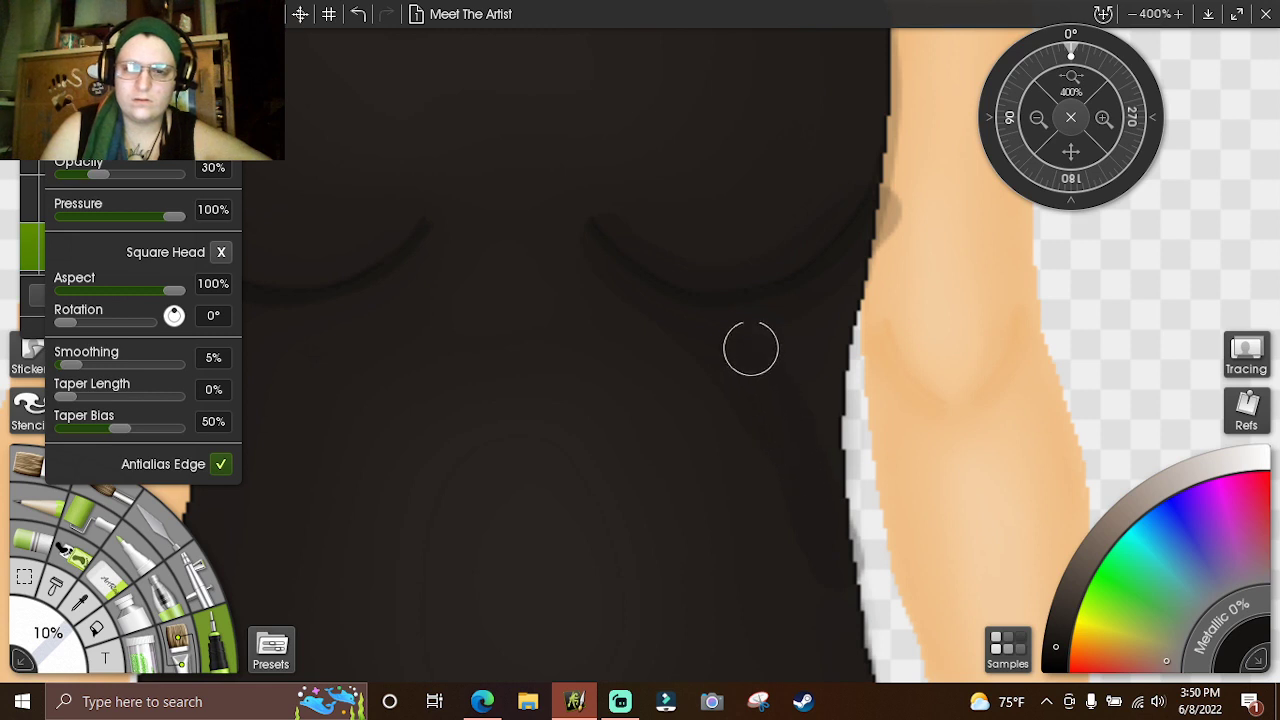
pyautogui.moveTo(751, 349)
pyautogui.mouseDown()
pyautogui.moveTo(814, 454)
pyautogui.moveTo(831, 291)
pyautogui.moveTo(824, 318)
pyautogui.mouseUp()
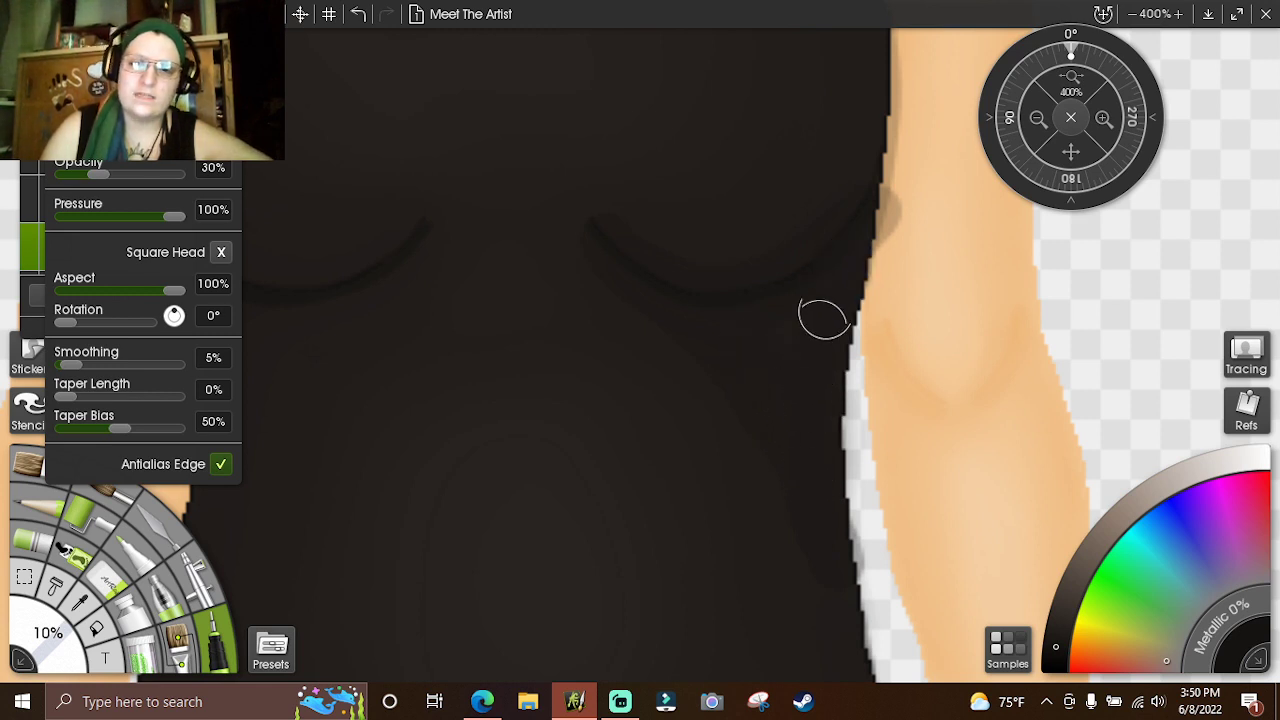
# - Shade beneath the opposite bust curve and down that side of the waist, undoing the last stroke
pyautogui.moveTo(1070, 152); pyautogui.dragTo(1264, 131)
pyautogui.moveTo(1090, 152); pyautogui.dragTo(1081, 40)
pyautogui.moveTo(466, 251)
pyautogui.mouseDown()
pyautogui.moveTo(564, 282)
pyautogui.moveTo(640, 250)
pyautogui.moveTo(661, 217)
pyautogui.moveTo(592, 261)
pyautogui.moveTo(503, 275)
pyautogui.moveTo(428, 250)
pyautogui.moveTo(517, 271)
pyautogui.moveTo(608, 258)
pyautogui.moveTo(520, 266)
pyautogui.moveTo(432, 236)
pyautogui.moveTo(456, 276)
pyautogui.moveTo(462, 342)
pyautogui.moveTo(432, 498)
pyautogui.mouseUp()
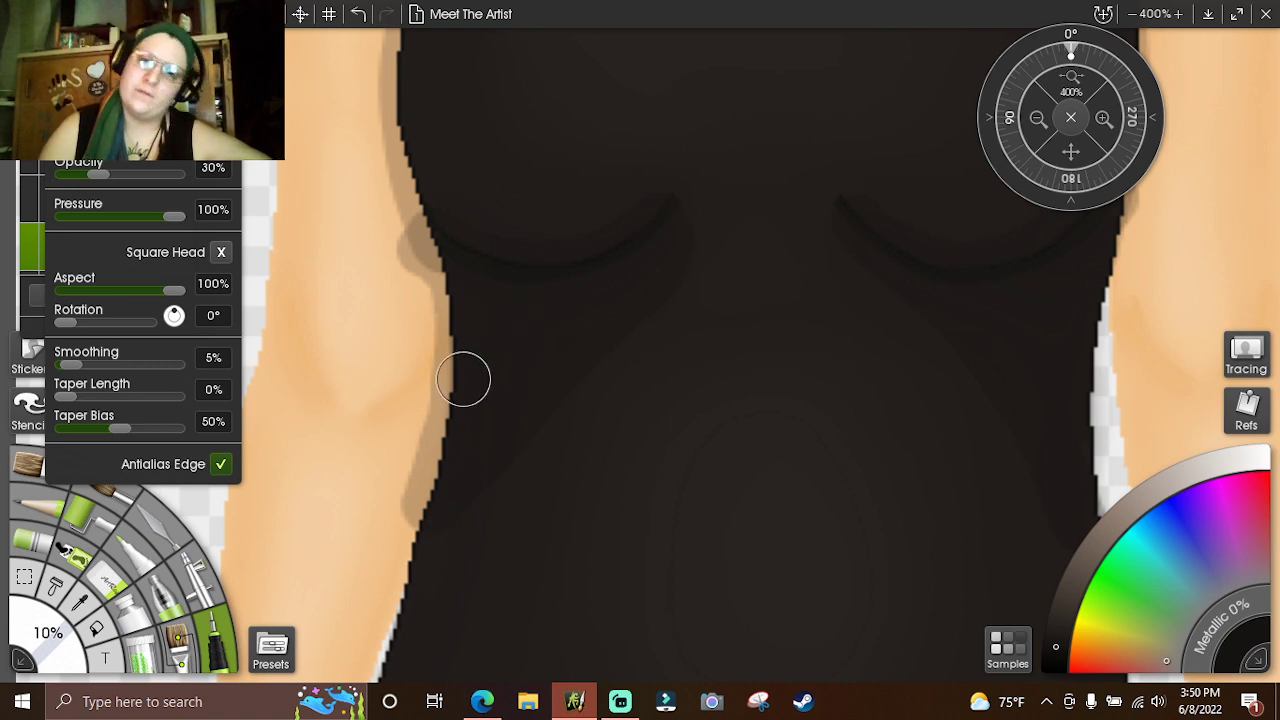
pyautogui.hotkey('ctrl', 'z')
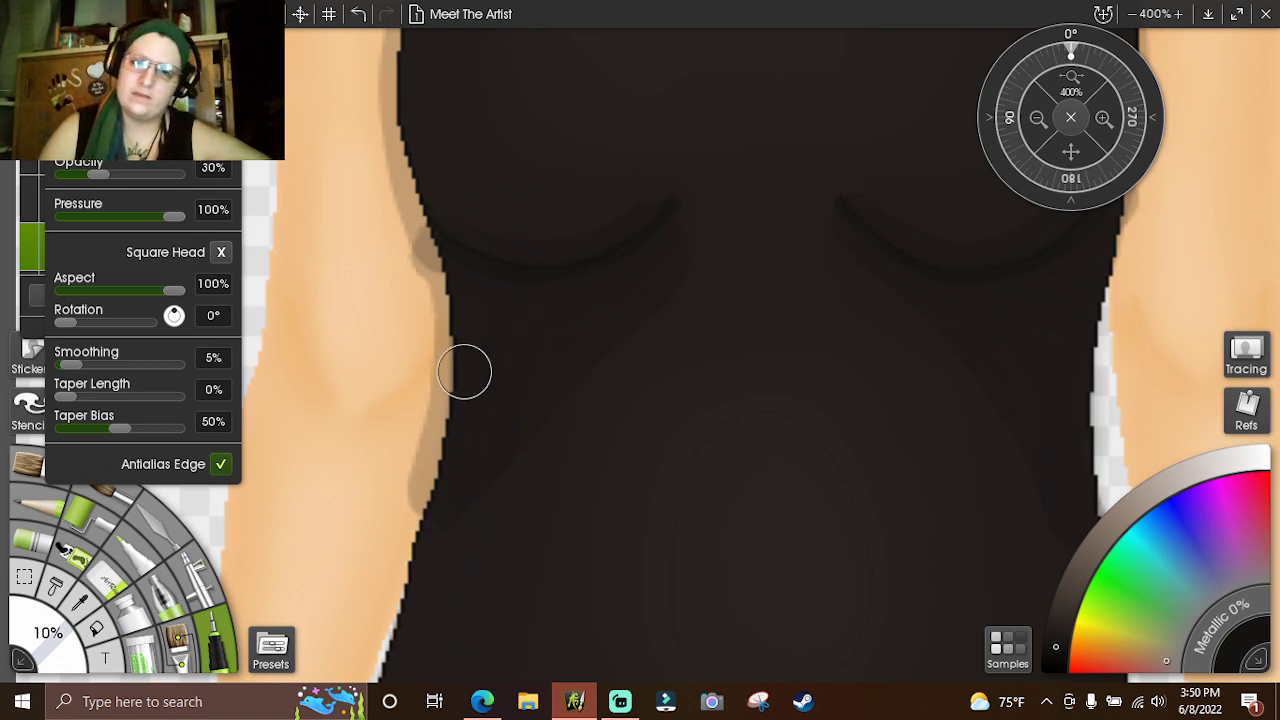
# - Extend the shading along the tank top's sides from the waist down to the hem with the 30% opacity pen
pyautogui.click(1038, 118)
pyautogui.click(1038, 118)
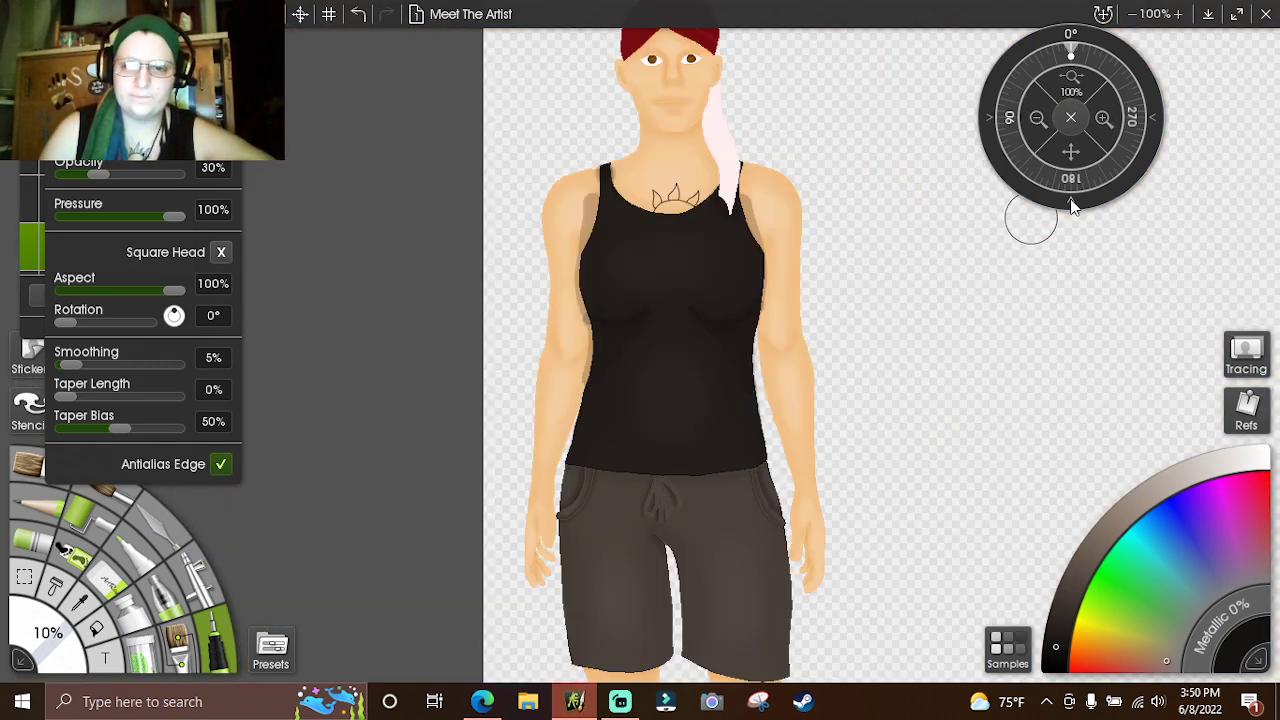
pyautogui.moveTo(1068, 172); pyautogui.dragTo(1075, 95)
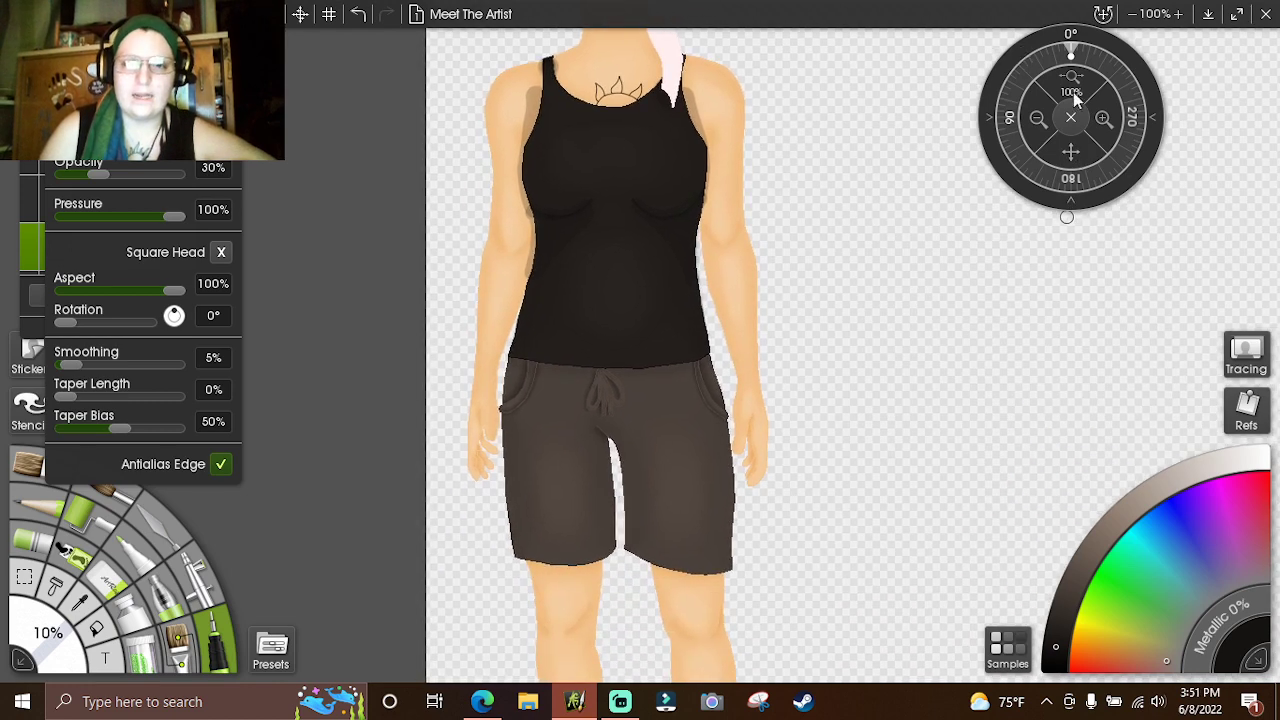
pyautogui.click(1098, 114)
pyautogui.click(1098, 114)
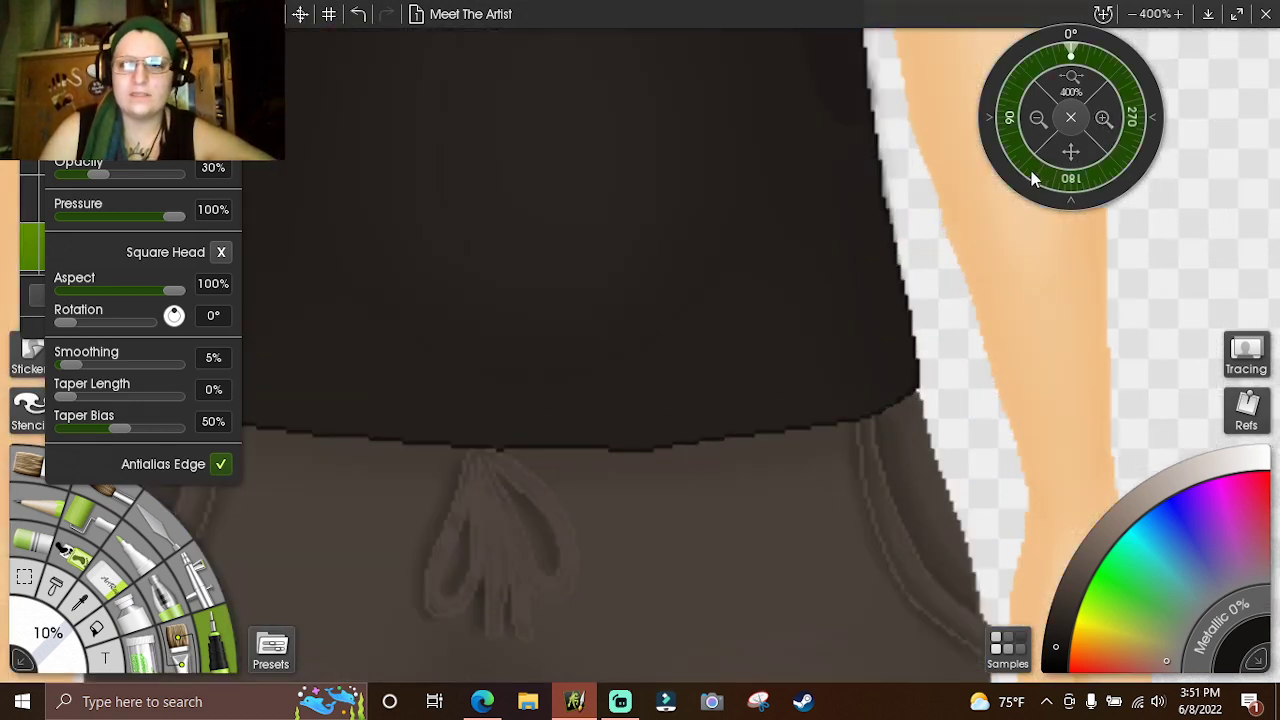
pyautogui.moveTo(1029, 177); pyautogui.dragTo(1000, 385)
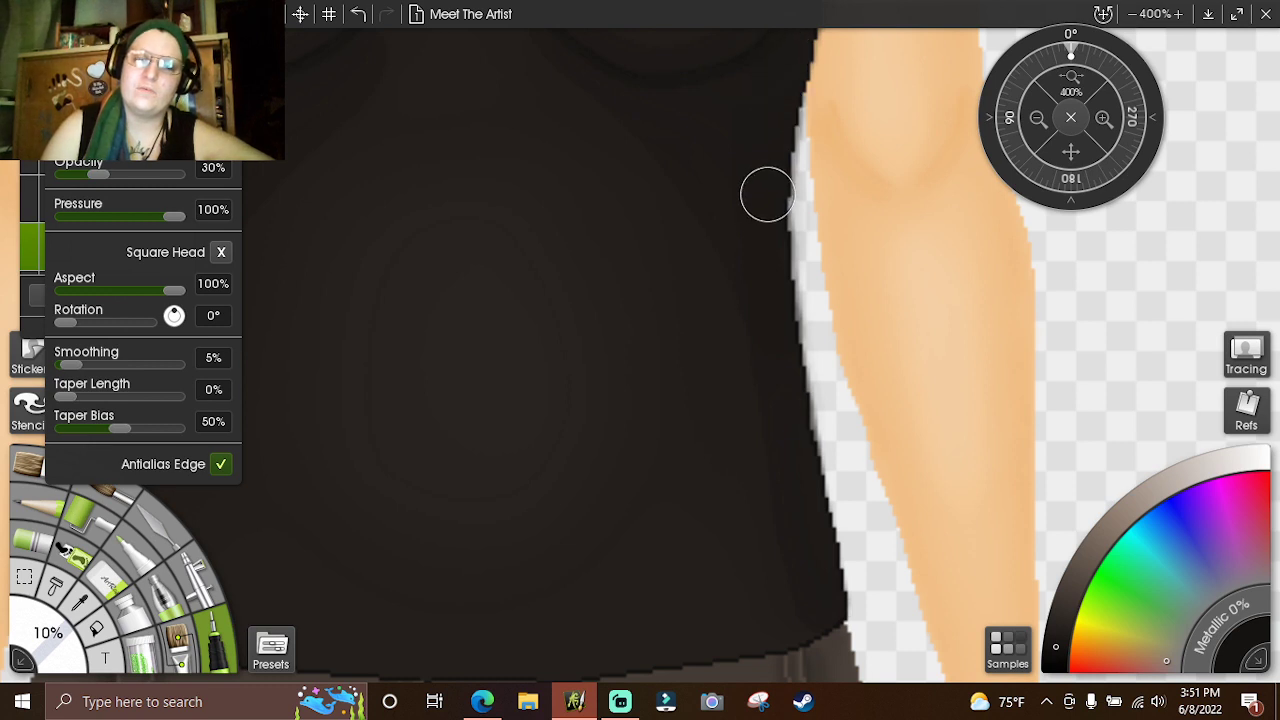
pyautogui.moveTo(1070, 150); pyautogui.dragTo(1278, 135)
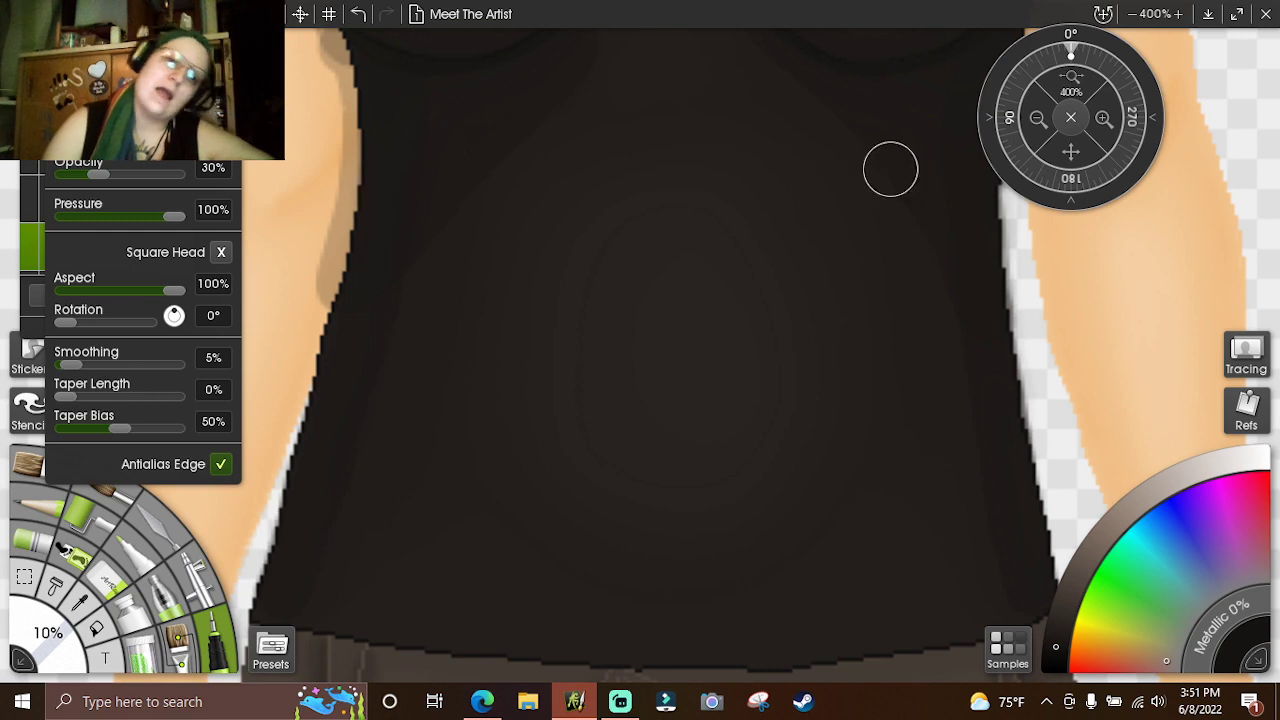
pyautogui.moveTo(1084, 140); pyautogui.dragTo(1015, 678)
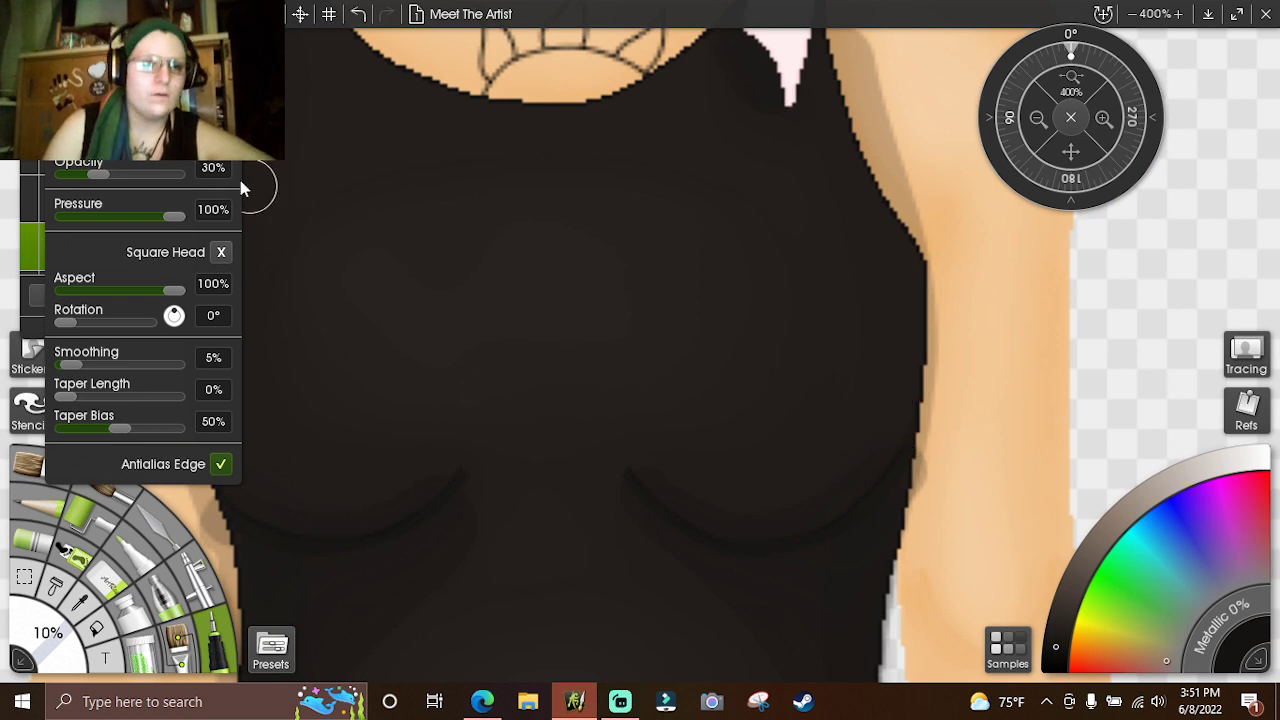
# - Set the pen size to 5%, pick a lighter shade, and paint highlight patches on the tank top's chest and belly
pyautogui.click(55, 665)
pyautogui.write('5')
pyautogui.press('Return')
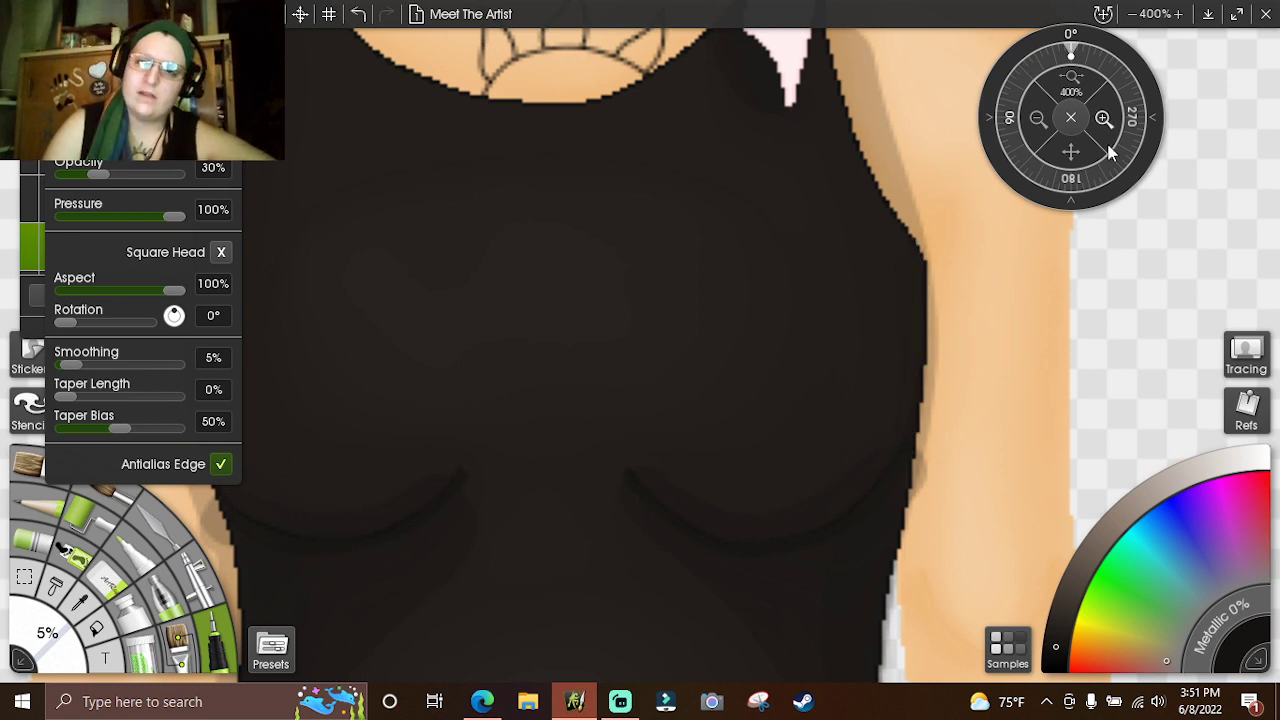
pyautogui.click(1066, 155)
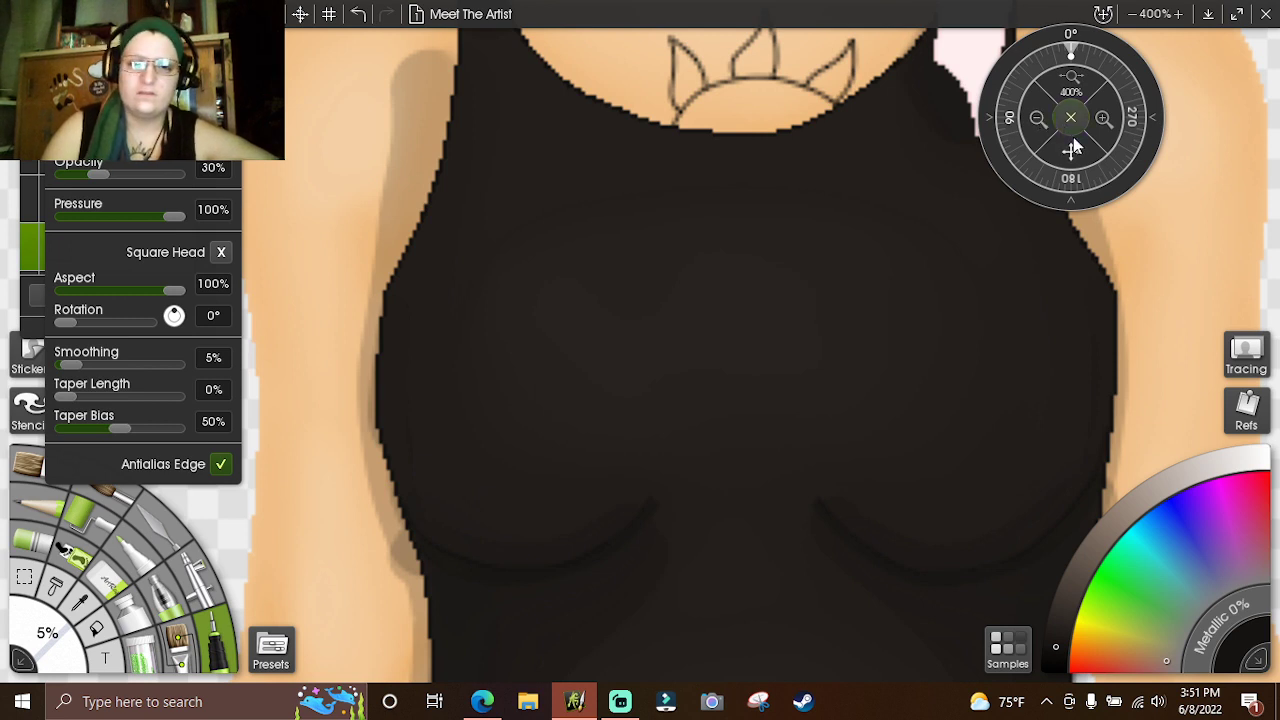
pyautogui.moveTo(1073, 147)
pyautogui.mouseDown()
pyautogui.moveTo(918, 57)
pyautogui.moveTo(937, 23)
pyautogui.moveTo(984, 62)
pyautogui.mouseUp()
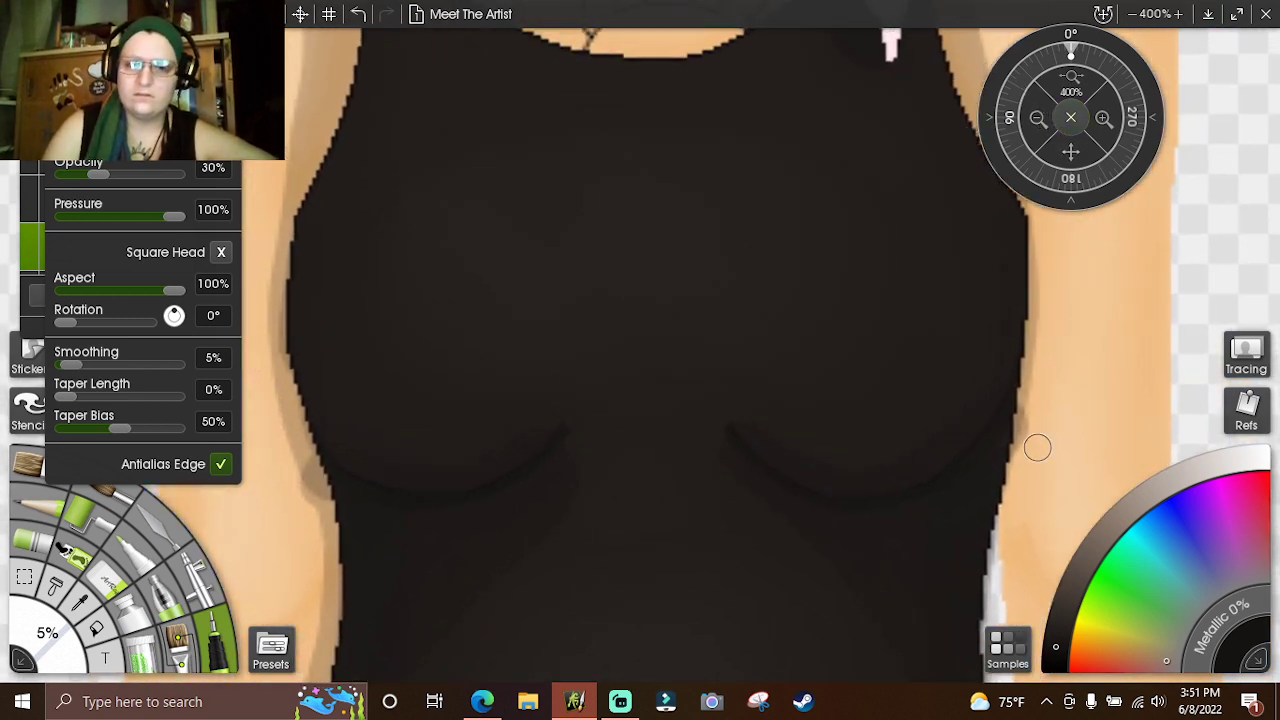
pyautogui.moveTo(1066, 618); pyautogui.dragTo(1066, 612)
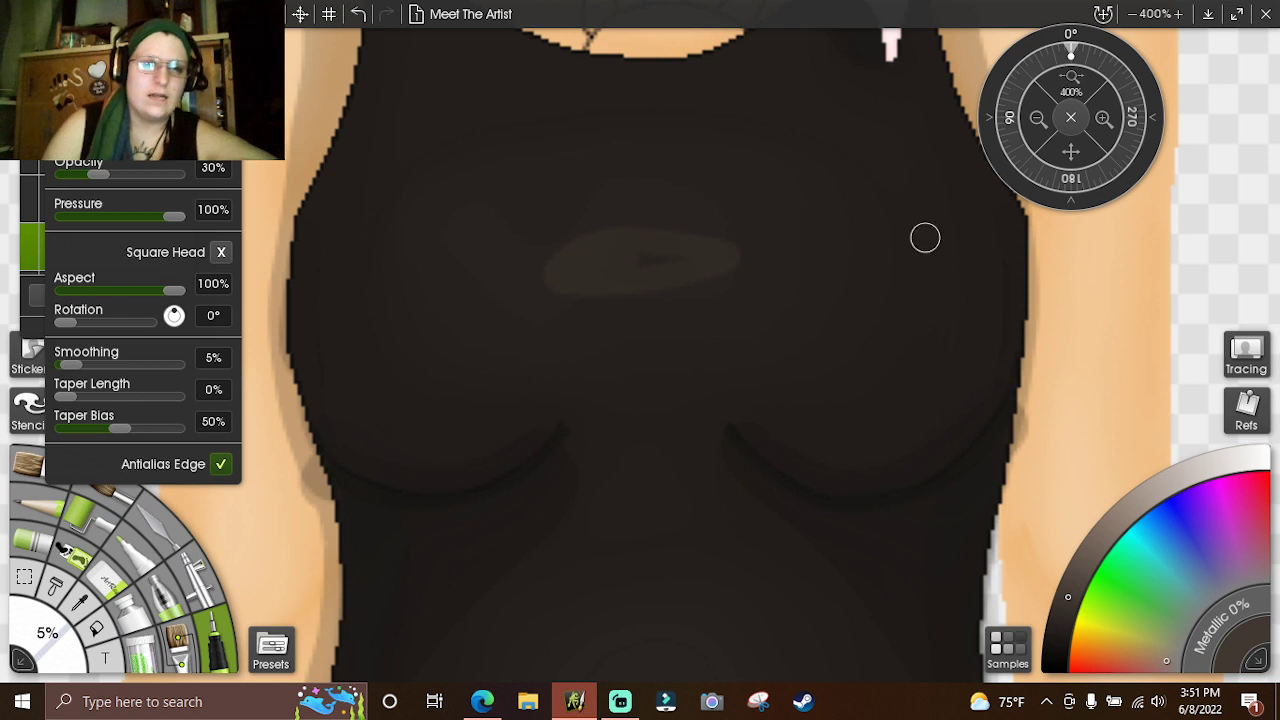
pyautogui.moveTo(1082, 162); pyautogui.dragTo(1092, 130)
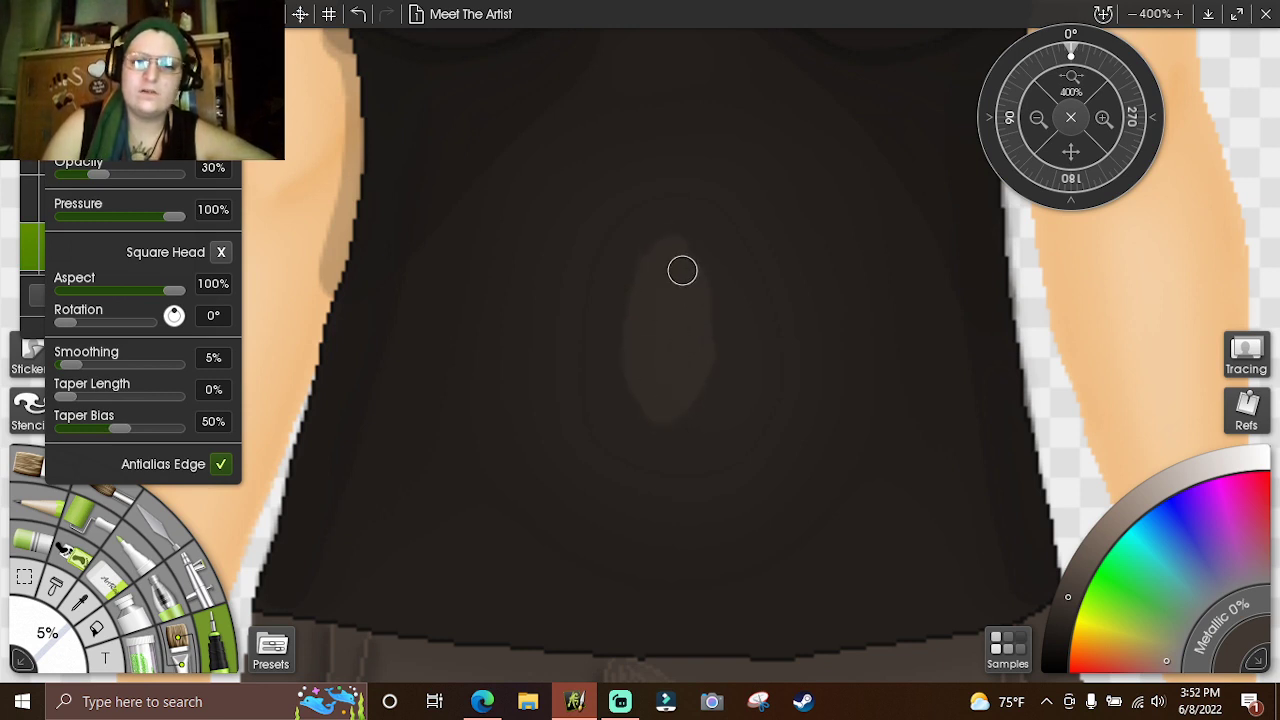
# - Blend the belly highlight with the palette knife at 45% size, undoing the last stroke along the tank top's side
pyautogui.click(160, 525)
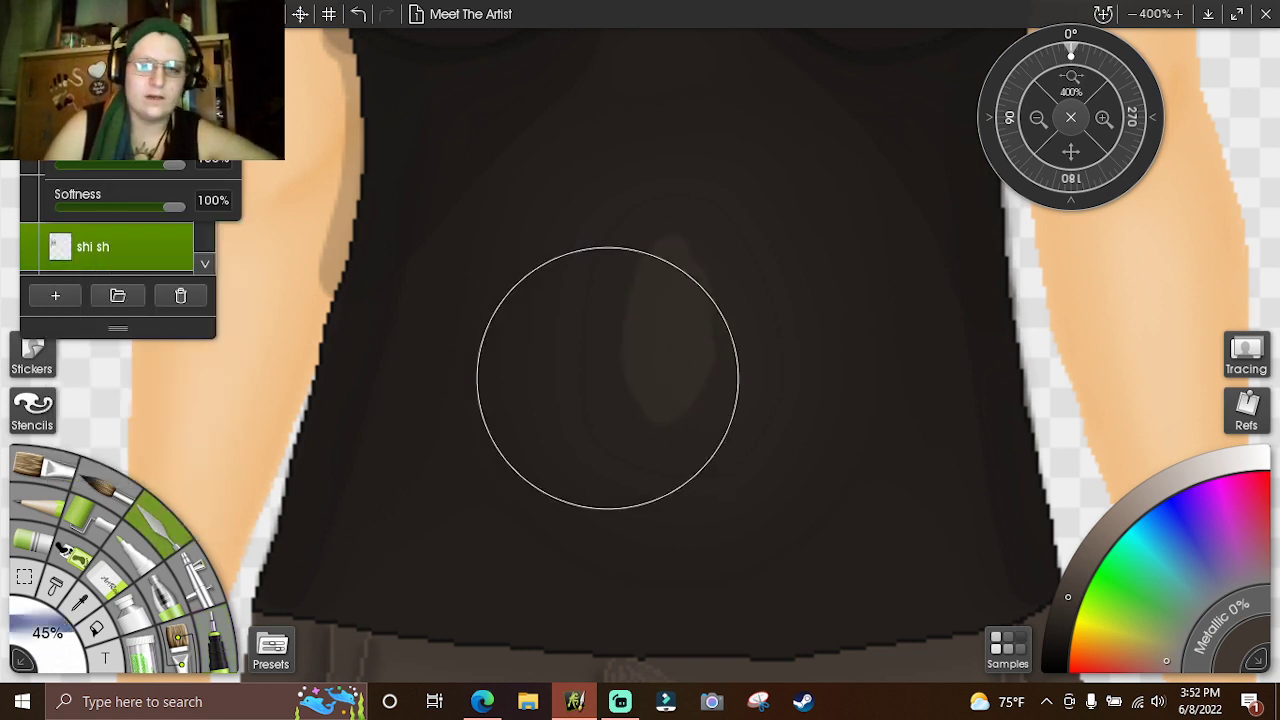
pyautogui.moveTo(667, 287); pyautogui.dragTo(618, 391)
pyautogui.moveTo(679, 233); pyautogui.dragTo(681, 235)
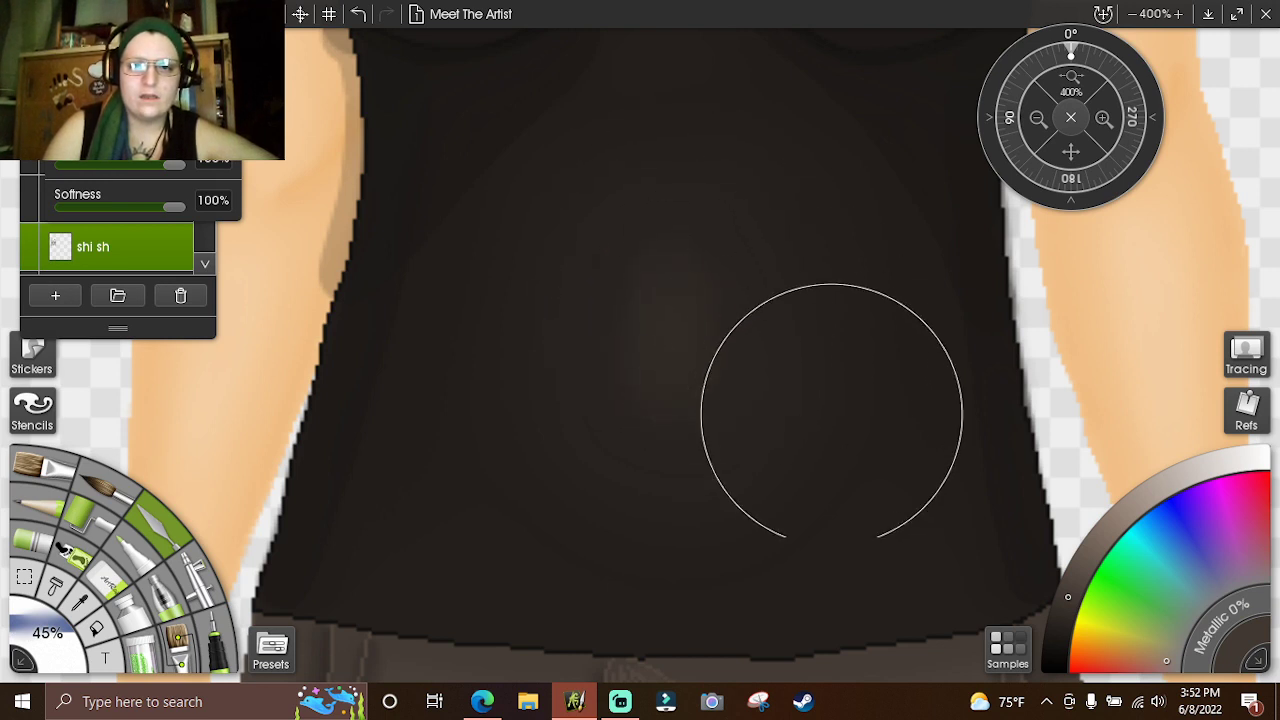
pyautogui.moveTo(719, 287); pyautogui.dragTo(682, 432)
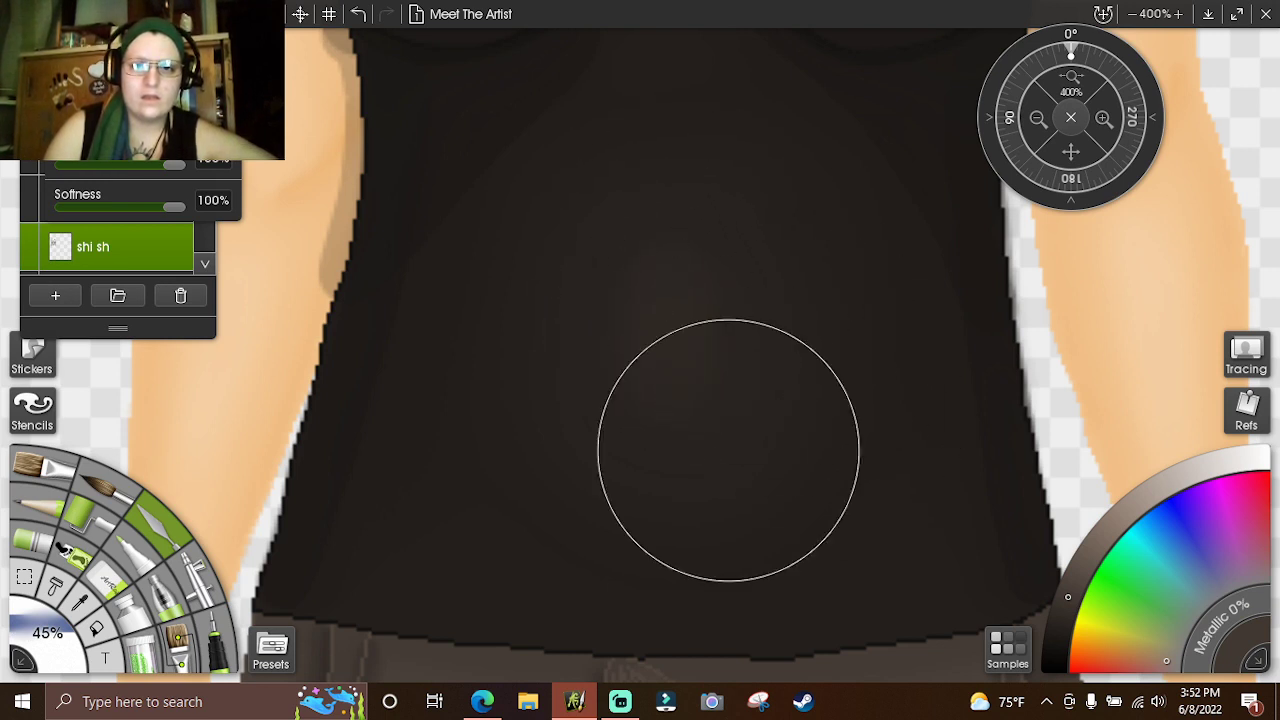
pyautogui.moveTo(955, 495); pyautogui.dragTo(951, 451)
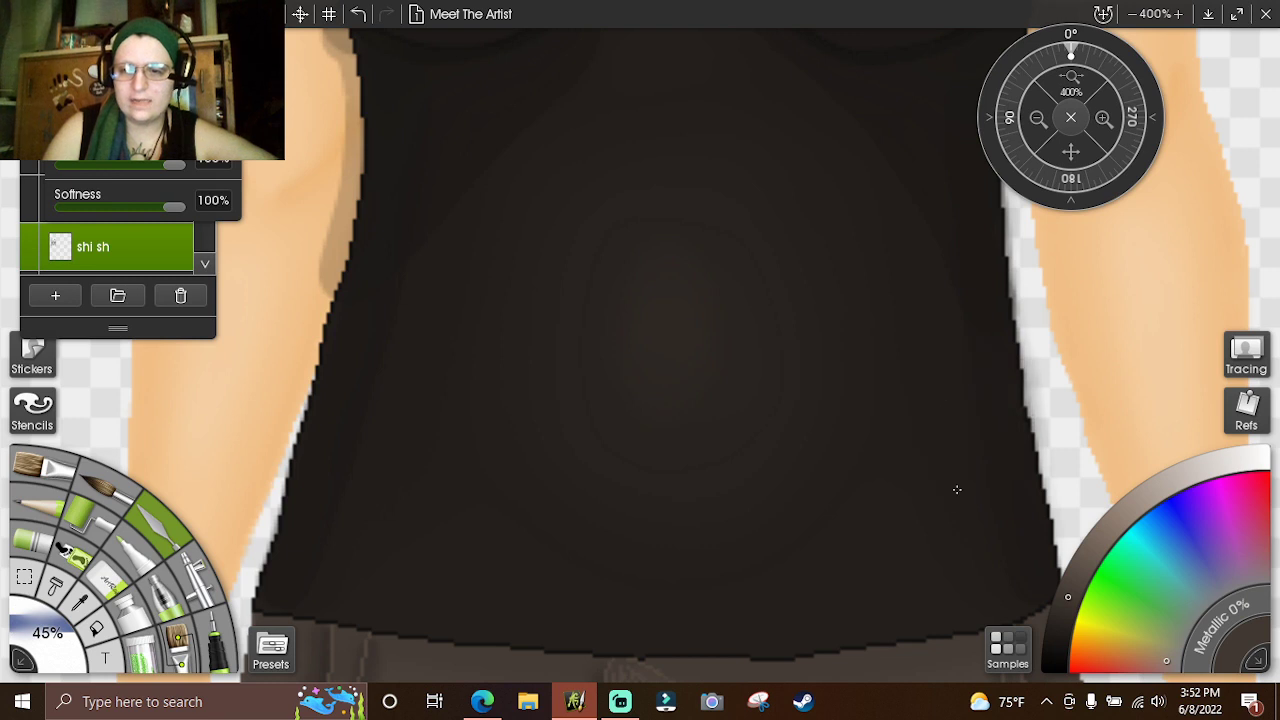
pyautogui.moveTo(951, 368); pyautogui.dragTo(1016, 262)
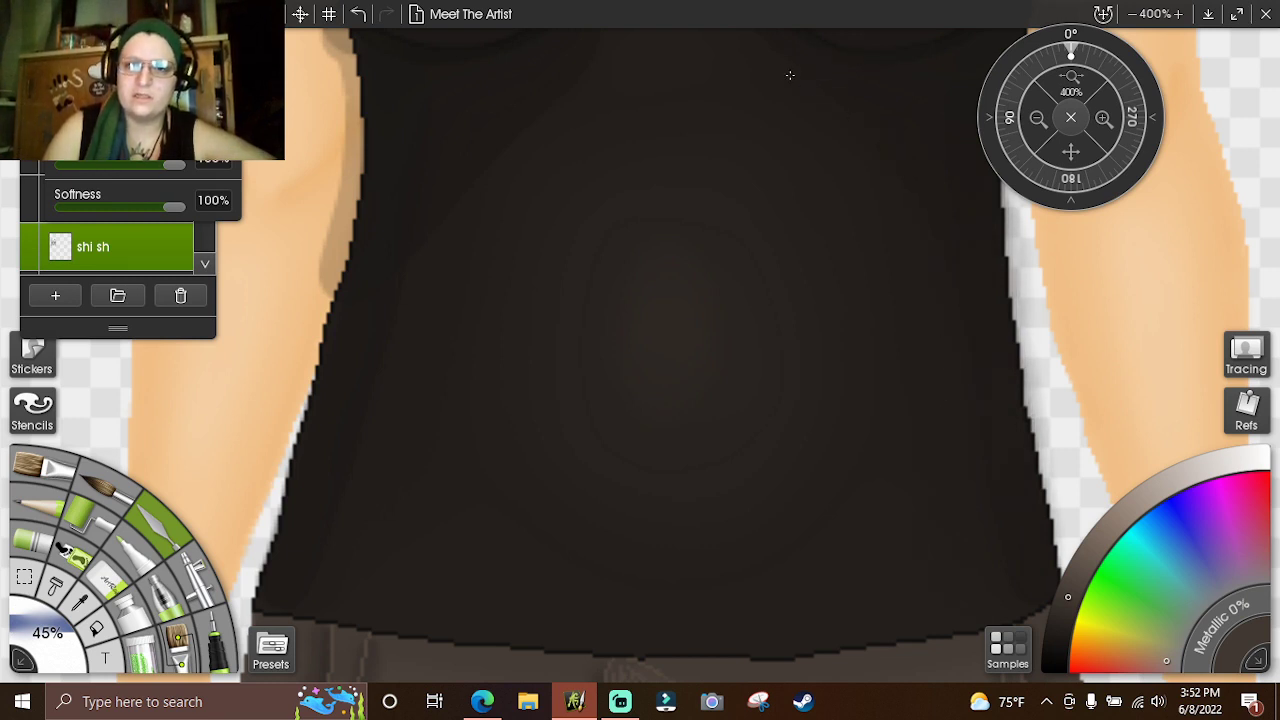
pyautogui.click(358, 14)
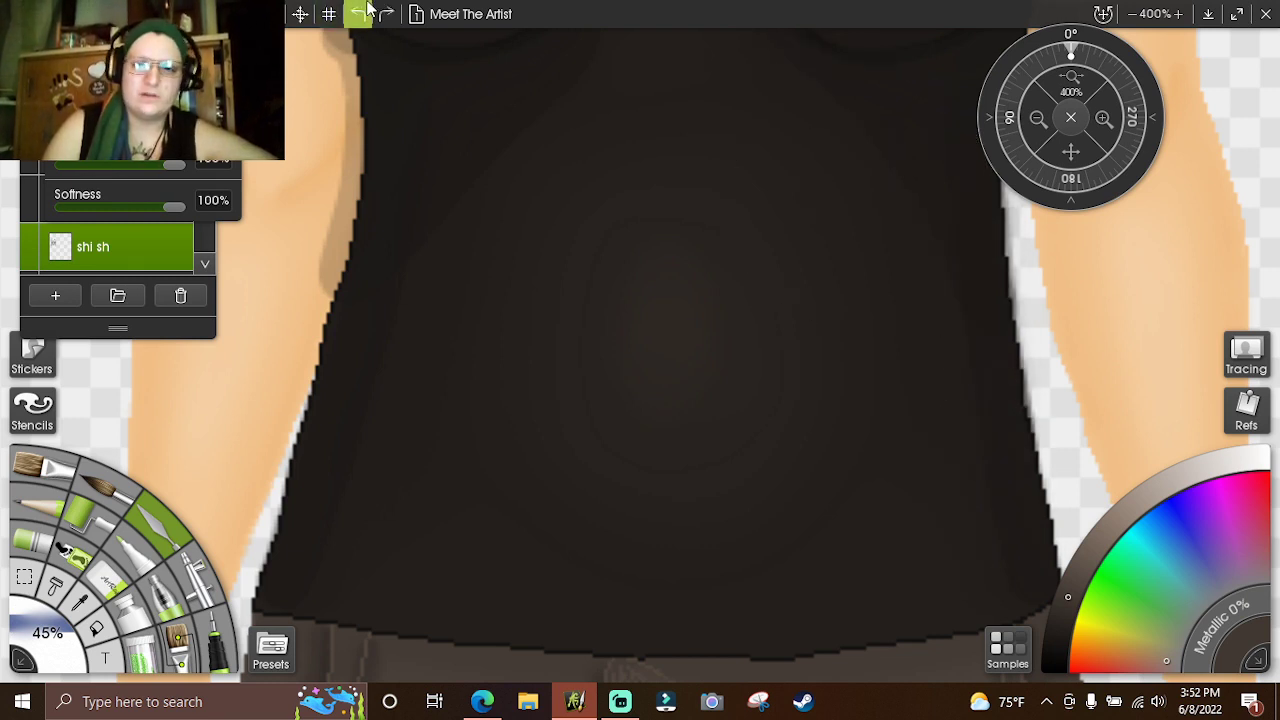
# - Set the palette knife to 20% size and blend the tank top's side shadows and the chest highlight
pyautogui.click(48, 638)
pyautogui.write('20')
pyautogui.press('Return')
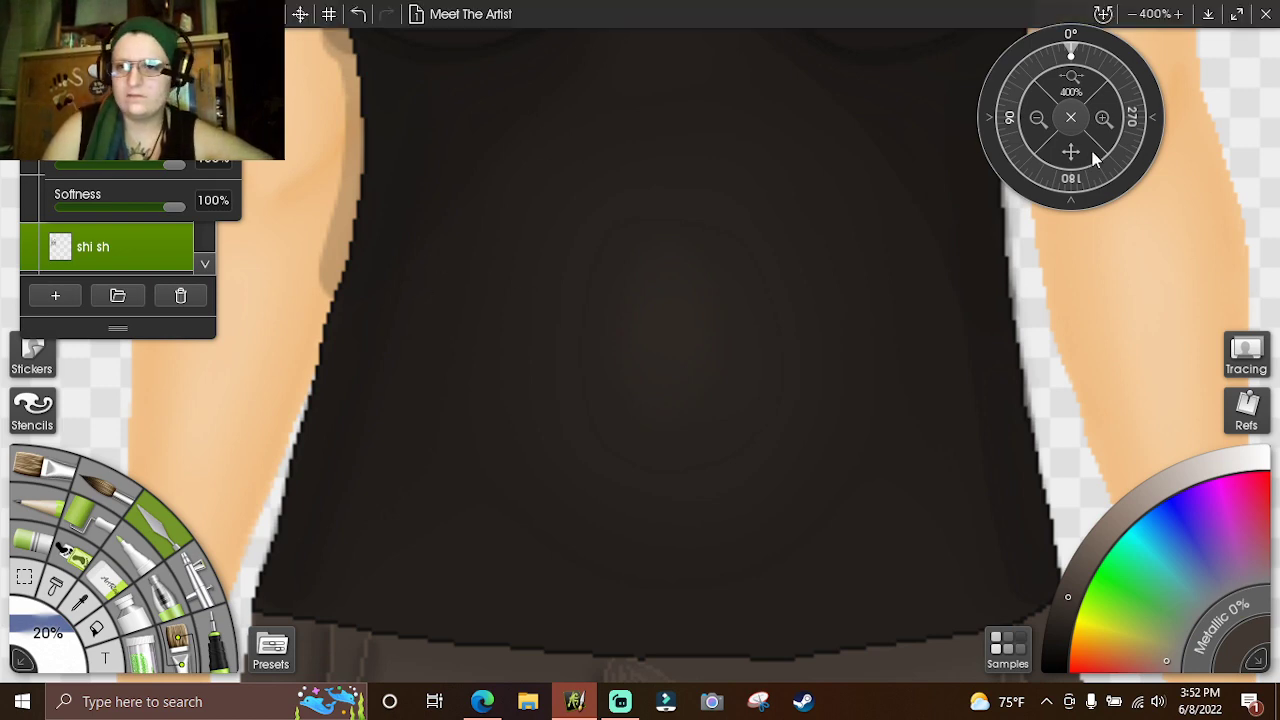
pyautogui.moveTo(1092, 151); pyautogui.dragTo(1210, 39)
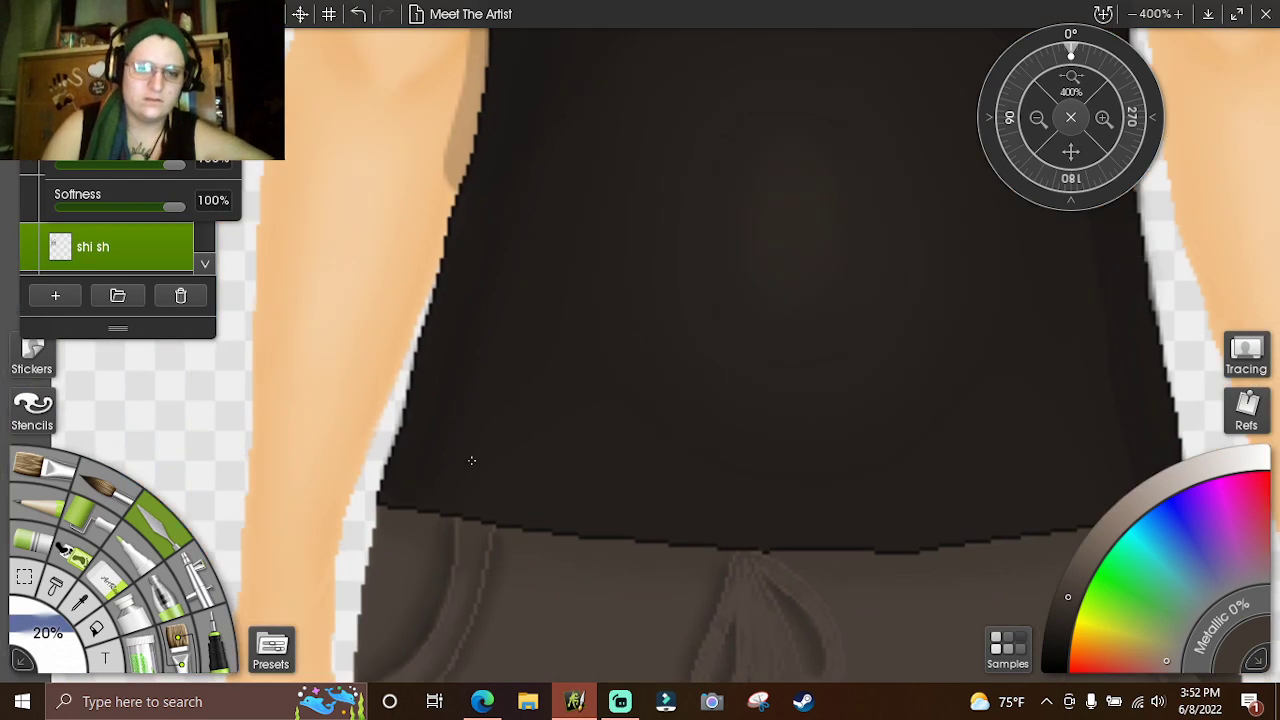
pyautogui.moveTo(1105, 162); pyautogui.dragTo(680, 215)
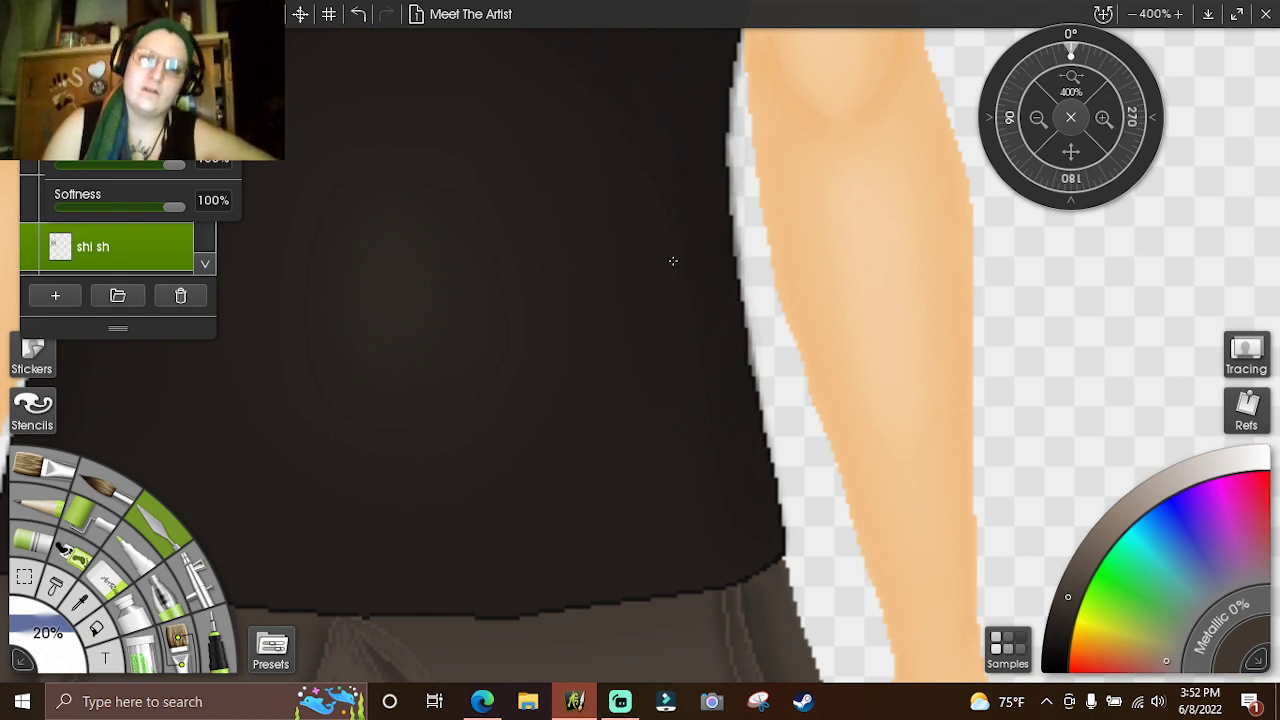
pyautogui.moveTo(1057, 132); pyautogui.dragTo(1140, 495)
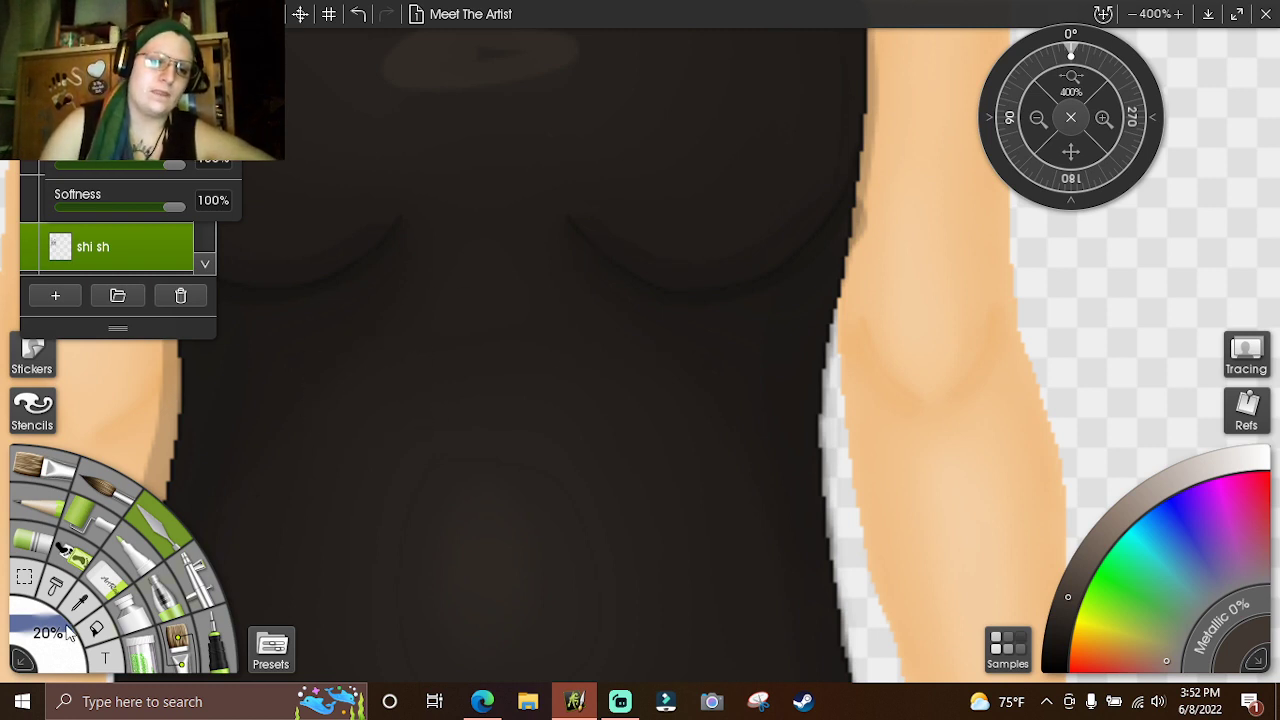
pyautogui.moveTo(1088, 140); pyautogui.dragTo(1114, 414)
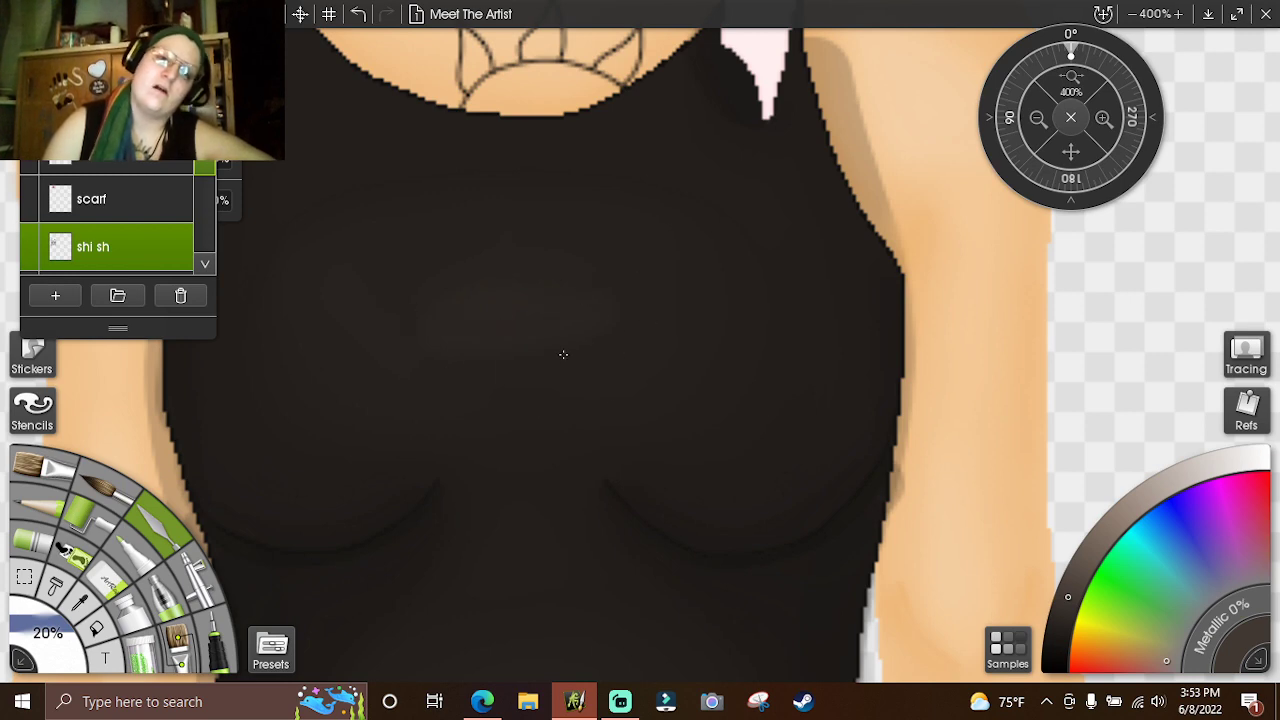
# - Blend the shading on the visible shoulder strap and around the hanging pale pink tip with the 20% palette knife
pyautogui.click(1037, 118)
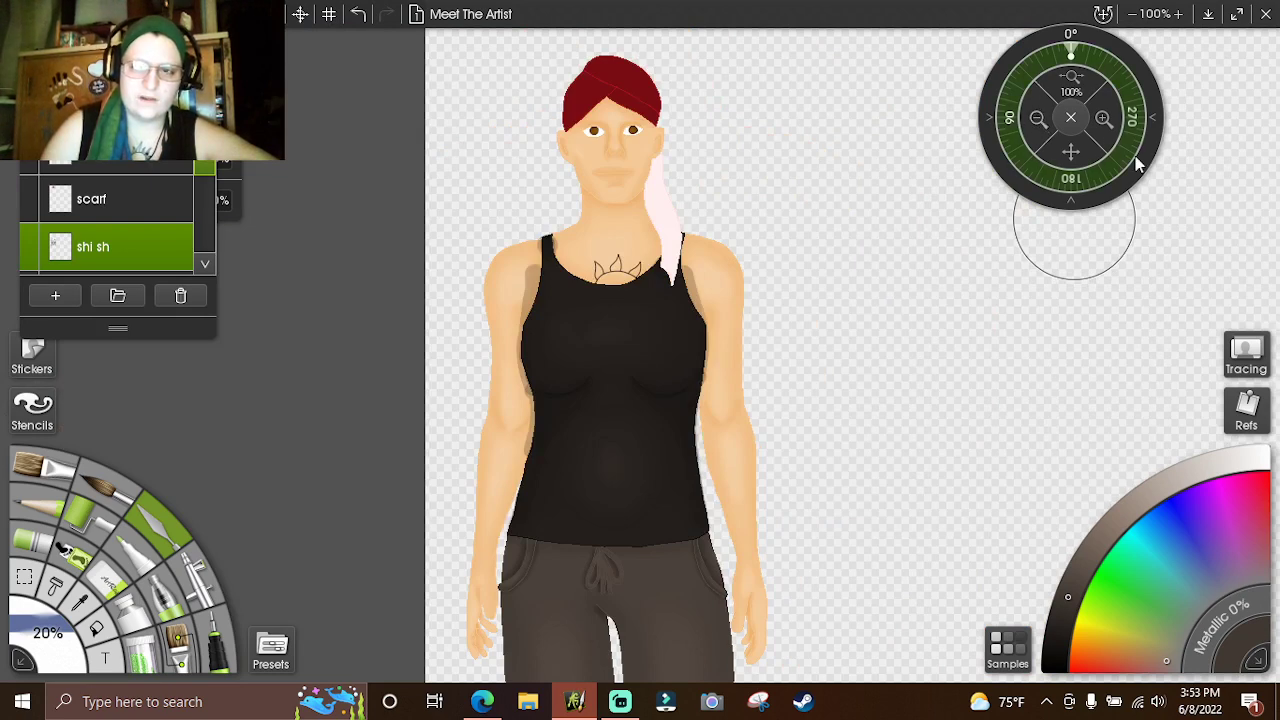
pyautogui.click(1103, 118)
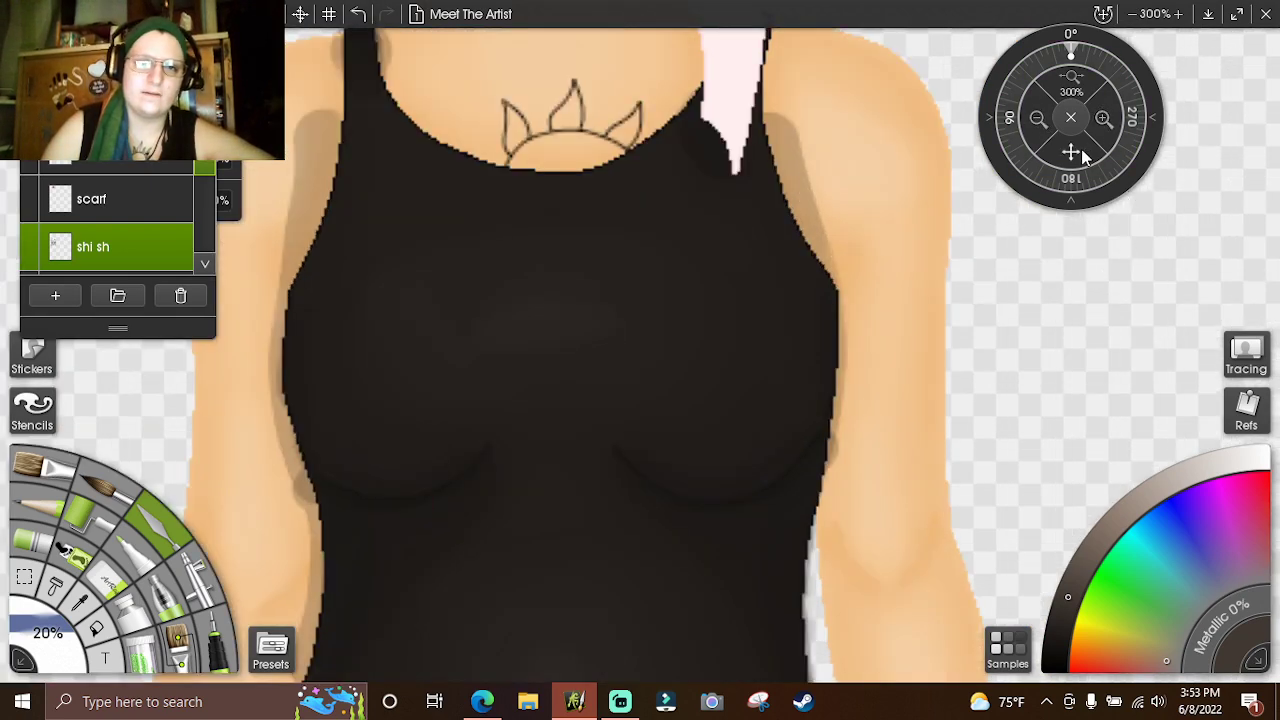
pyautogui.moveTo(1075, 150); pyautogui.dragTo(1097, 20)
pyautogui.moveTo(1138, 237); pyautogui.dragTo(1243, 510)
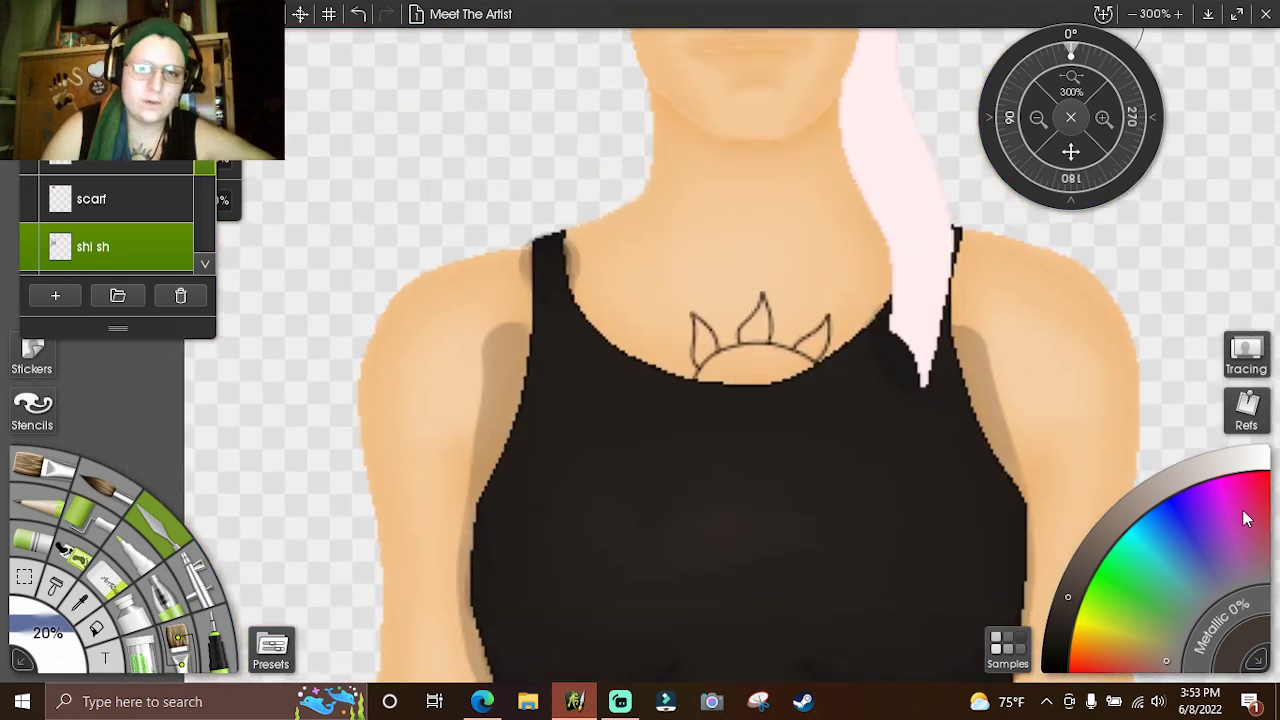
pyautogui.moveTo(556, 291); pyautogui.dragTo(552, 270)
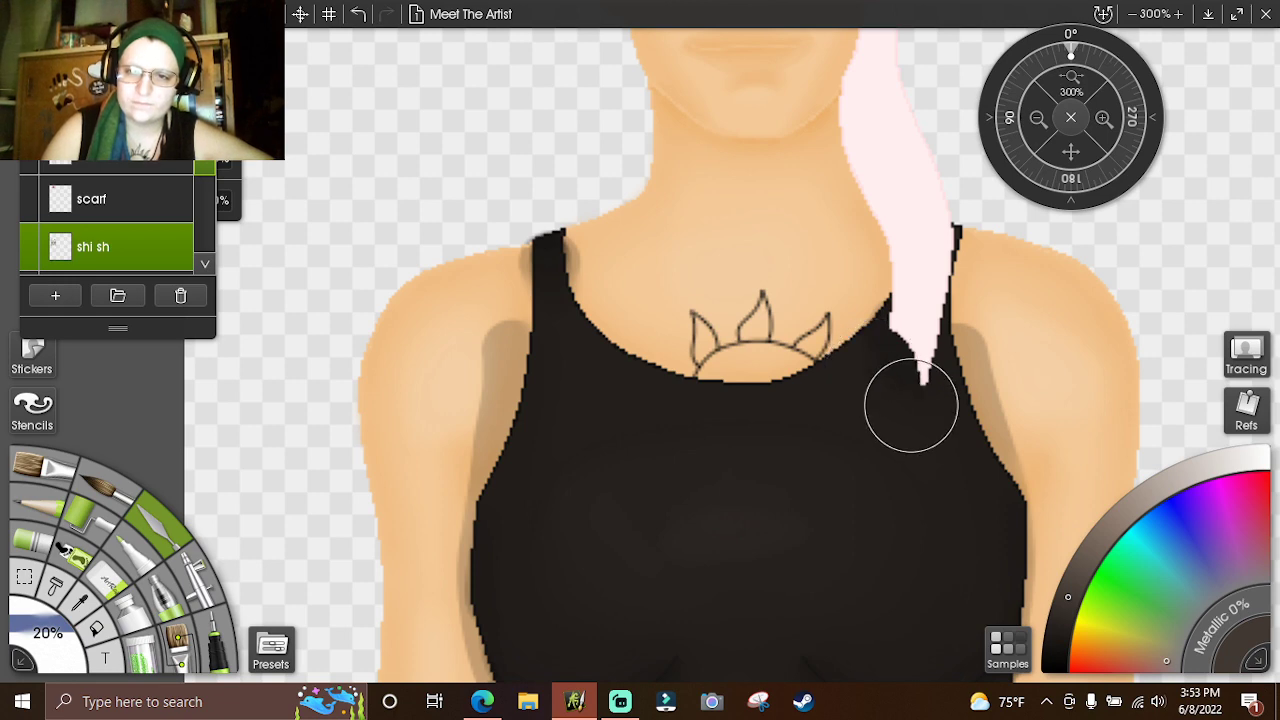
# - Set the palette knife to 5% size and blend the shadow beneath the bust curve opposite the pale pink tip
pyautogui.scroll(-3, 1079, 200)
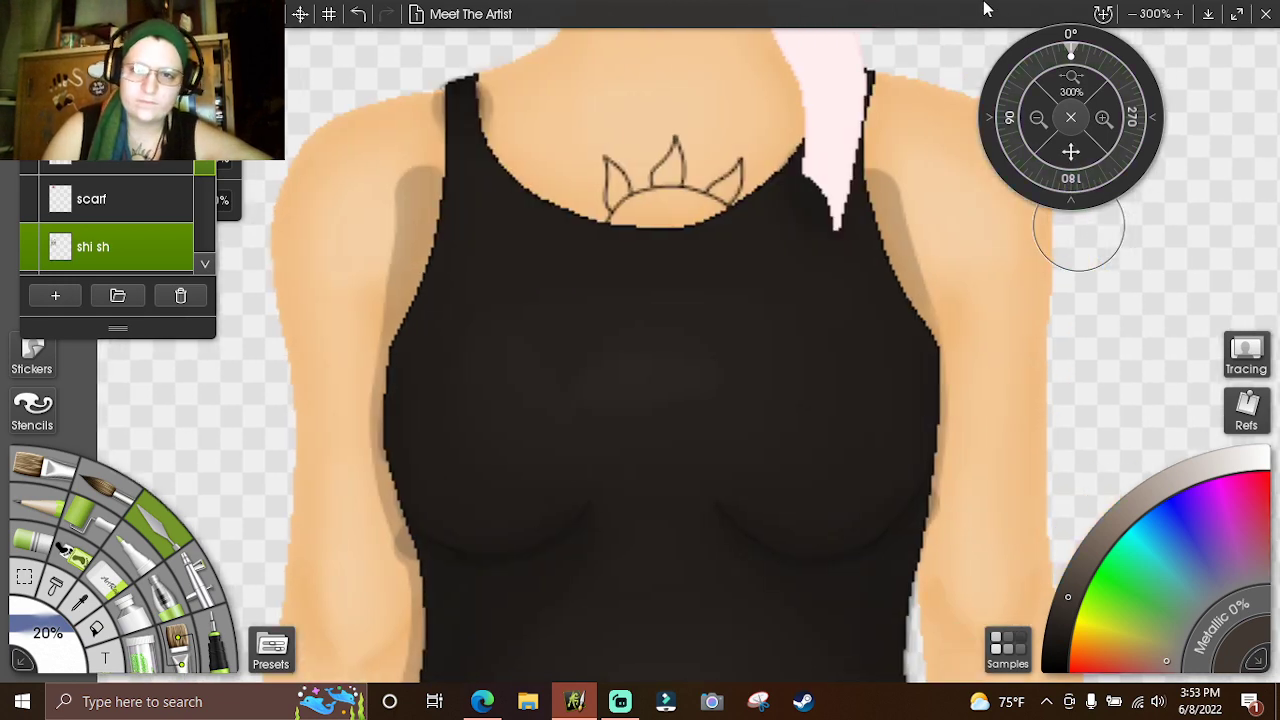
pyautogui.scroll(-3, 1073, 144)
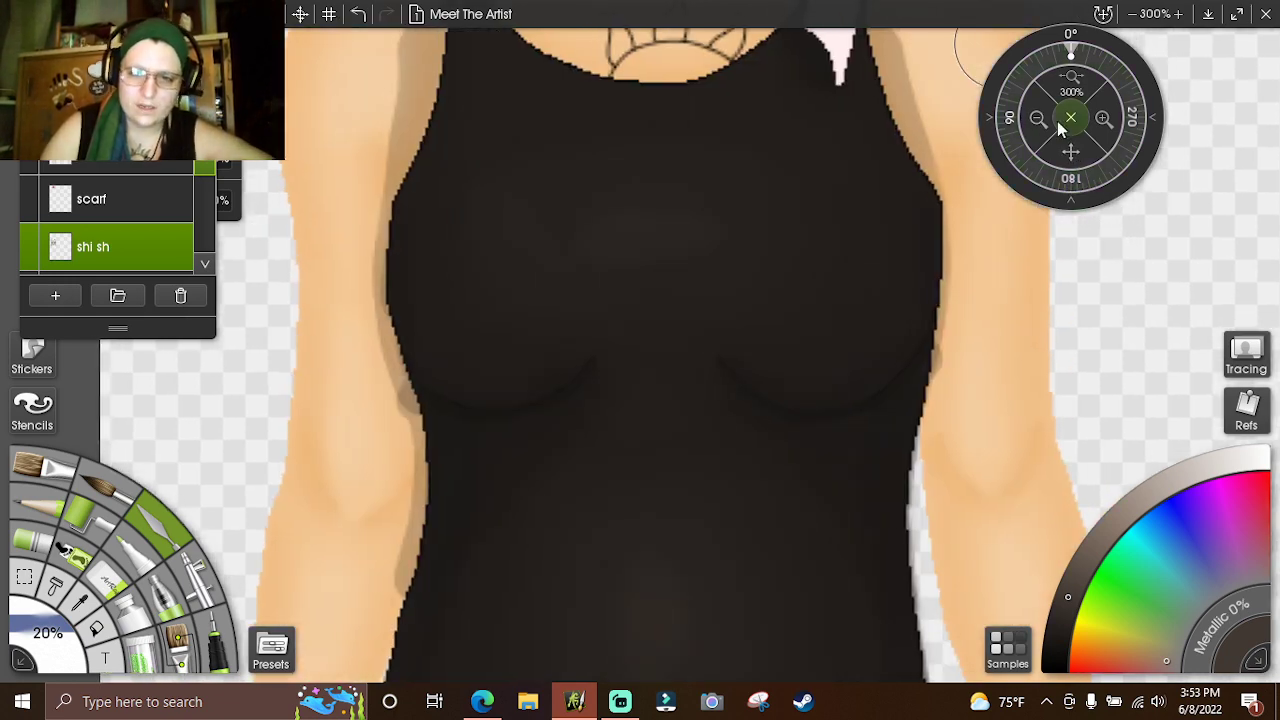
pyautogui.scroll(-3, 1062, 145)
pyautogui.click(48, 634)
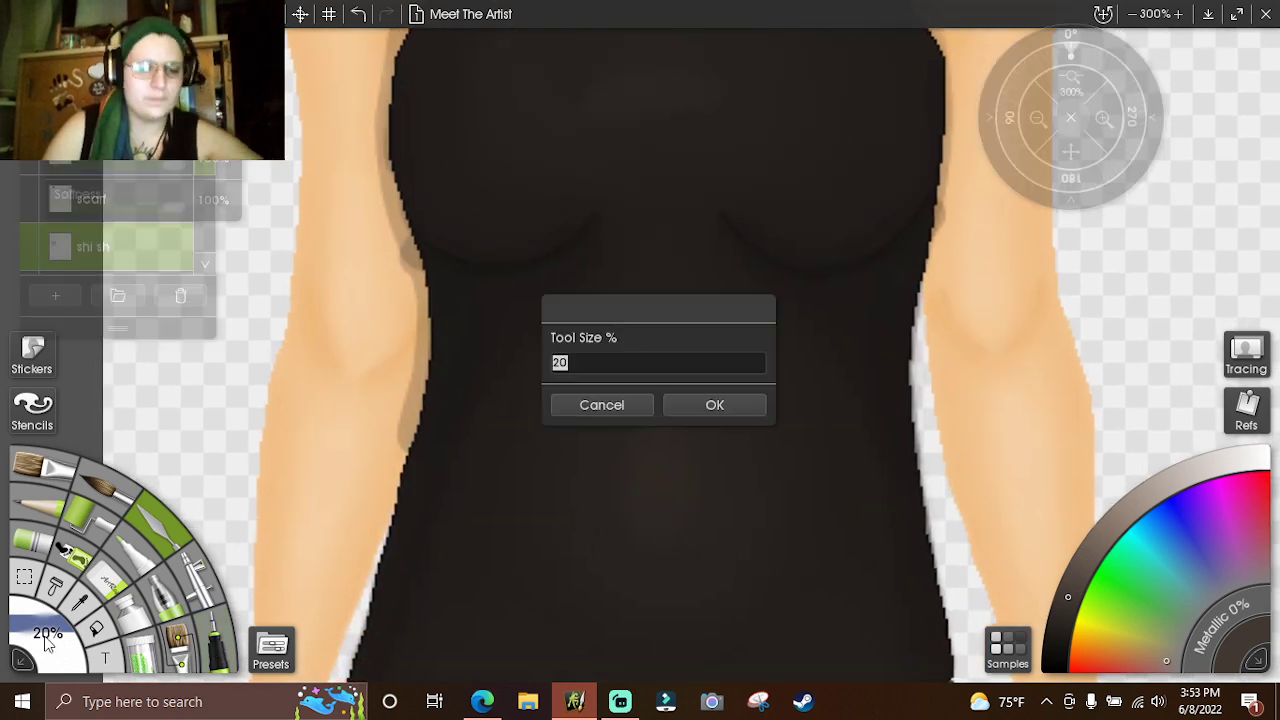
pyautogui.write('45')
pyautogui.press('Return')
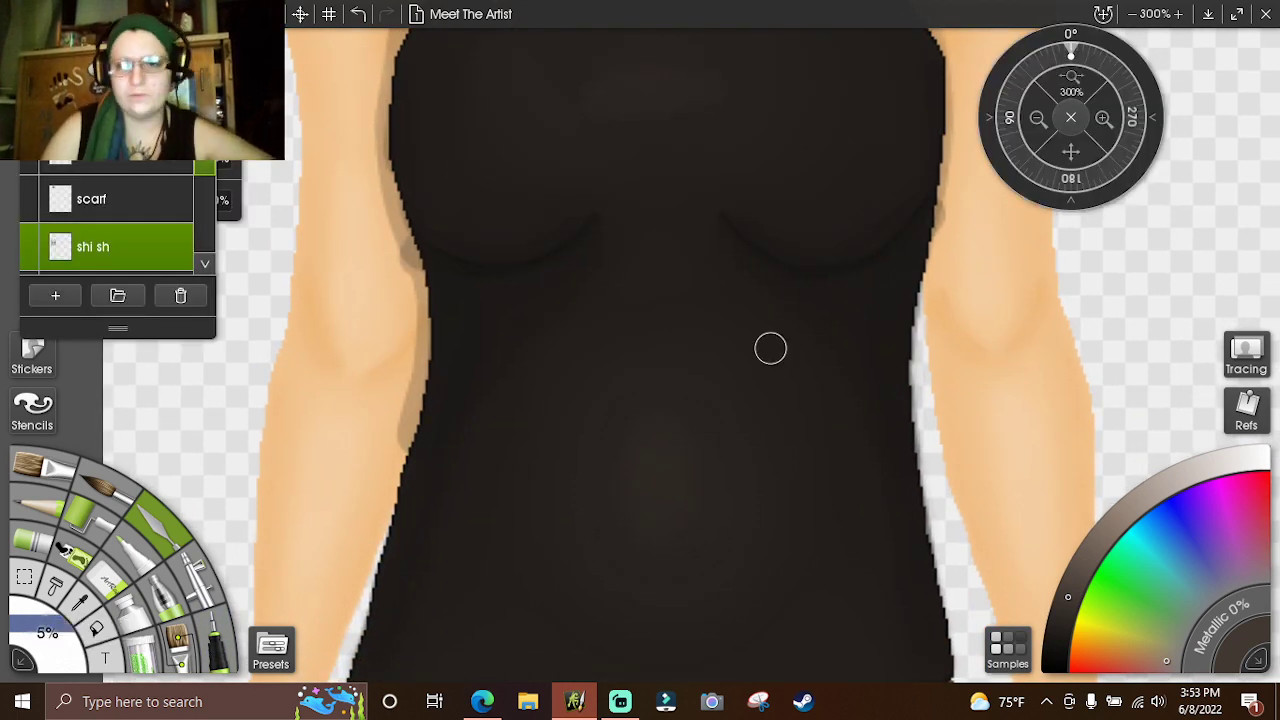
pyautogui.click(1105, 125)
pyautogui.click(1104, 121)
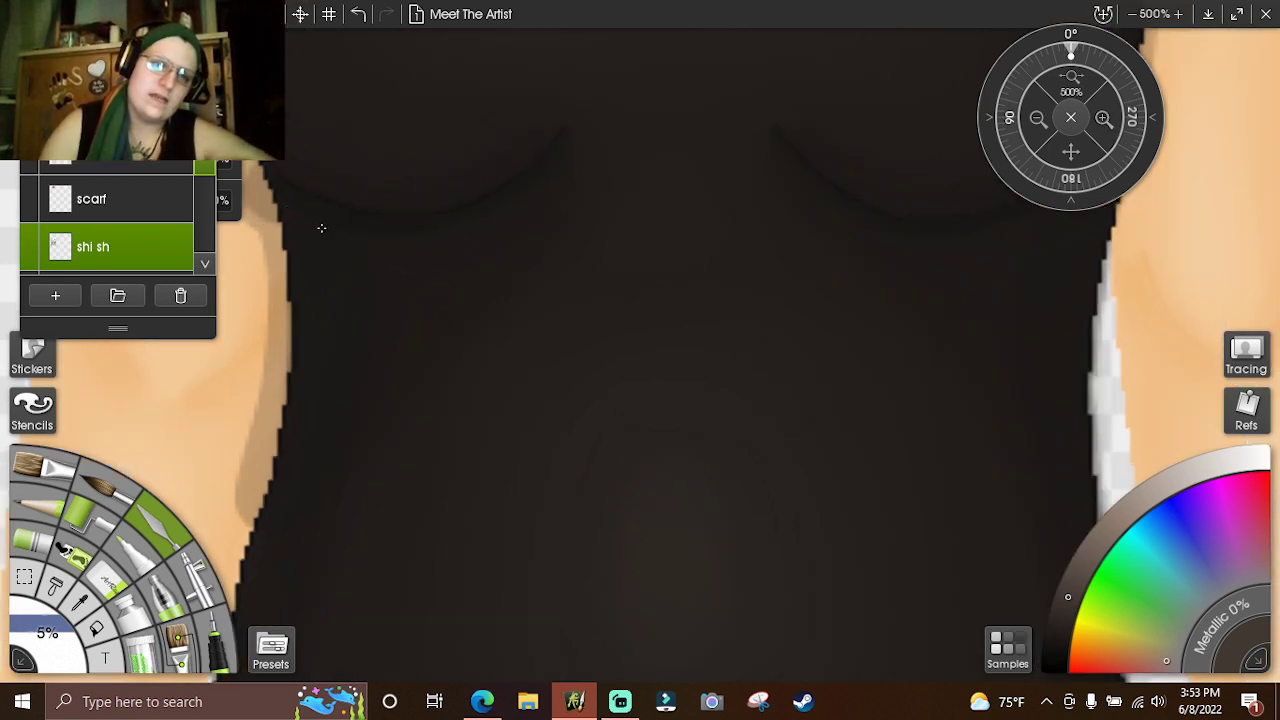
# - Blend the shadows beneath both bust curves with the palette knife, raising its size to 7% and 9%
pyautogui.click(38, 632)
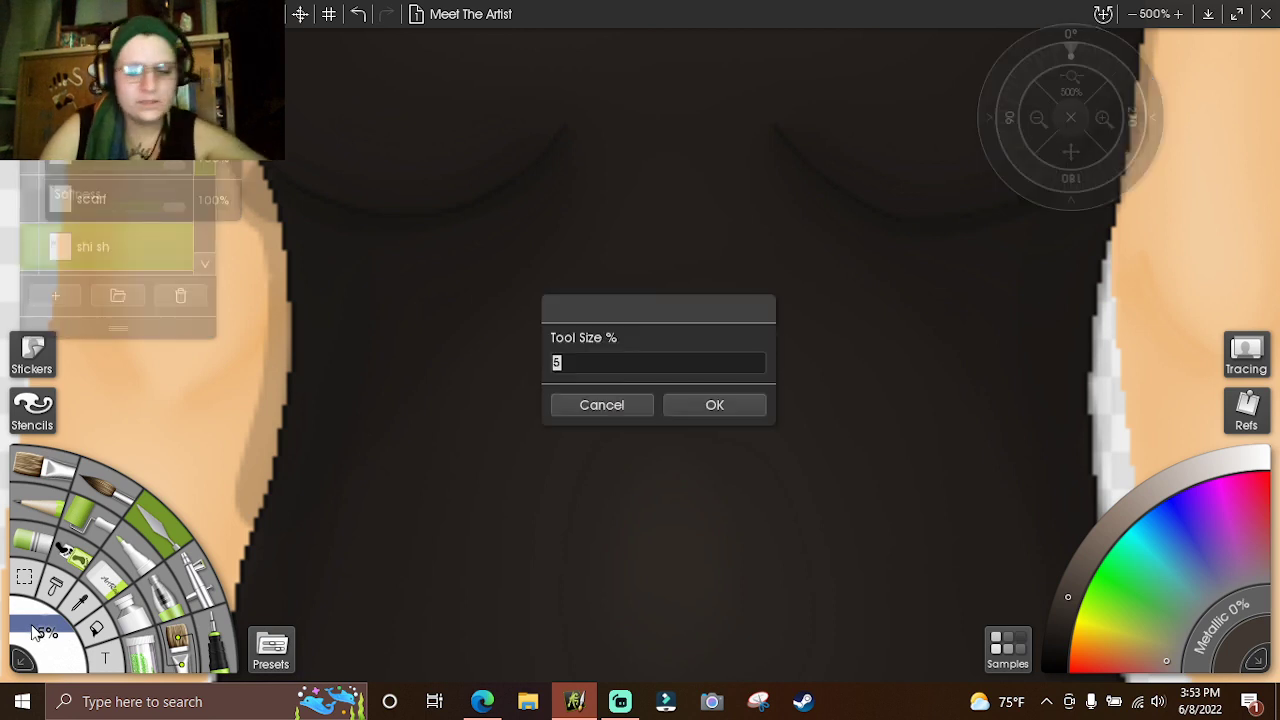
pyautogui.write('7')
pyautogui.press('Return')
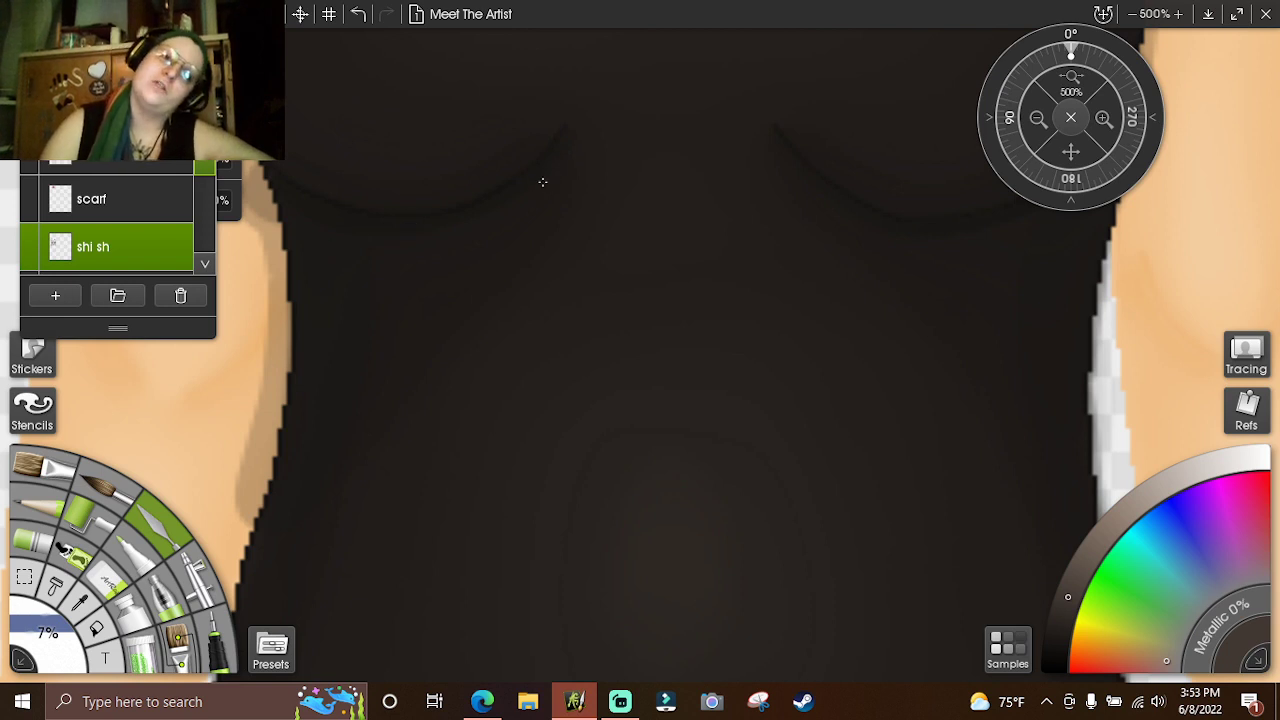
pyautogui.click(42, 632)
pyautogui.press('Return')
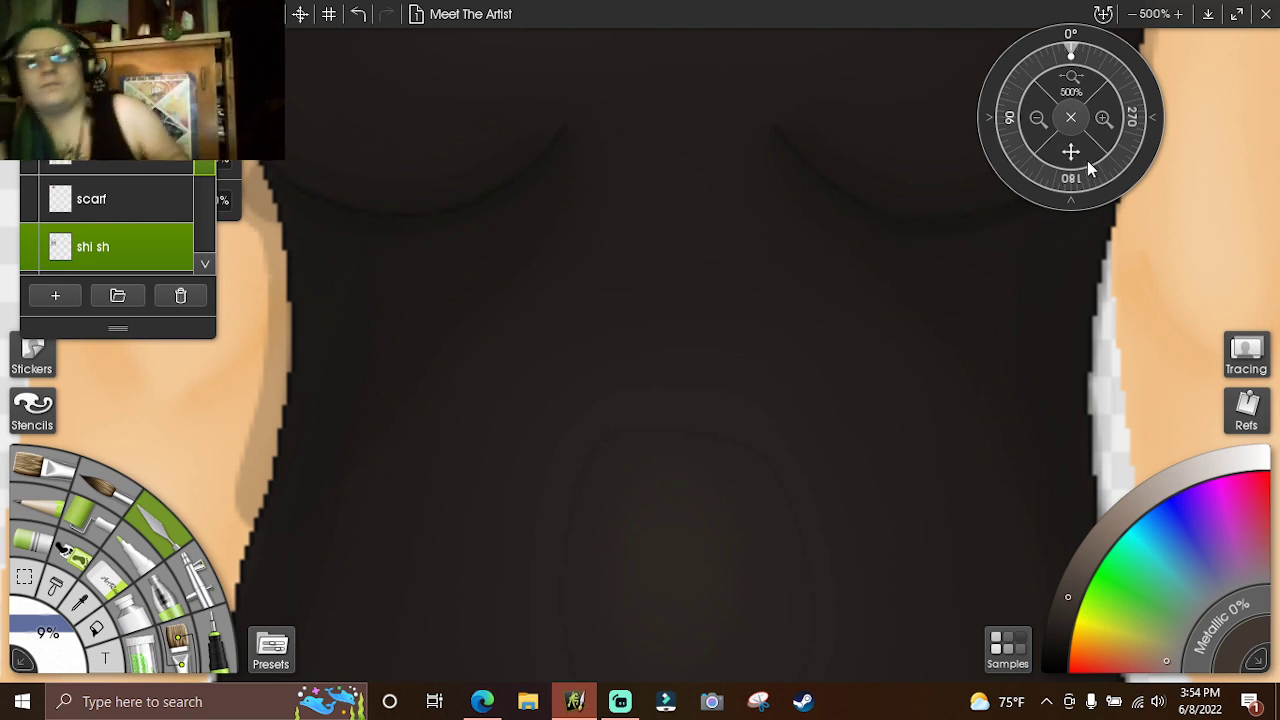
pyautogui.moveTo(1080, 152); pyautogui.dragTo(937, 156)
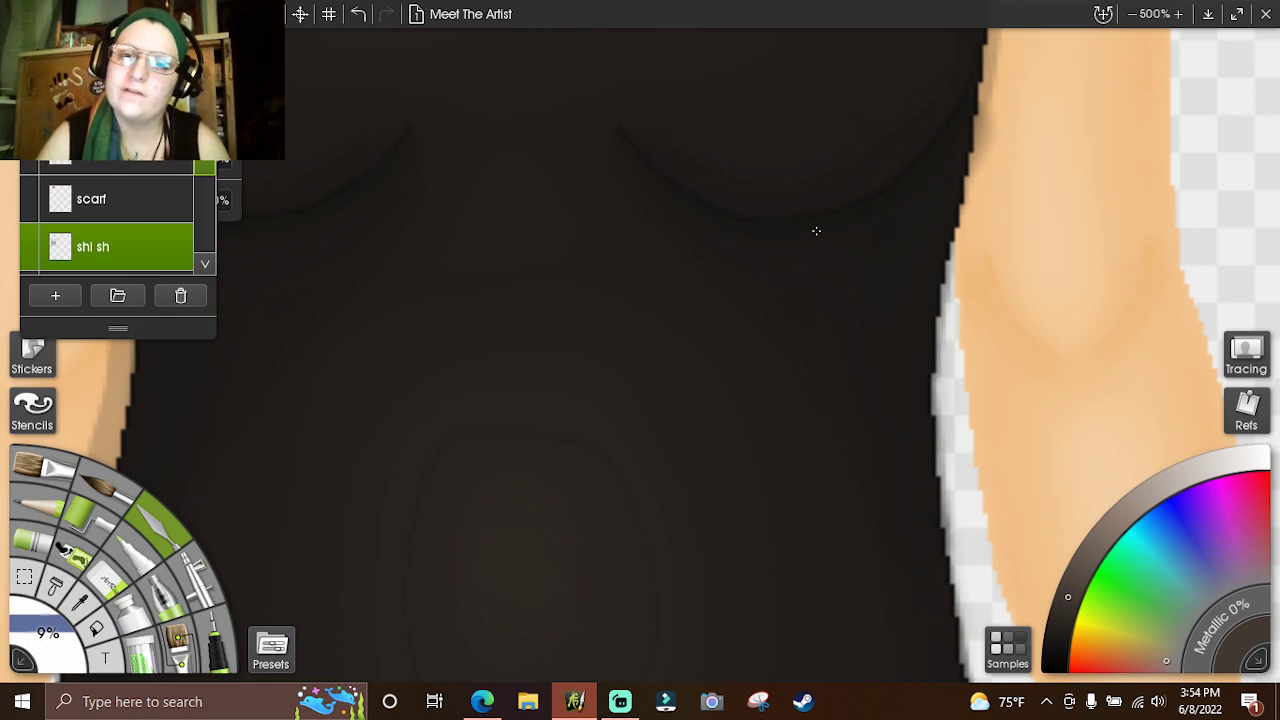
# - Set the palette knife to 12% size and blend the shadow under the bust curve on the scarf side
pyautogui.click(46, 634)
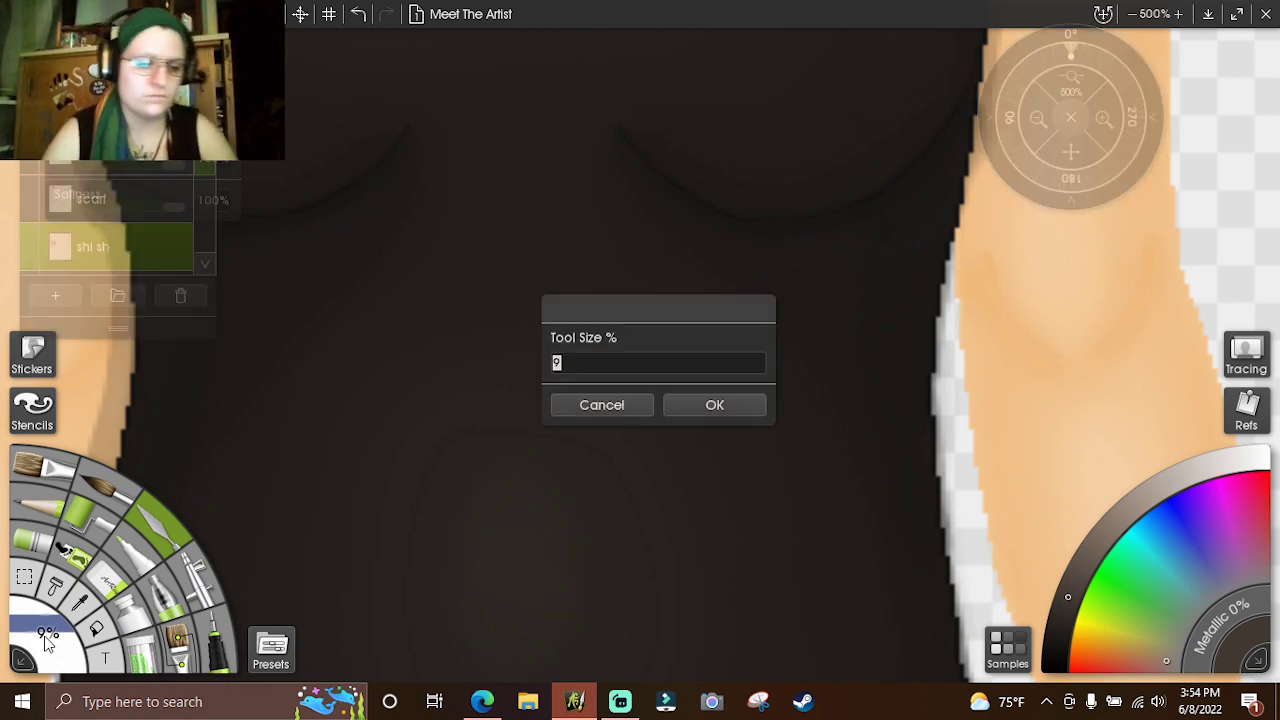
pyautogui.write('12')
pyautogui.press('Return')
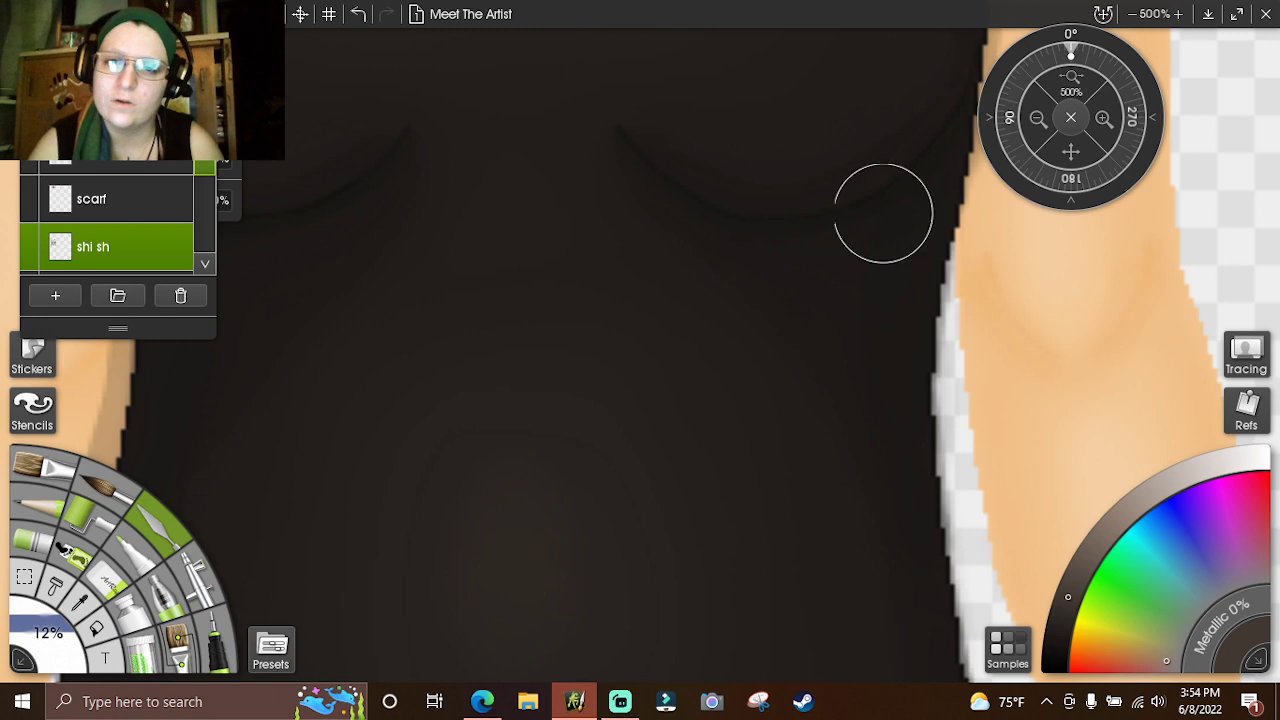
# - Set the palette knife to 30% size and soften the overall shading and belly highlight of the tank top
pyautogui.click(1037, 118)
pyautogui.click(1037, 118)
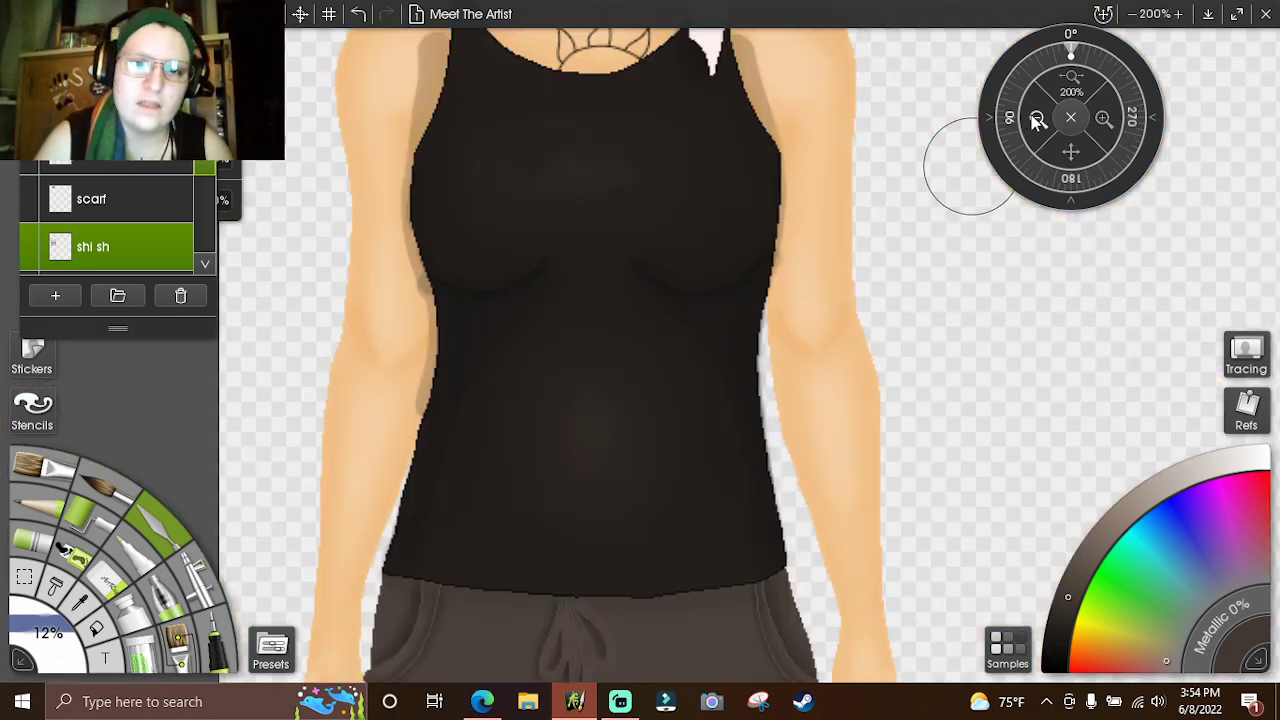
pyautogui.click(1037, 118)
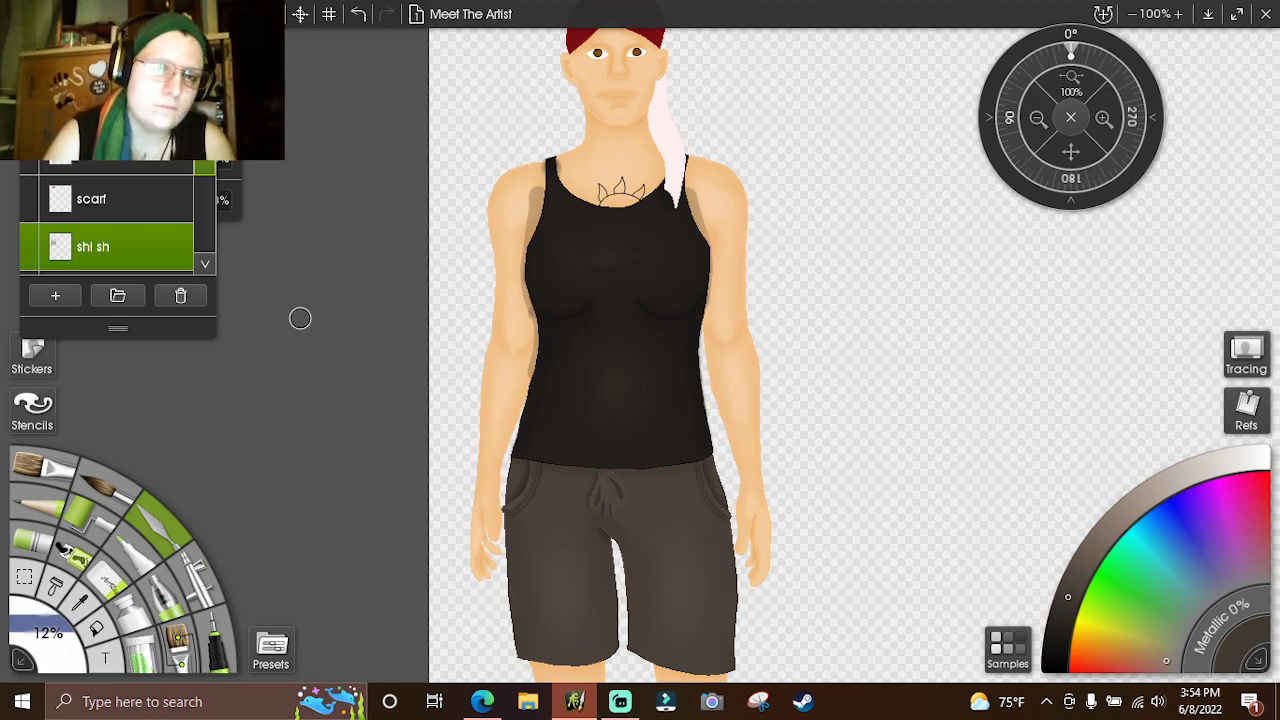
pyautogui.click(50, 640)
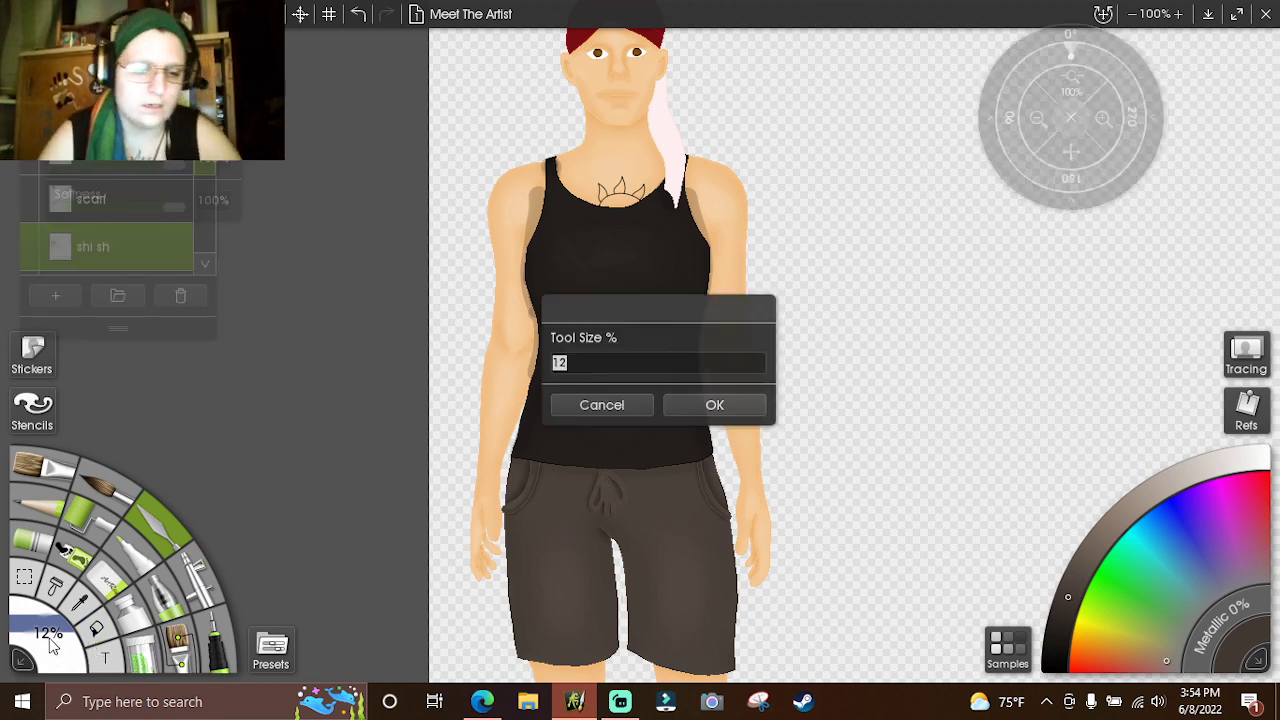
pyautogui.write('30')
pyautogui.press('Return')
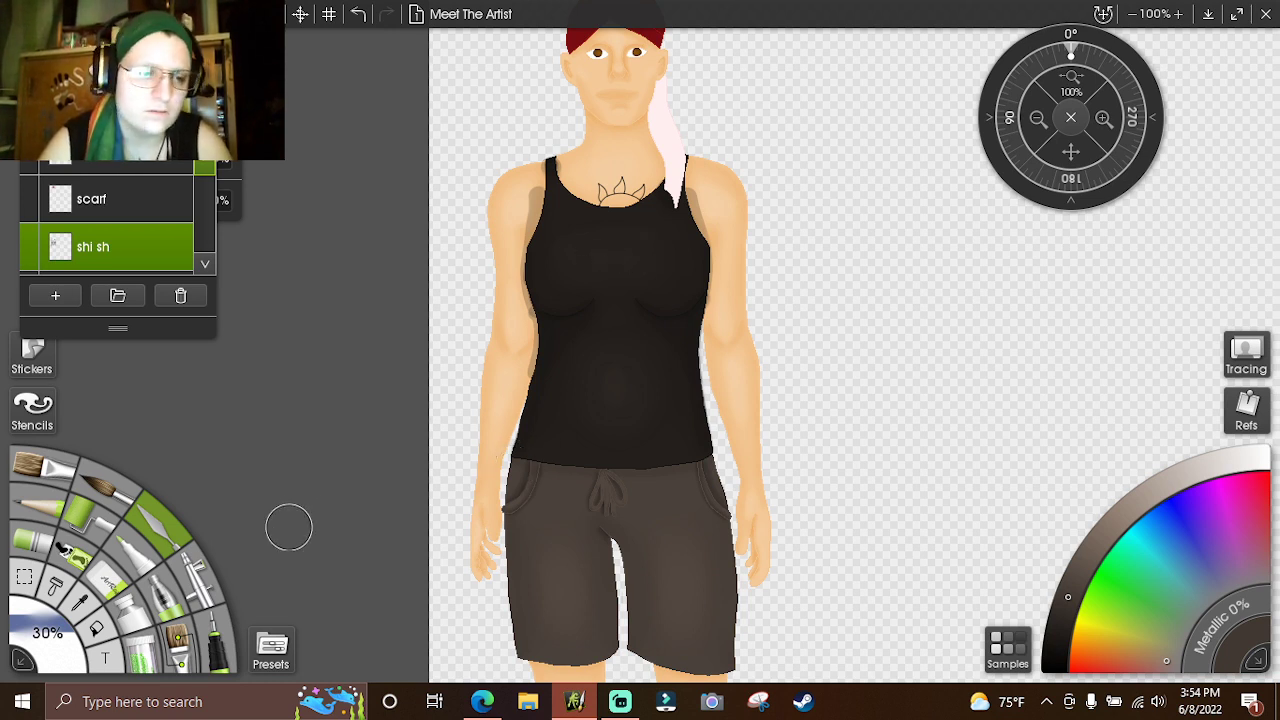
# - Set the eraser to 5% size and remove the shading spilled onto the arm and shoulder on the scarf side of the tank top
pyautogui.click(121, 578)
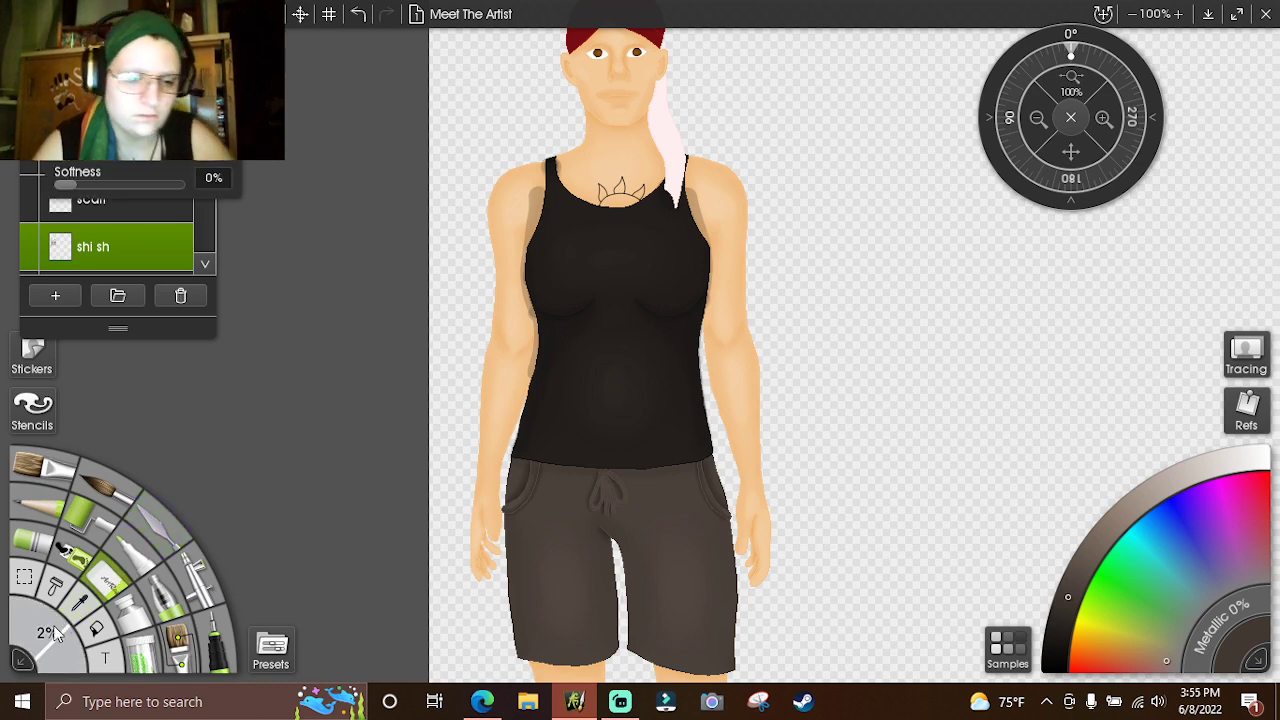
pyautogui.scroll(3, 57, 633)
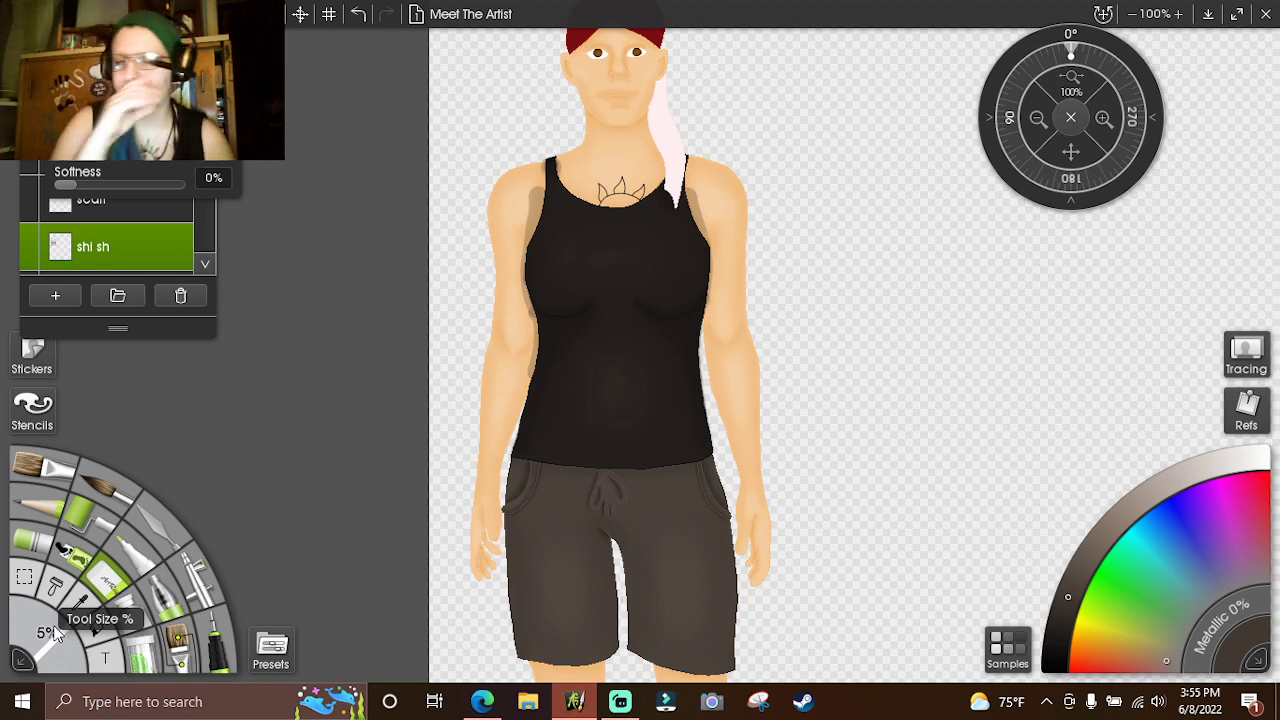
pyautogui.click(1106, 120)
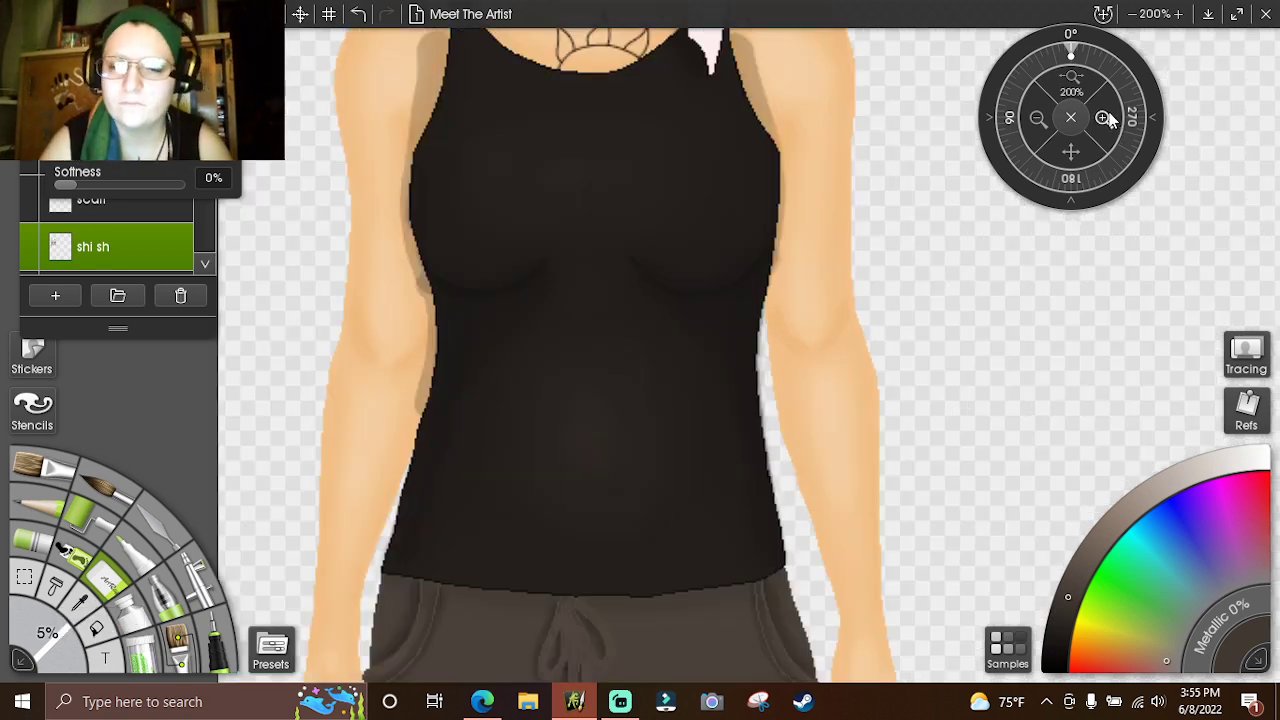
pyautogui.moveTo(1098, 131); pyautogui.dragTo(931, 131)
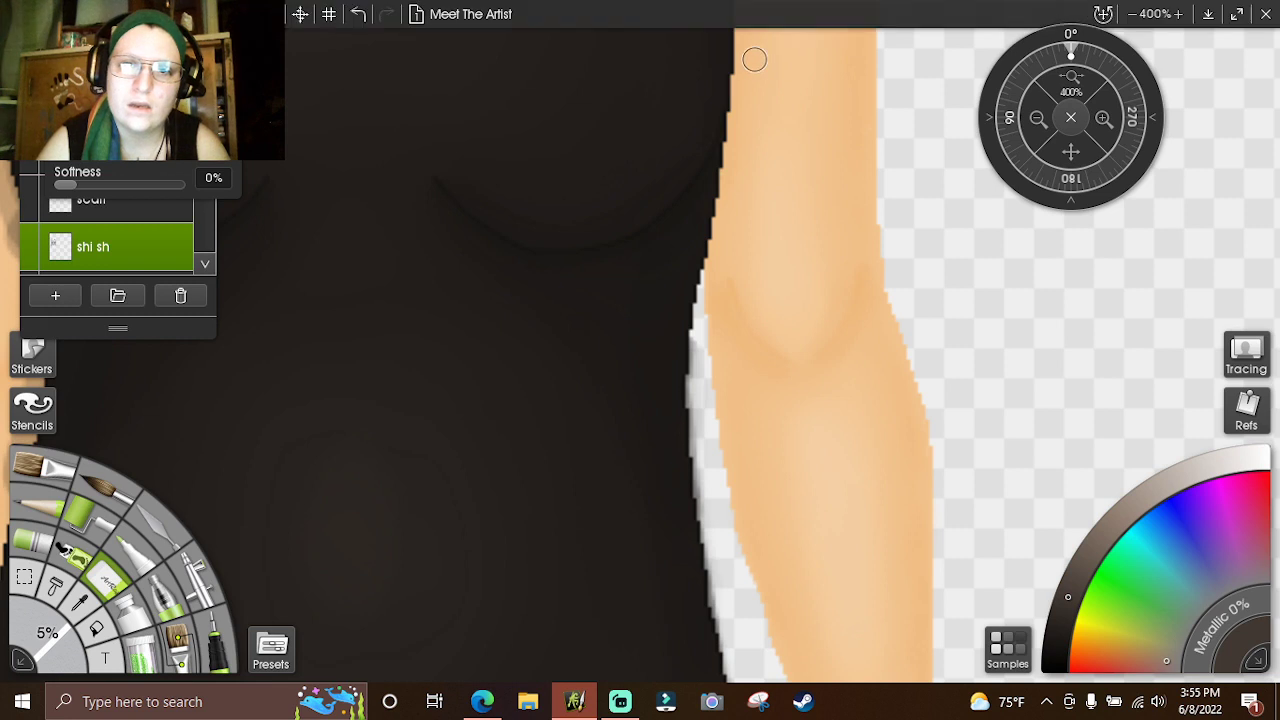
pyautogui.moveTo(1077, 152); pyautogui.dragTo(1068, 8)
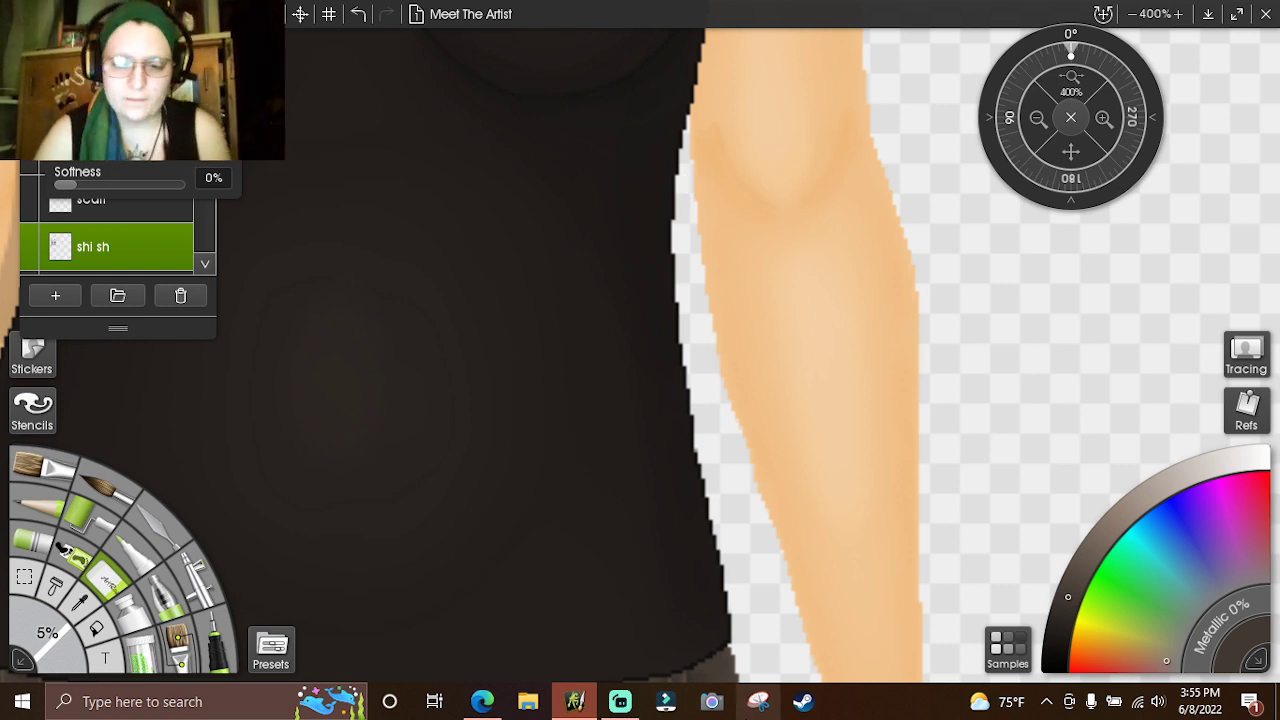
pyautogui.moveTo(1074, 157); pyautogui.dragTo(1034, 223)
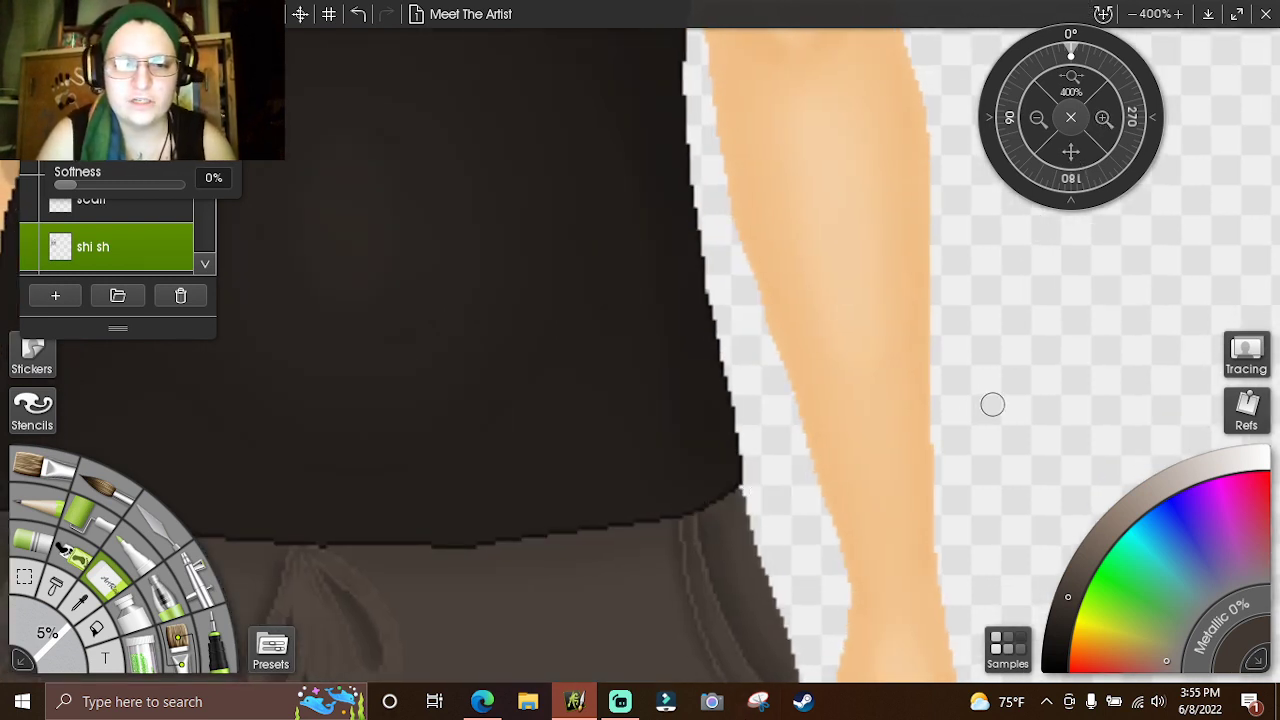
pyautogui.moveTo(1000, 650); pyautogui.dragTo(1102, 692)
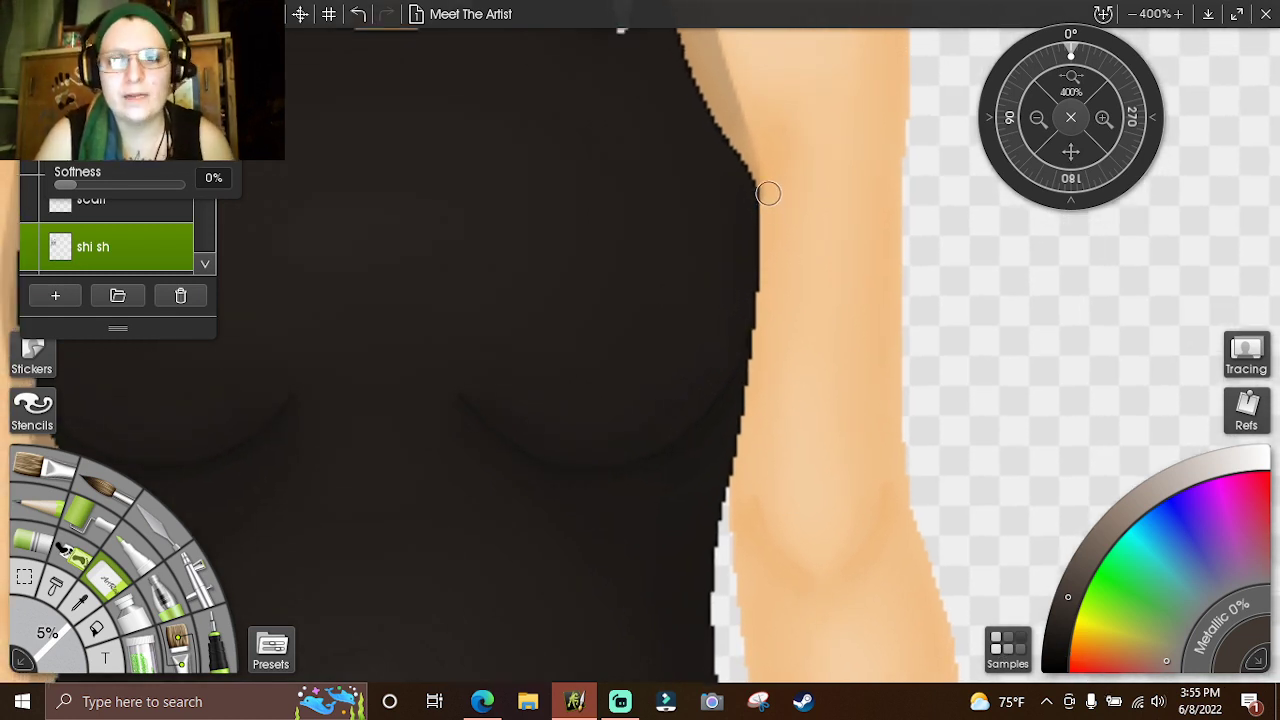
pyautogui.moveTo(1078, 175); pyautogui.dragTo(1040, 400)
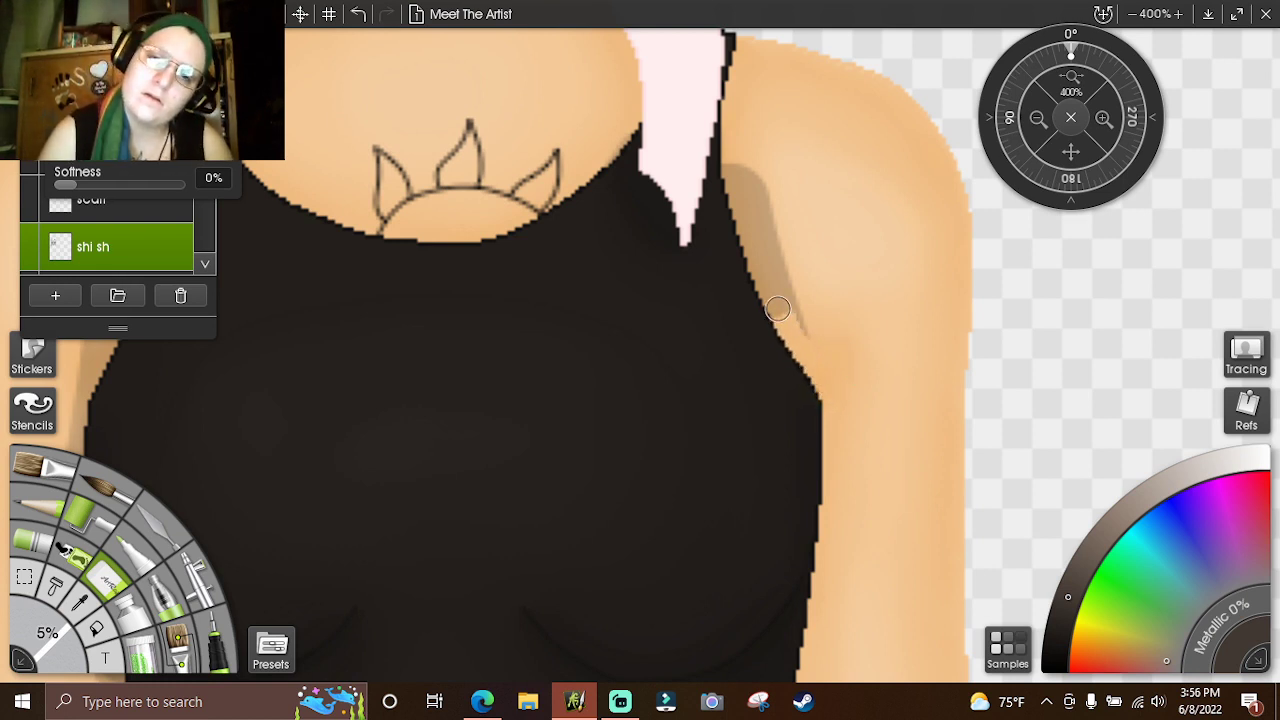
pyautogui.moveTo(778, 299)
pyautogui.mouseDown()
pyautogui.moveTo(752, 260)
pyautogui.moveTo(808, 348)
pyautogui.mouseUp()
pyautogui.hotkey('ctrl', 'z')
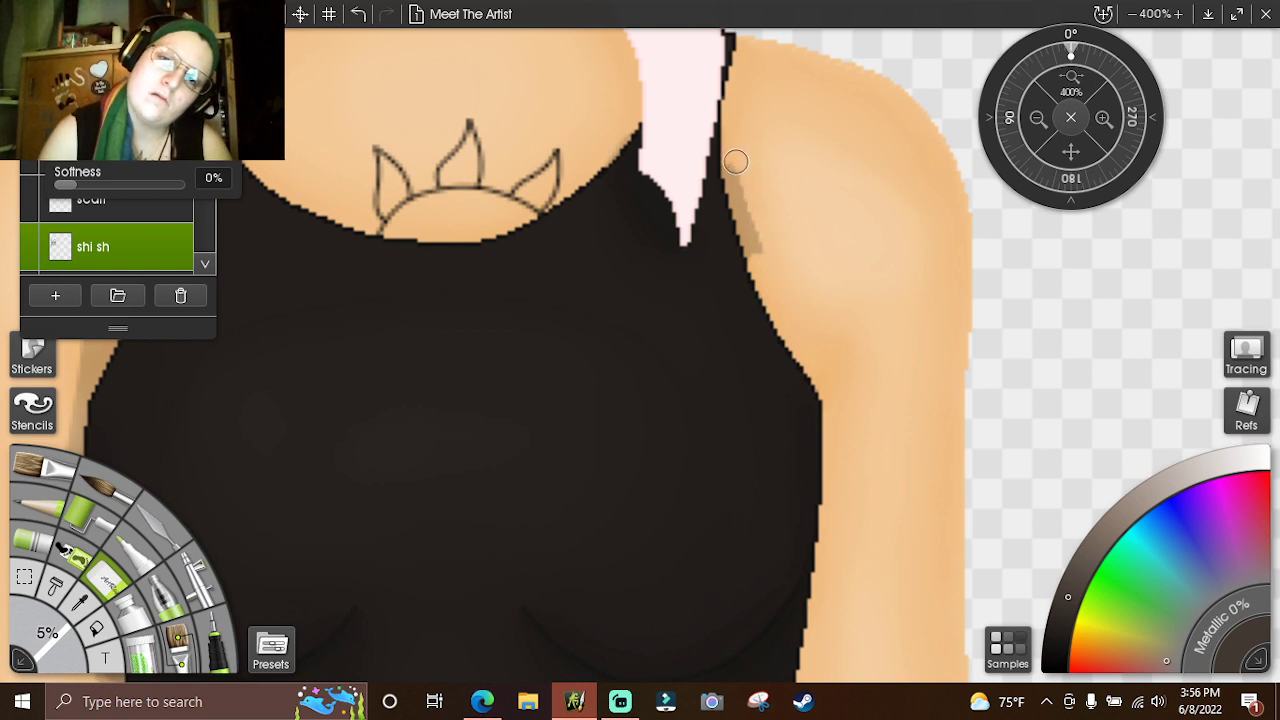
pyautogui.moveTo(738, 198); pyautogui.dragTo(766, 271)
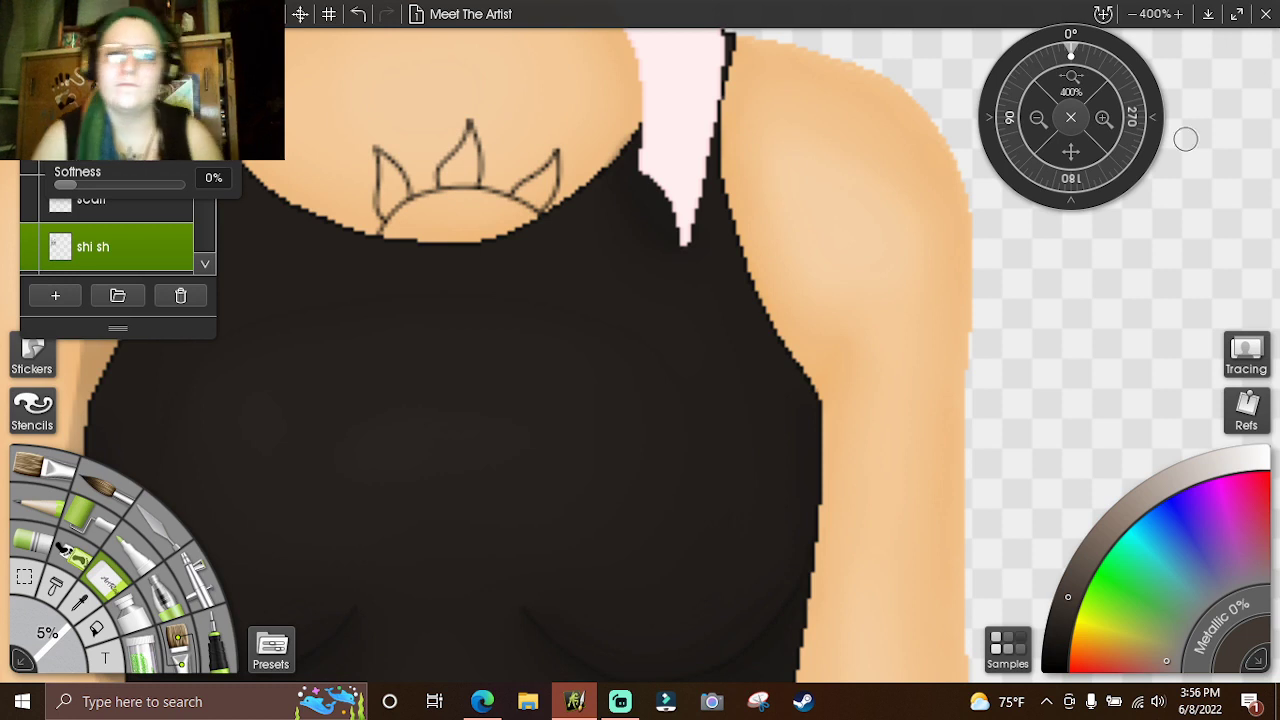
# - Erase the shading spilled onto the skin on both sides of the fully visible shoulder strap
pyautogui.moveTo(1131, 152); pyautogui.dragTo(1256, 197)
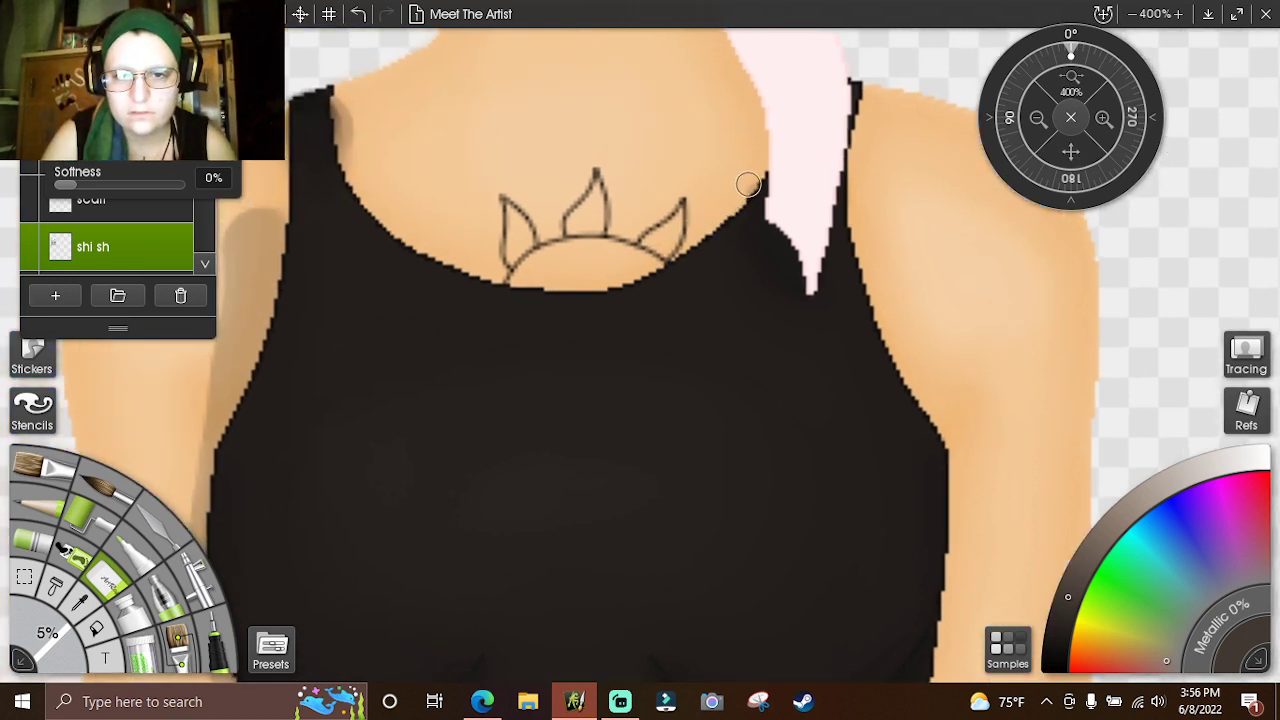
pyautogui.moveTo(1140, 115); pyautogui.dragTo(1272, 212)
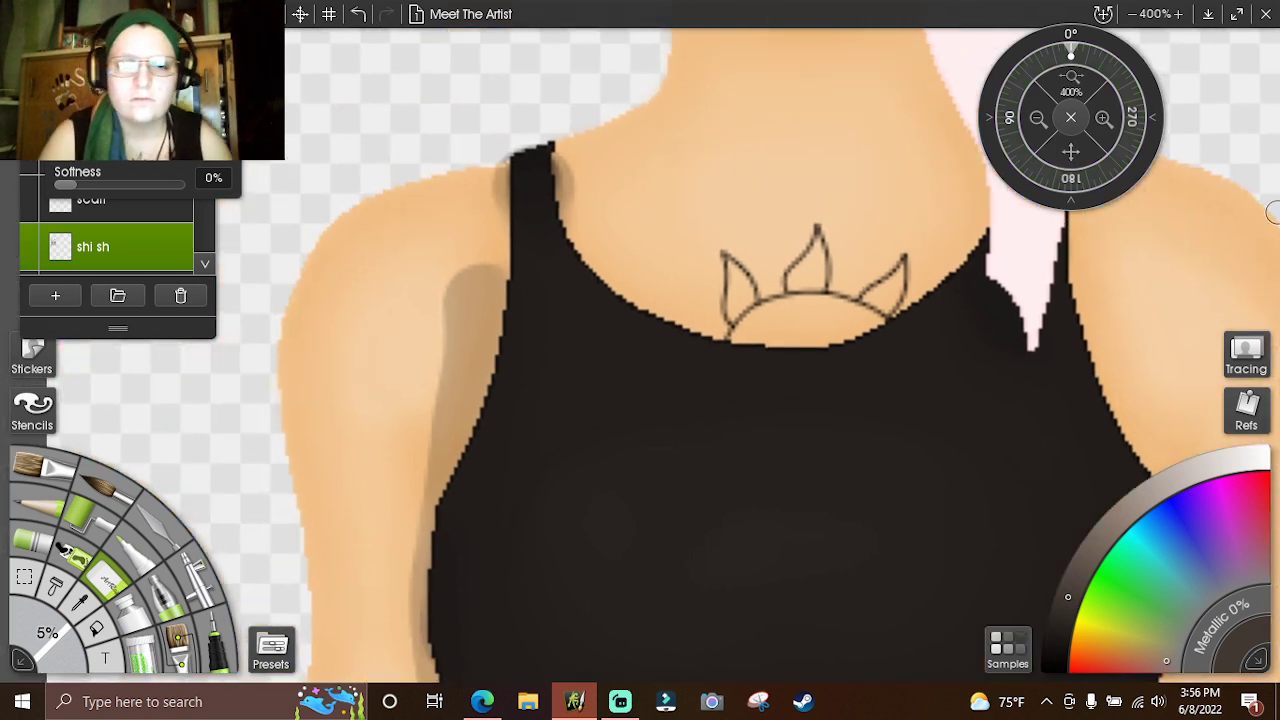
pyautogui.moveTo(590, 241)
pyautogui.mouseDown()
pyautogui.moveTo(566, 203)
pyautogui.moveTo(566, 131)
pyautogui.mouseUp()
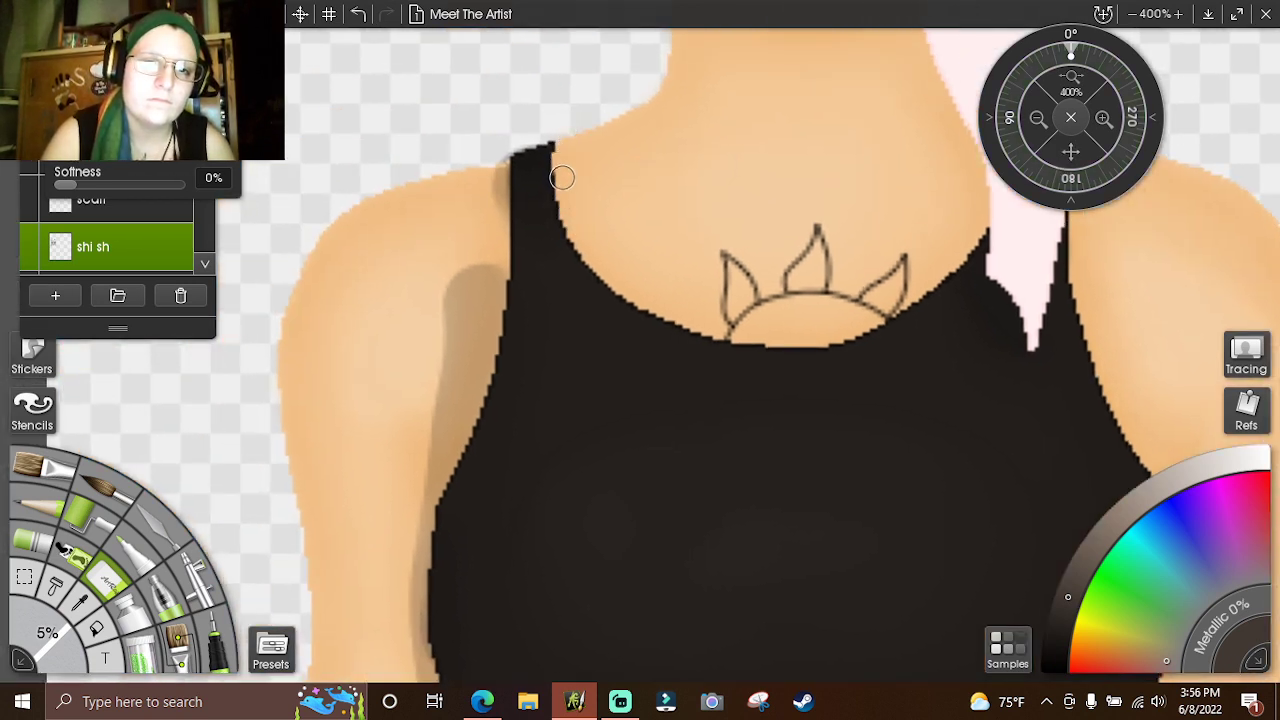
pyautogui.moveTo(497, 256)
pyautogui.mouseDown()
pyautogui.moveTo(499, 270)
pyautogui.moveTo(497, 150)
pyautogui.mouseUp()
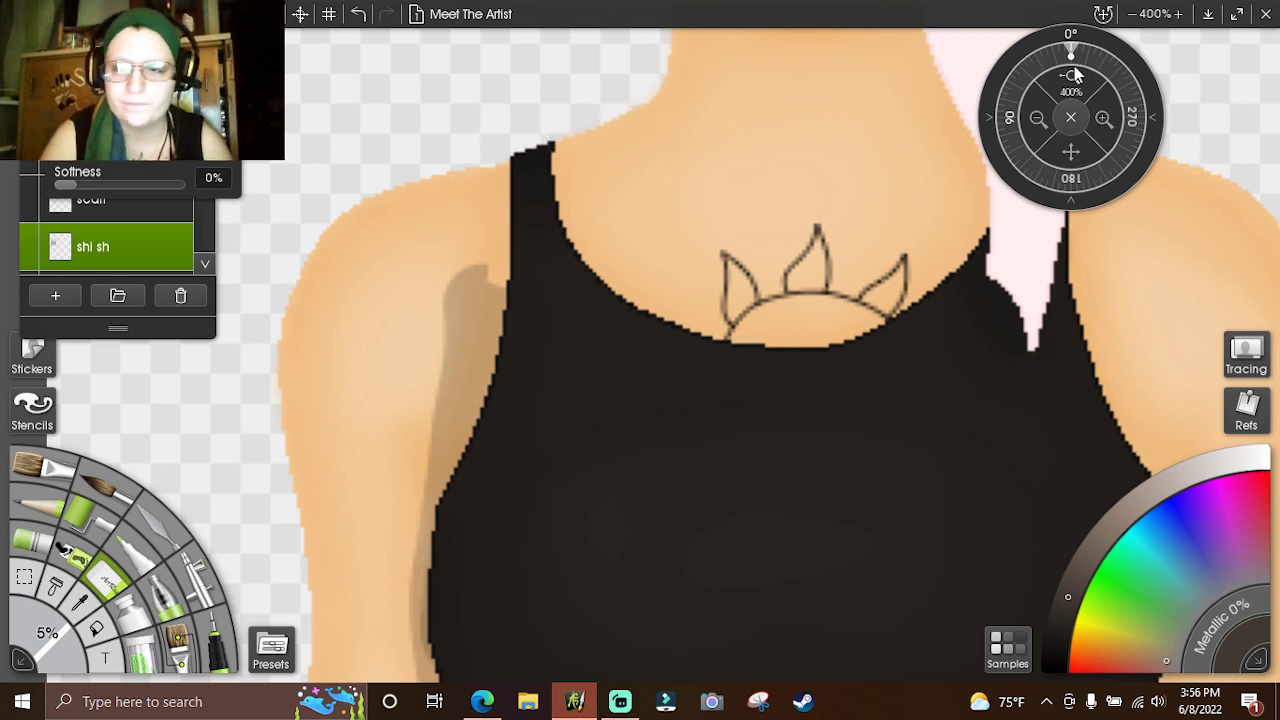
# - Erase the shading spilled onto the upper arm along the armhole below the fully visible strap
pyautogui.moveTo(1078, 165); pyautogui.dragTo(1100, 12)
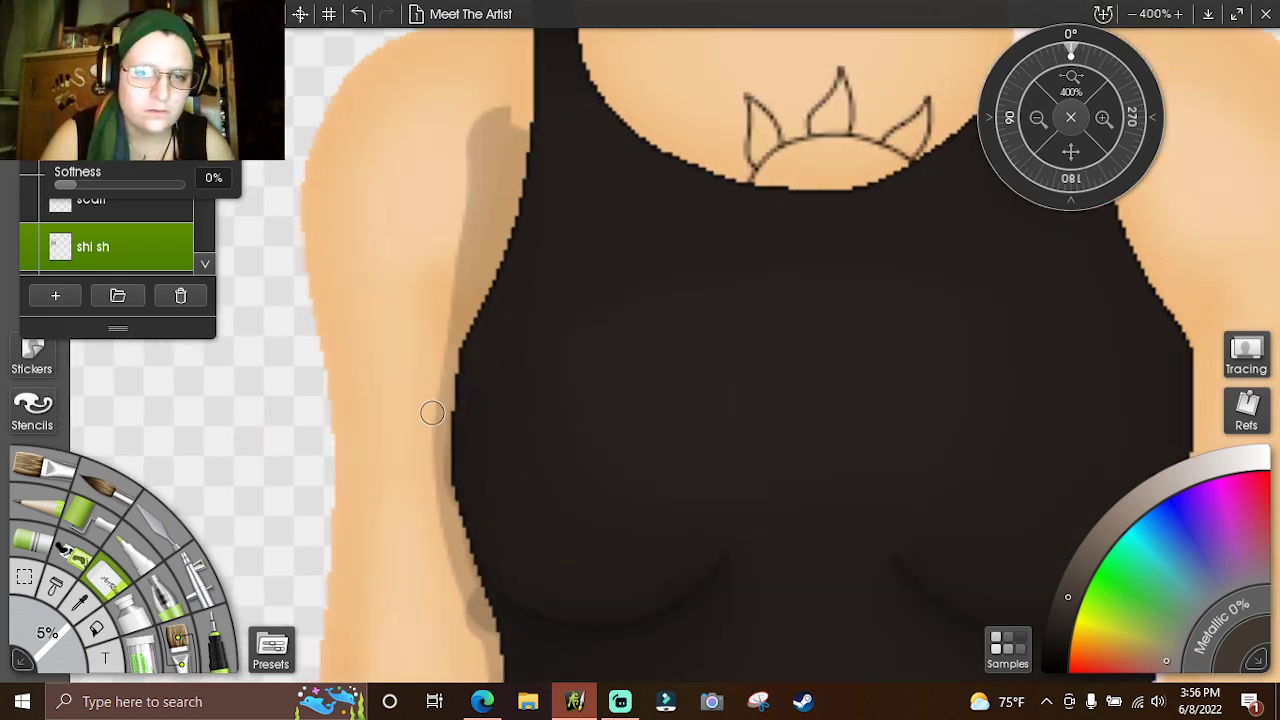
pyautogui.moveTo(432, 413); pyautogui.dragTo(449, 304)
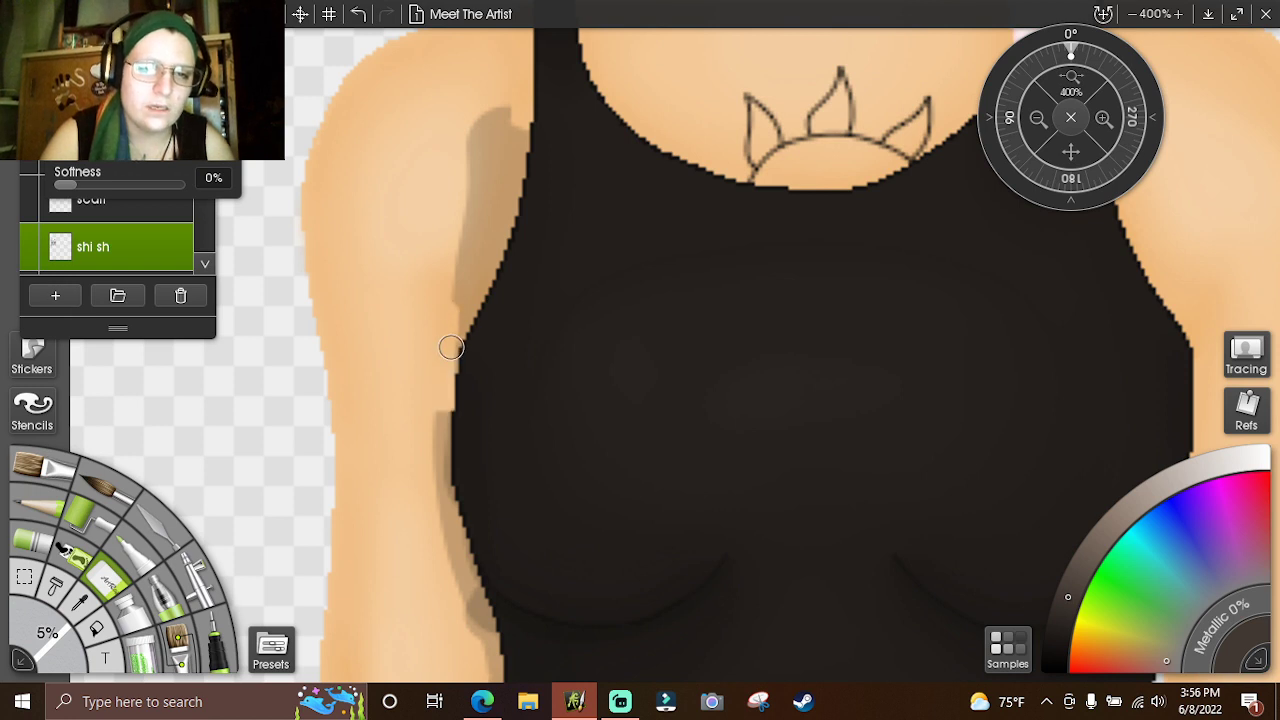
pyautogui.moveTo(450, 364); pyautogui.dragTo(455, 234)
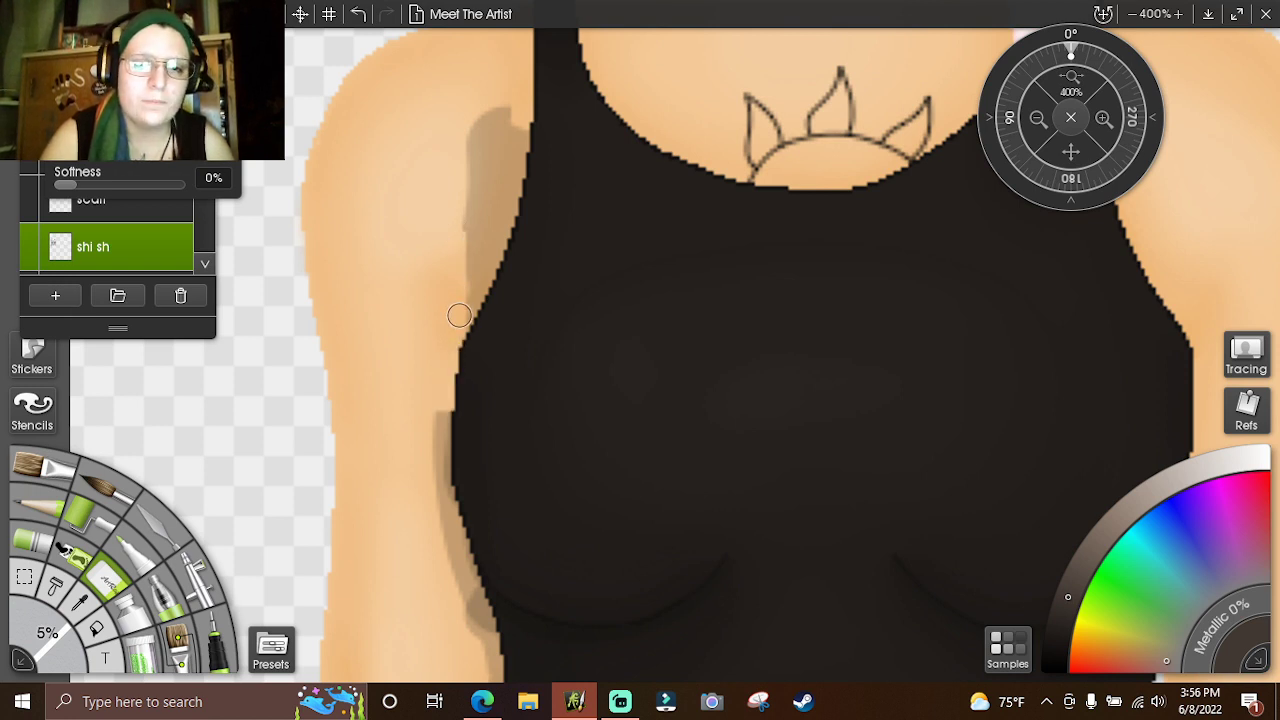
pyautogui.moveTo(453, 337)
pyautogui.mouseDown()
pyautogui.moveTo(512, 171)
pyautogui.moveTo(499, 230)
pyautogui.moveTo(505, 218)
pyautogui.moveTo(512, 112)
pyautogui.moveTo(514, 148)
pyautogui.moveTo(517, 110)
pyautogui.mouseUp()
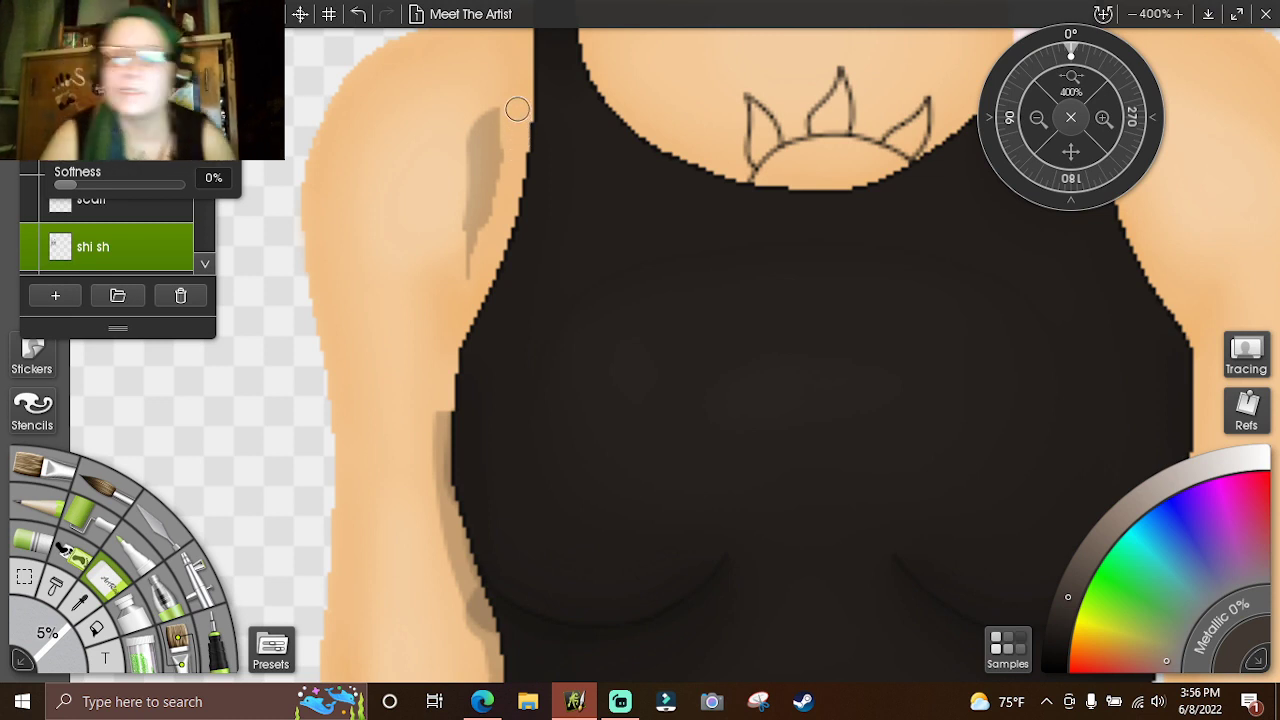
pyautogui.moveTo(500, 91)
pyautogui.mouseDown()
pyautogui.moveTo(458, 287)
pyautogui.moveTo(503, 196)
pyautogui.moveTo(500, 88)
pyautogui.moveTo(480, 124)
pyautogui.mouseUp()
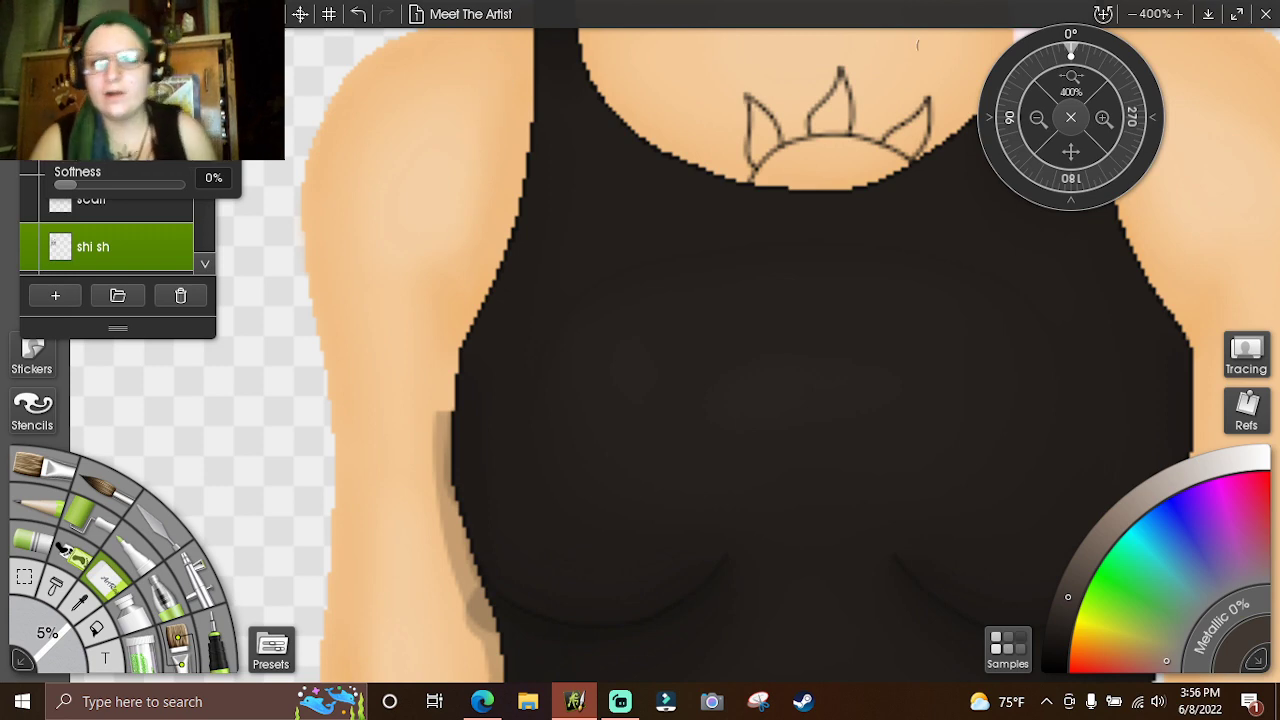
# - Erase the shading spilled onto the arm beside the bust on the tank top's side without the scarf
pyautogui.click(1040, 112)
pyautogui.click(1040, 112)
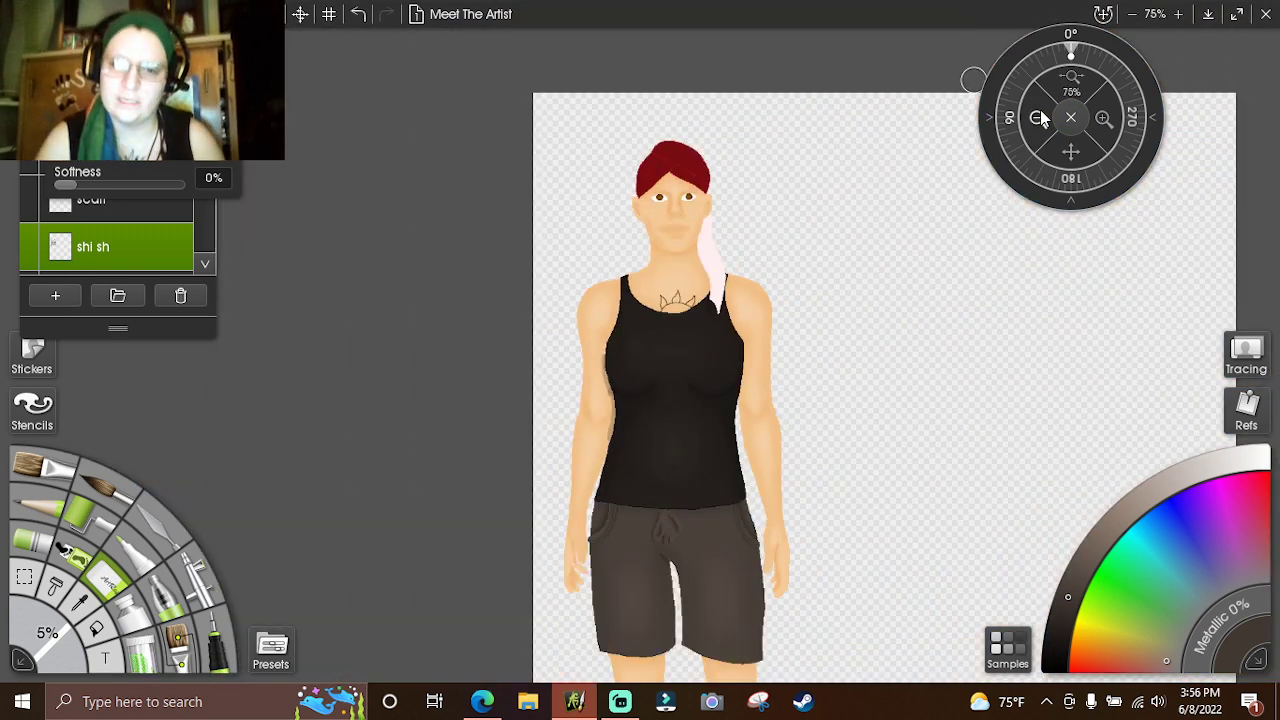
pyautogui.click(1040, 112)
pyautogui.click(1040, 112)
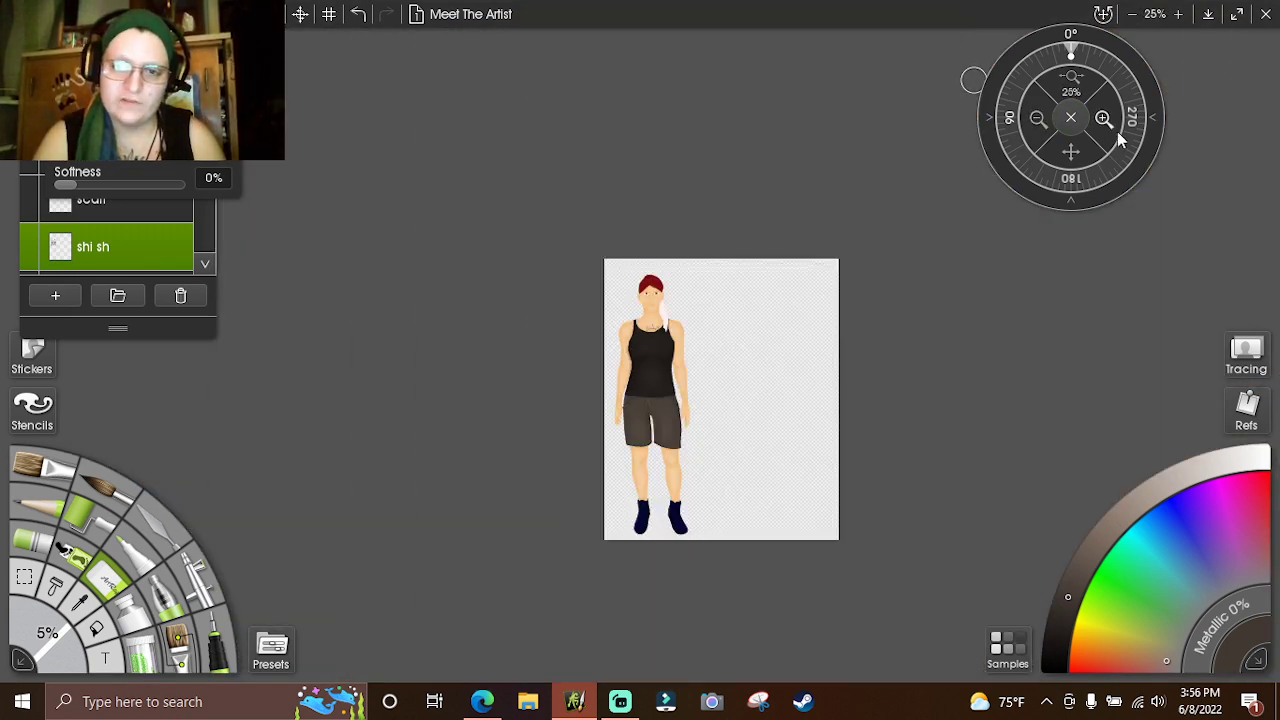
pyautogui.click(1099, 121)
pyautogui.click(1099, 121)
pyautogui.click(1099, 121)
pyautogui.click(1099, 121)
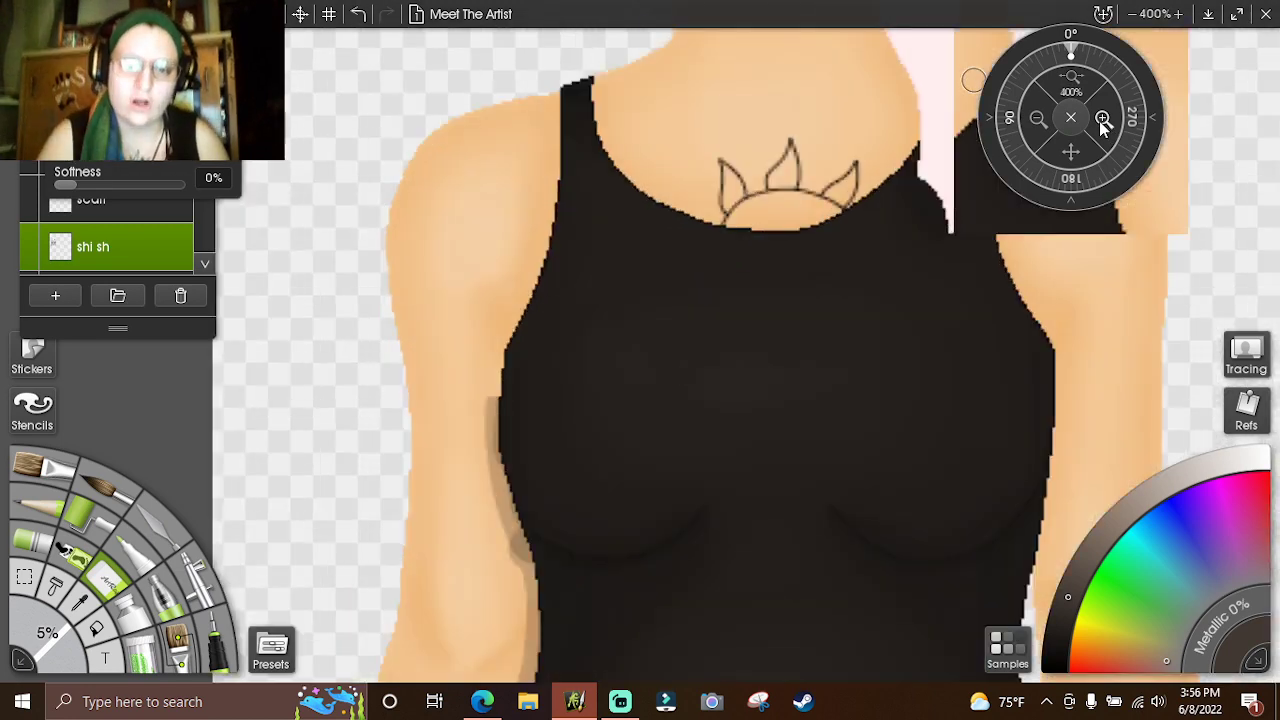
pyautogui.moveTo(1070, 151); pyautogui.dragTo(1081, 154)
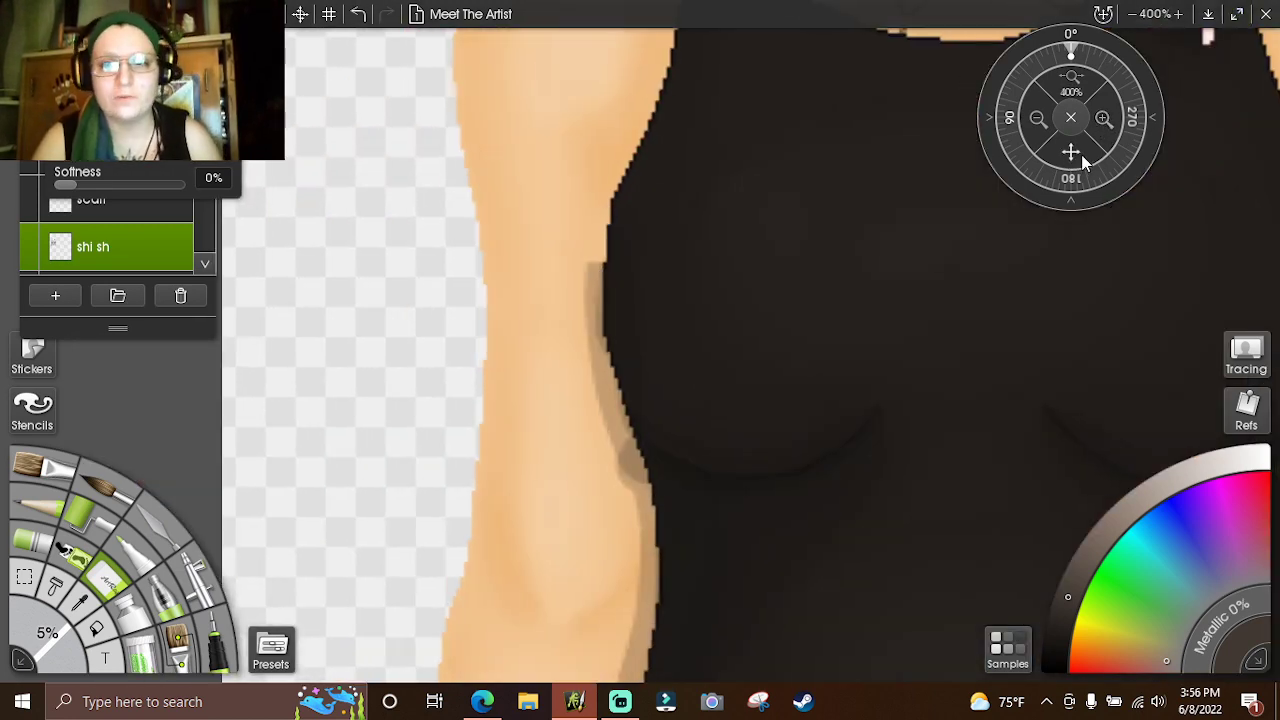
pyautogui.click(1103, 118)
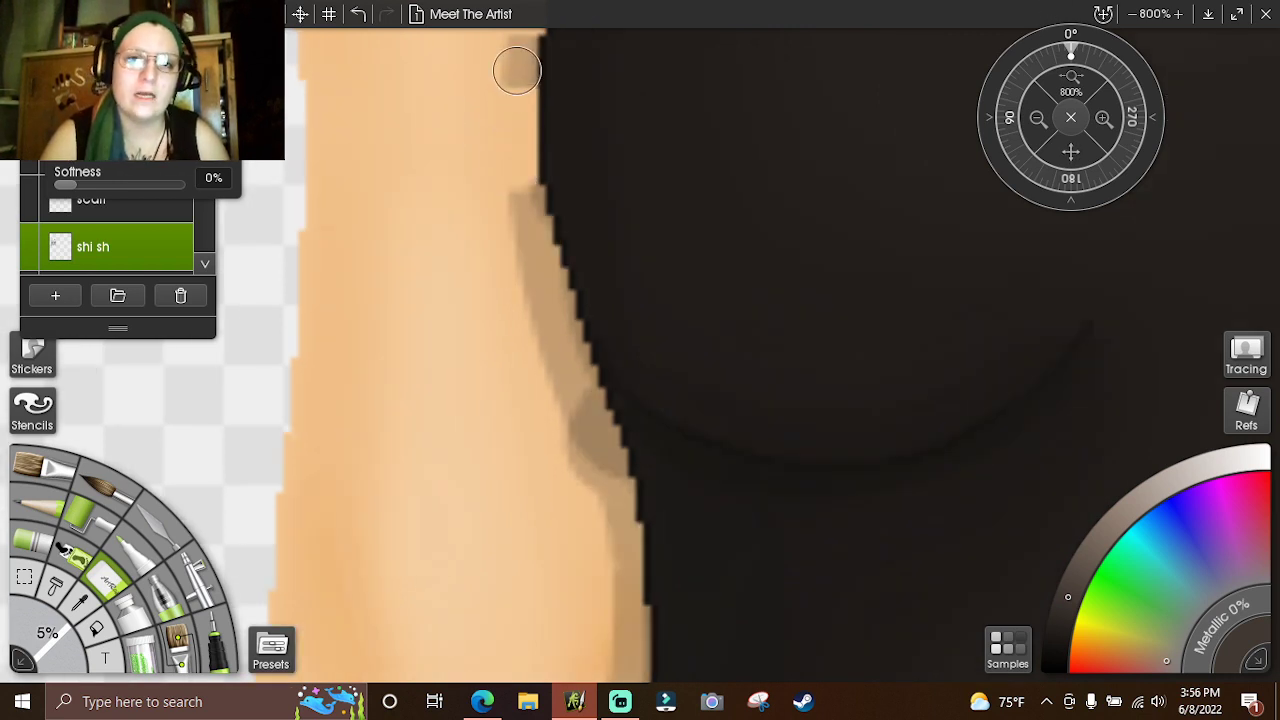
pyautogui.moveTo(503, 174)
pyautogui.mouseDown()
pyautogui.moveTo(563, 337)
pyautogui.moveTo(540, 270)
pyautogui.moveTo(557, 328)
pyautogui.mouseUp()
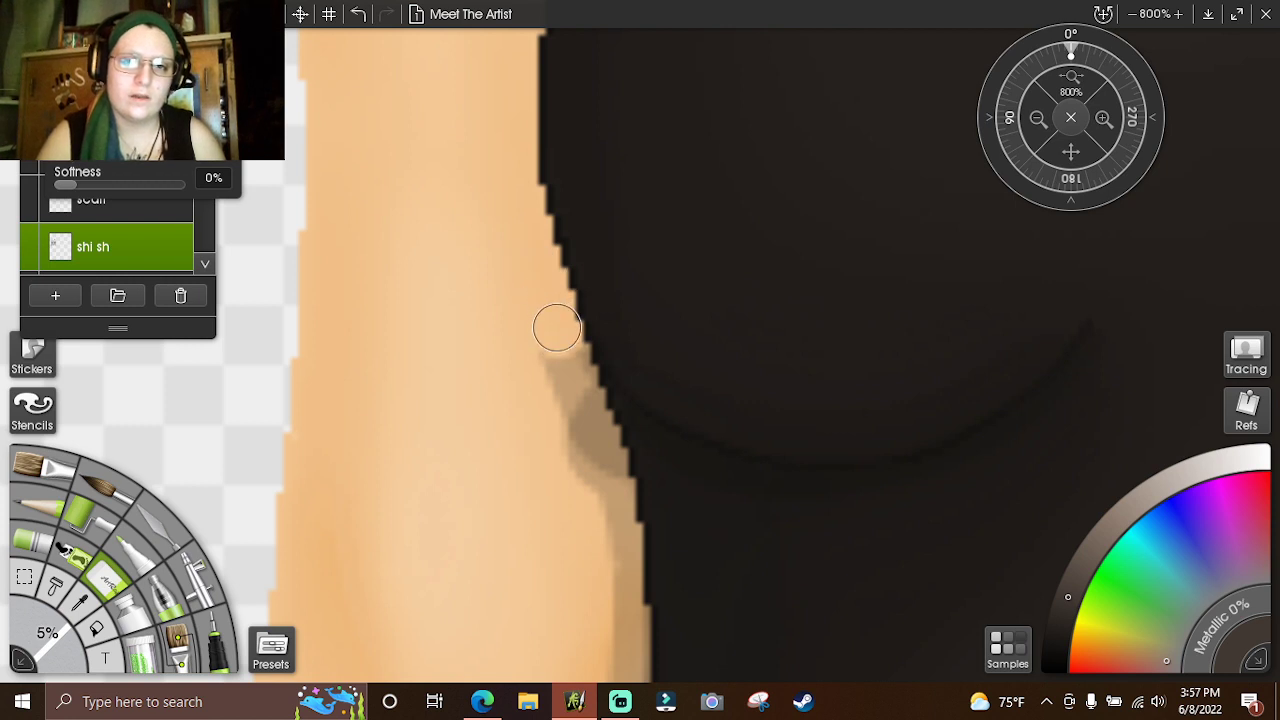
pyautogui.moveTo(514, 203); pyautogui.dragTo(594, 403)
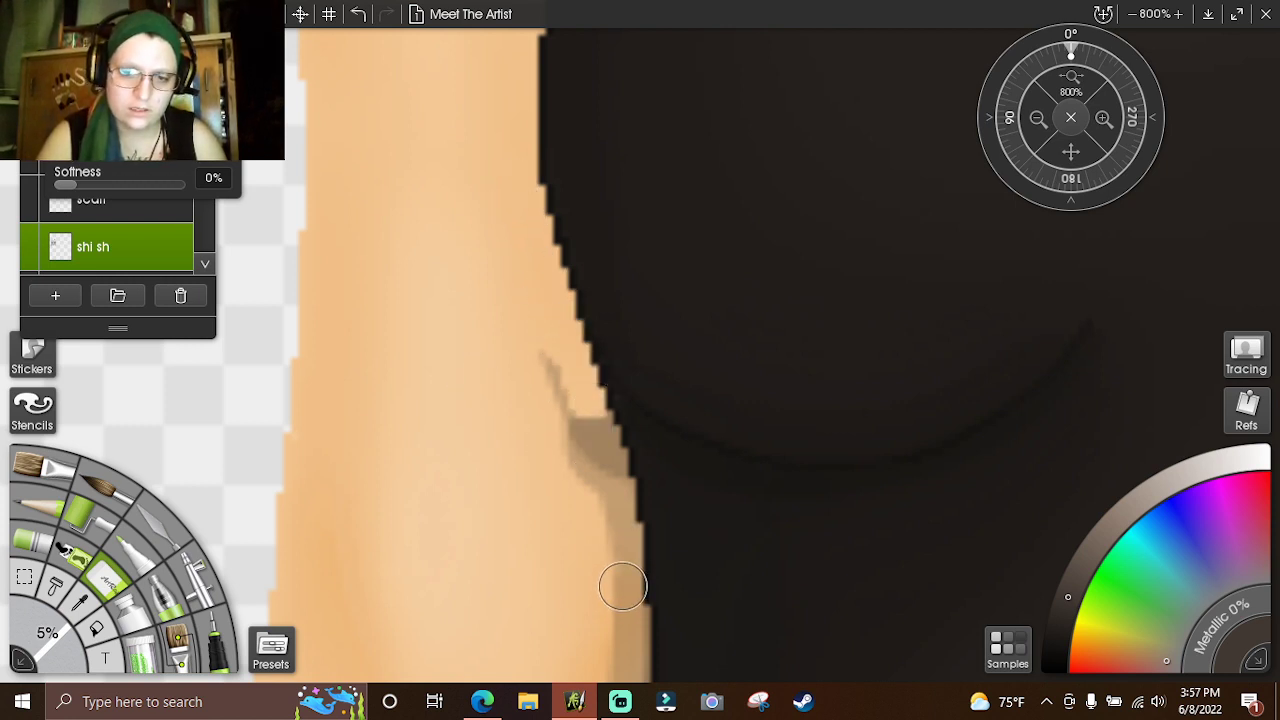
pyautogui.moveTo(623, 587); pyautogui.dragTo(576, 393)
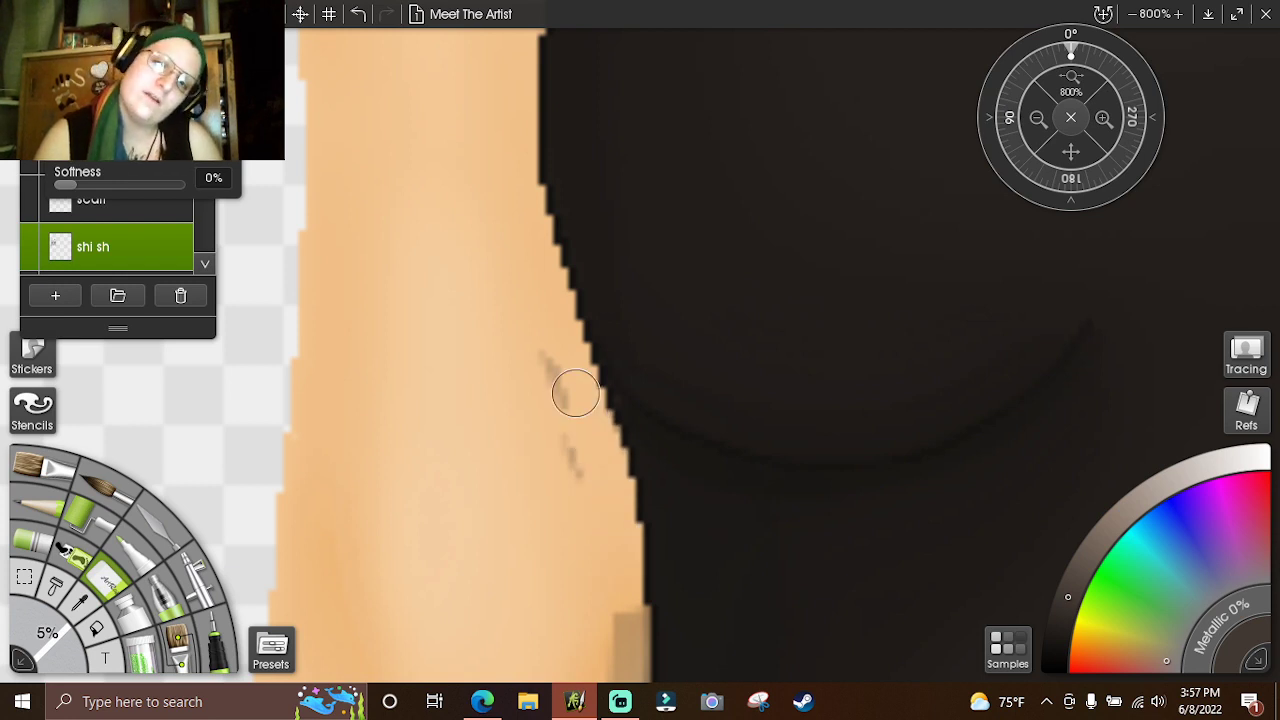
pyautogui.moveTo(608, 500)
pyautogui.mouseDown()
pyautogui.moveTo(551, 360)
pyautogui.moveTo(586, 540)
pyautogui.mouseUp()
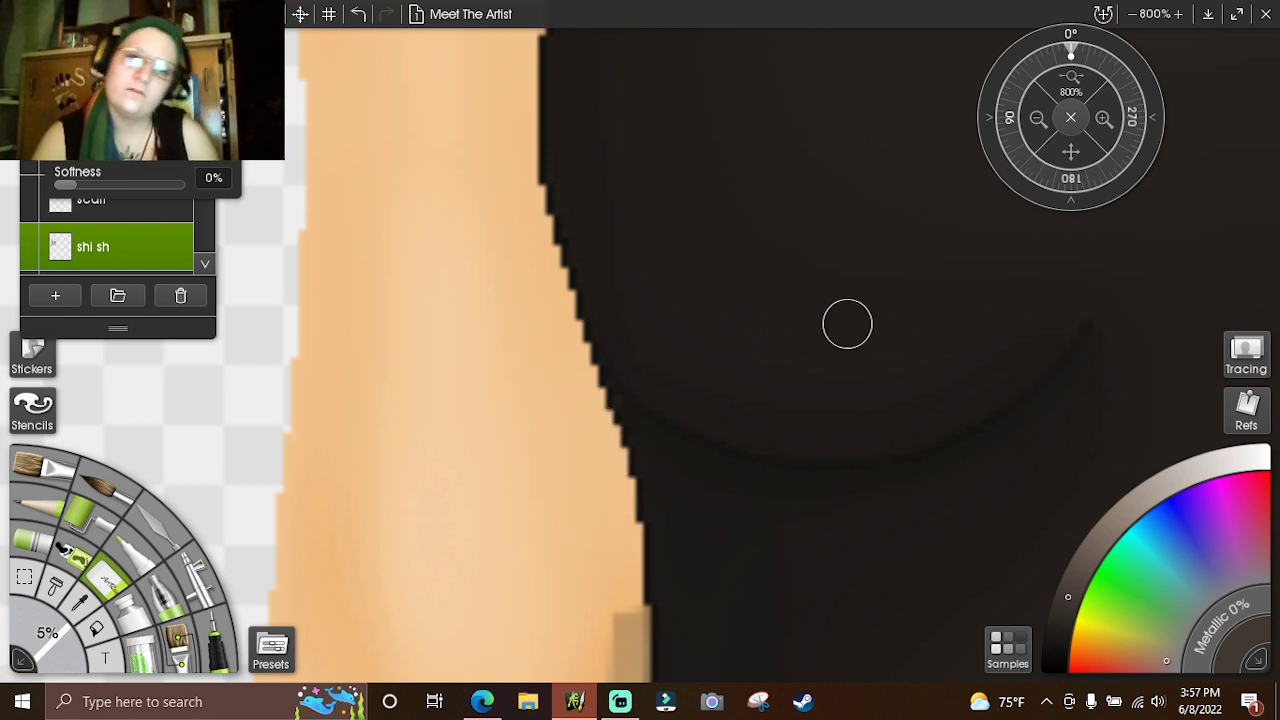
# - Erase the remaining strip of shading spilled onto the inner elbow and forearm along the tank top's waist
pyautogui.moveTo(1065, 160); pyautogui.dragTo(1040, 8)
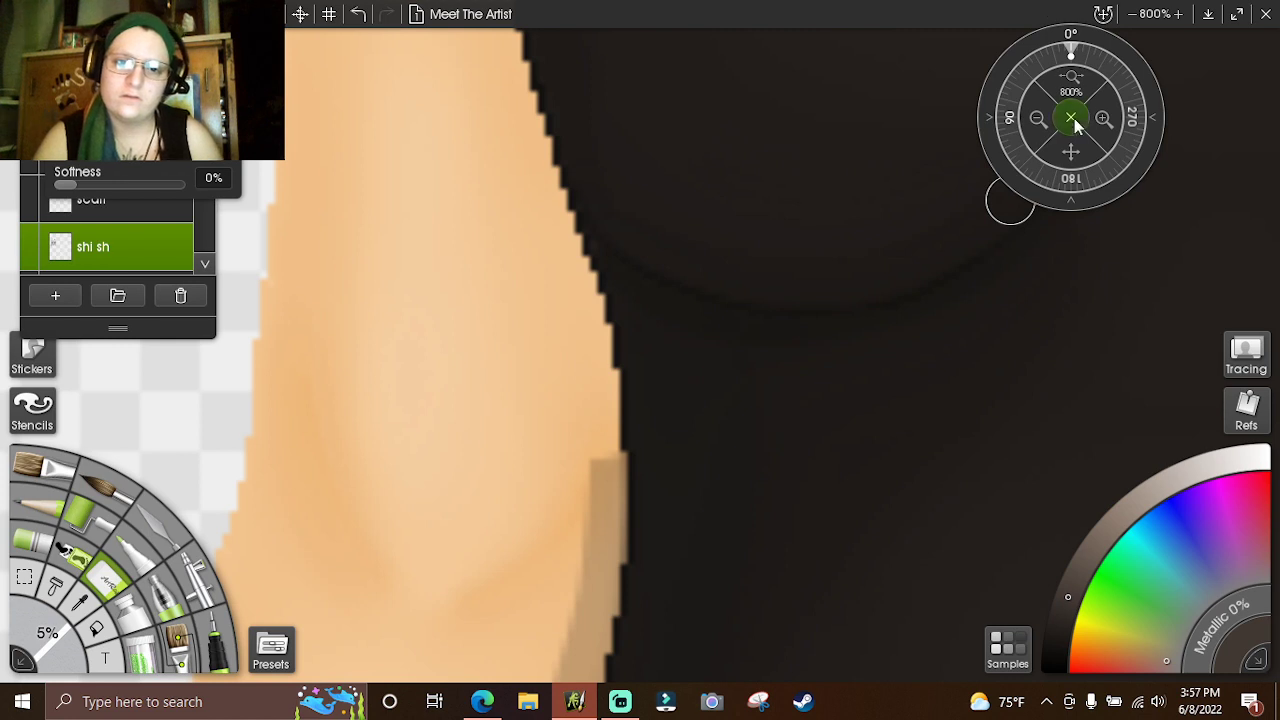
pyautogui.moveTo(1071, 158); pyautogui.dragTo(1100, 12)
pyautogui.moveTo(1071, 150); pyautogui.dragTo(1083, 8)
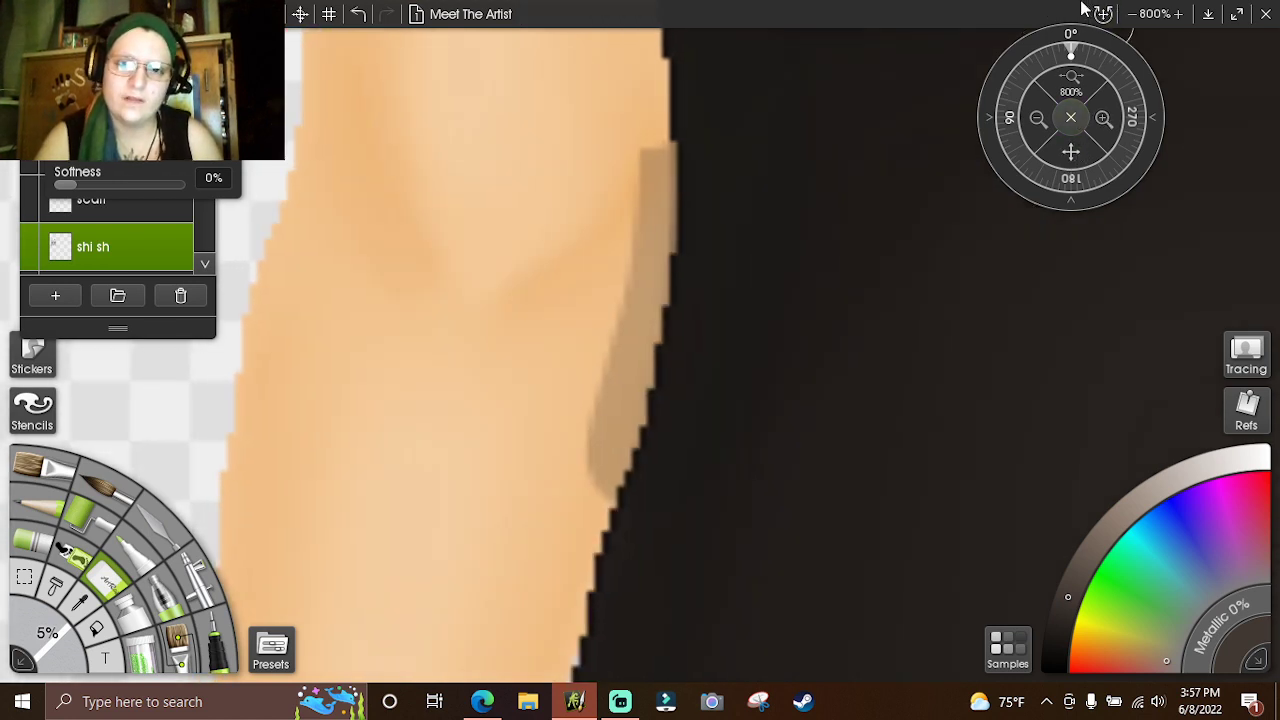
pyautogui.moveTo(594, 491)
pyautogui.mouseDown()
pyautogui.moveTo(642, 308)
pyautogui.moveTo(585, 432)
pyautogui.moveTo(644, 300)
pyautogui.moveTo(657, 151)
pyautogui.mouseUp()
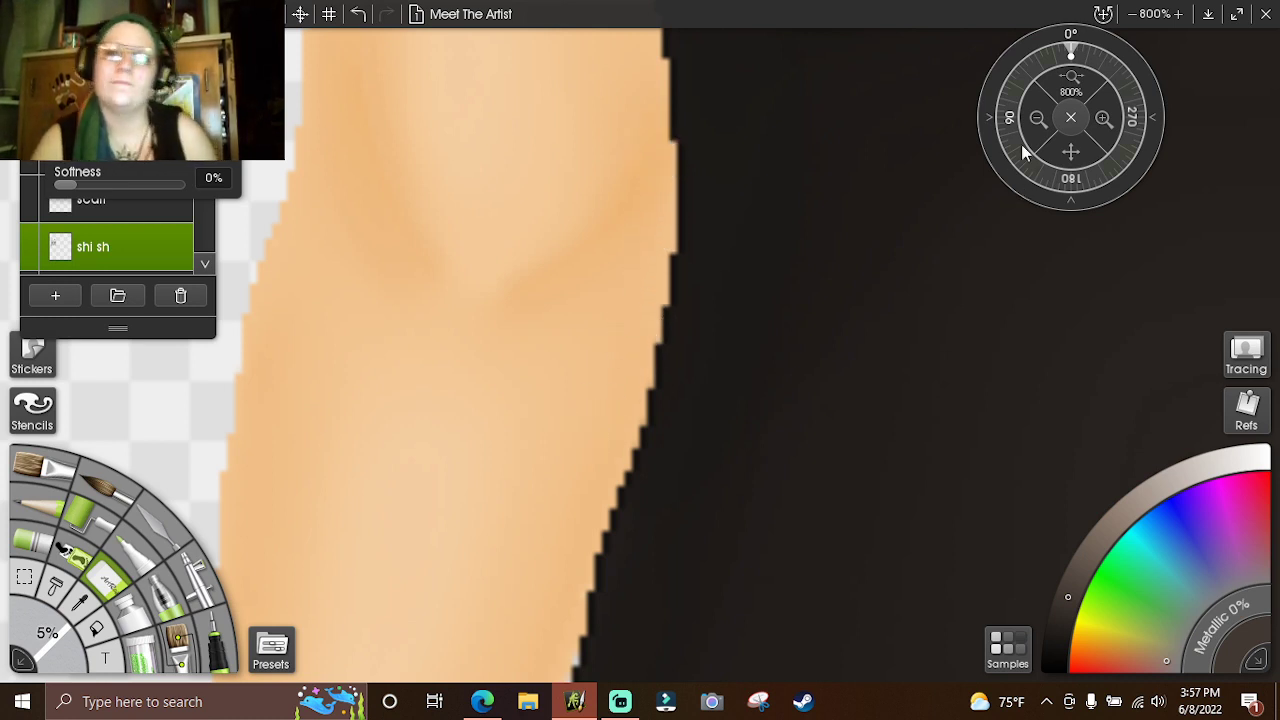
# - Examine the tank top's side, hem, straps and neckline for leftover shading on the skin
pyautogui.click(1037, 118)
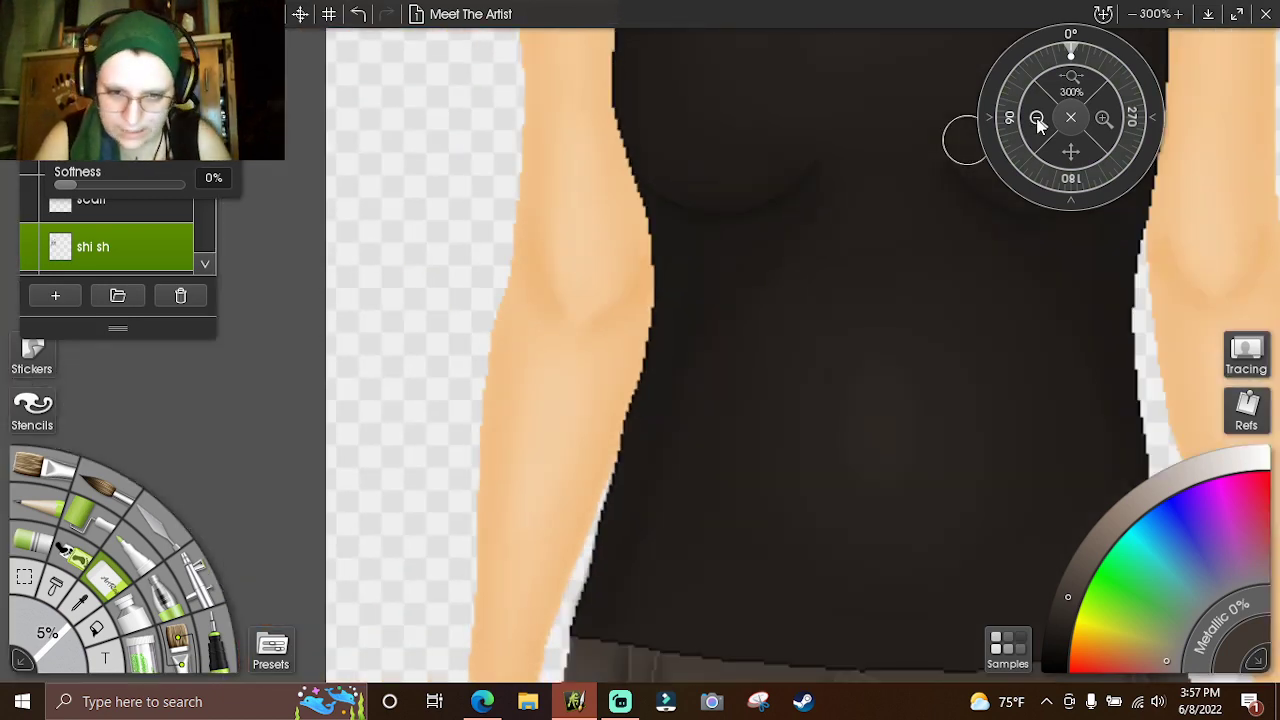
pyautogui.click(1040, 123)
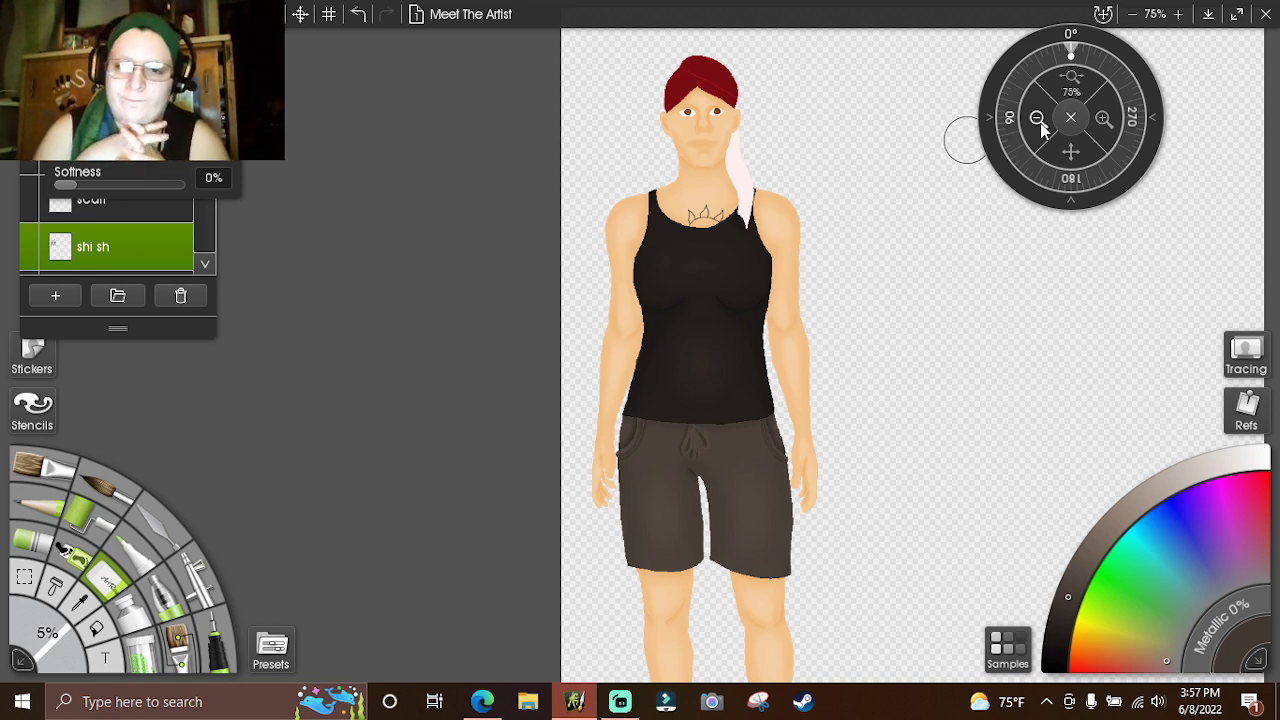
pyautogui.click(1040, 123)
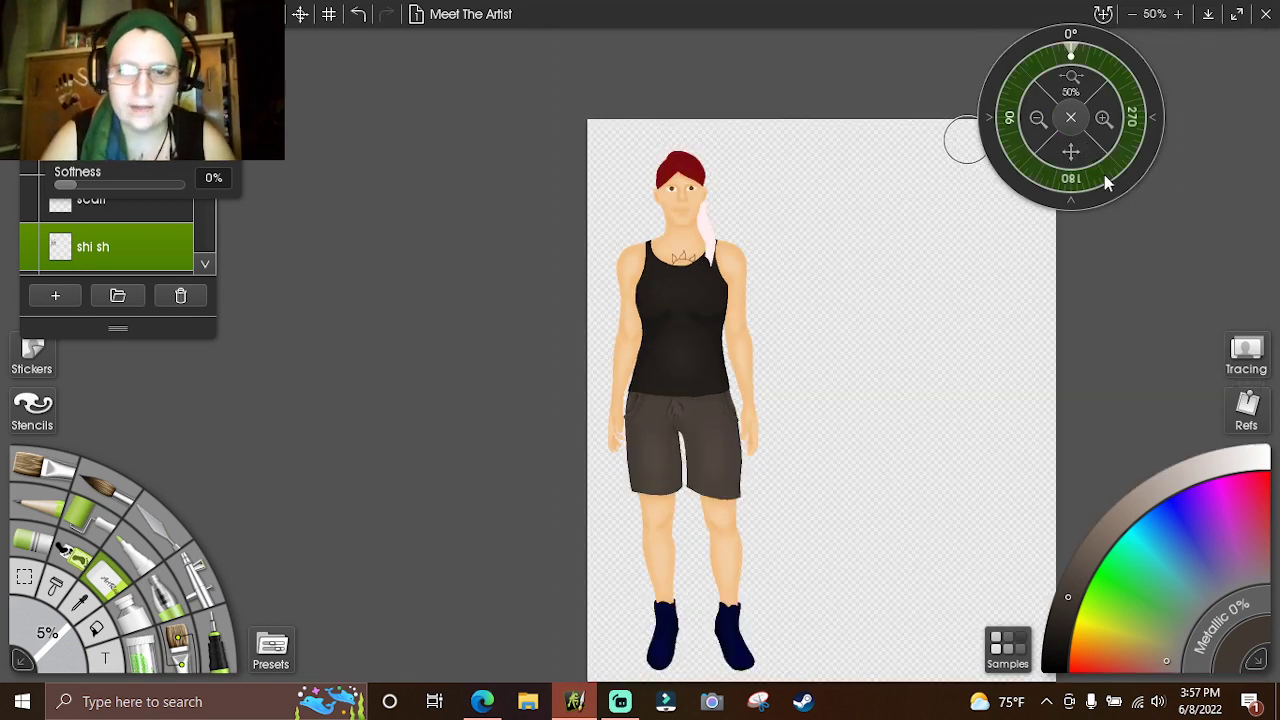
pyautogui.click(1104, 118)
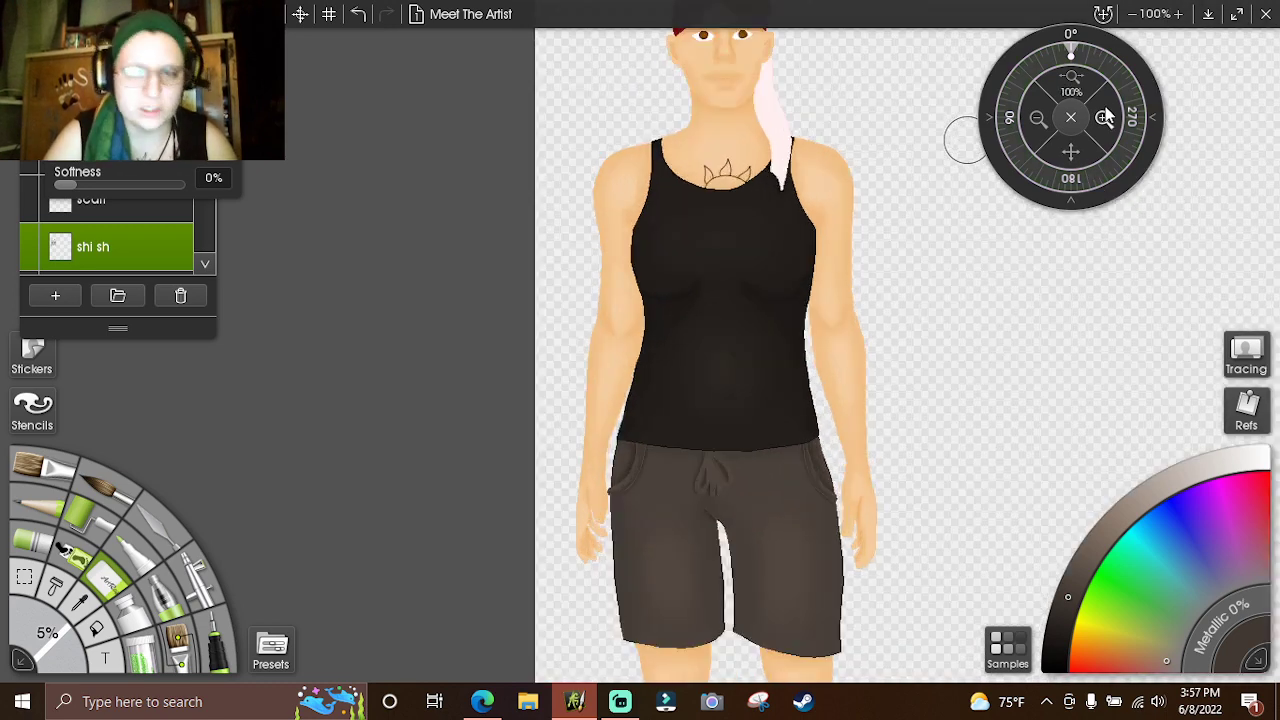
pyautogui.moveTo(1078, 165); pyautogui.dragTo(1071, 140)
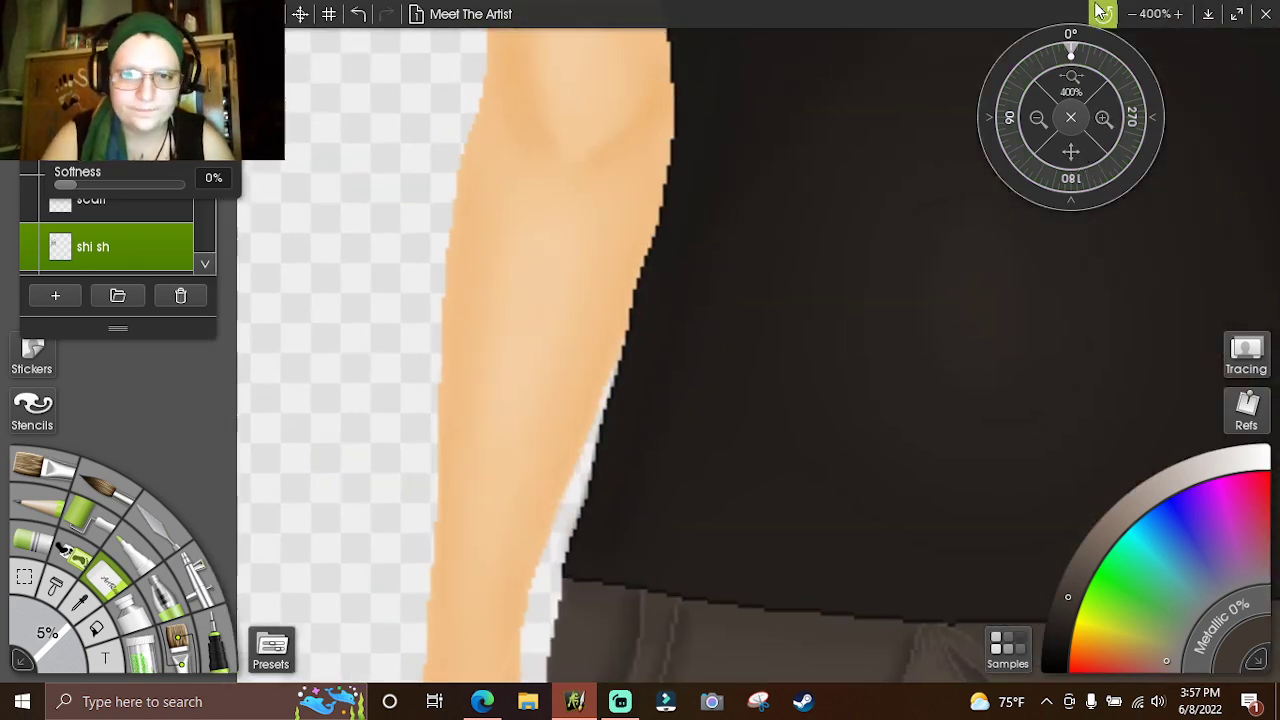
pyautogui.click(1073, 57)
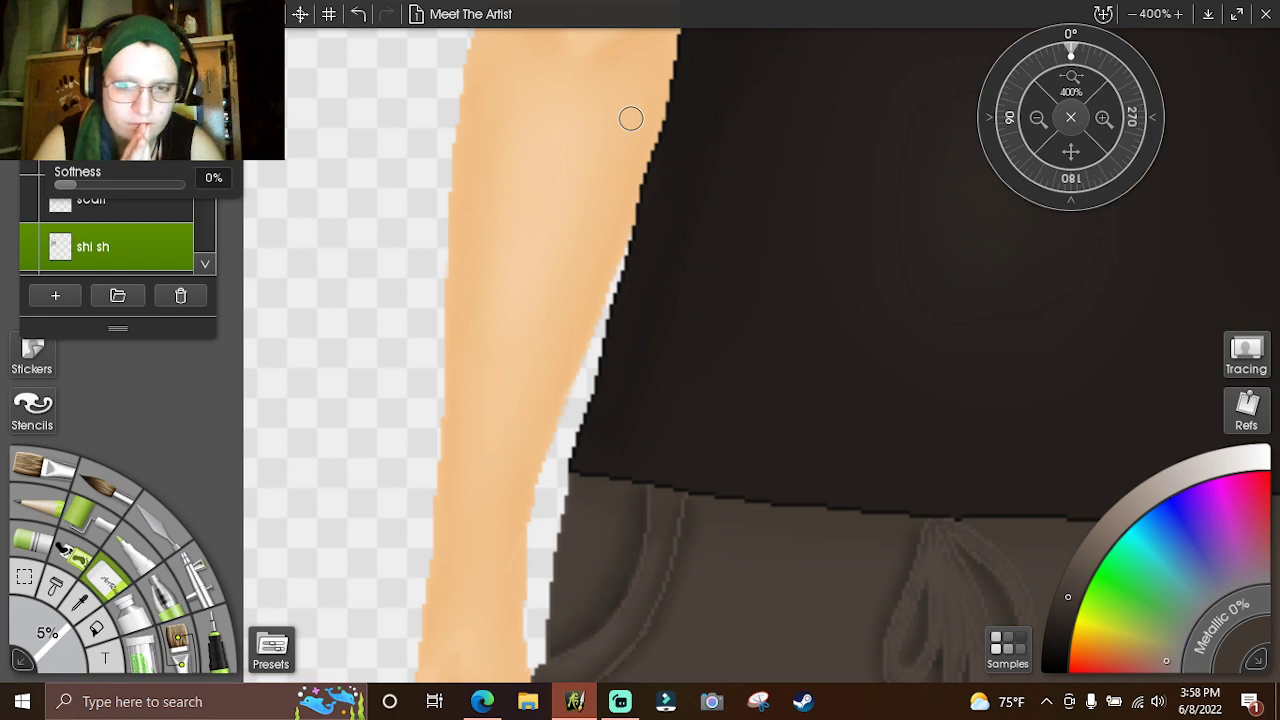
pyautogui.click(1035, 138)
pyautogui.click(1035, 138)
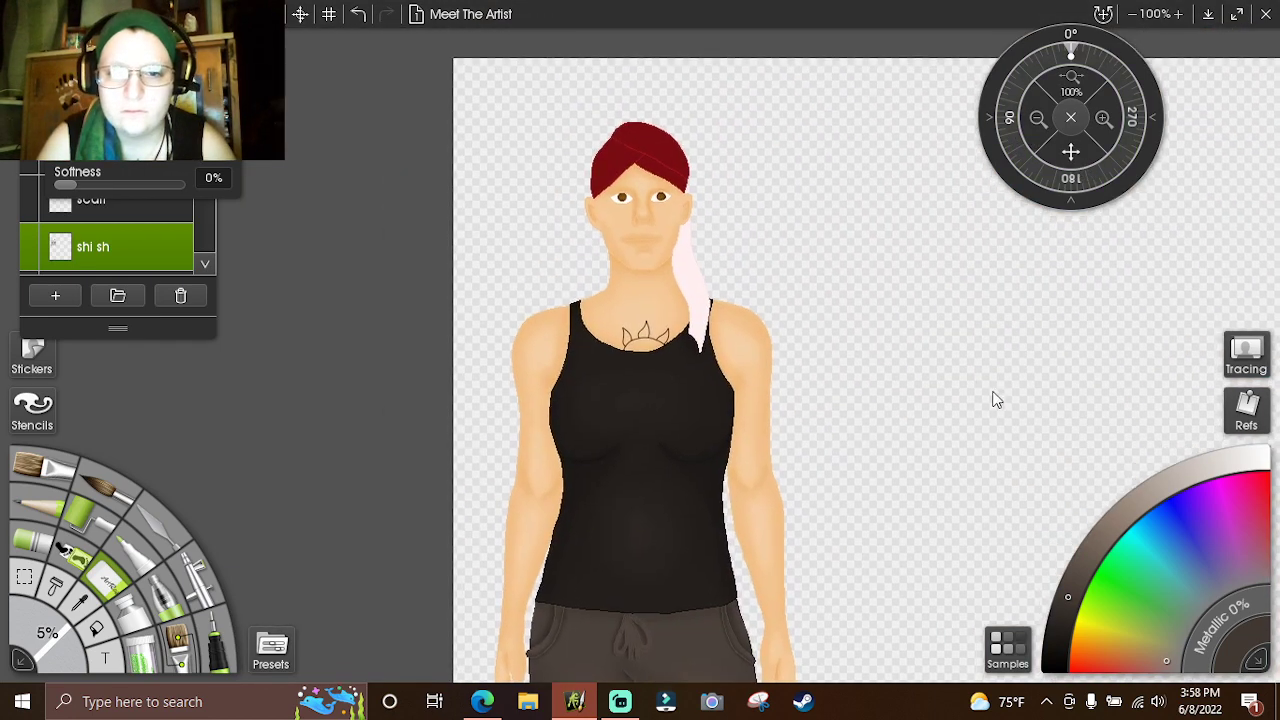
pyautogui.moveTo(993, 400); pyautogui.dragTo(955, 387)
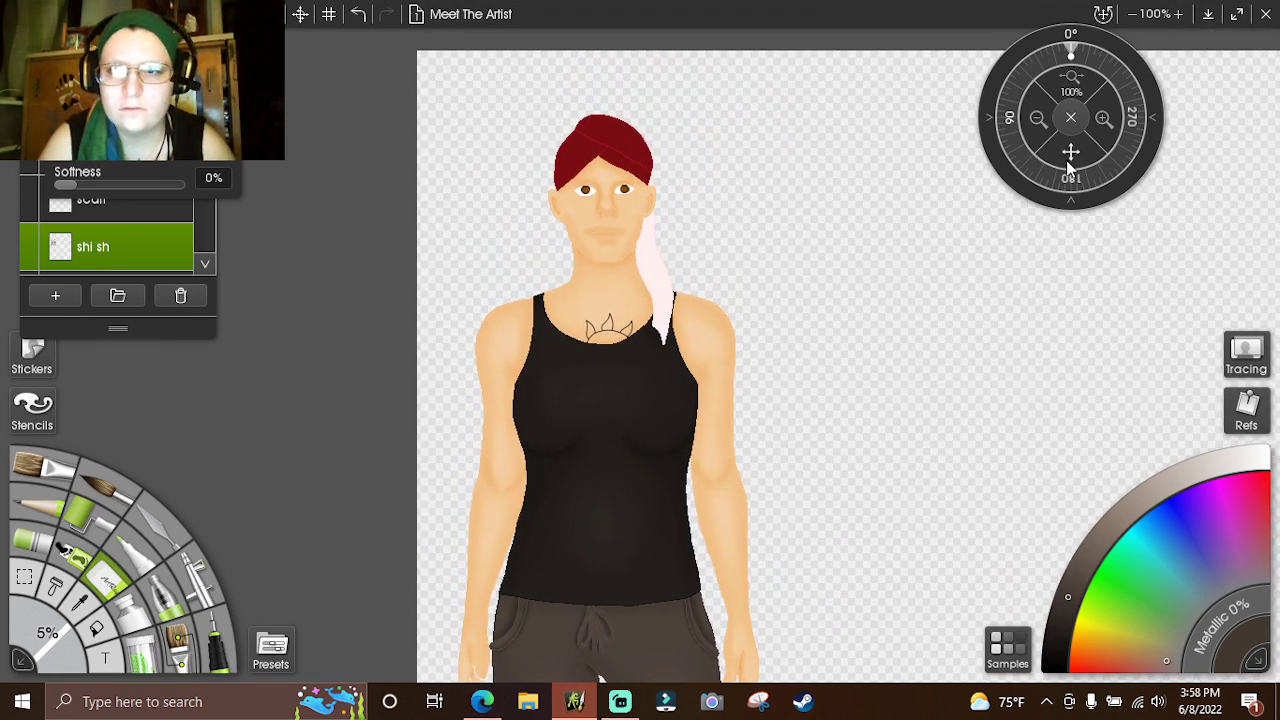
pyautogui.click(1100, 131)
pyautogui.click(1100, 131)
pyautogui.moveTo(1072, 153); pyautogui.dragTo(1130, 160)
pyautogui.click(1104, 118)
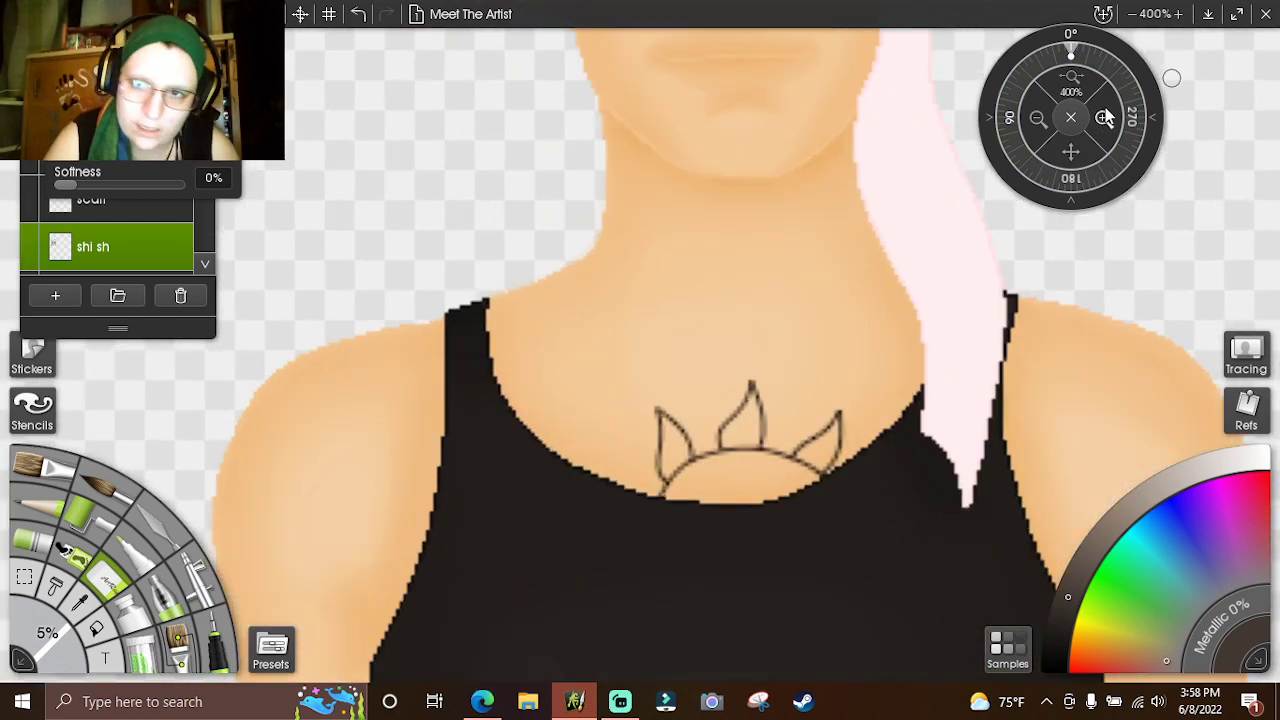
pyautogui.click(1104, 118)
pyautogui.click(1104, 118)
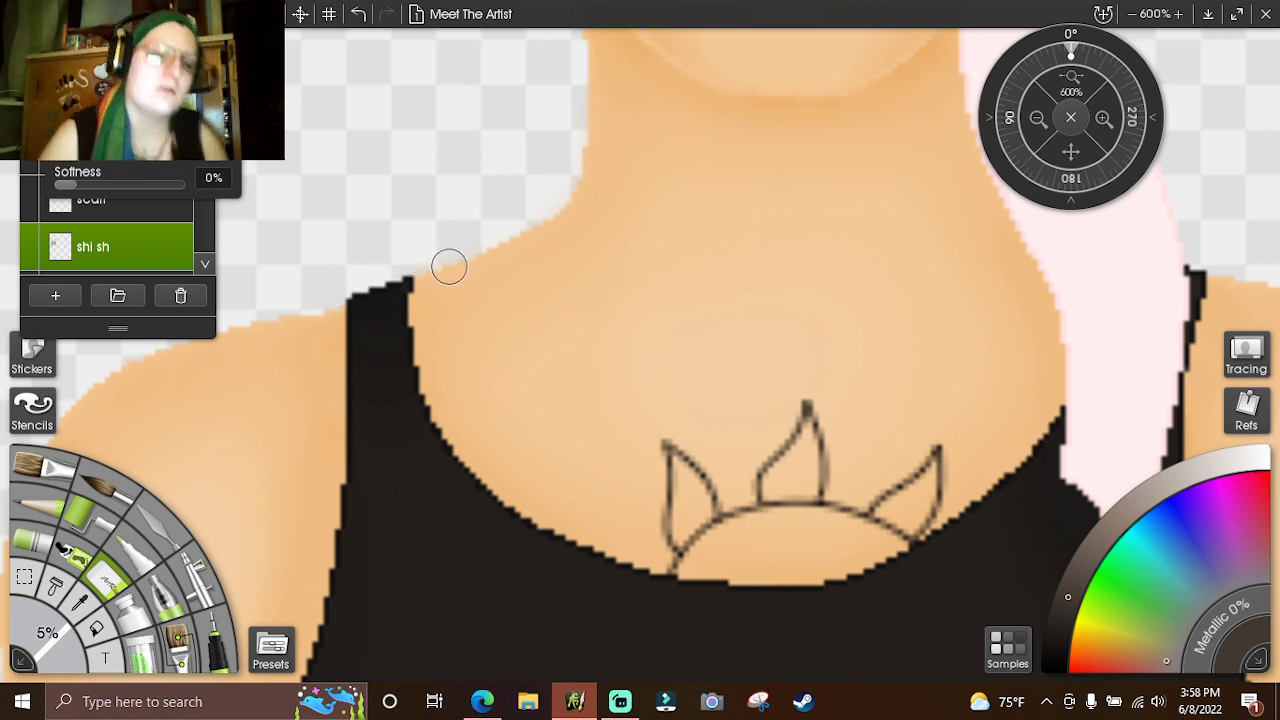
# - Save the painting with the cleaned-up tank top shading
pyautogui.click(418, 14)
pyautogui.click(100, 57)
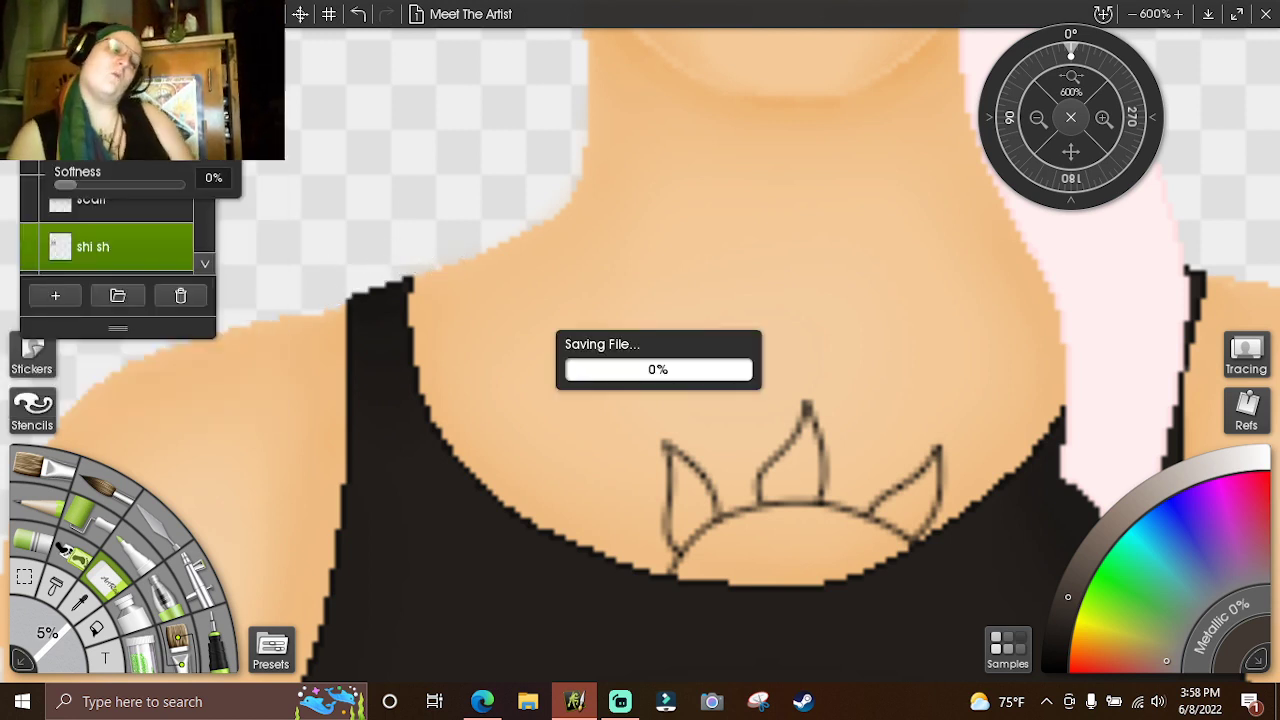
# - Add a layer named "sc sh" directly above the scarf layer and save the painting
pyautogui.moveTo(1071, 150); pyautogui.dragTo(980, 177)
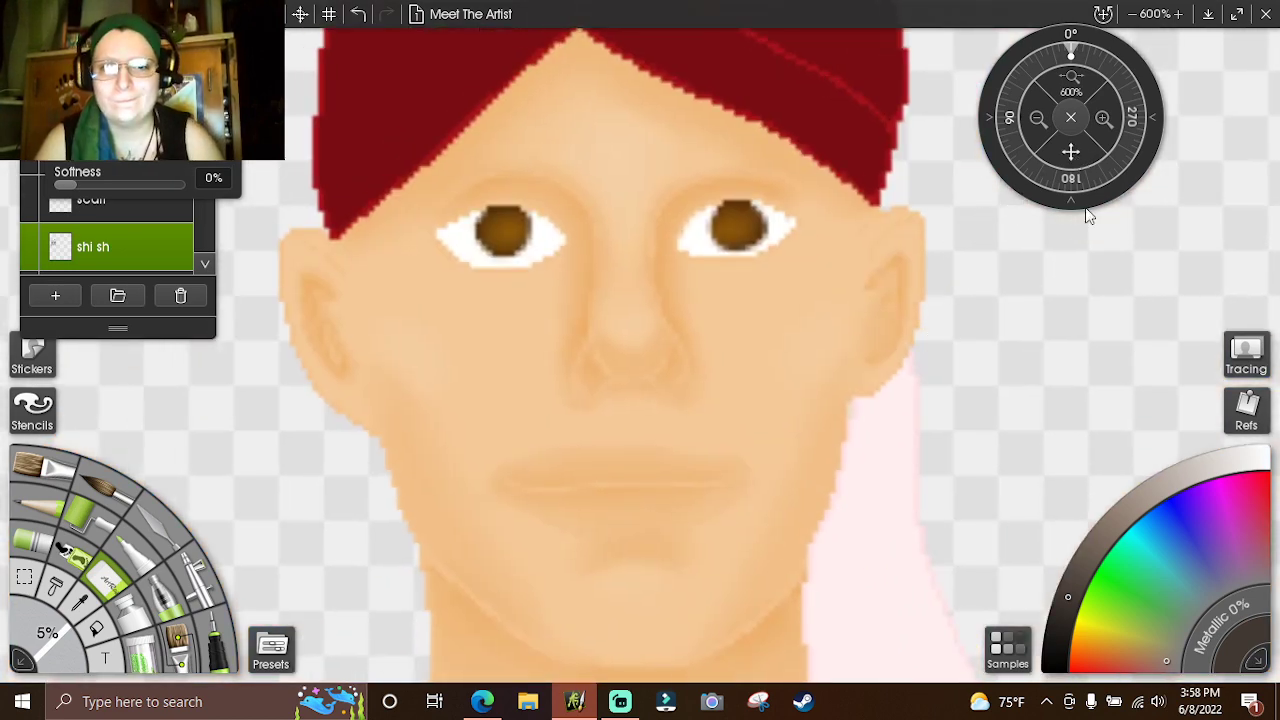
pyautogui.moveTo(1088, 215); pyautogui.dragTo(1110, 435)
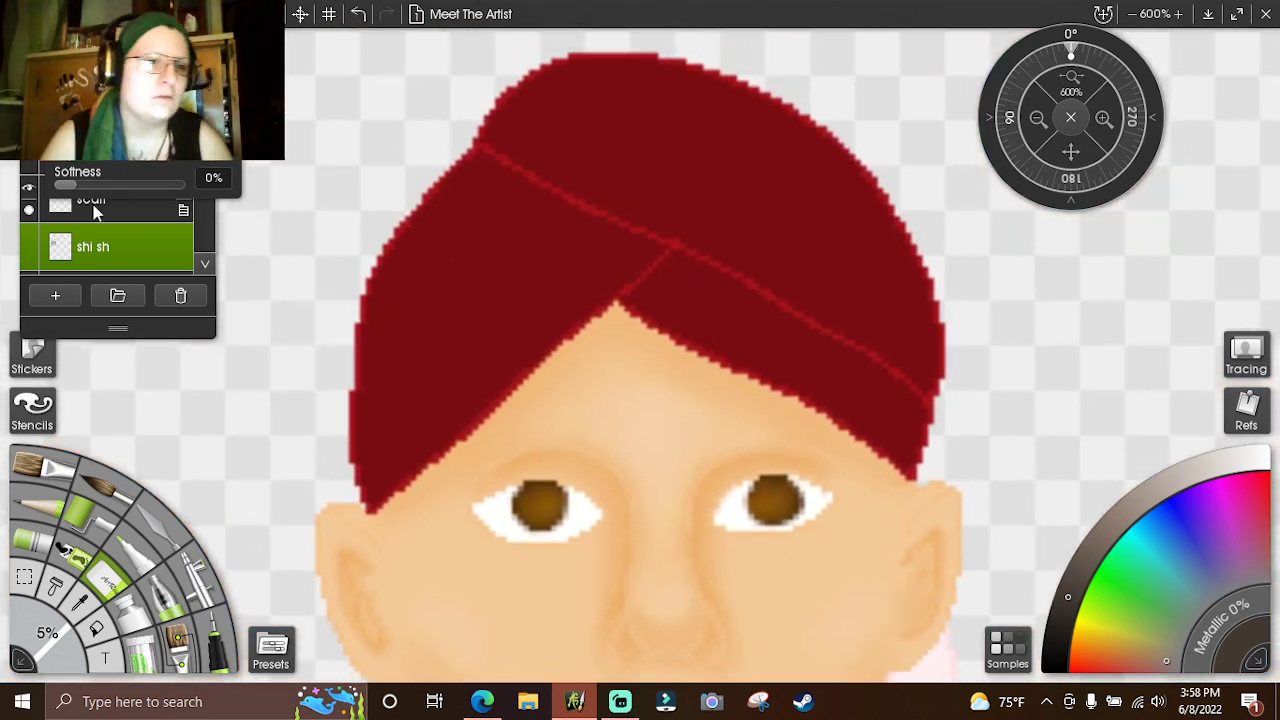
pyautogui.click(95, 208)
pyautogui.click(42, 293)
pyautogui.rightClick(112, 192)
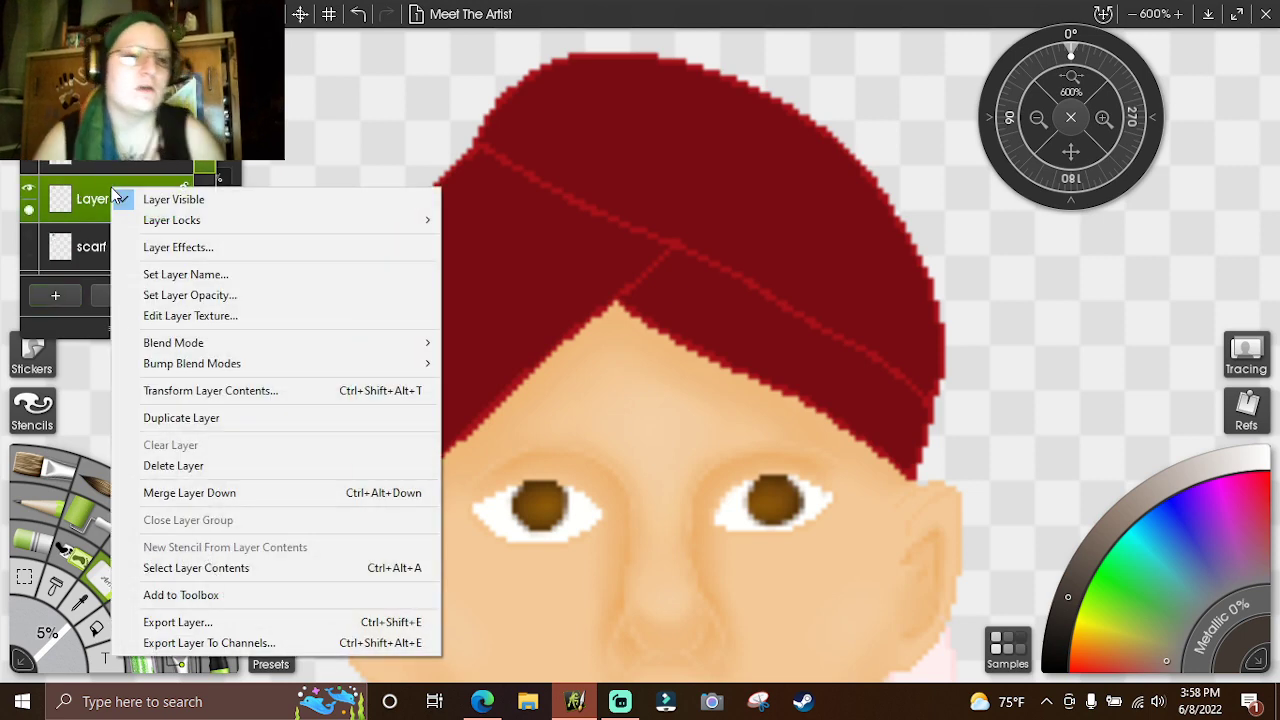
pyautogui.click(223, 280)
pyautogui.write('sc sh')
pyautogui.press('Return')
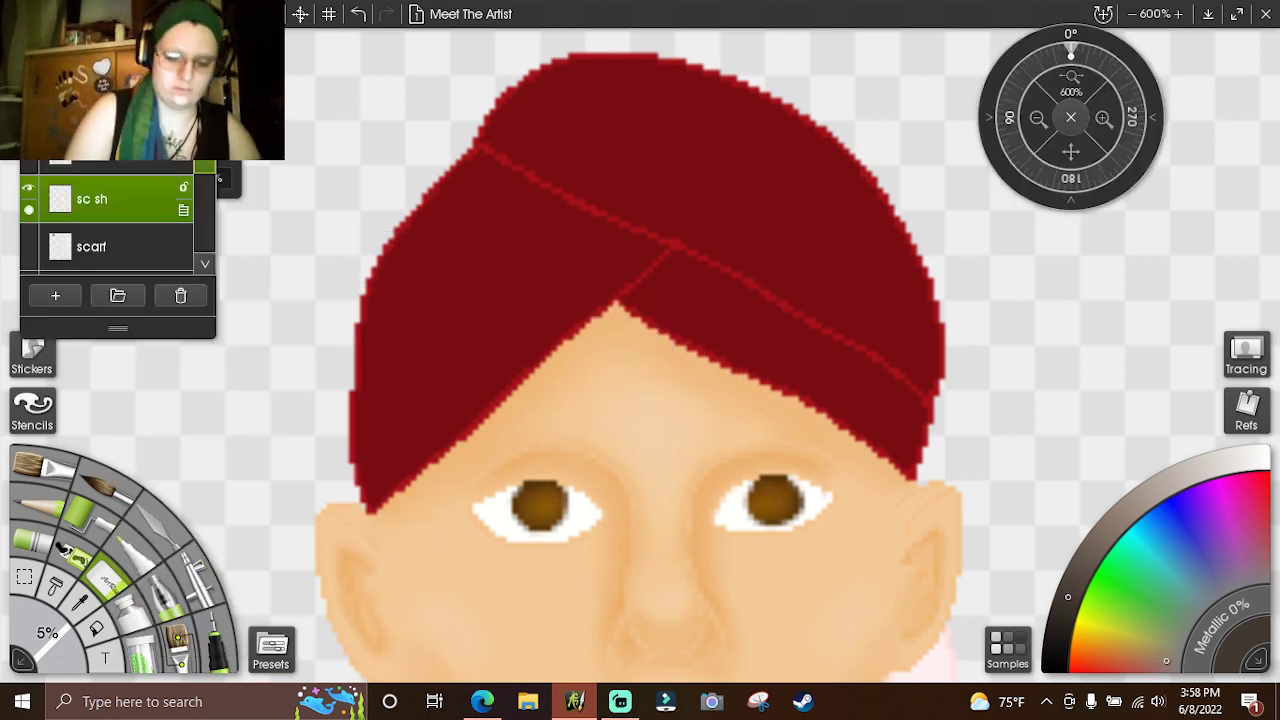
pyautogui.hotkey('alt', 'f')
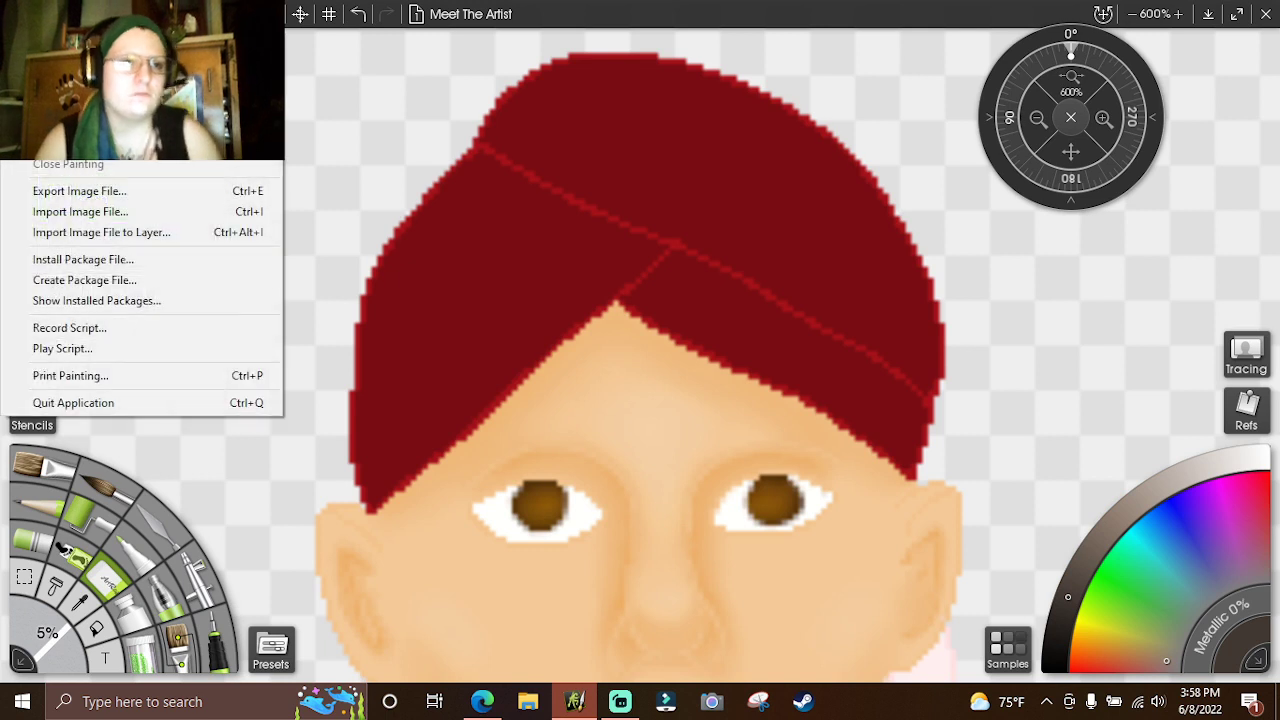
pyautogui.hotkey('ctrl', 's')
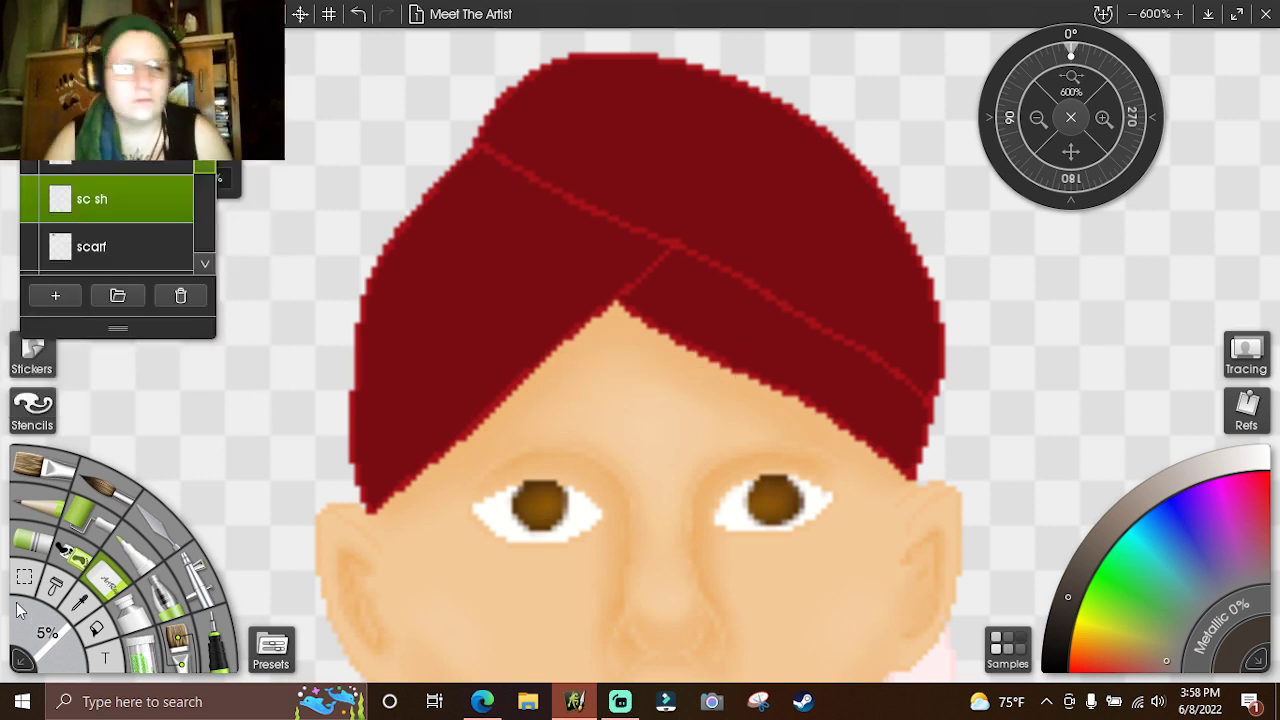
# - Sample the scarf's dark red and try an ink pen stroke on the head wrap, undoing the stroke
pyautogui.click(80, 600)
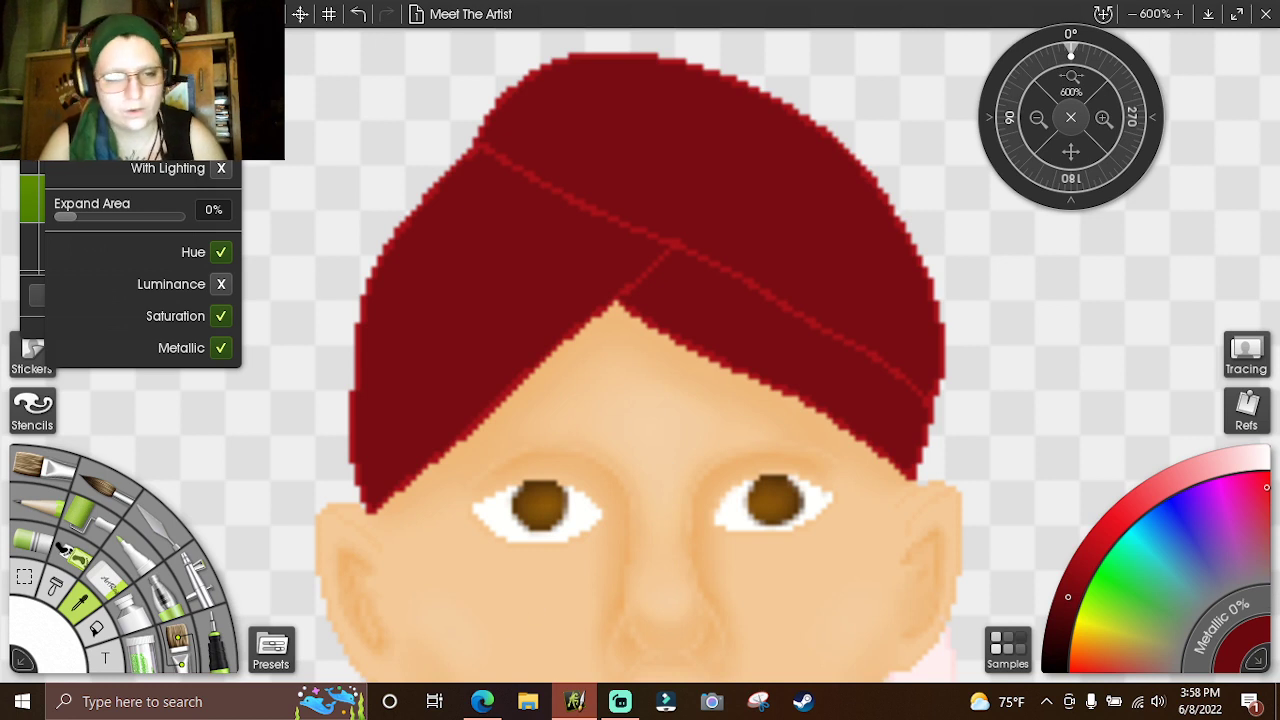
pyautogui.click(215, 650)
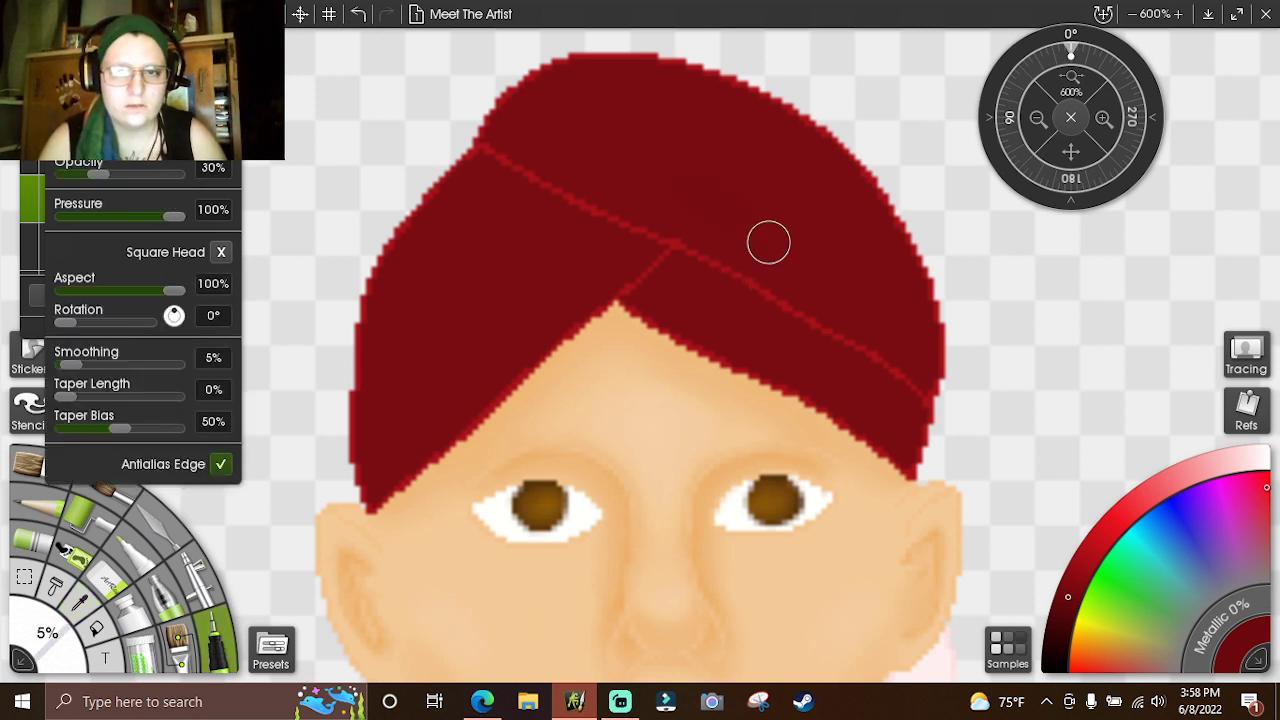
pyautogui.click(358, 14)
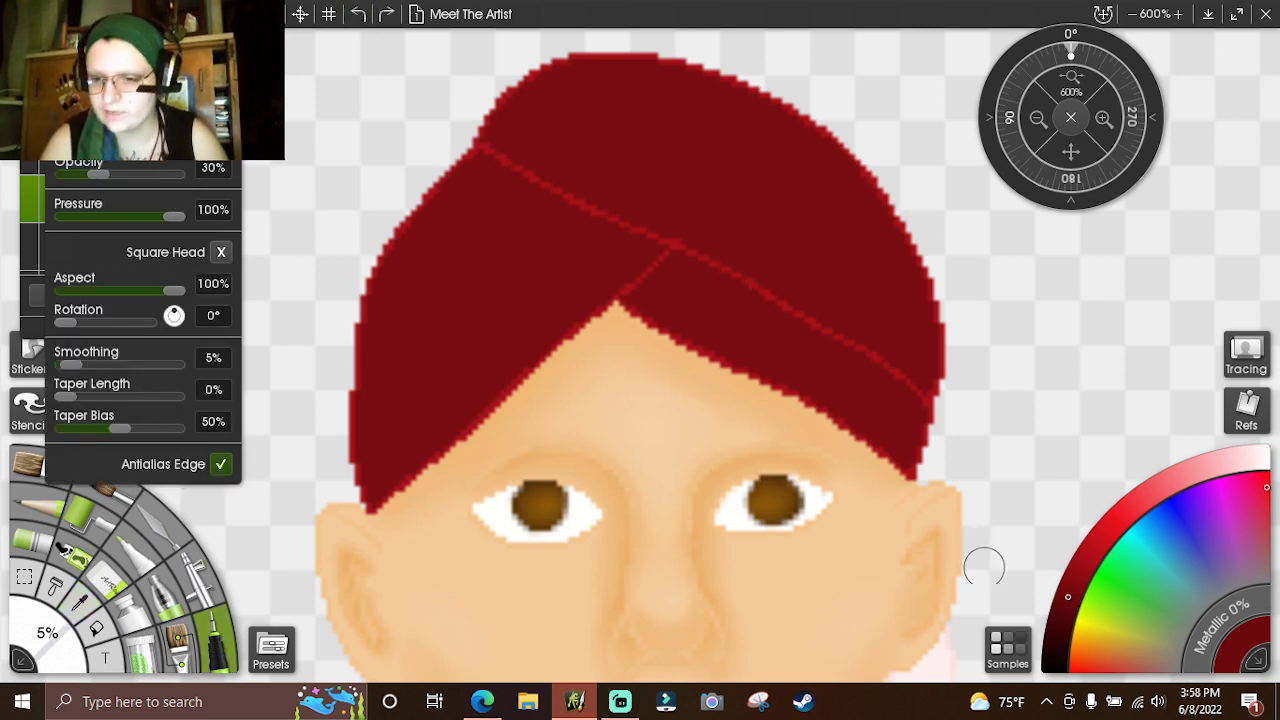
# - Darken the red slightly, set the ink pen's opacity to 90%, and try a diagonal shading stroke on the upper head wrap
pyautogui.click(1066, 602)
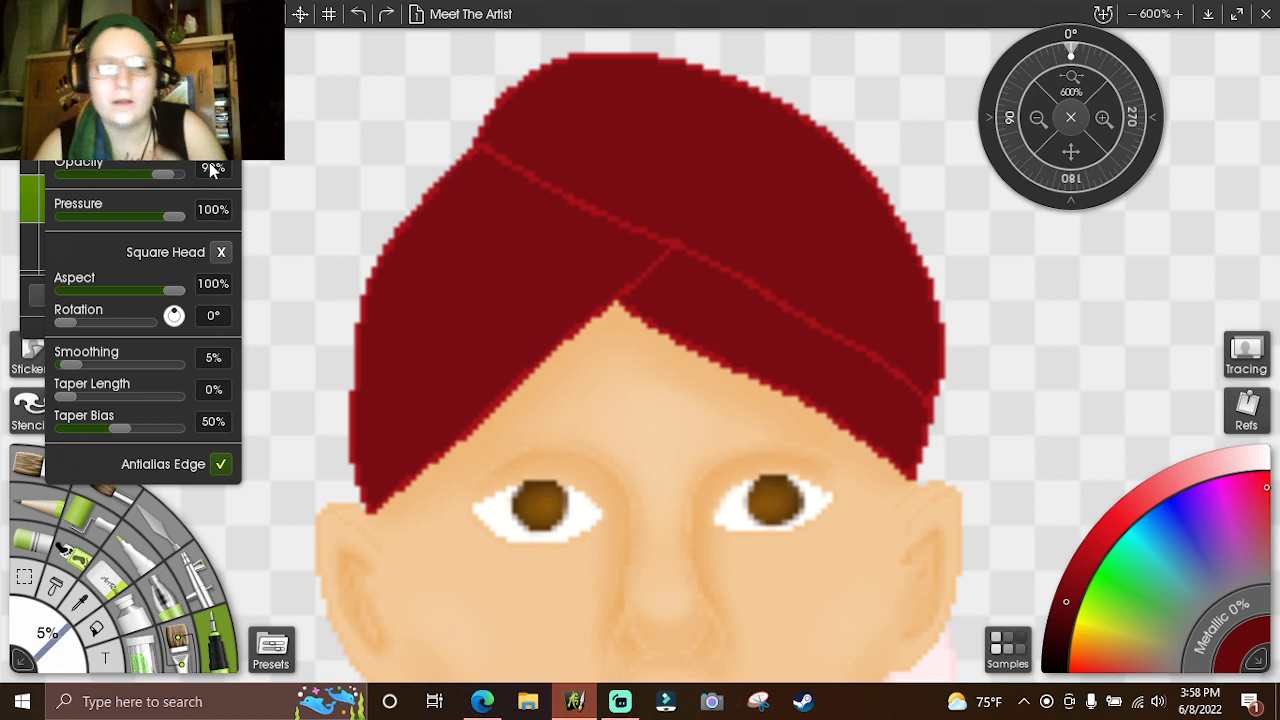
pyautogui.moveTo(630, 120); pyautogui.dragTo(725, 165)
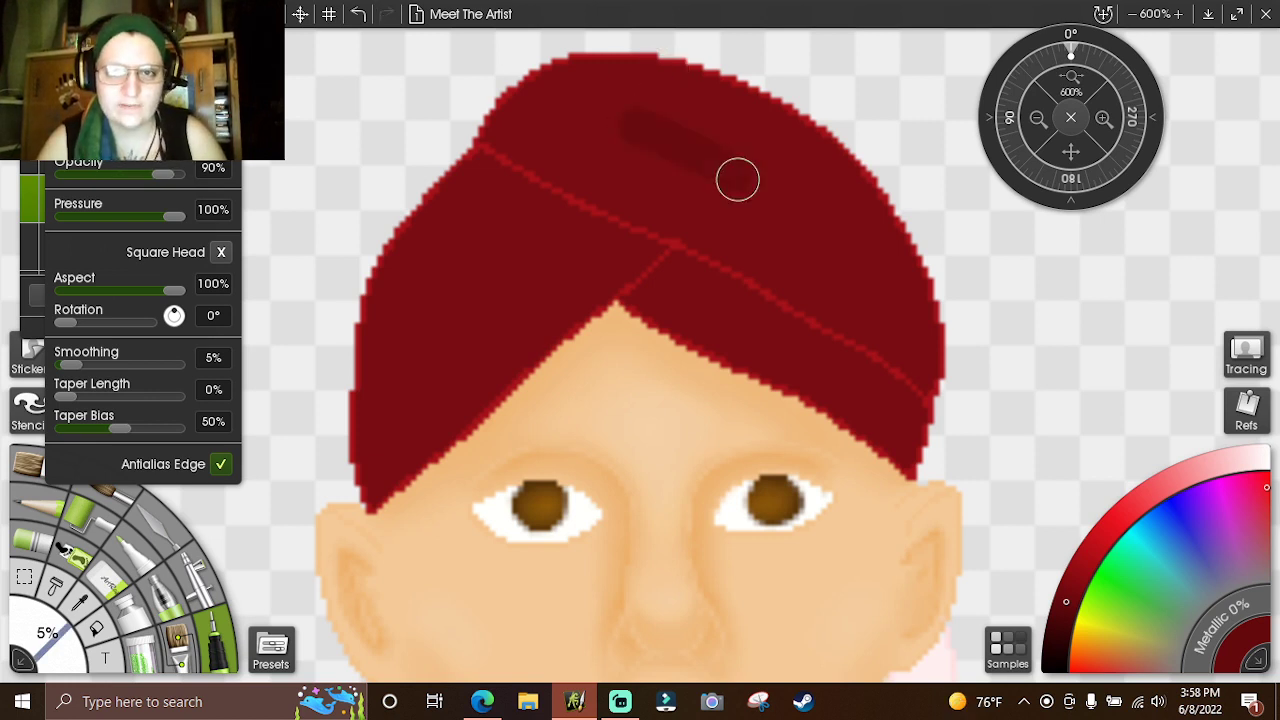
pyautogui.click(358, 13)
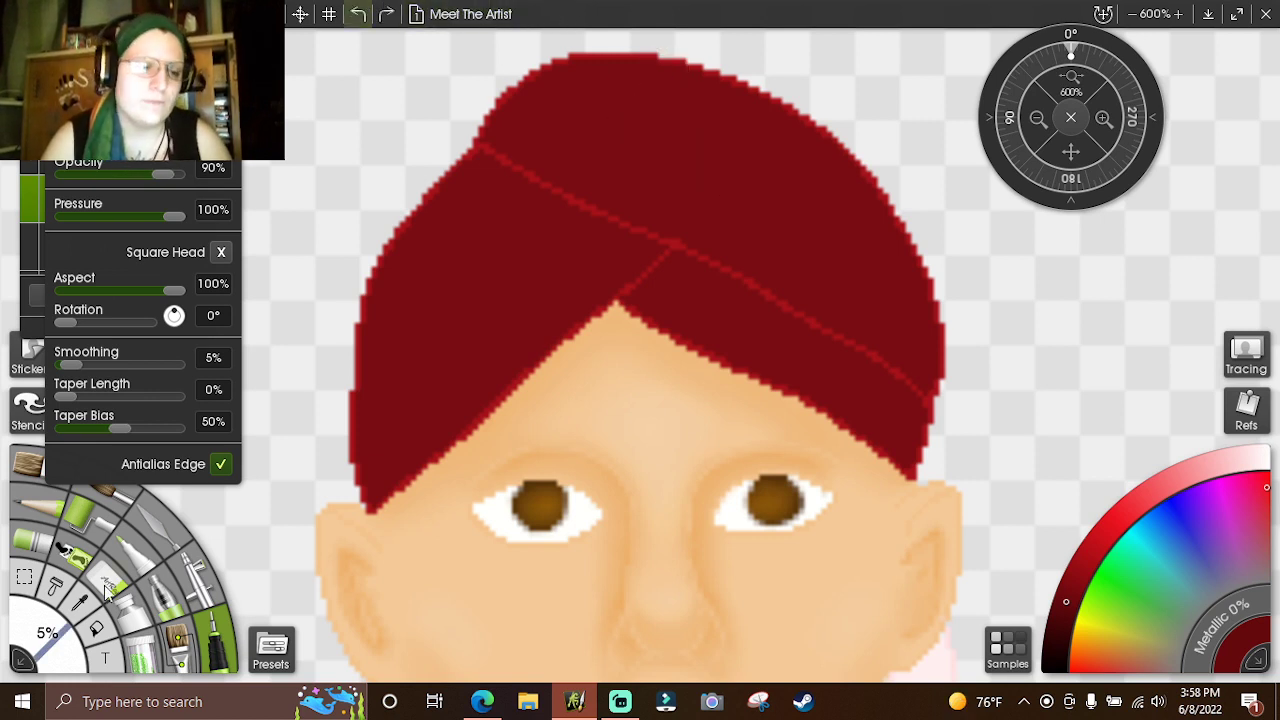
# - Set the ink pen's size to 2% and paint dark red shading along the head wrap's fold lines
pyautogui.click(62, 640)
pyautogui.write('2')
pyautogui.press('Return')
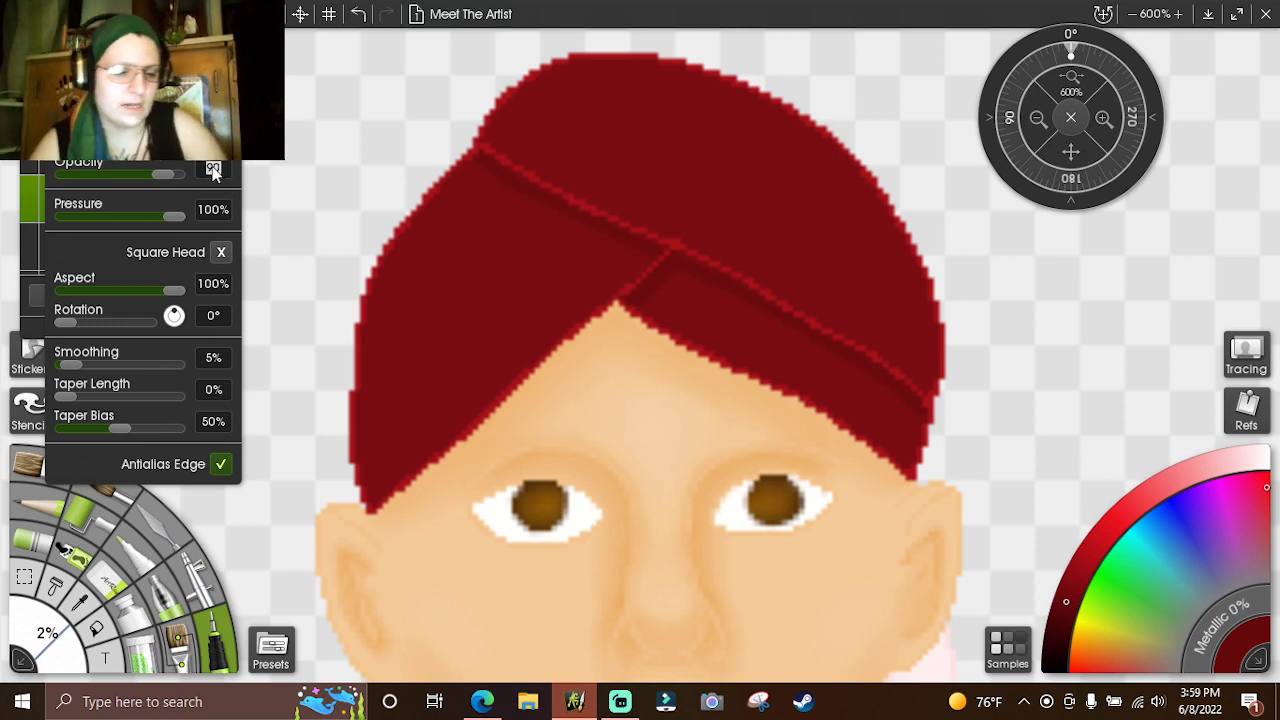
# - Lower the ink pen's opacity to 45%, set its size to 4%, and widen the shading along the wrap's folds and edges
pyautogui.write('25')
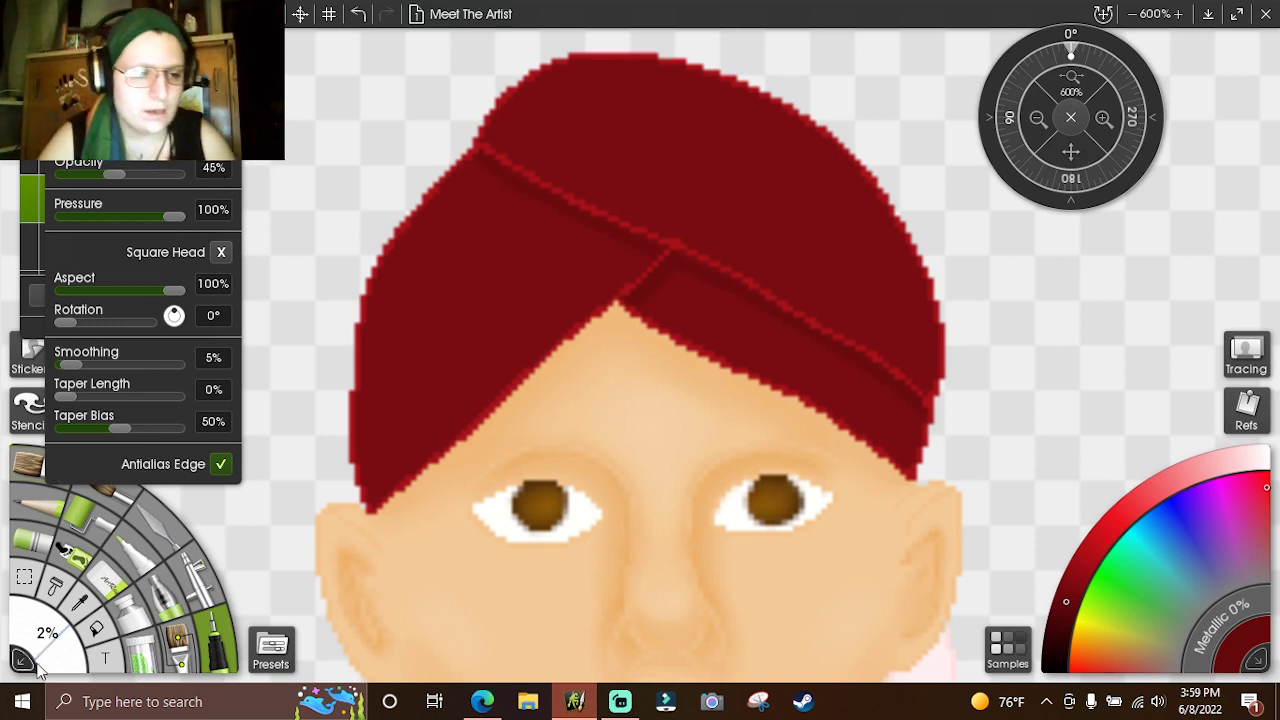
pyautogui.click(38, 668)
pyautogui.write('4')
pyautogui.press('Return')
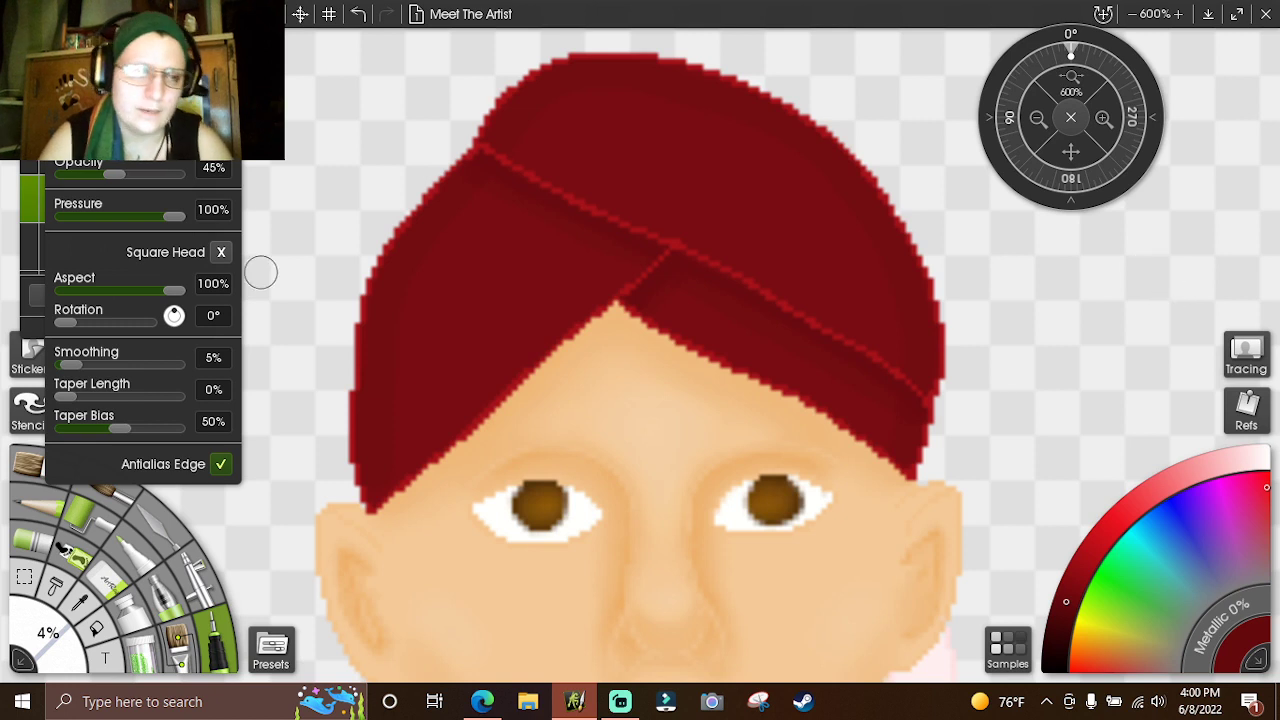
# - Set the ink pen to 30% opacity and 6% size and spread the shading across the wrap's edges and lower front band
pyautogui.scroll(-15, 215, 175)
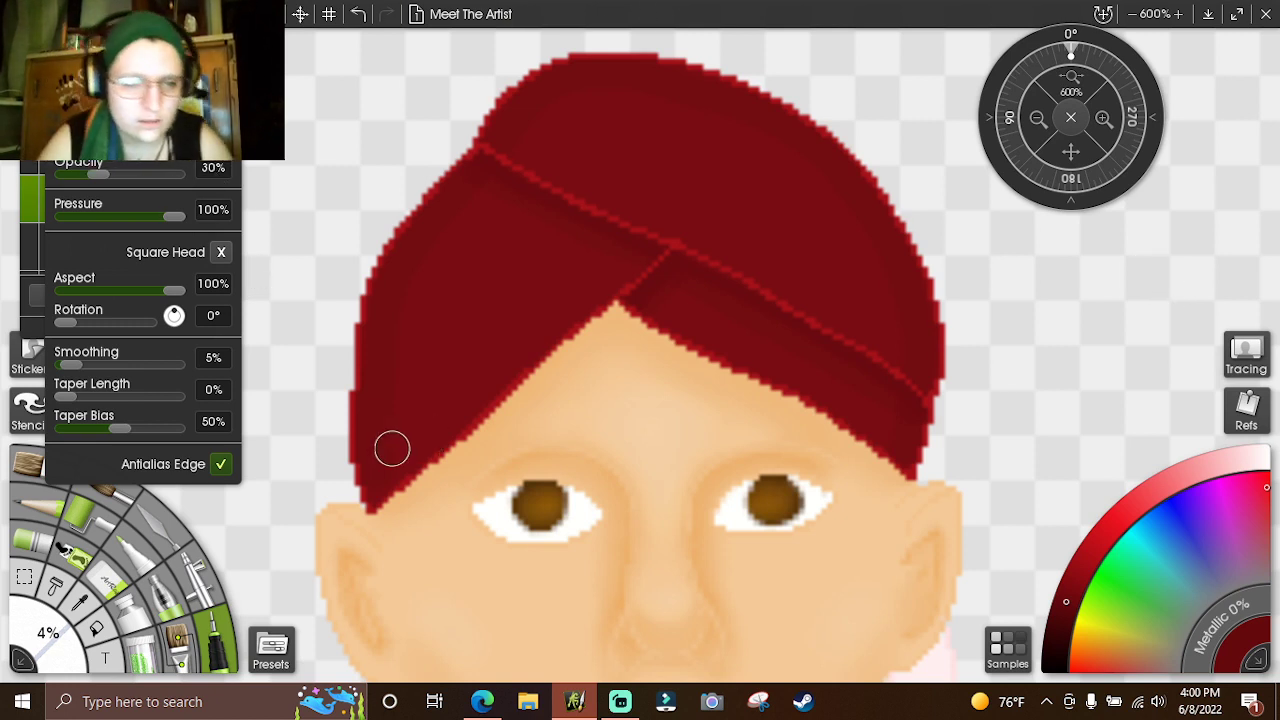
pyautogui.click(50, 645)
pyautogui.write('6')
pyautogui.press('Return')
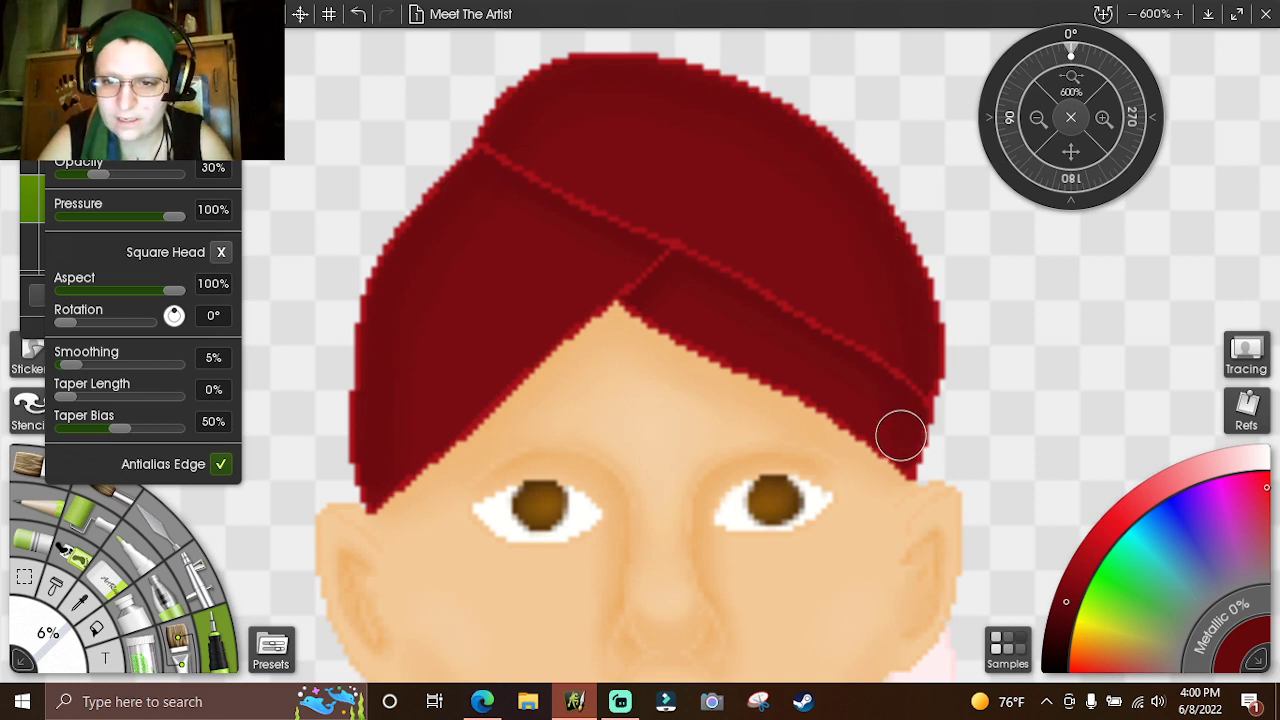
pyautogui.moveTo(900, 435)
pyautogui.mouseDown()
pyautogui.moveTo(903, 411)
pyautogui.moveTo(766, 314)
pyautogui.moveTo(680, 277)
pyautogui.moveTo(663, 304)
pyautogui.mouseUp()
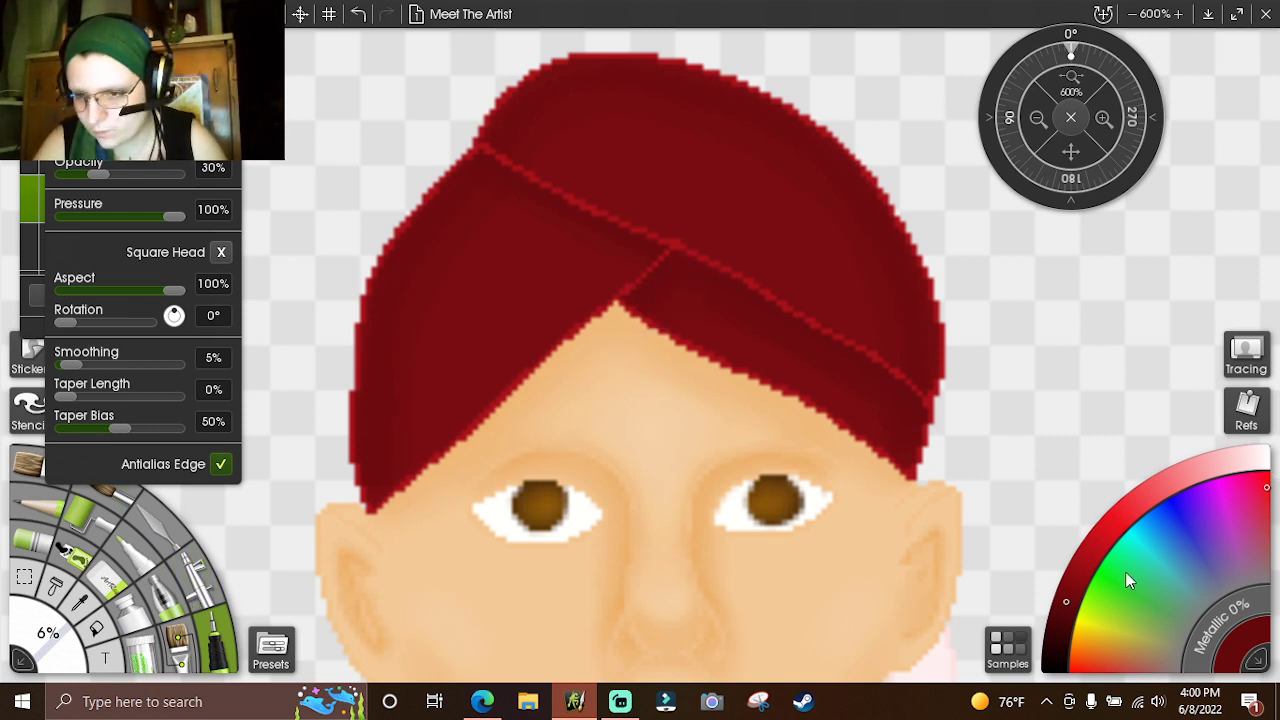
# - Pick a brighter red and paint highlight patches in the middle of the wrap's two large sections
pyautogui.click(1094, 551)
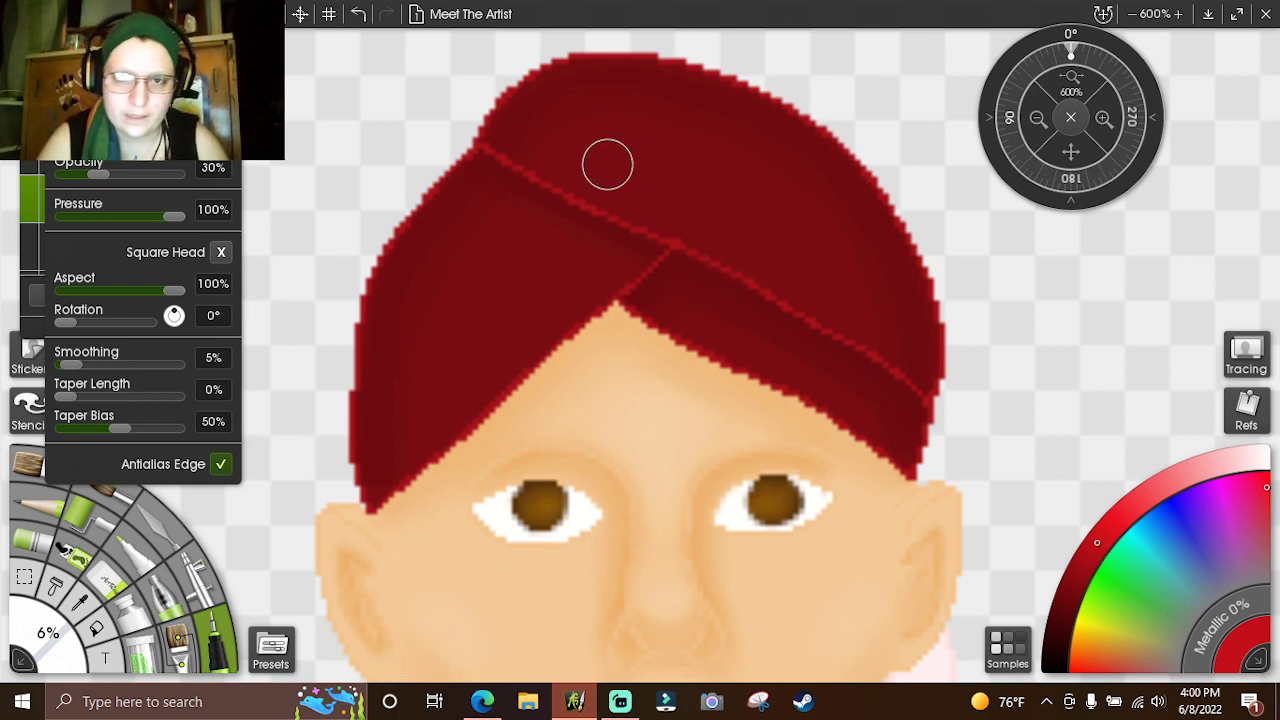
pyautogui.moveTo(606, 160)
pyautogui.mouseDown()
pyautogui.moveTo(807, 263)
pyautogui.moveTo(735, 196)
pyautogui.moveTo(598, 170)
pyautogui.moveTo(808, 272)
pyautogui.mouseUp()
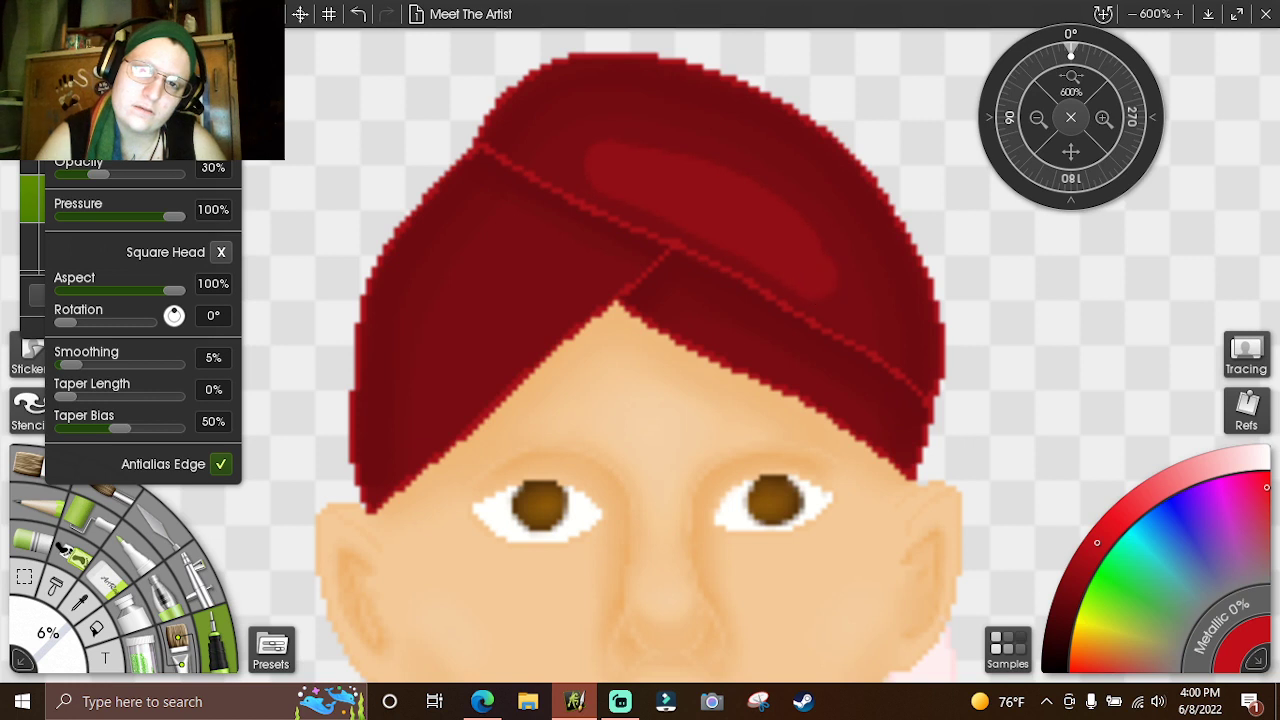
pyautogui.moveTo(449, 257)
pyautogui.mouseDown()
pyautogui.moveTo(474, 323)
pyautogui.moveTo(443, 384)
pyautogui.moveTo(549, 286)
pyautogui.moveTo(516, 263)
pyautogui.mouseUp()
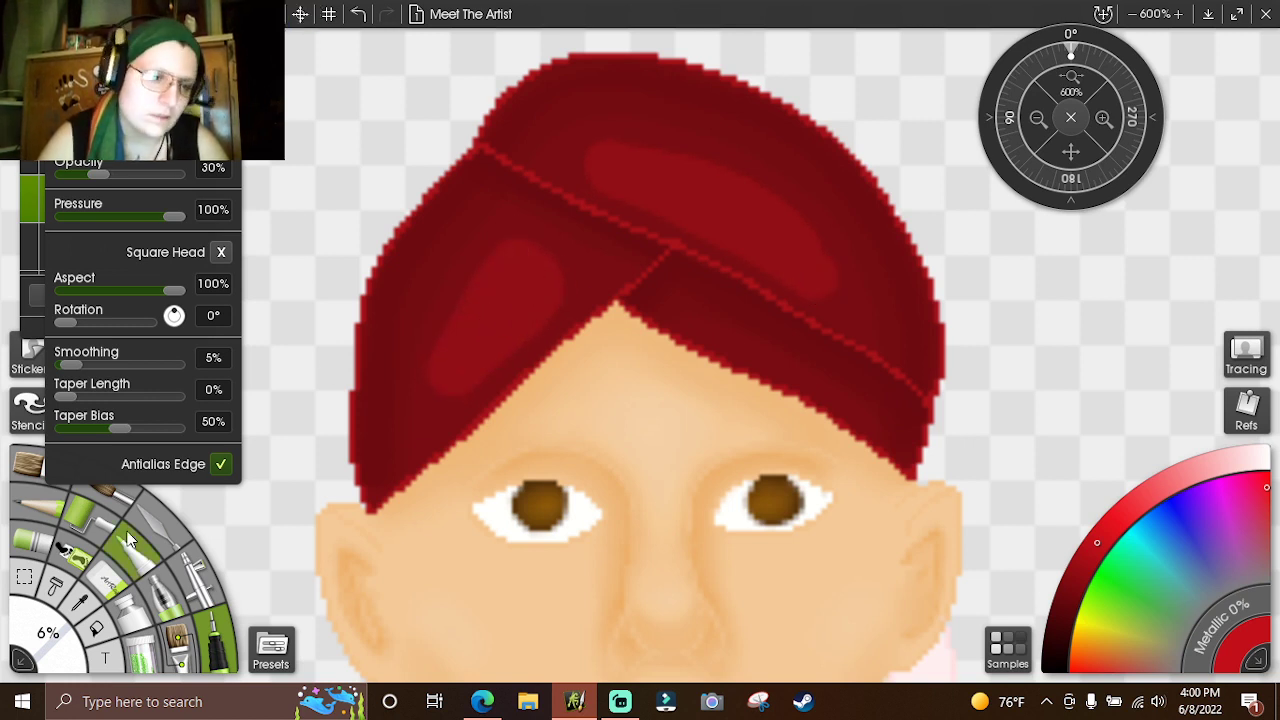
# - Blend both head wrap highlights with the palette knife at 20% size, and reduce the knife's size to 15%
pyautogui.click(158, 524)
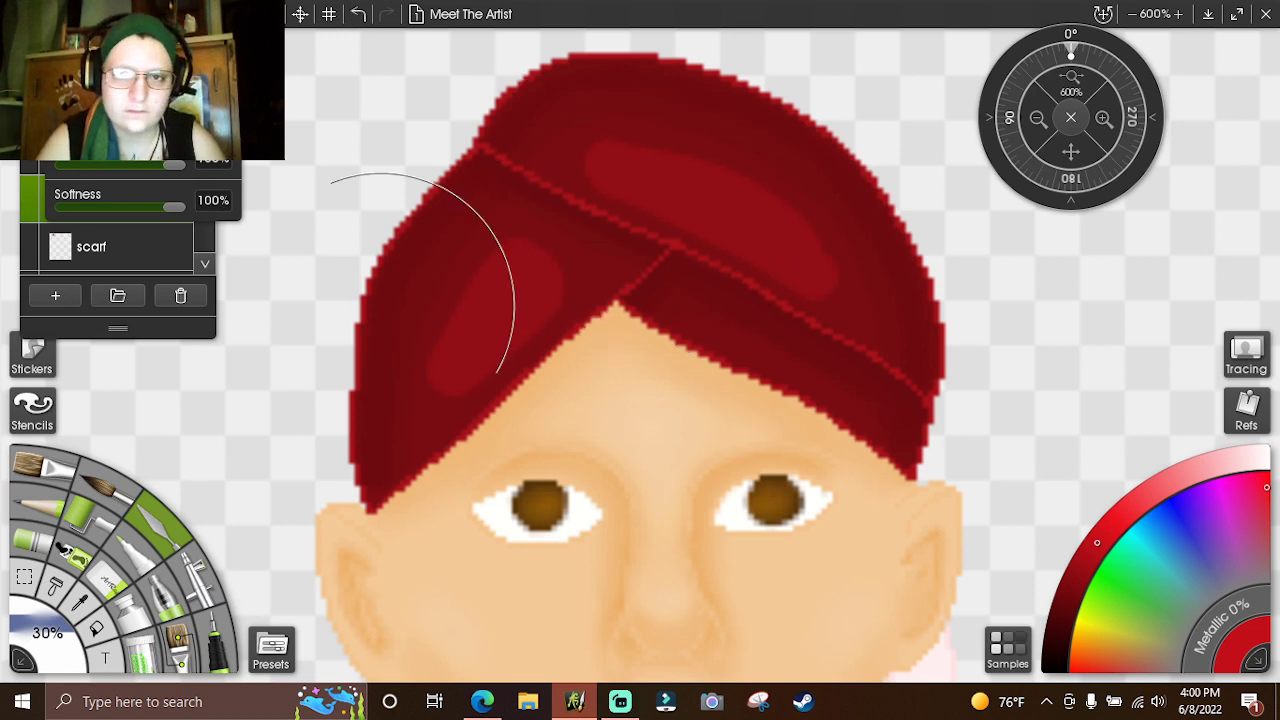
pyautogui.click(47, 631)
pyautogui.write('2')
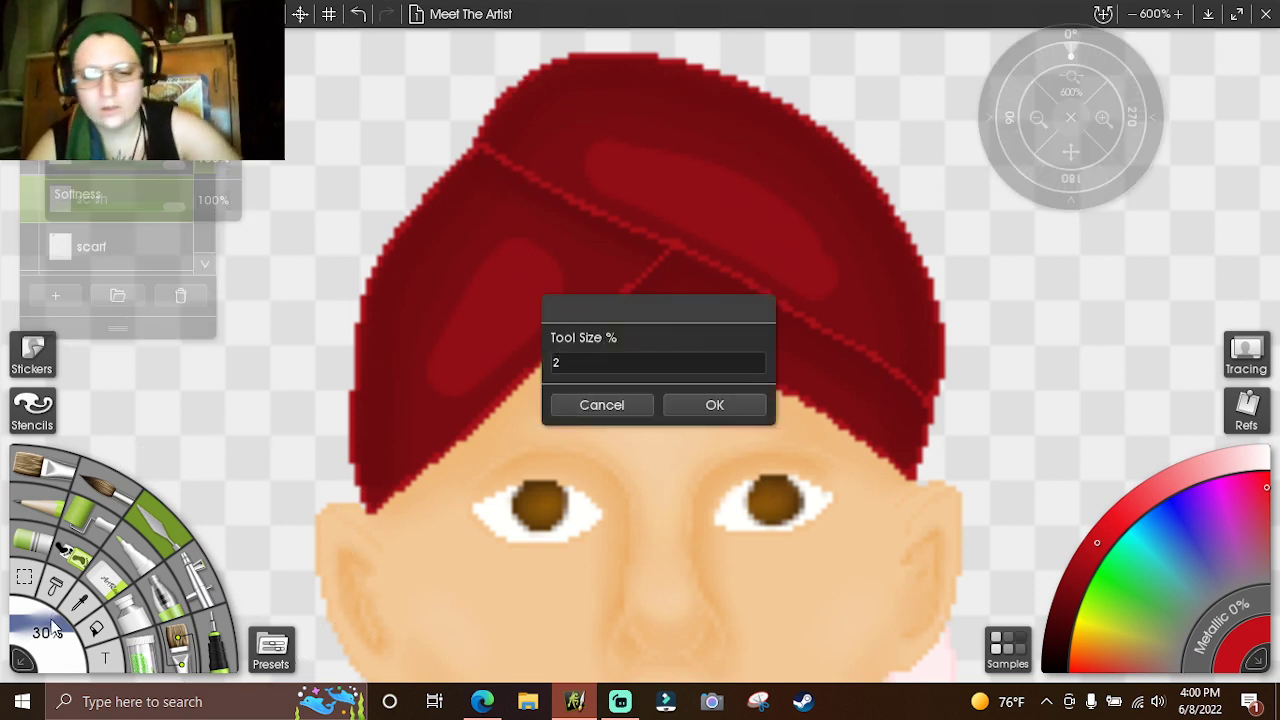
pyautogui.write('0')
pyautogui.press('Return')
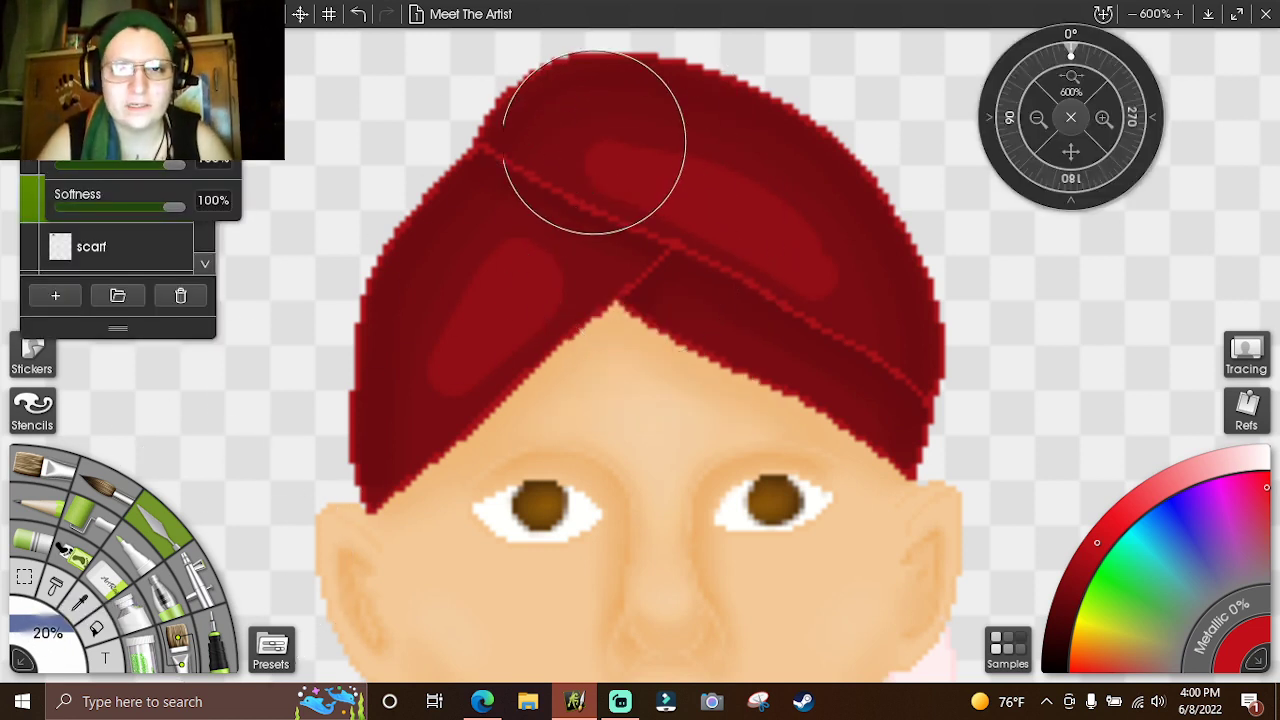
pyautogui.moveTo(594, 142); pyautogui.dragTo(604, 125)
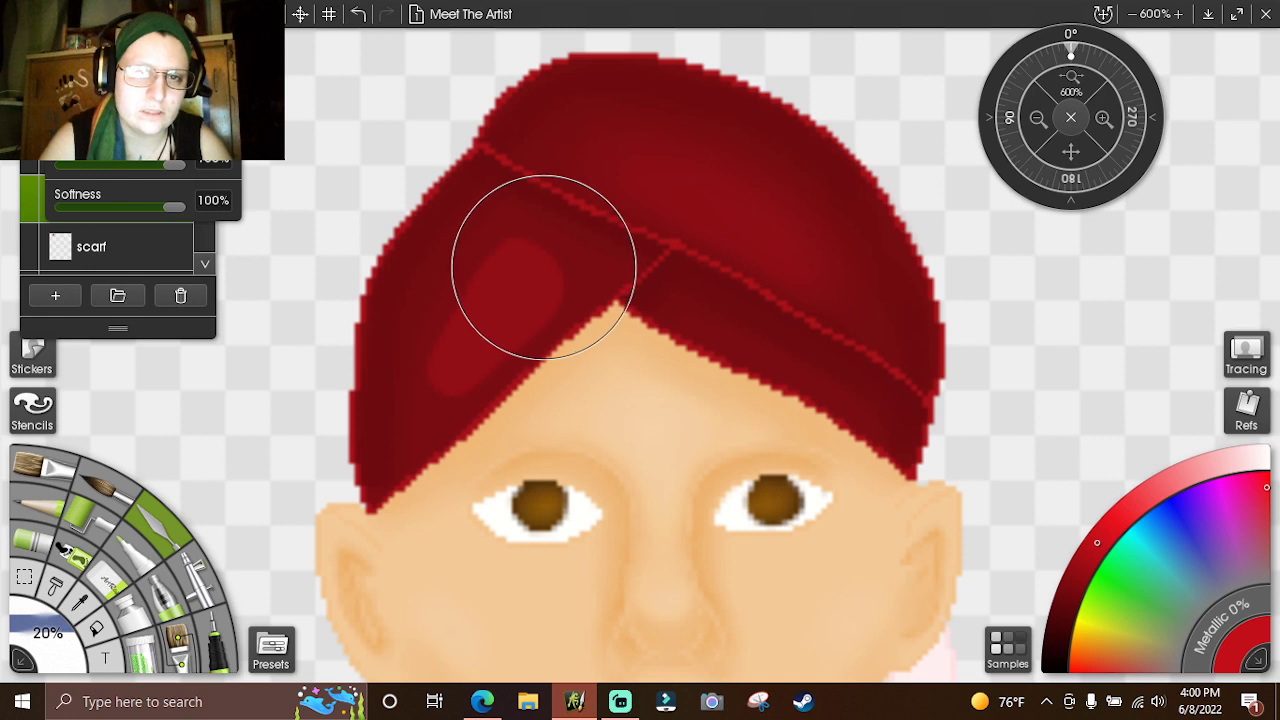
pyautogui.moveTo(406, 409); pyautogui.dragTo(414, 371)
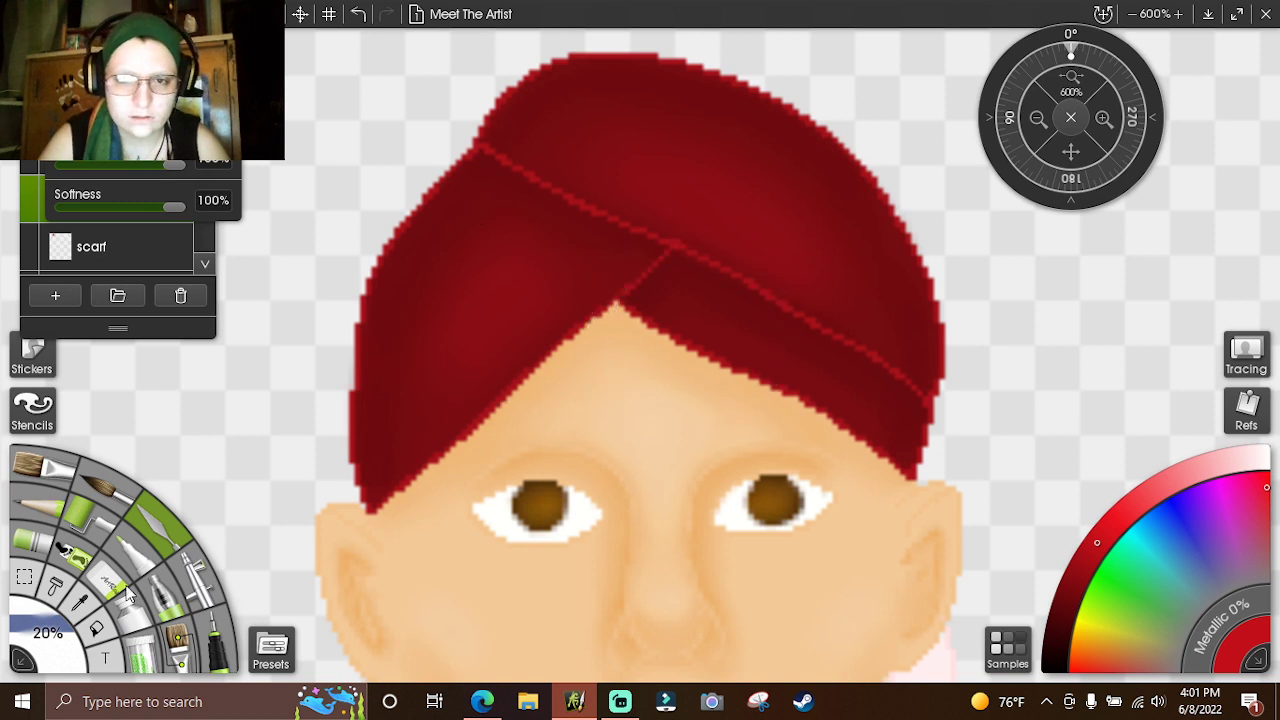
pyautogui.click(41, 650)
pyautogui.write('15')
pyautogui.press('Return')
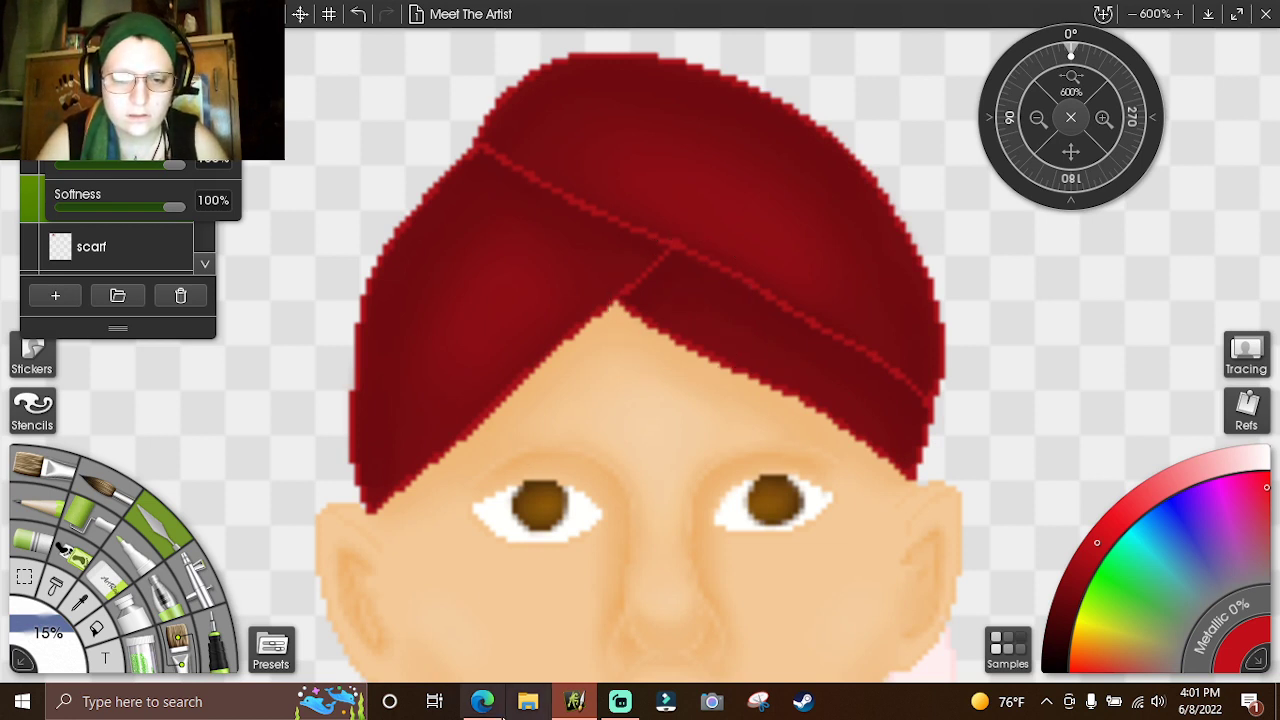
pyautogui.moveTo(500, 713)
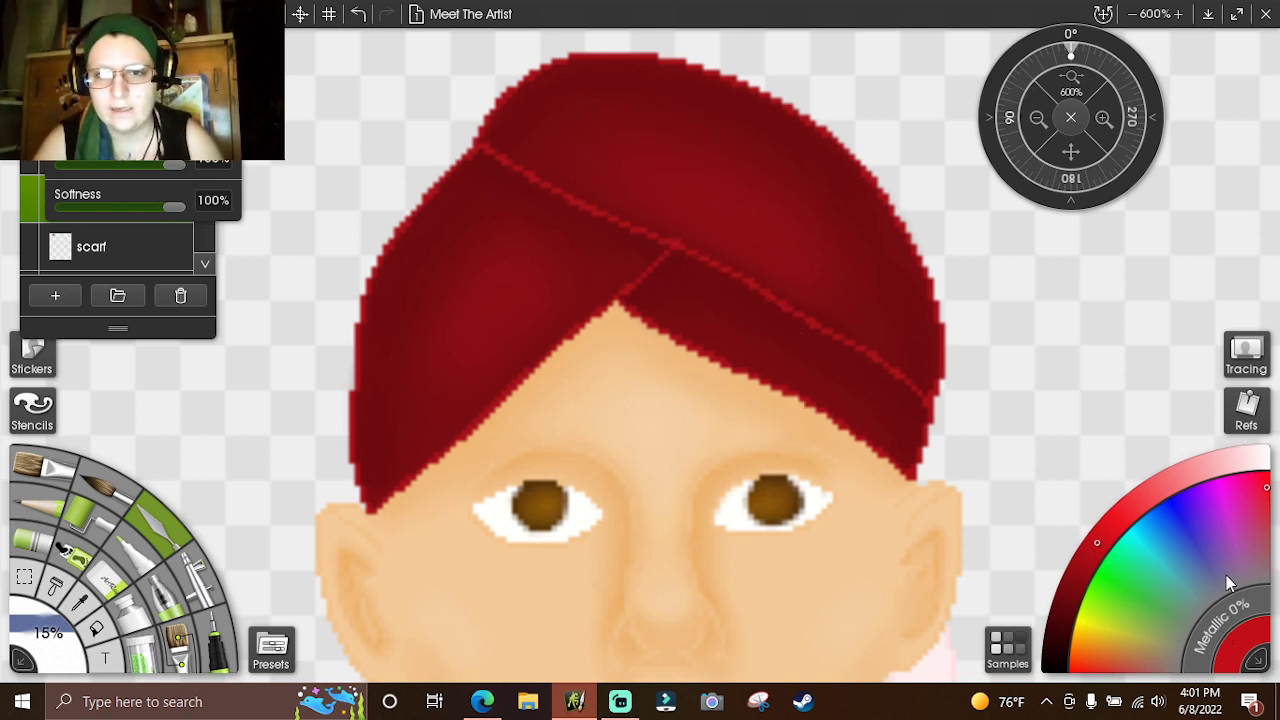
# - Set the ink pen to a darker red, 2% size and 90% opacity, and try a stroke below the diagonal fold, undoing it
pyautogui.click(1071, 594)
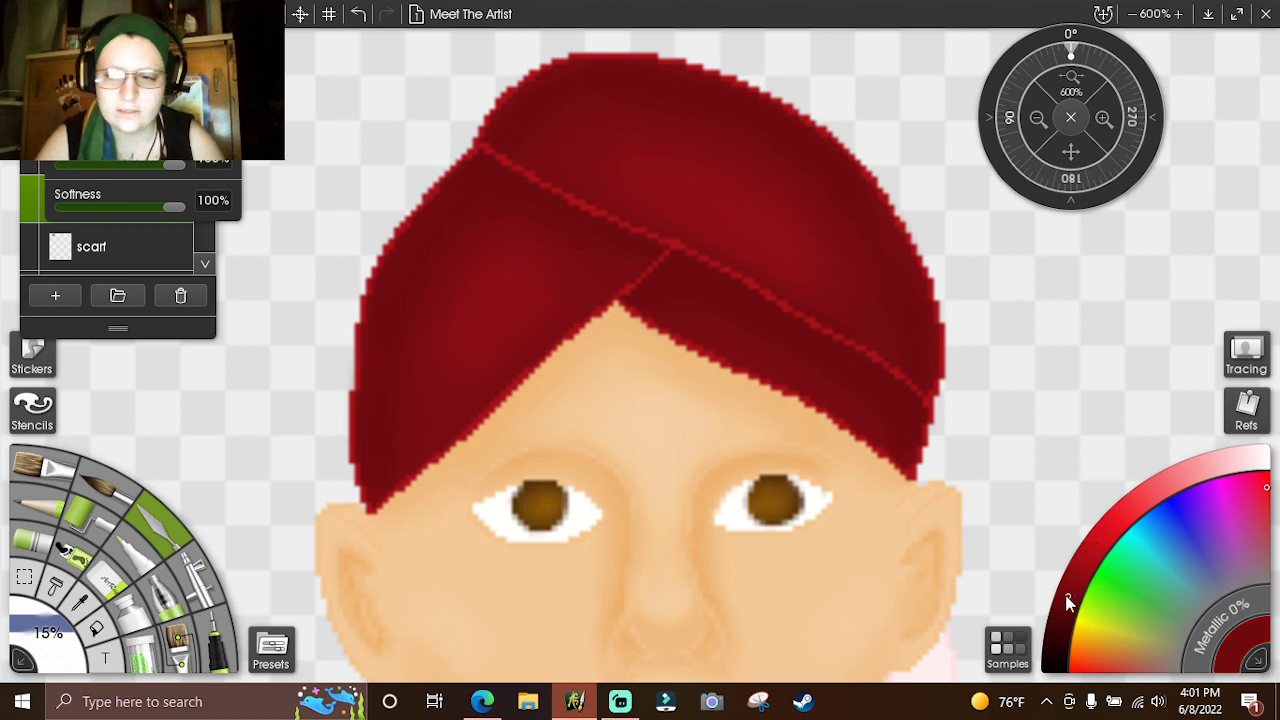
pyautogui.click(221, 635)
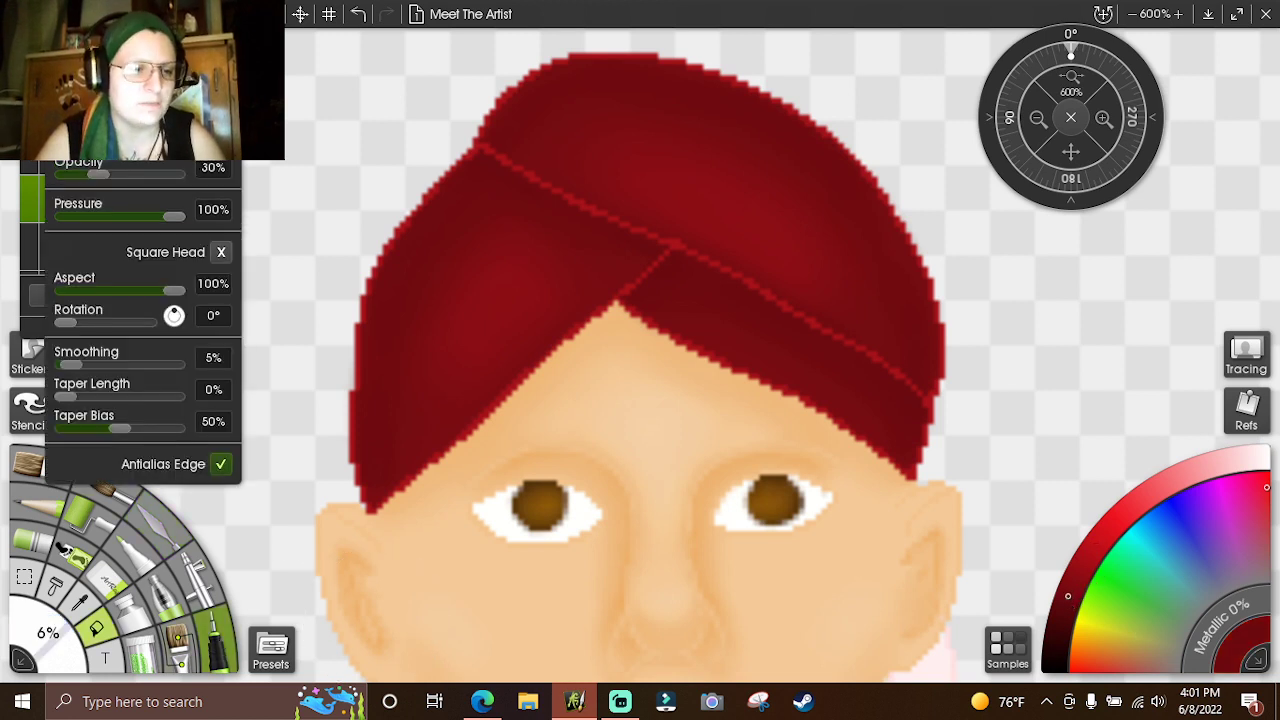
pyautogui.click(47, 632)
pyautogui.write('2')
pyautogui.press('Return')
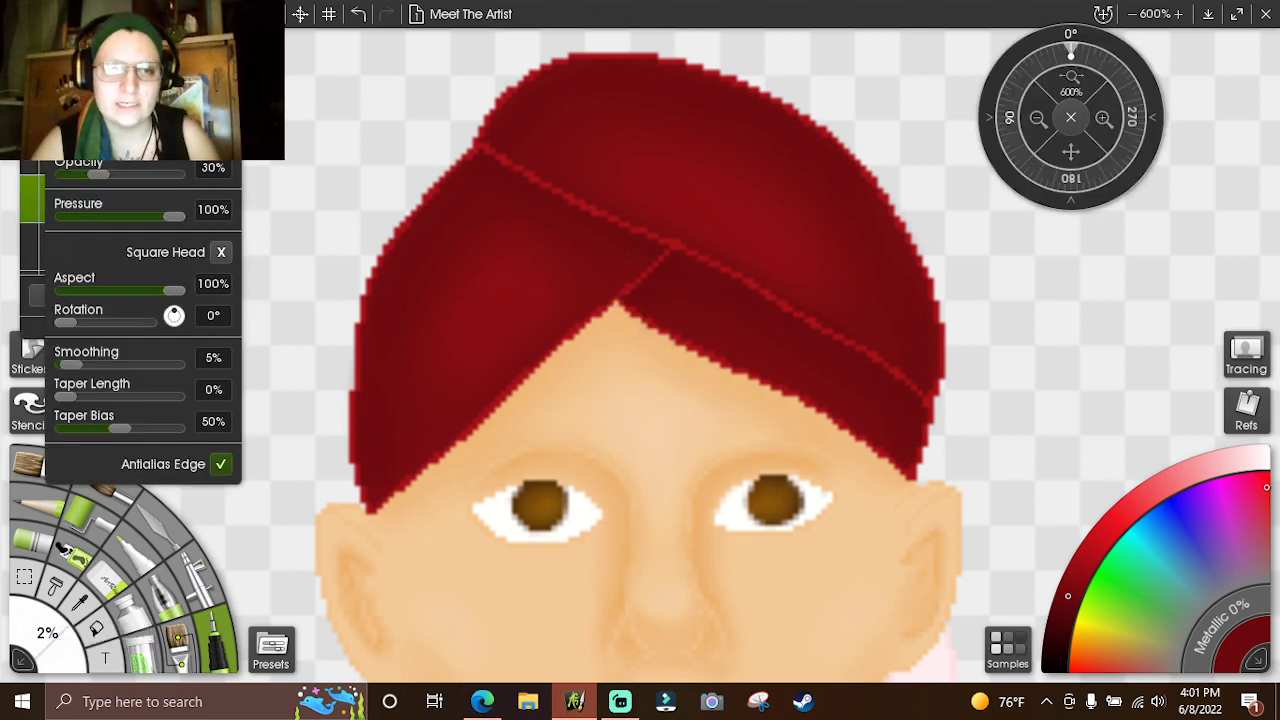
pyautogui.click(212, 168)
pyautogui.write('90')
pyautogui.press('Return')
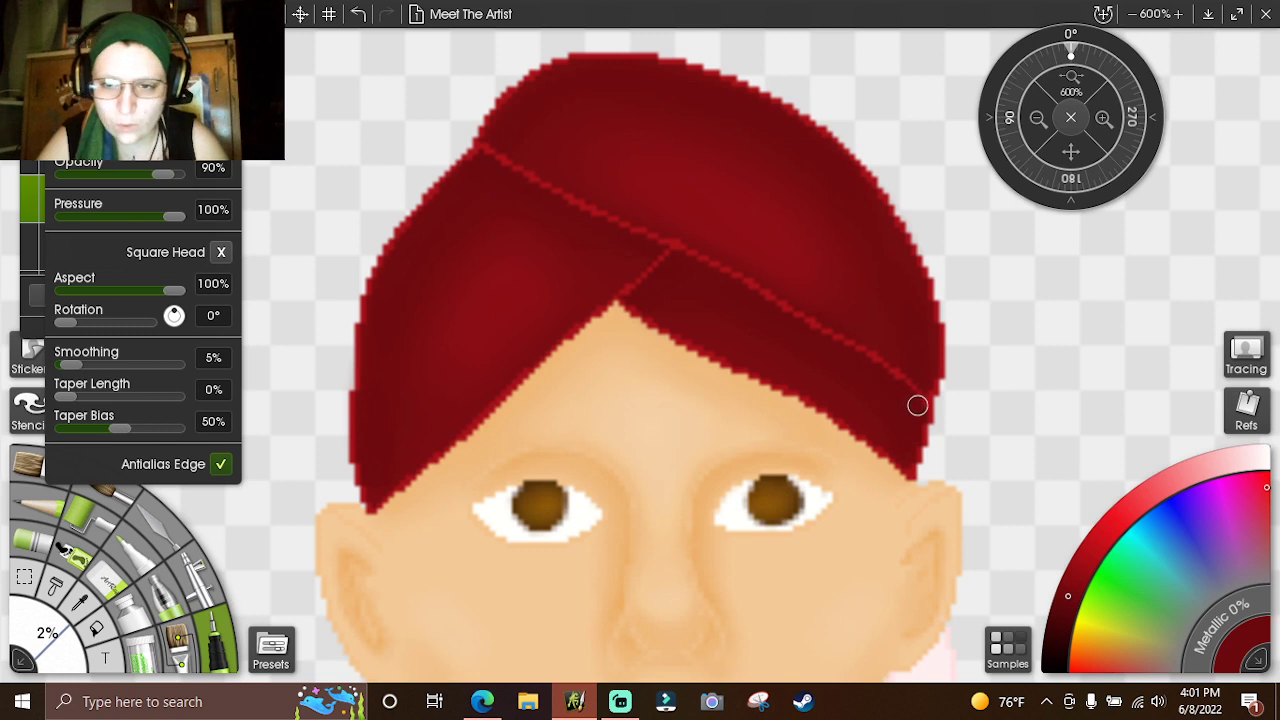
pyautogui.moveTo(917, 403); pyautogui.dragTo(860, 352)
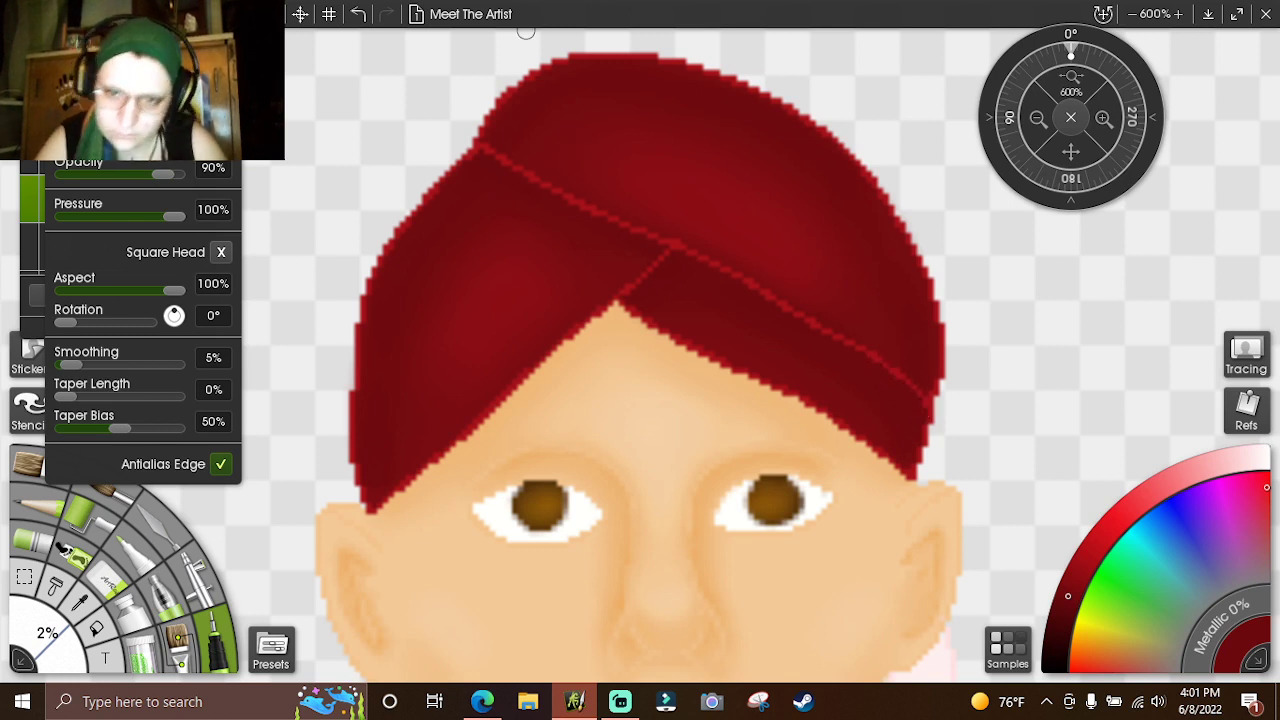
pyautogui.click(358, 14)
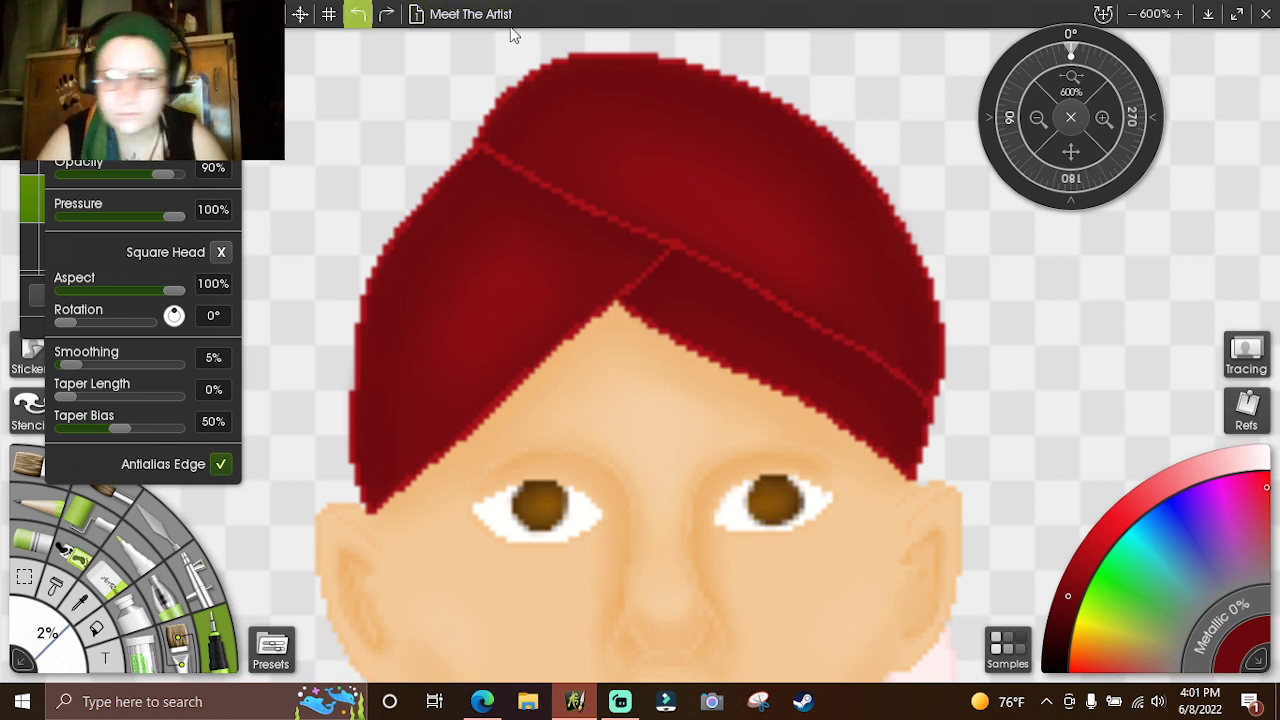
# - Darken the red slightly and paint thin shading strokes just beneath the long diagonal fold of the head wrap
pyautogui.click(1064, 608)
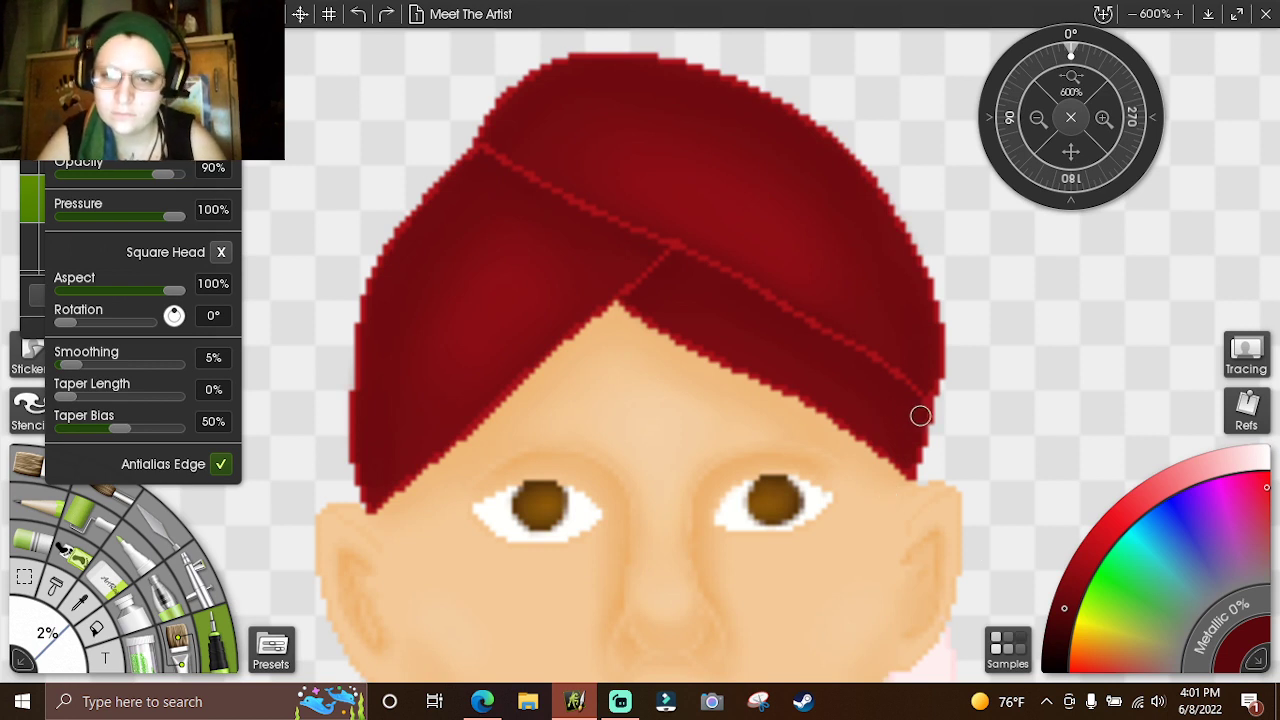
pyautogui.moveTo(920, 414); pyautogui.dragTo(849, 351)
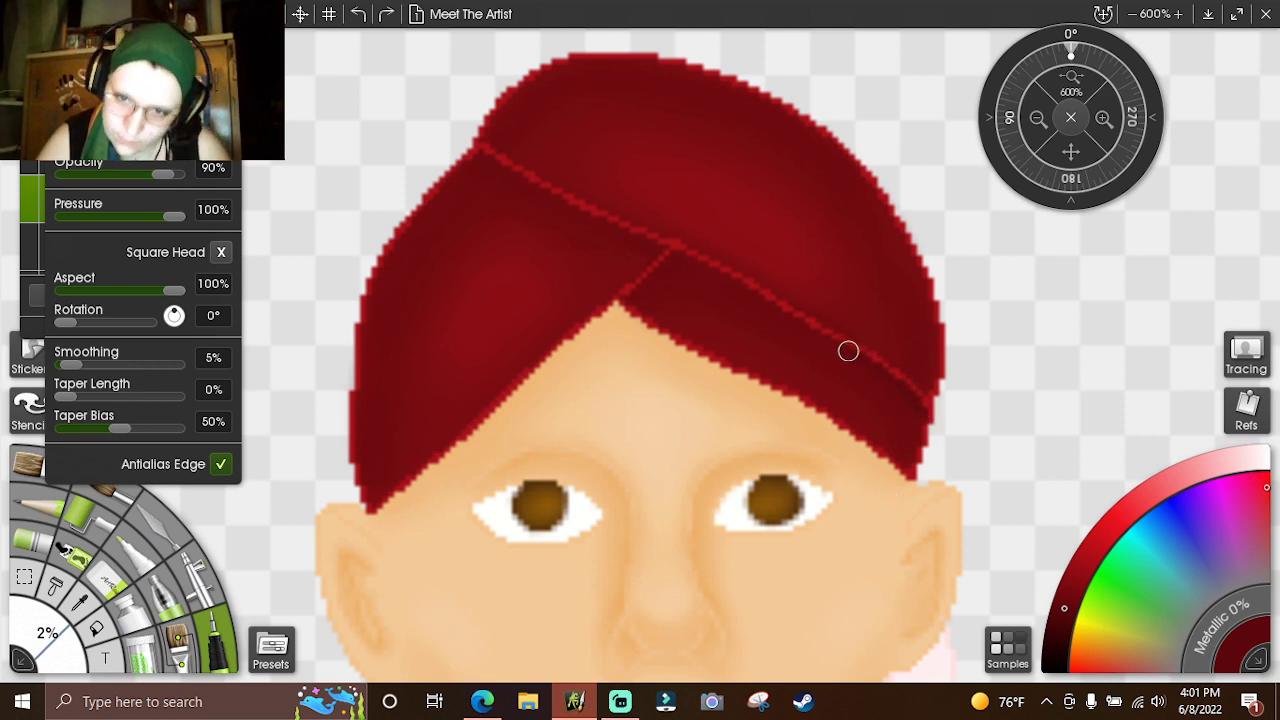
pyautogui.moveTo(906, 390); pyautogui.dragTo(797, 320)
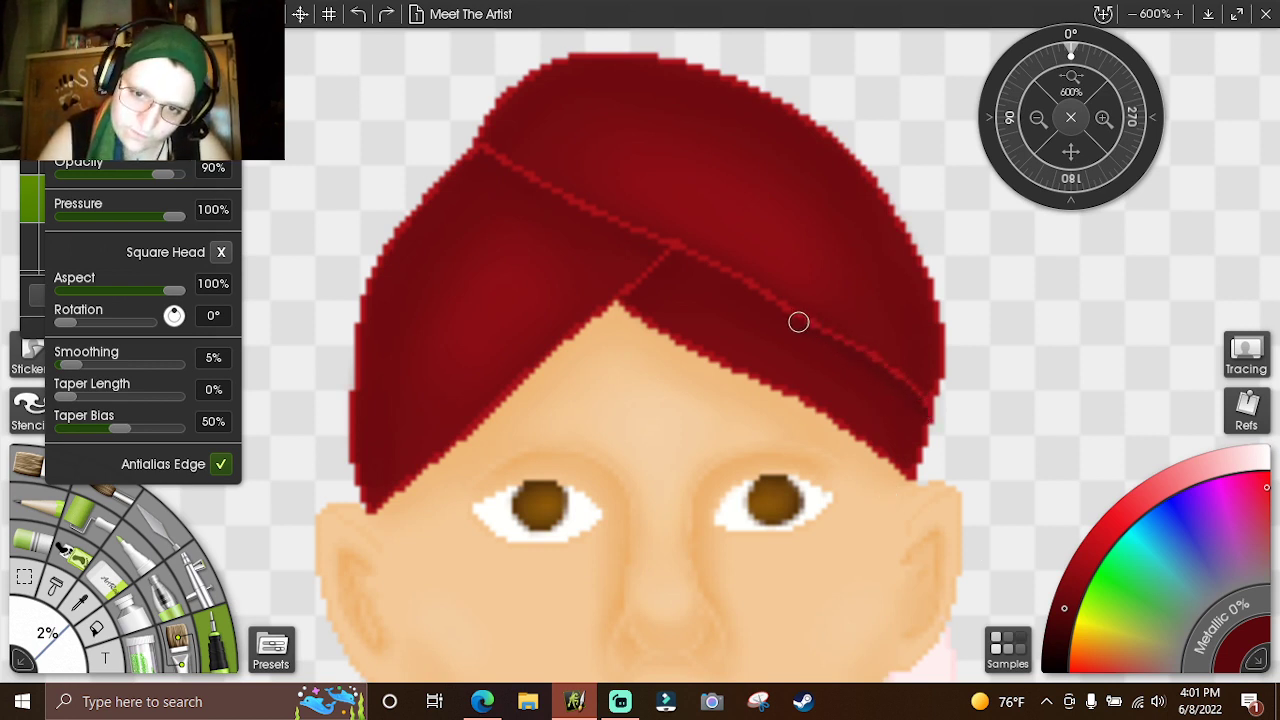
pyautogui.moveTo(854, 357); pyautogui.dragTo(683, 263)
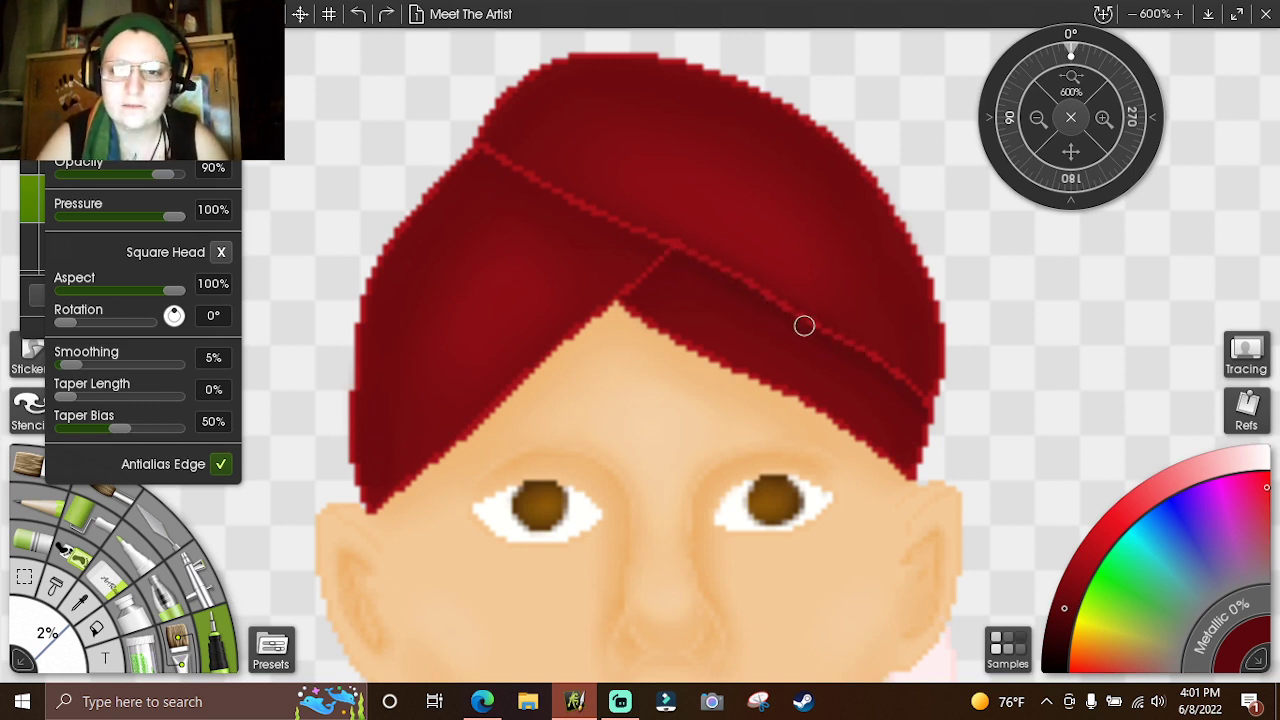
pyautogui.moveTo(803, 323); pyautogui.dragTo(712, 273)
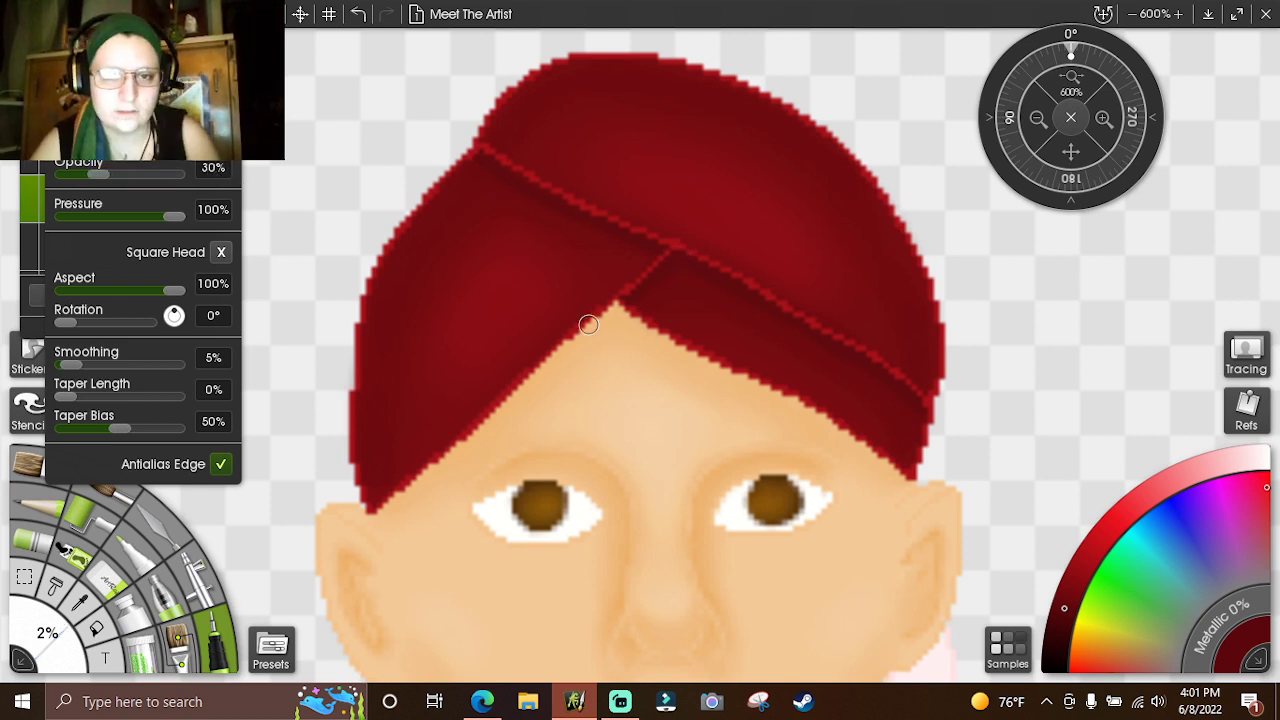
# - Set the ink pen's size to 4% and widen the fold shading at 30% opacity
pyautogui.click(59, 636)
pyautogui.write('4')
pyautogui.press('Return')
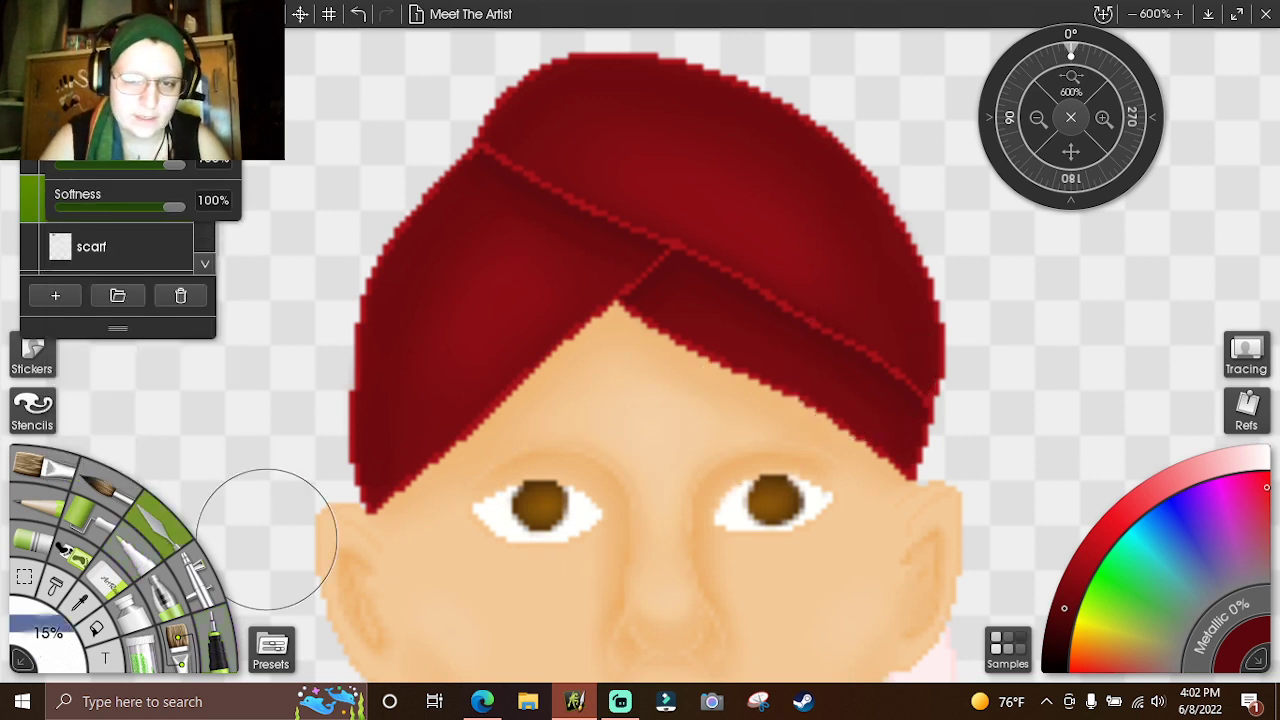
# - Set the palette knife's size to 7% and blend the dark shading along the head wrap's folds
pyautogui.click(55, 606)
pyautogui.write('7')
pyautogui.press('Return')
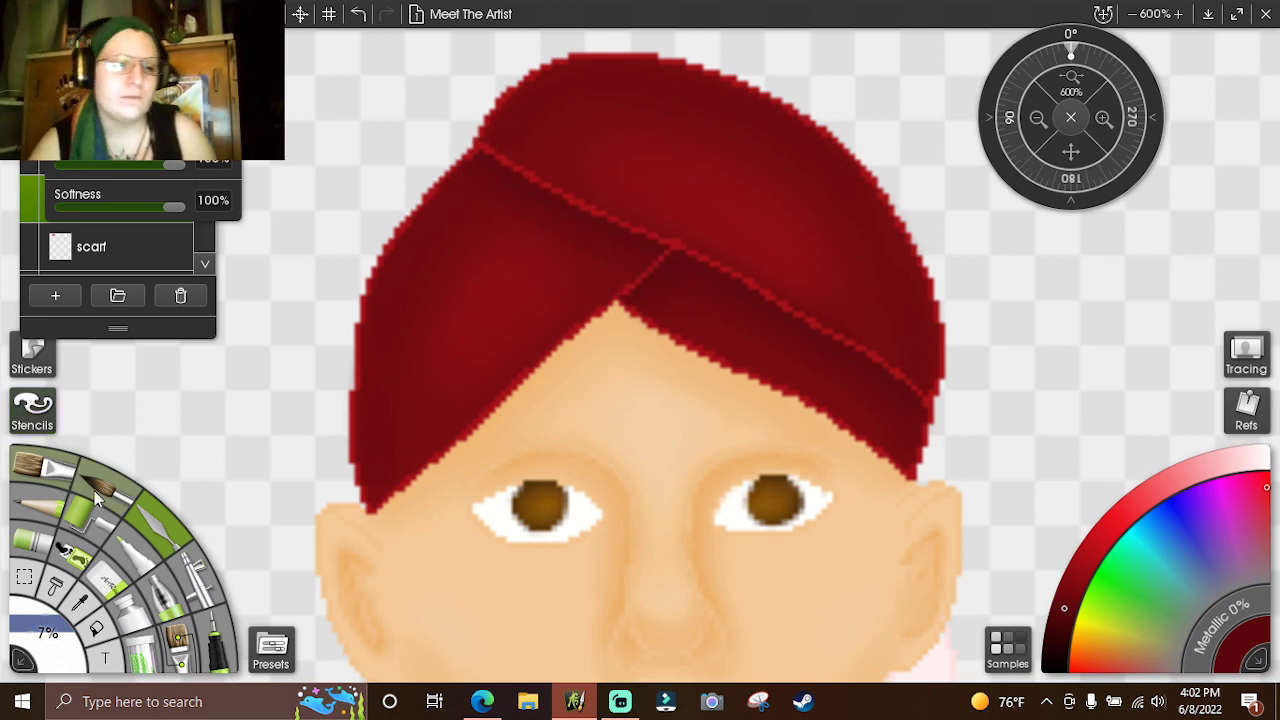
# - Clean up stray shading along the head wrap's edge with the eraser at 5% size and save the painting
pyautogui.click(113, 580)
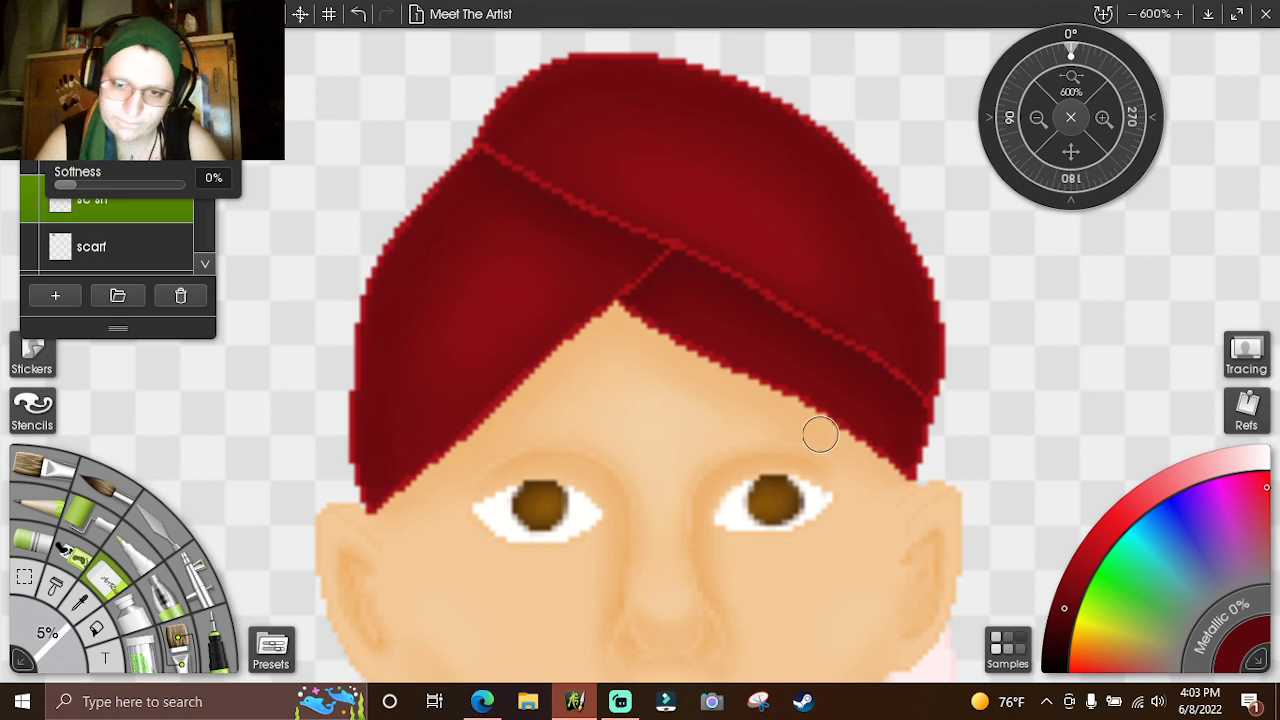
pyautogui.moveTo(1037, 117); pyautogui.dragTo(1037, 117)
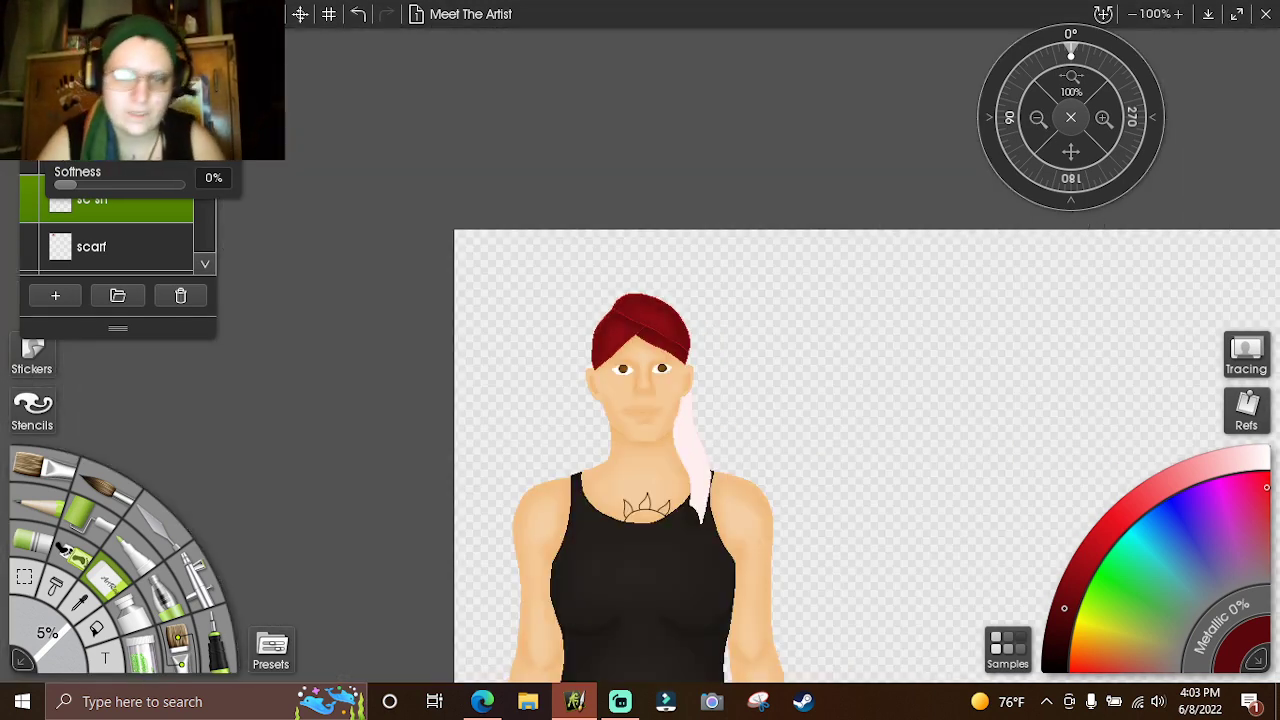
pyautogui.click(20, 13)
pyautogui.hotkey('ctrl', 's')
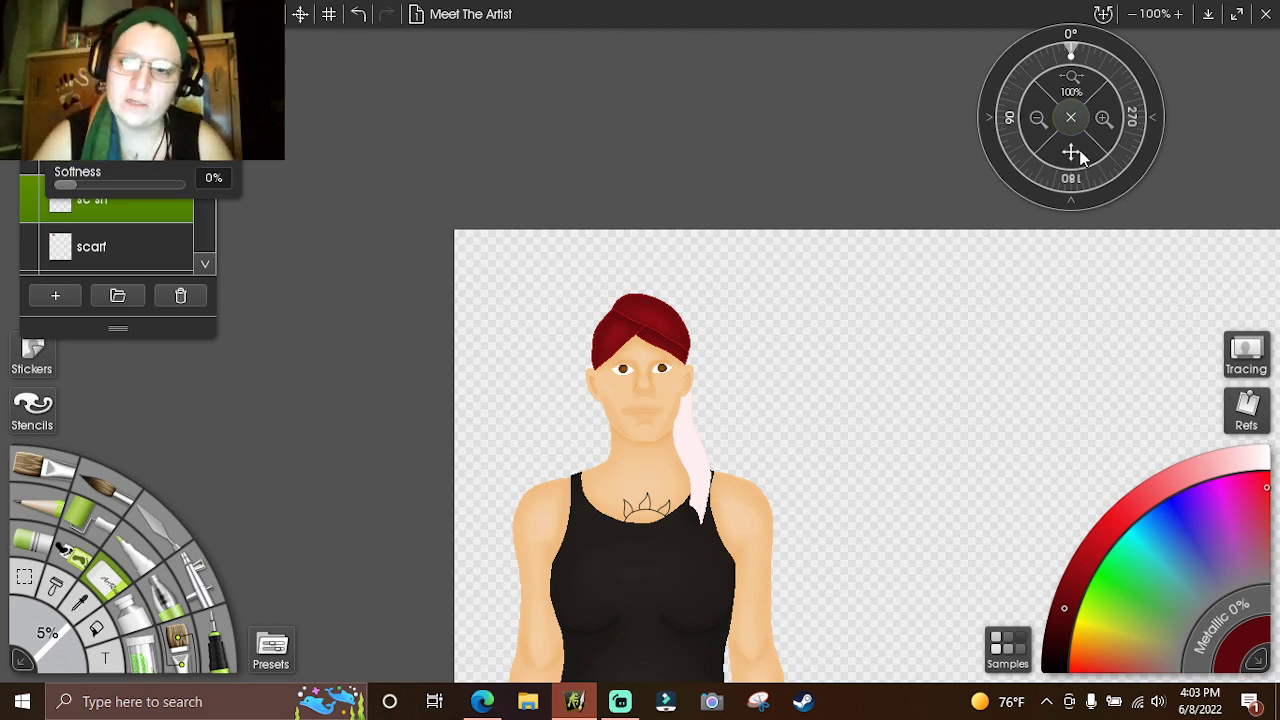
# - Choose a very pale pinkish grey as the shading colour for the scarf's tail
pyautogui.moveTo(1070, 152); pyautogui.dragTo(1052, 12)
pyautogui.click(1104, 118)
pyautogui.click(1104, 118)
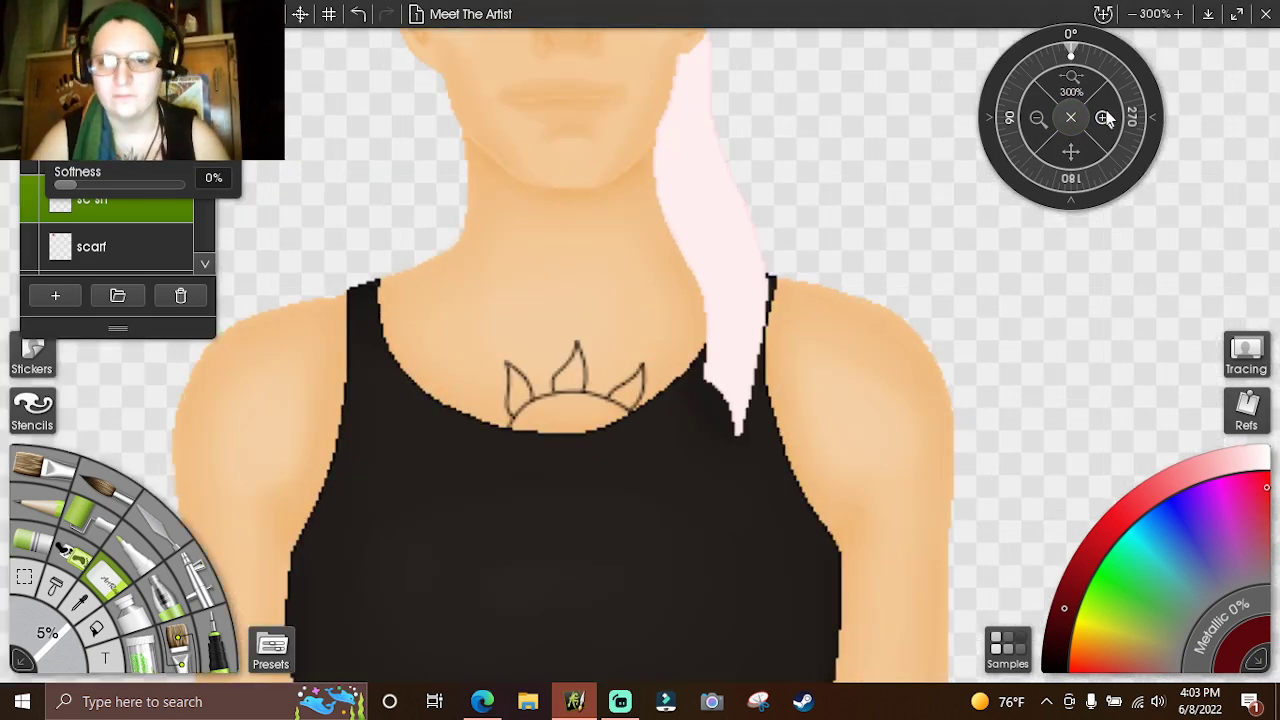
pyautogui.moveTo(1070, 152); pyautogui.dragTo(1012, 336)
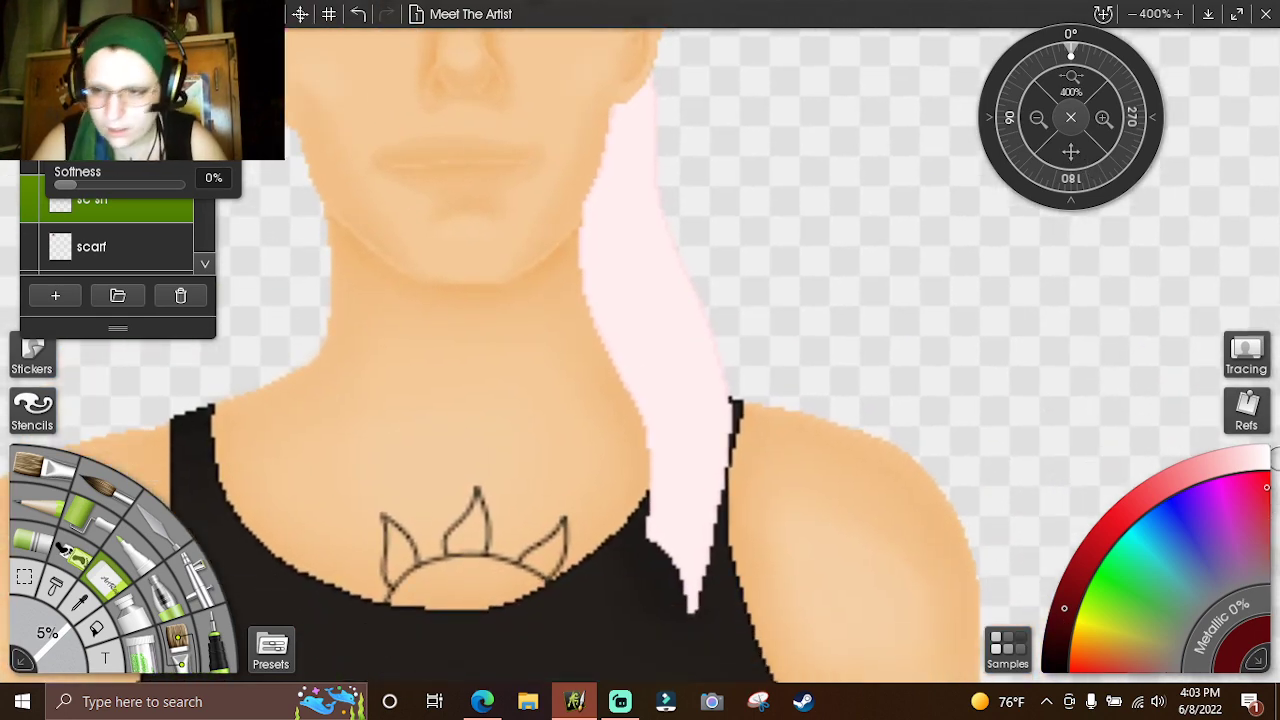
pyautogui.click(1248, 468)
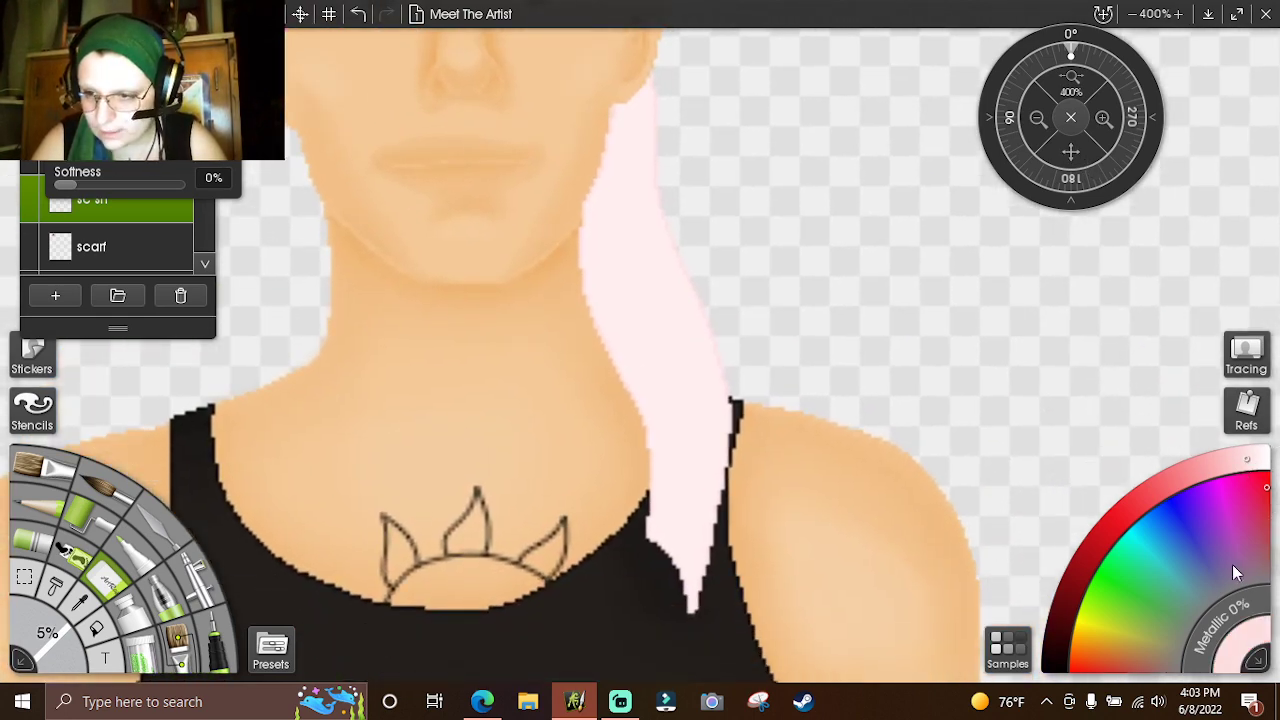
pyautogui.click(1267, 583)
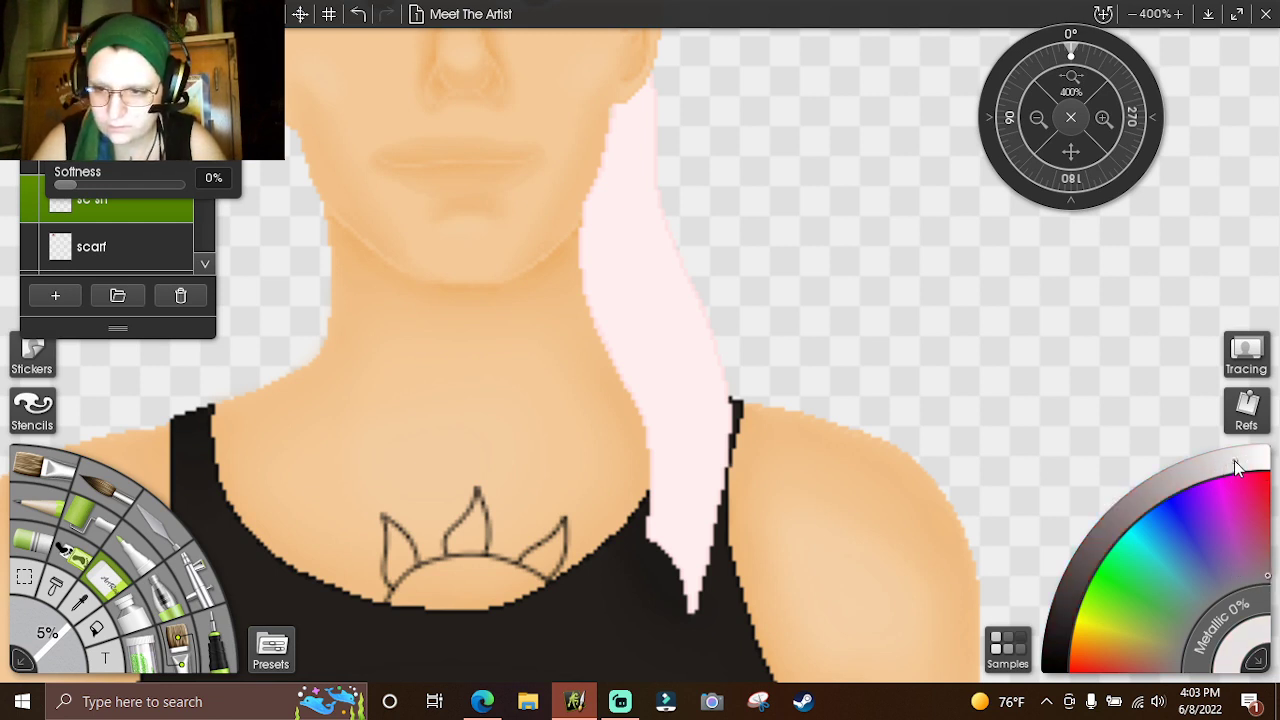
# - Set the ink pen to 90% opacity and 2% size and draw thin wavy fold lines along the scarf's tail
pyautogui.click(219, 641)
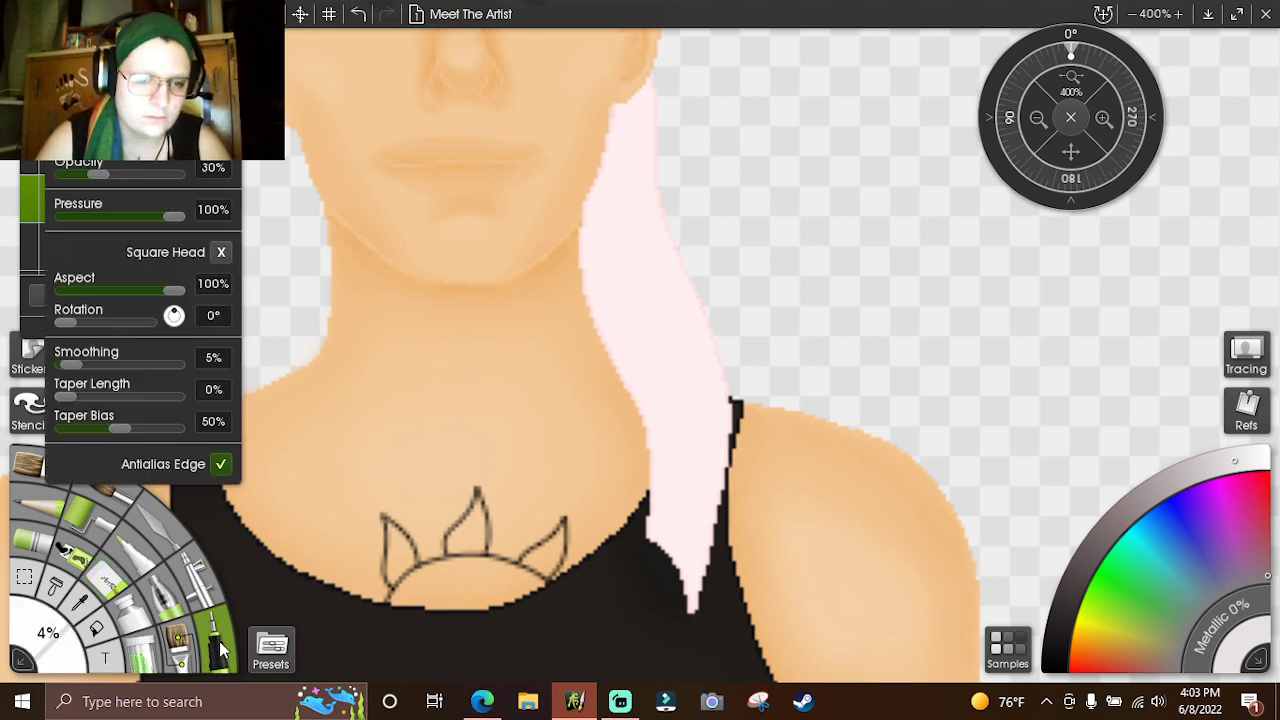
pyautogui.click(212, 172)
pyautogui.write('90')
pyautogui.press('Return')
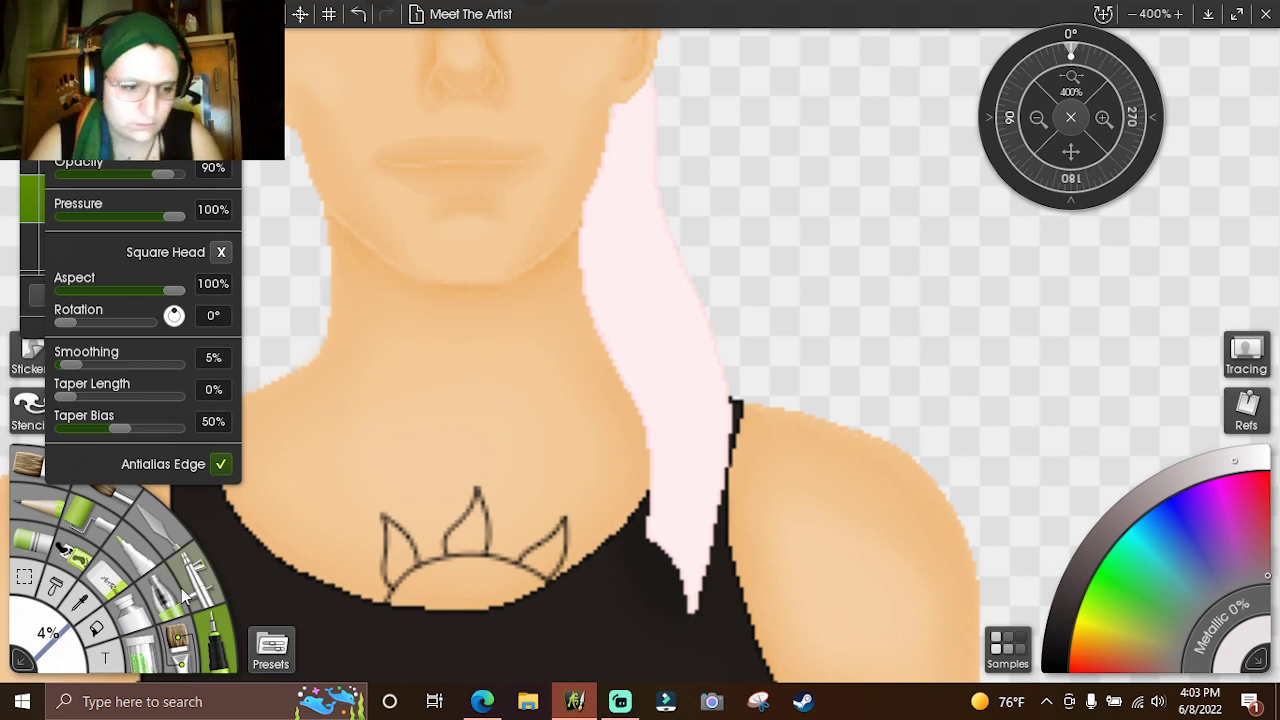
pyautogui.click(57, 643)
pyautogui.write('2')
pyautogui.press('Return')
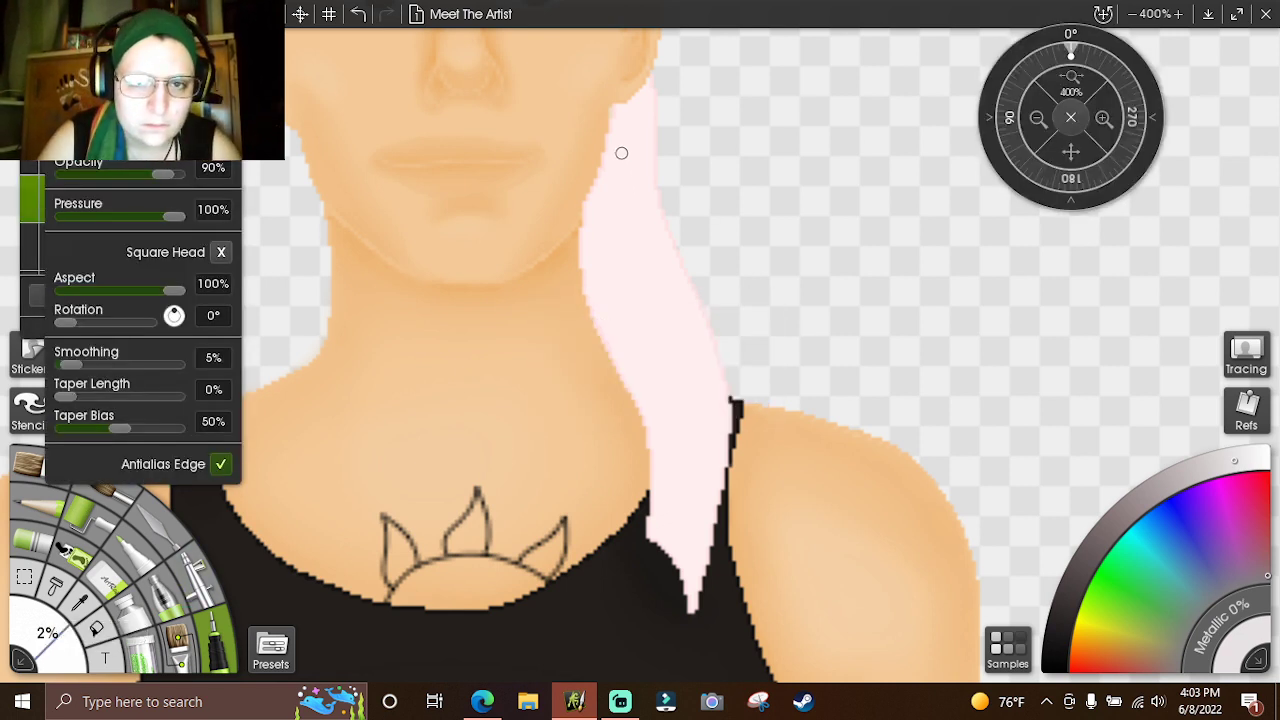
pyautogui.moveTo(620, 151)
pyautogui.mouseDown()
pyautogui.moveTo(611, 282)
pyautogui.moveTo(666, 411)
pyautogui.moveTo(672, 527)
pyautogui.moveTo(691, 563)
pyautogui.moveTo(706, 420)
pyautogui.moveTo(644, 289)
pyautogui.moveTo(624, 110)
pyautogui.mouseUp()
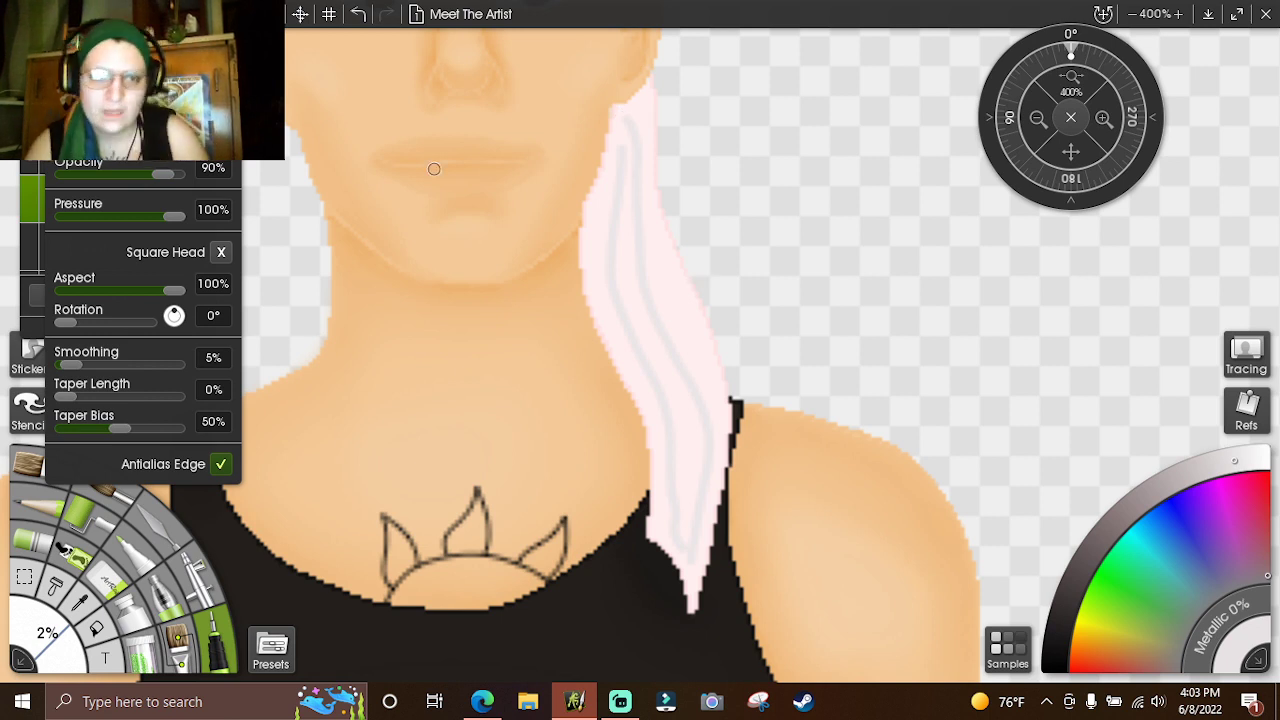
# - Widen the tail's fold shading with the ink pen at 45% opacity and 4% size, and blend it with the 7% palette knife
pyautogui.click(213, 168)
pyautogui.write('45')
pyautogui.press('Return')
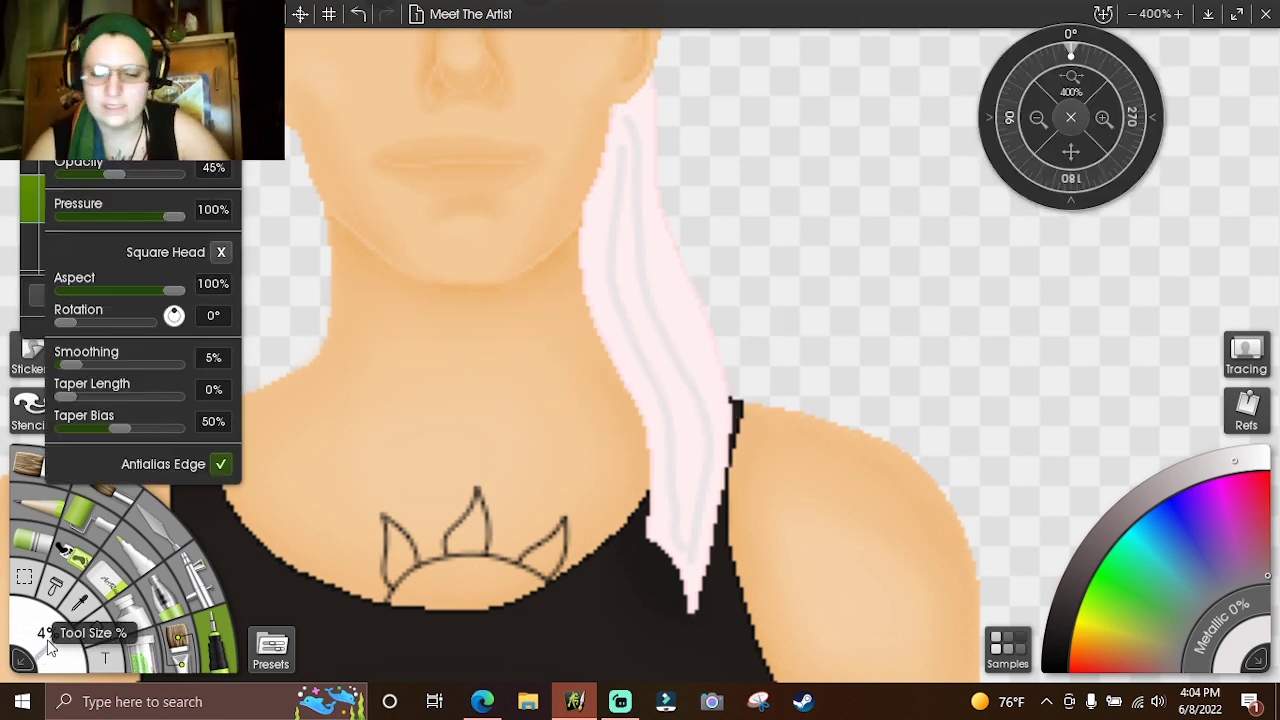
pyautogui.moveTo(50, 645); pyautogui.dragTo(205, 543)
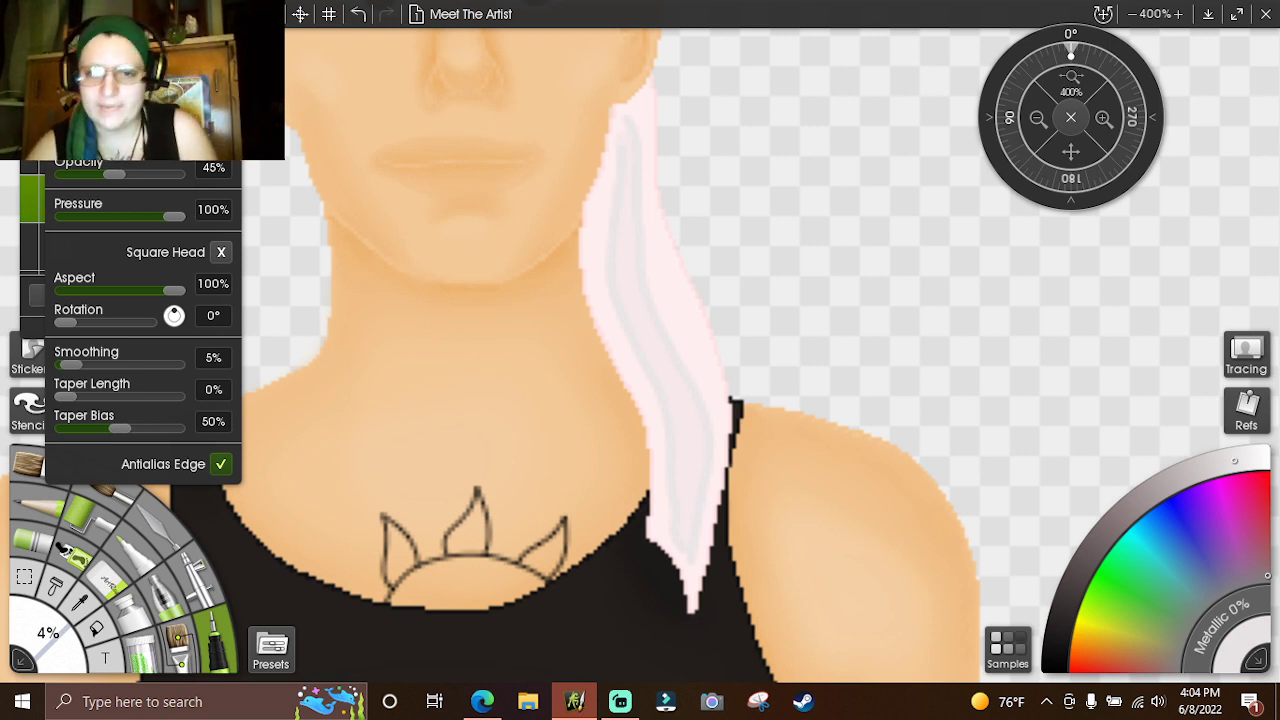
pyautogui.click(159, 534)
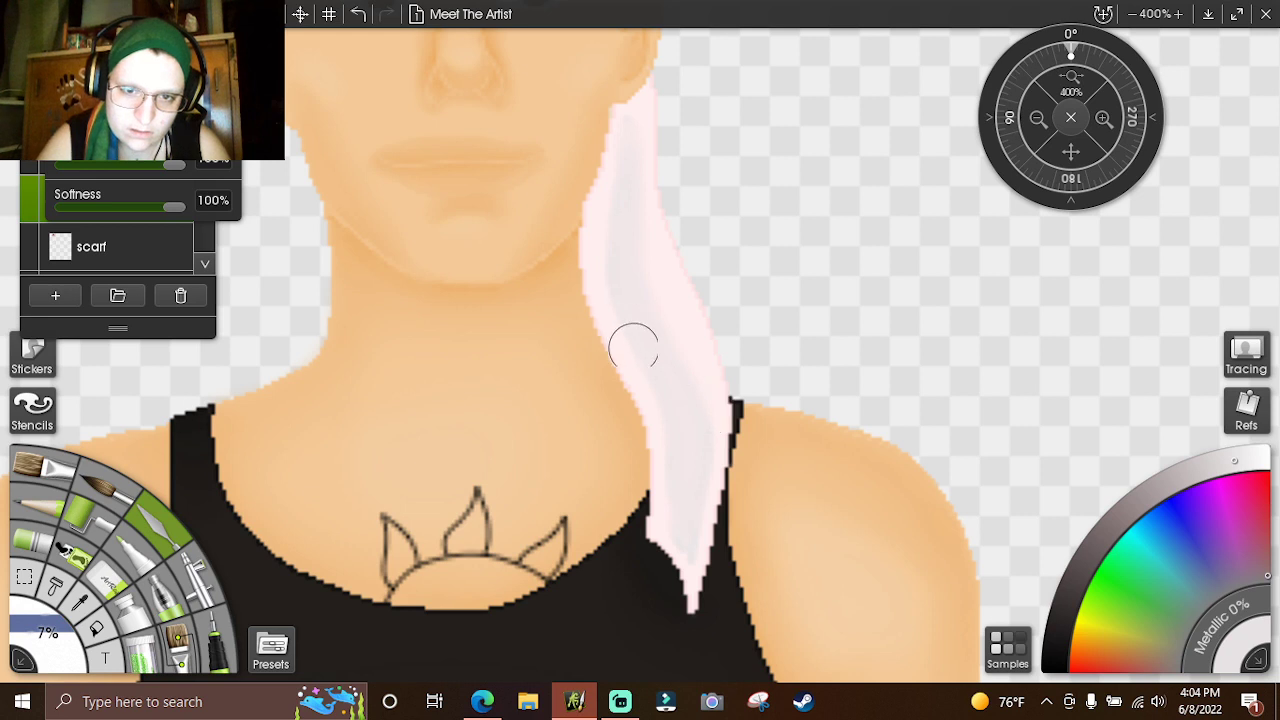
# - Choose a darker pinkish grey and try a 2% ink pen stroke at 90% opacity near the tail's lower end, undoing the stroke
pyautogui.click(1181, 474)
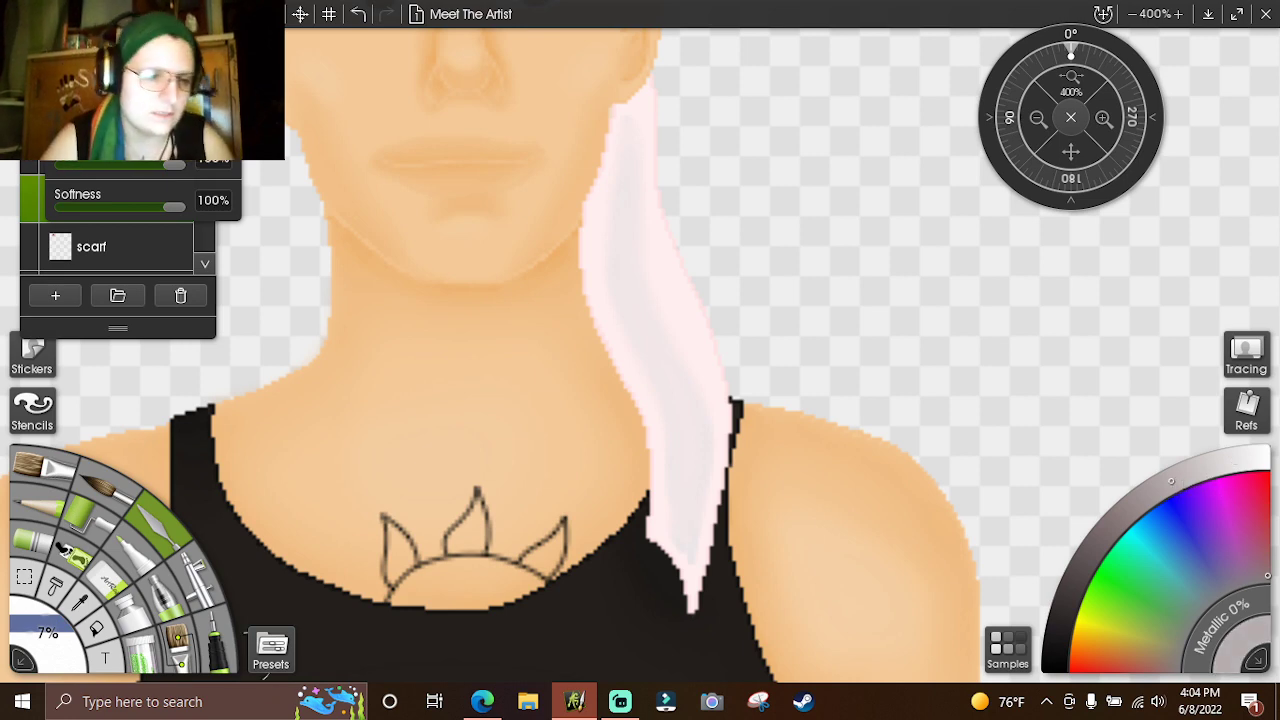
pyautogui.moveTo(45, 632); pyautogui.dragTo(45, 640)
pyautogui.doubleClick(45, 634)
pyautogui.write('2')
pyautogui.press('Return')
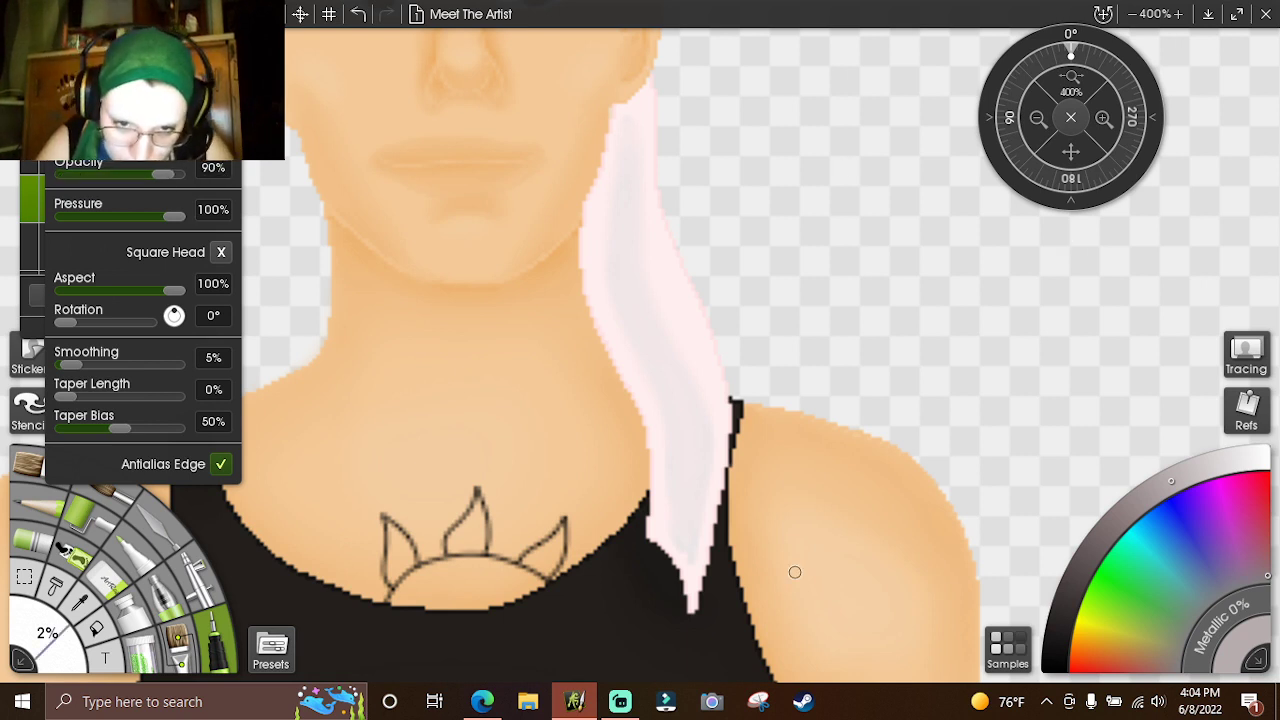
pyautogui.moveTo(686, 518); pyautogui.dragTo(700, 453)
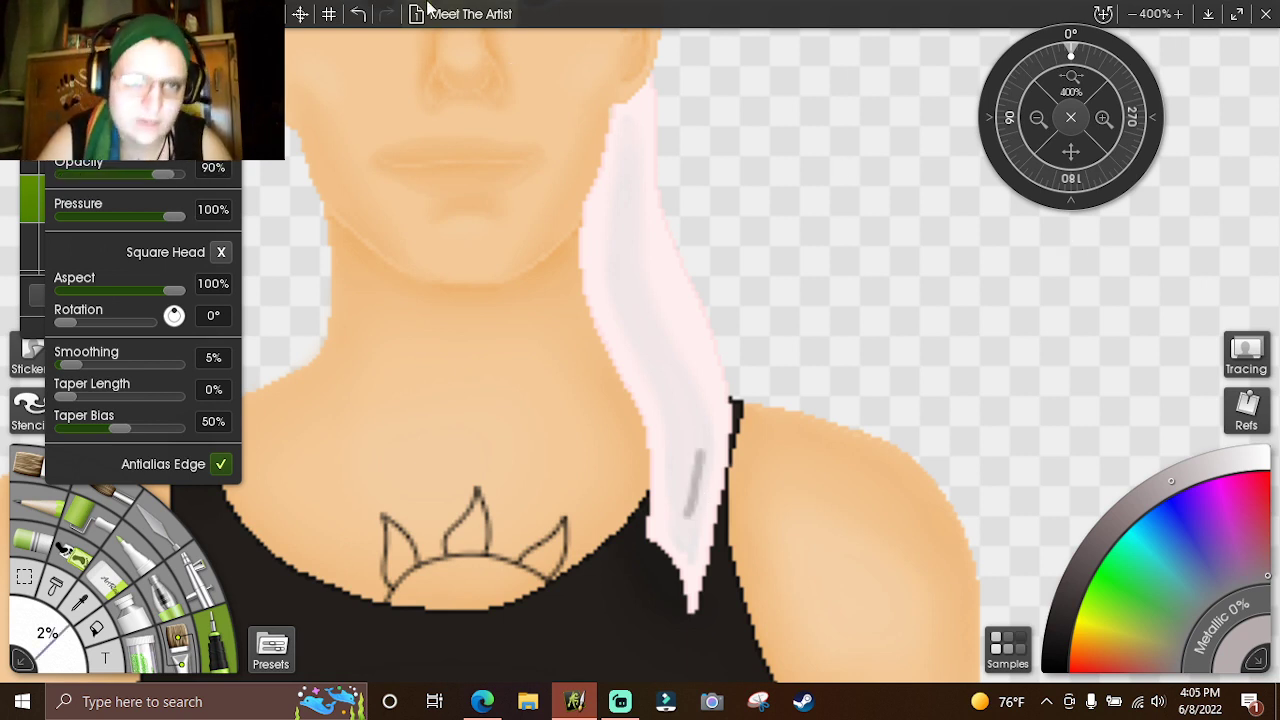
pyautogui.click(358, 14)
# - Set the ink pen's size to 1% and draw thin darker lines along both sides of the tail's shaded fold
pyautogui.click(47, 633)
pyautogui.write('1')
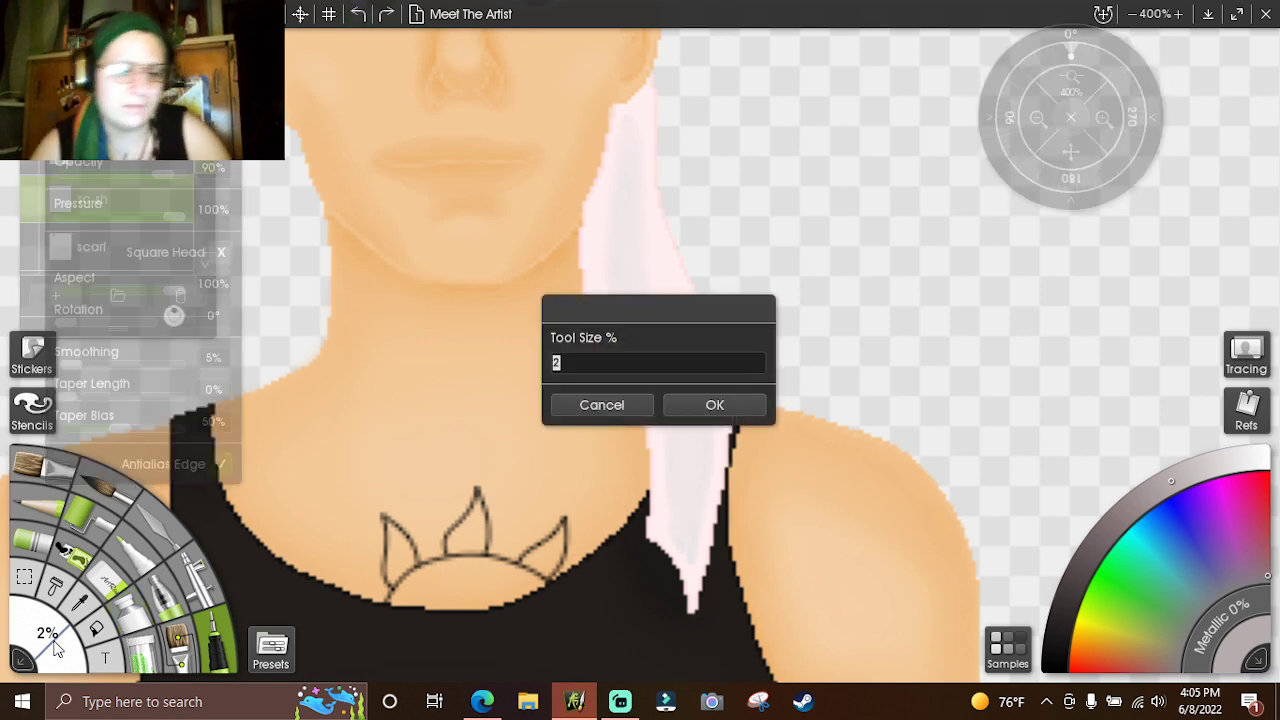
pyautogui.press('Return')
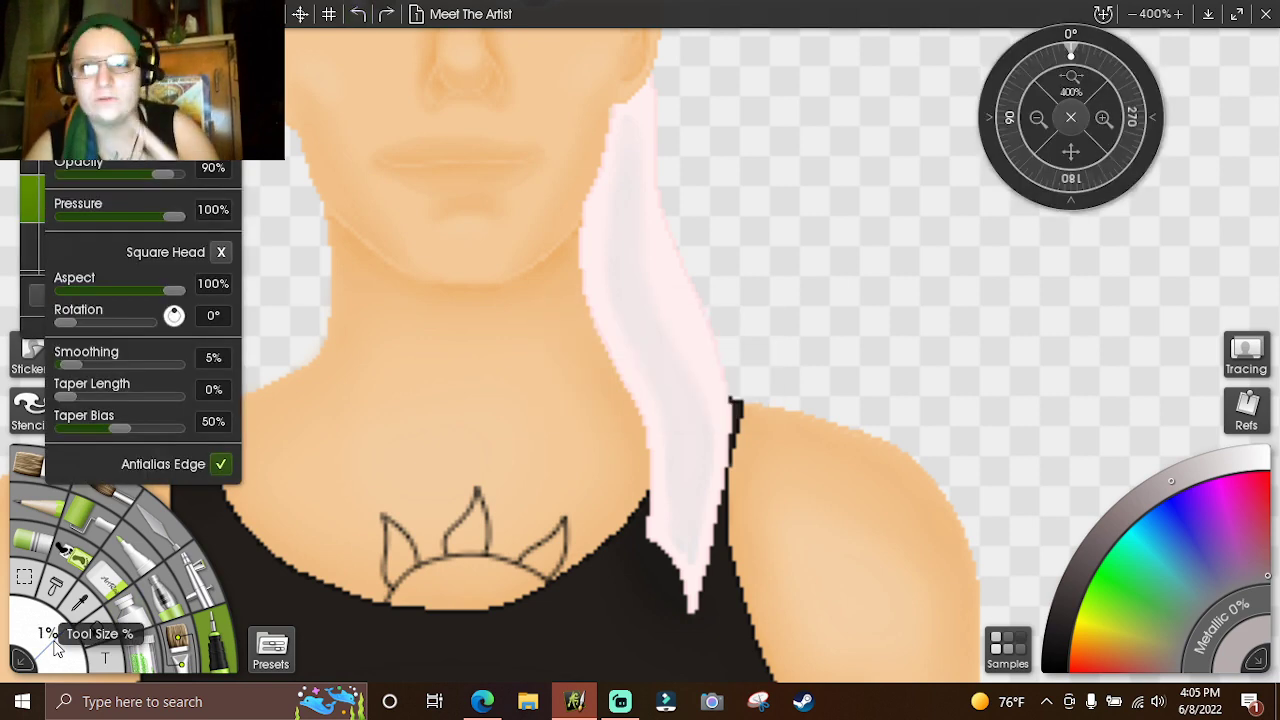
pyautogui.click(1104, 117)
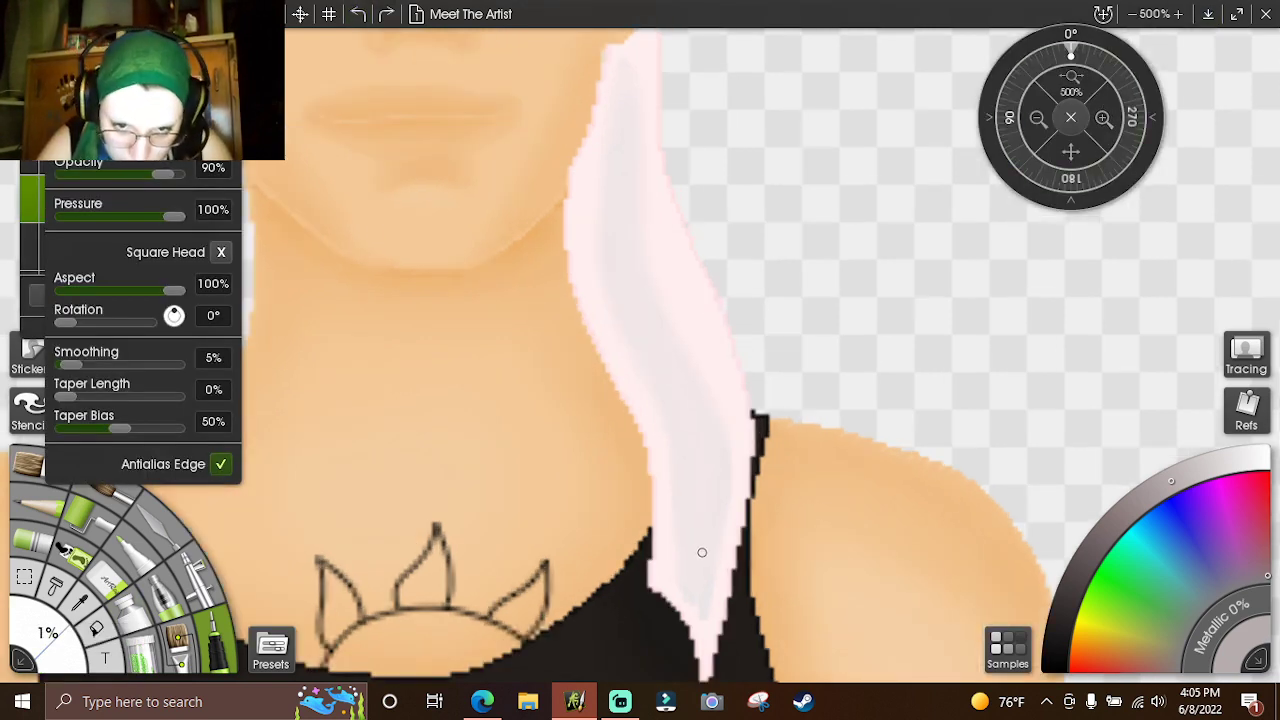
pyautogui.moveTo(700, 578)
pyautogui.mouseDown()
pyautogui.moveTo(725, 471)
pyautogui.moveTo(715, 412)
pyautogui.mouseUp()
pyautogui.moveTo(684, 352); pyautogui.dragTo(651, 287)
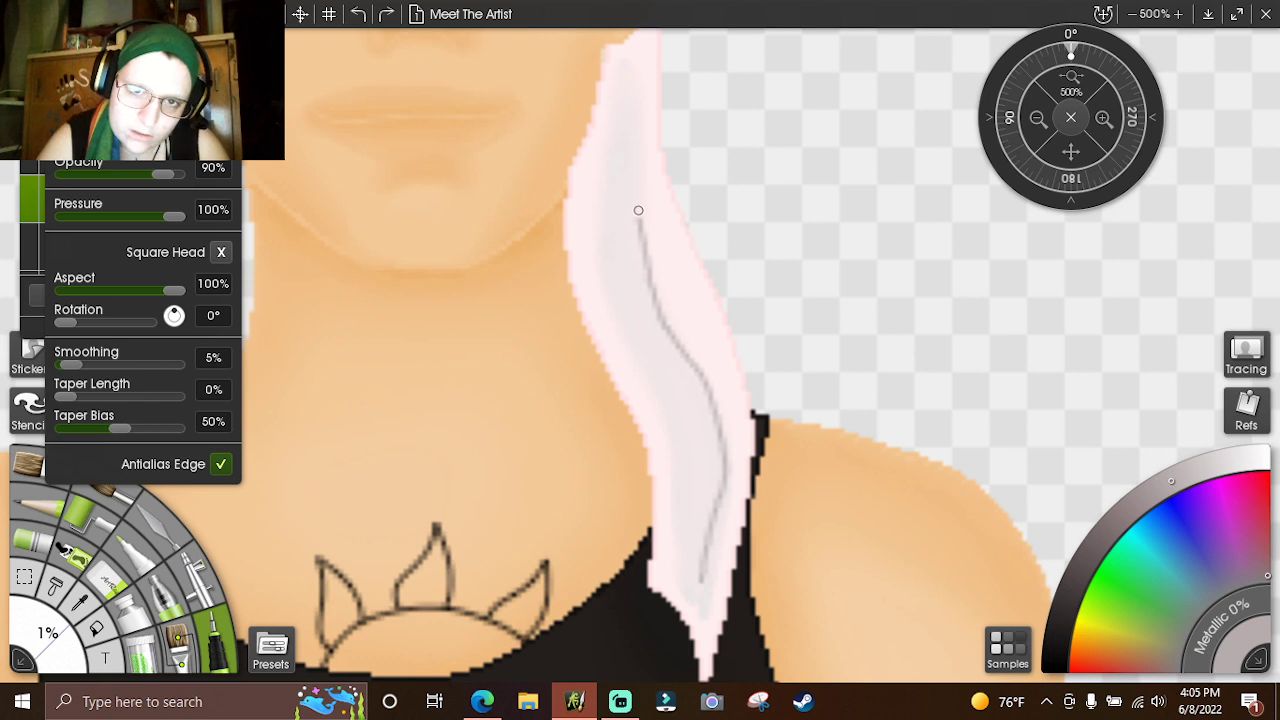
pyautogui.moveTo(638, 210); pyautogui.dragTo(640, 127)
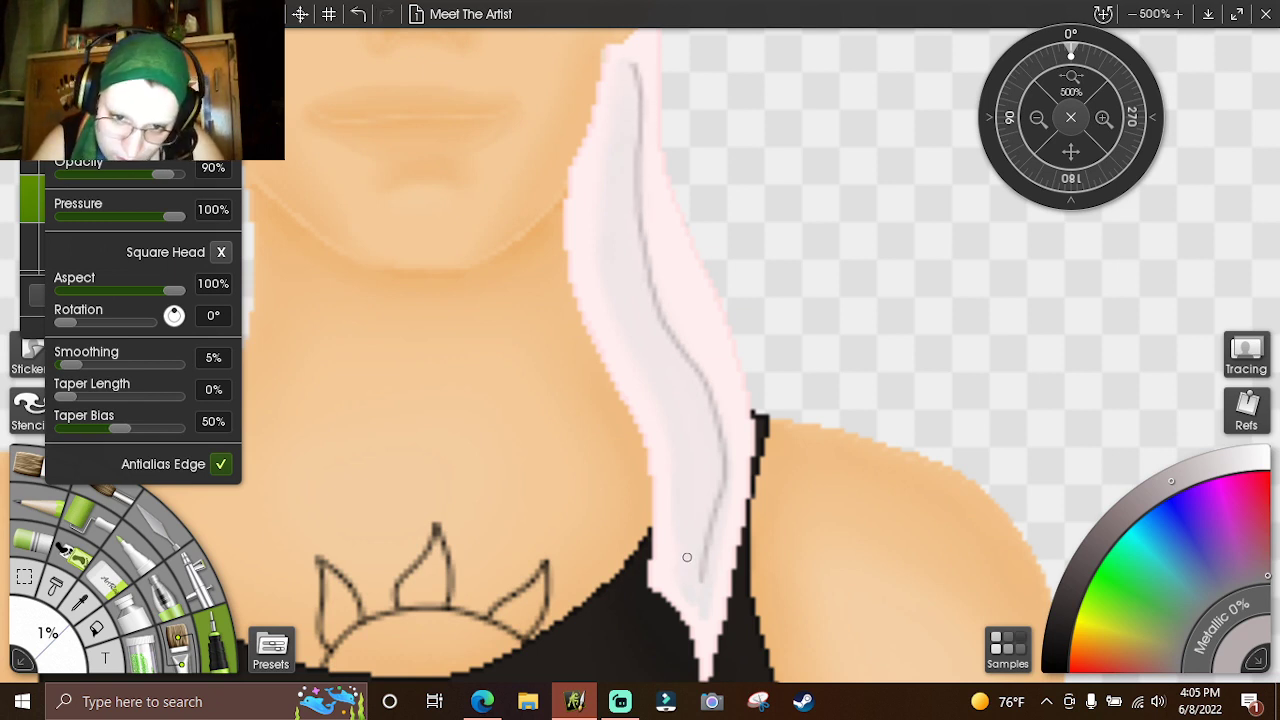
pyautogui.moveTo(687, 557)
pyautogui.mouseDown()
pyautogui.moveTo(675, 442)
pyautogui.moveTo(602, 276)
pyautogui.moveTo(614, 113)
pyautogui.mouseUp()
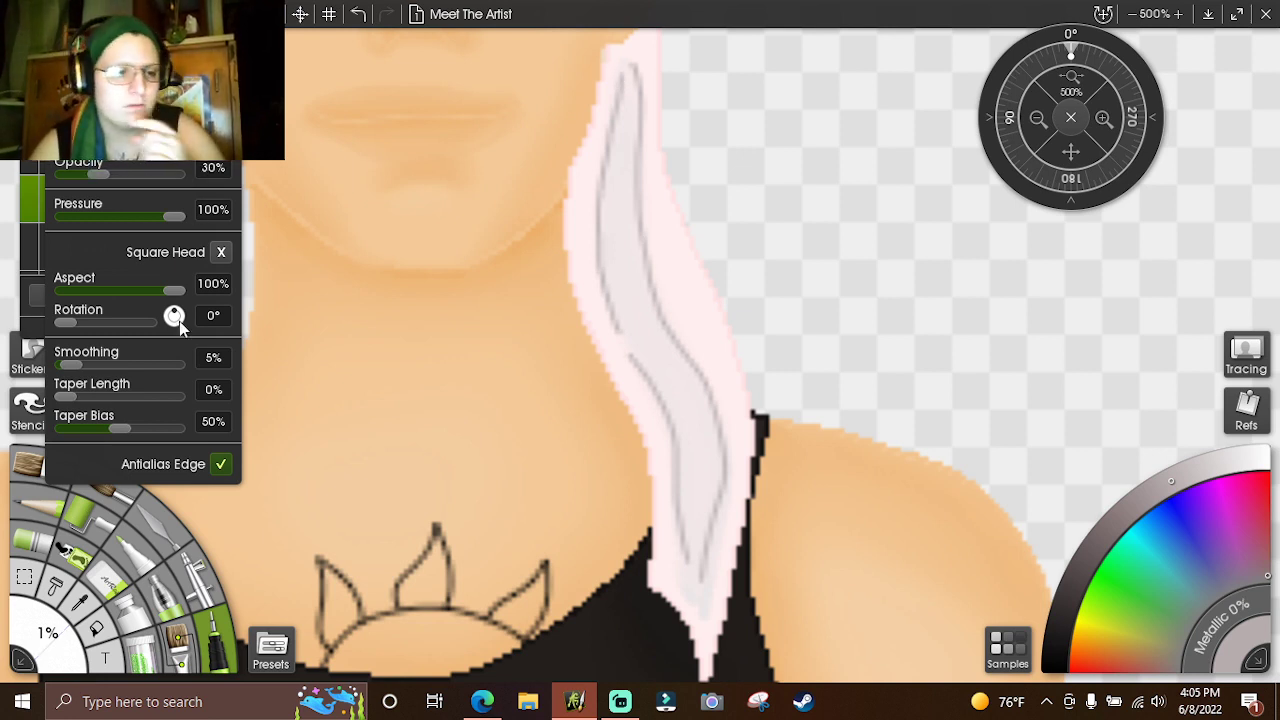
# - Fill between the tail's fold lines with the ink pen at 3% size and 30% opacity, and blend them with the palette knife at 6%
pyautogui.moveTo(58, 638); pyautogui.dragTo(58, 636)
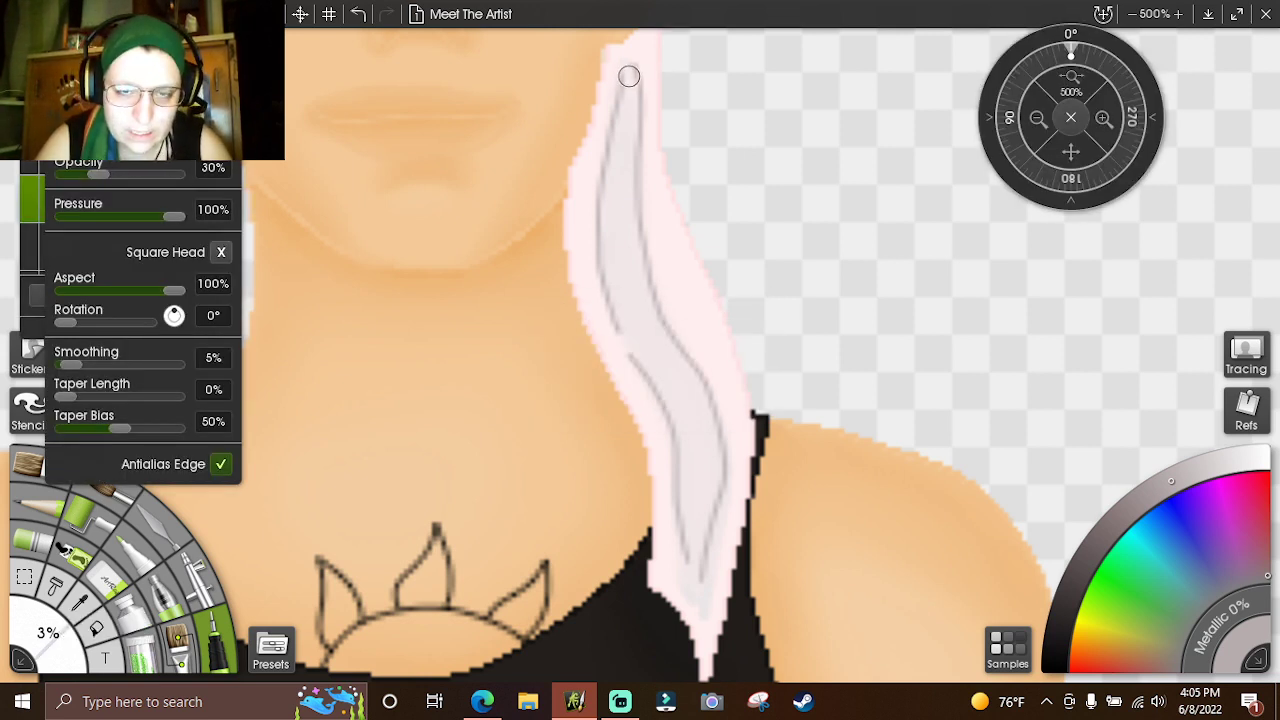
pyautogui.moveTo(629, 79)
pyautogui.mouseDown()
pyautogui.moveTo(641, 282)
pyautogui.moveTo(705, 411)
pyautogui.moveTo(699, 572)
pyautogui.moveTo(686, 557)
pyautogui.moveTo(684, 446)
pyautogui.moveTo(608, 271)
pyautogui.moveTo(623, 95)
pyautogui.mouseUp()
pyautogui.click(168, 526)
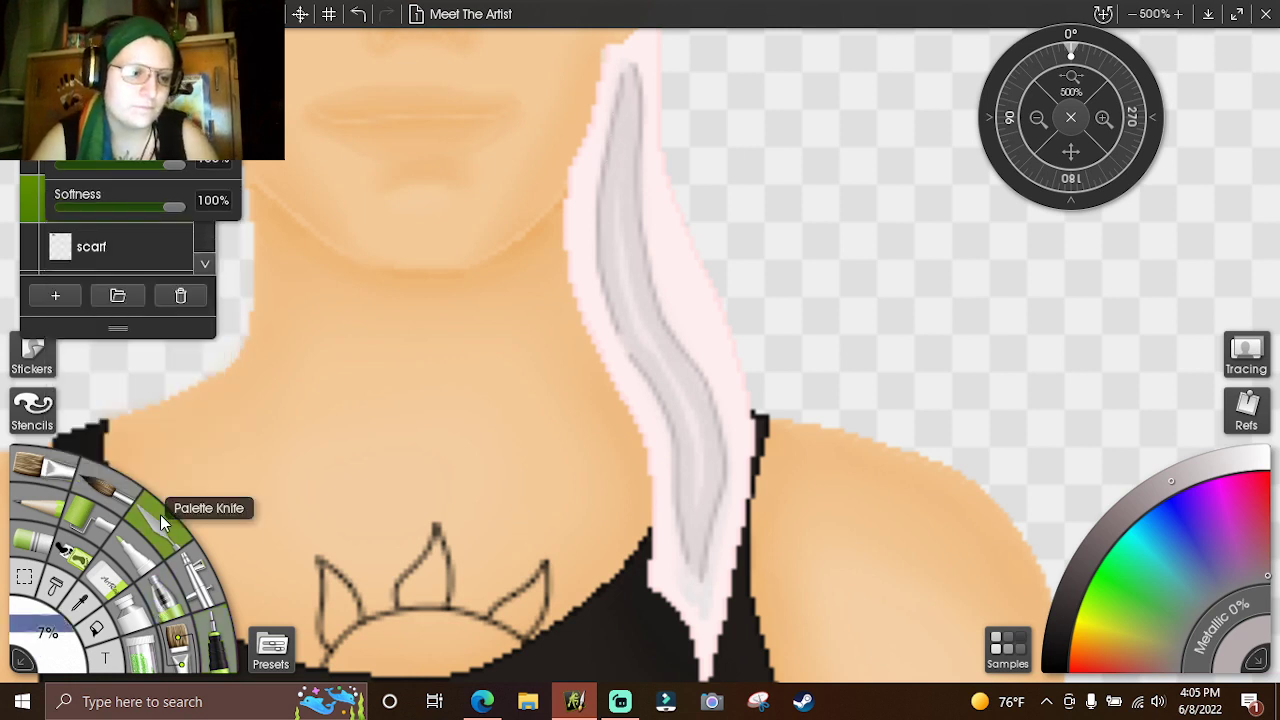
pyautogui.moveTo(702, 587); pyautogui.dragTo(690, 528)
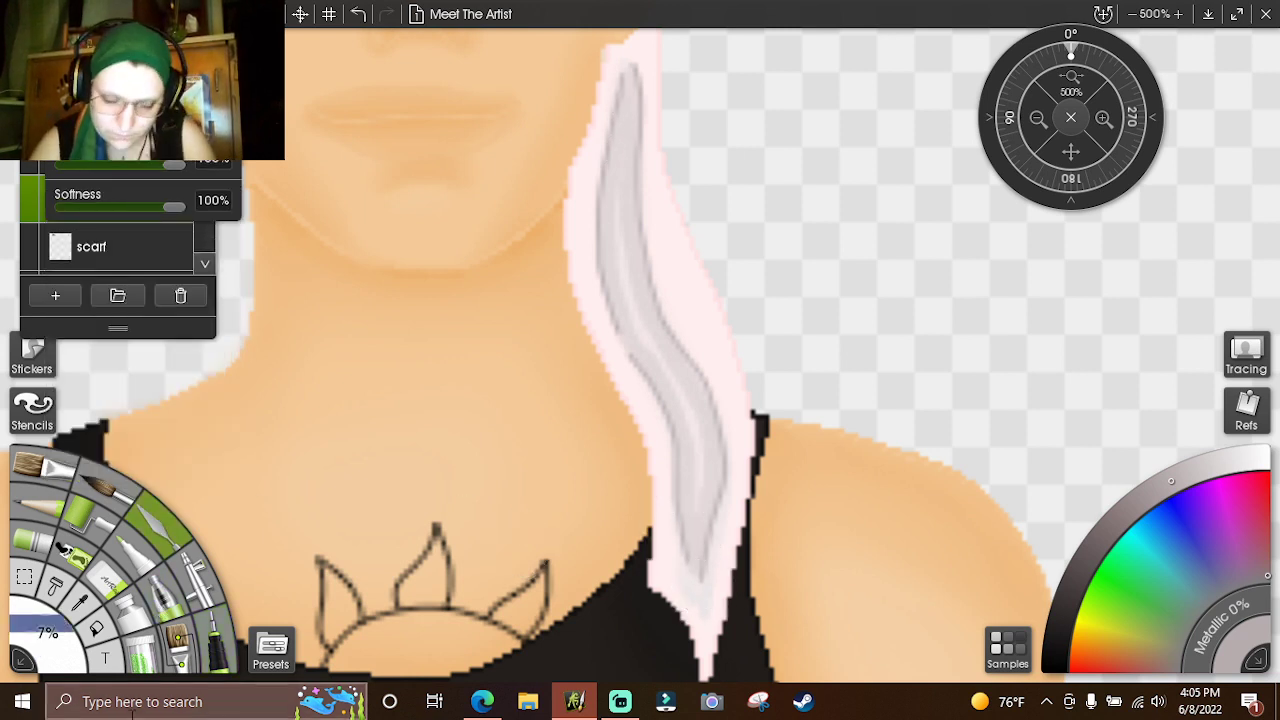
pyautogui.click(70, 625)
pyautogui.write('6')
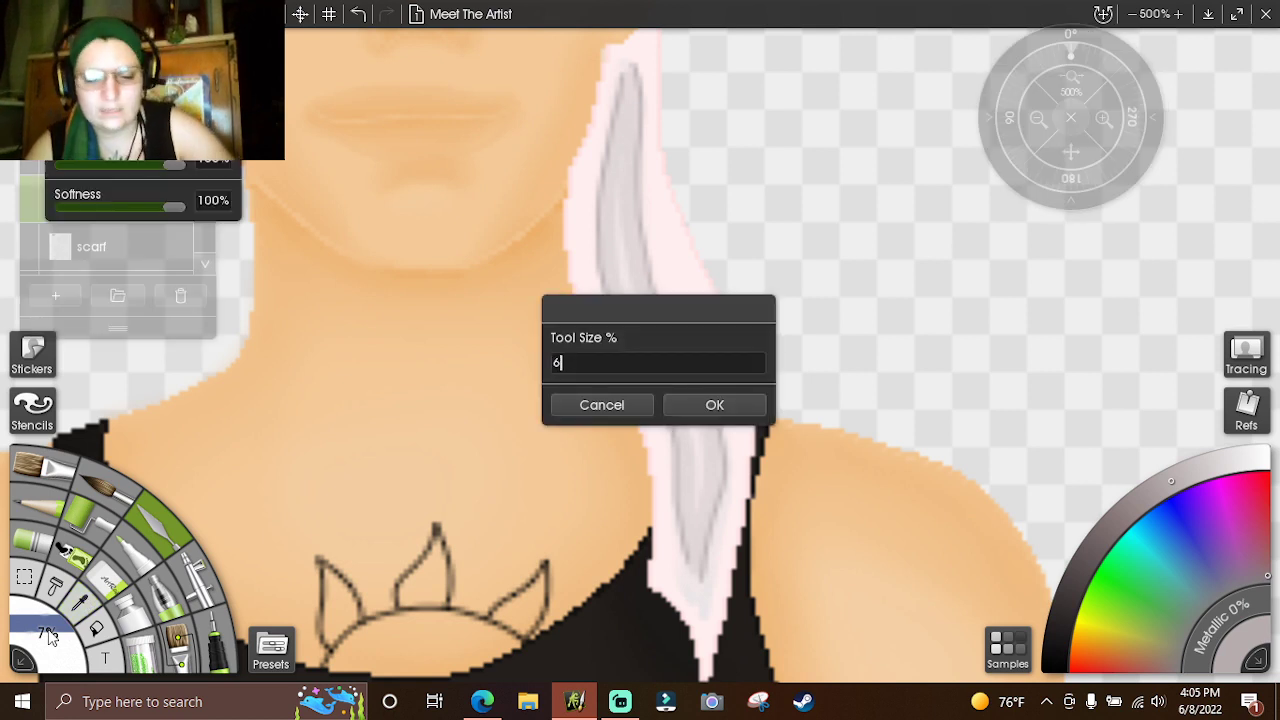
pyautogui.press('Return')
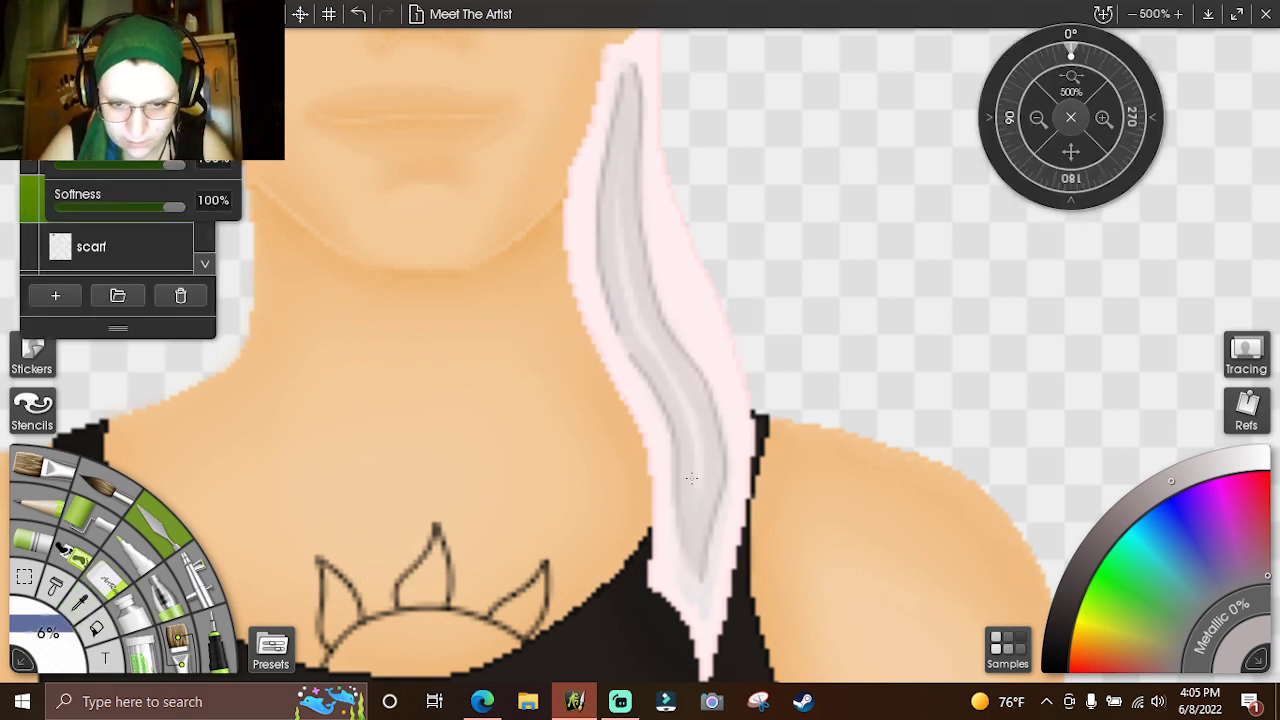
pyautogui.moveTo(695, 552); pyautogui.dragTo(697, 566)
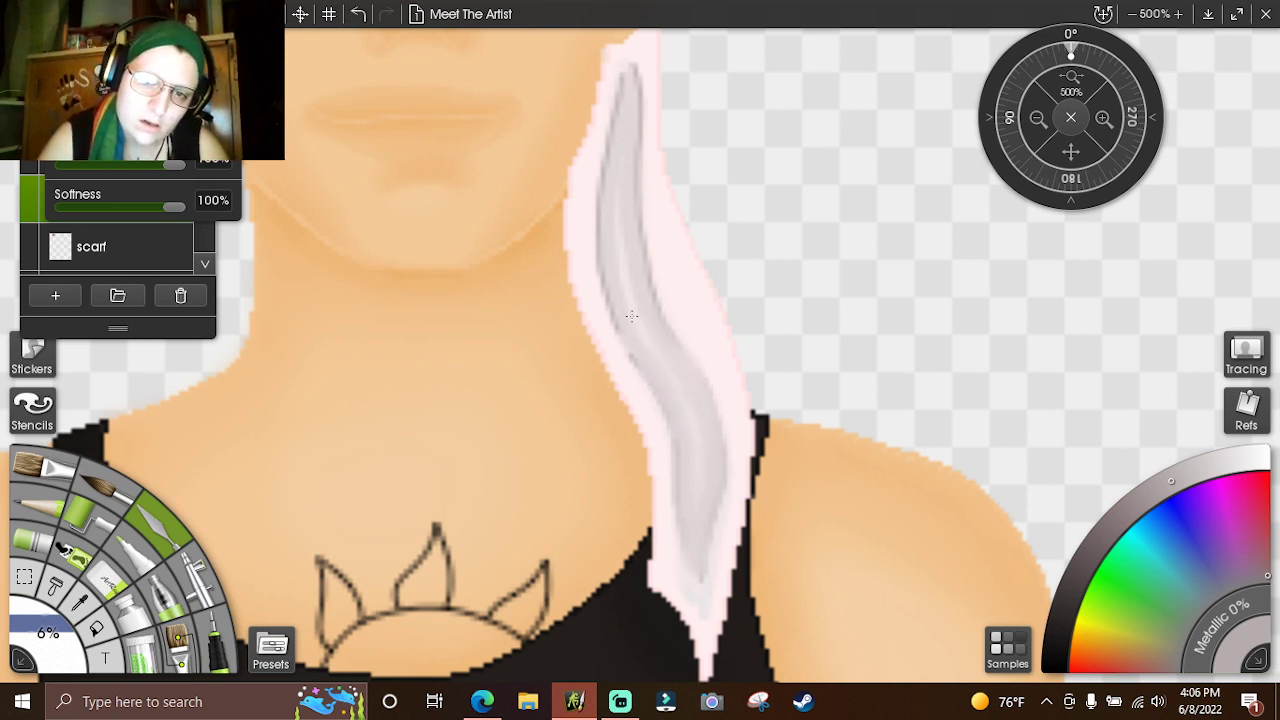
pyautogui.moveTo(491, 703)
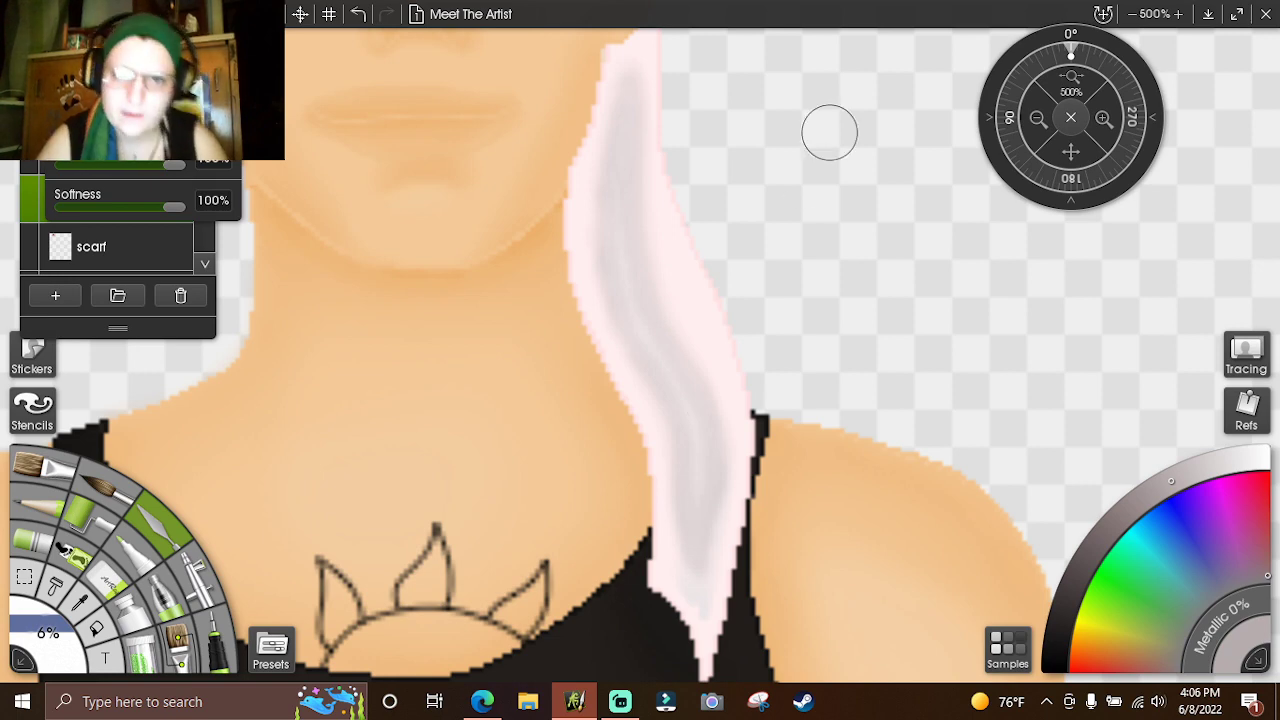
# - Smooth the scarf tail's shading further with the palette knife at 8% and at 10% size
pyautogui.click(1037, 120)
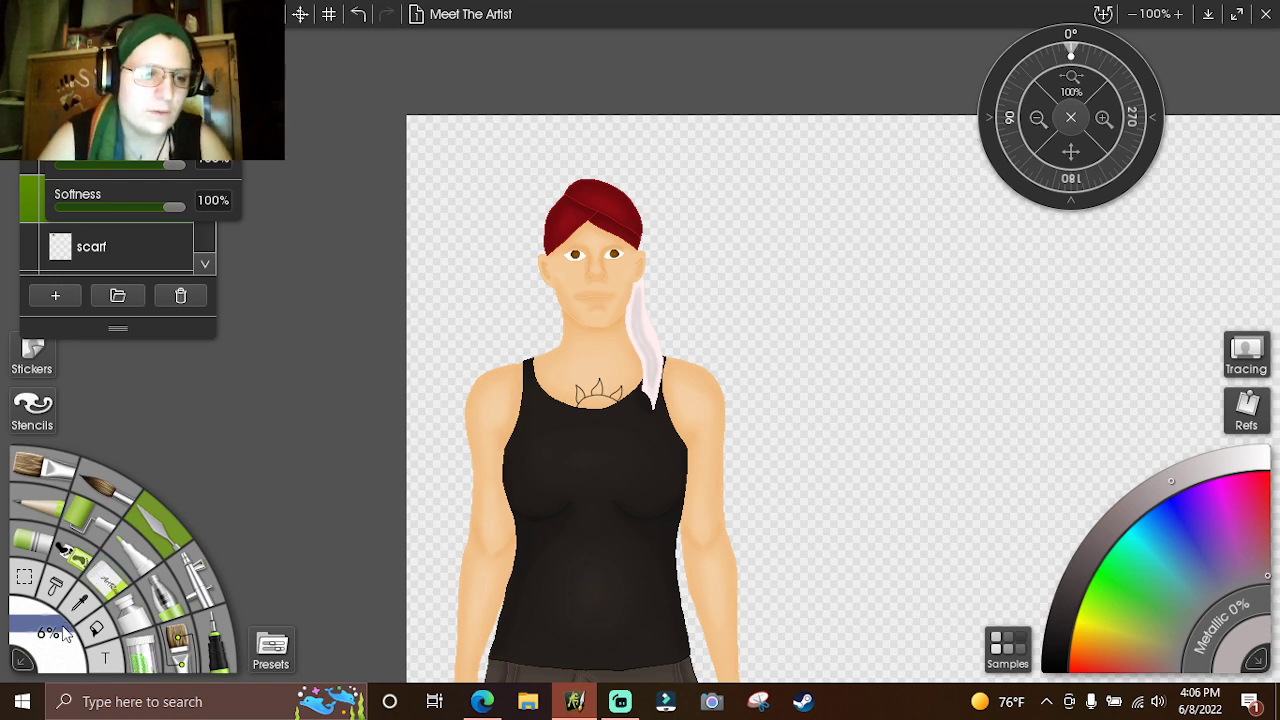
pyautogui.press(']')
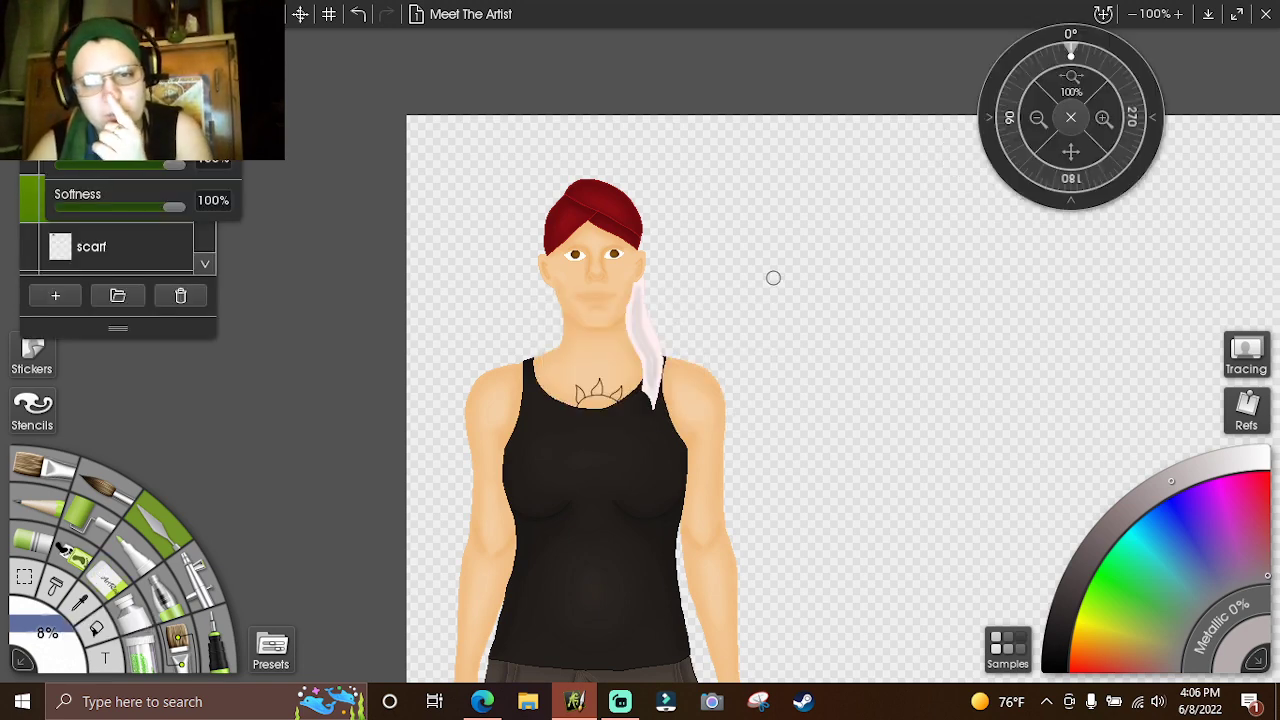
pyautogui.click(1103, 119)
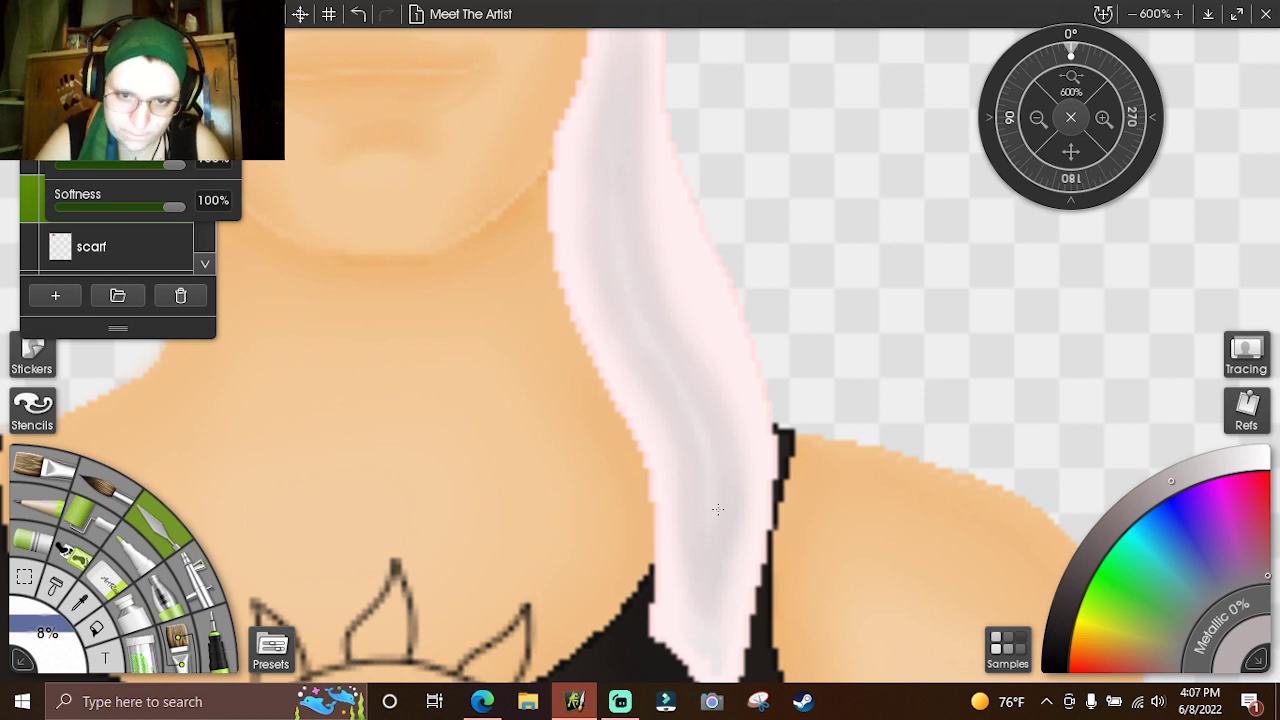
pyautogui.click(45, 636)
pyautogui.write('10')
pyautogui.press('Return')
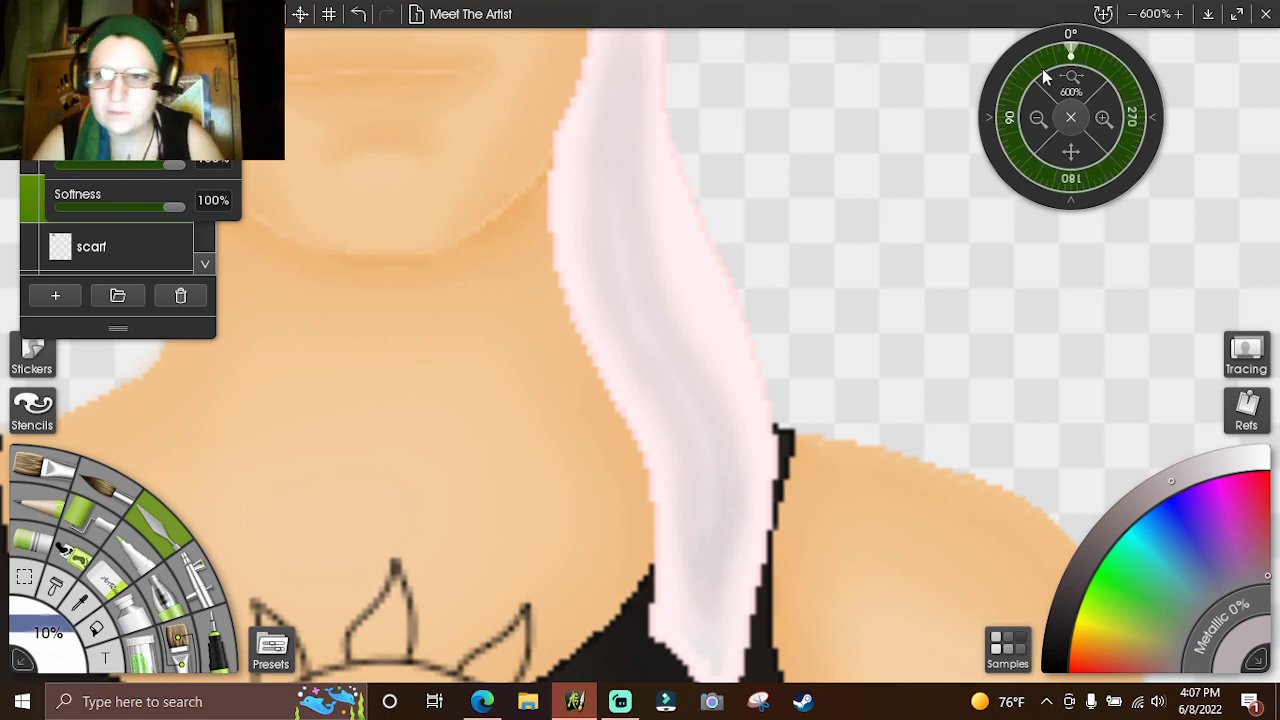
# - Save the painting
pyautogui.click(1038, 119)
pyautogui.click(1038, 119)
pyautogui.click(1038, 119)
pyautogui.click(1038, 119)
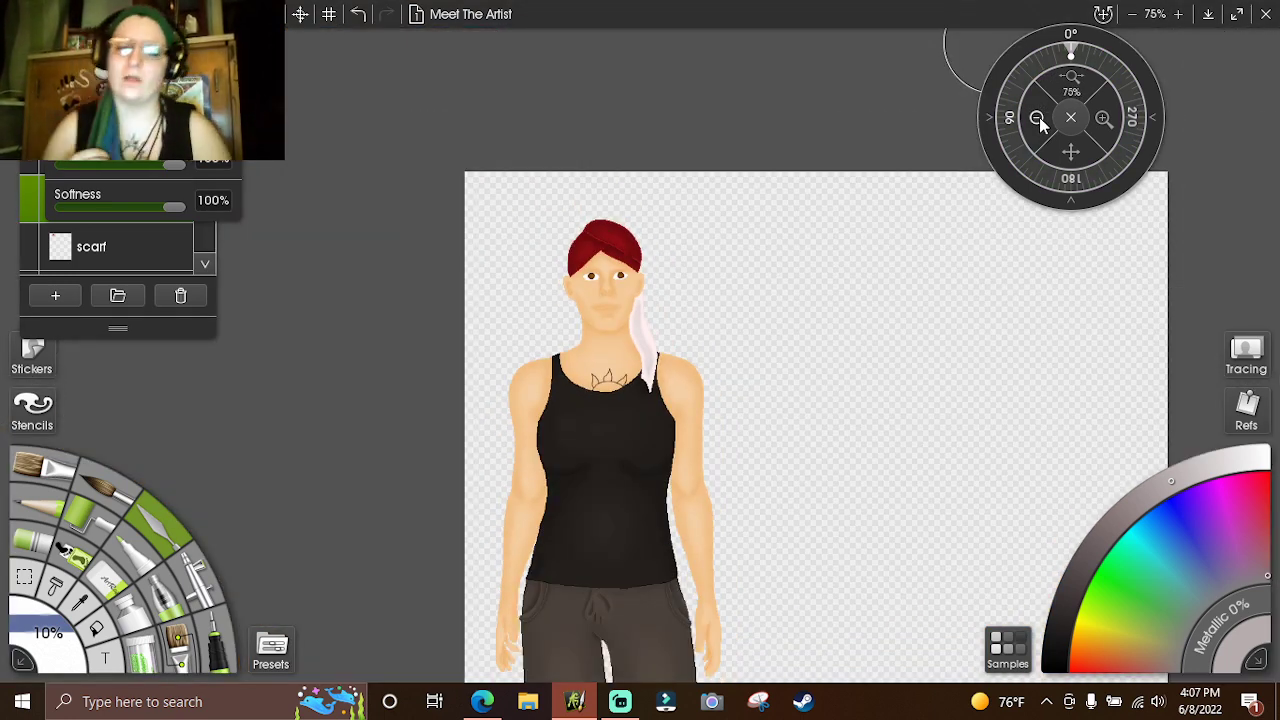
pyautogui.click(40, 14)
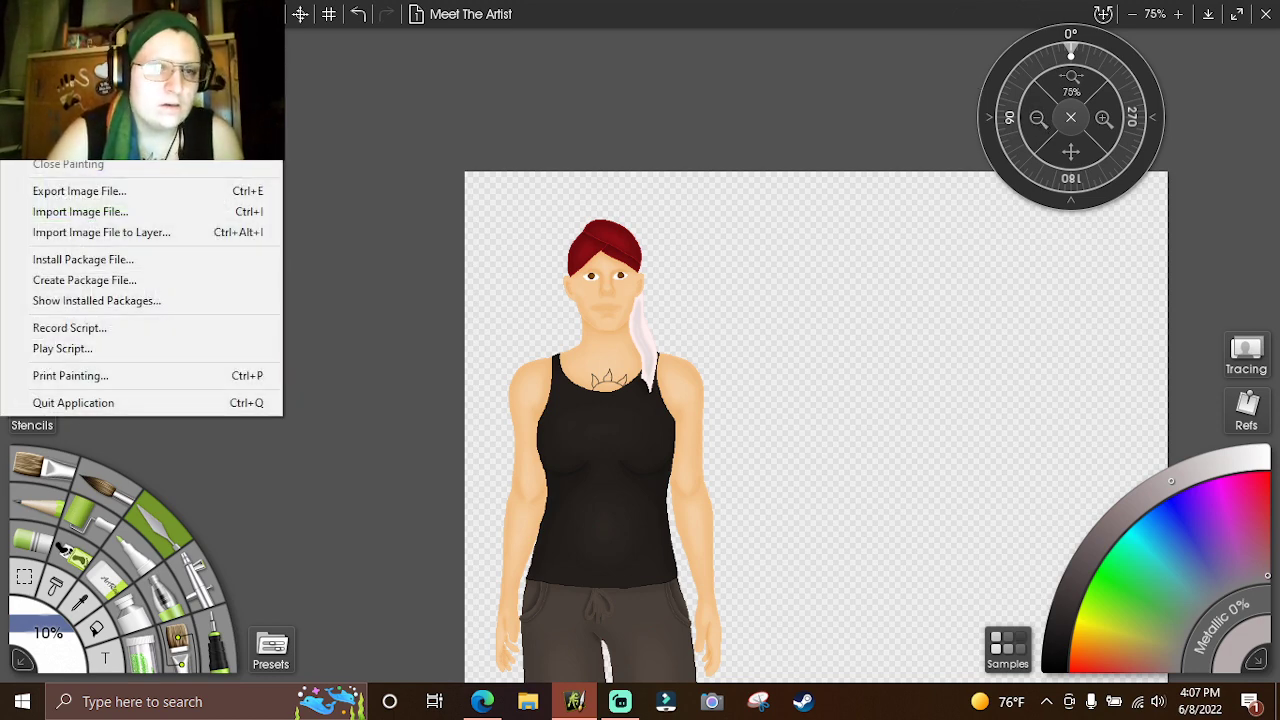
pyautogui.click(60, 122)
# - Examine the scarf's pale tail at 500% zoom and select the eraser at 5% size
pyautogui.click(1100, 117)
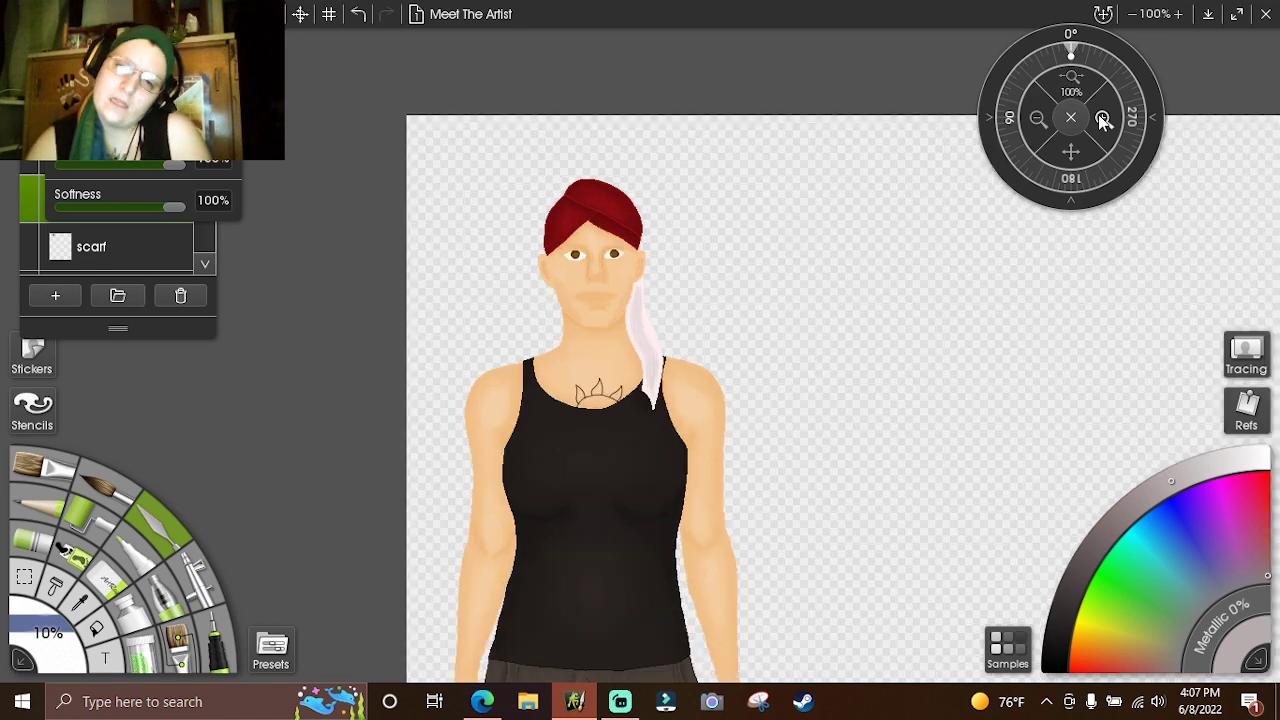
pyautogui.click(1100, 117)
pyautogui.click(1100, 117)
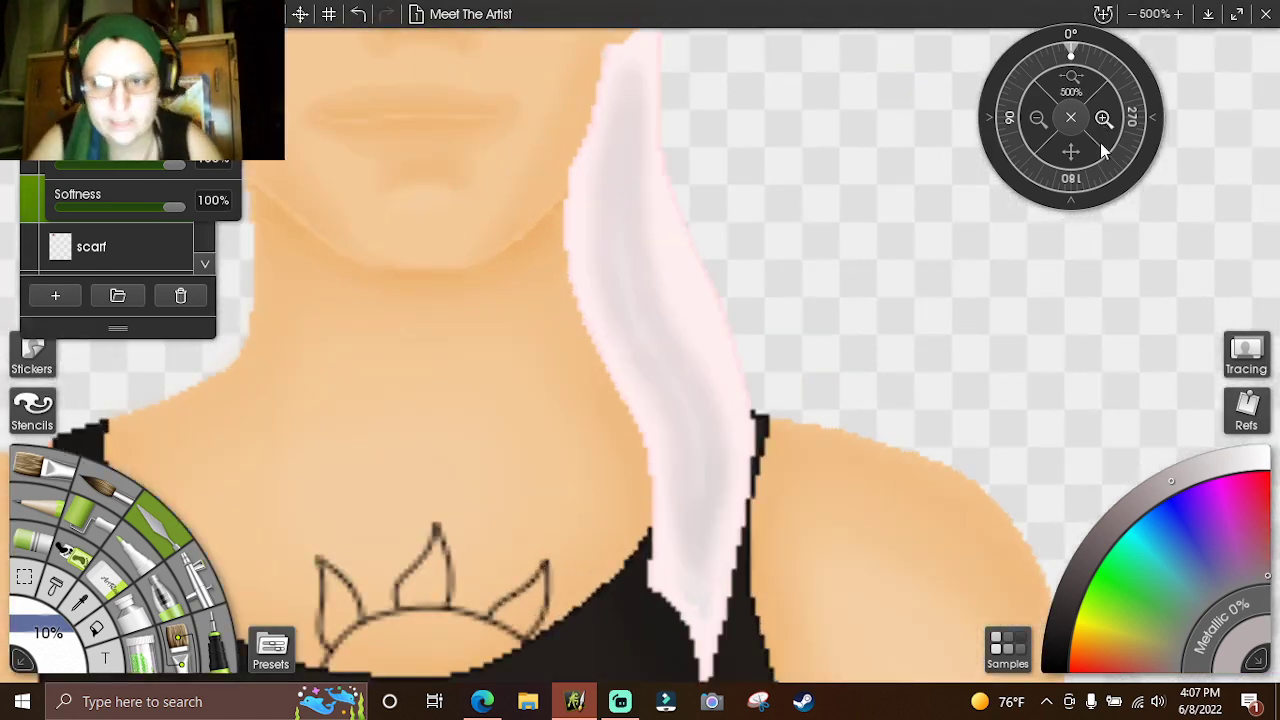
pyautogui.moveTo(1070, 152); pyautogui.dragTo(950, 332)
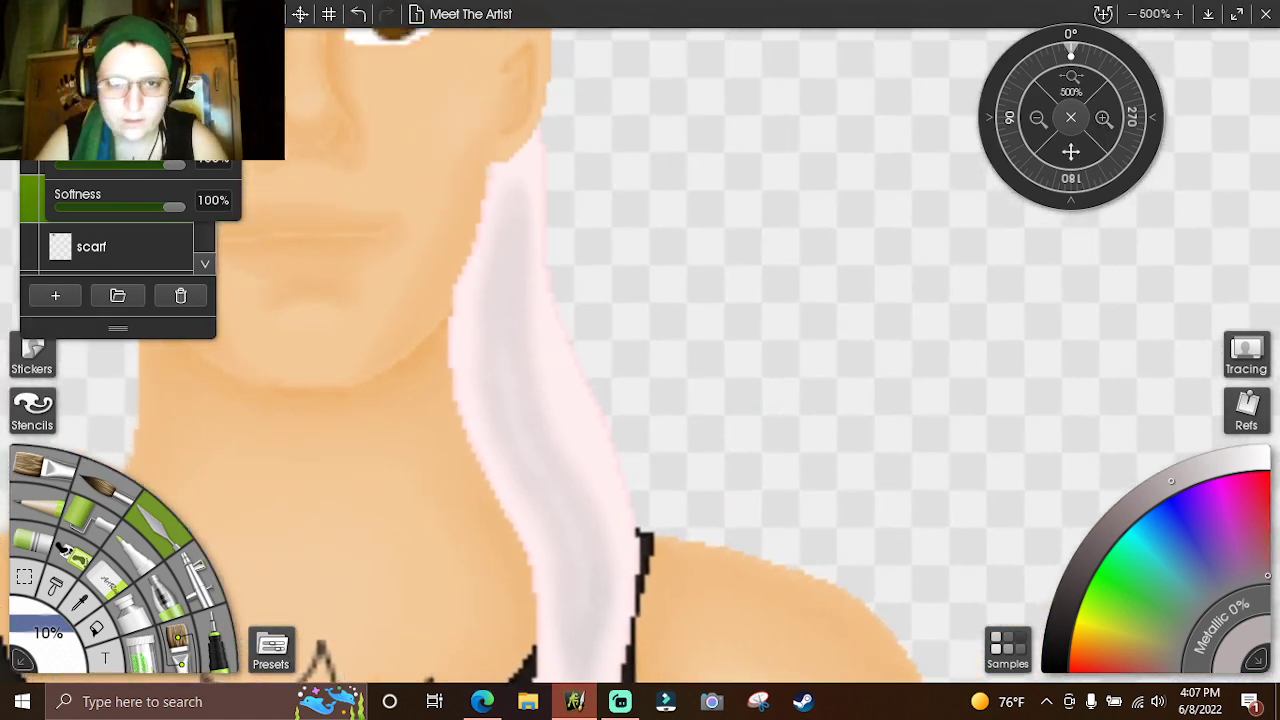
pyautogui.click(118, 582)
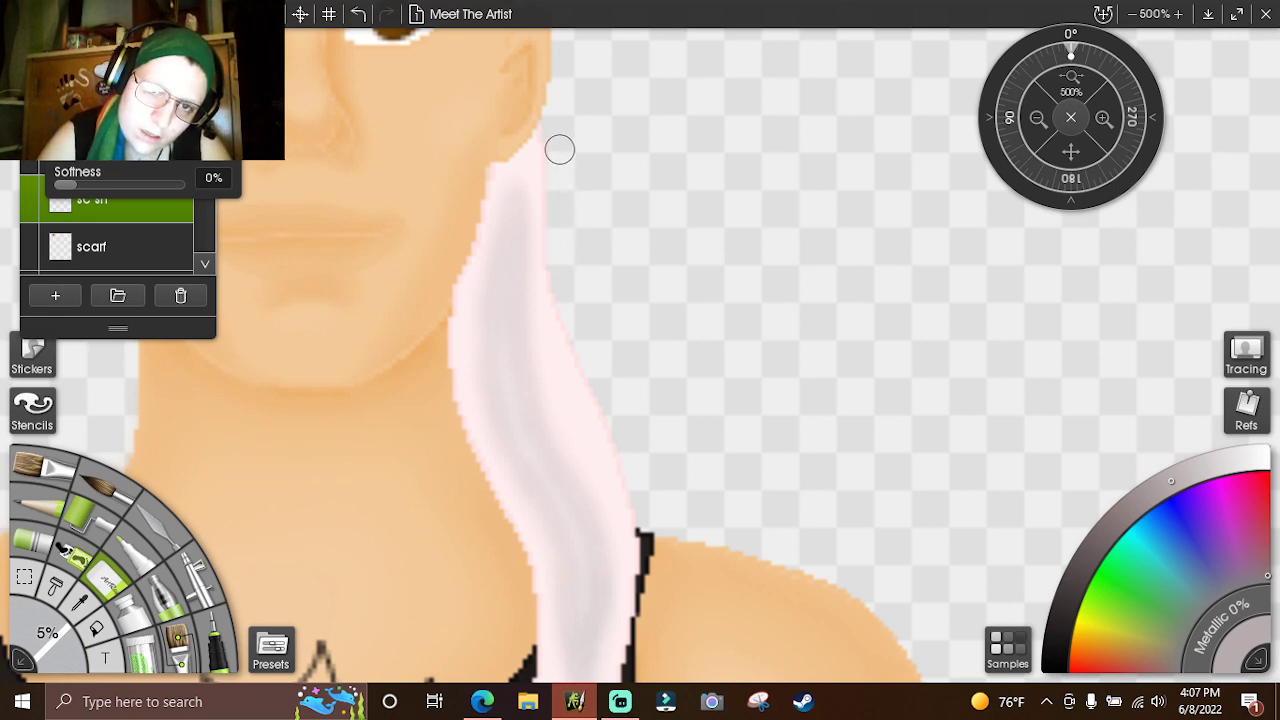
# - Return to 100% zoom with the character's upper body in view and save the painting
pyautogui.click(1035, 118)
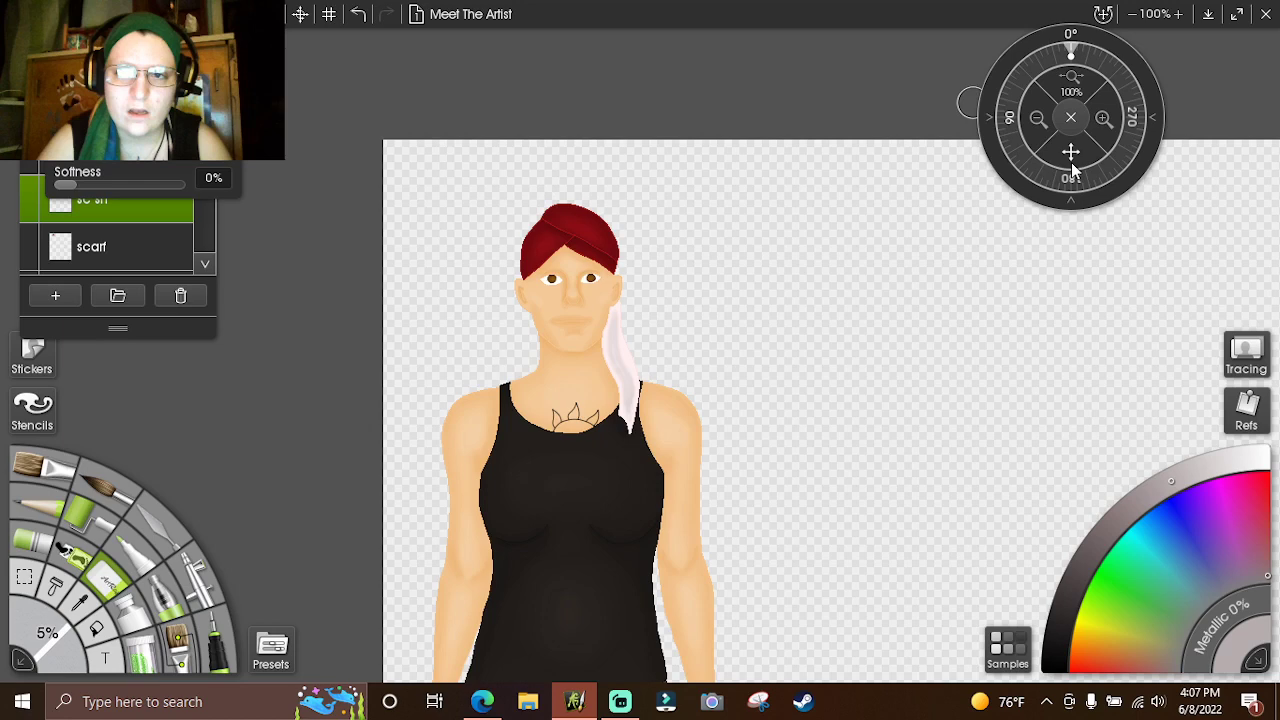
pyautogui.moveTo(1072, 170); pyautogui.dragTo(1255, 8)
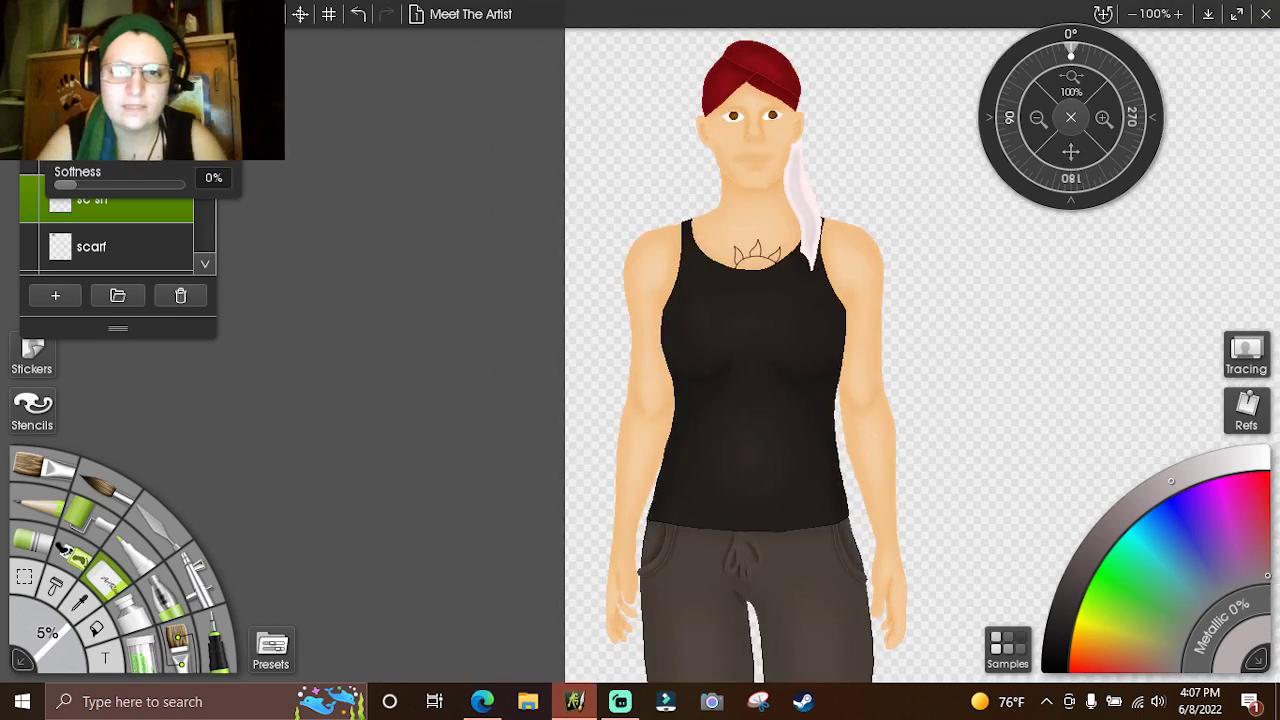
pyautogui.click(22, 14)
pyautogui.hotkey('ctrl', 's')
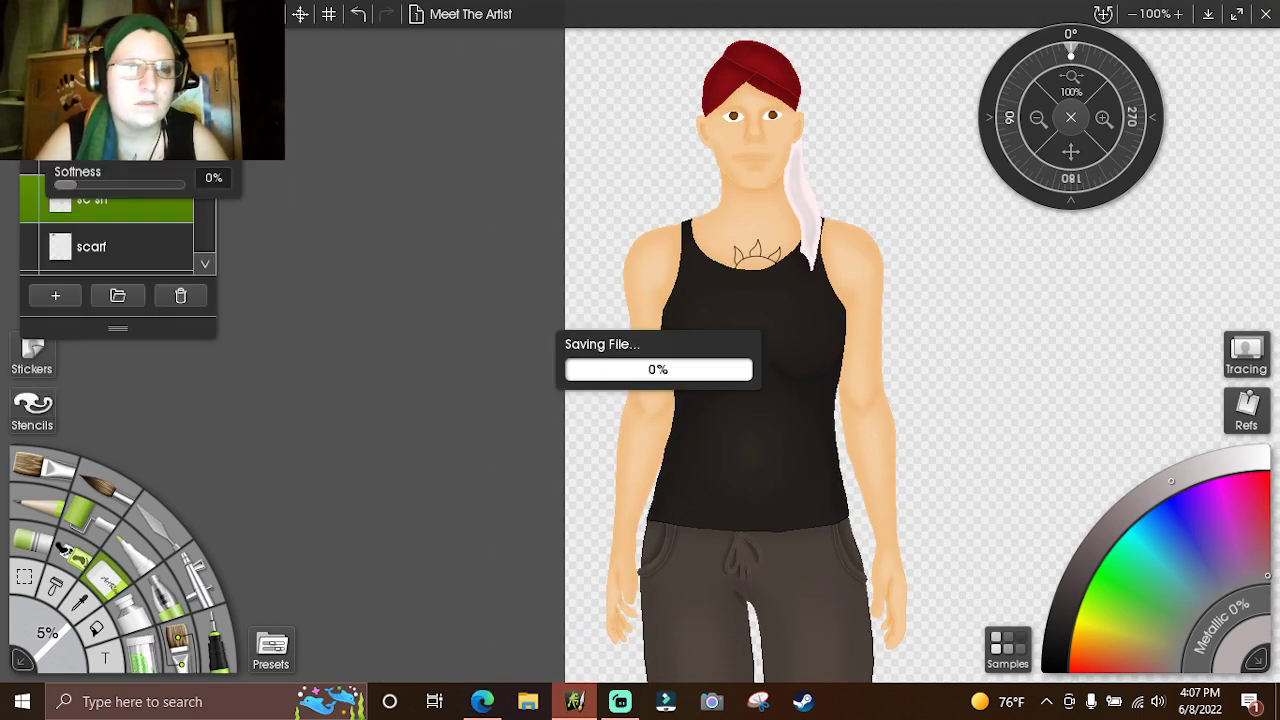
# - Set the canvas zoom level to 58% and position the painting so the whole figure shows from head to boots
pyautogui.click(1153, 14)
pyautogui.write('5')
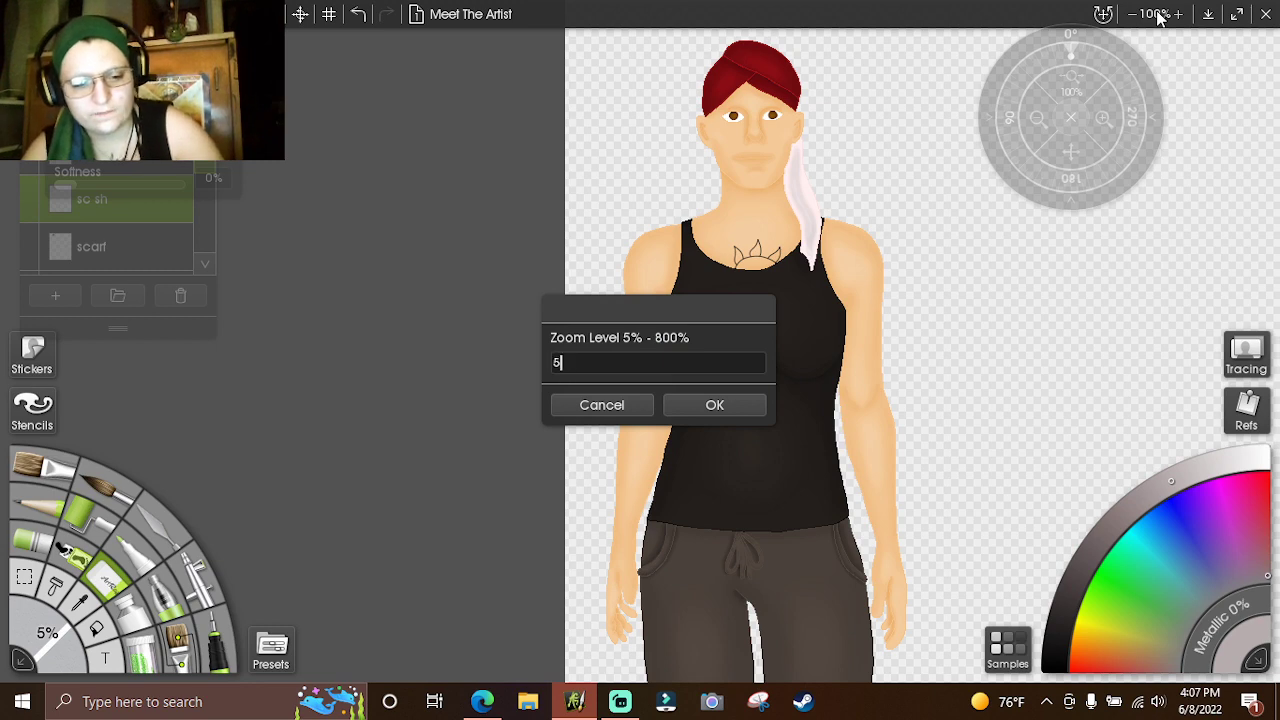
pyautogui.write('8')
pyautogui.press('Return')
pyautogui.moveTo(1102, 159); pyautogui.dragTo(957, 35)
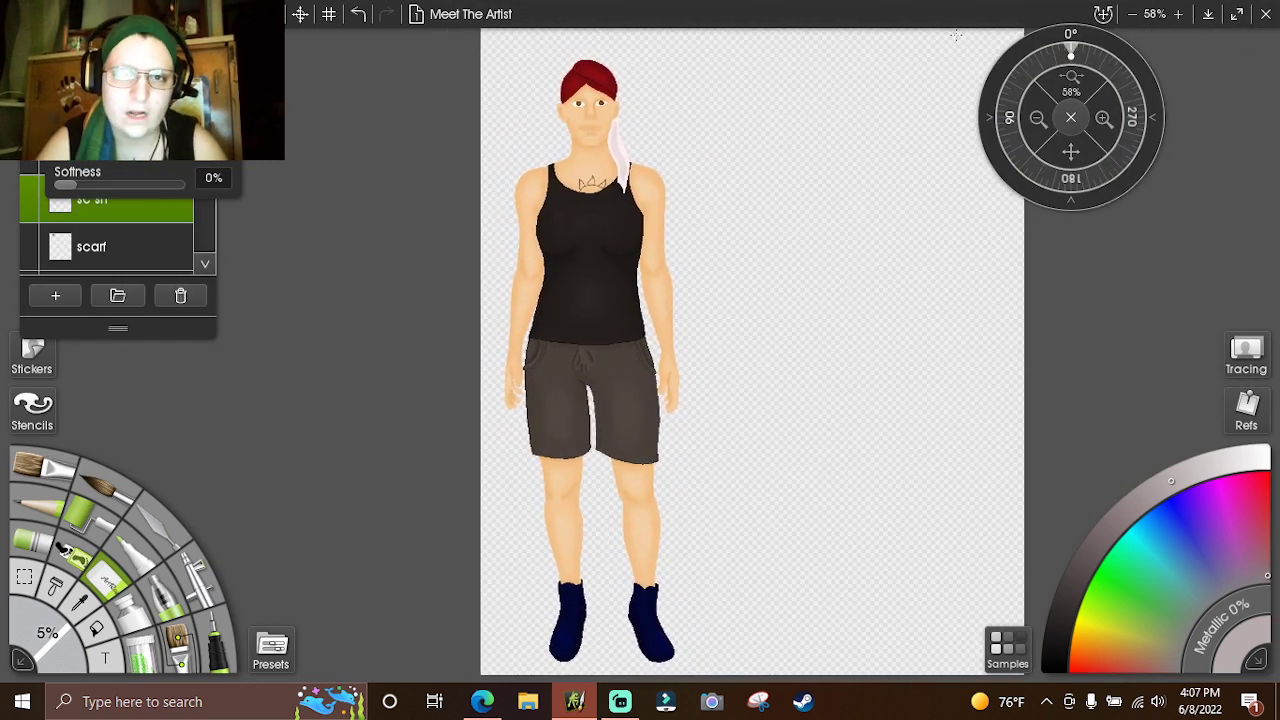
pyautogui.click(20, 13)
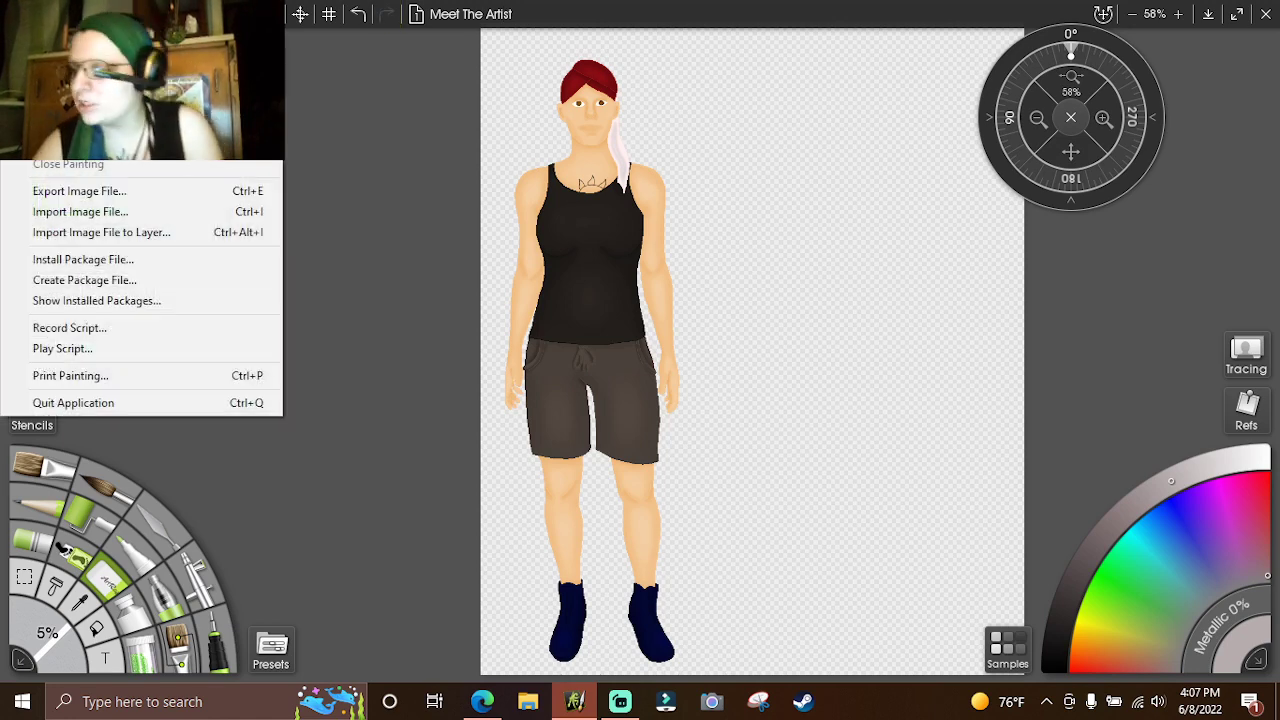
pyautogui.press('Escape')
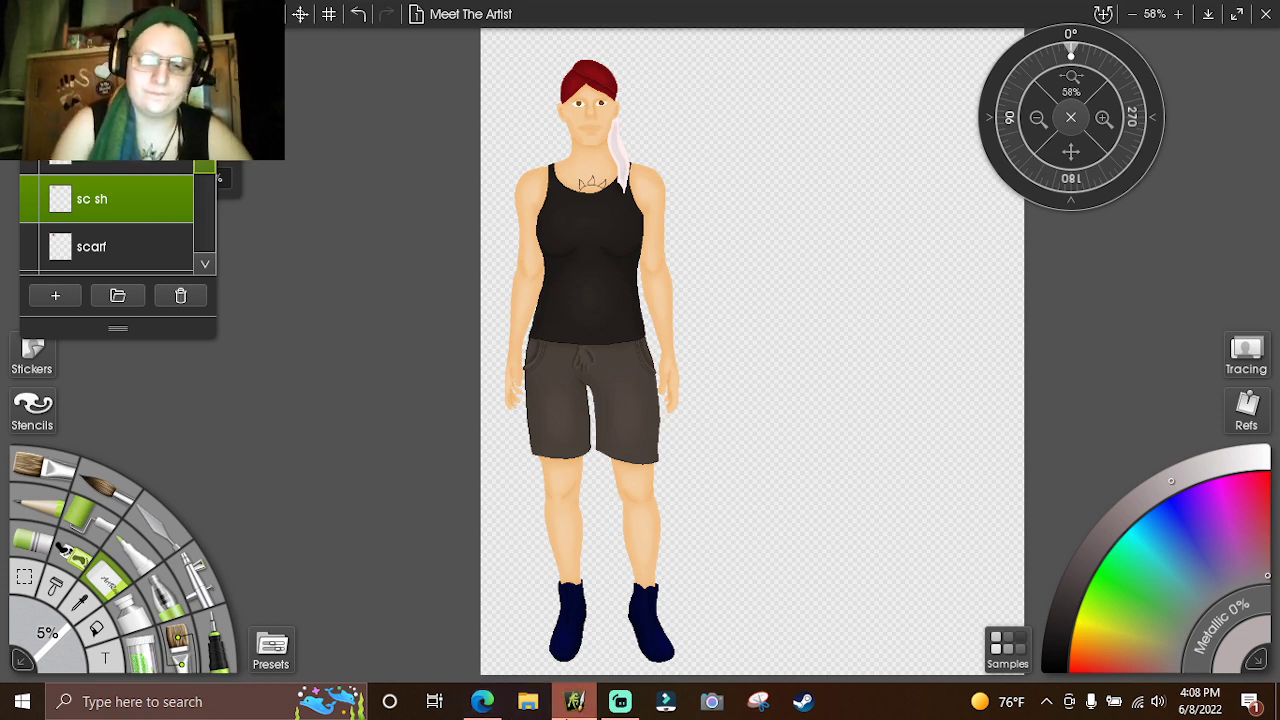
# - Switch to Streamlabs and change the live stream to the "Just face cam" scene
pyautogui.click(620, 701)
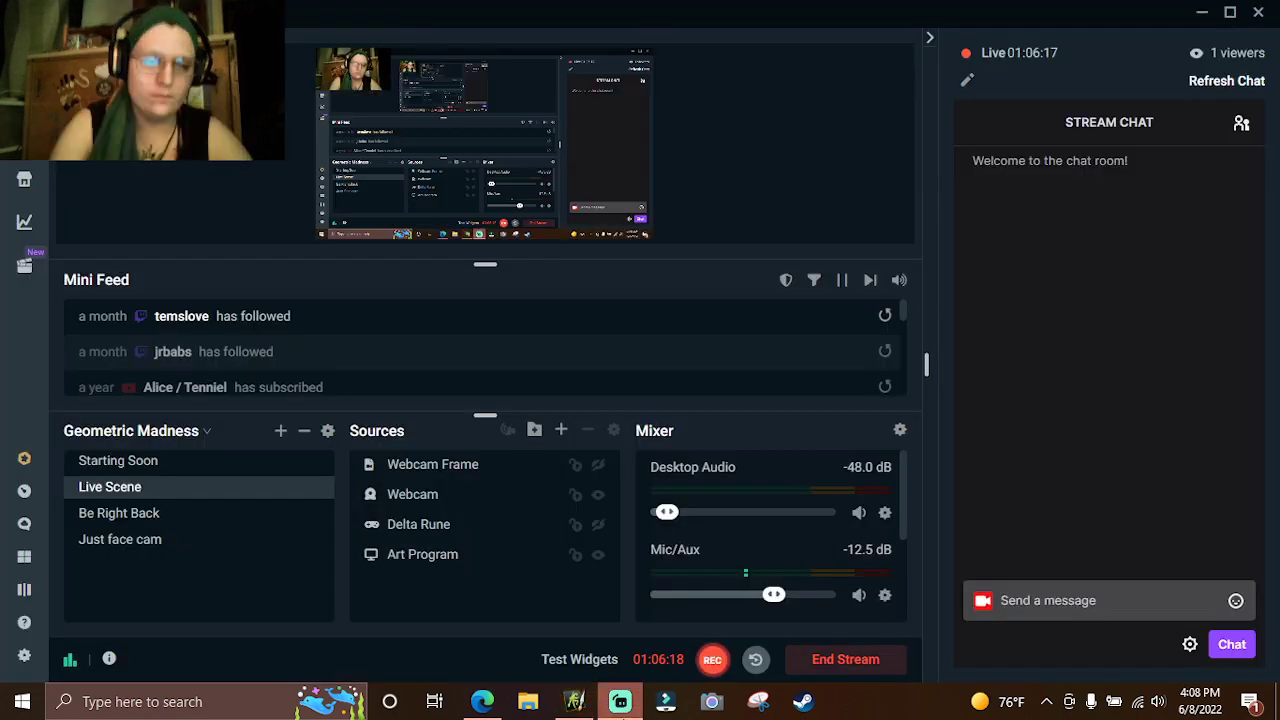
pyautogui.click(117, 518)
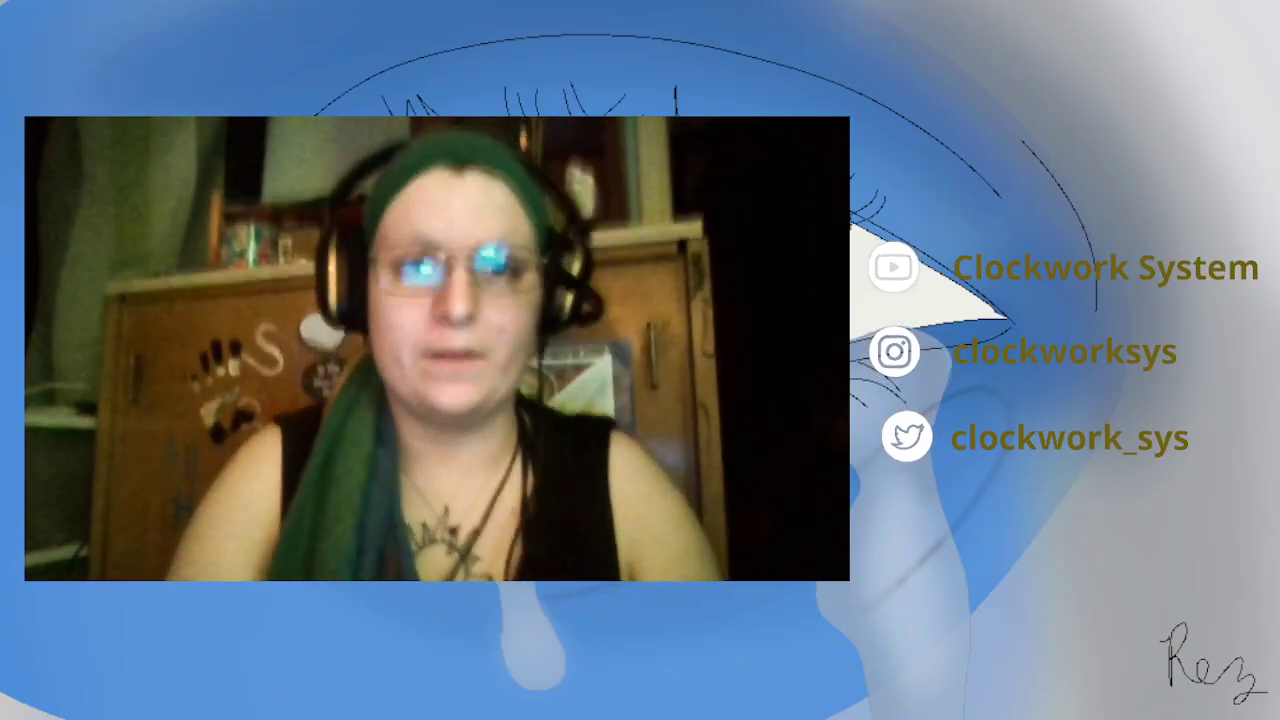